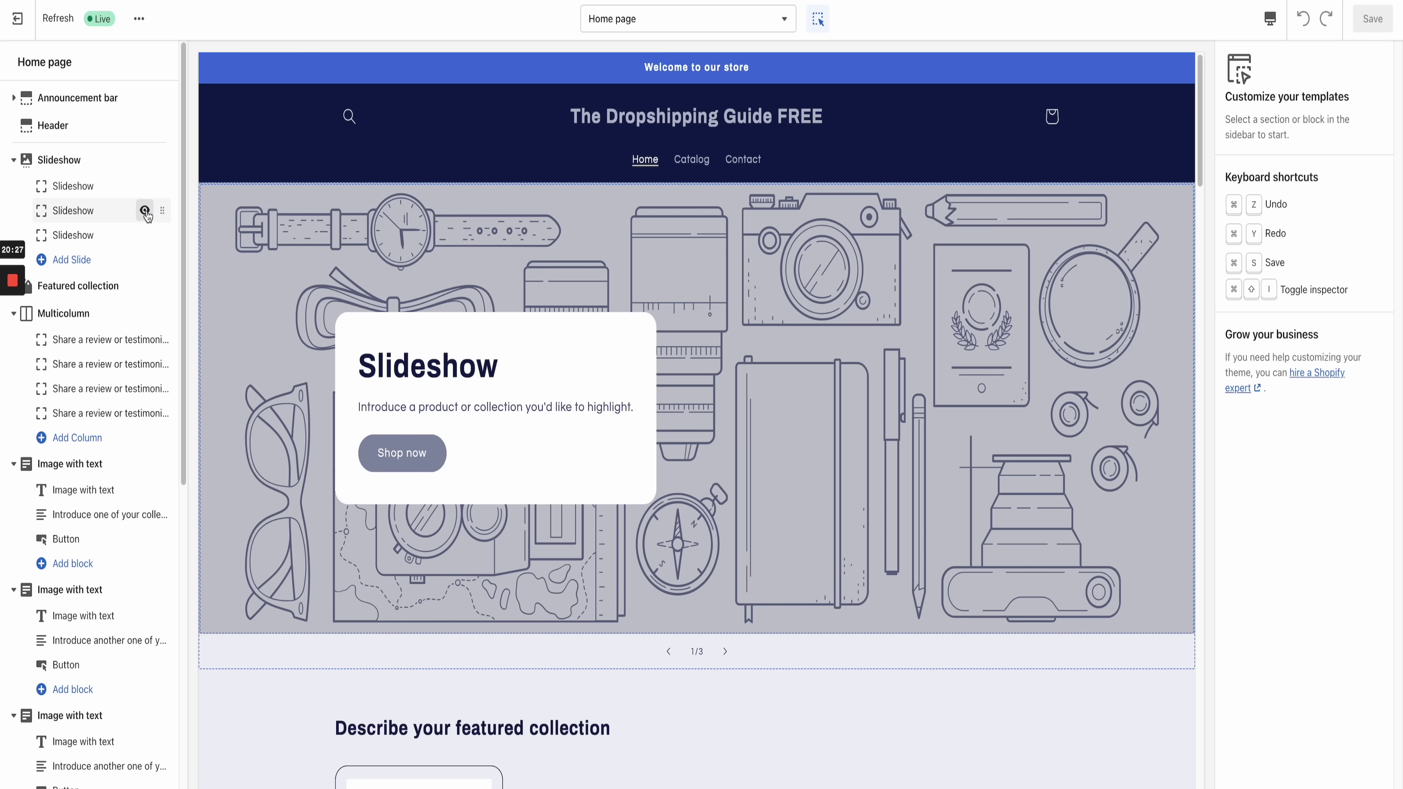
Step: Hide the second and third slides, the upper Featured collection section and the review Multicolumn section on the home page
{"action": "left_click", "coordinate": [146, 213]}
{"action": "left_click", "coordinate": [145, 237]}
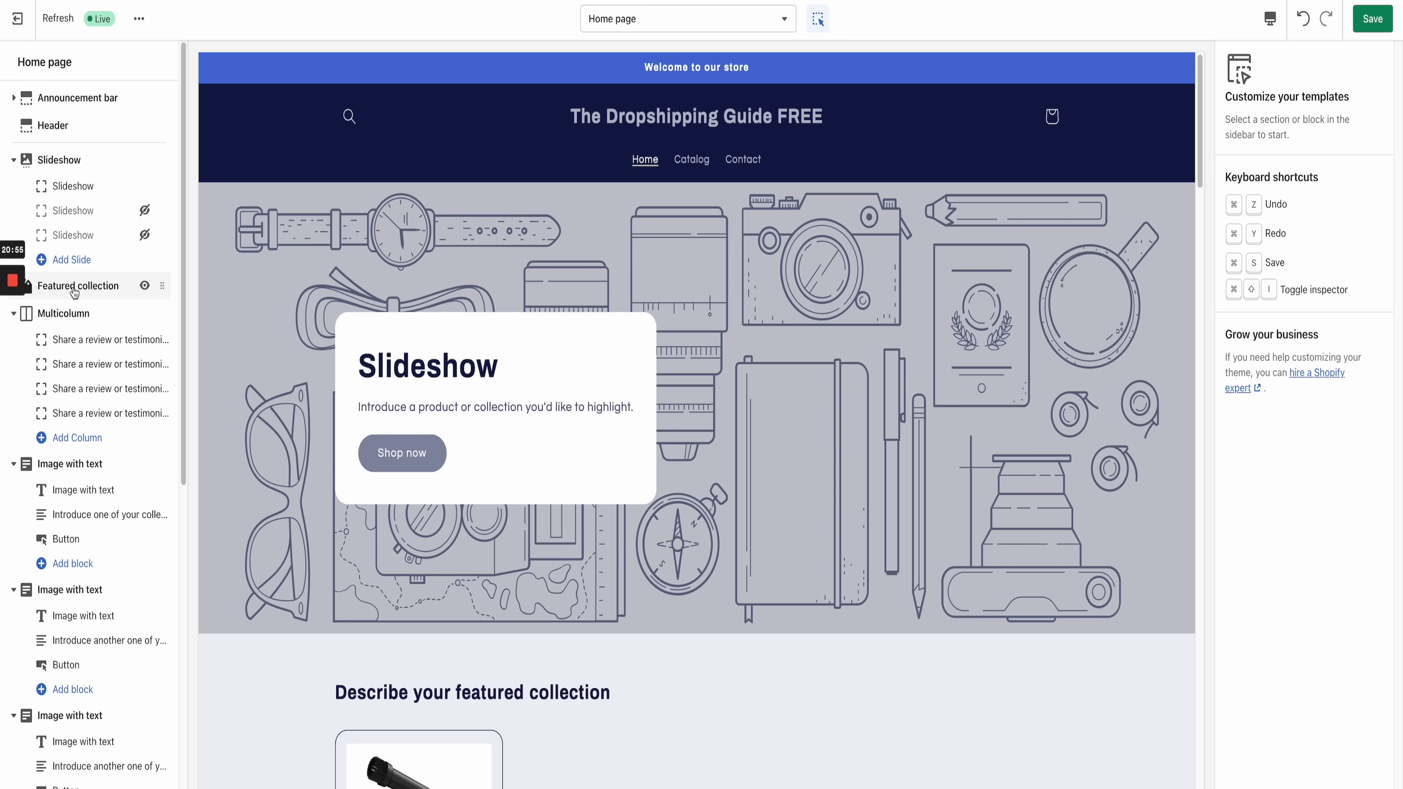
{"action": "mouse_move", "coordinate": [143, 293]}
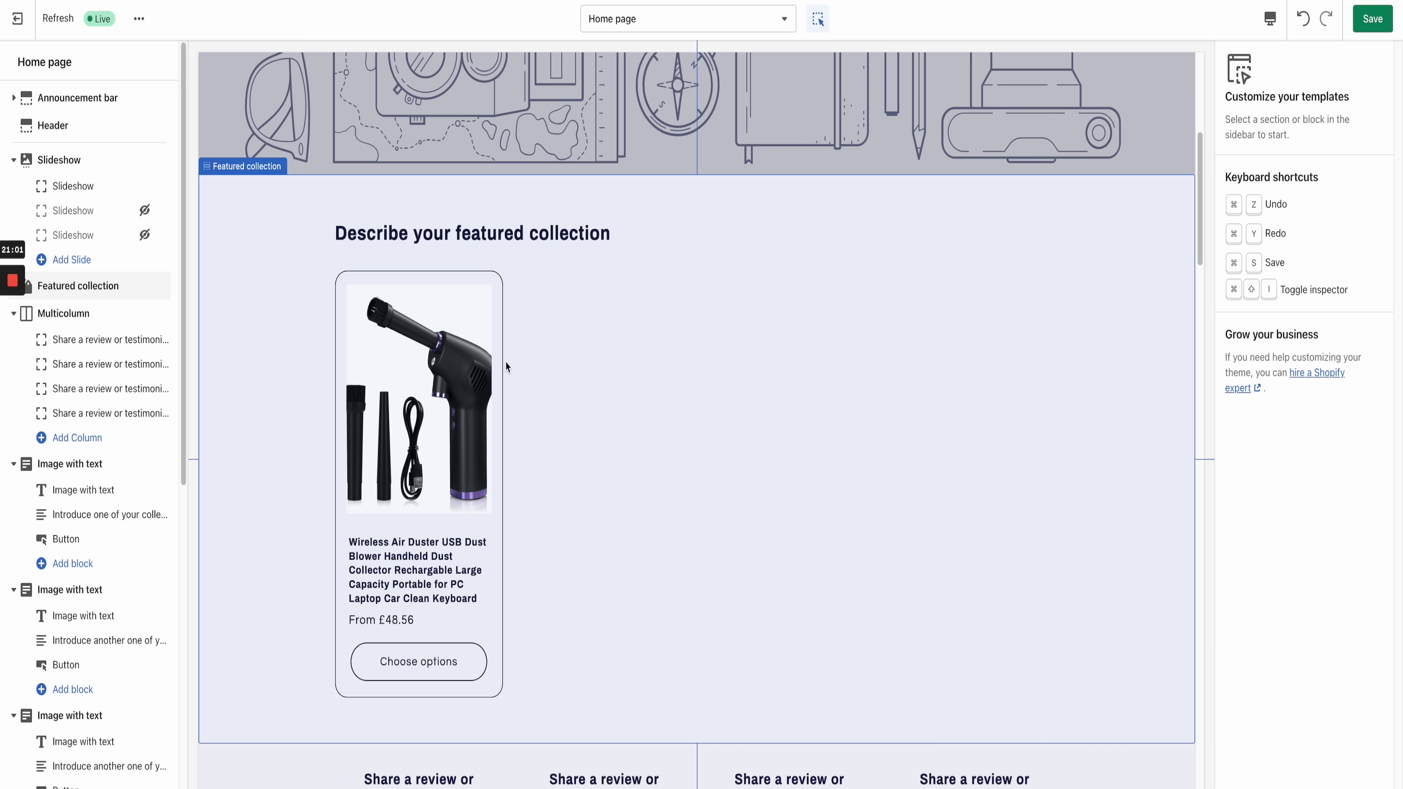
{"action": "left_click", "coordinate": [144, 289]}
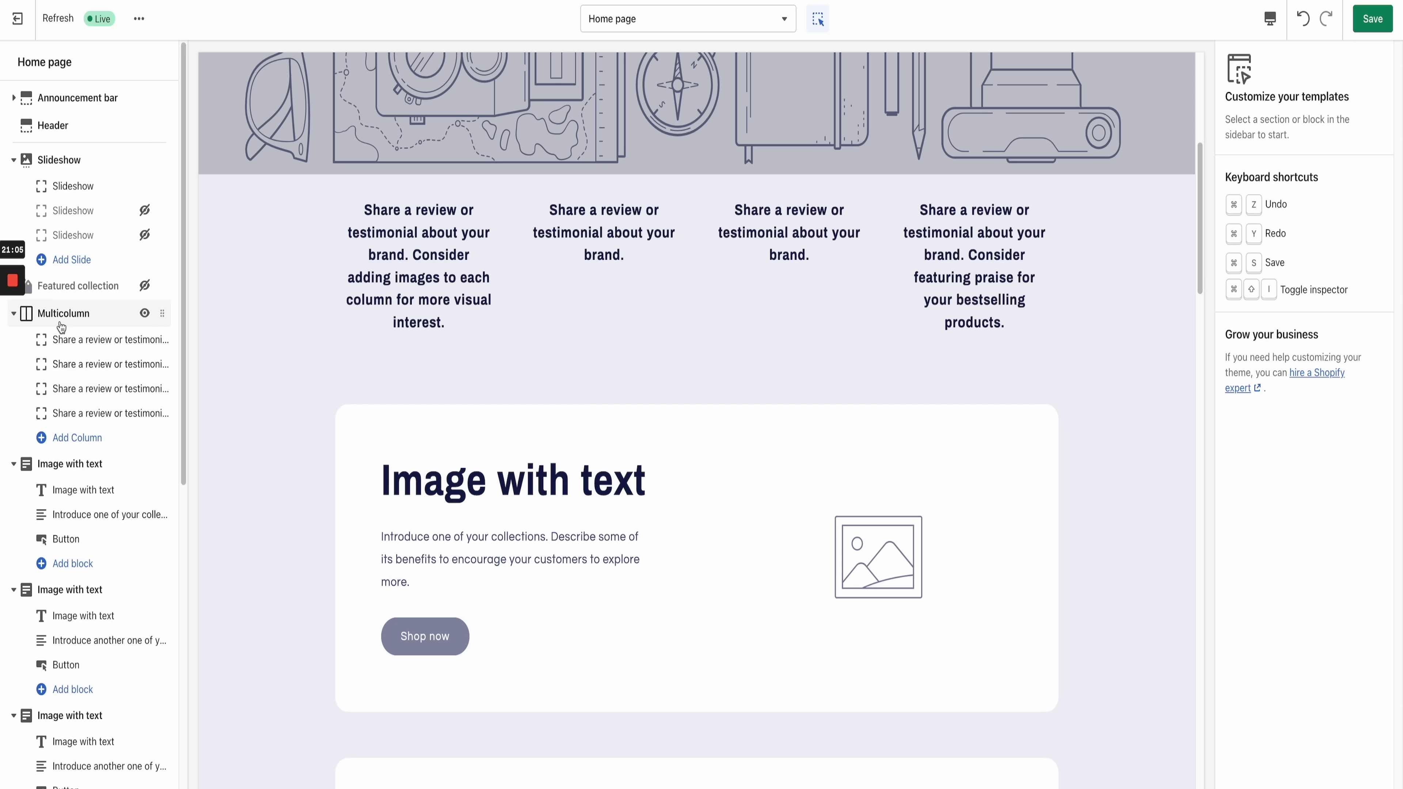
{"action": "left_click", "coordinate": [145, 314]}
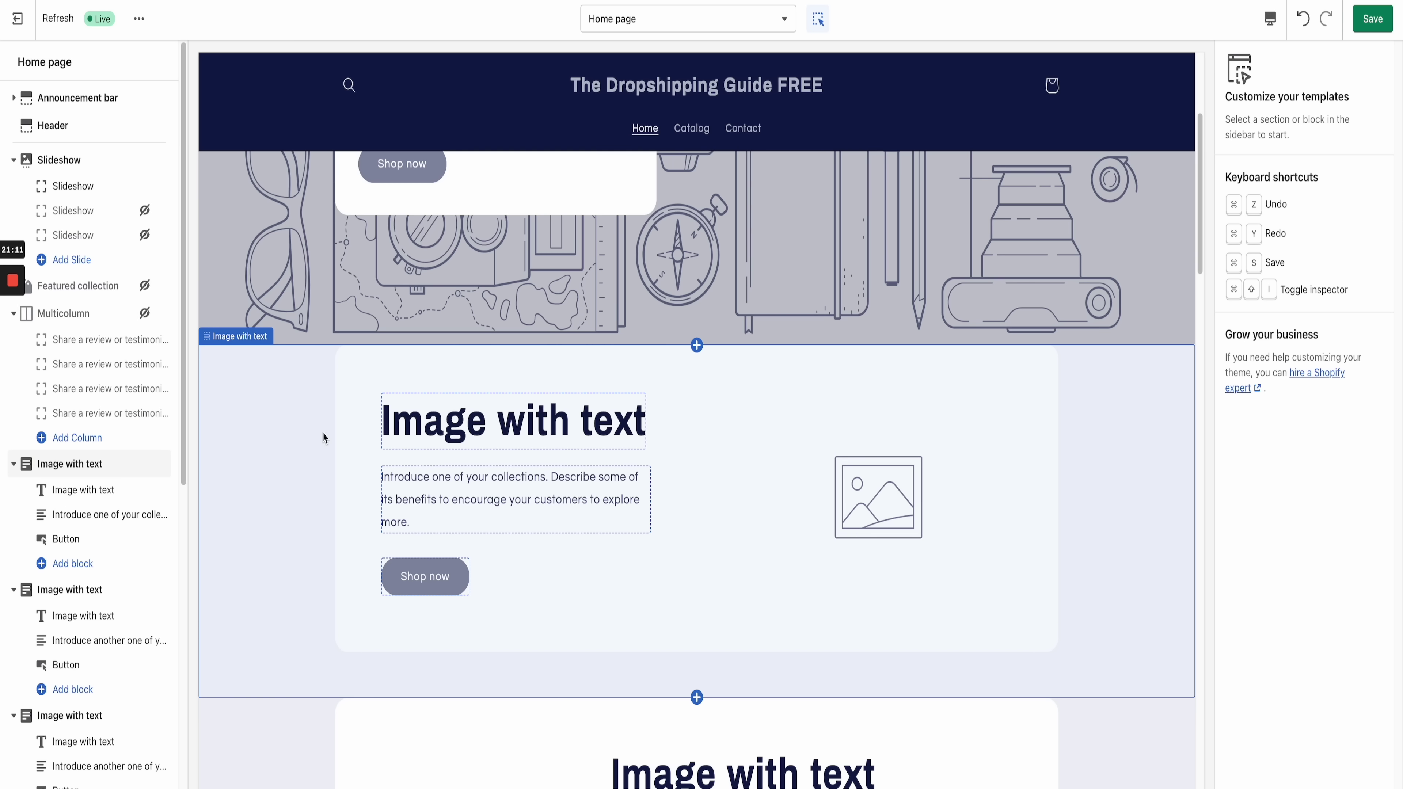
Step: Hide the lower Featured collection section and the Rich text section of the home page
{"action": "scroll", "coordinate": [336, 532], "scroll_direction": "down", "scroll_amount": 15}
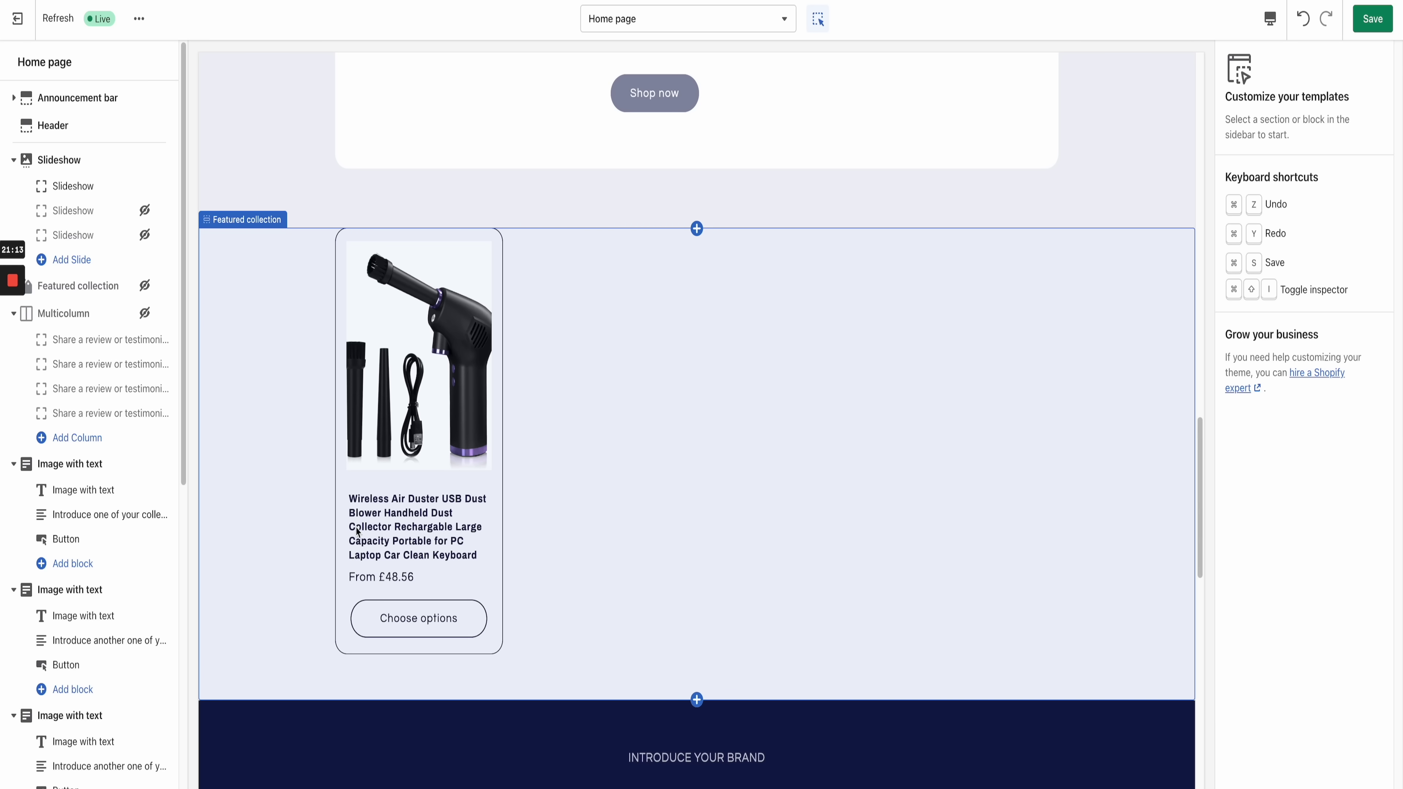
{"action": "scroll", "coordinate": [155, 475], "scroll_direction": "down", "scroll_amount": 5}
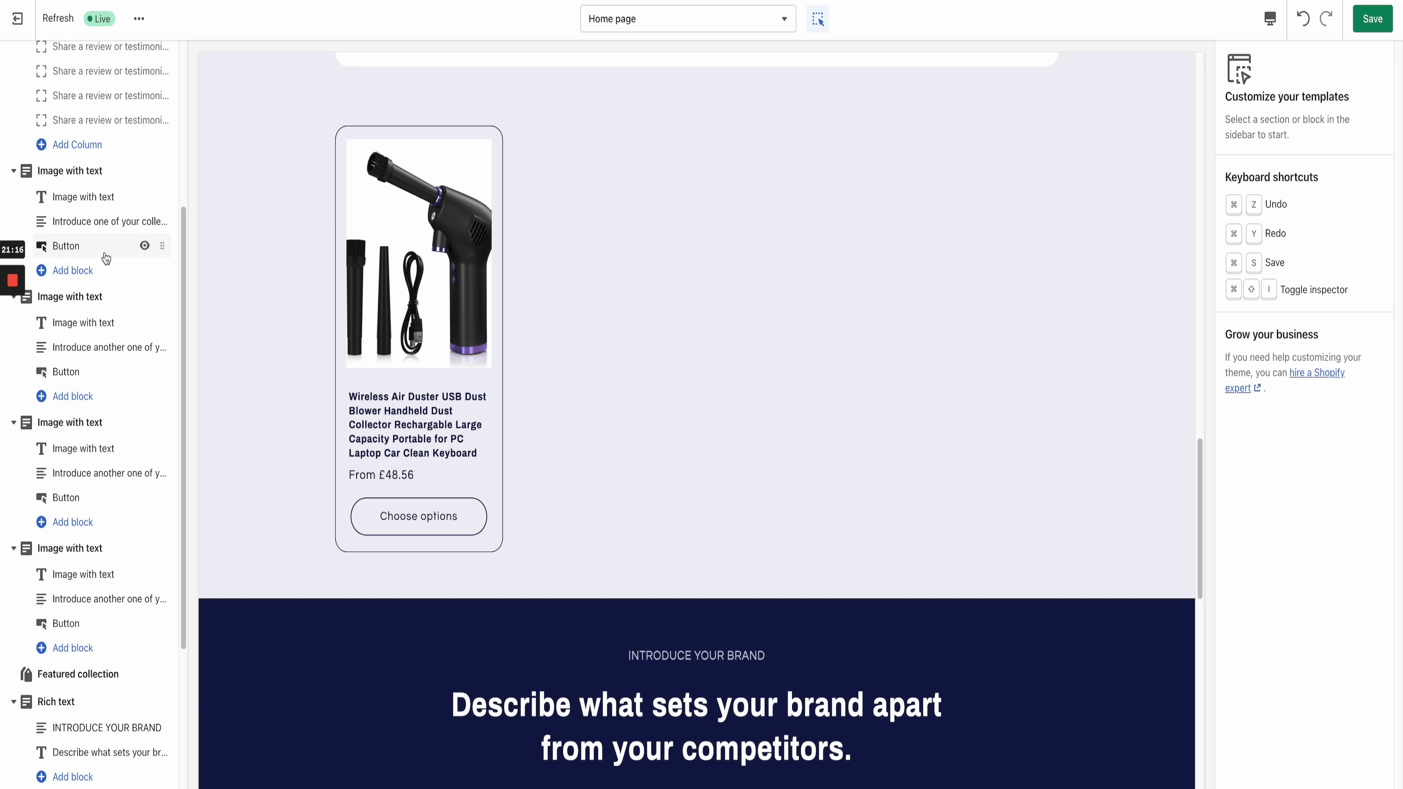
{"action": "scroll", "coordinate": [116, 552], "scroll_direction": "down", "scroll_amount": 2}
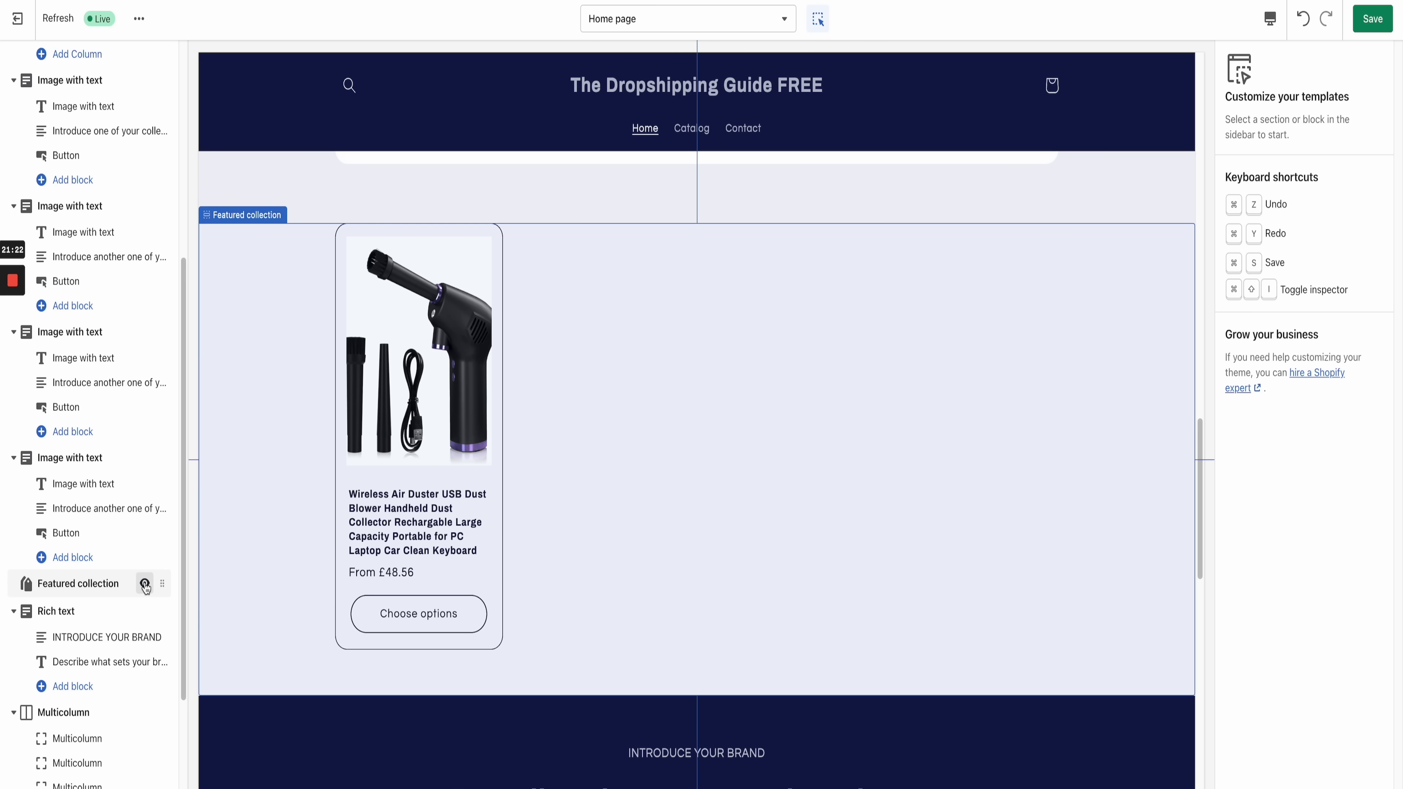
{"action": "left_click", "coordinate": [144, 584]}
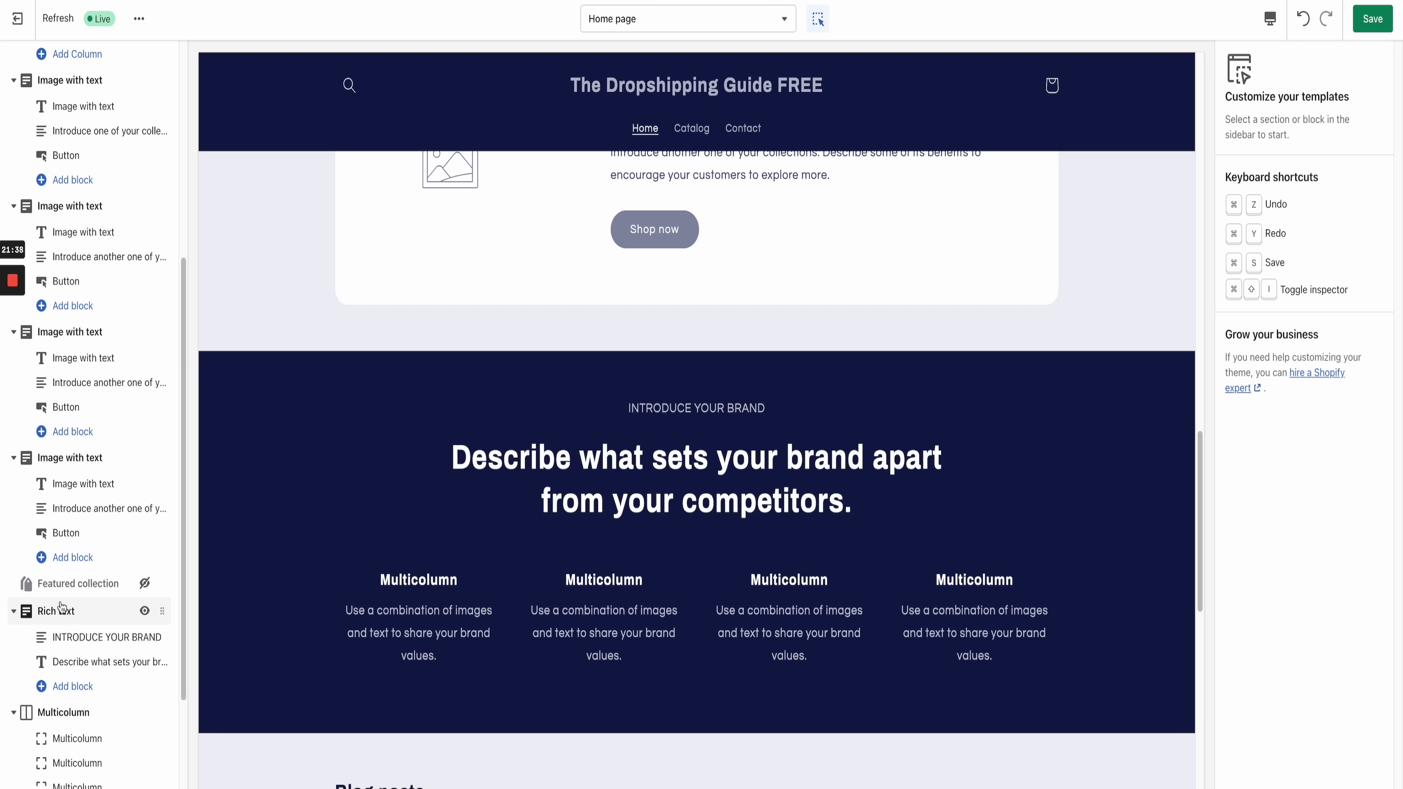
{"action": "left_click", "coordinate": [143, 612]}
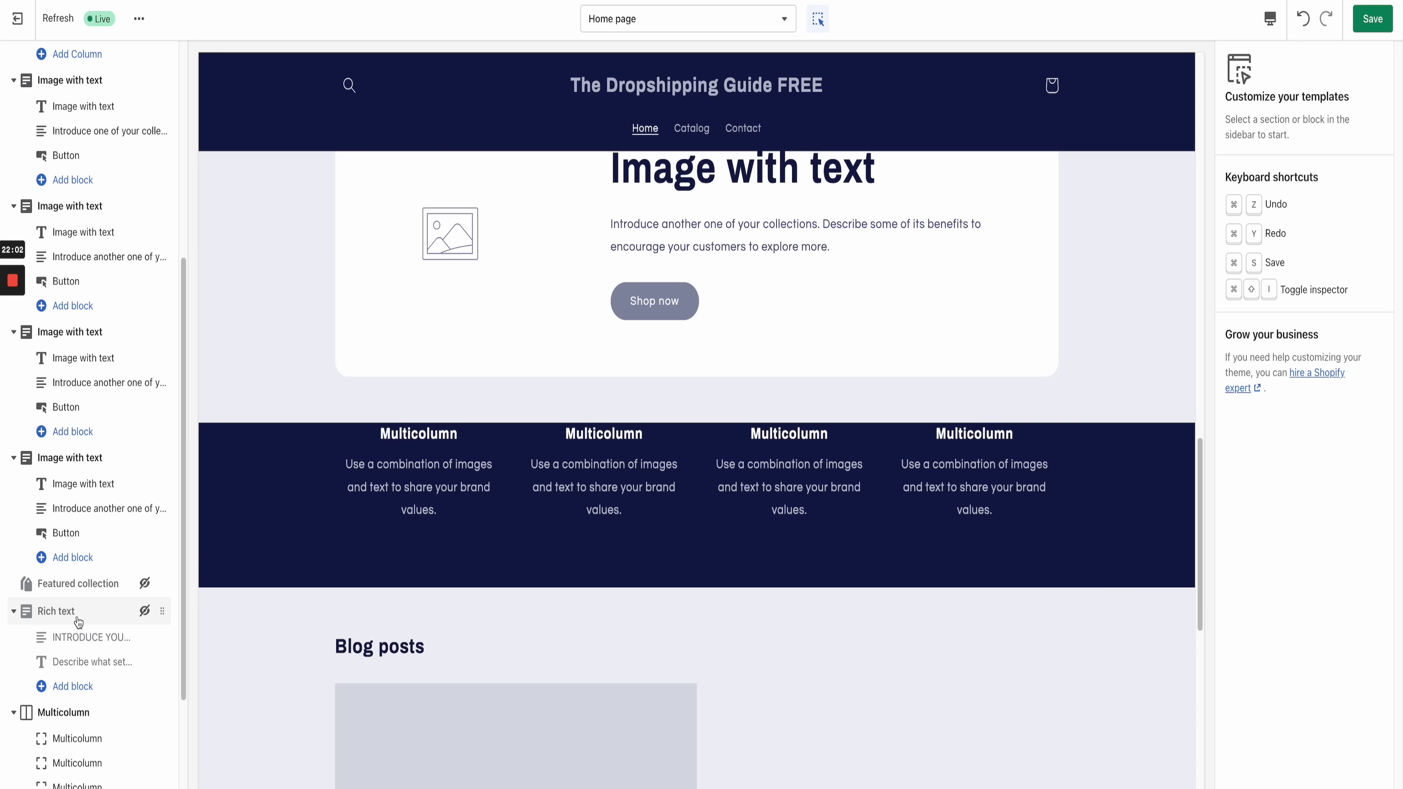
Step: Hide the lower Multicolumn section and the Blog posts section, and save the home page
{"action": "scroll", "coordinate": [72, 607], "scroll_direction": "down", "scroll_amount": 3}
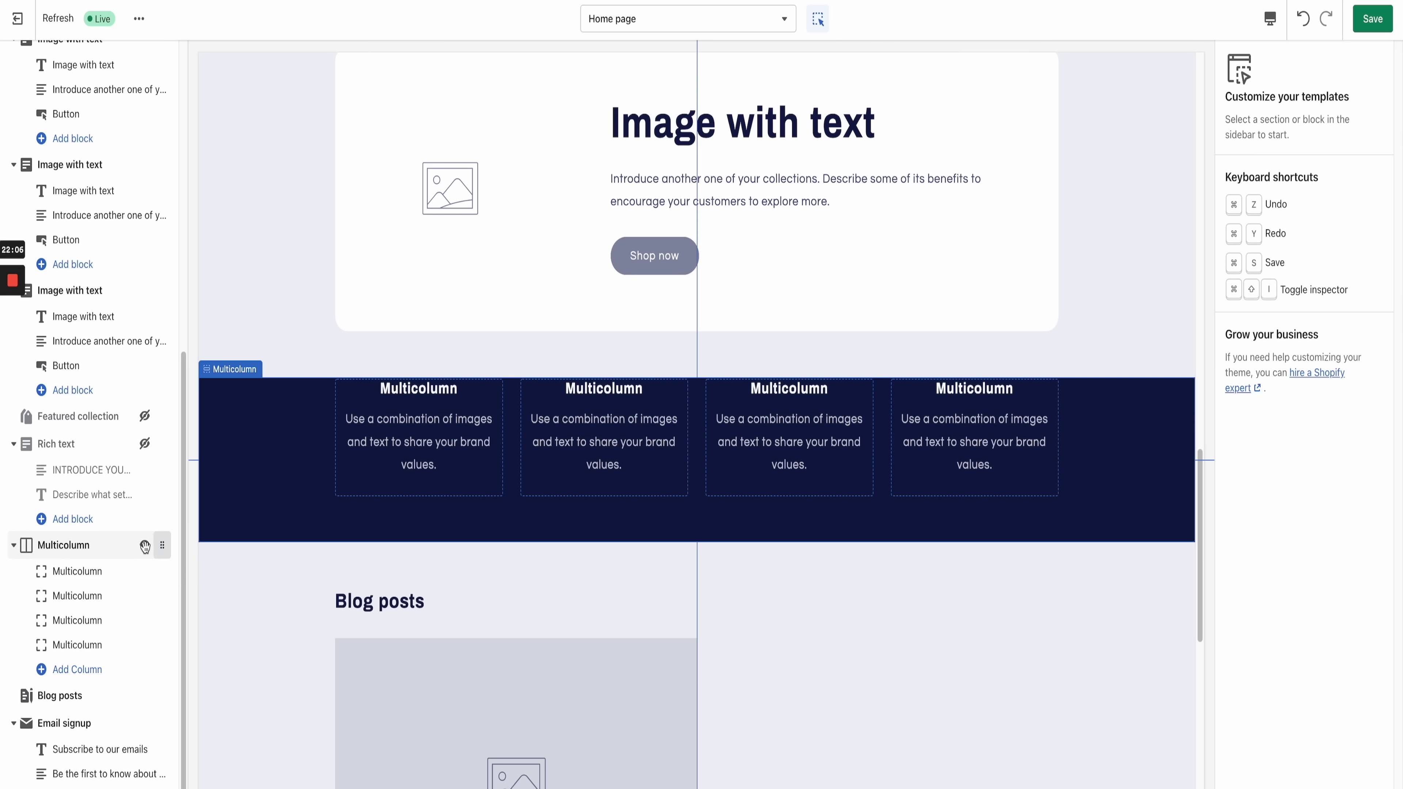
{"action": "left_click", "coordinate": [145, 547]}
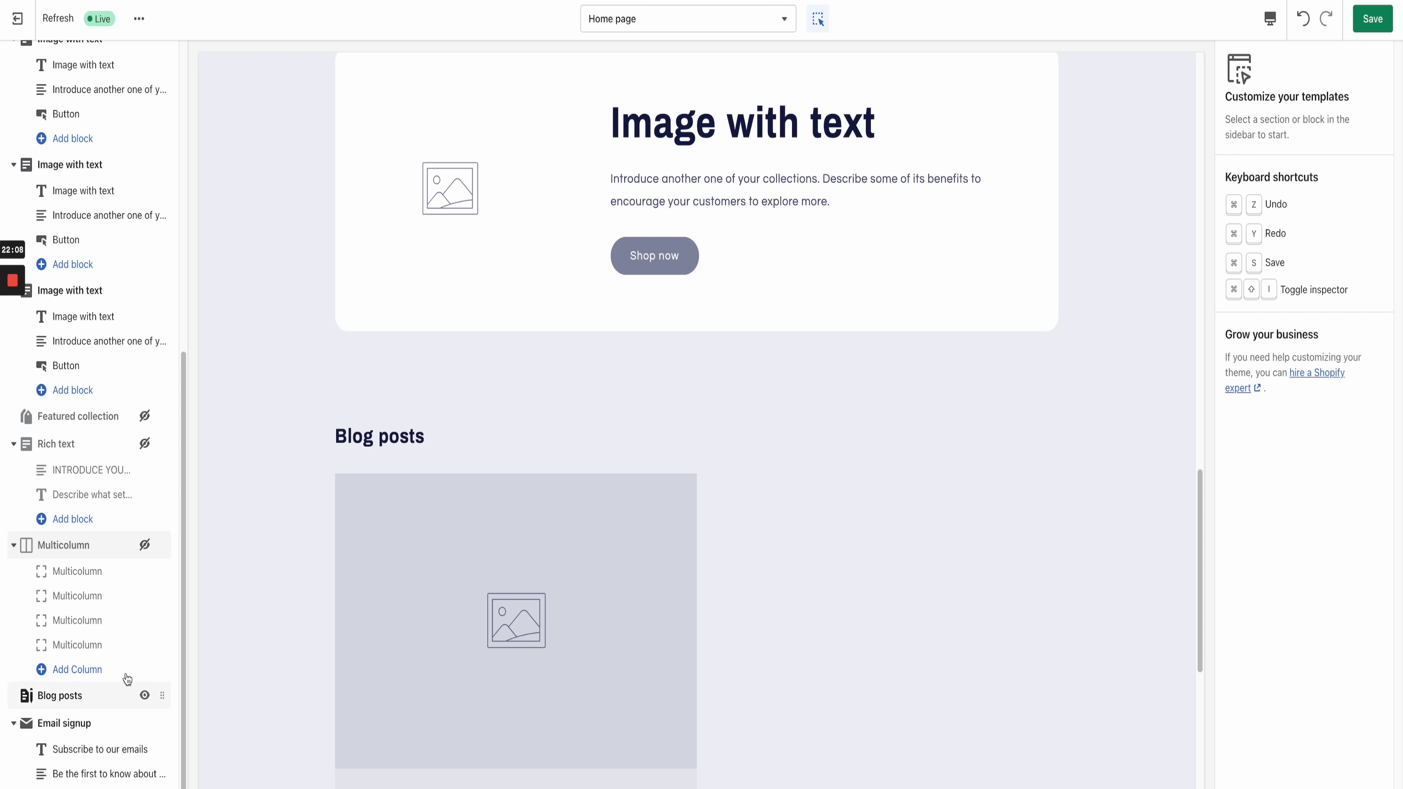
{"action": "scroll", "coordinate": [160, 619], "scroll_direction": "down", "scroll_amount": 2}
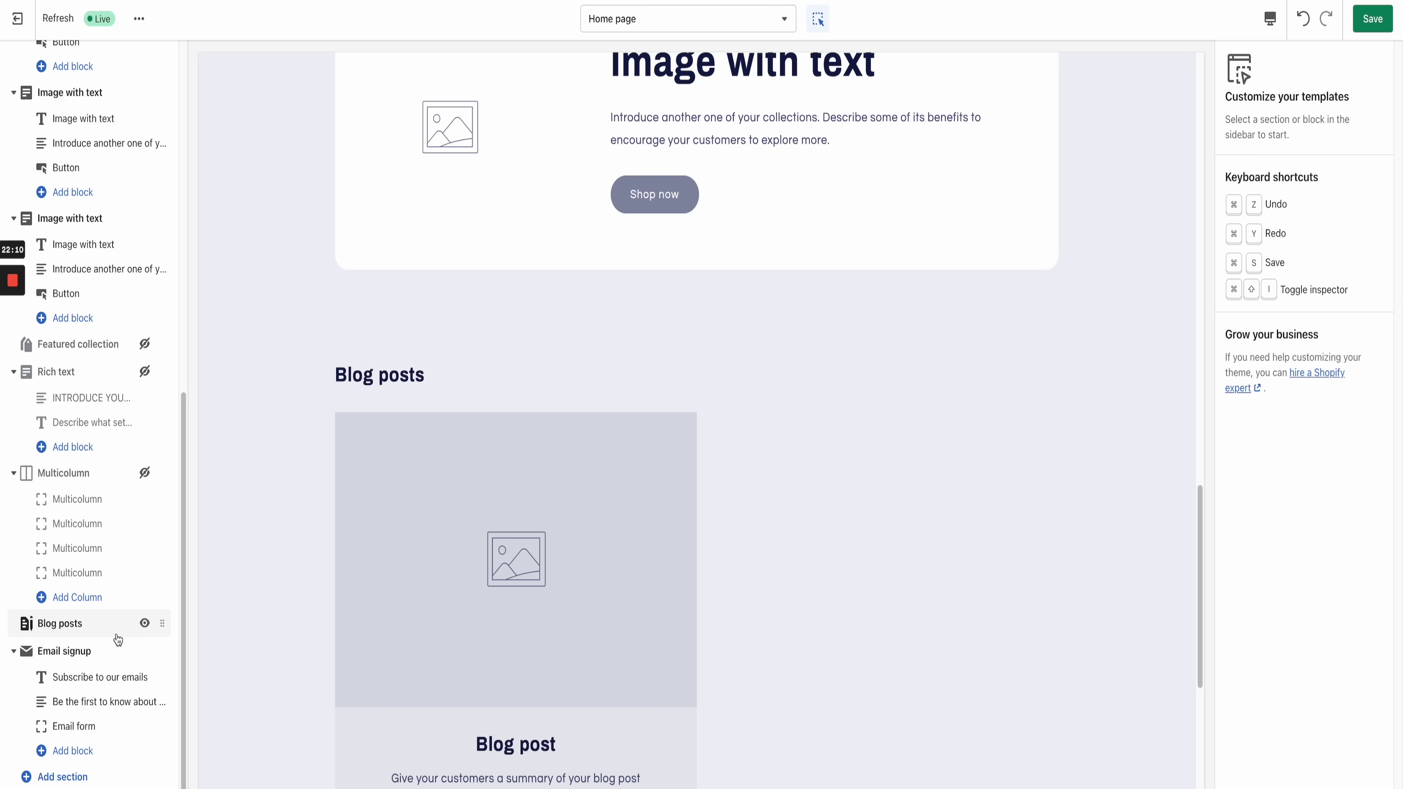
{"action": "left_click", "coordinate": [145, 624]}
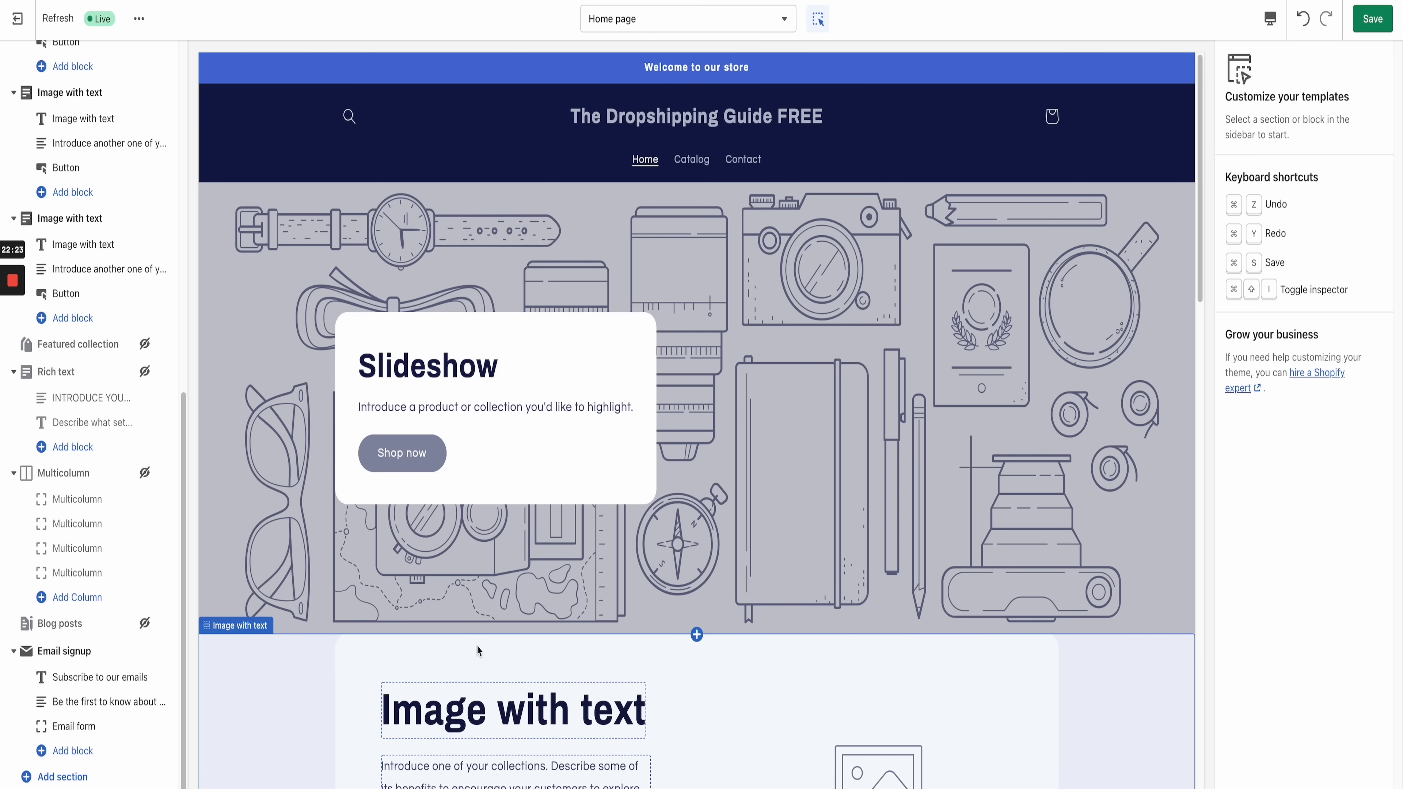
{"action": "left_click", "coordinate": [1370, 20]}
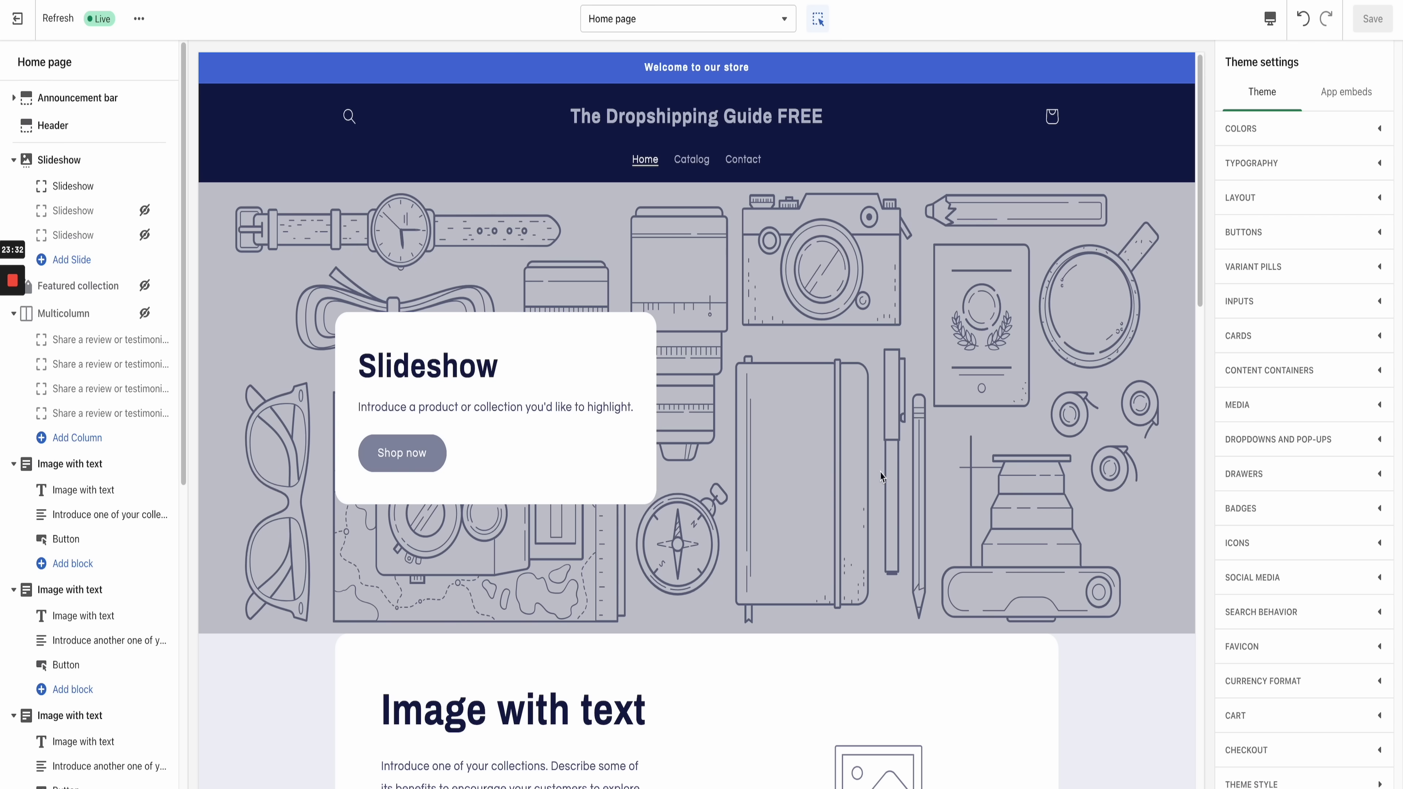
Step: Expand the Colors group in the theme settings and look through its color options
{"action": "left_click", "coordinate": [1265, 132]}
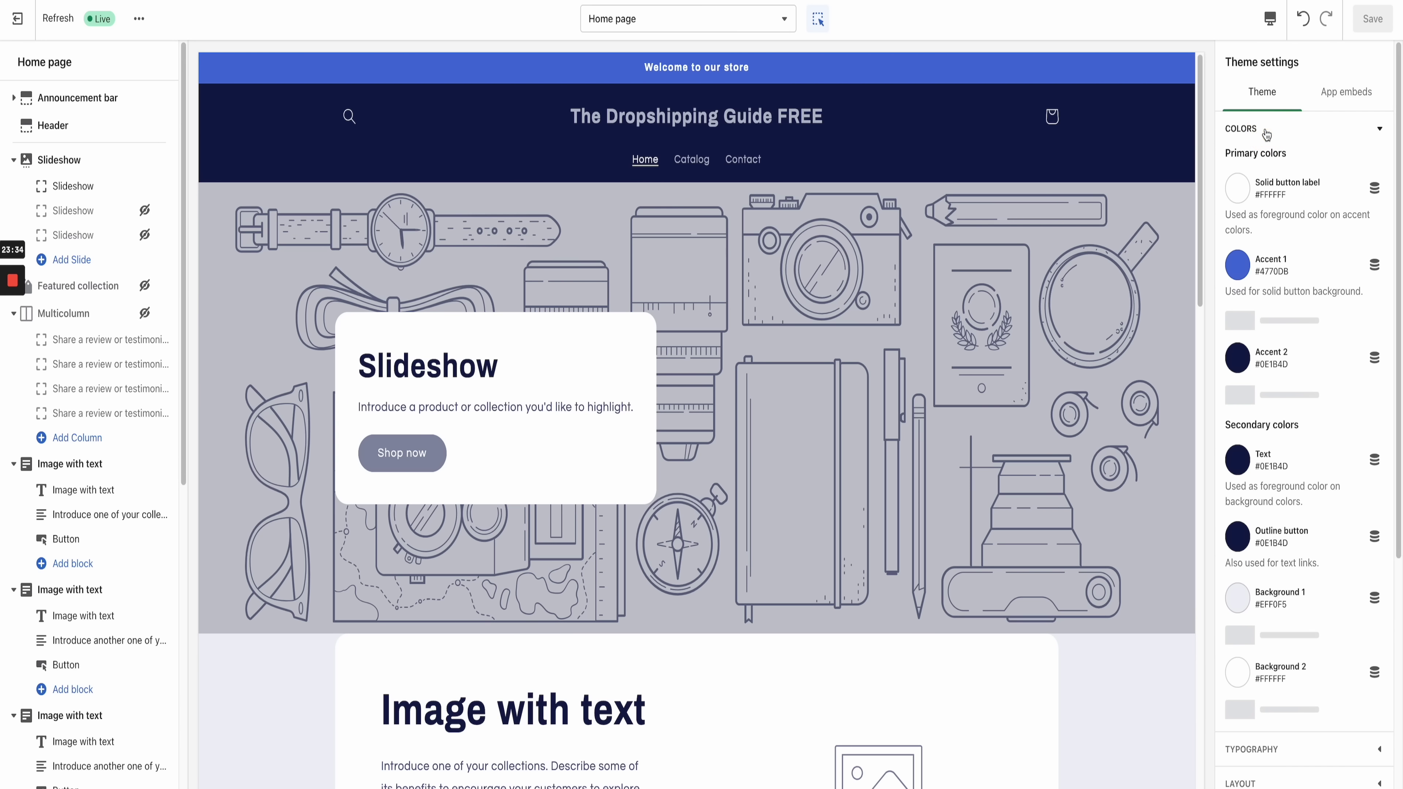
{"action": "scroll", "coordinate": [1355, 418], "scroll_direction": "down", "scroll_amount": 10}
{"action": "scroll", "coordinate": [1355, 418], "scroll_direction": "up", "scroll_amount": 10}
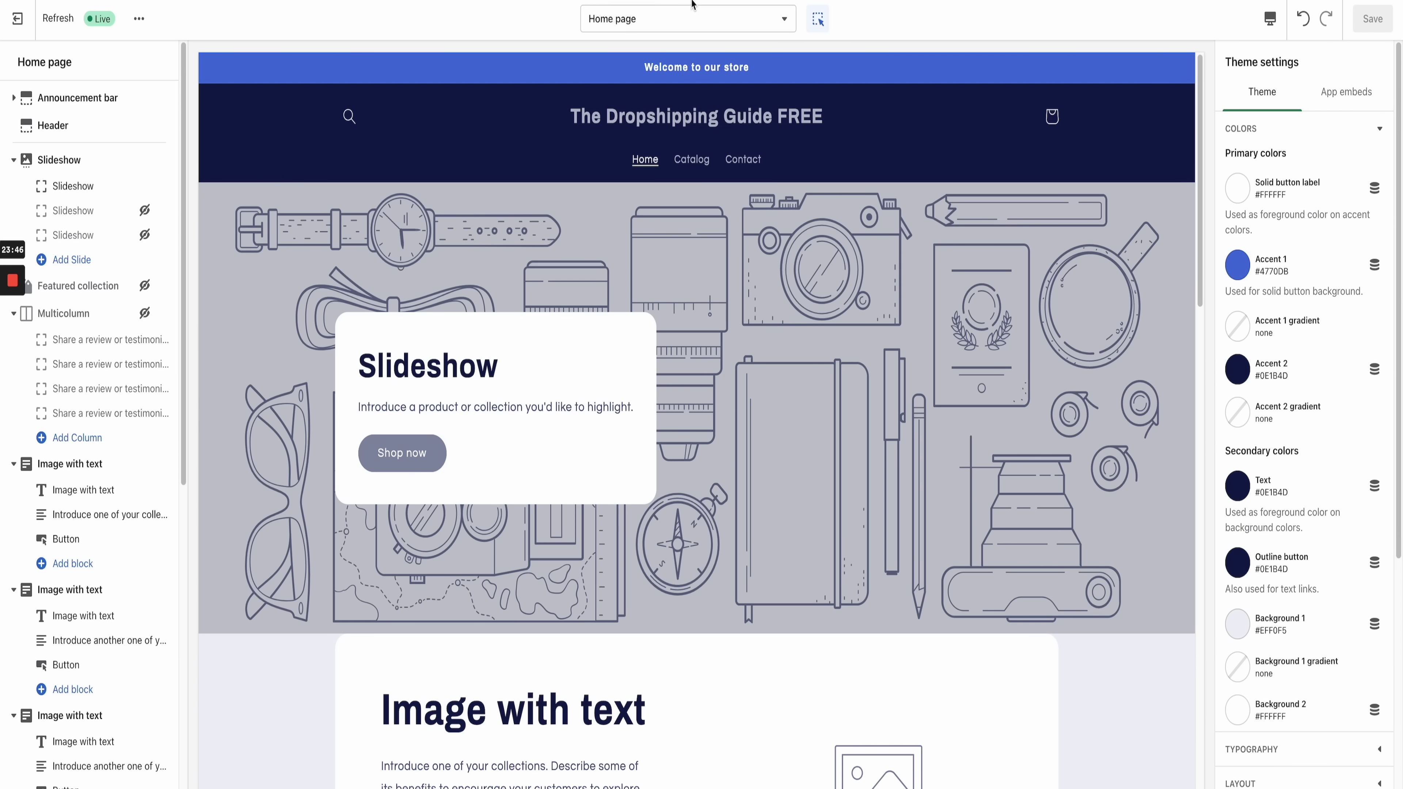
Step: Switch to the AliExpress air duster page and sample the purple base of the device in the labelled product image with the Color Picker
{"action": "key", "text": "ctrl+Tab"}
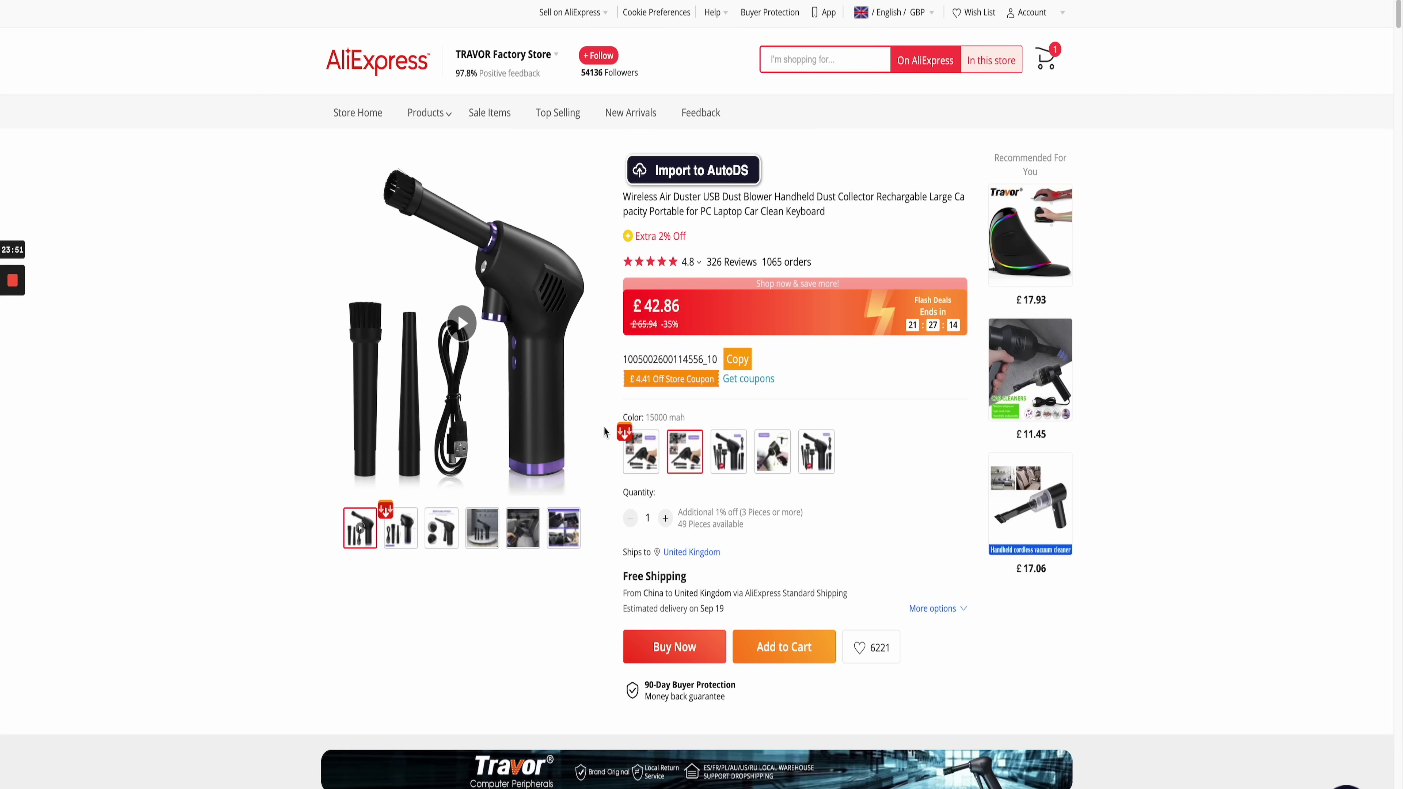
{"action": "scroll", "coordinate": [890, 557], "scroll_direction": "down", "scroll_amount": 20}
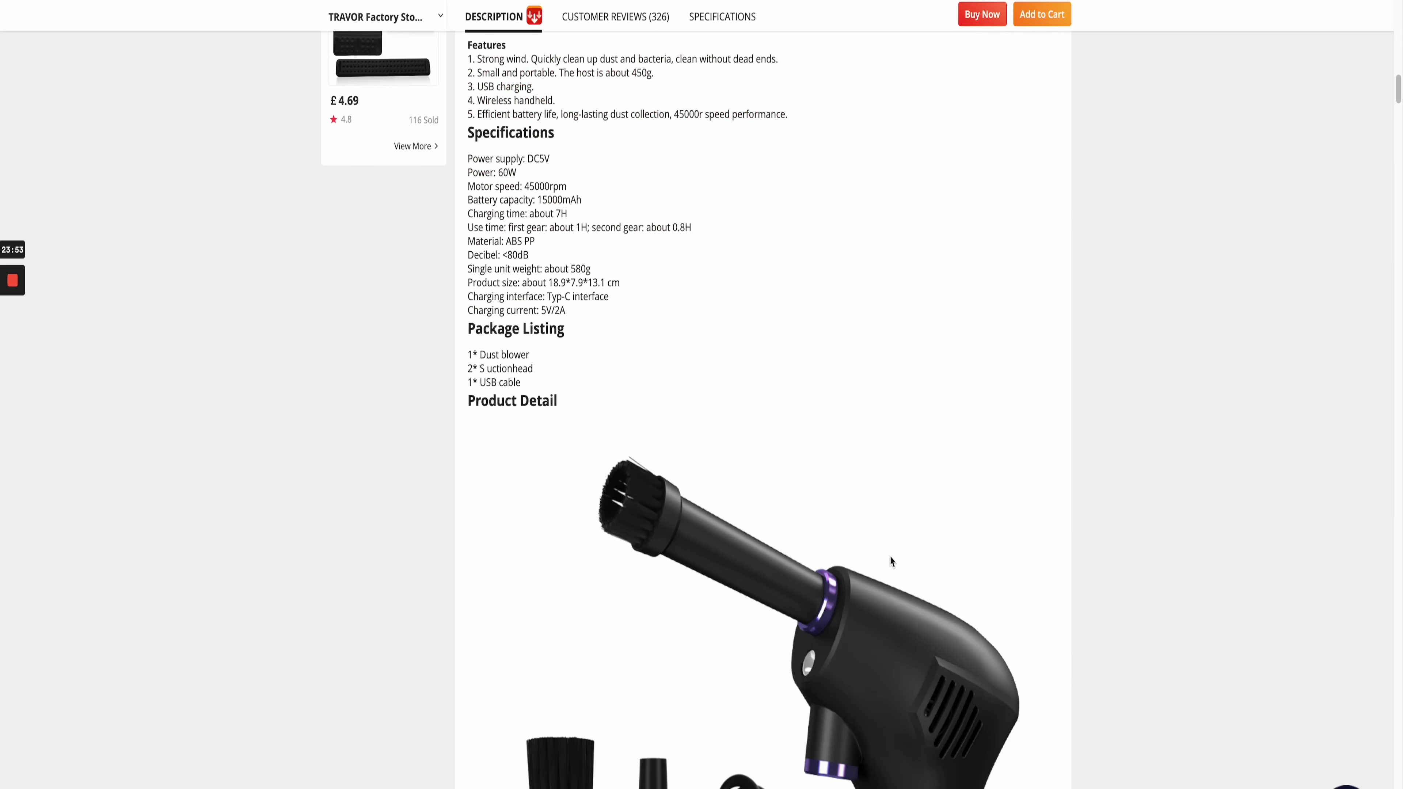
{"action": "scroll", "coordinate": [890, 558], "scroll_direction": "up", "scroll_amount": 5}
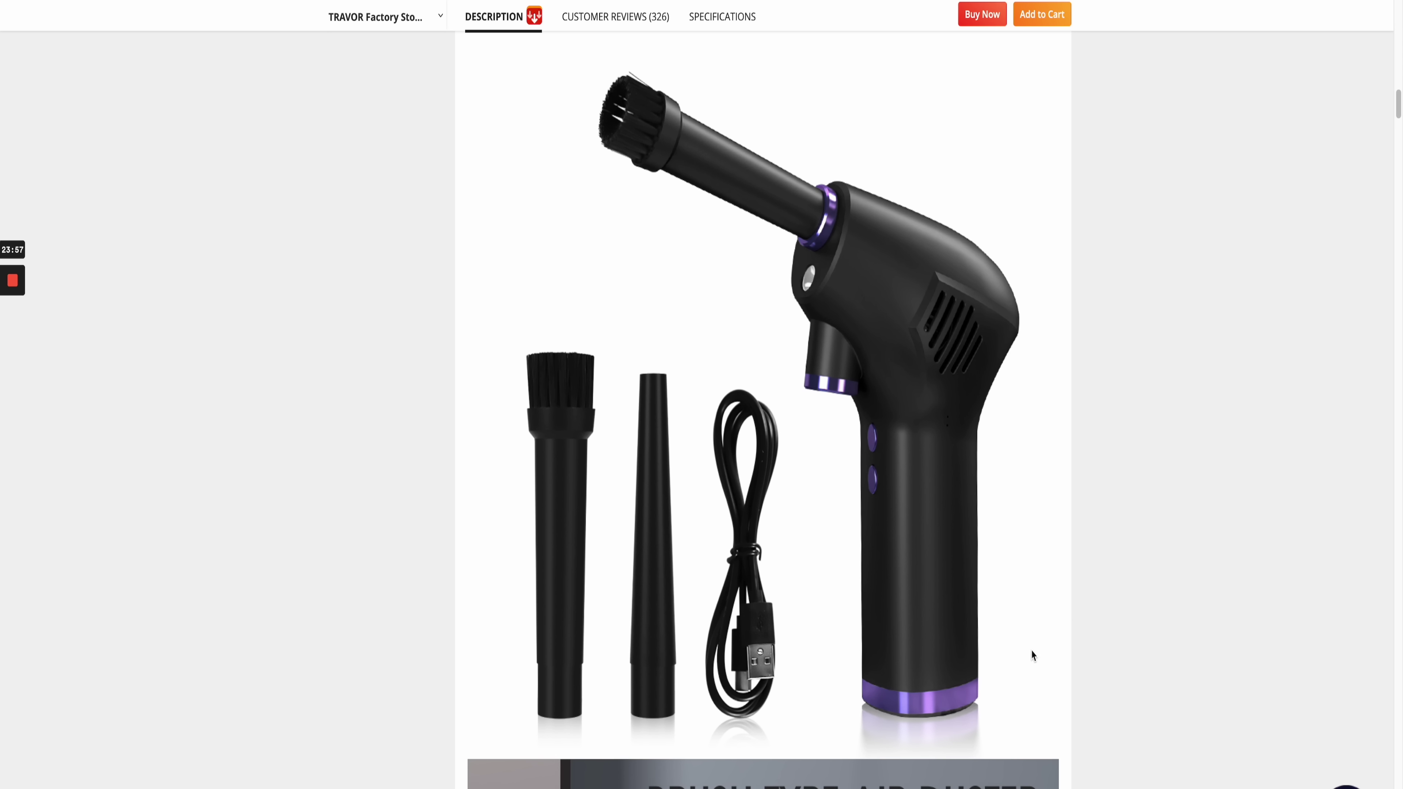
{"action": "scroll", "coordinate": [1032, 656], "scroll_direction": "down", "scroll_amount": 10}
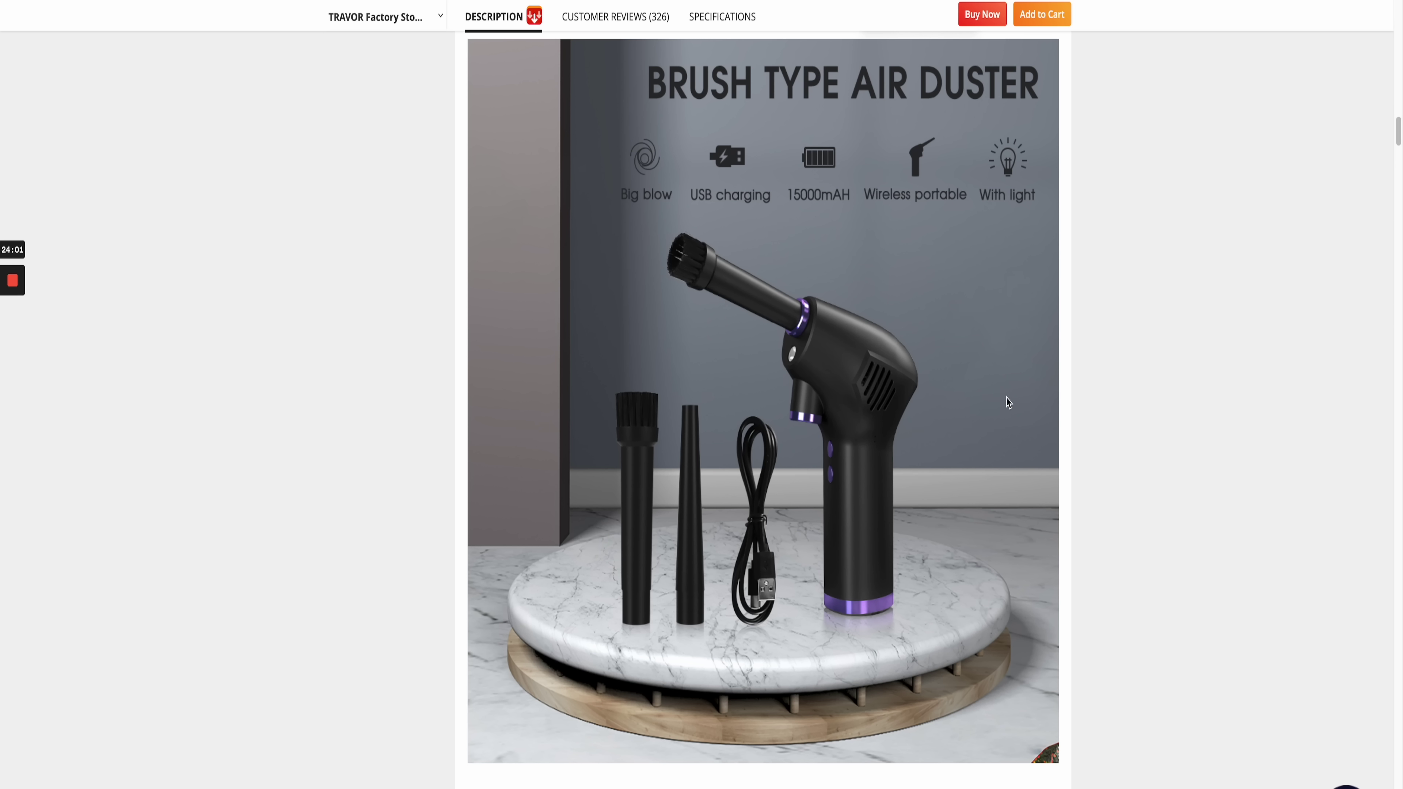
{"action": "scroll", "coordinate": [951, 505], "scroll_direction": "down", "scroll_amount": 10}
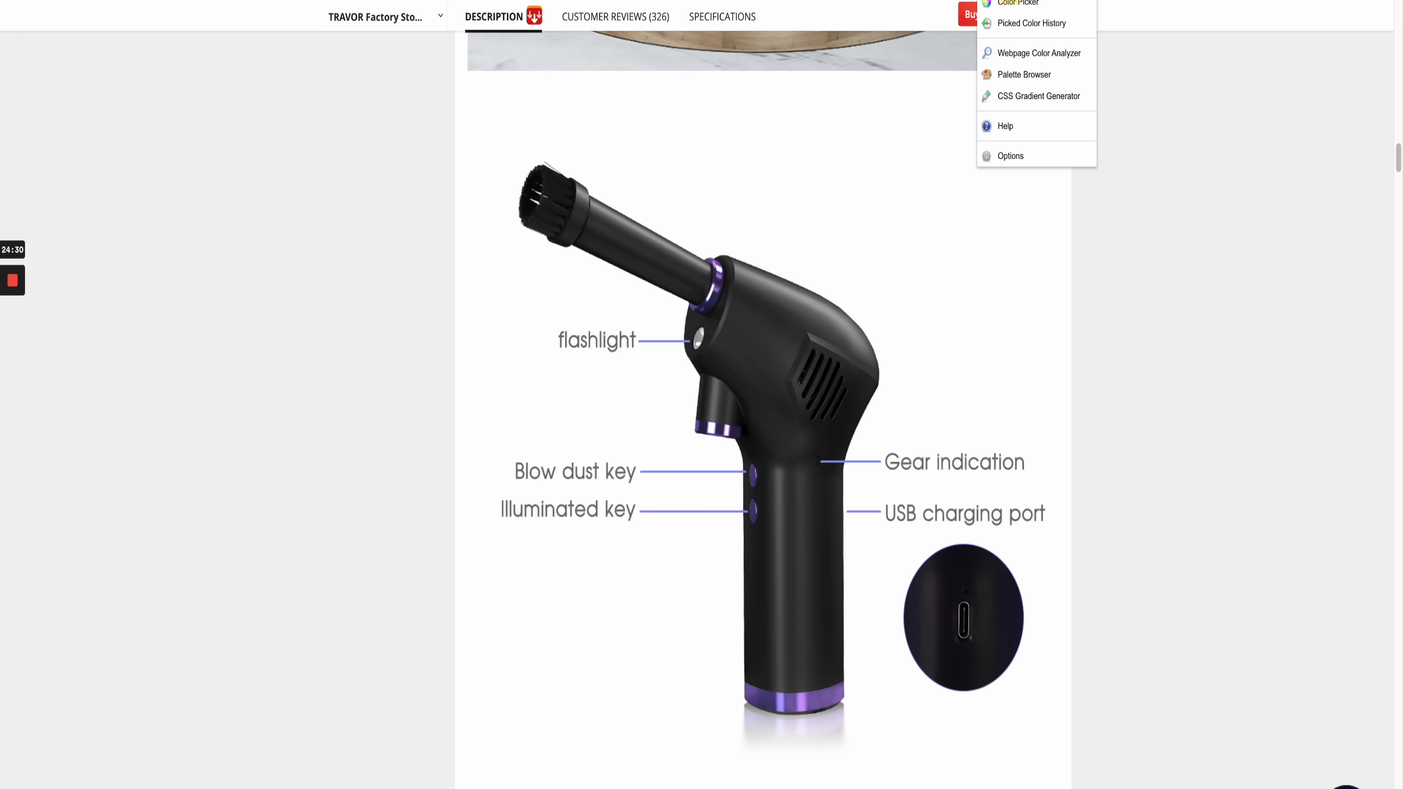
{"action": "left_click", "coordinate": [1018, 3]}
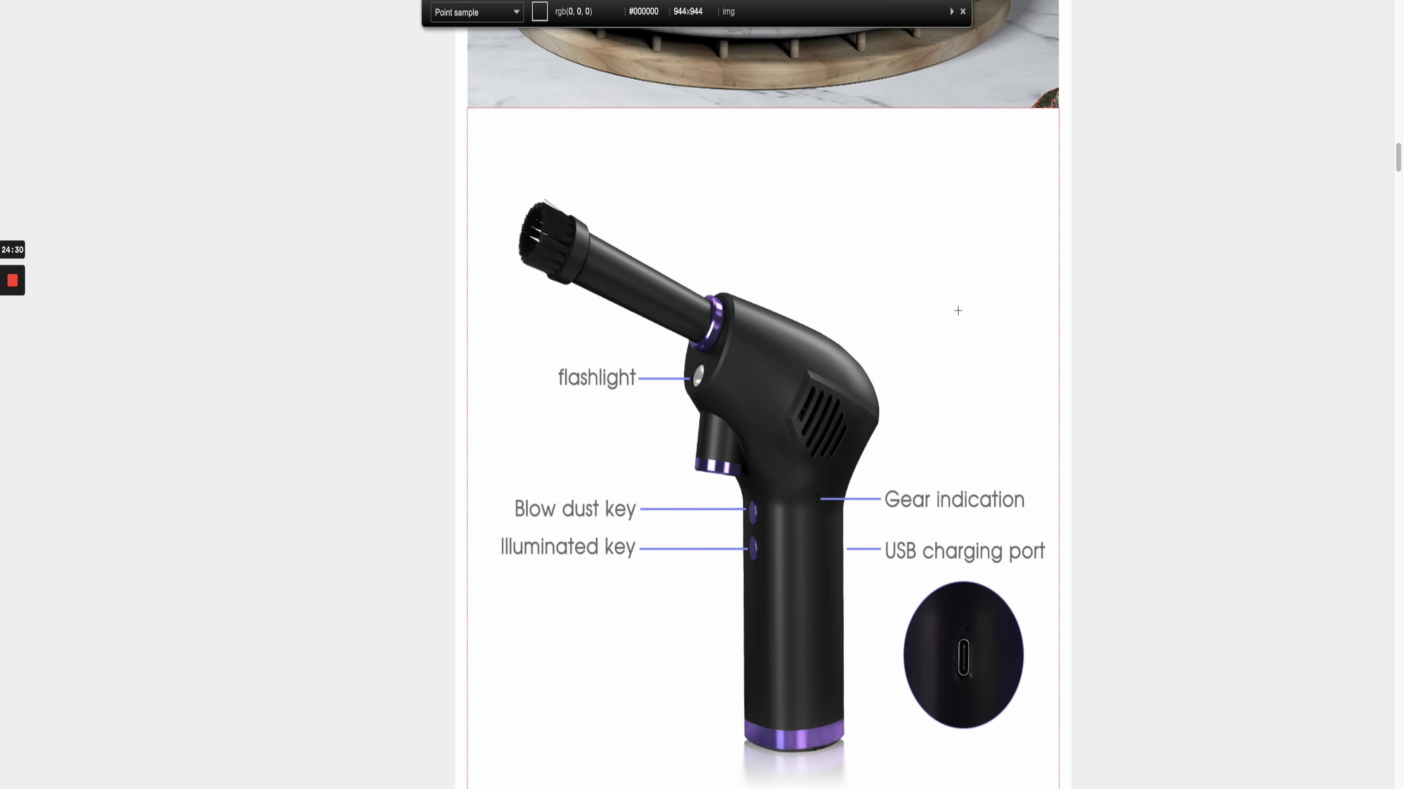
{"action": "left_click", "coordinate": [797, 740]}
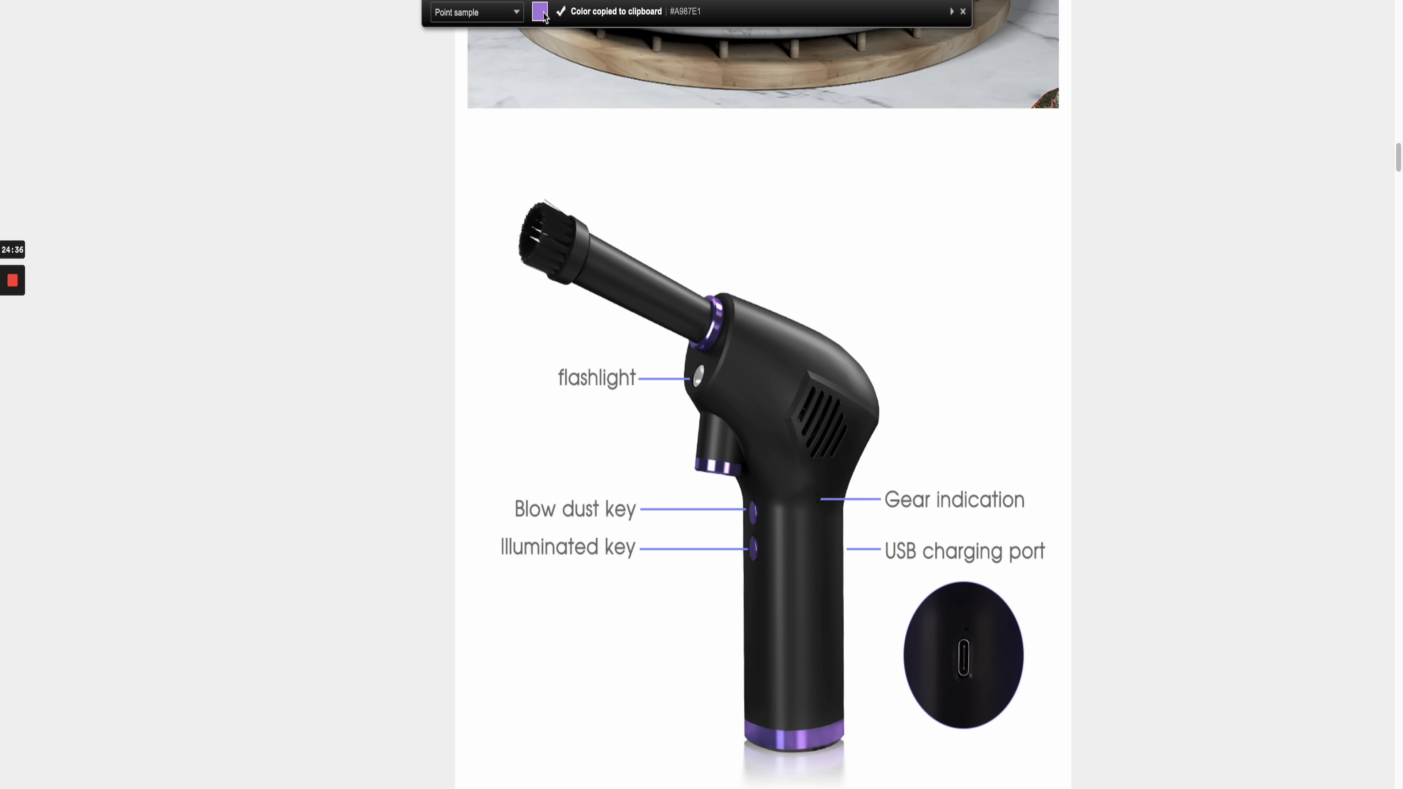
Step: Copy the hex code 584a83 of the purple from the Color Picker, close it and return to the Shopify theme editor
{"action": "scroll", "coordinate": [1125, 3], "scroll_direction": "down", "scroll_amount": 1}
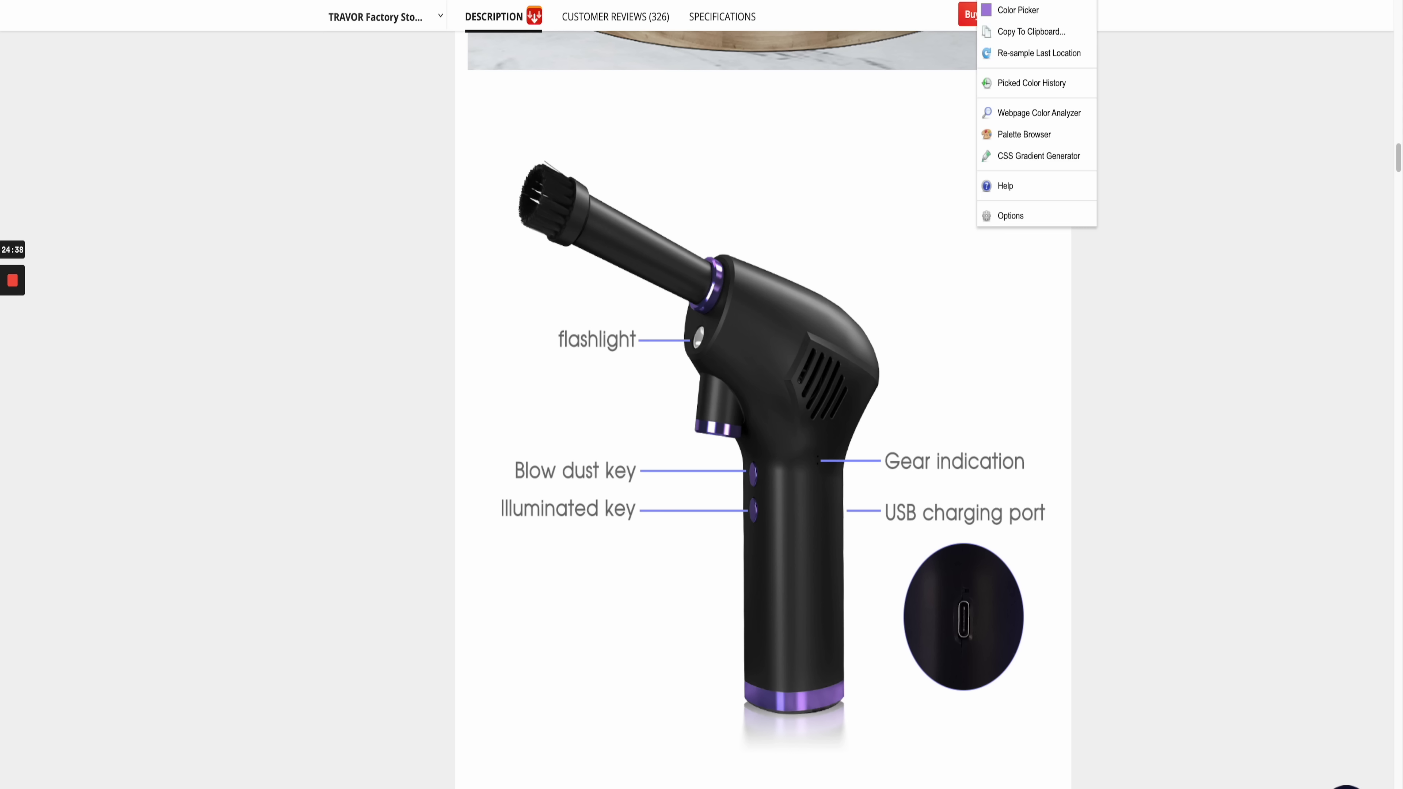
{"action": "left_click", "coordinate": [1038, 11]}
{"action": "double_click", "coordinate": [984, 190]}
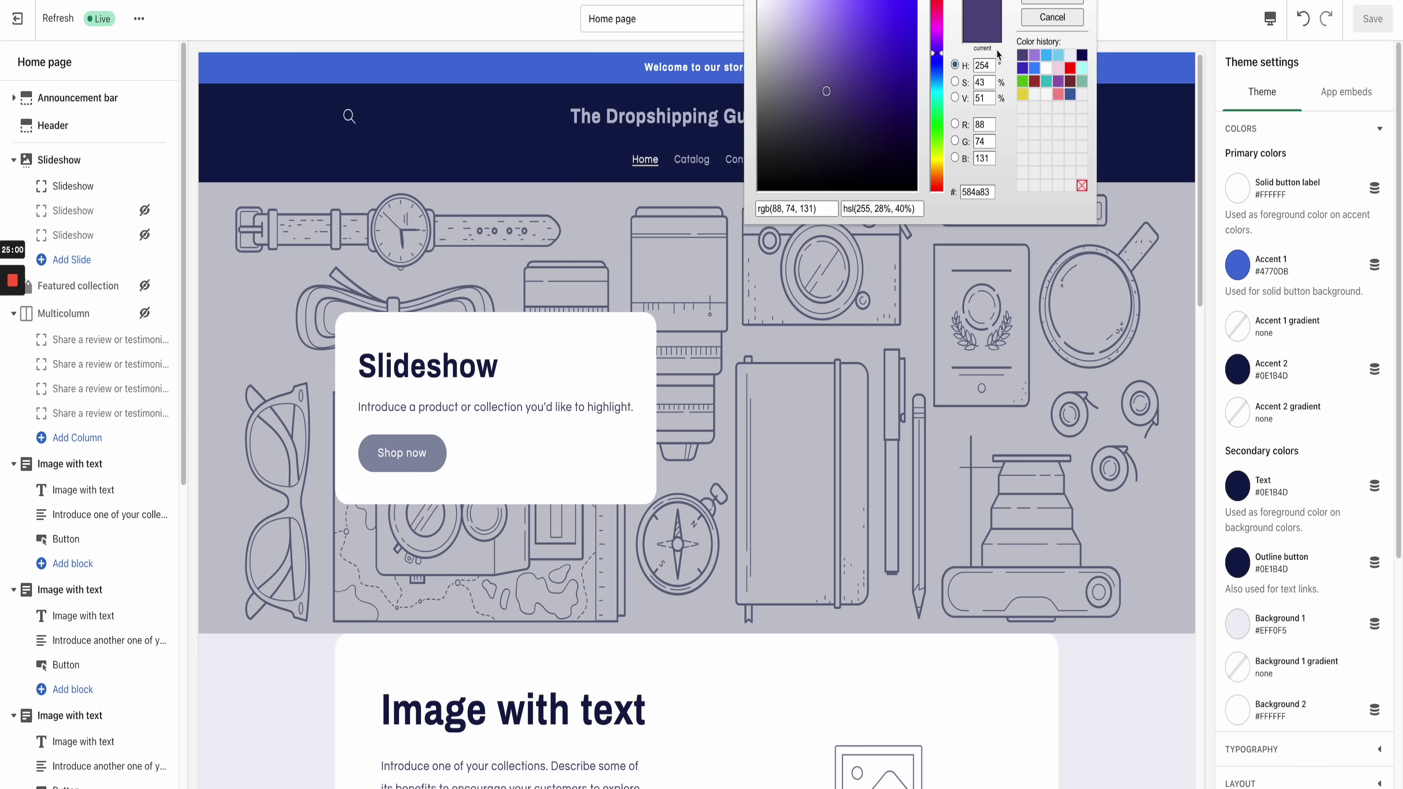
{"action": "left_click", "coordinate": [973, 188]}
{"action": "key", "text": "ctrl+a"}
{"action": "left_click", "coordinate": [1060, 14]}
{"action": "left_click", "coordinate": [1129, 4]}
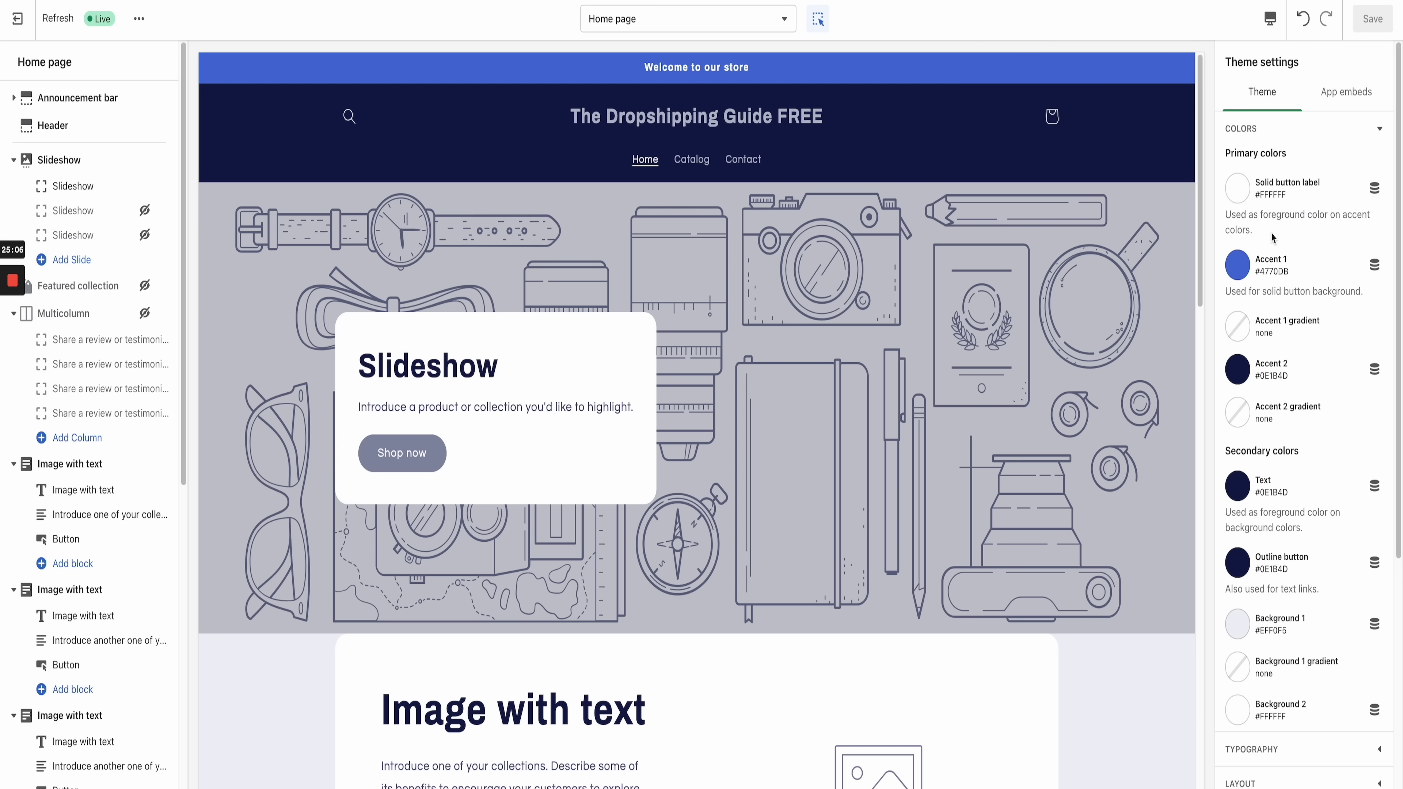
Step: Set the theme's Accent 1 color to 584A83
{"action": "left_click", "coordinate": [1253, 267]}
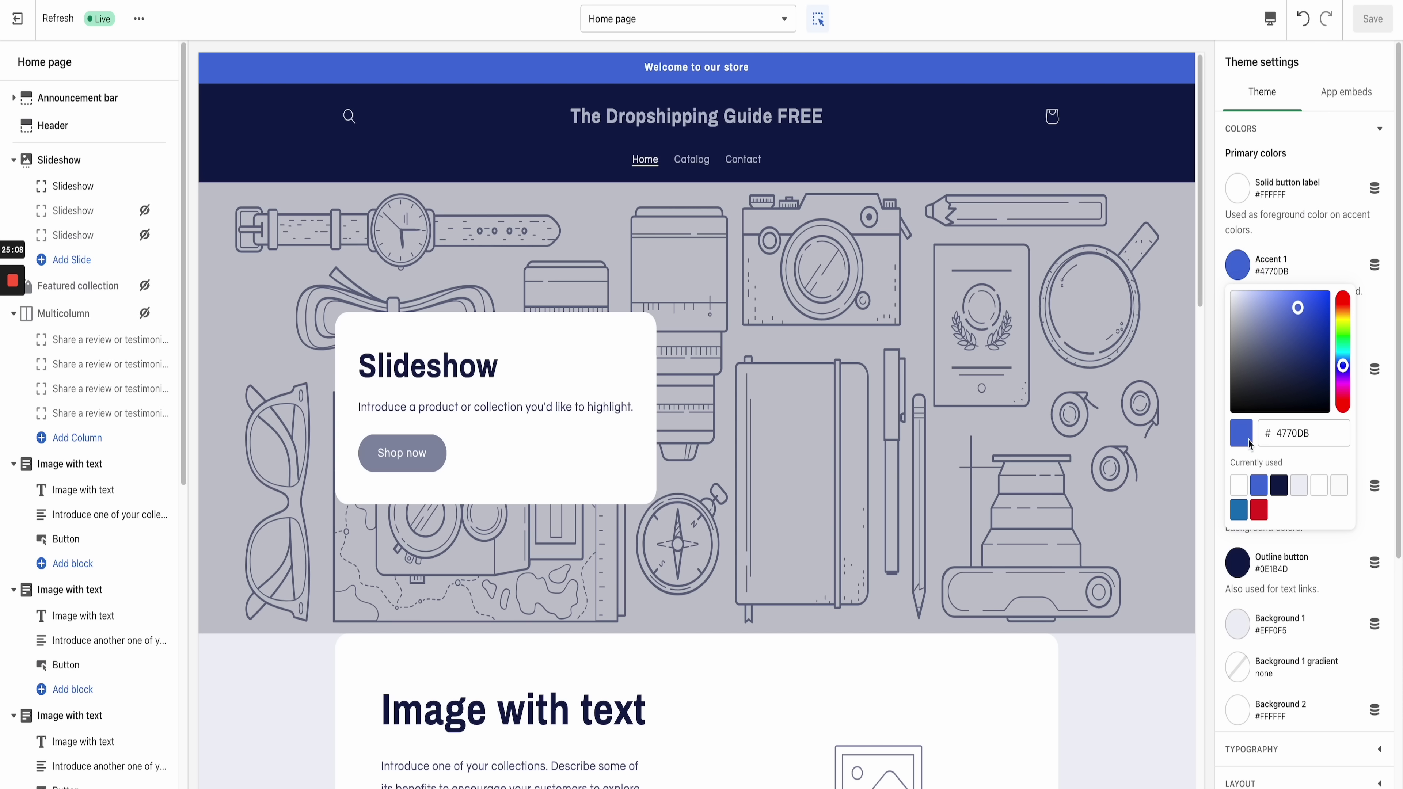
{"action": "left_click", "coordinate": [1275, 434]}
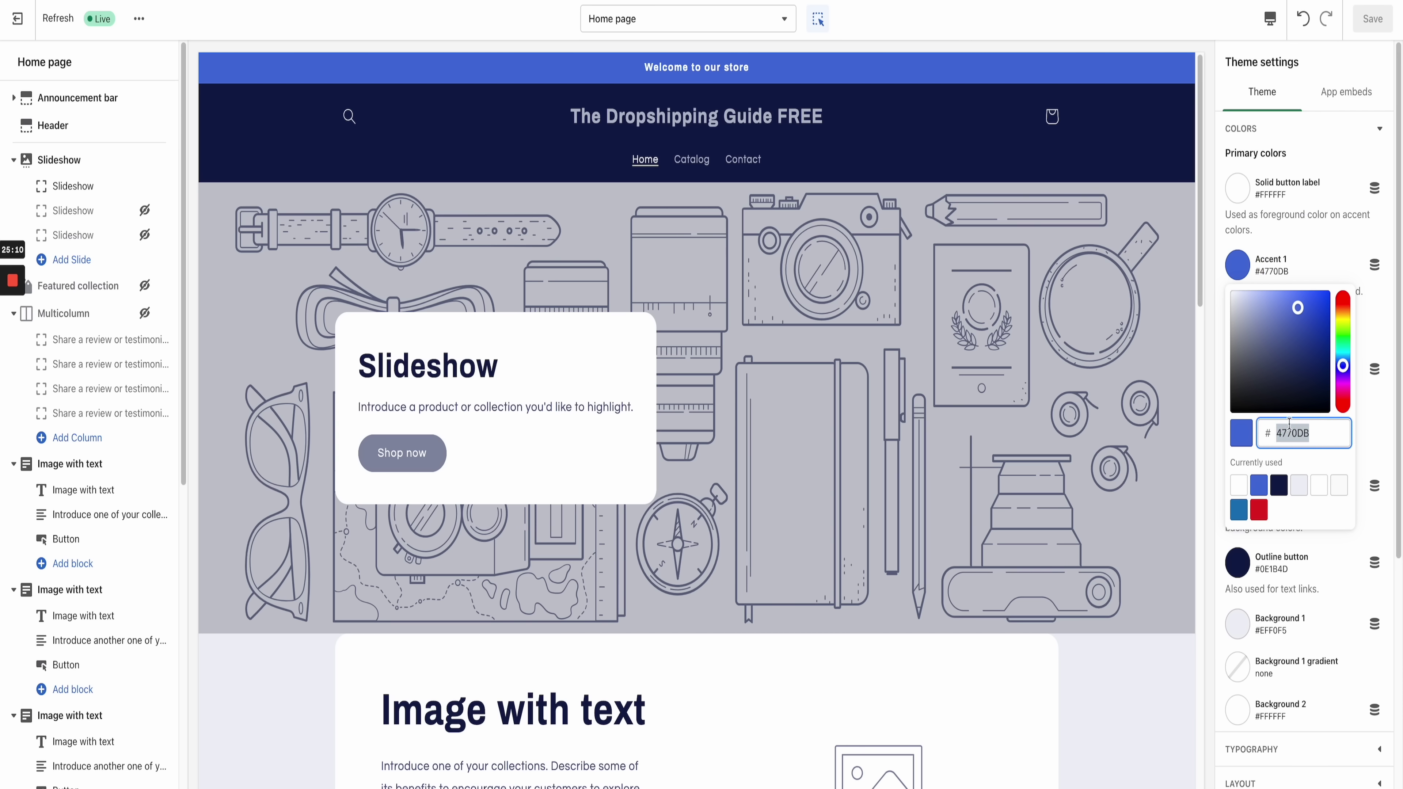
{"action": "key", "text": "ctrl+v"}
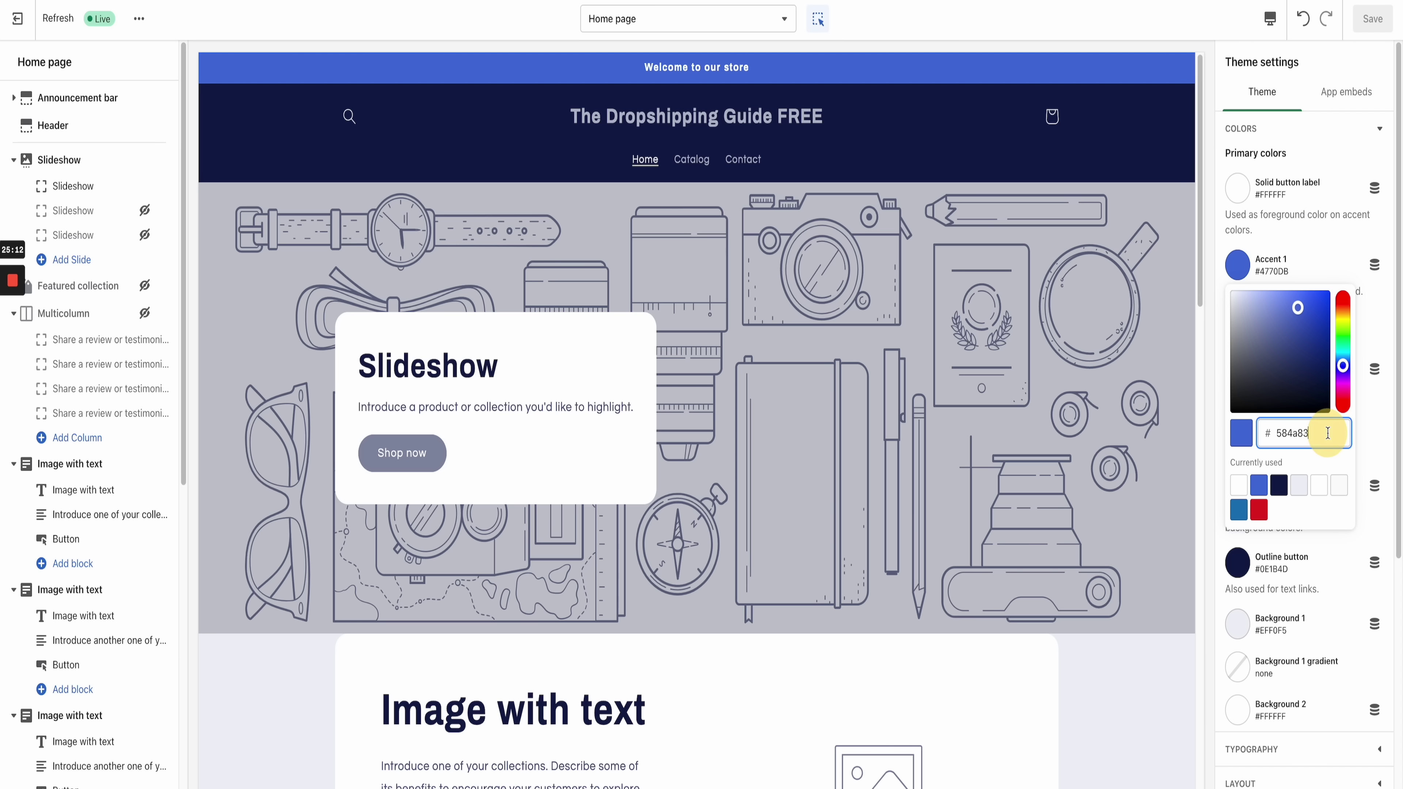
{"action": "key", "text": "Return"}
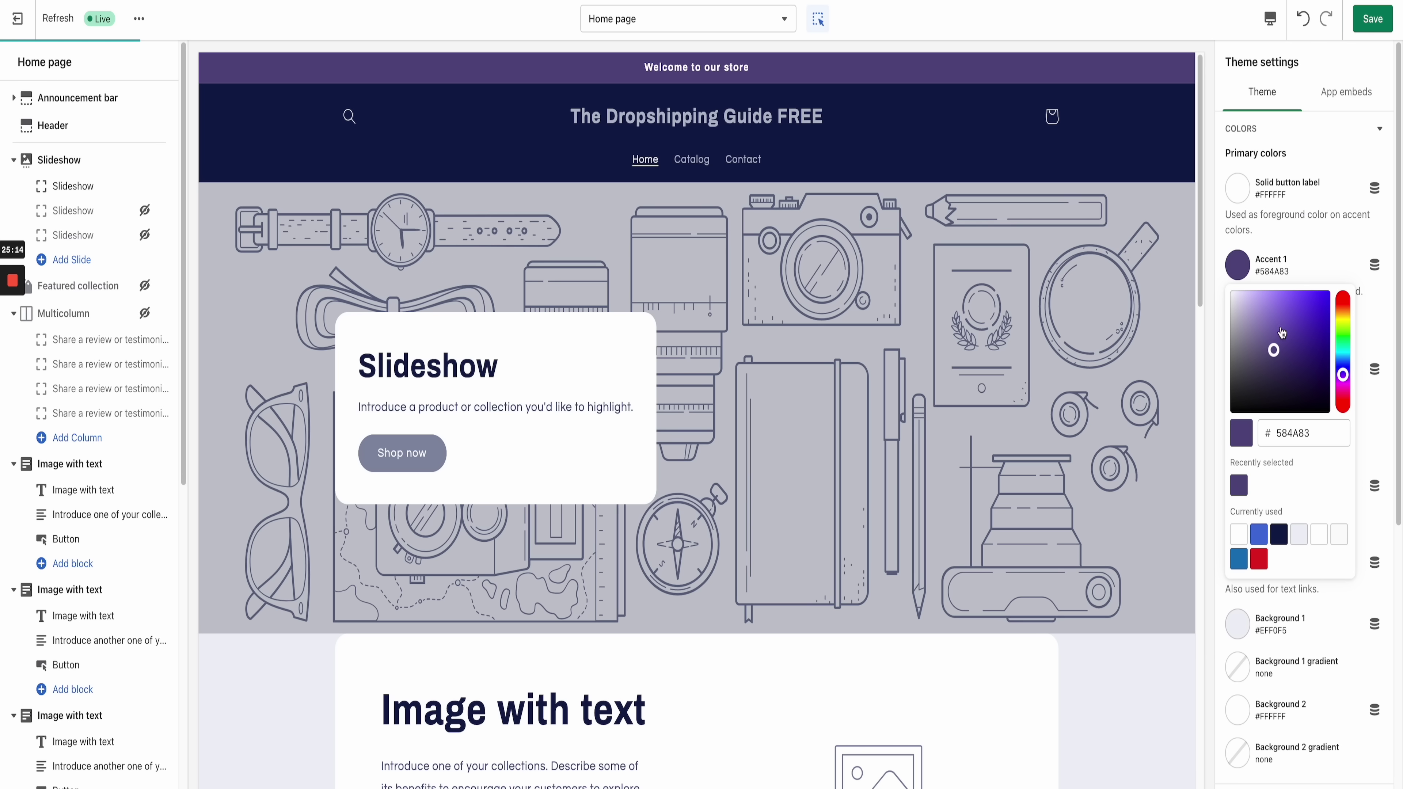
{"action": "left_click", "coordinate": [1321, 268]}
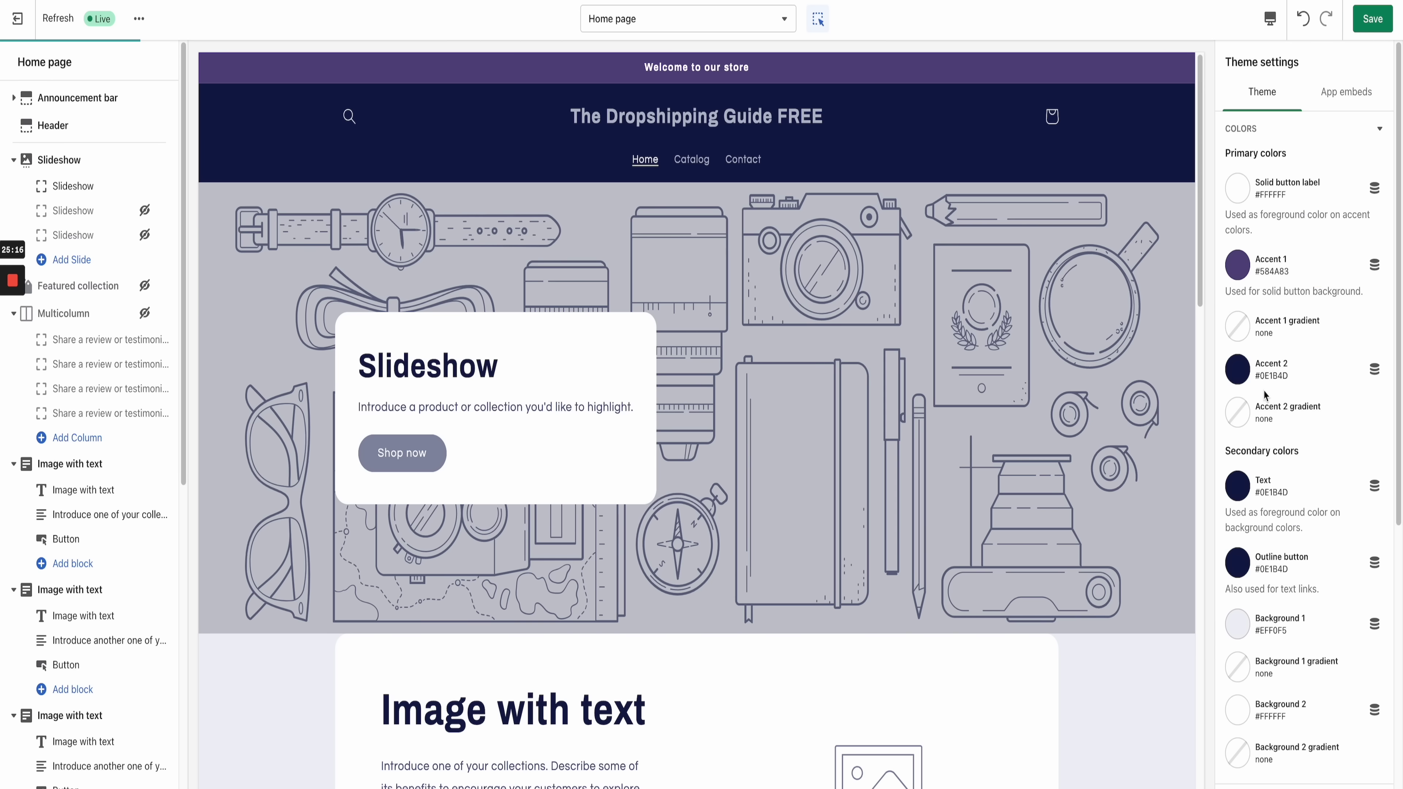
Step: Set the Accent 2 color to the same purple, 584A83, from the currently used colors
{"action": "left_click", "coordinate": [1249, 373]}
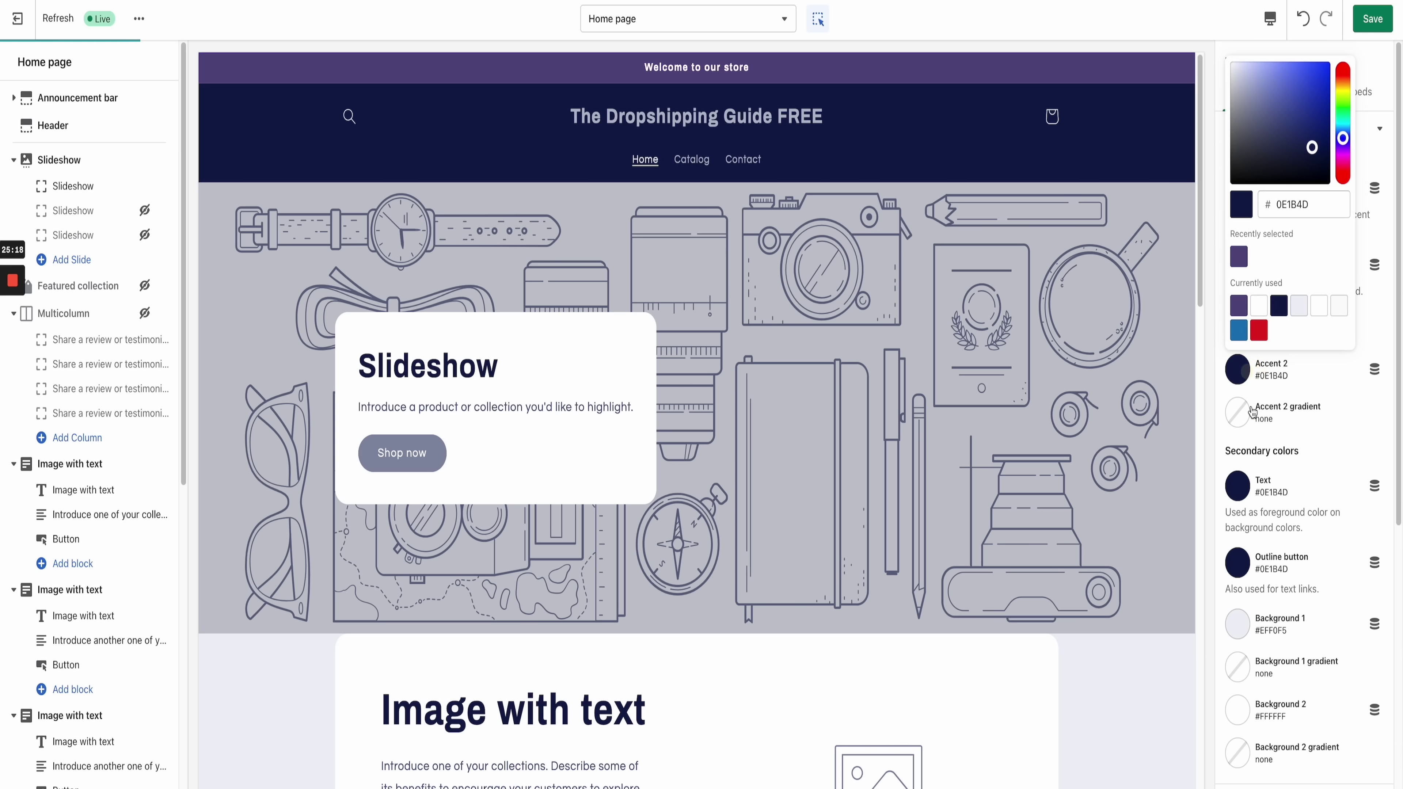
{"action": "left_click", "coordinate": [1239, 305]}
{"action": "left_click", "coordinate": [1335, 392]}
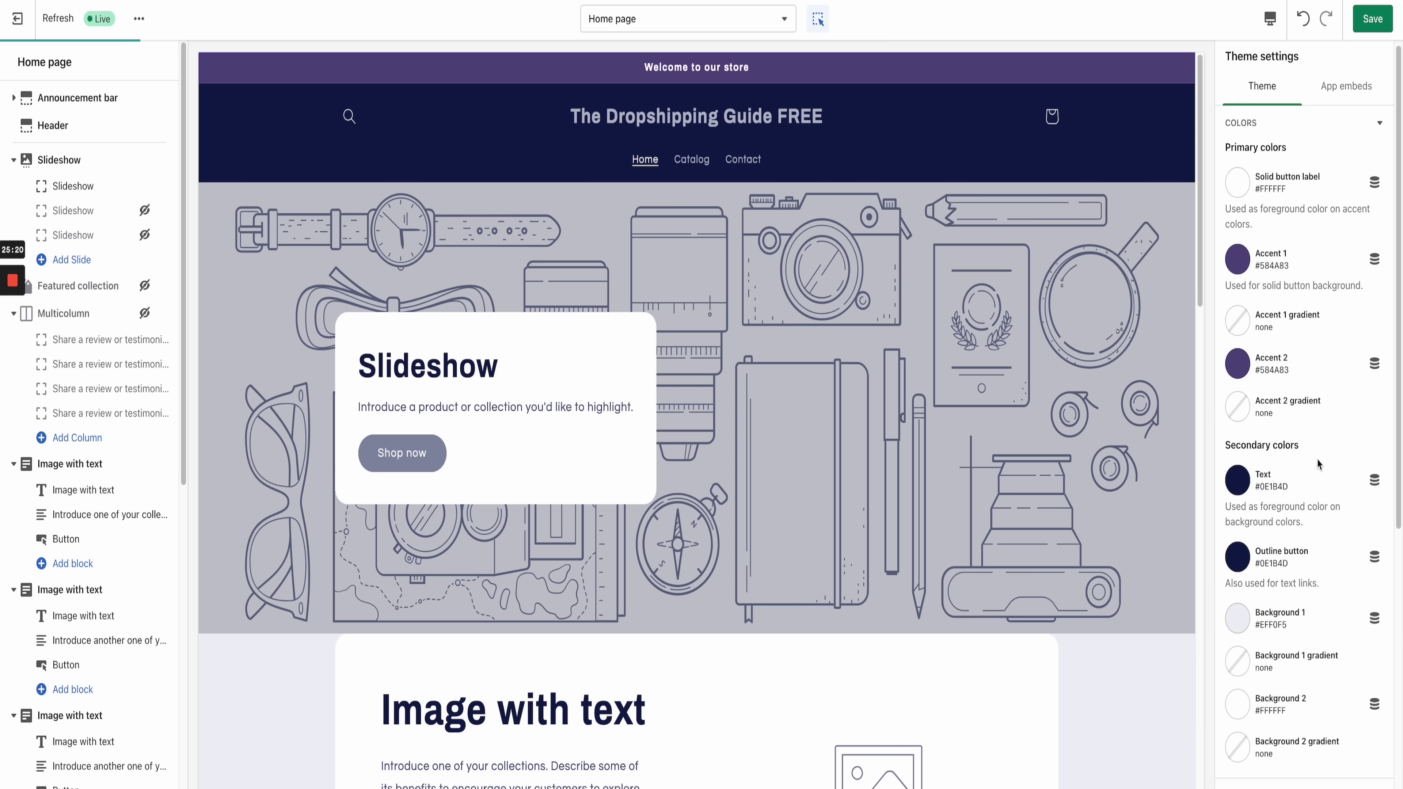
Step: Set the theme's secondary Text color to a near-black gray, 212121
{"action": "scroll", "coordinate": [1254, 352], "scroll_direction": "down", "scroll_amount": 3}
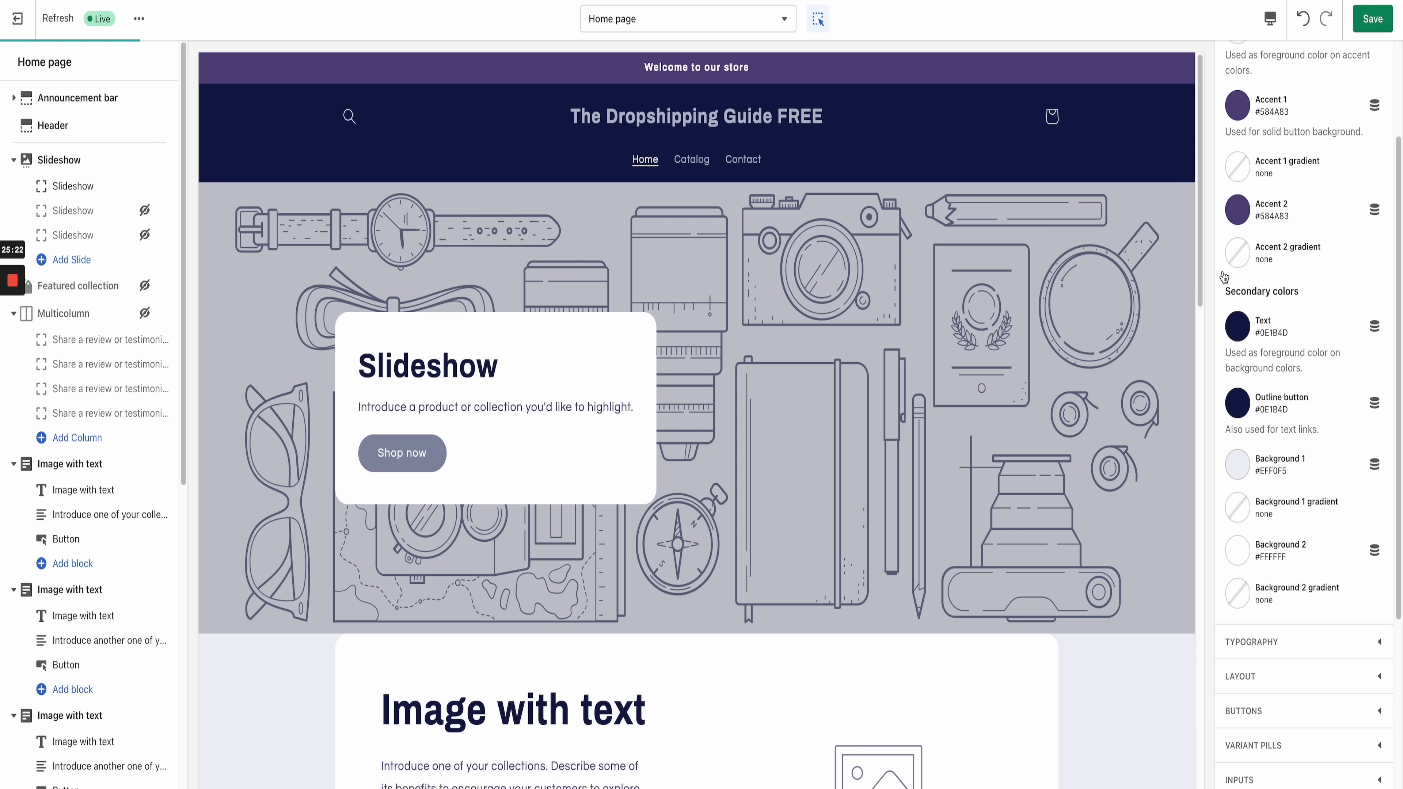
{"action": "left_click", "coordinate": [1252, 335]}
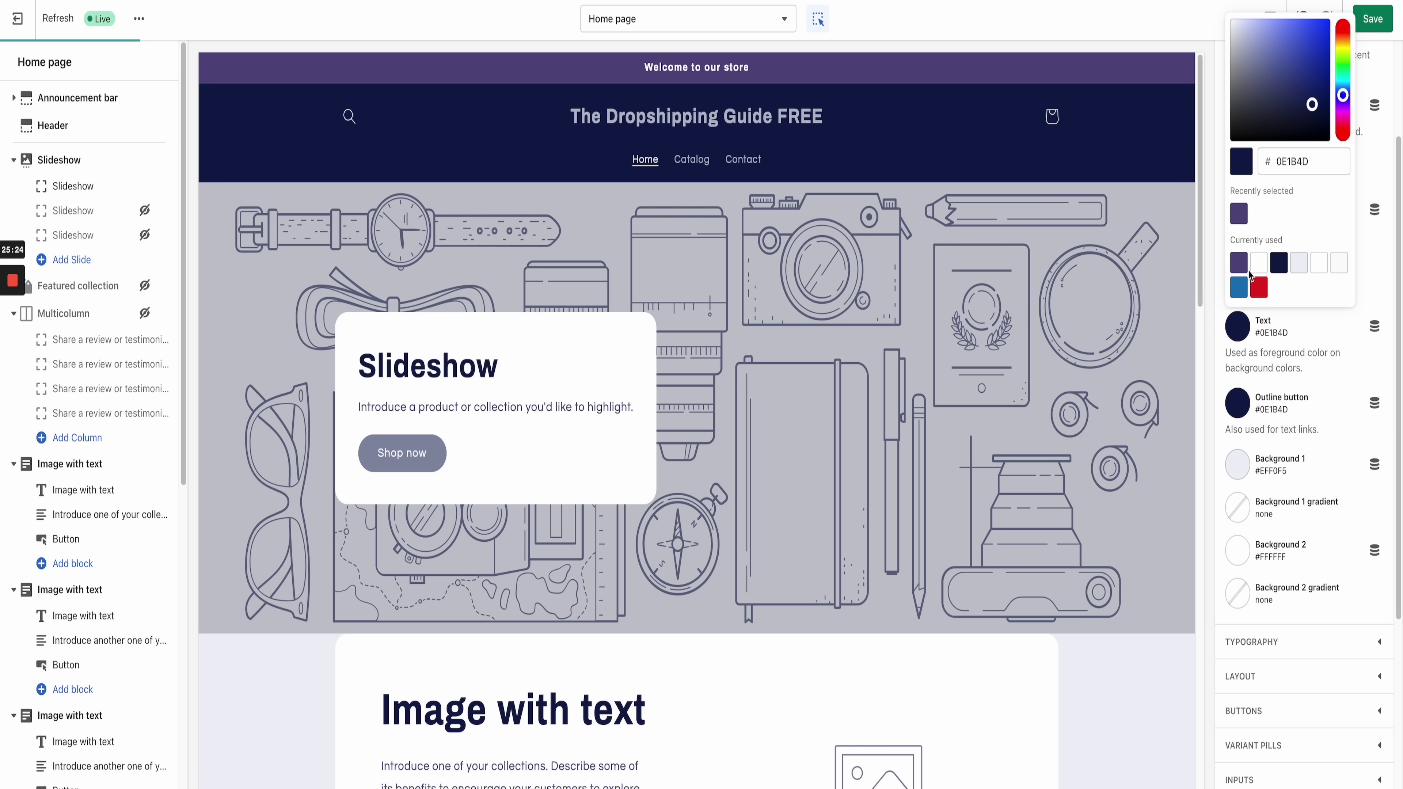
{"action": "left_click", "coordinate": [1264, 119]}
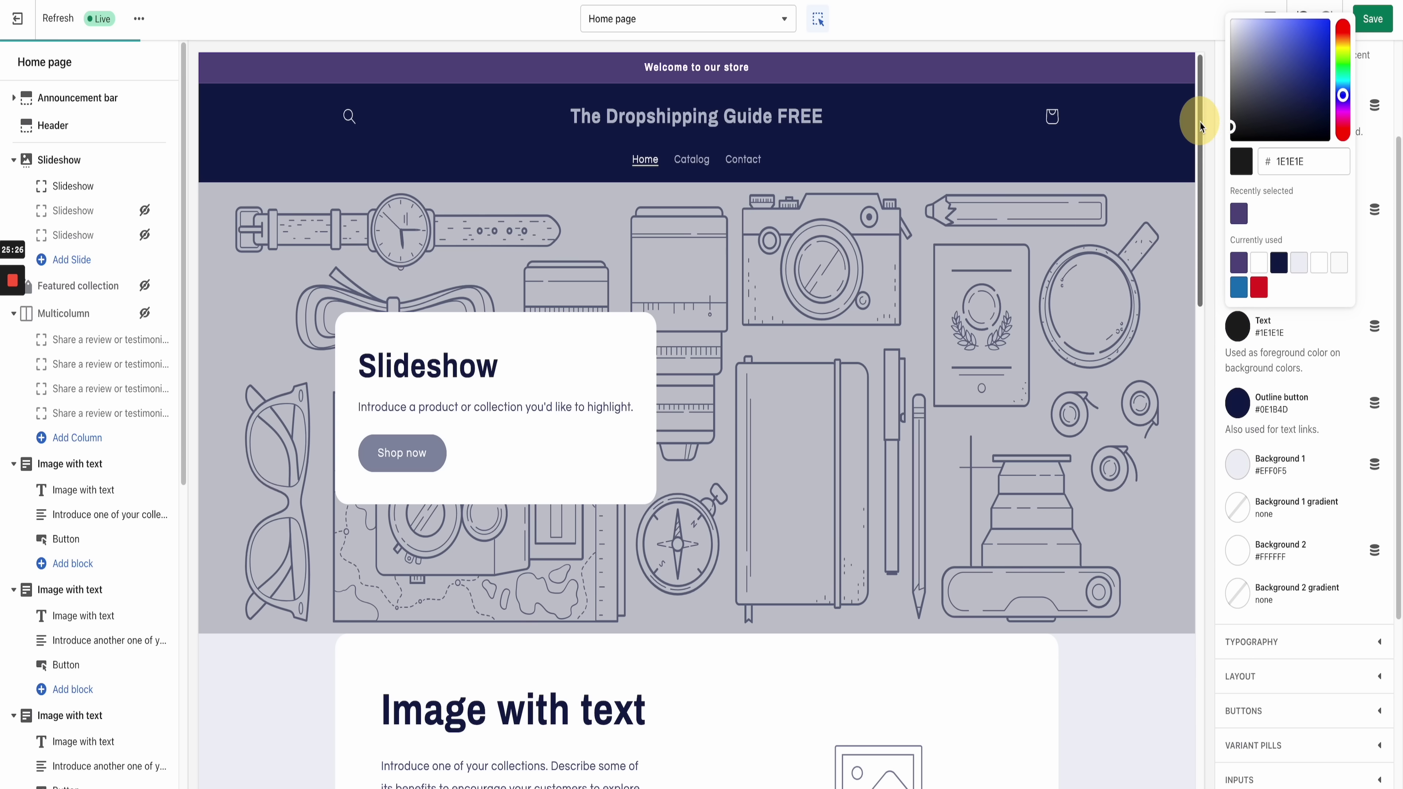
{"action": "left_click", "coordinate": [1232, 126]}
{"action": "left_click_drag", "start_coordinate": [1233, 126], "coordinate": [1231, 129]}
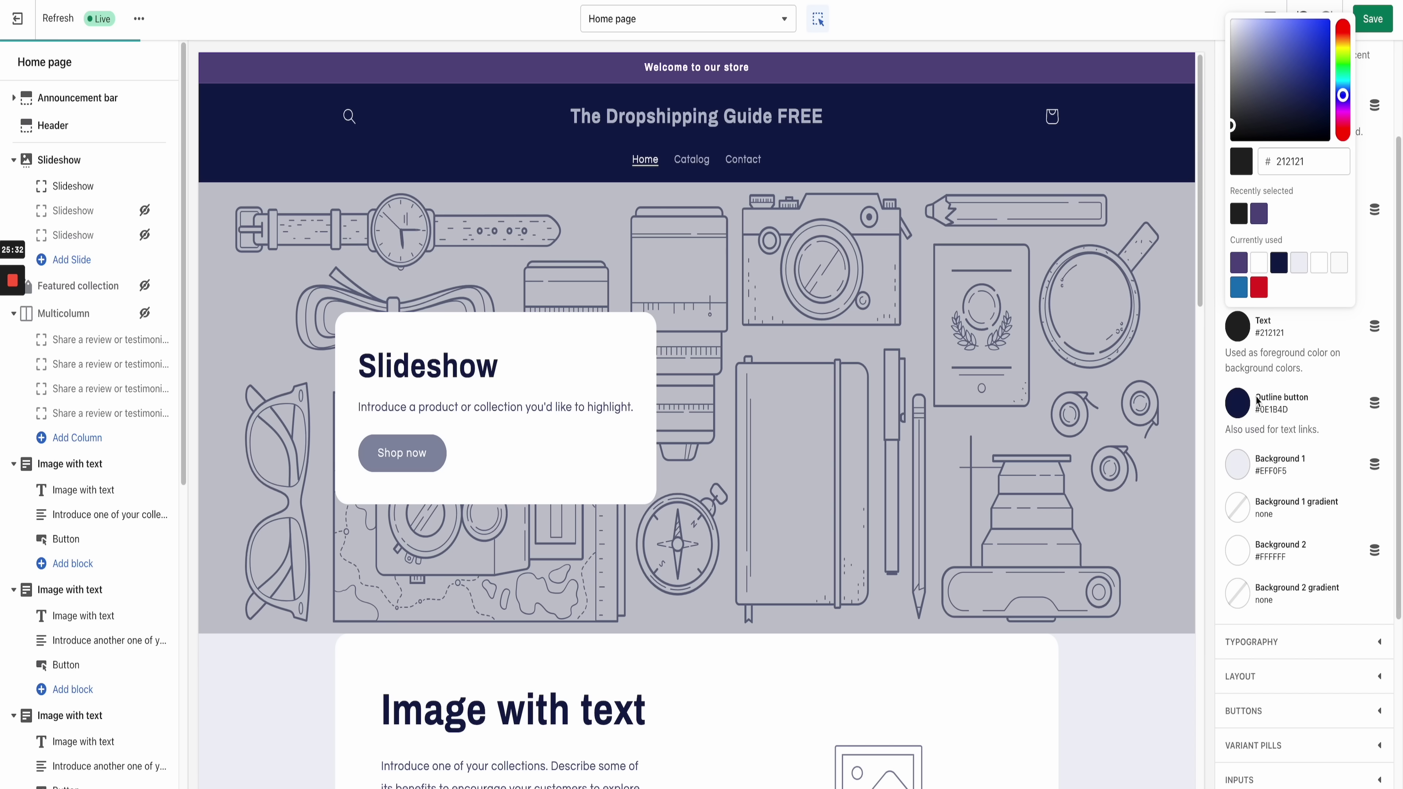
Step: Set the theme's Outline button color to a dark gray, about 2D2D2D
{"action": "left_click", "coordinate": [1237, 403]}
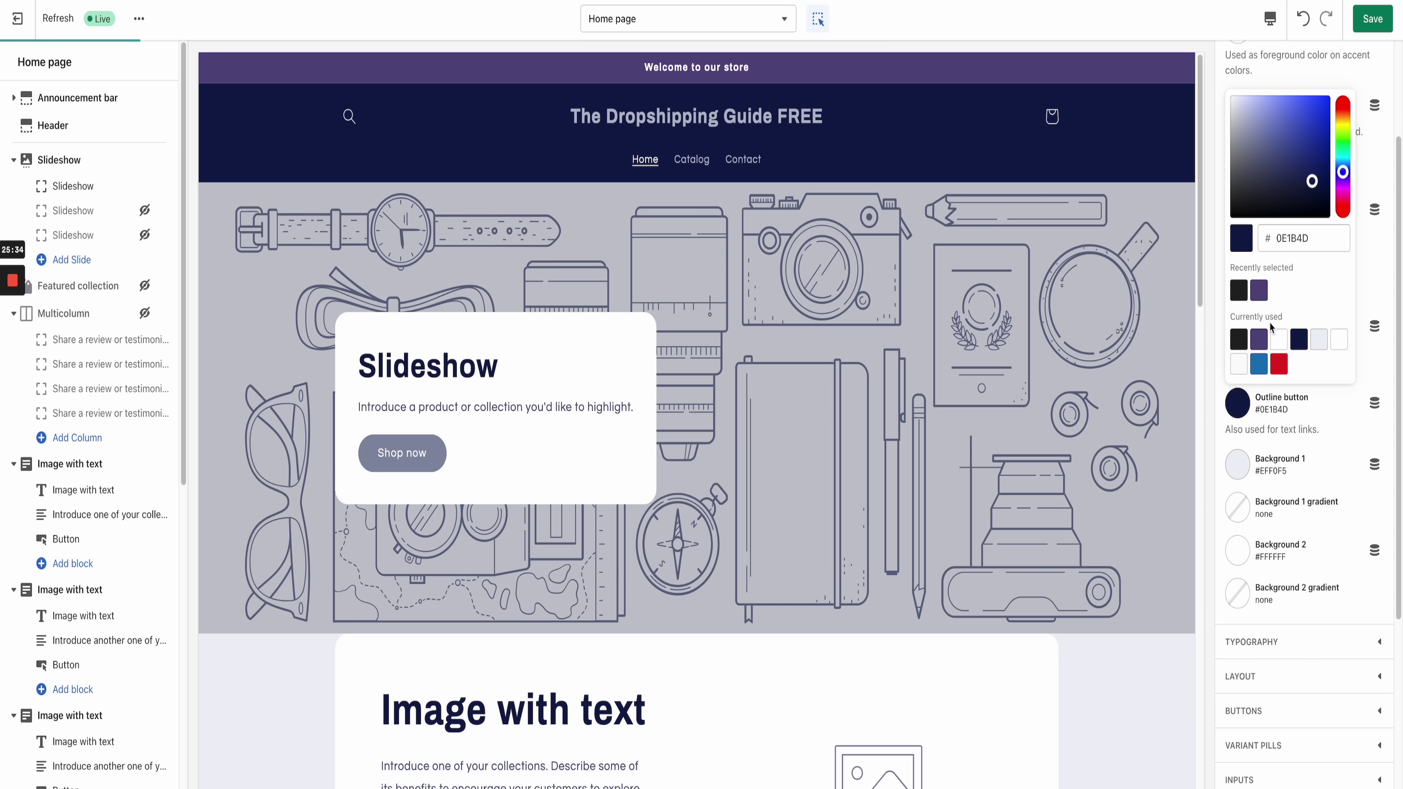
{"action": "left_click", "coordinate": [1214, 196]}
{"action": "left_click_drag", "start_coordinate": [1214, 200], "coordinate": [1203, 197]}
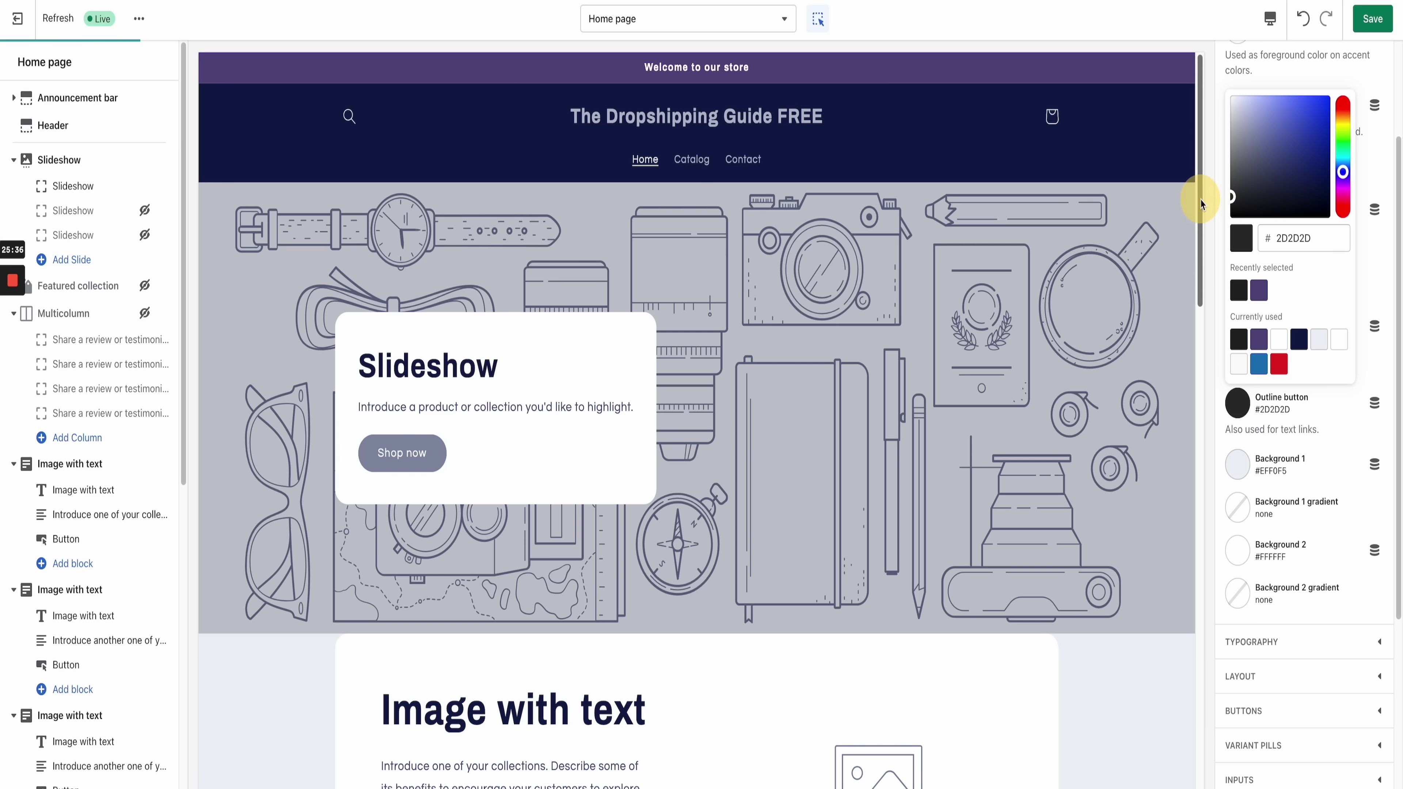
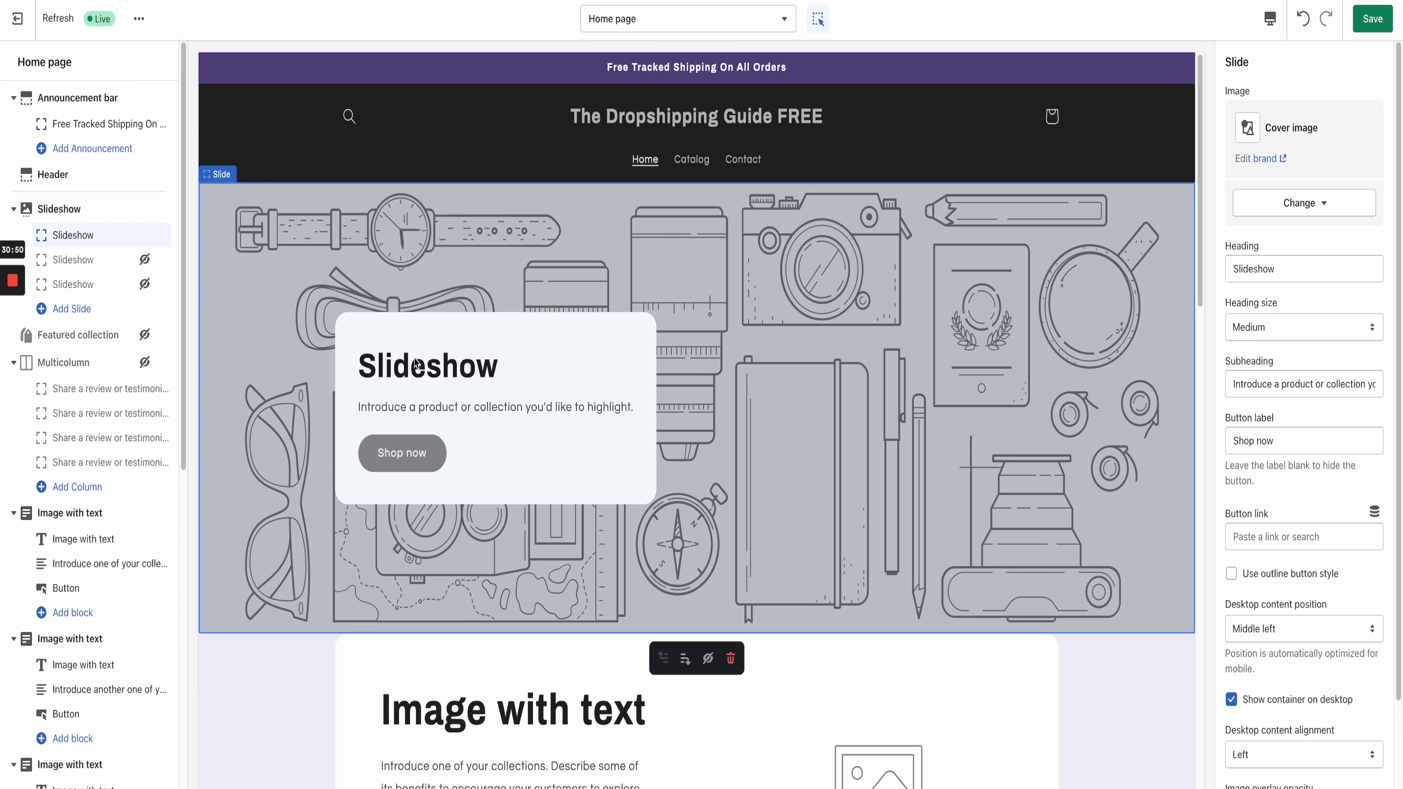
{"action": "double_click", "coordinate": [1307, 270]}
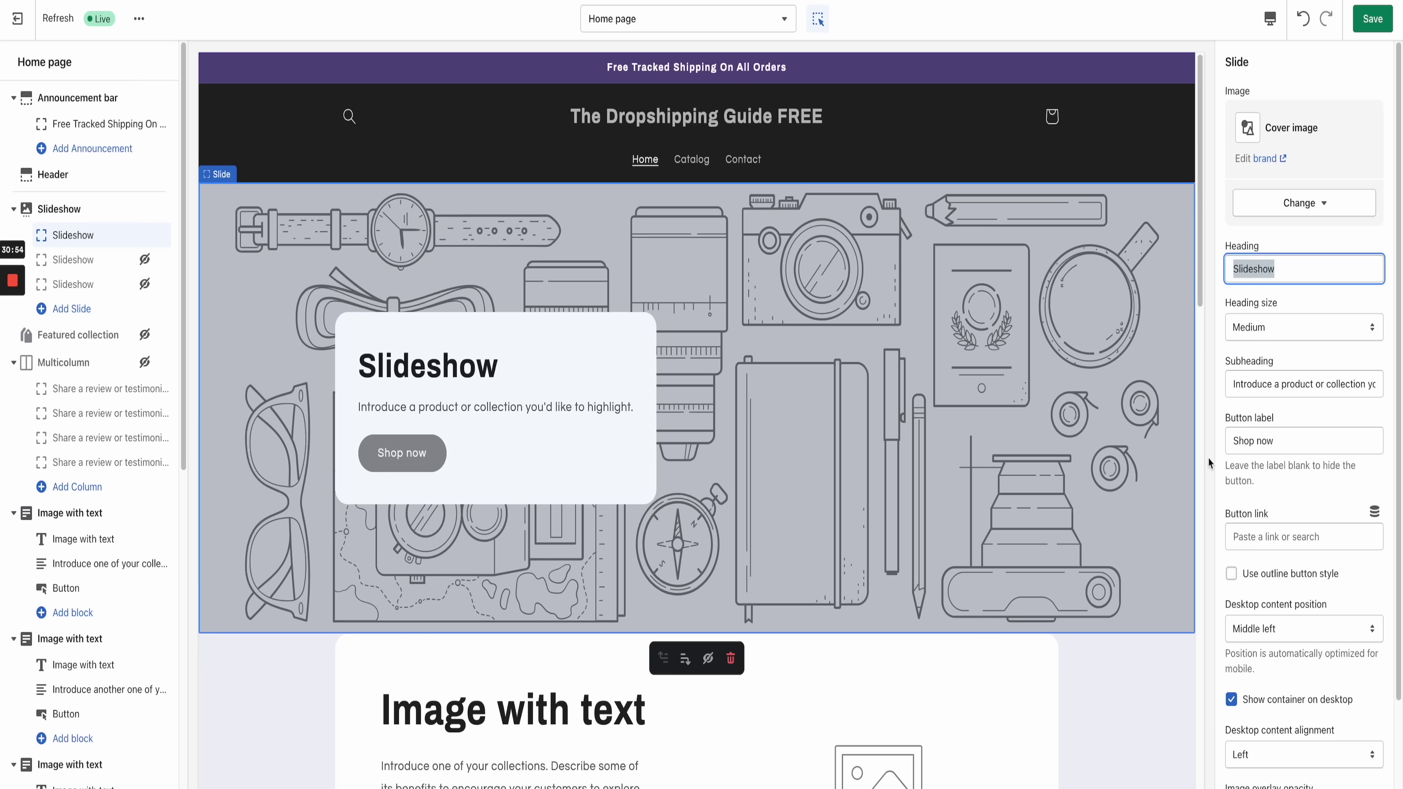
{"action": "scroll", "coordinate": [1289, 462], "scroll_direction": "down", "scroll_amount": 3}
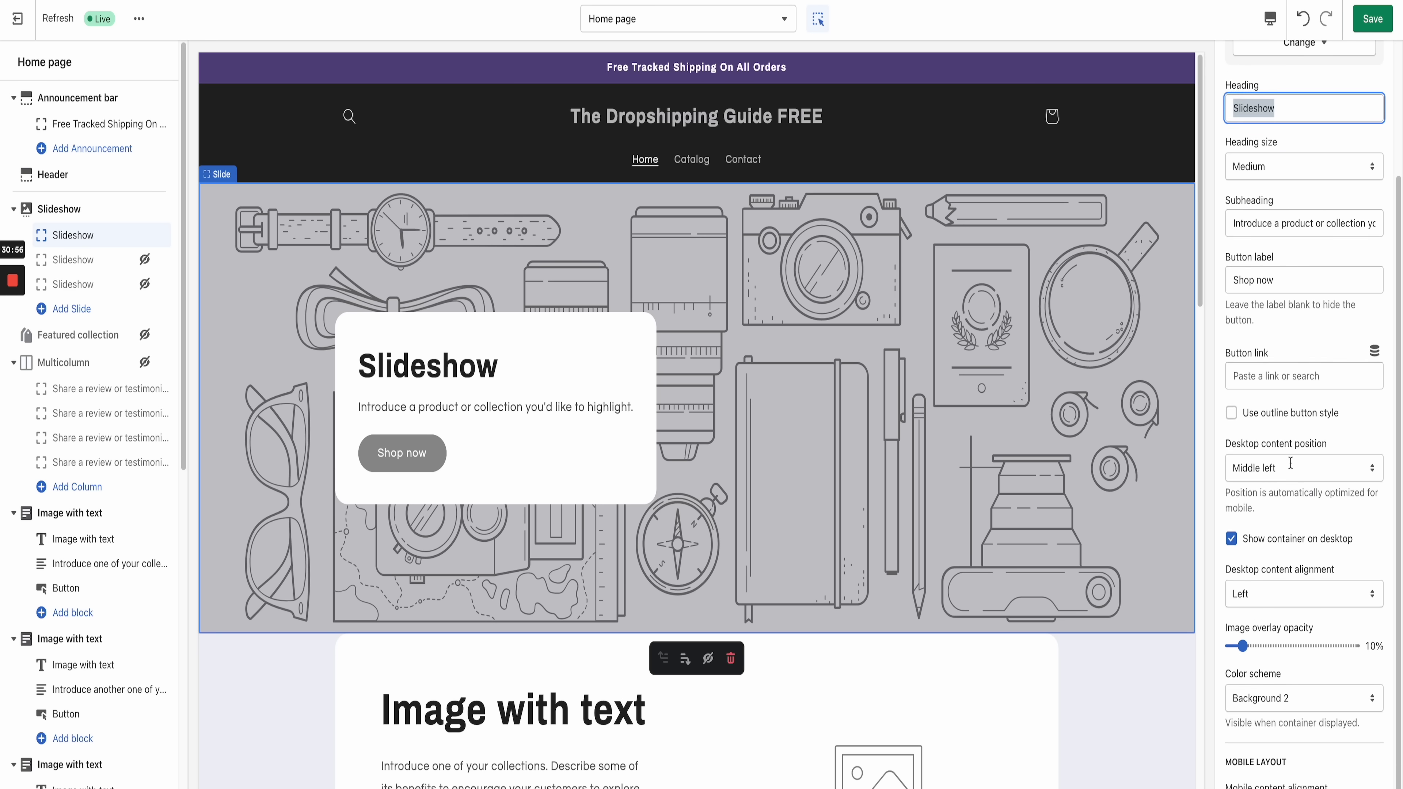
{"action": "scroll", "coordinate": [1287, 462], "scroll_direction": "up", "scroll_amount": 3}
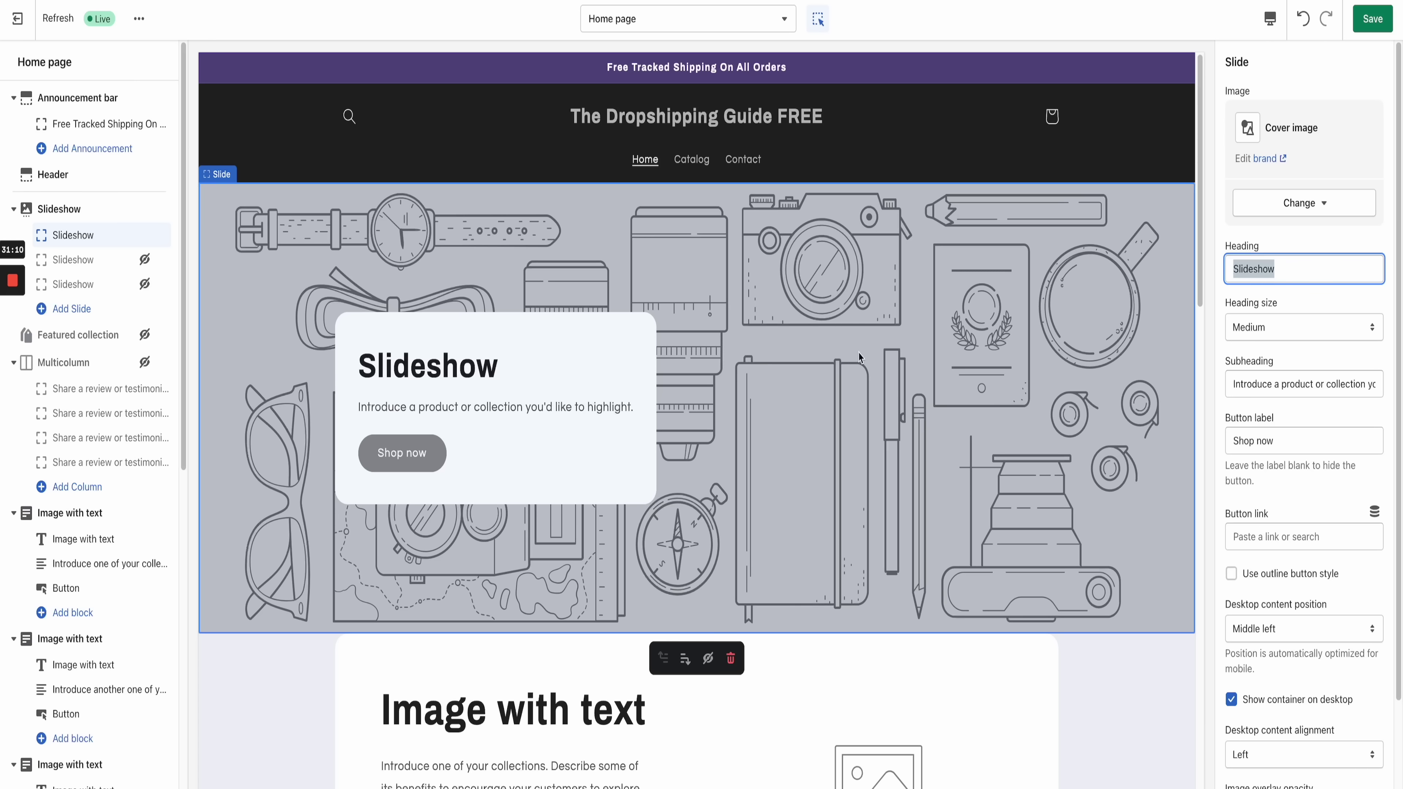
{"action": "left_click", "coordinate": [1321, 202]}
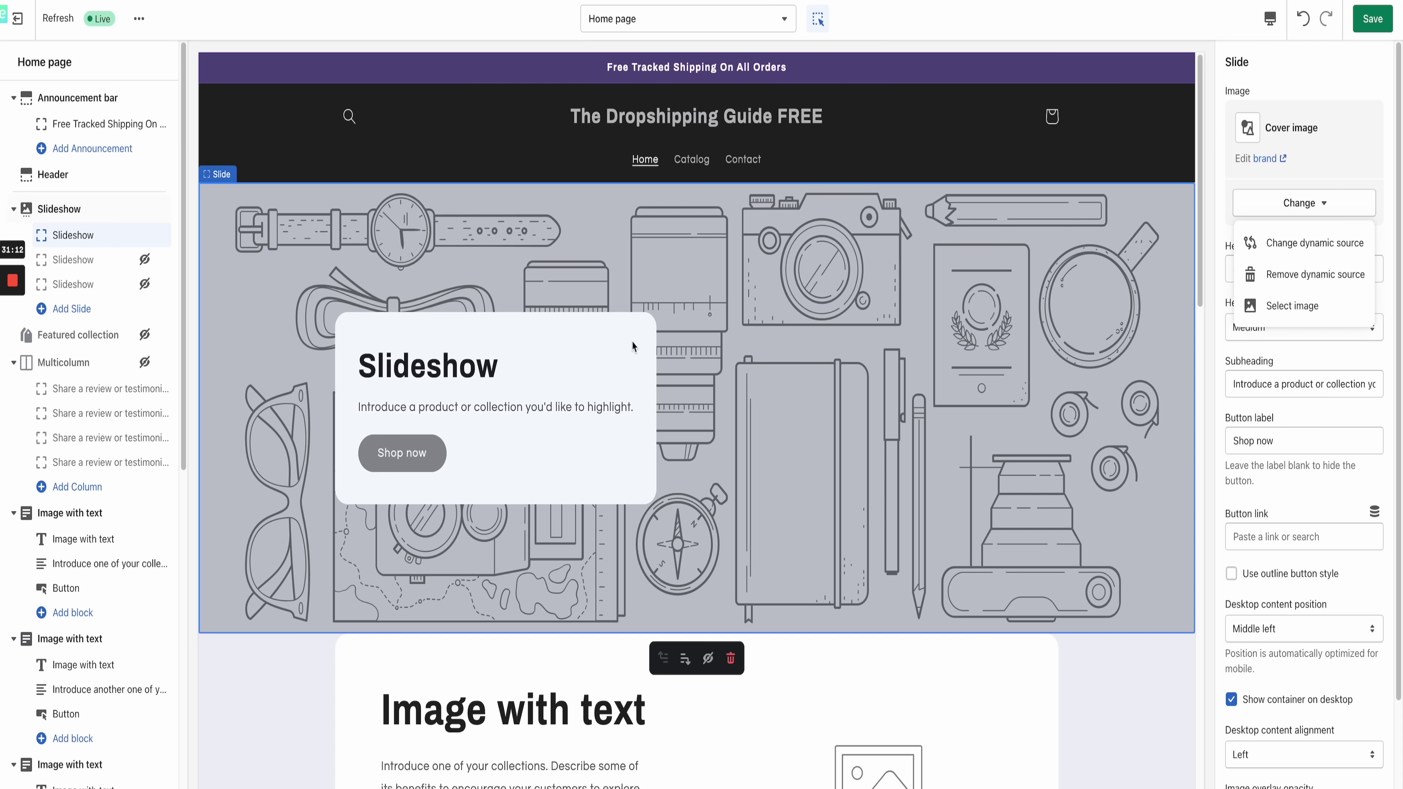
{"action": "left_click", "coordinate": [493, 367]}
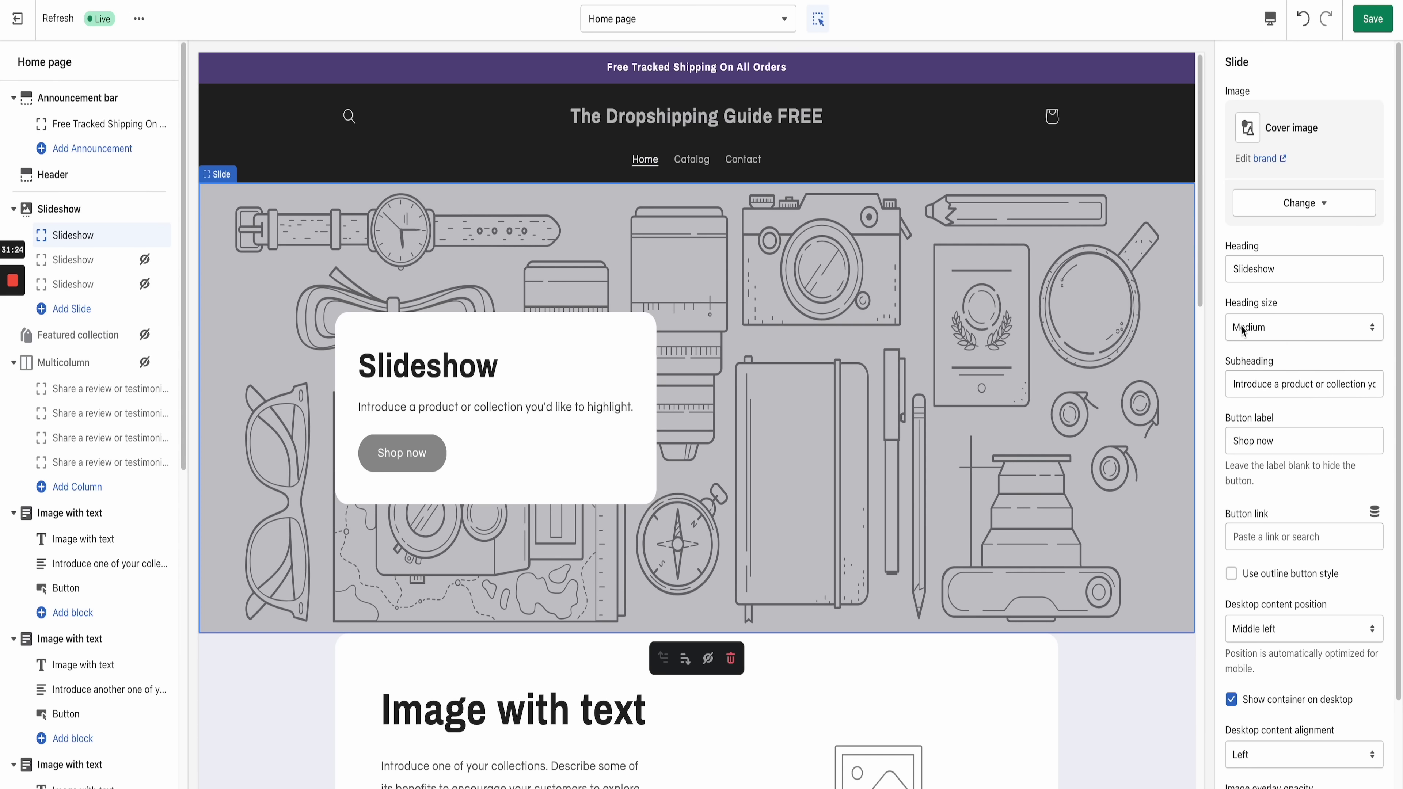
Step: Replace the first slide's cover image with the library image of the air duster with dimensions beside a phone
{"action": "left_click", "coordinate": [1318, 210]}
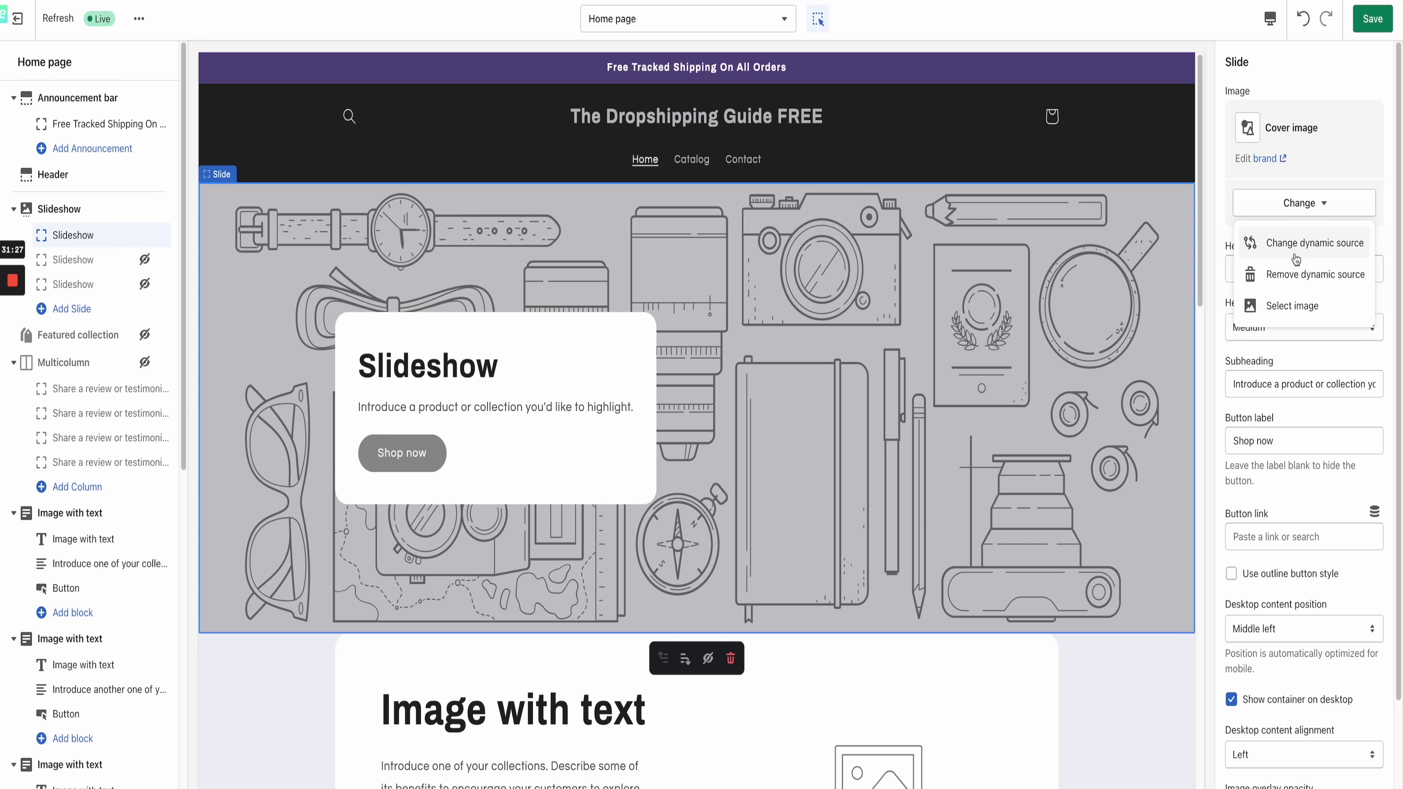
{"action": "left_click", "coordinate": [1290, 306]}
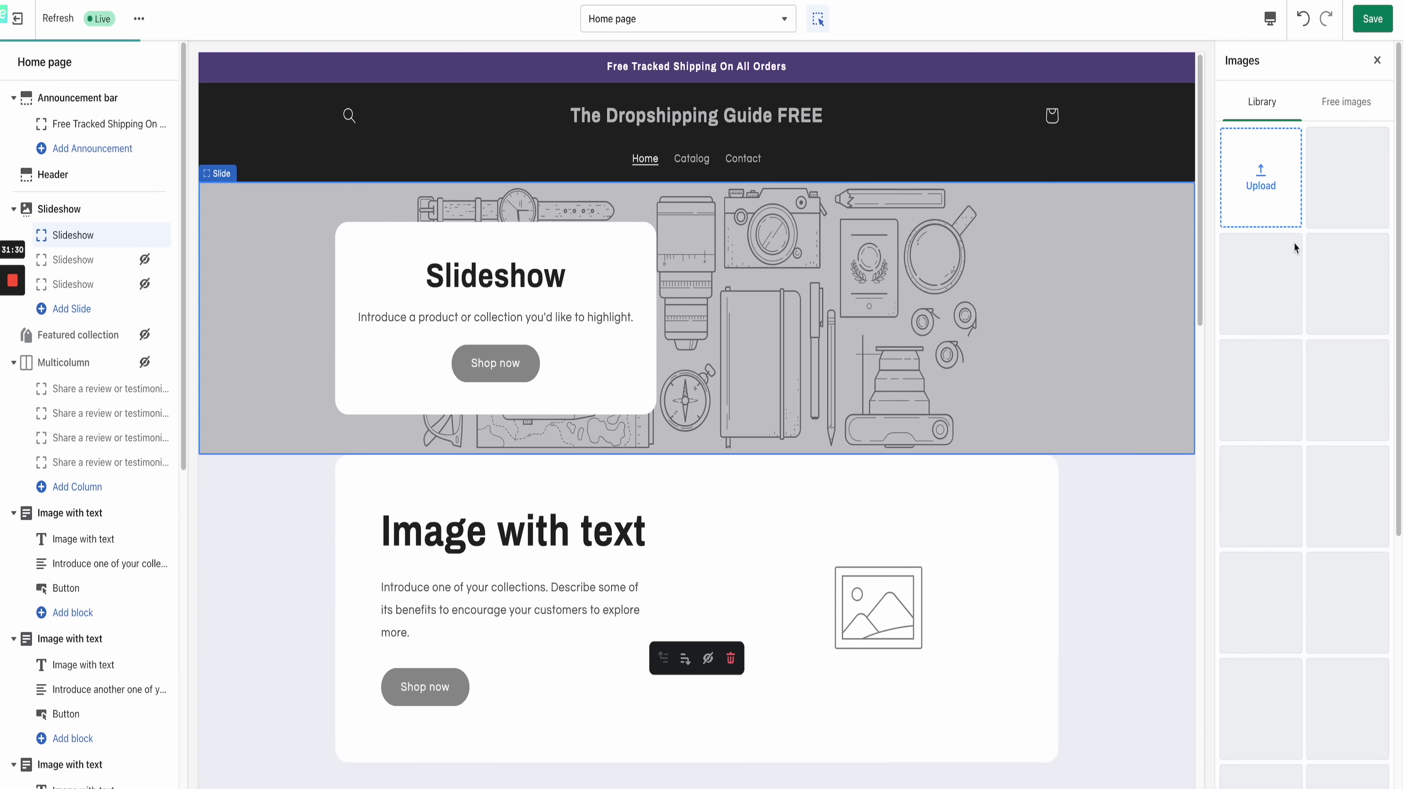
{"action": "scroll", "coordinate": [996, 407], "scroll_direction": "up", "scroll_amount": 2}
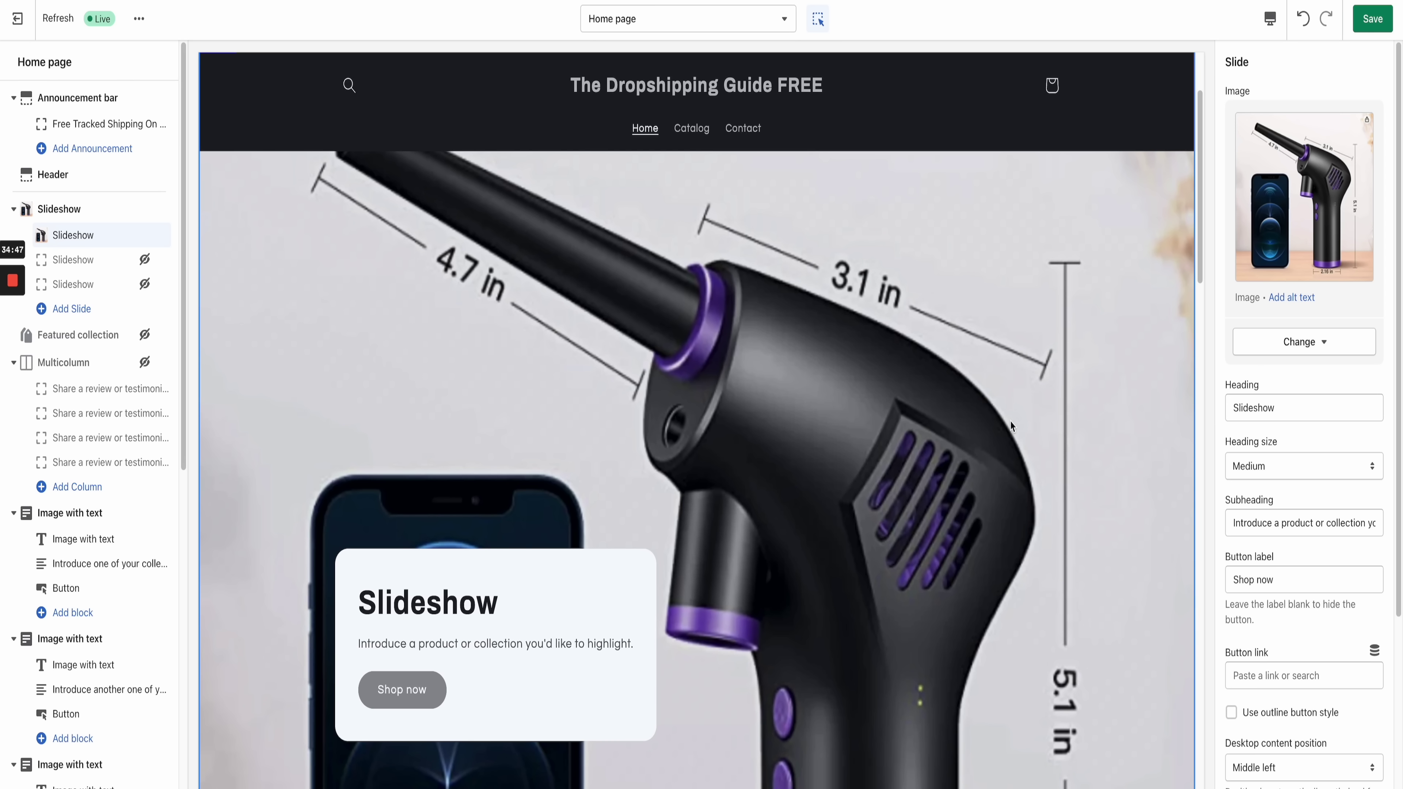
Step: Check how the slide with the air duster image looks in the desktop preview and in the mobile preview
{"action": "scroll", "coordinate": [798, 498], "scroll_direction": "down", "scroll_amount": 10}
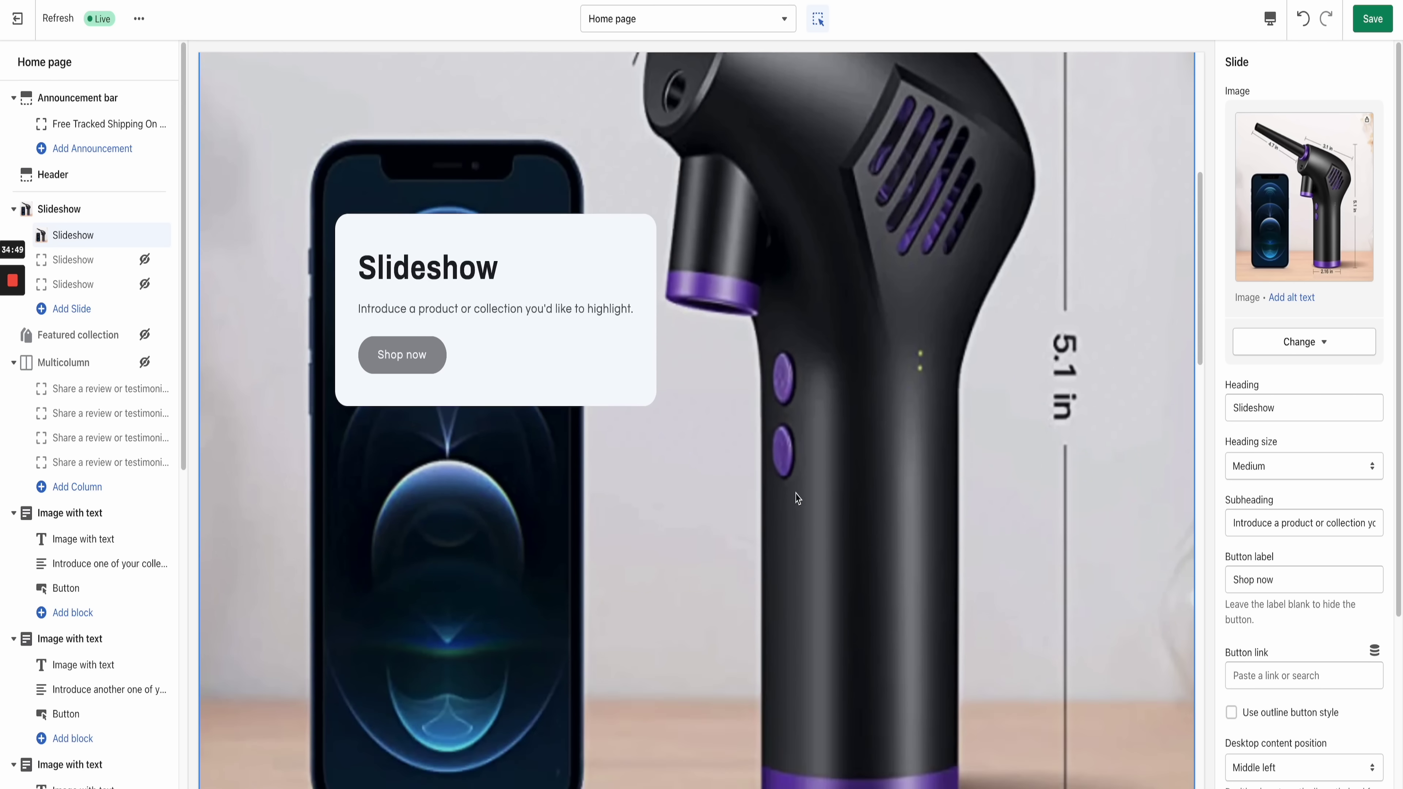
{"action": "scroll", "coordinate": [840, 489], "scroll_direction": "up", "scroll_amount": 10}
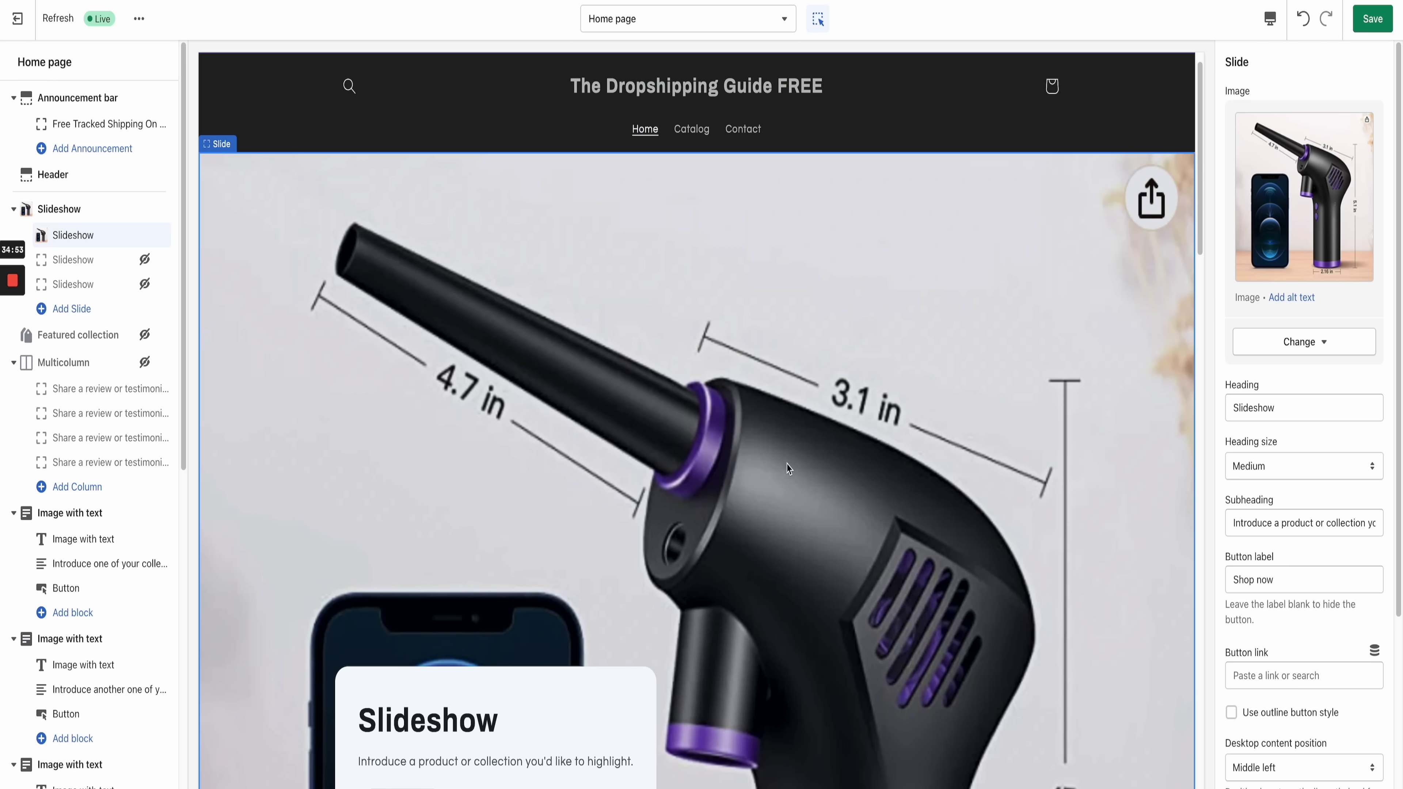
{"action": "scroll", "coordinate": [787, 534], "scroll_direction": "down", "scroll_amount": 5}
{"action": "scroll", "coordinate": [787, 534], "scroll_direction": "up", "scroll_amount": 4}
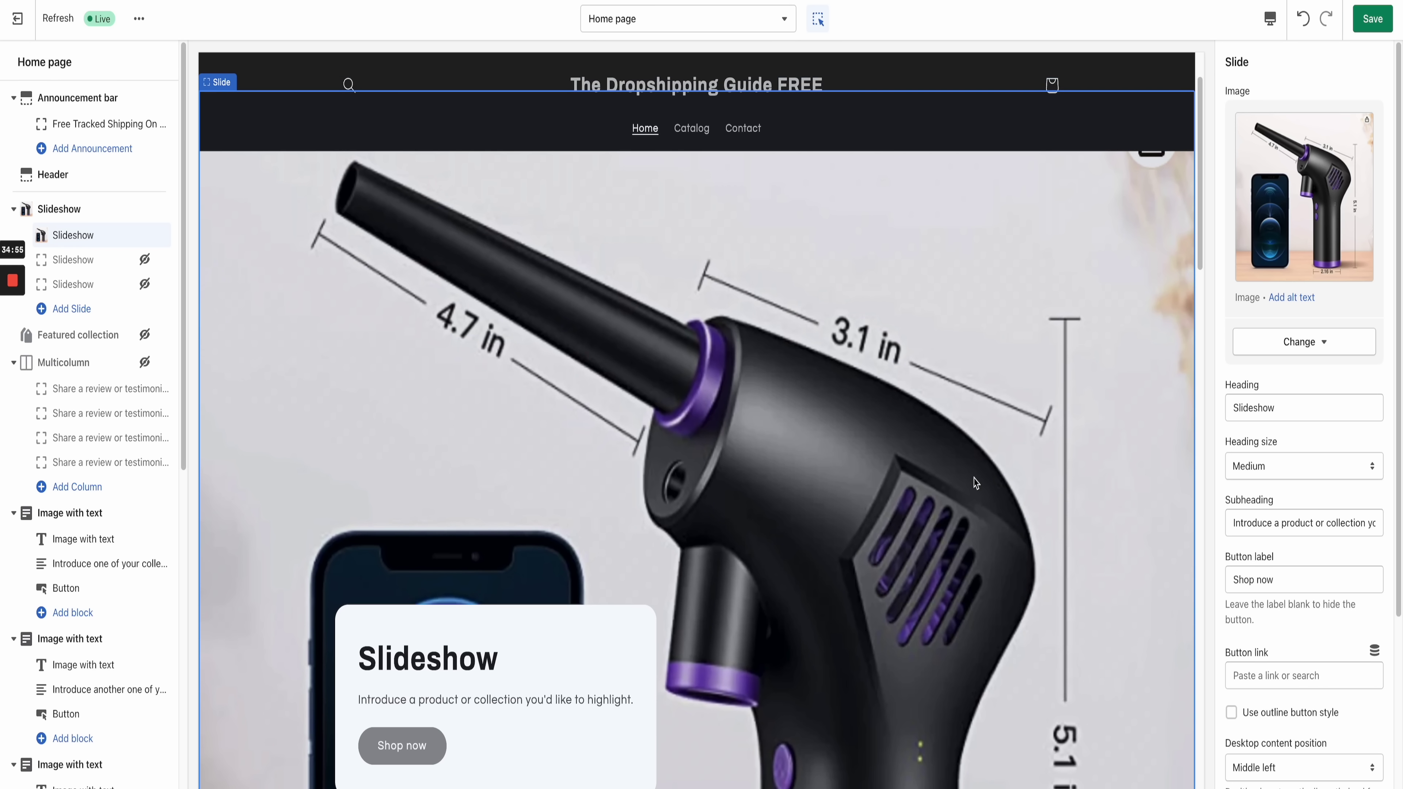
{"action": "left_click", "coordinate": [1270, 22]}
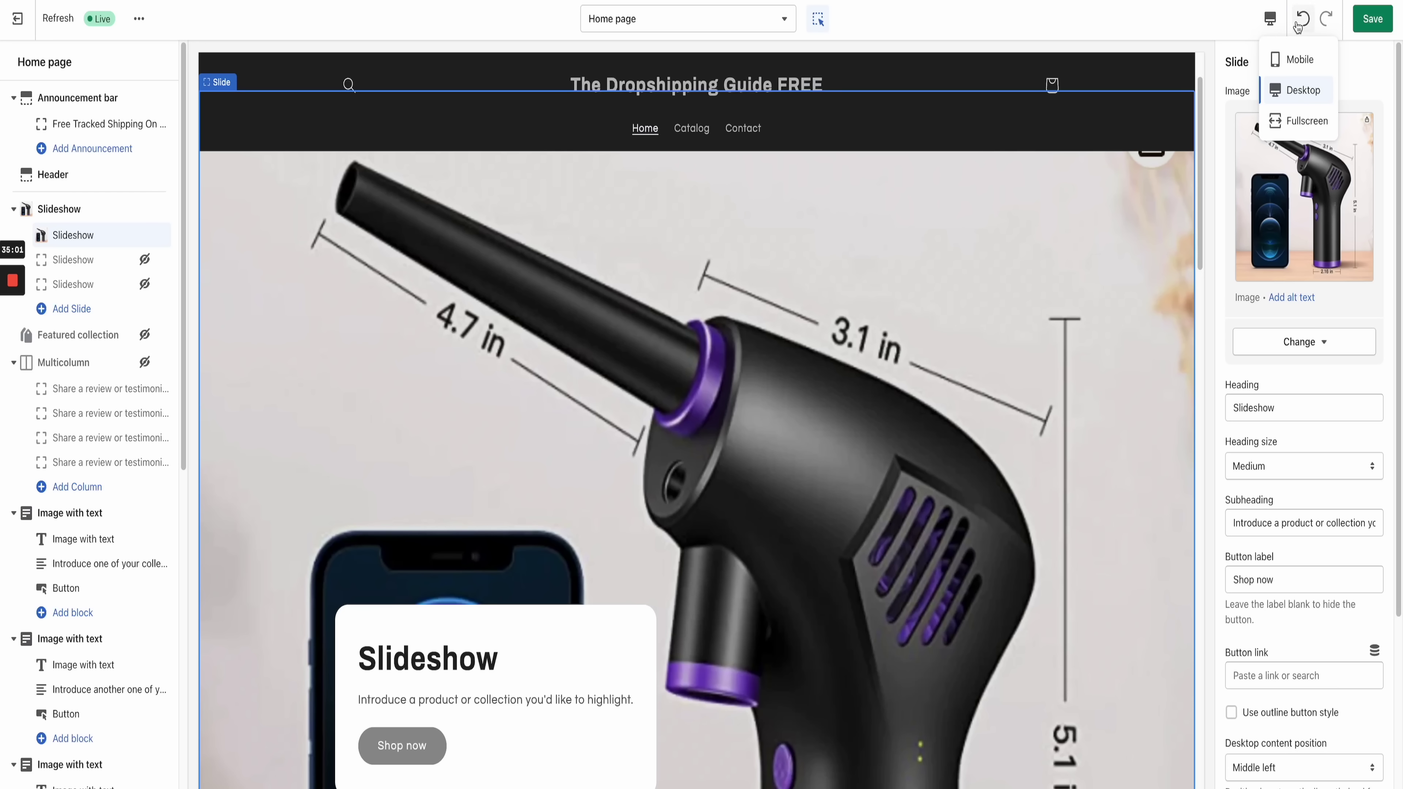
{"action": "left_click", "coordinate": [1285, 57]}
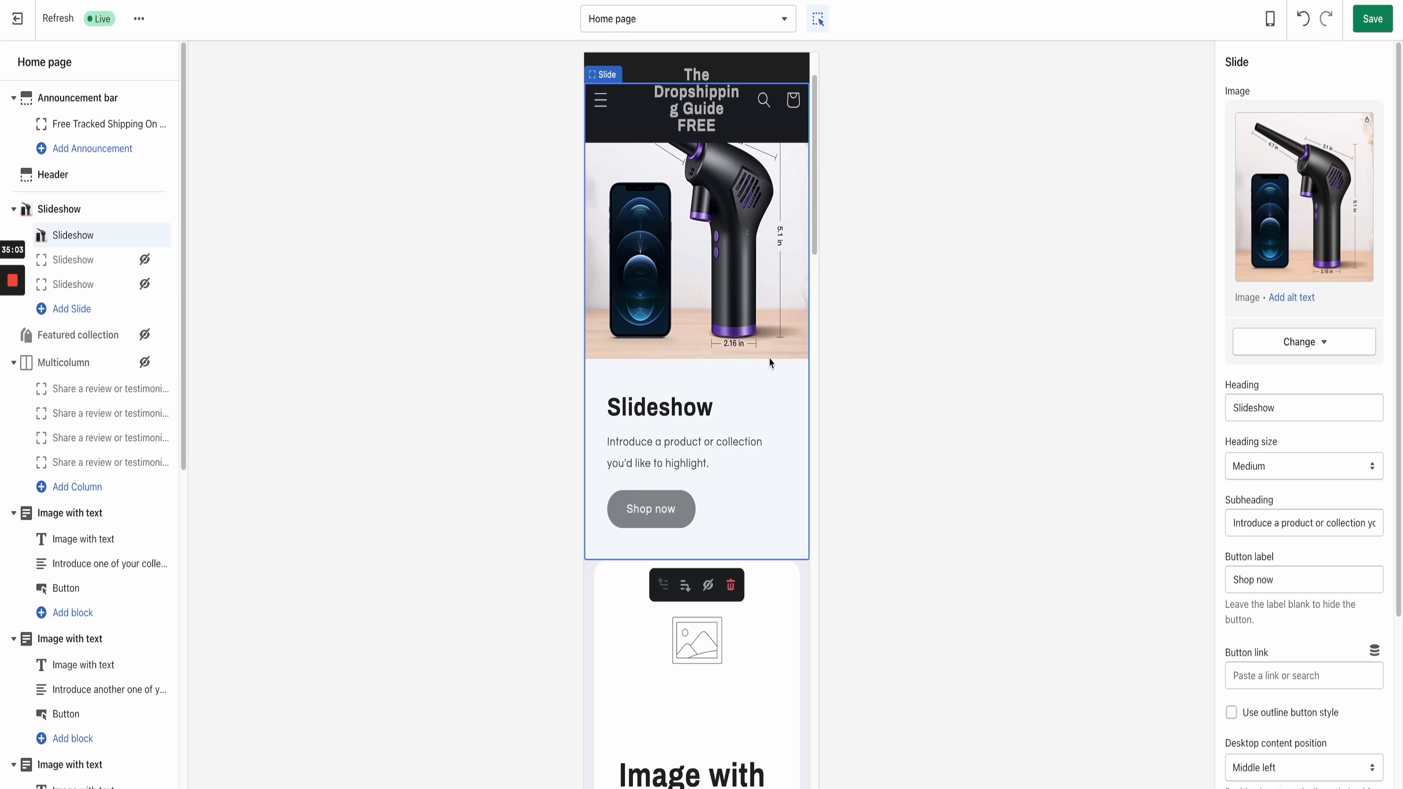
{"action": "scroll", "coordinate": [780, 354], "scroll_direction": "up", "scroll_amount": 1}
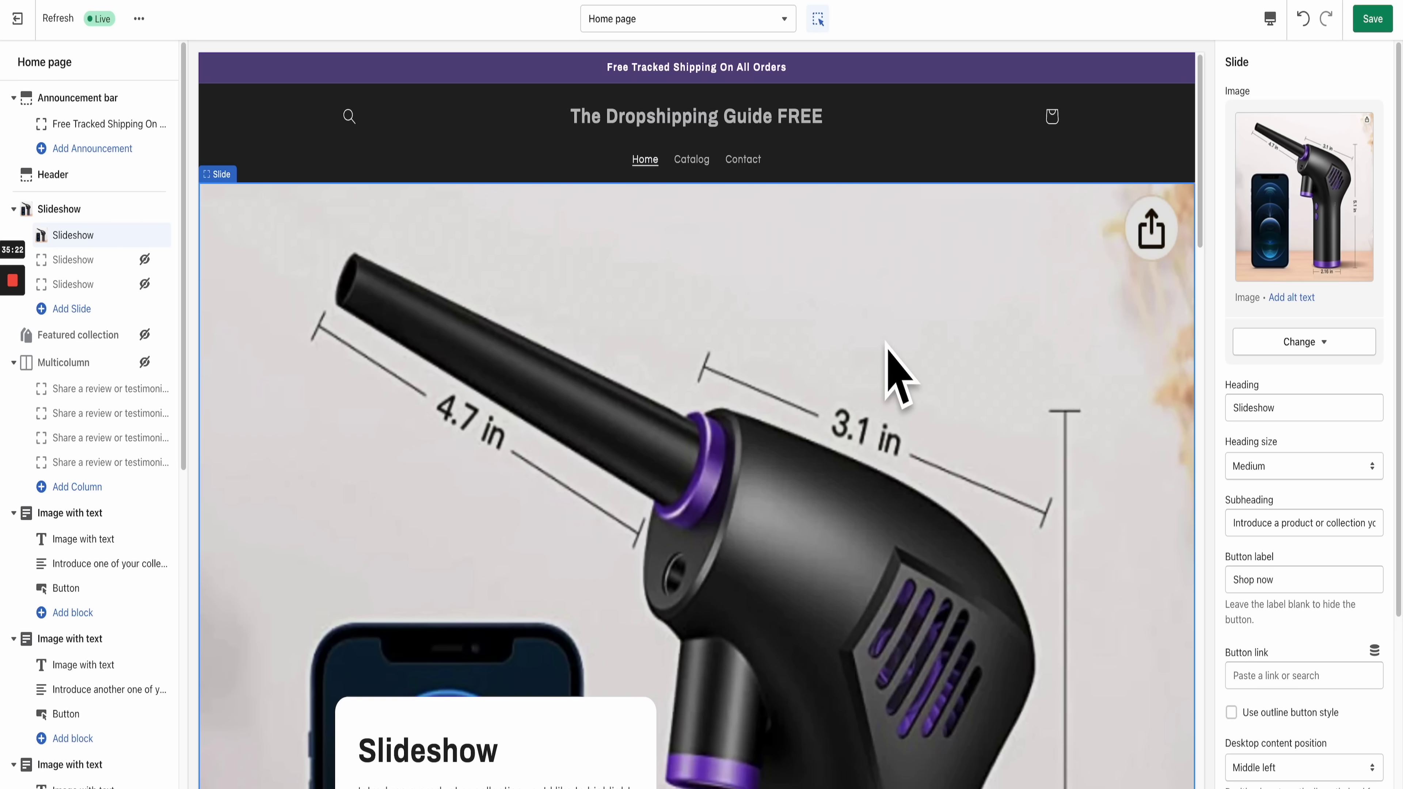
Step: Replace the first slide's heading with "Air Dust Cordless Cleaner"
{"action": "scroll", "coordinate": [869, 444], "scroll_direction": "down", "scroll_amount": 5}
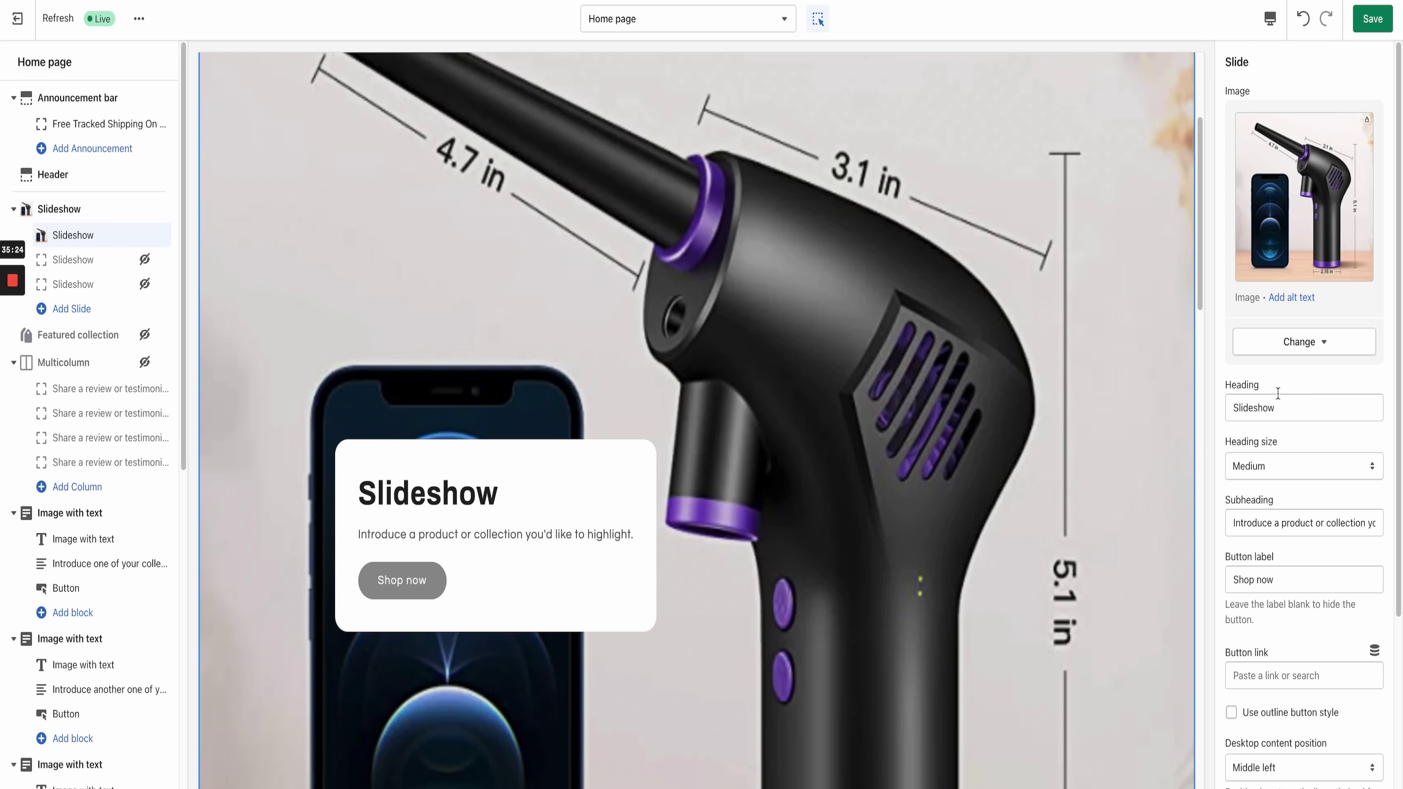
{"action": "left_click_drag", "start_coordinate": [1321, 408], "coordinate": [1222, 401]}
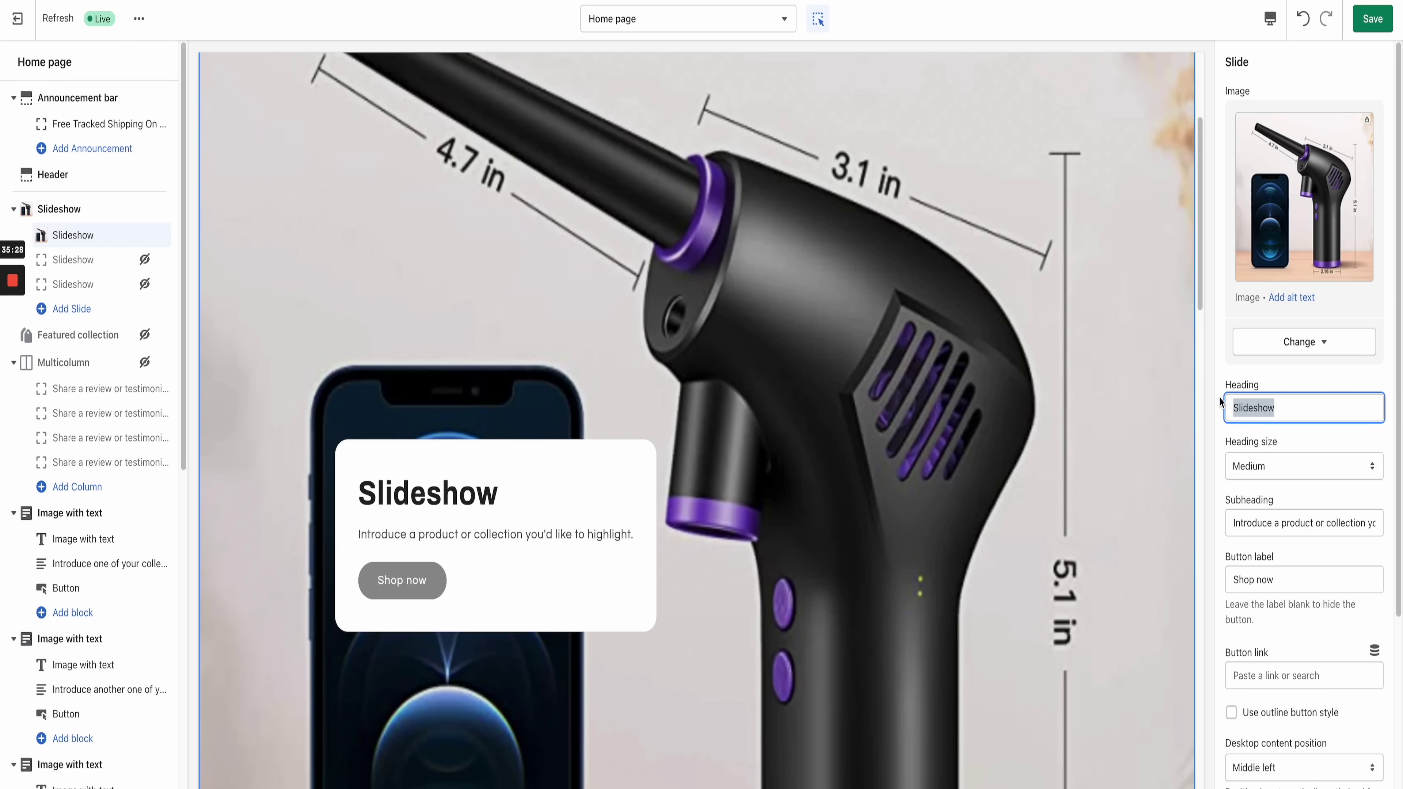
{"action": "key", "text": "BackSpace"}
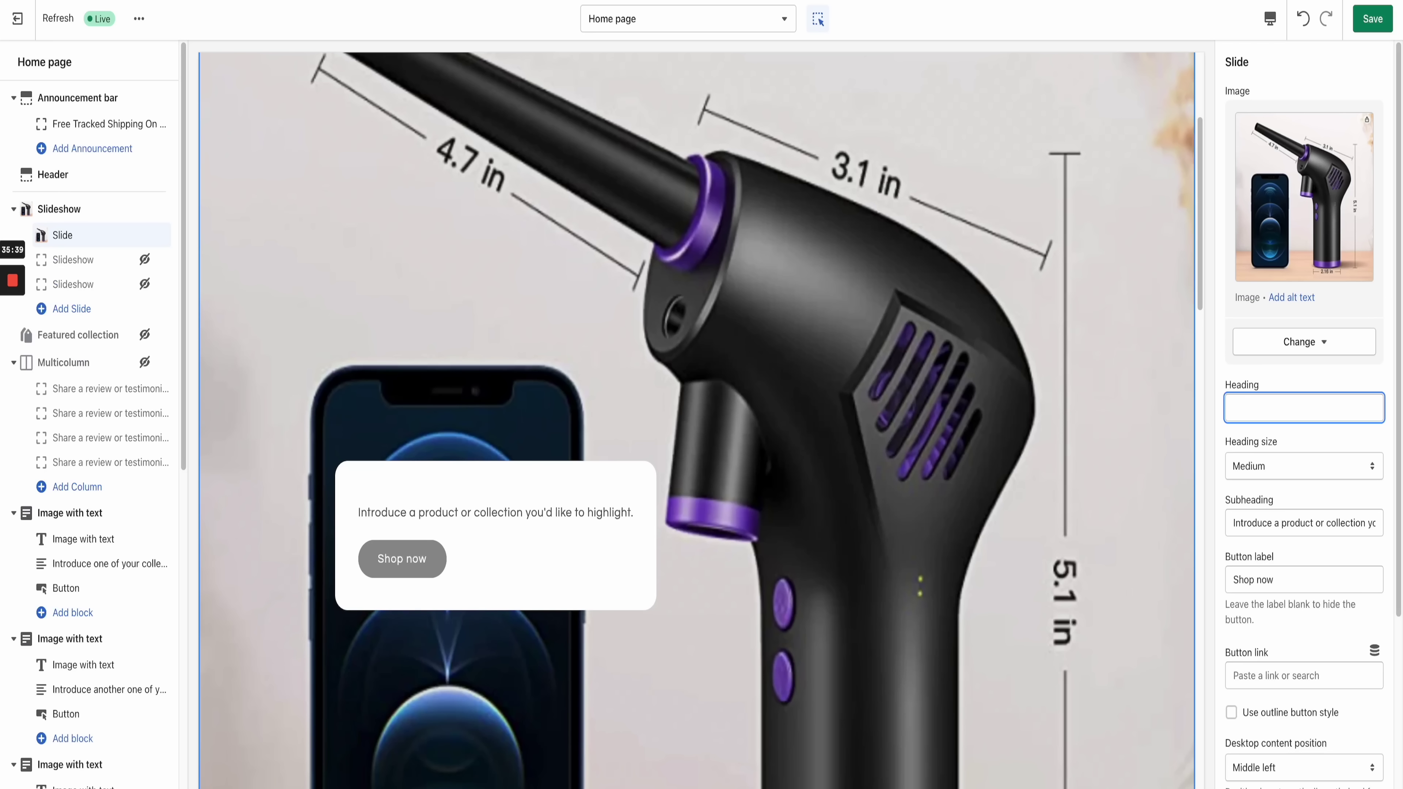
{"action": "type", "text": "Air Dust Cordless Cleaner"}
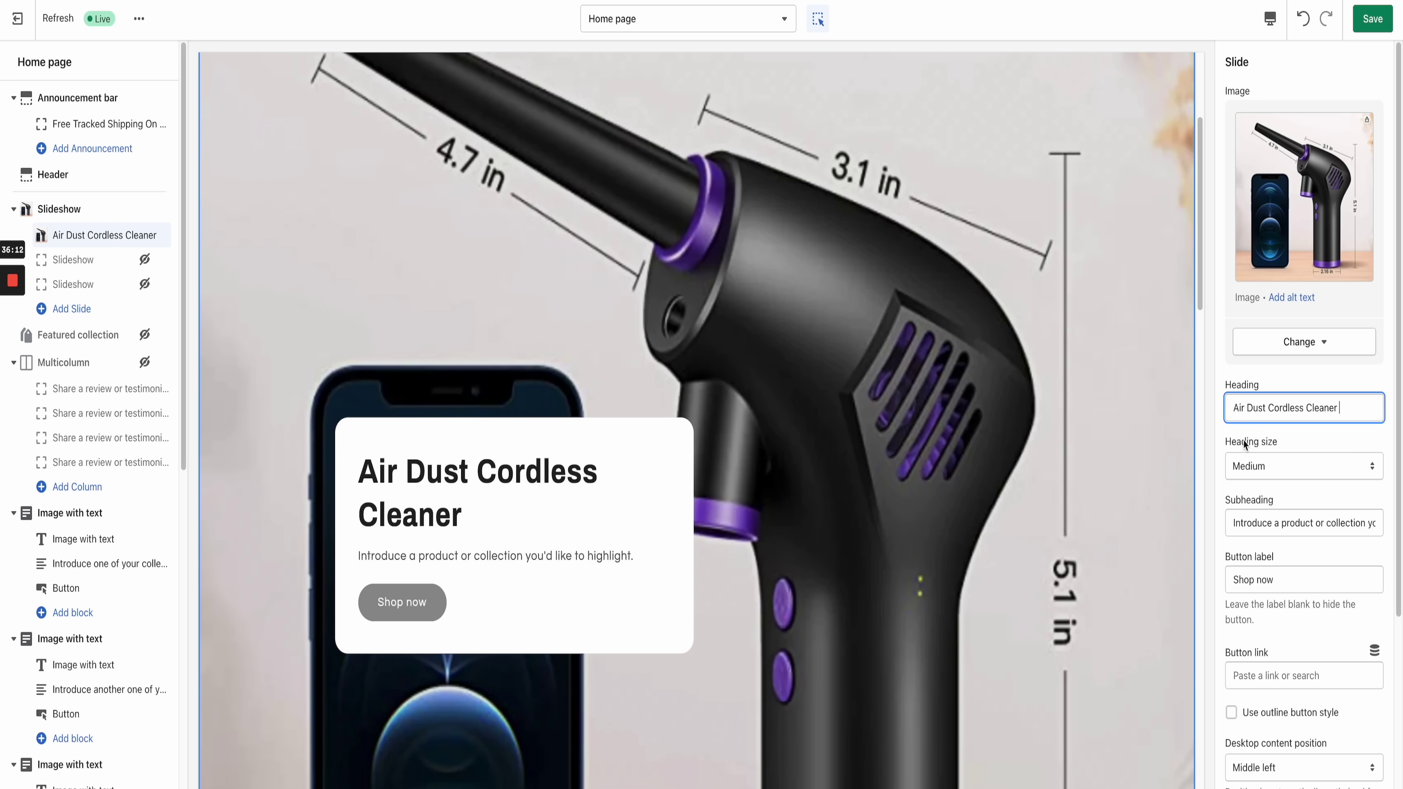
{"action": "left_click", "coordinate": [1262, 471]}
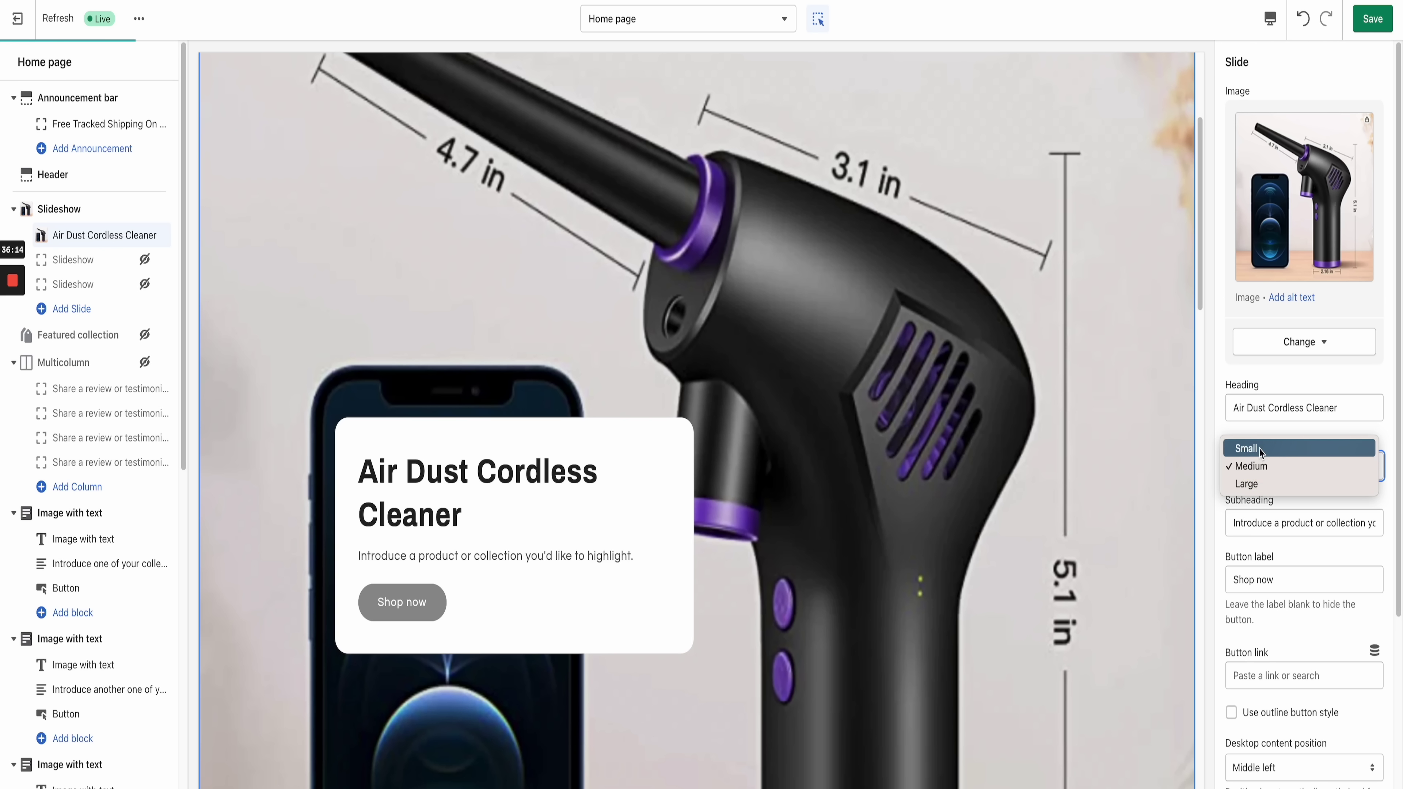
{"action": "left_click", "coordinate": [1298, 442]}
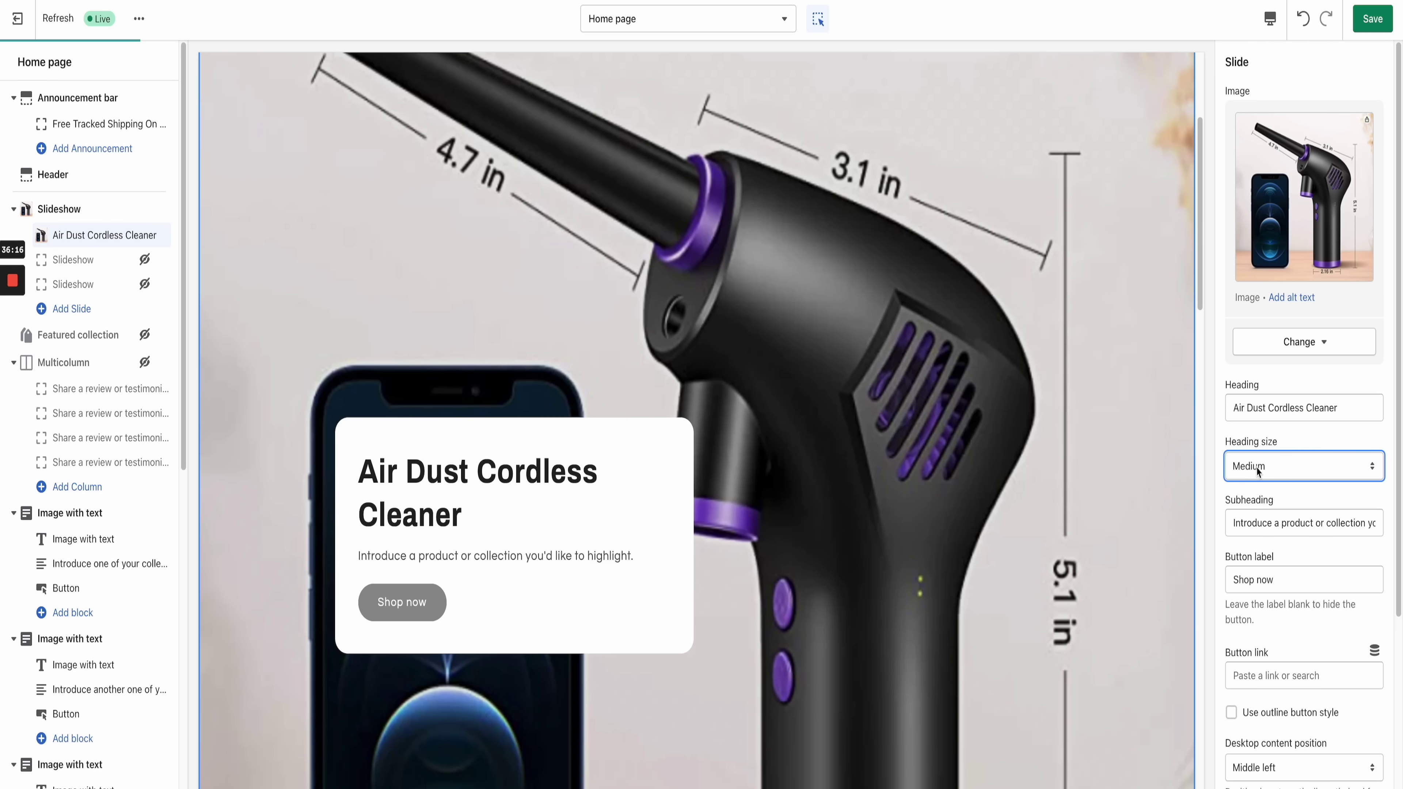
Step: Replace the slide's subheading with "The Best Tool To Keep Your electronics clean"
{"action": "scroll", "coordinate": [1237, 497], "scroll_direction": "down", "scroll_amount": 1}
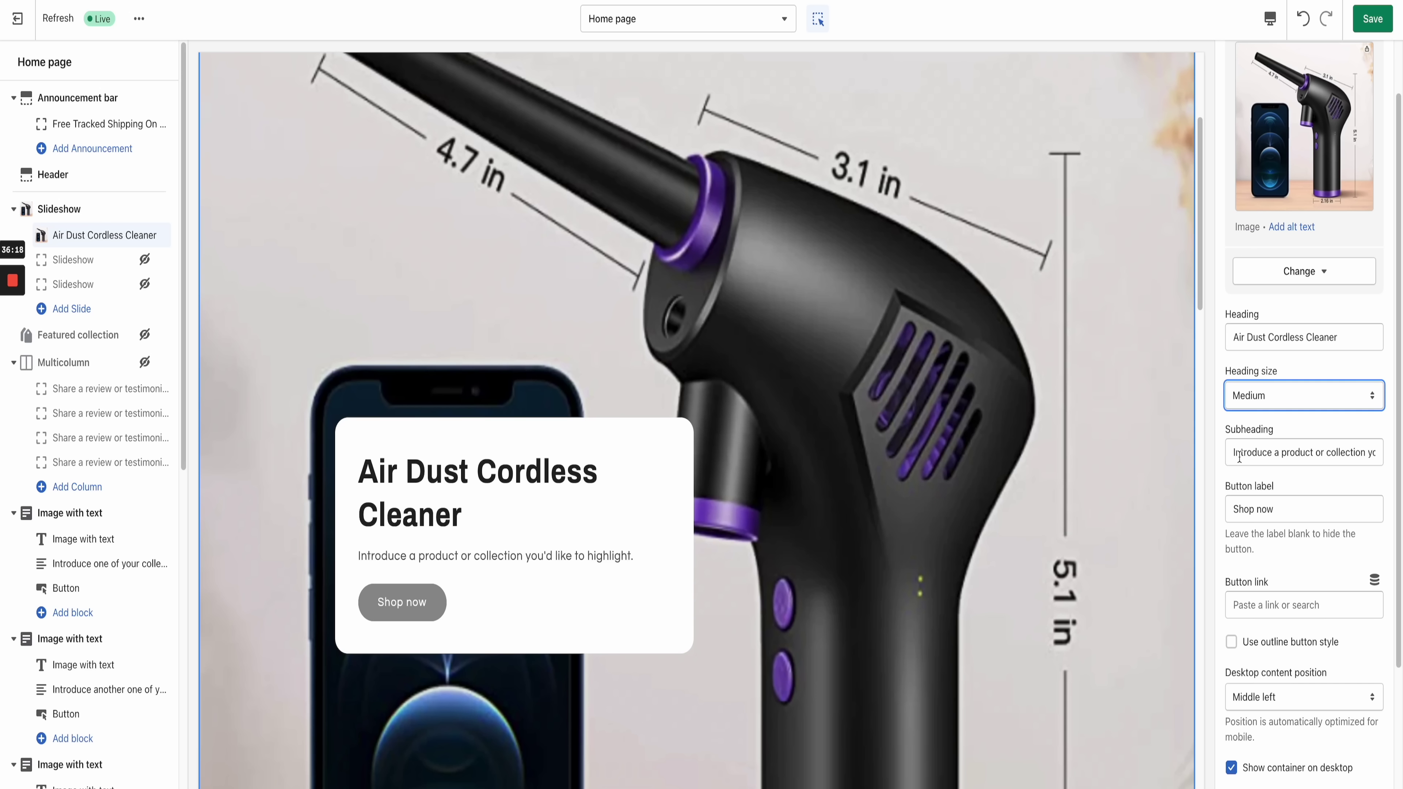
{"action": "left_click_drag", "start_coordinate": [1235, 455], "coordinate": [1390, 449]}
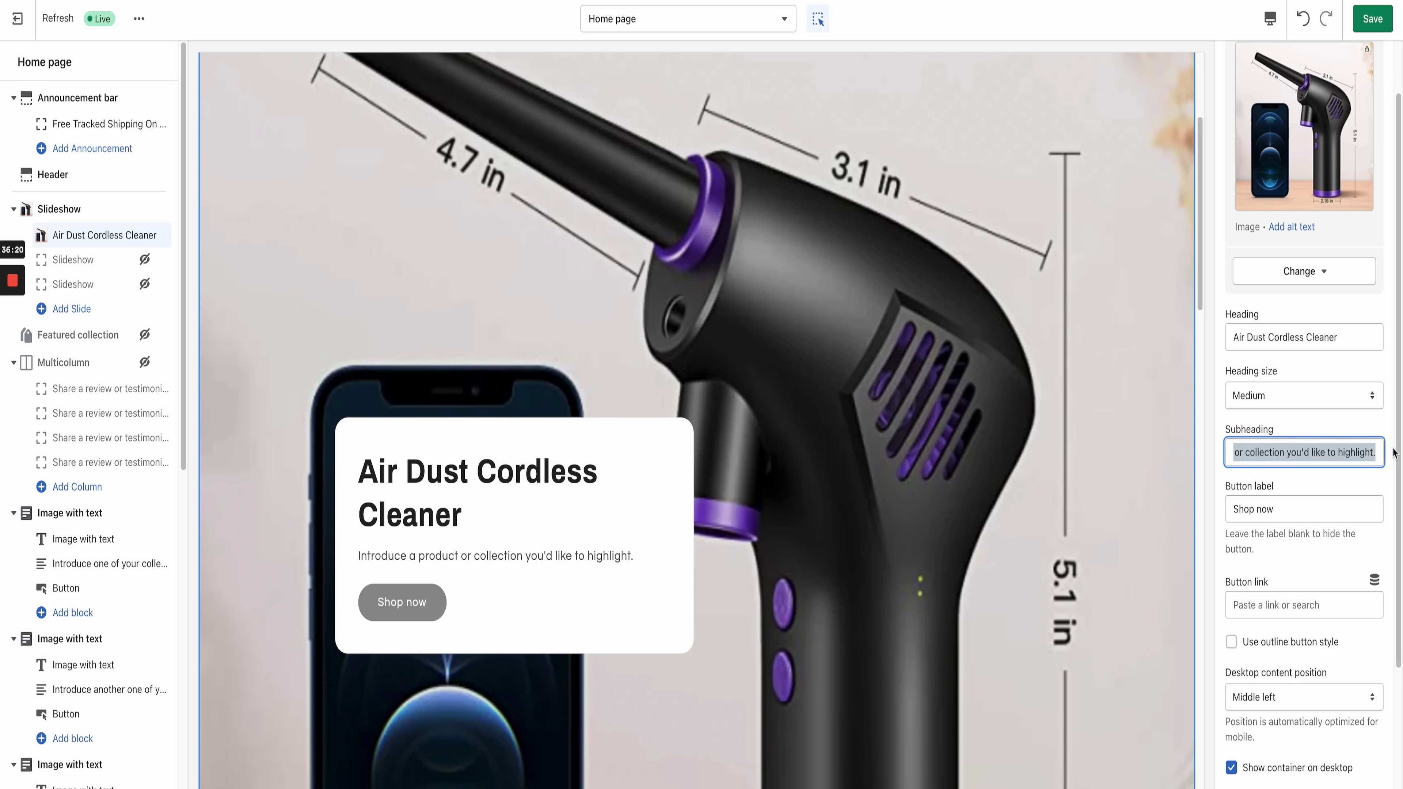
{"action": "key", "text": "BackSpace"}
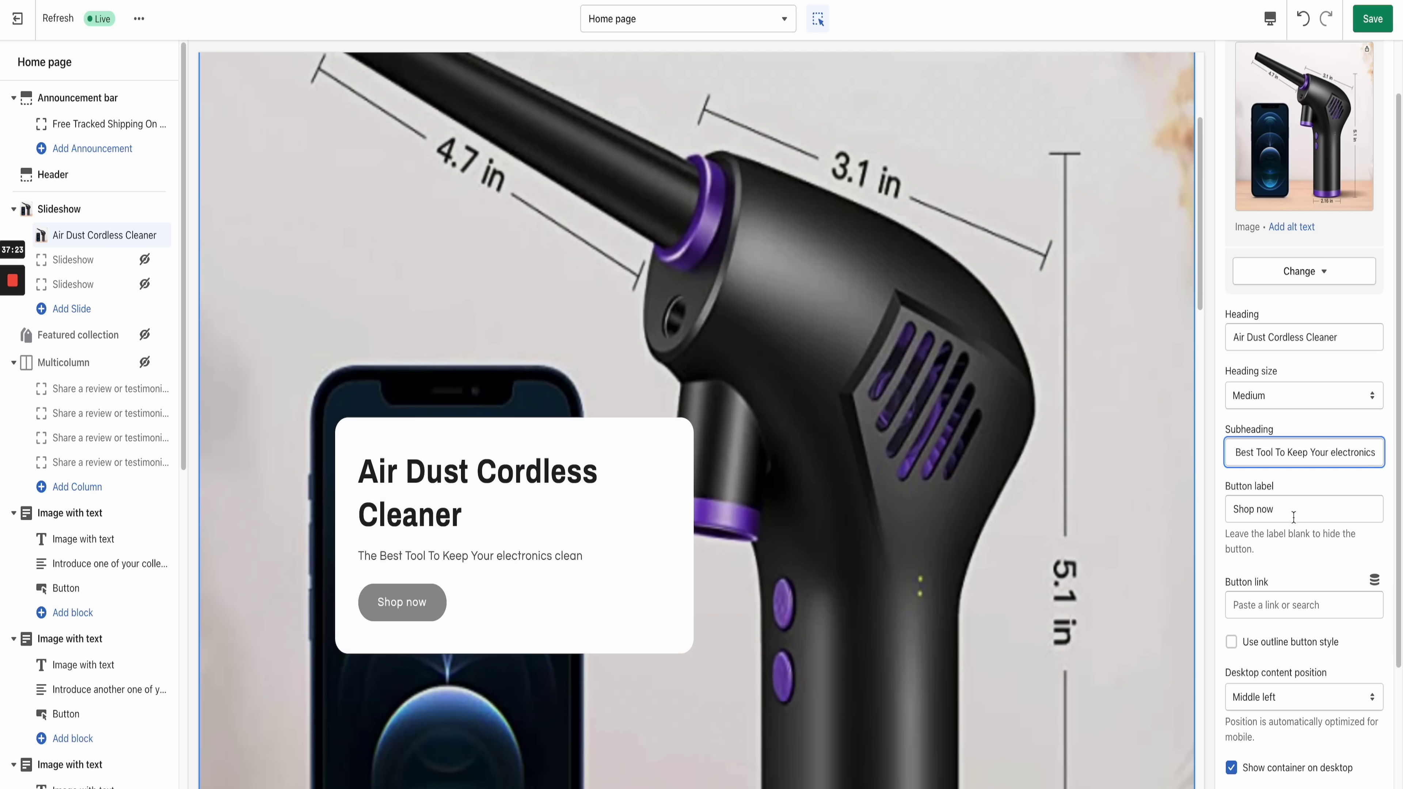
Step: Change the slide's button label to "Buy now"
{"action": "scroll", "coordinate": [1281, 497], "scroll_direction": "down", "scroll_amount": 1}
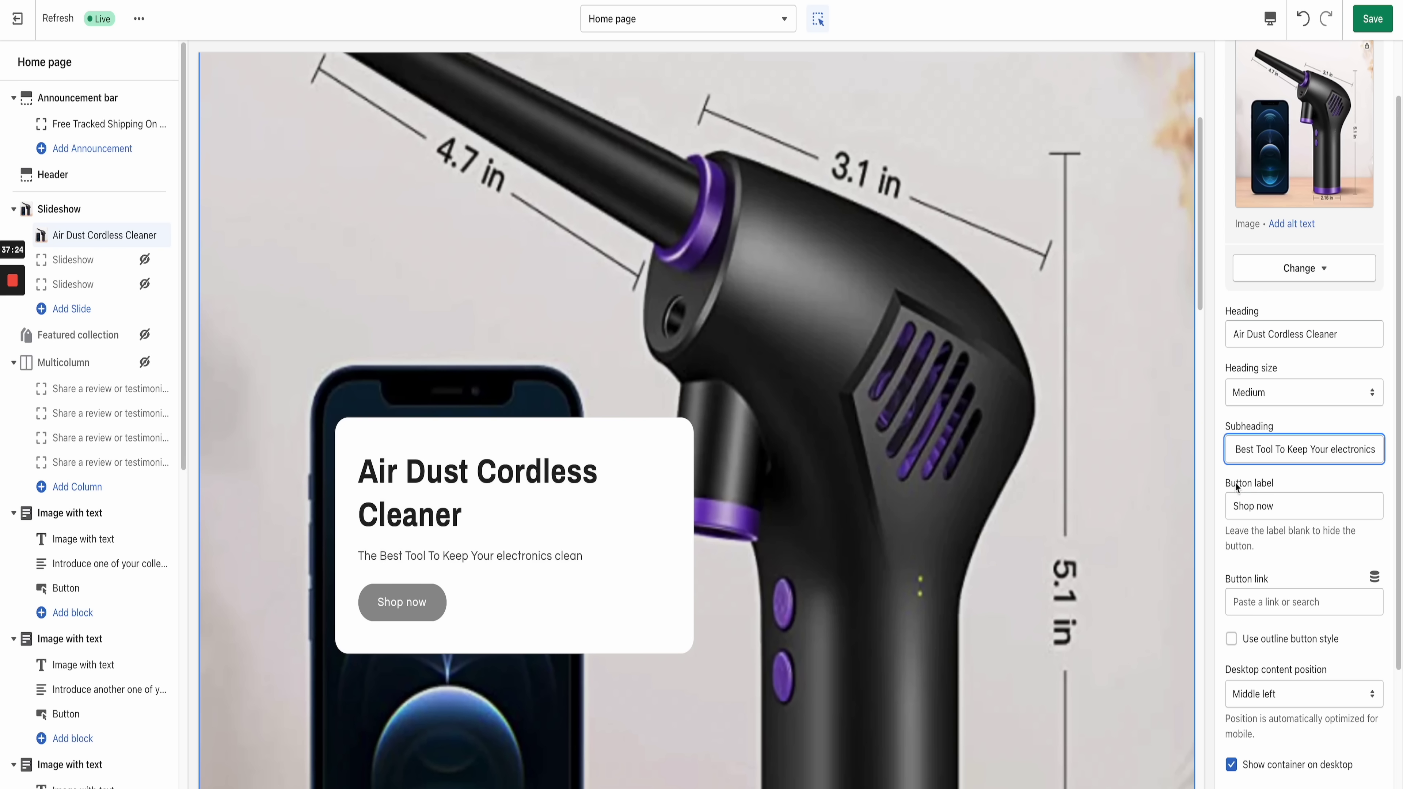
{"action": "double_click", "coordinate": [1257, 504]}
{"action": "type", "text": "Bu"}
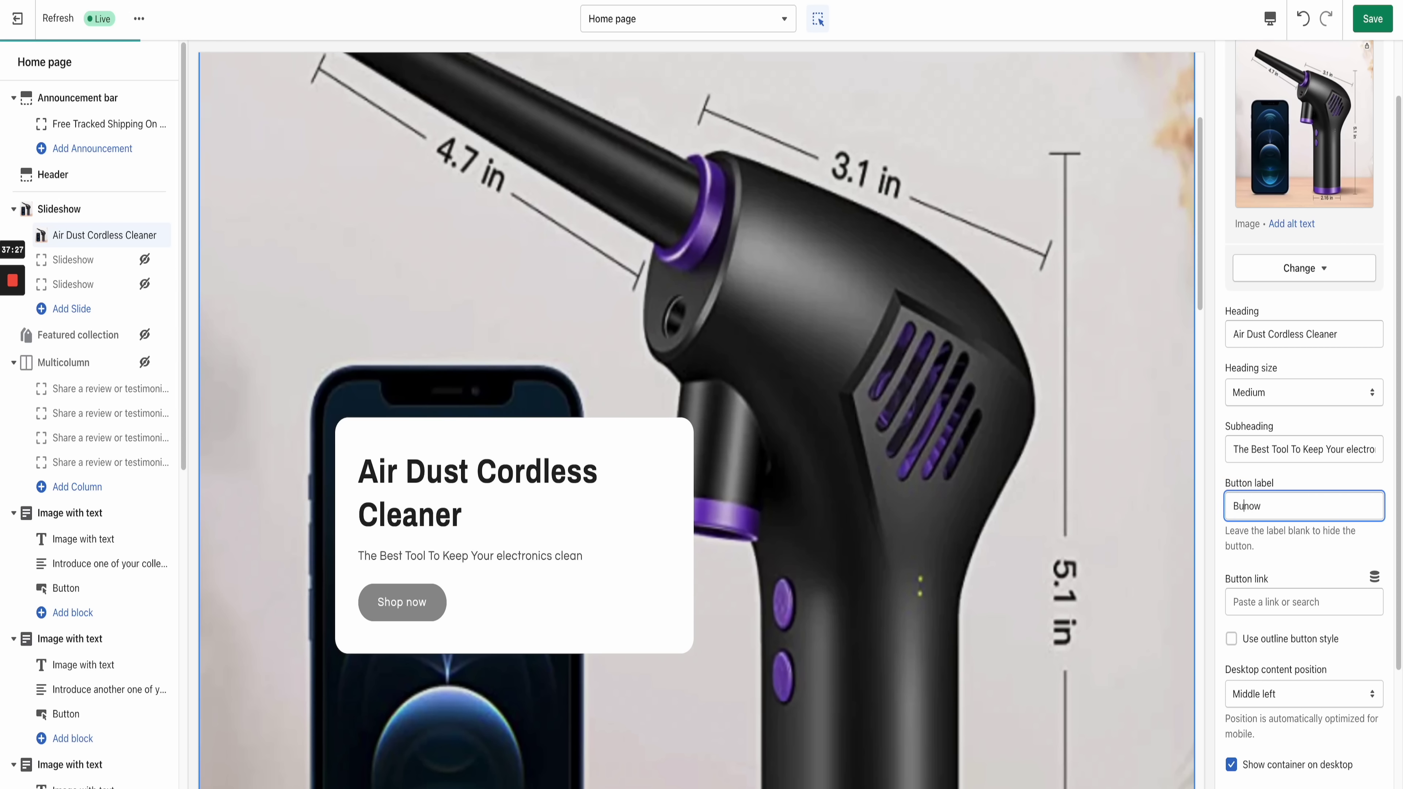
{"action": "type", "text": "y"}
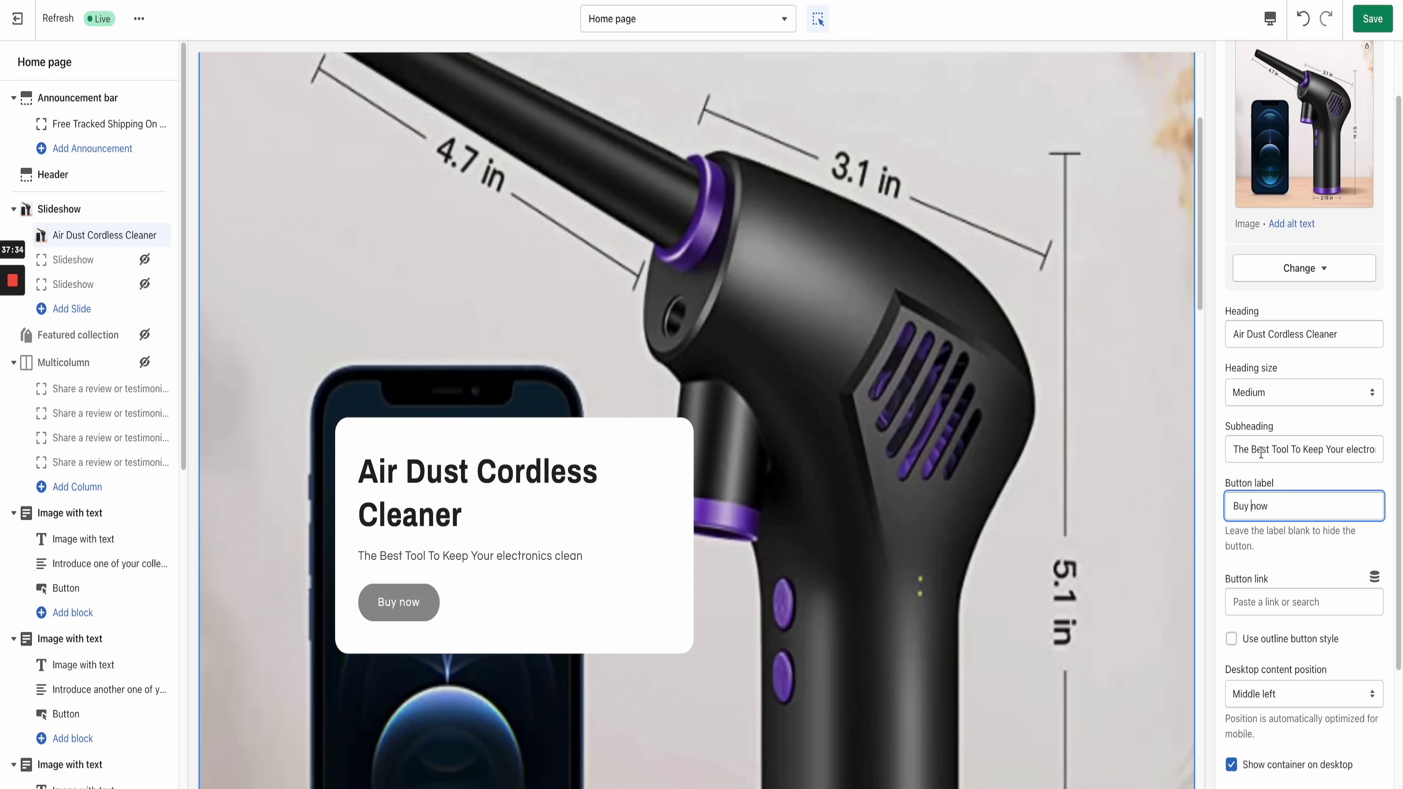
Step: Link the slide's button to the Wireless Air Duster USB product
{"action": "scroll", "coordinate": [1261, 453], "scroll_direction": "down", "scroll_amount": 4}
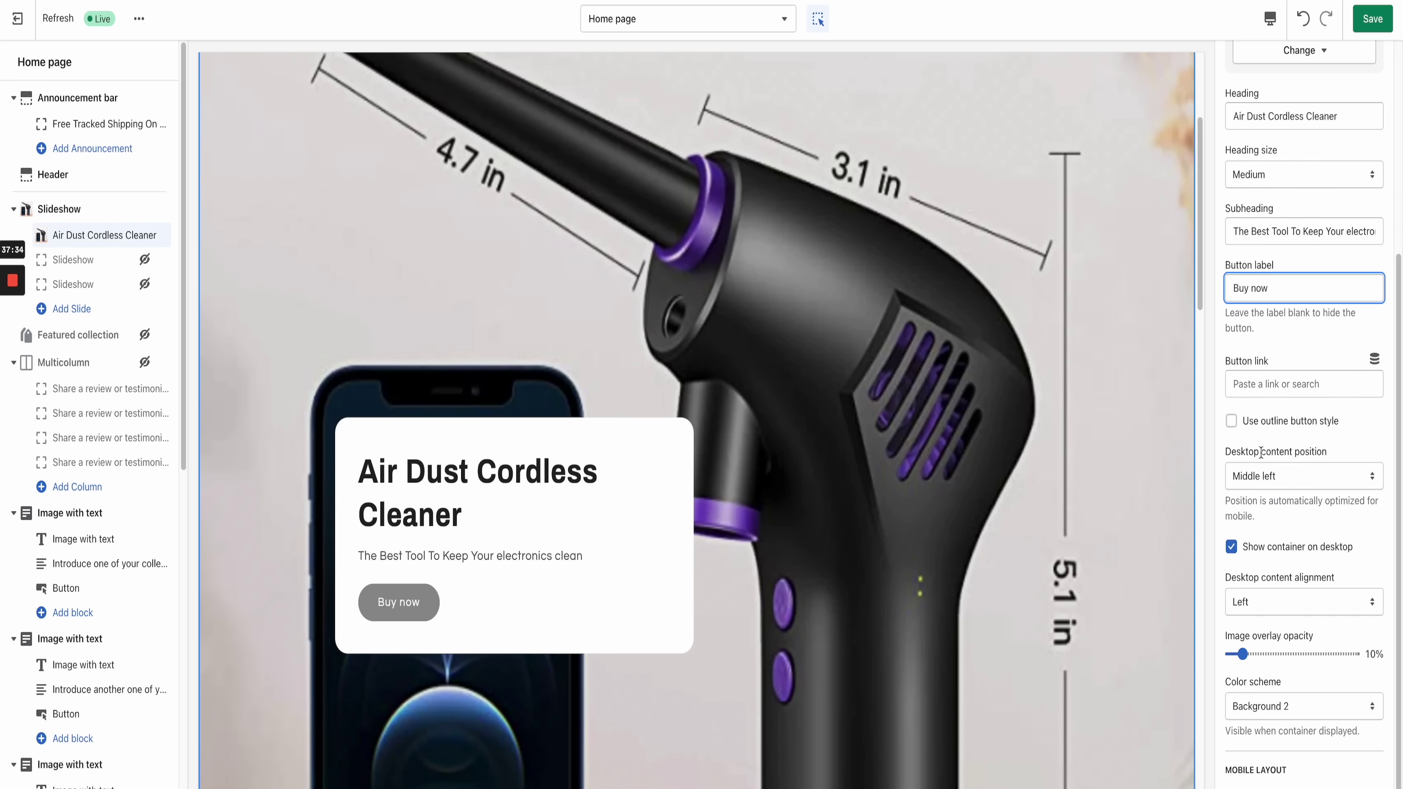
{"action": "left_click", "coordinate": [1247, 373]}
{"action": "left_click", "coordinate": [1285, 221]}
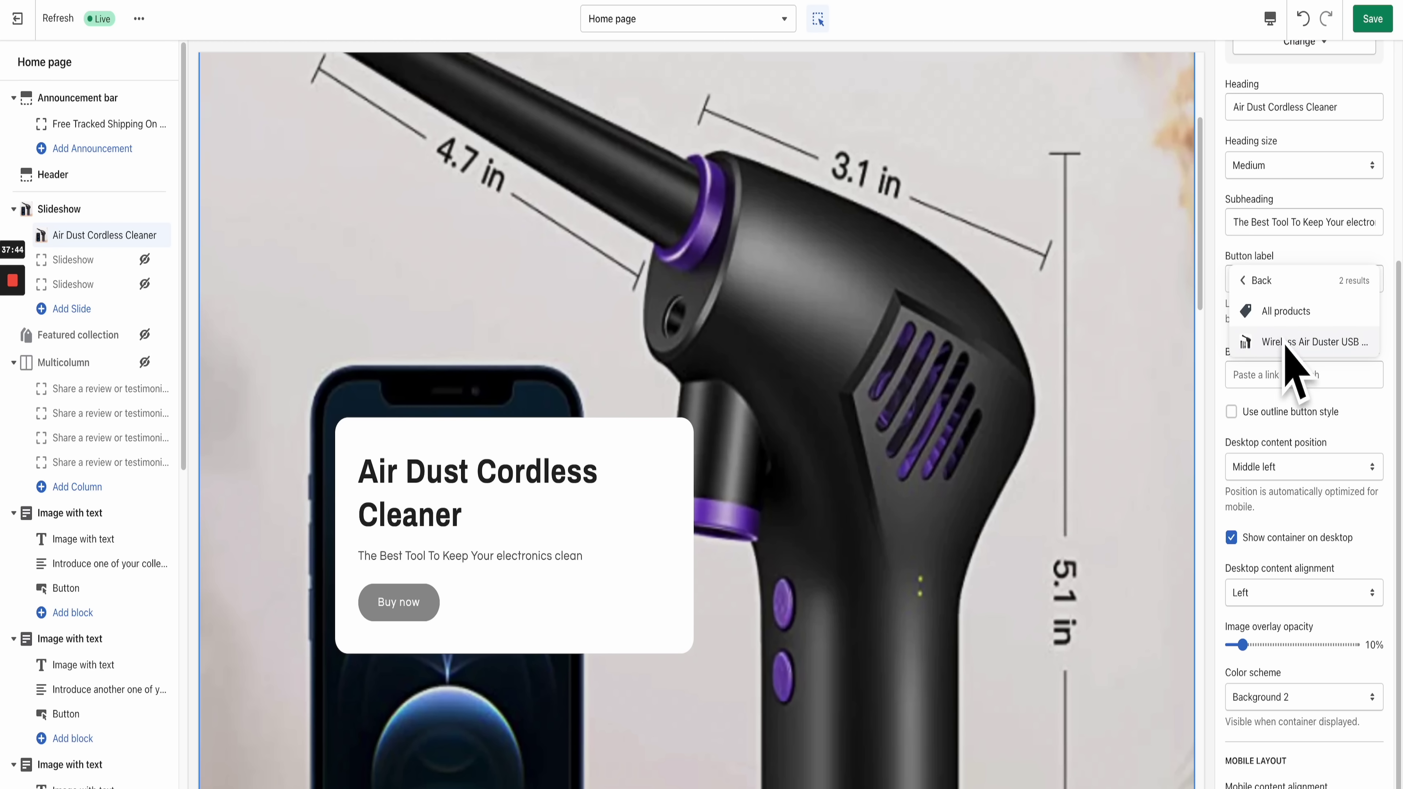
{"action": "left_click", "coordinate": [1305, 343]}
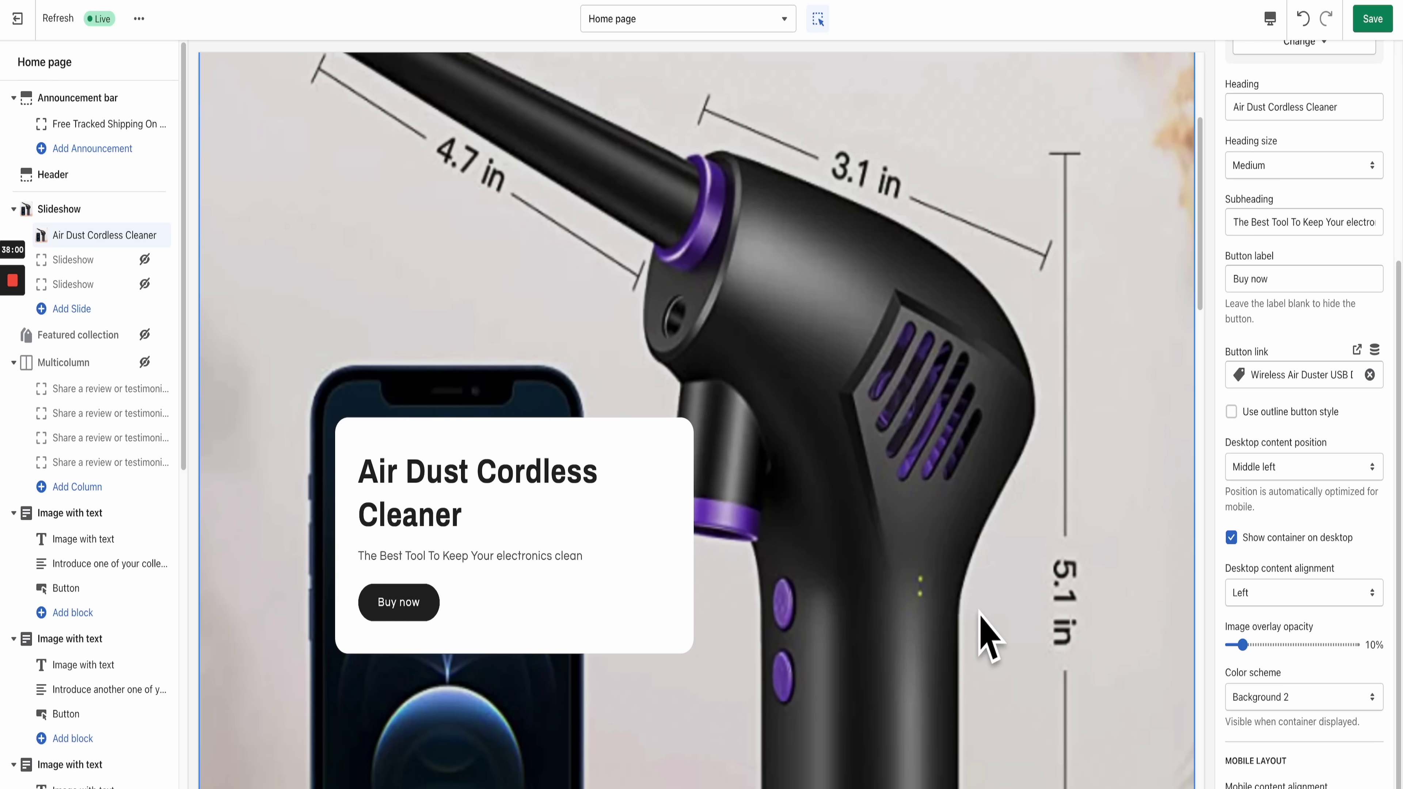
{"action": "left_click", "coordinate": [1266, 468]}
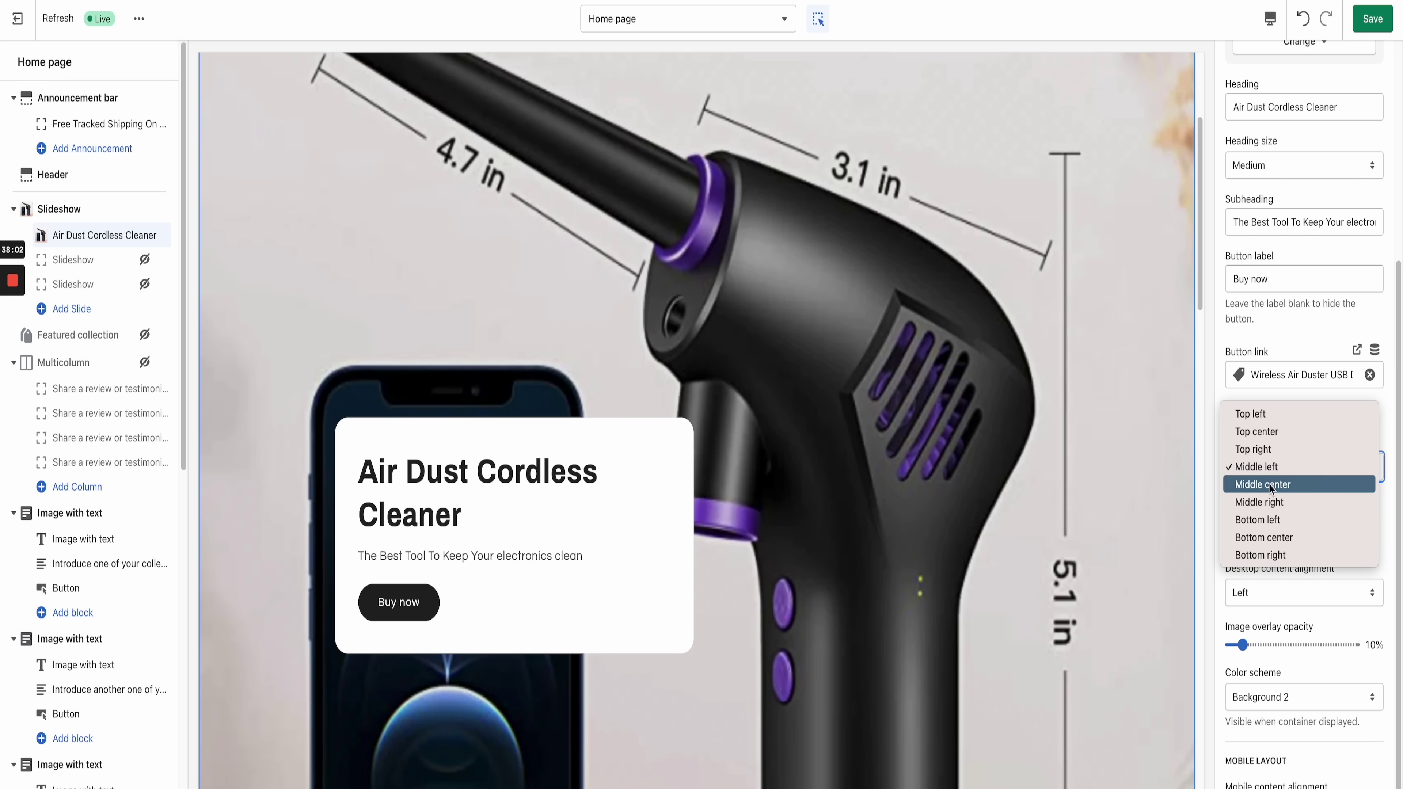
{"action": "left_click", "coordinate": [1302, 346]}
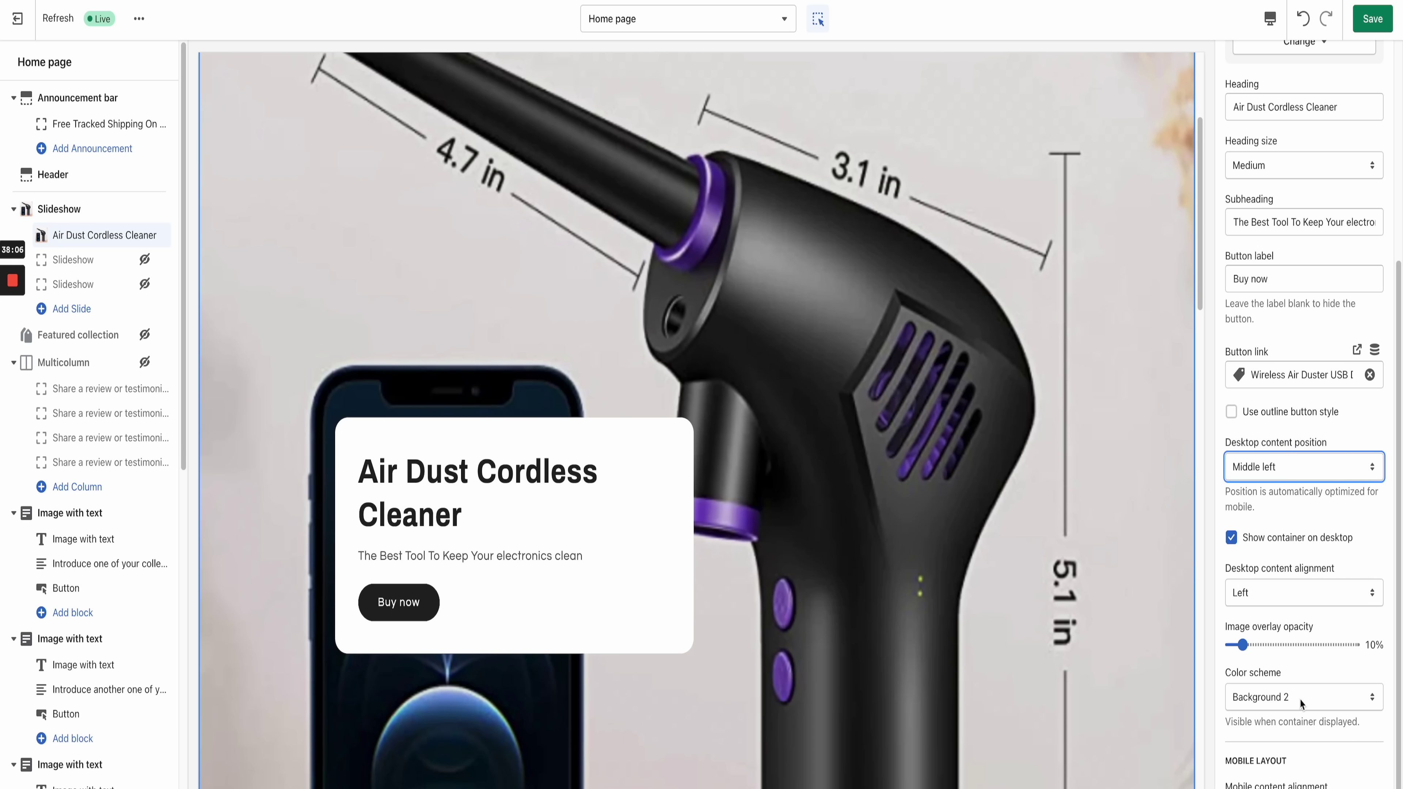
{"action": "left_click", "coordinate": [1285, 703]}
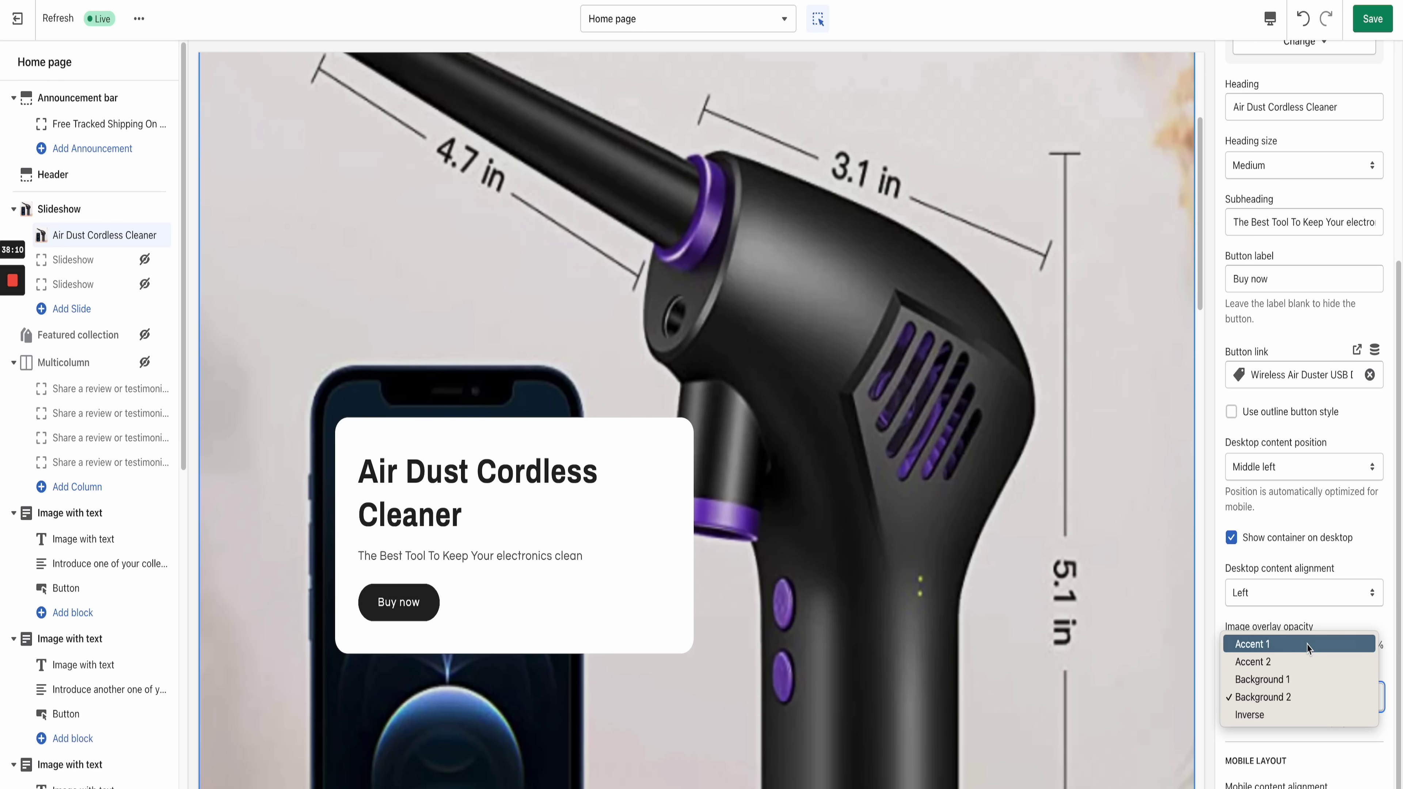
{"action": "left_click", "coordinate": [1327, 625]}
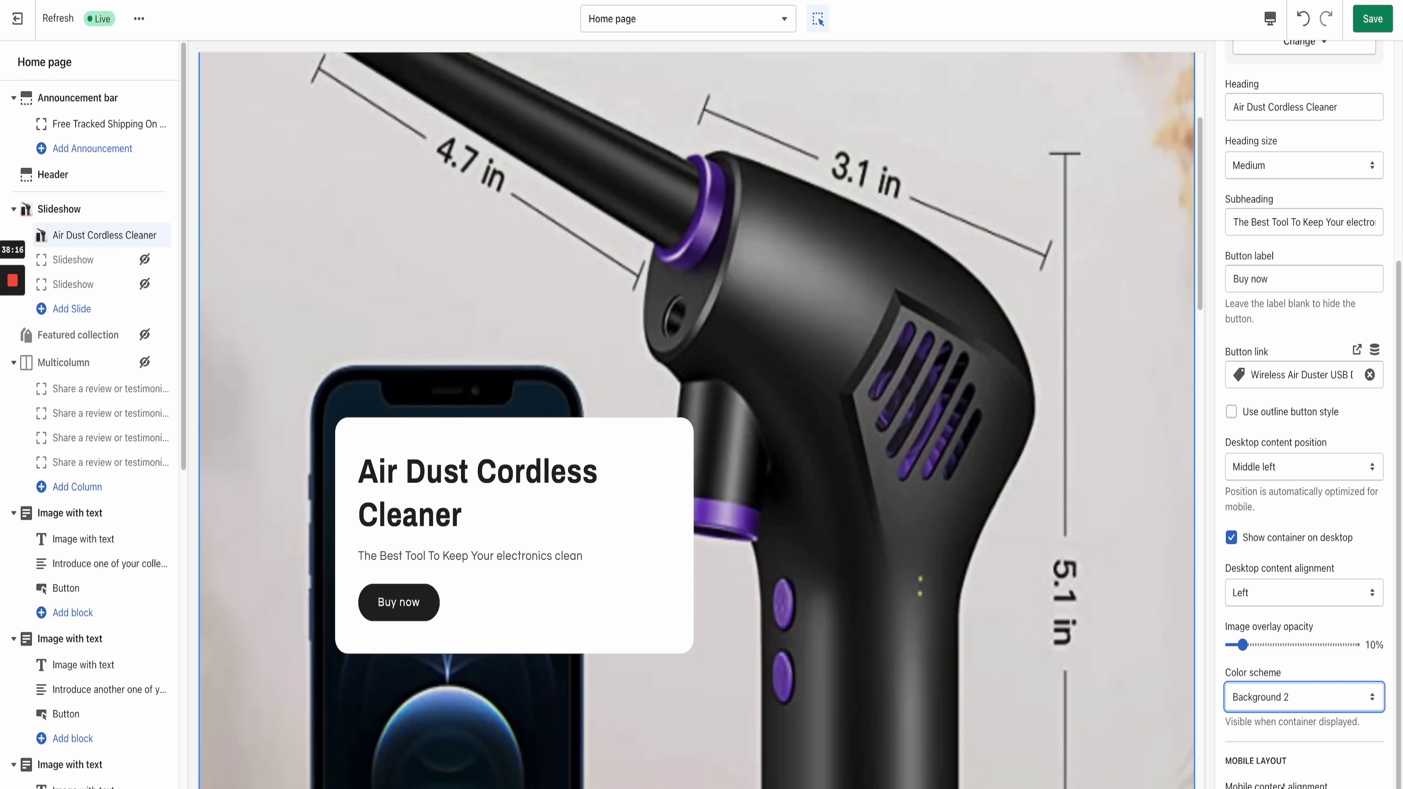
Step: Switch to the mobile preview and try the Accent 2 color scheme on the slide
{"action": "left_click", "coordinate": [1270, 18]}
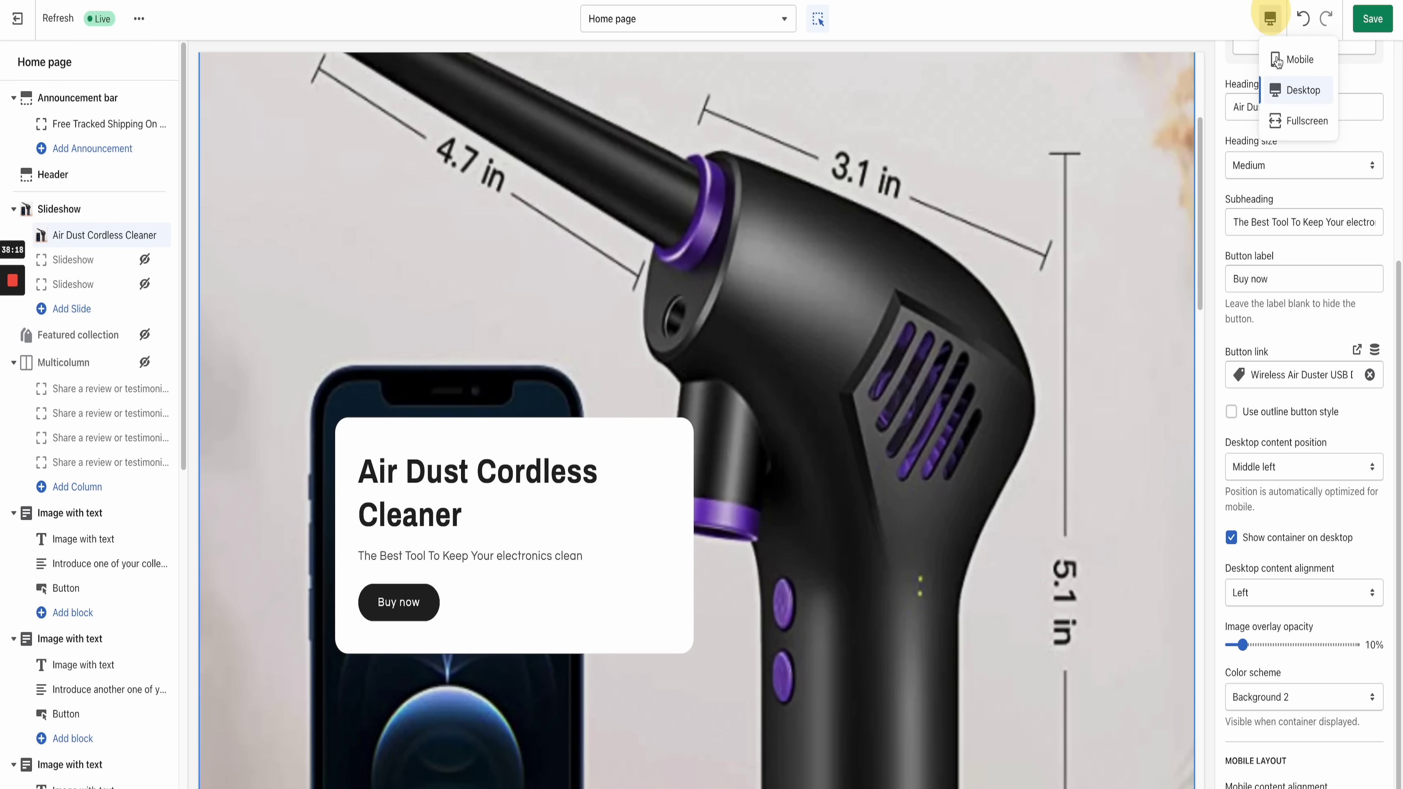
{"action": "left_click", "coordinate": [1275, 59]}
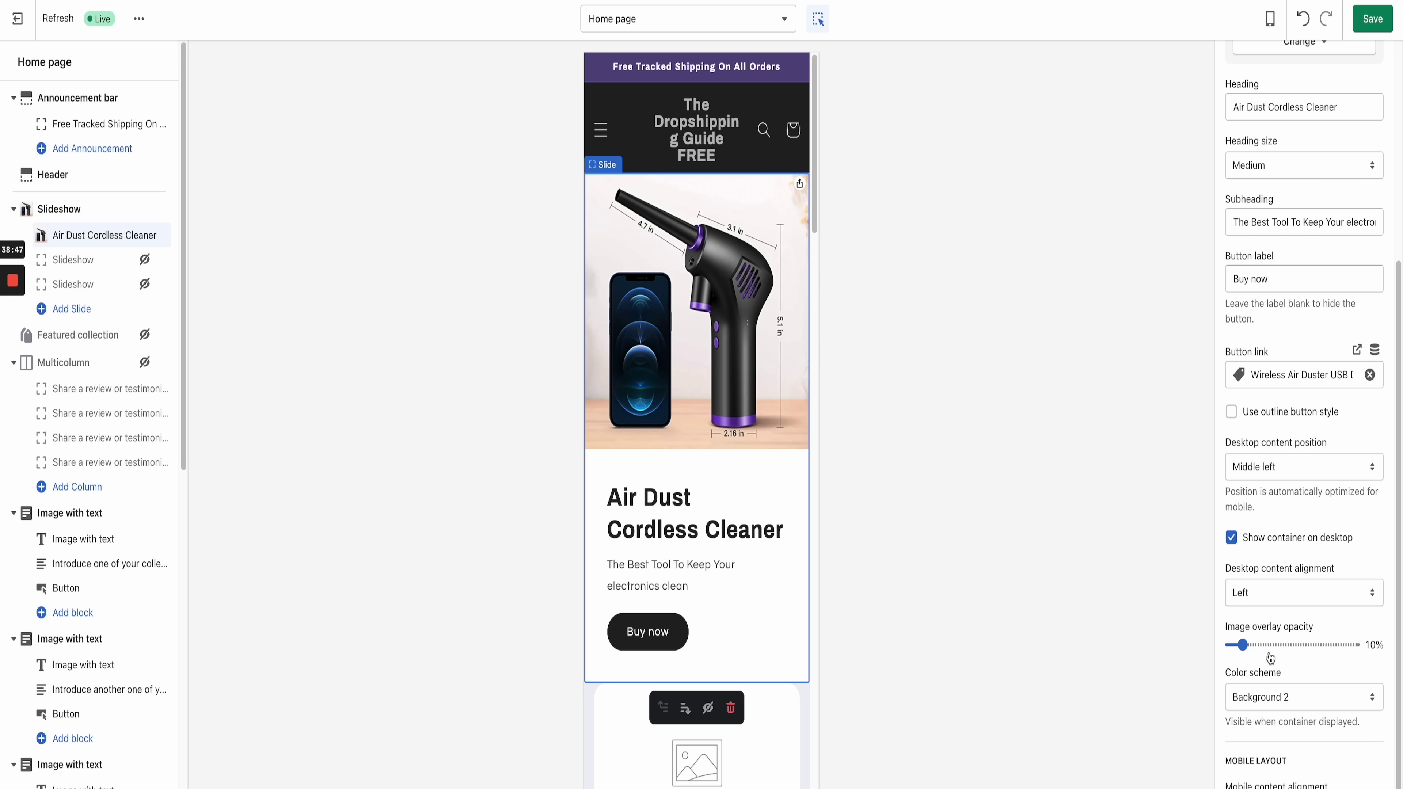
{"action": "left_click", "coordinate": [1275, 698]}
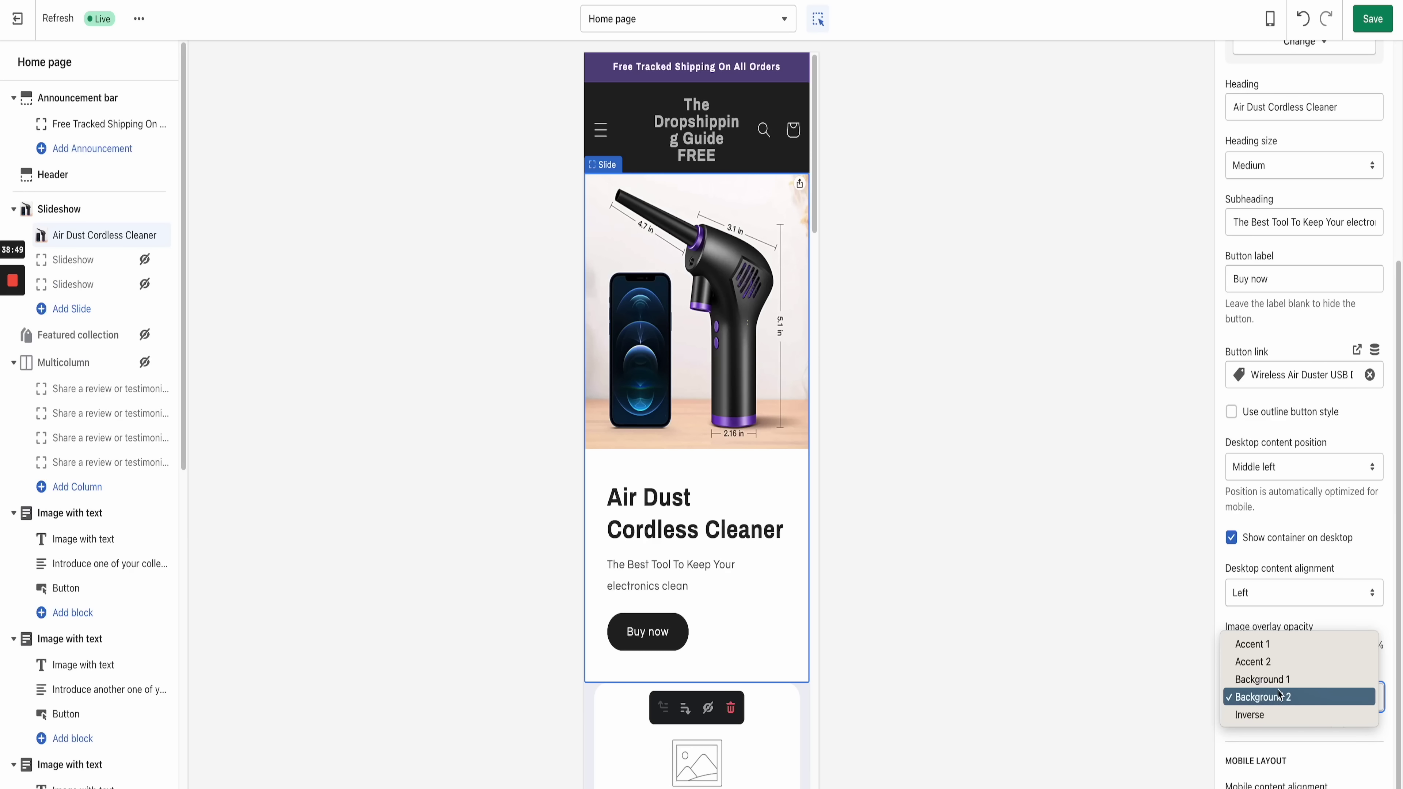
{"action": "left_click", "coordinate": [1268, 662]}
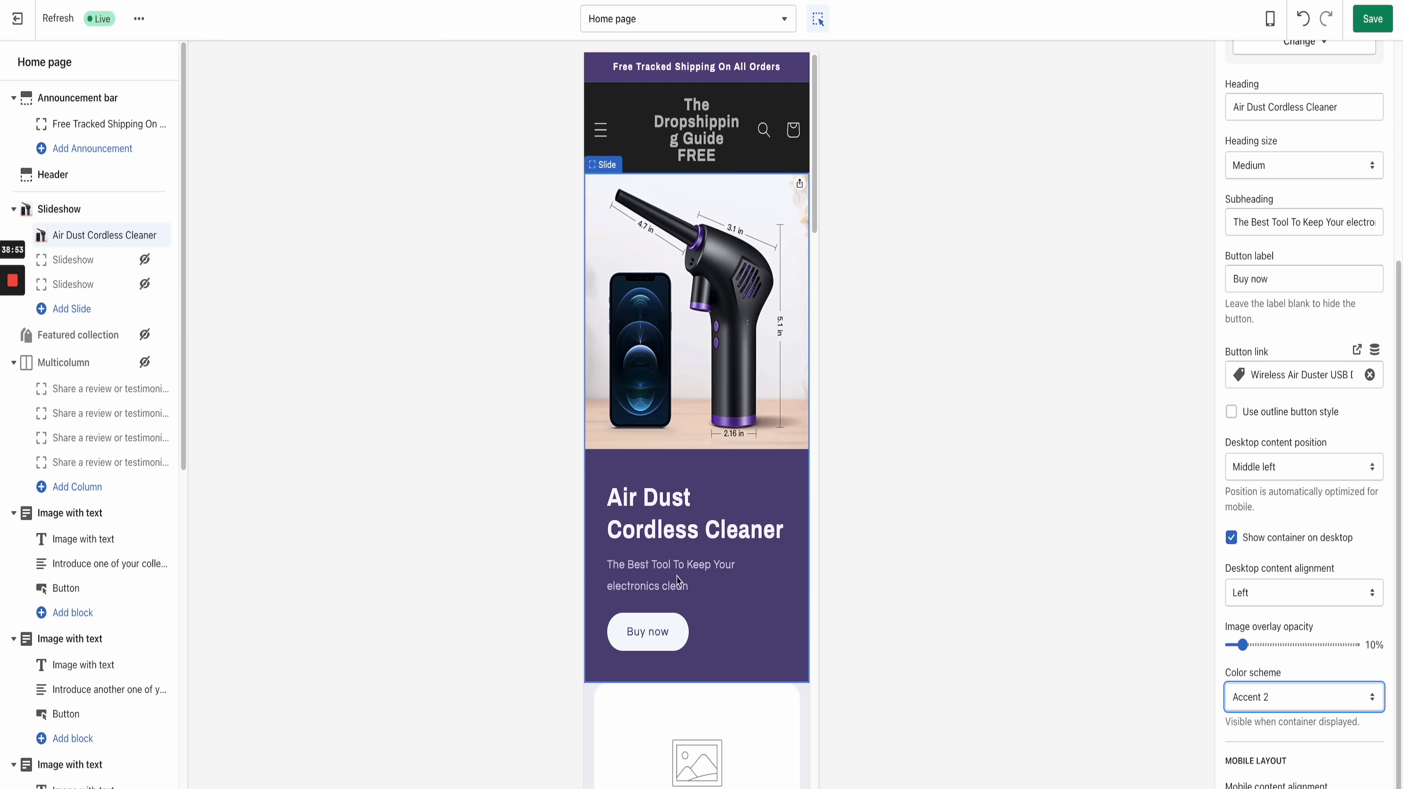
Step: Try the Accent 1 color scheme on the slide and set it back to Background 2
{"action": "left_click", "coordinate": [1269, 712]}
{"action": "left_click", "coordinate": [1264, 677]}
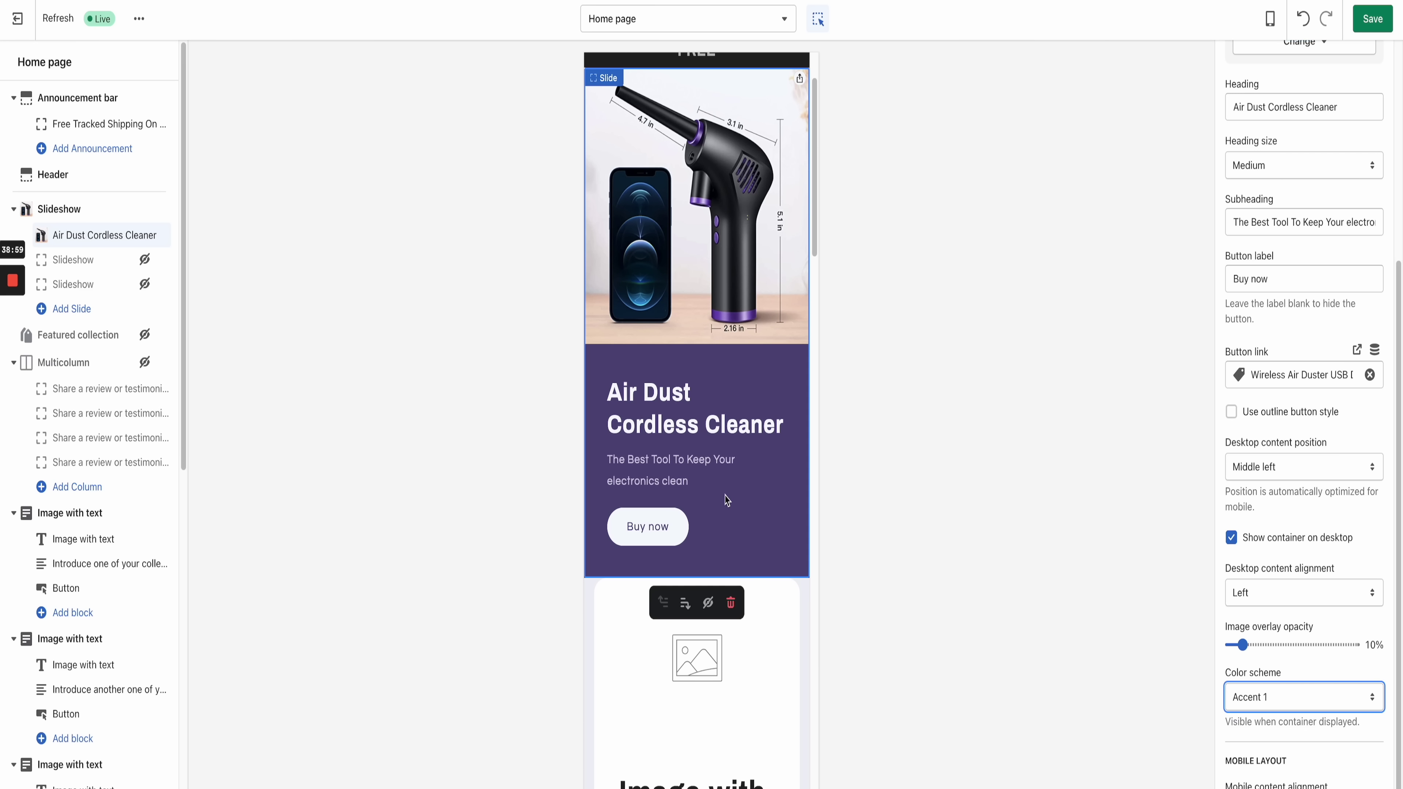
{"action": "left_click", "coordinate": [1270, 697]}
{"action": "left_click", "coordinate": [1264, 750]}
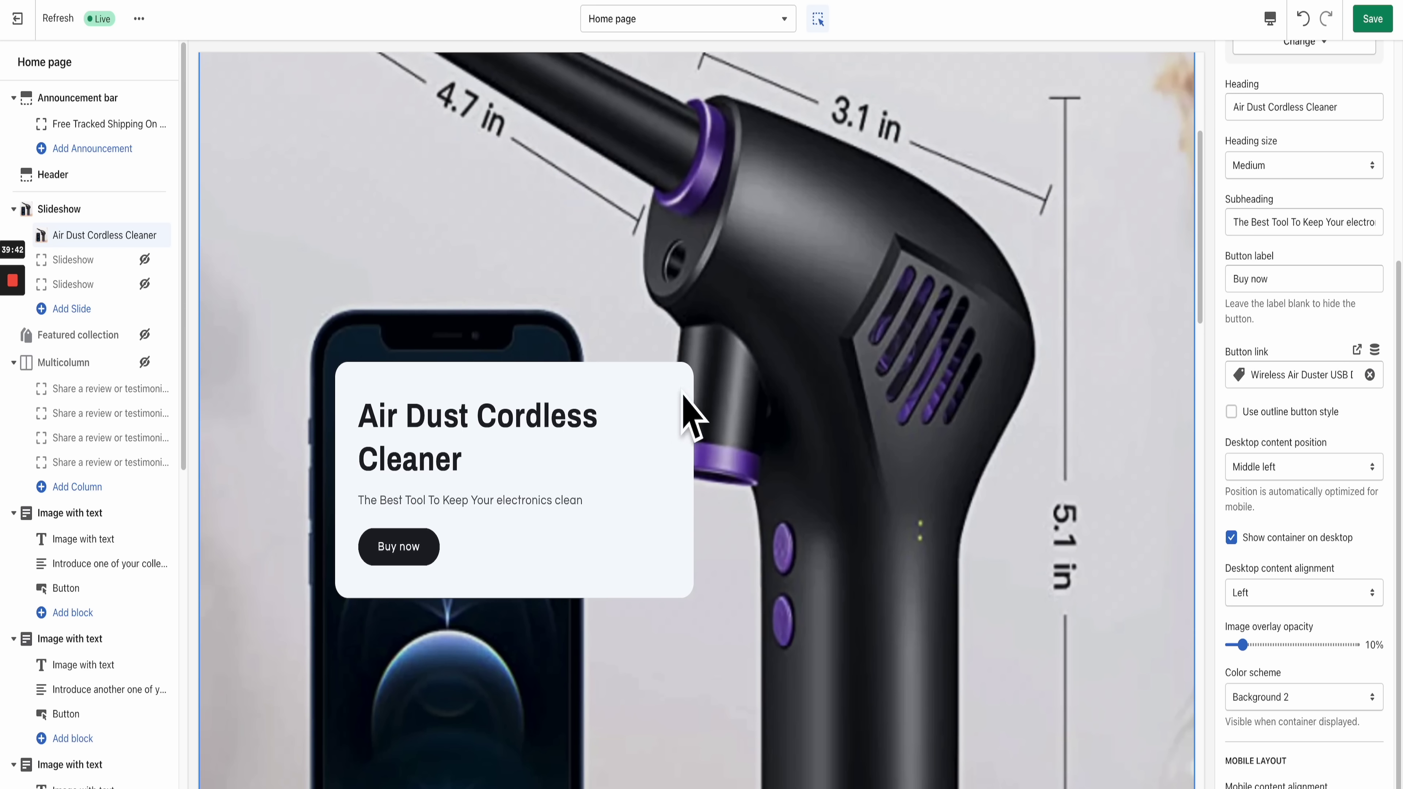
Step: Clear the slide's heading and subheading so that both fields are empty
{"action": "scroll", "coordinate": [716, 319], "scroll_direction": "up", "scroll_amount": 1}
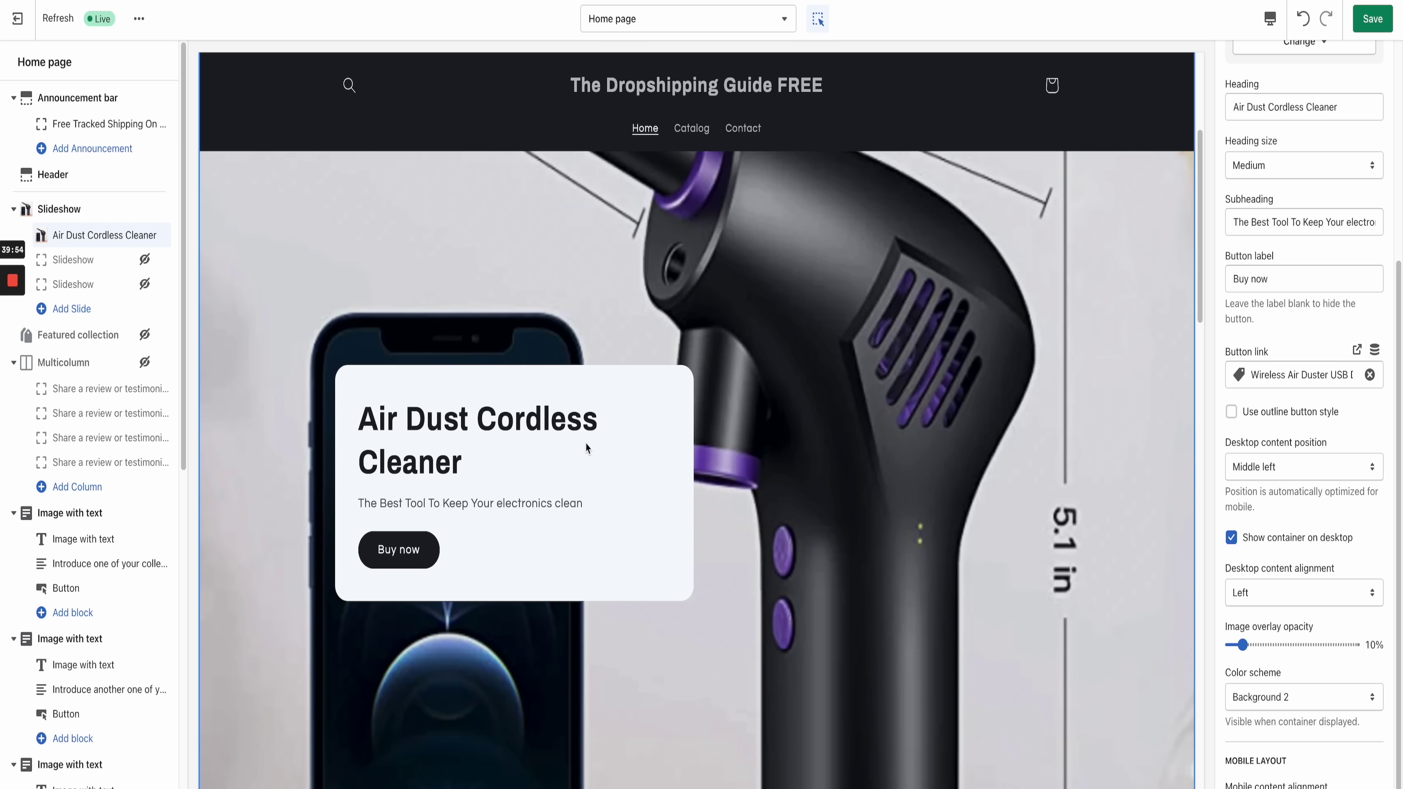
{"action": "left_click_drag", "start_coordinate": [1353, 108], "coordinate": [1219, 101]}
{"action": "key", "text": "BackSpace"}
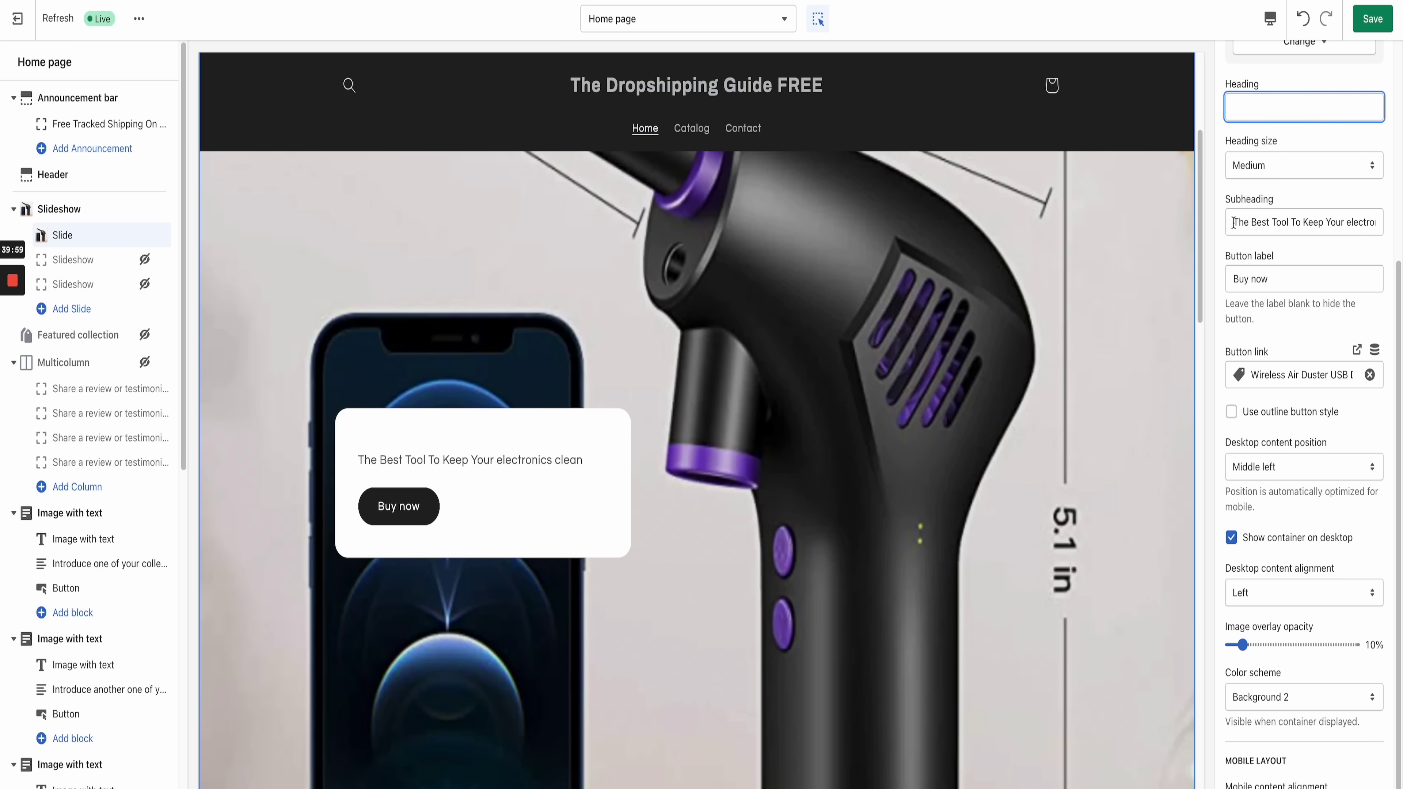
{"action": "left_click_drag", "start_coordinate": [1233, 222], "coordinate": [1377, 219]}
{"action": "key", "text": "BackSpace"}
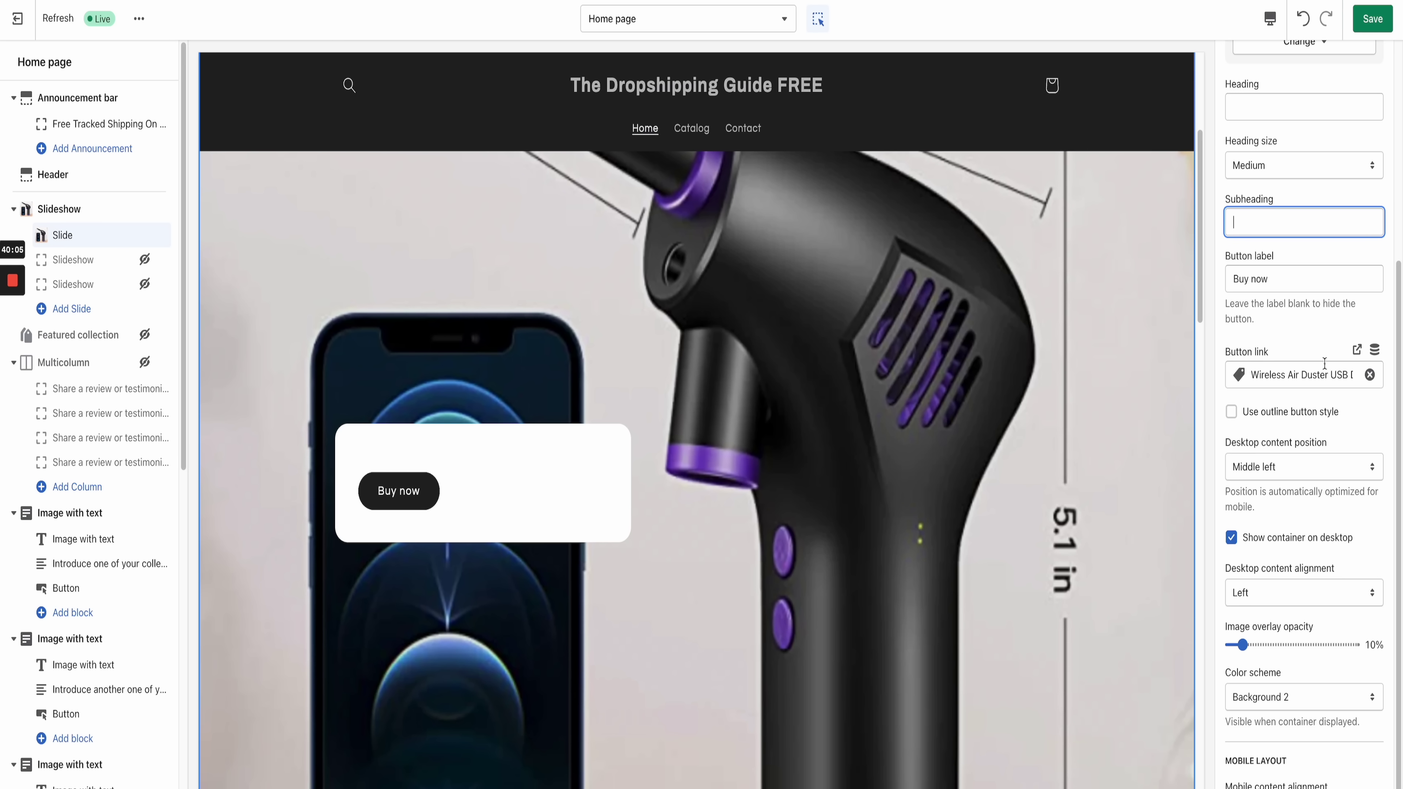
Step: Open the image library for changing the slide's image and look through the available pictures
{"action": "scroll", "coordinate": [1319, 359], "scroll_direction": "up", "scroll_amount": 5}
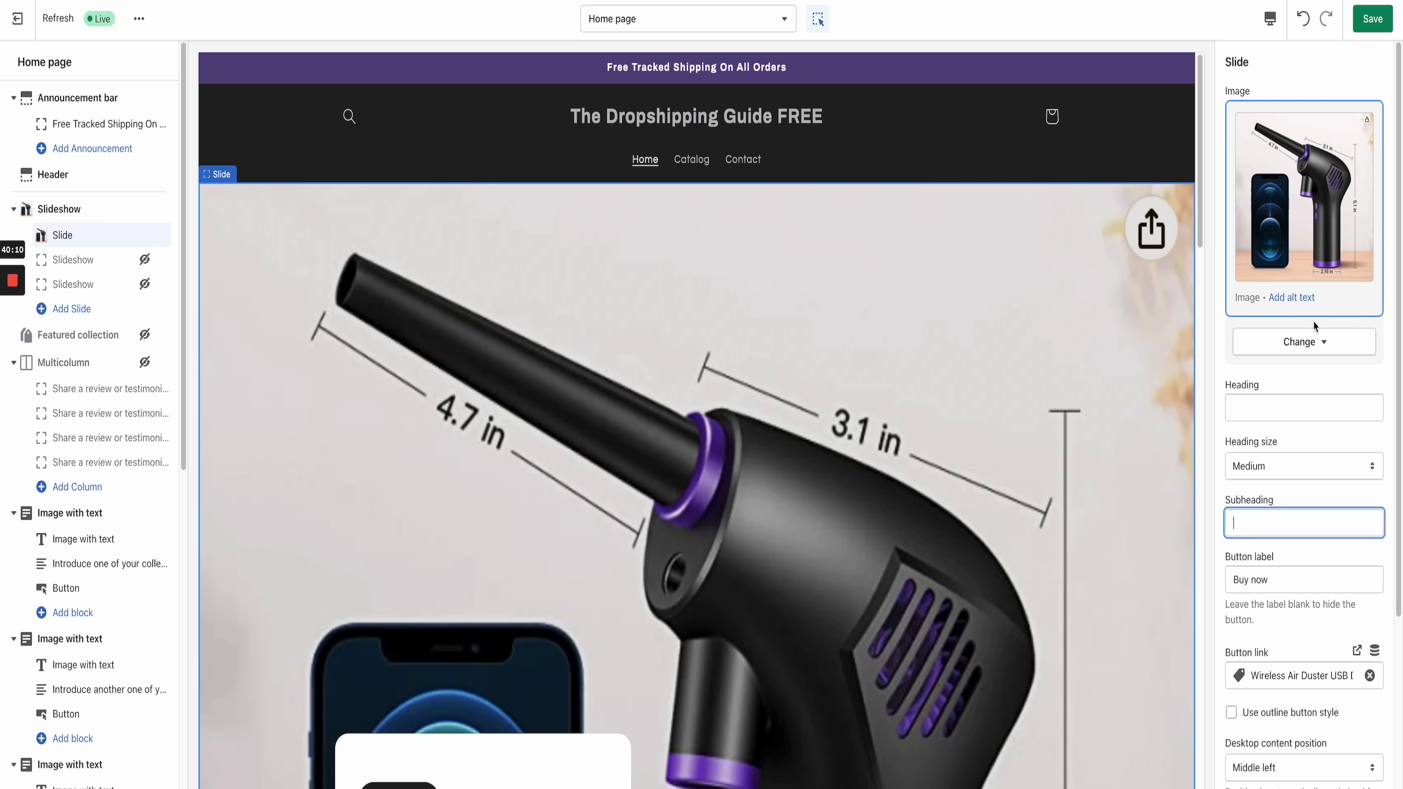
{"action": "left_click", "coordinate": [1296, 340]}
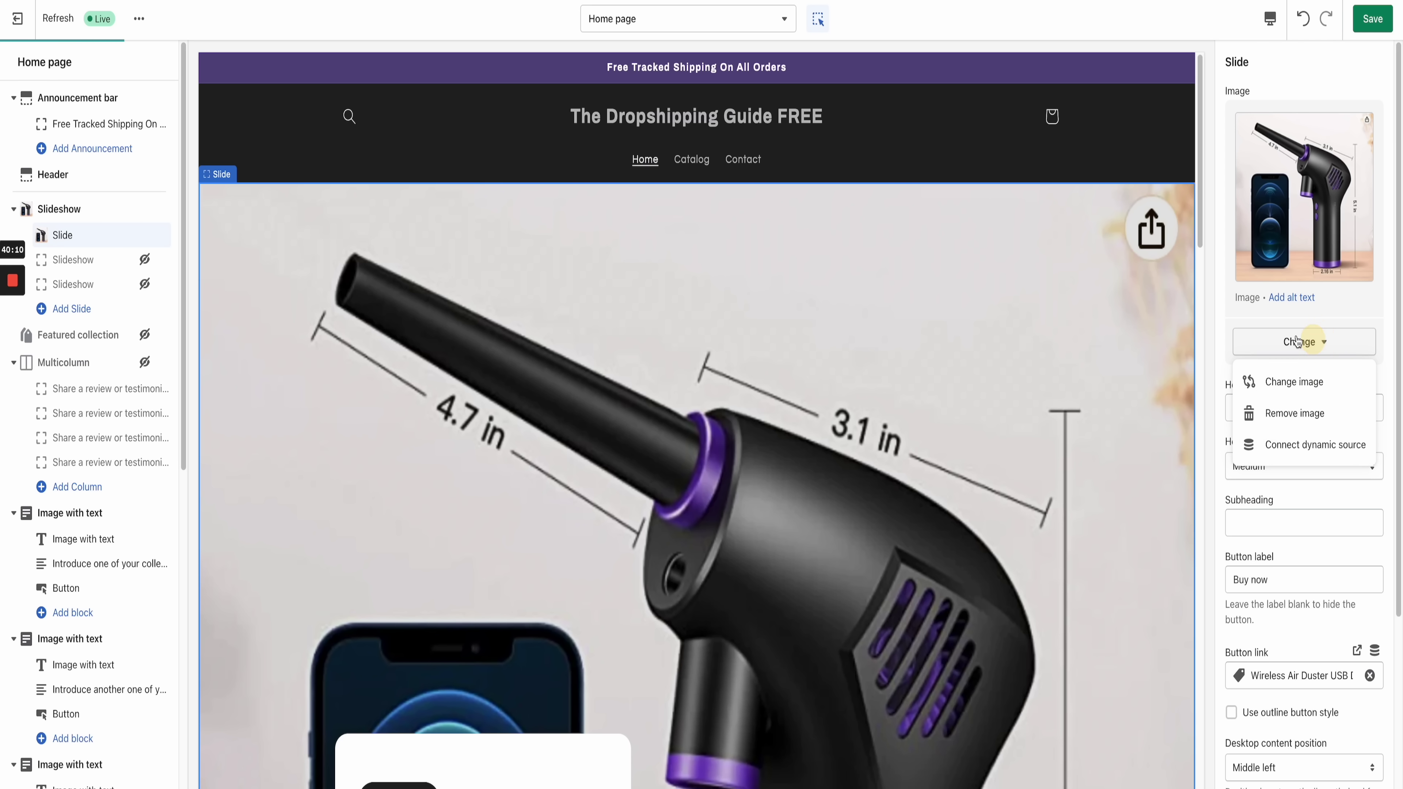
{"action": "left_click", "coordinate": [1291, 386]}
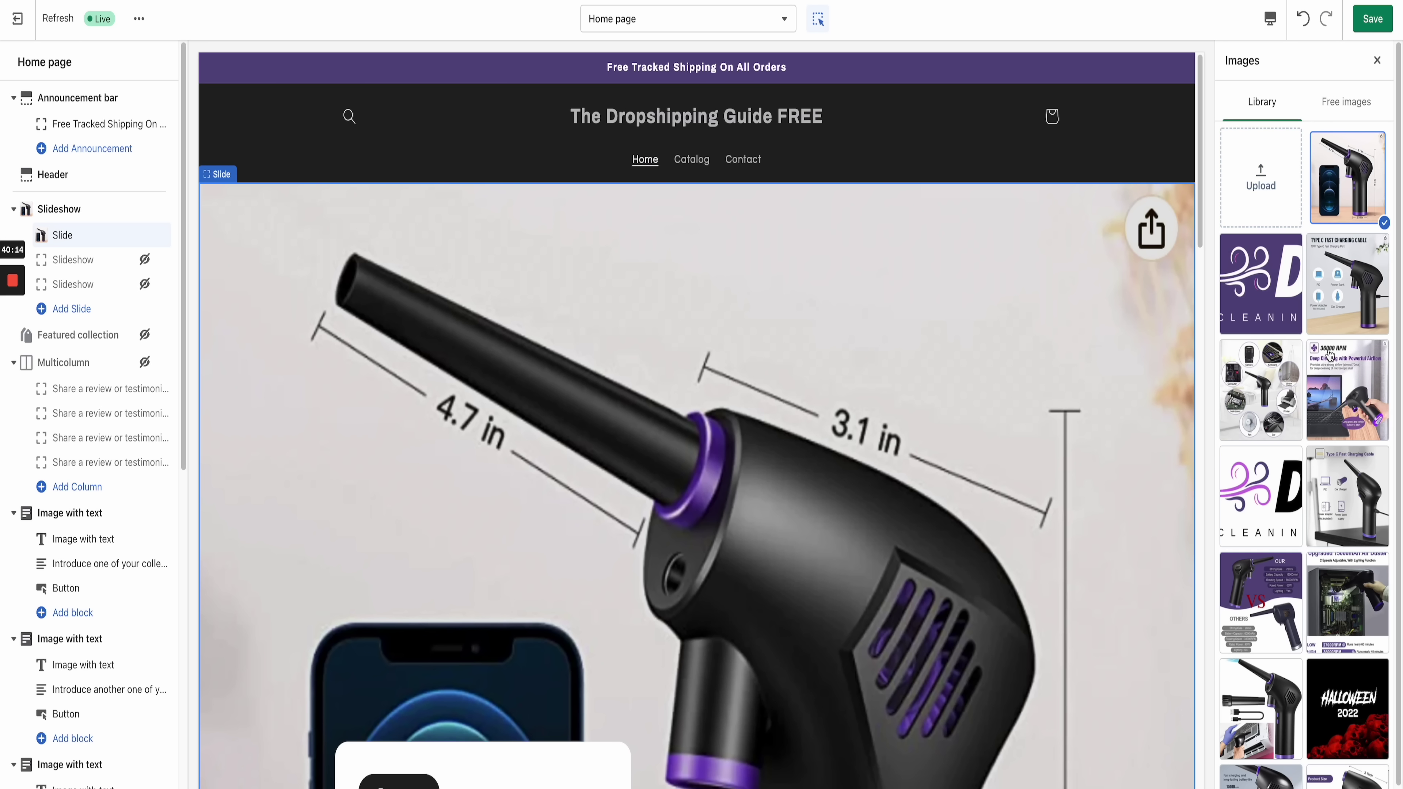
{"action": "scroll", "coordinate": [1293, 501], "scroll_direction": "down", "scroll_amount": 1}
{"action": "scroll", "coordinate": [1295, 155], "scroll_direction": "up", "scroll_amount": 1}
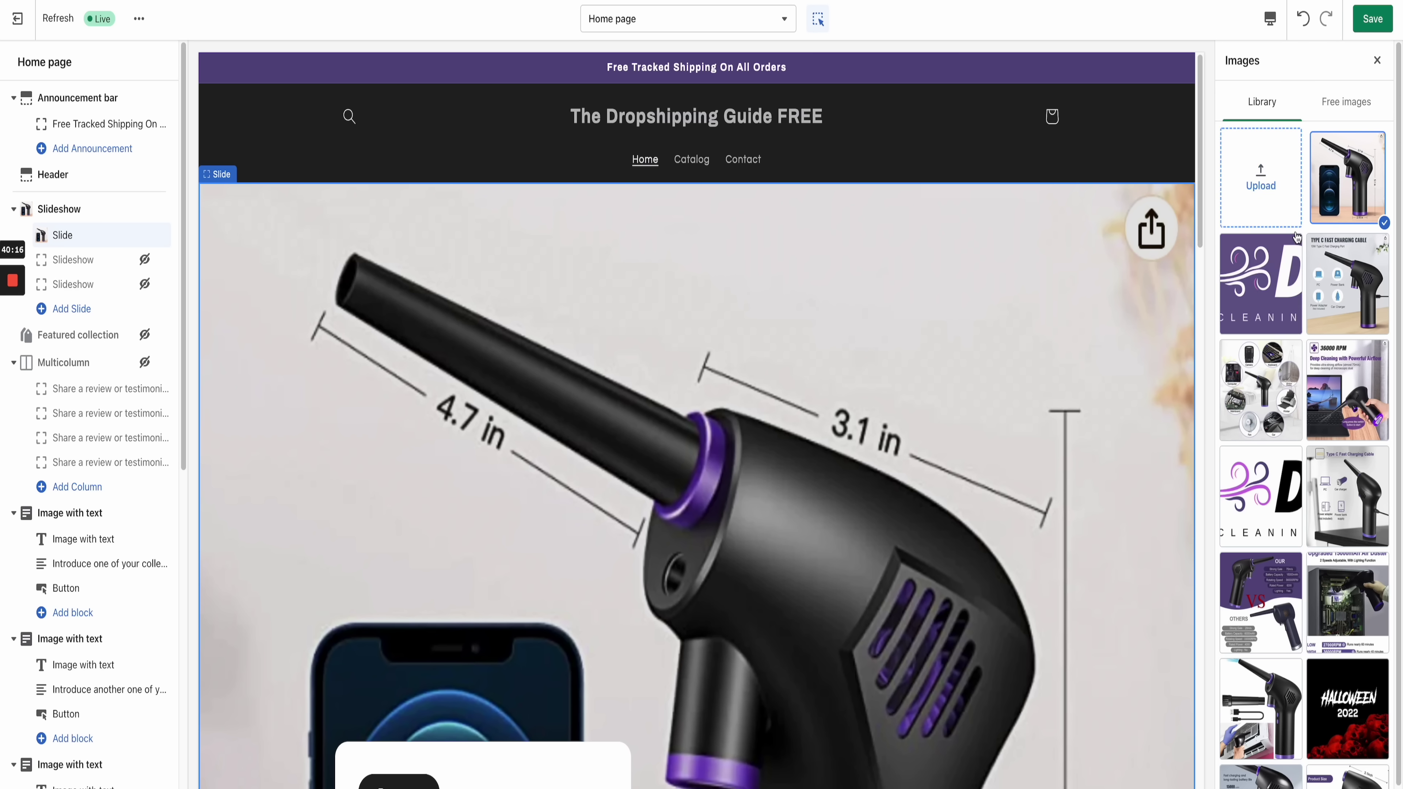
{"action": "scroll", "coordinate": [1353, 287], "scroll_direction": "down", "scroll_amount": 1}
{"action": "scroll", "coordinate": [1344, 506], "scroll_direction": "up", "scroll_amount": 1}
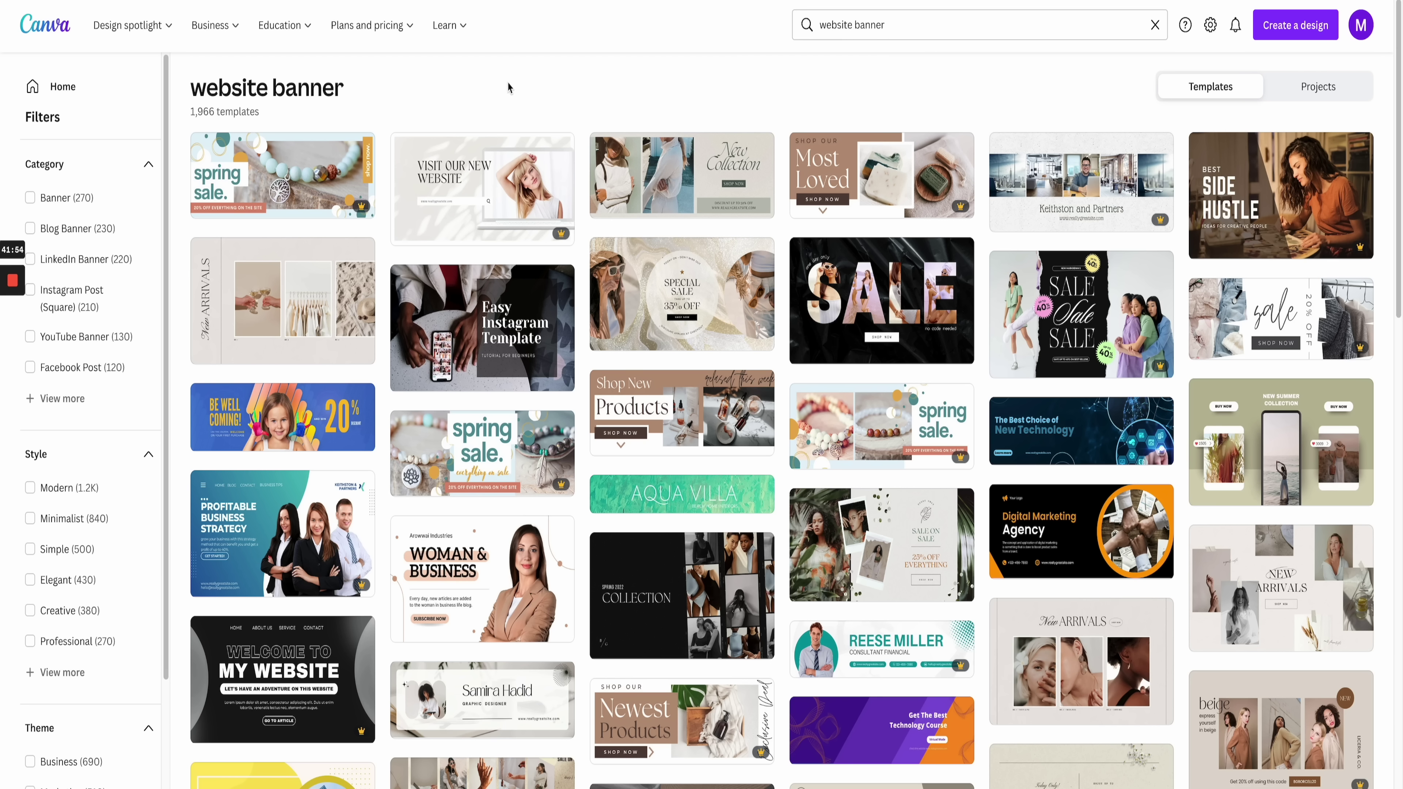
Step: In Canva, open the spring sale bracelet website banner template and delete its upper circles, photo and "spring sale." heading
{"action": "left_click", "coordinate": [298, 182]}
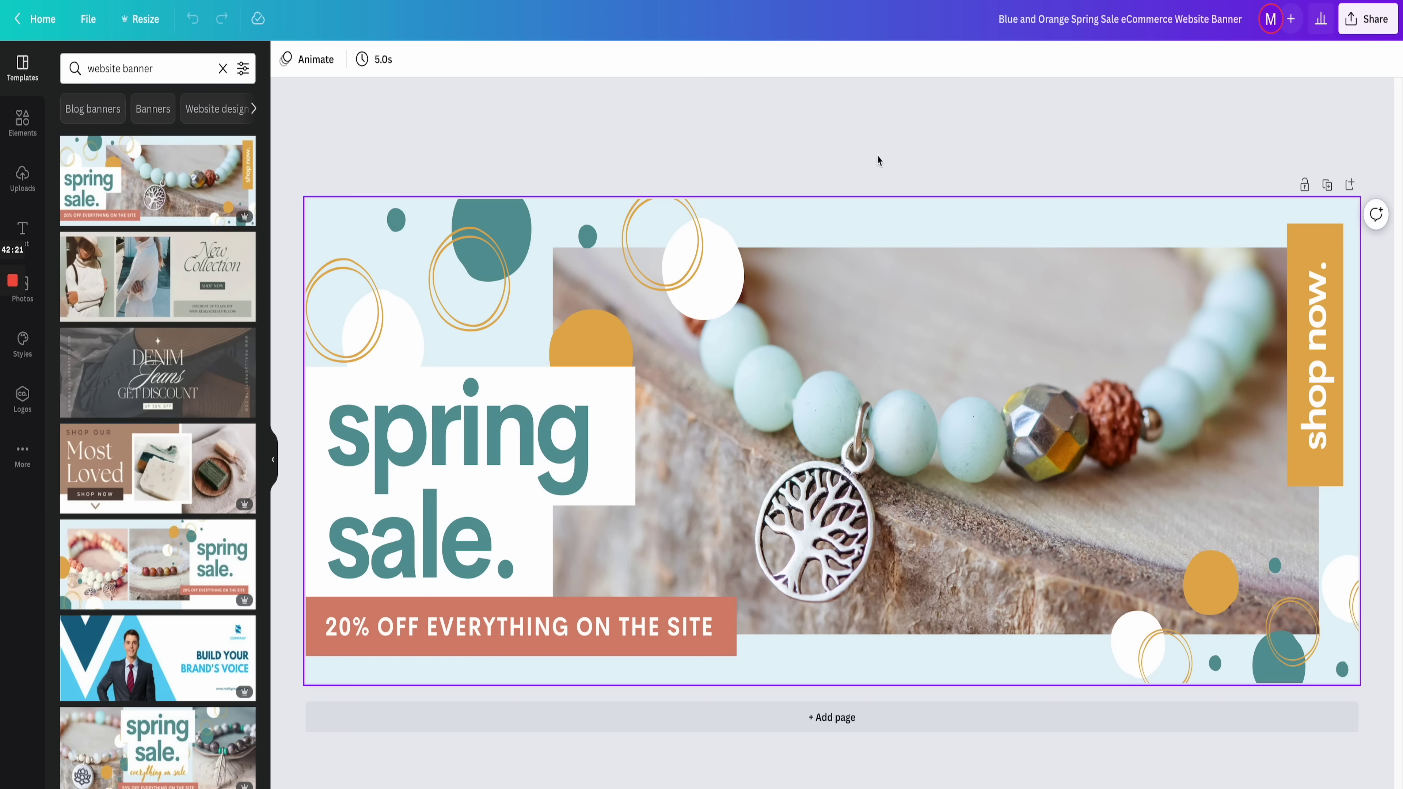
{"action": "left_click", "coordinate": [661, 298]}
{"action": "key", "text": "Delete"}
{"action": "left_click", "coordinate": [664, 475]}
{"action": "key", "text": "Delete"}
{"action": "left_click", "coordinate": [532, 541]}
{"action": "key", "text": "Delete"}
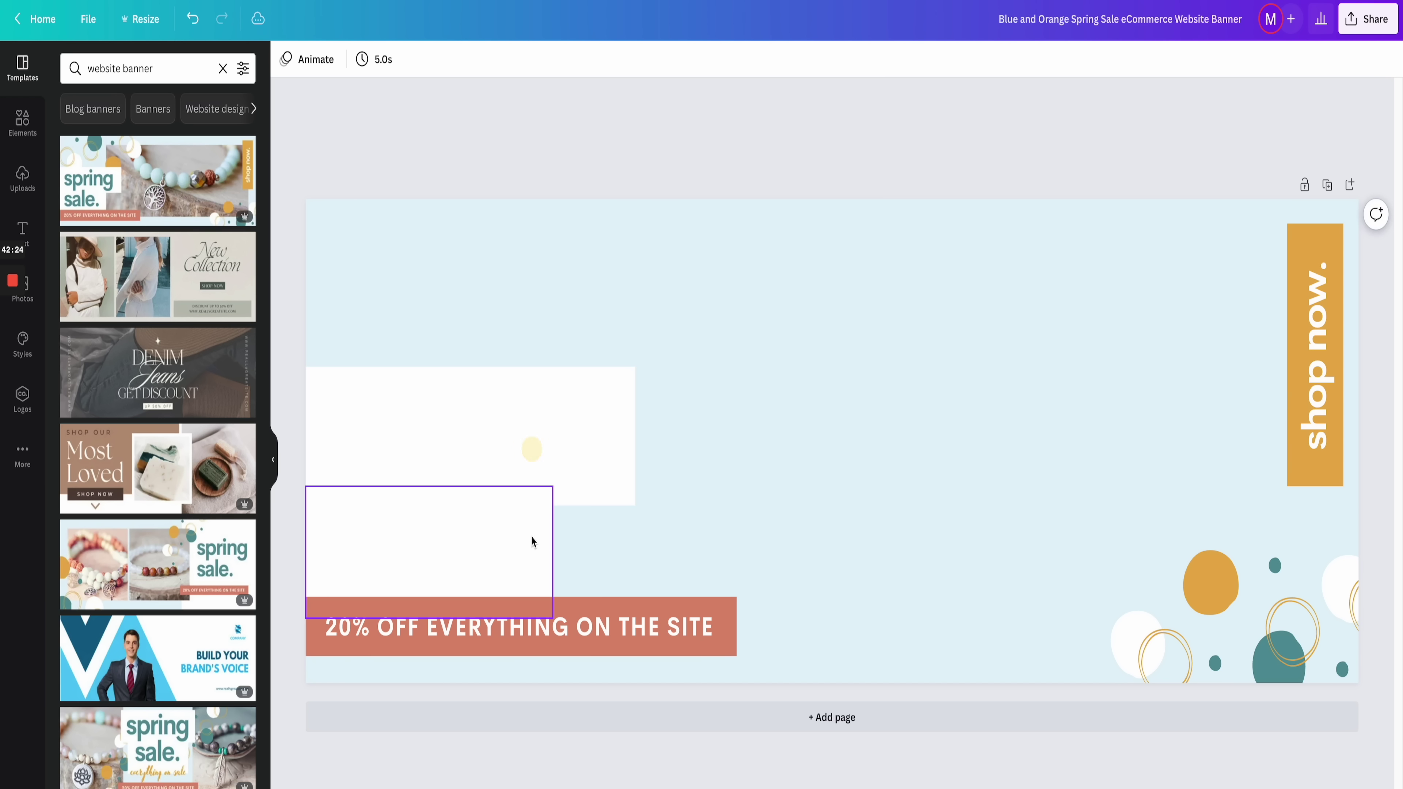
Step: Delete the white boxes, the 20% off bar with its text, and the light blue background from the banner
{"action": "left_click", "coordinate": [531, 542]}
{"action": "key", "text": "Delete"}
{"action": "left_click", "coordinate": [476, 454]}
{"action": "key", "text": "Delete"}
{"action": "left_click", "coordinate": [486, 553]}
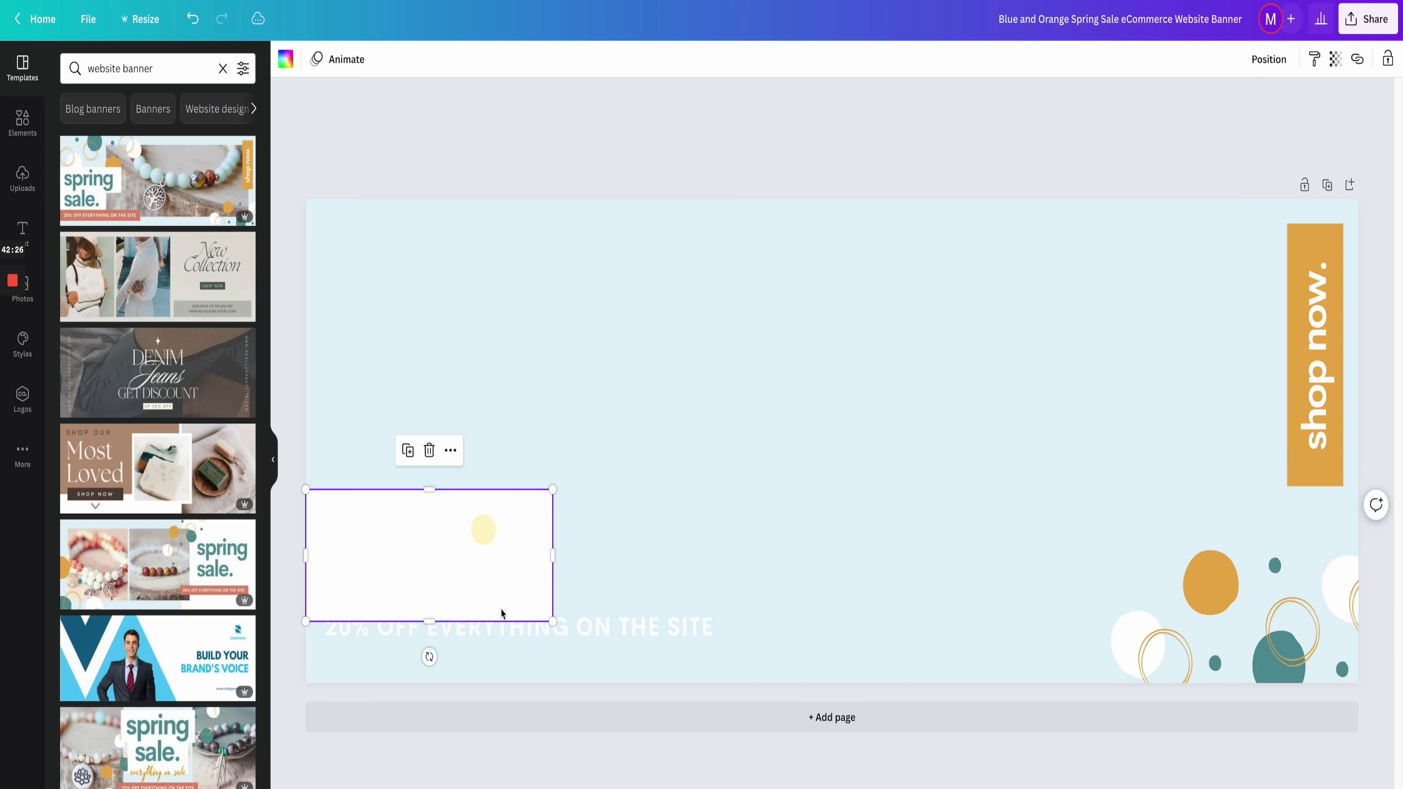
{"action": "key", "text": "Delete"}
{"action": "left_click", "coordinate": [504, 622]}
{"action": "key", "text": "Delete"}
{"action": "left_click", "coordinate": [589, 509]}
{"action": "key", "text": "Delete"}
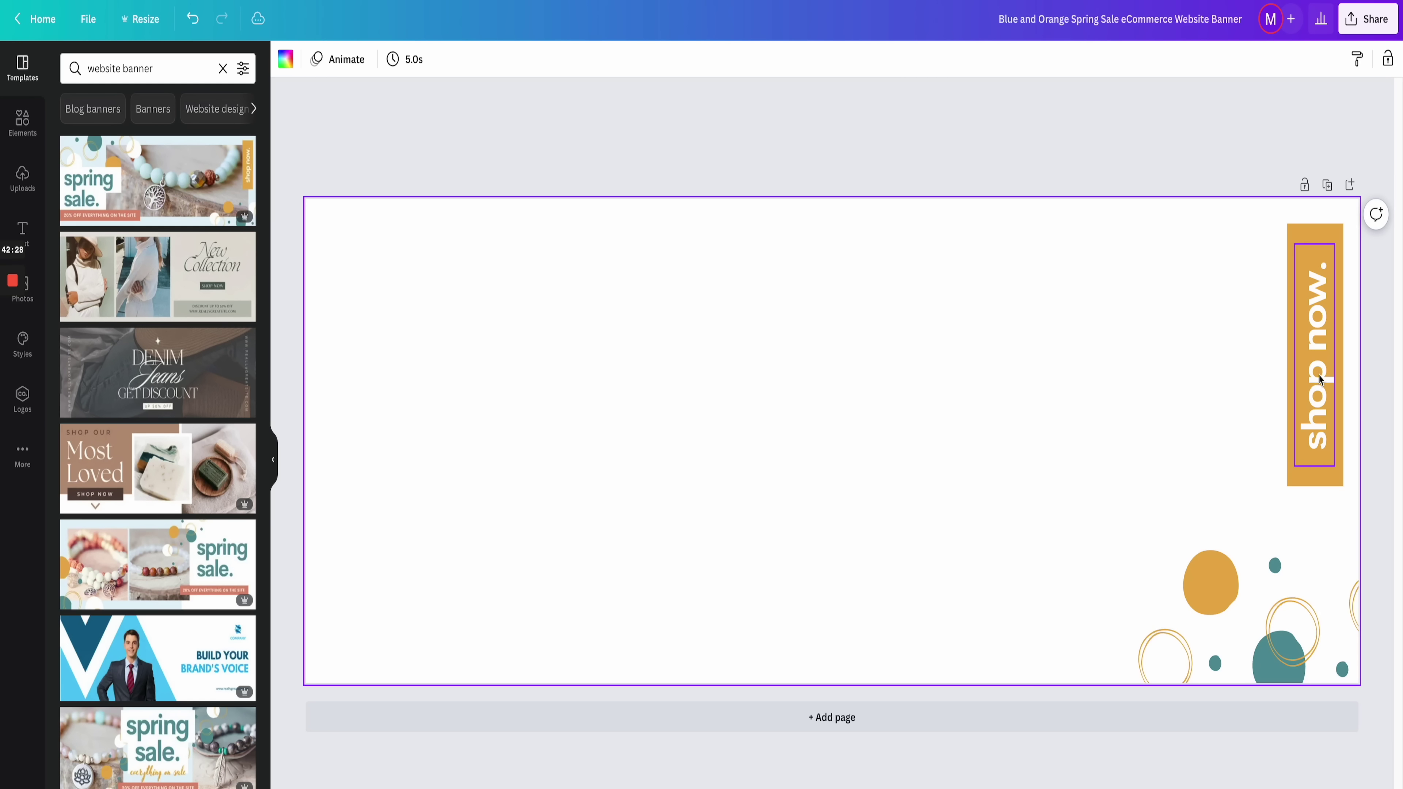
Step: Delete the "shop now." text, its orange box and the remaining decorative circles to leave the banner blank
{"action": "key", "text": "Delete"}
{"action": "left_click", "coordinate": [1309, 359]}
{"action": "key", "text": "Delete"}
{"action": "left_click", "coordinate": [1251, 638]}
{"action": "key", "text": "Delete"}
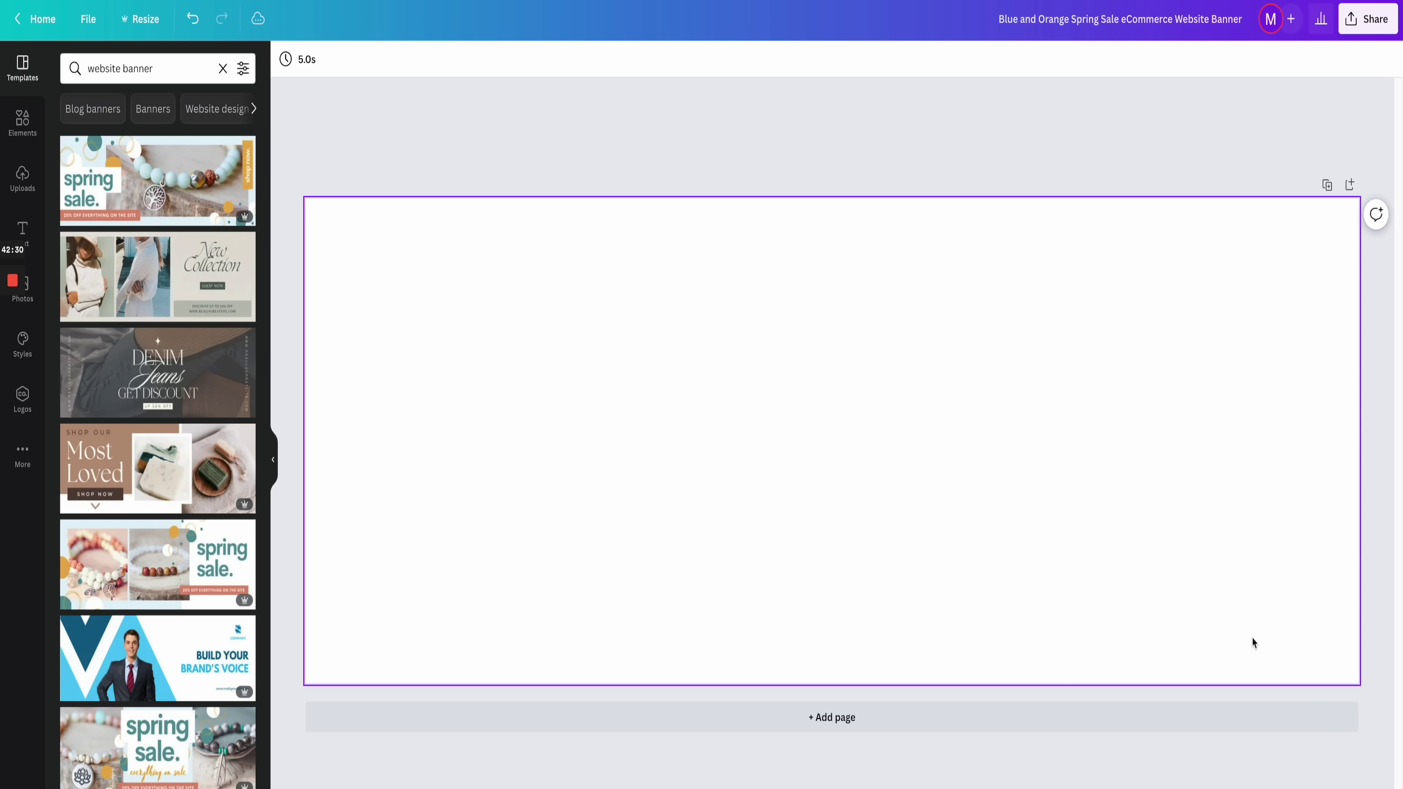
{"action": "left_click", "coordinate": [805, 83]}
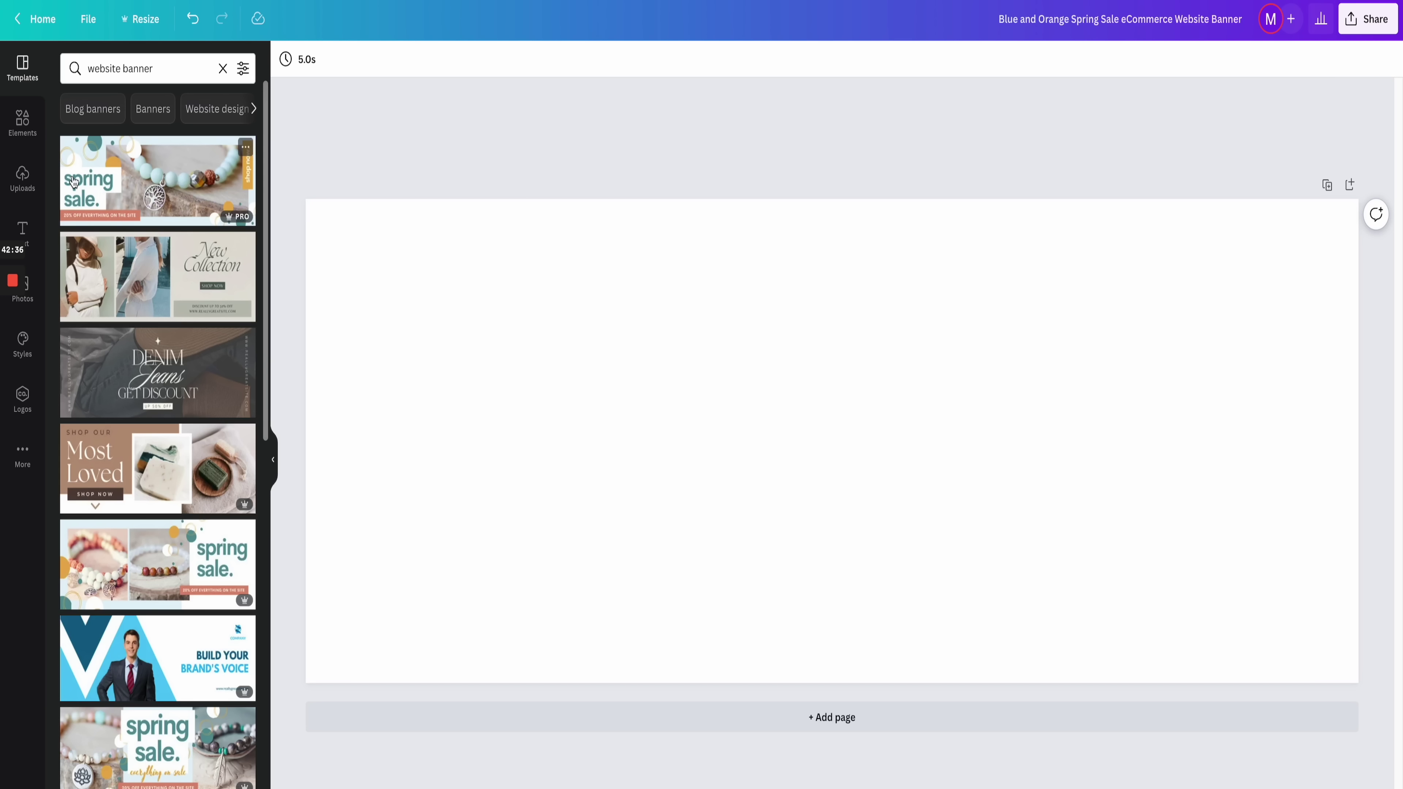
Step: Place the air duster product photo near the center of the blank banner and remove its background
{"action": "left_click", "coordinate": [23, 177]}
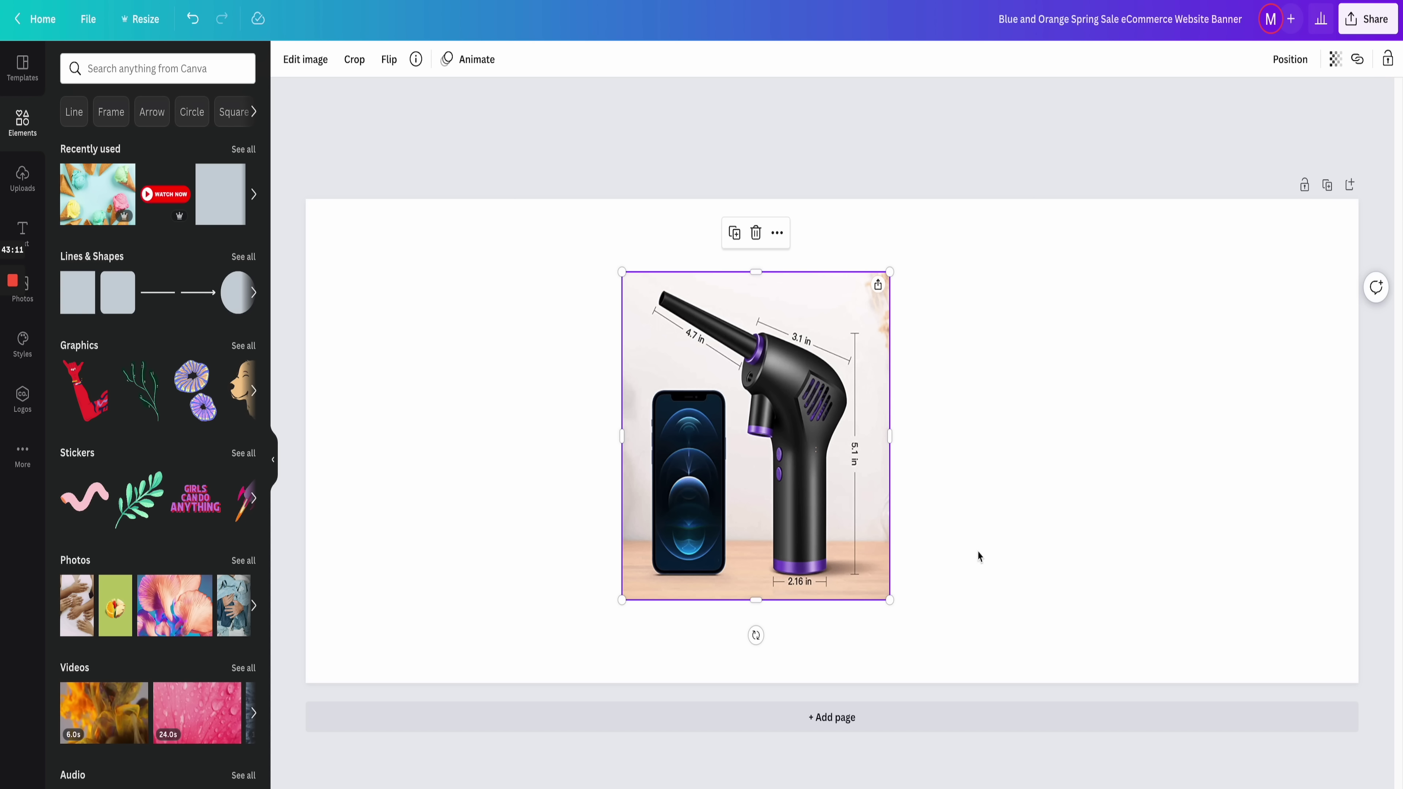
{"action": "left_click_drag", "start_coordinate": [749, 403], "coordinate": [855, 439]}
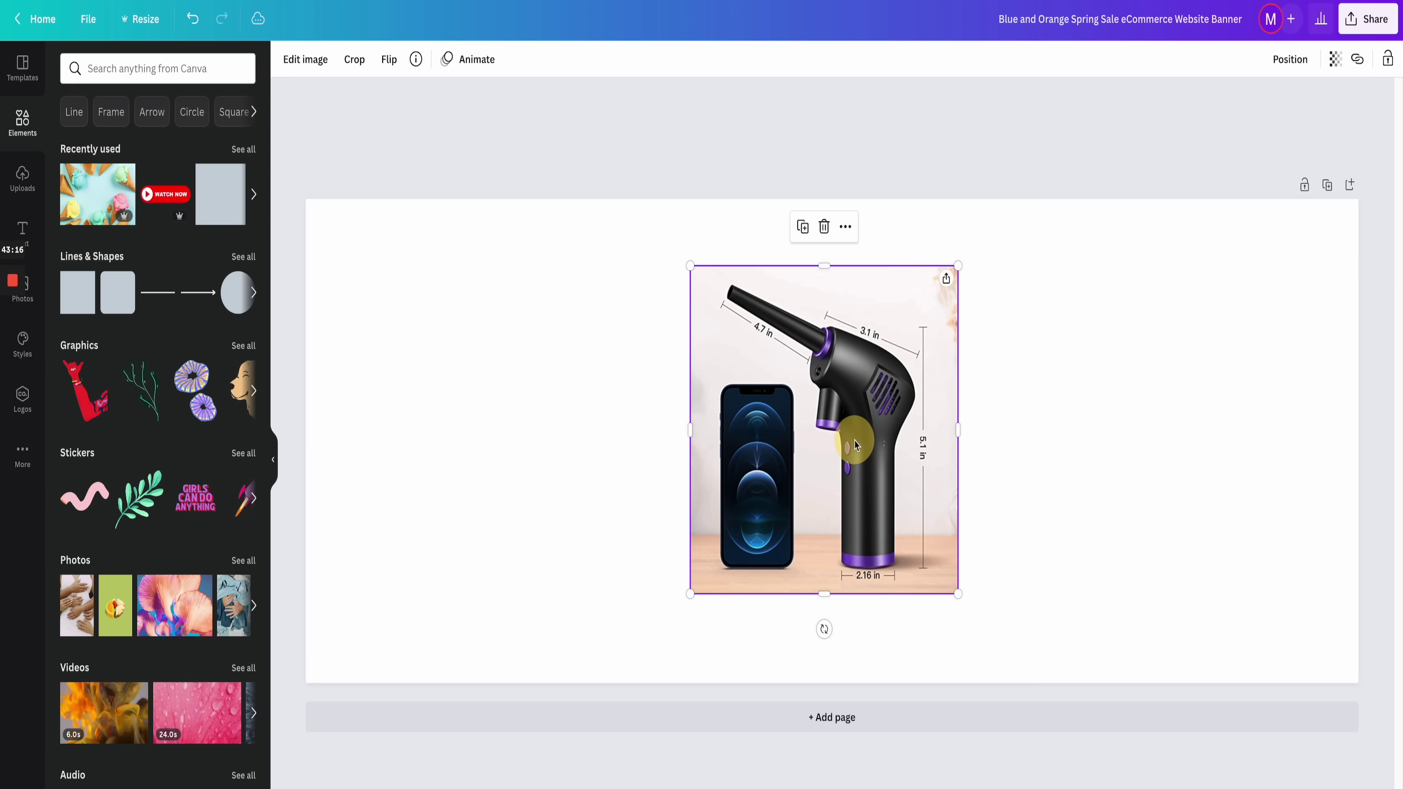
{"action": "left_click", "coordinate": [305, 59]}
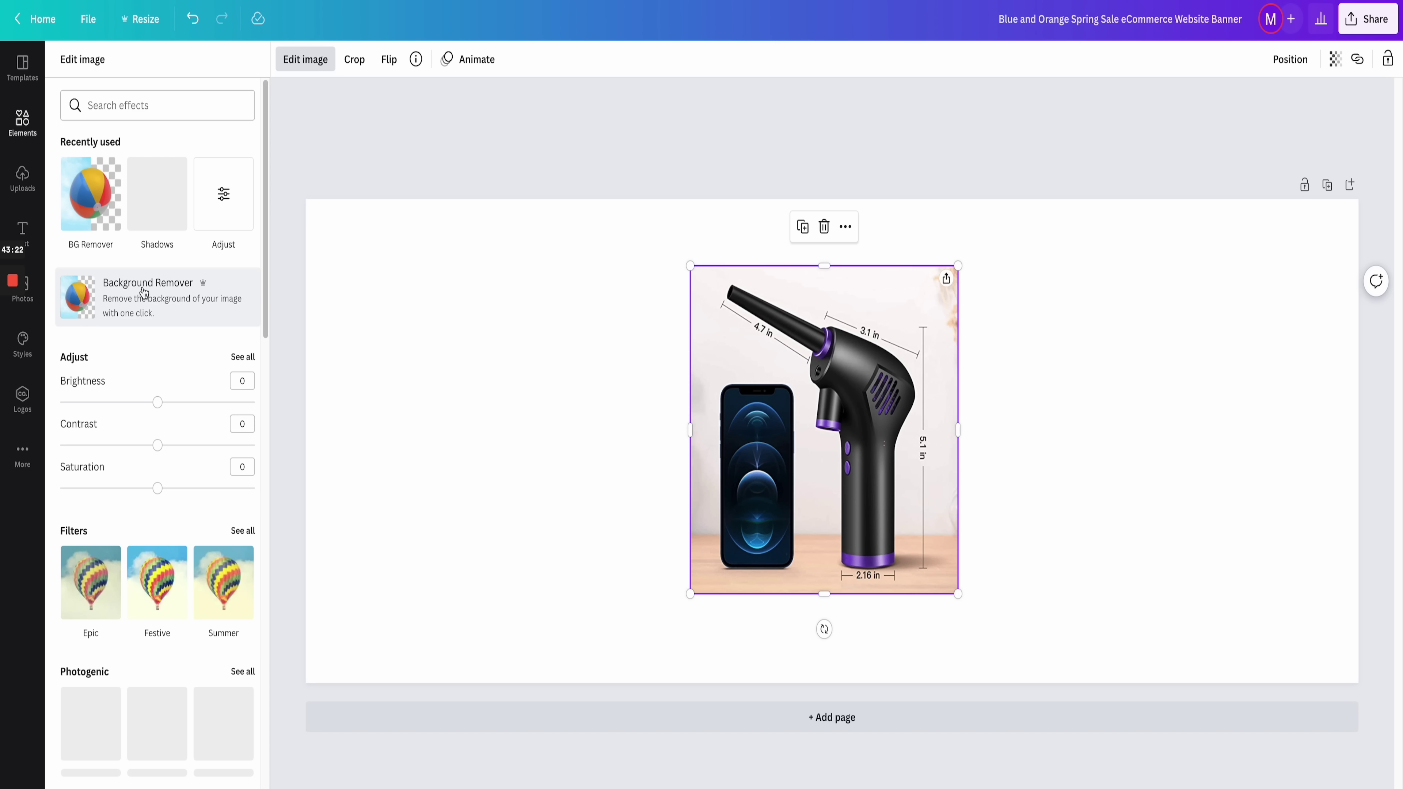
{"action": "left_click", "coordinate": [197, 312]}
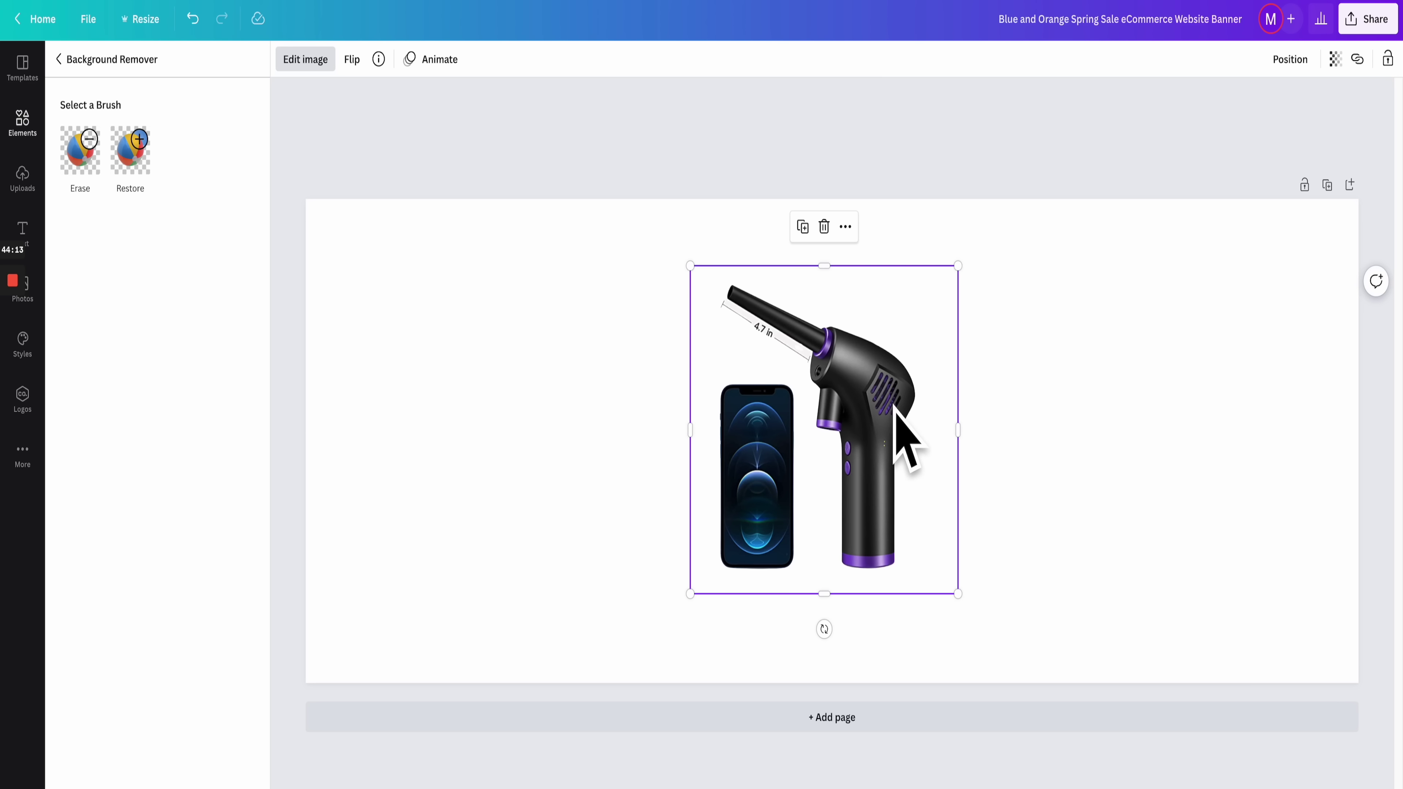
Step: Erase the phone and the 4.7 in dimension marking from the air duster image, adjusting the brush size as needed
{"action": "left_click", "coordinate": [86, 155]}
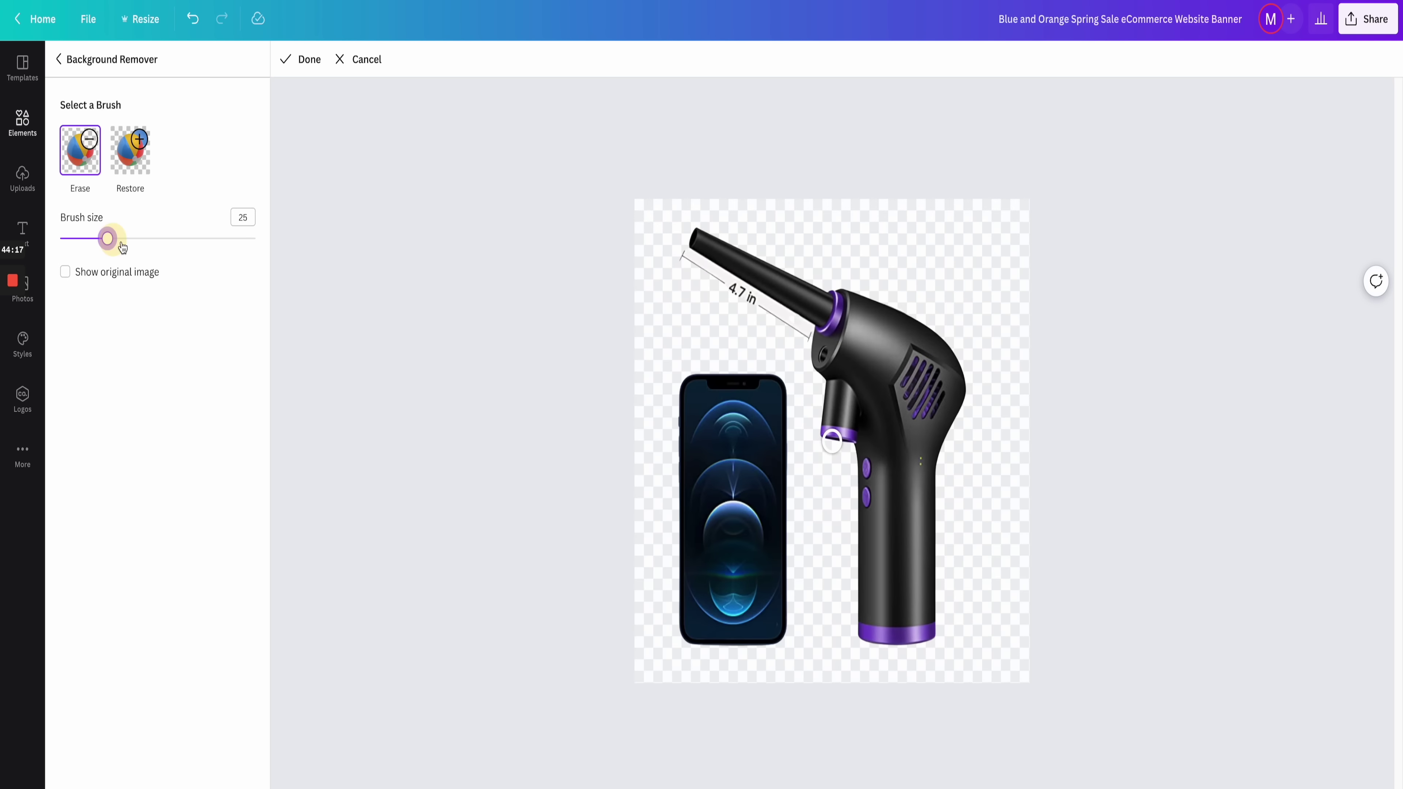
{"action": "left_click_drag", "start_coordinate": [122, 247], "coordinate": [169, 241]}
{"action": "mouse_move", "coordinate": [693, 486]}
{"action": "left_mouse_down"}
{"action": "mouse_move", "coordinate": [696, 595]}
{"action": "mouse_move", "coordinate": [684, 404]}
{"action": "mouse_move", "coordinate": [752, 401]}
{"action": "mouse_move", "coordinate": [758, 649]}
{"action": "mouse_move", "coordinate": [690, 583]}
{"action": "mouse_move", "coordinate": [767, 537]}
{"action": "mouse_move", "coordinate": [780, 463]}
{"action": "mouse_move", "coordinate": [745, 533]}
{"action": "mouse_move", "coordinate": [769, 597]}
{"action": "mouse_move", "coordinate": [664, 288]}
{"action": "mouse_move", "coordinate": [677, 276]}
{"action": "mouse_move", "coordinate": [745, 316]}
{"action": "left_mouse_up"}
{"action": "left_click_drag", "start_coordinate": [172, 243], "coordinate": [95, 238]}
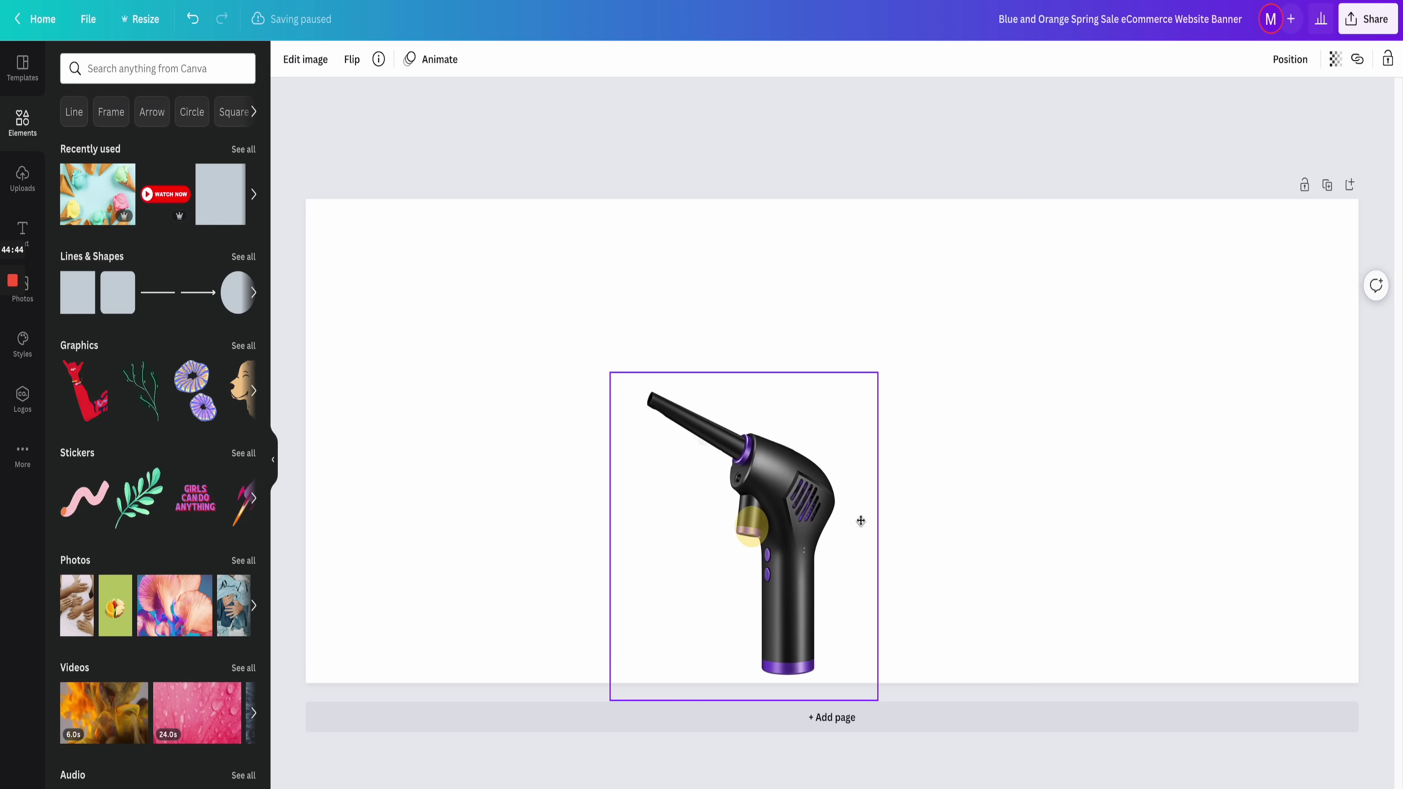
Step: Enlarge the cut-out air duster image to about the banner's full height and position it at the banner's right end
{"action": "left_click_drag", "start_coordinate": [858, 520], "coordinate": [881, 467]}
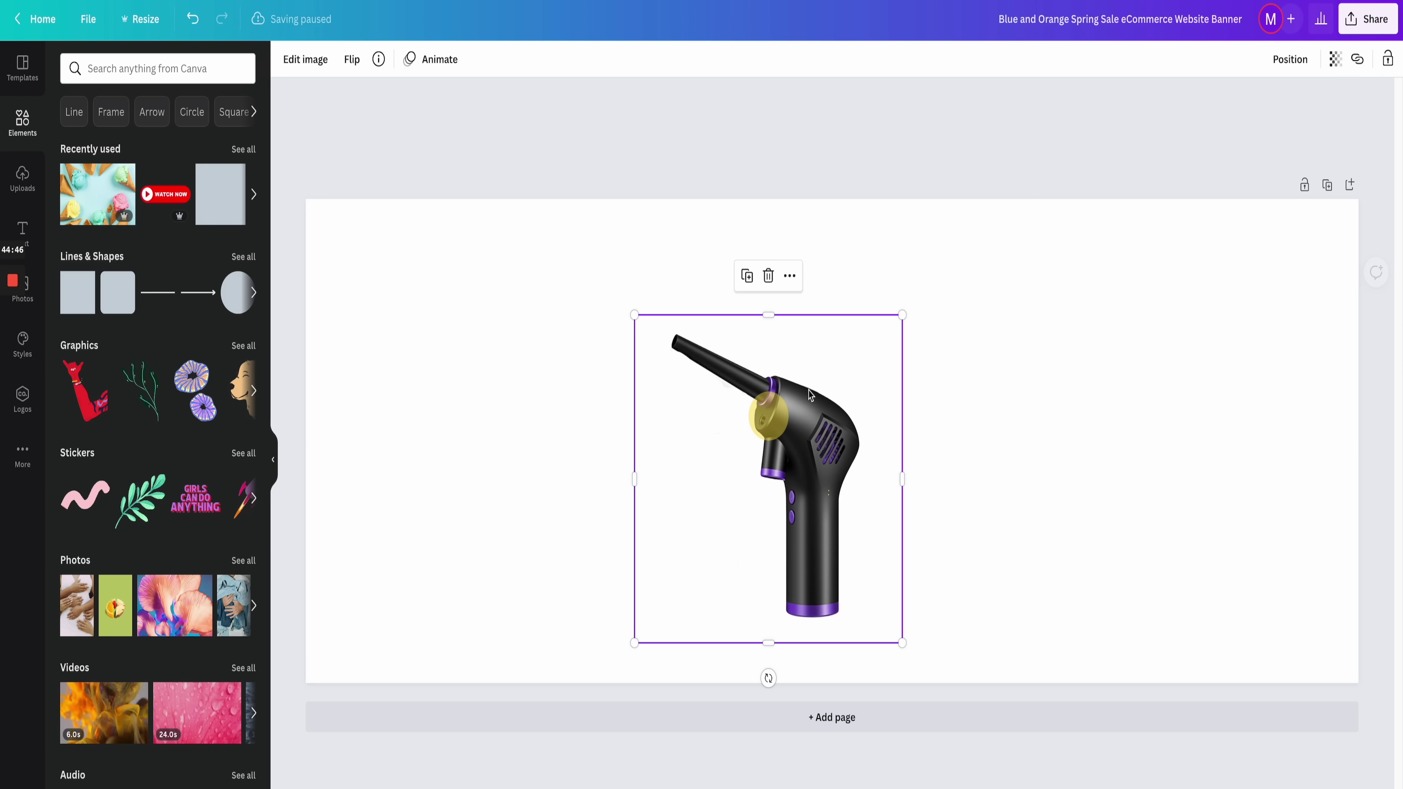
{"action": "left_click_drag", "start_coordinate": [901, 315], "coordinate": [1162, 213]}
{"action": "left_click_drag", "start_coordinate": [871, 385], "coordinate": [1179, 446]}
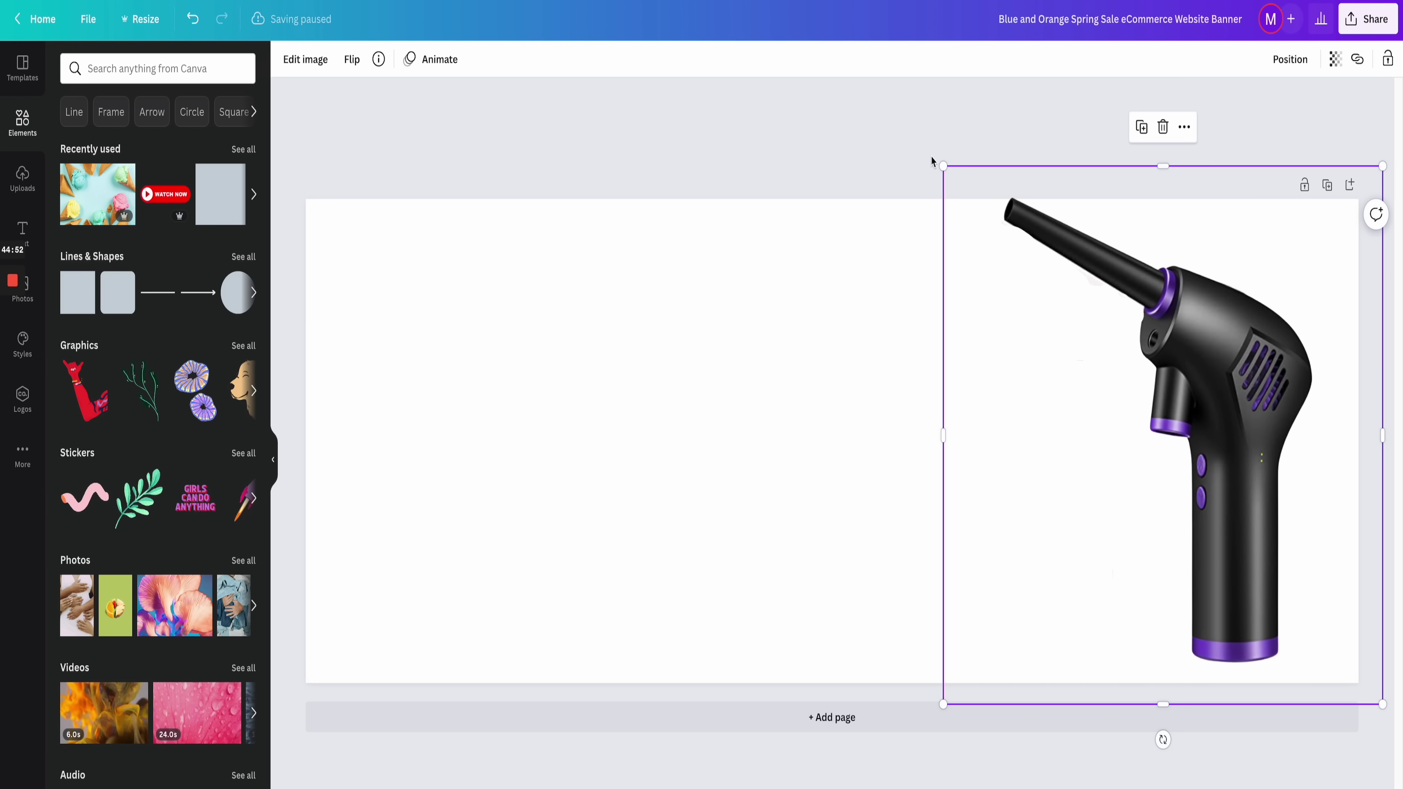
Step: Fine-tune the air duster image's size and position so the product fits within the banner's right end
{"action": "left_click_drag", "start_coordinate": [945, 174], "coordinate": [905, 174]}
{"action": "left_click_drag", "start_coordinate": [1145, 350], "coordinate": [1159, 370]}
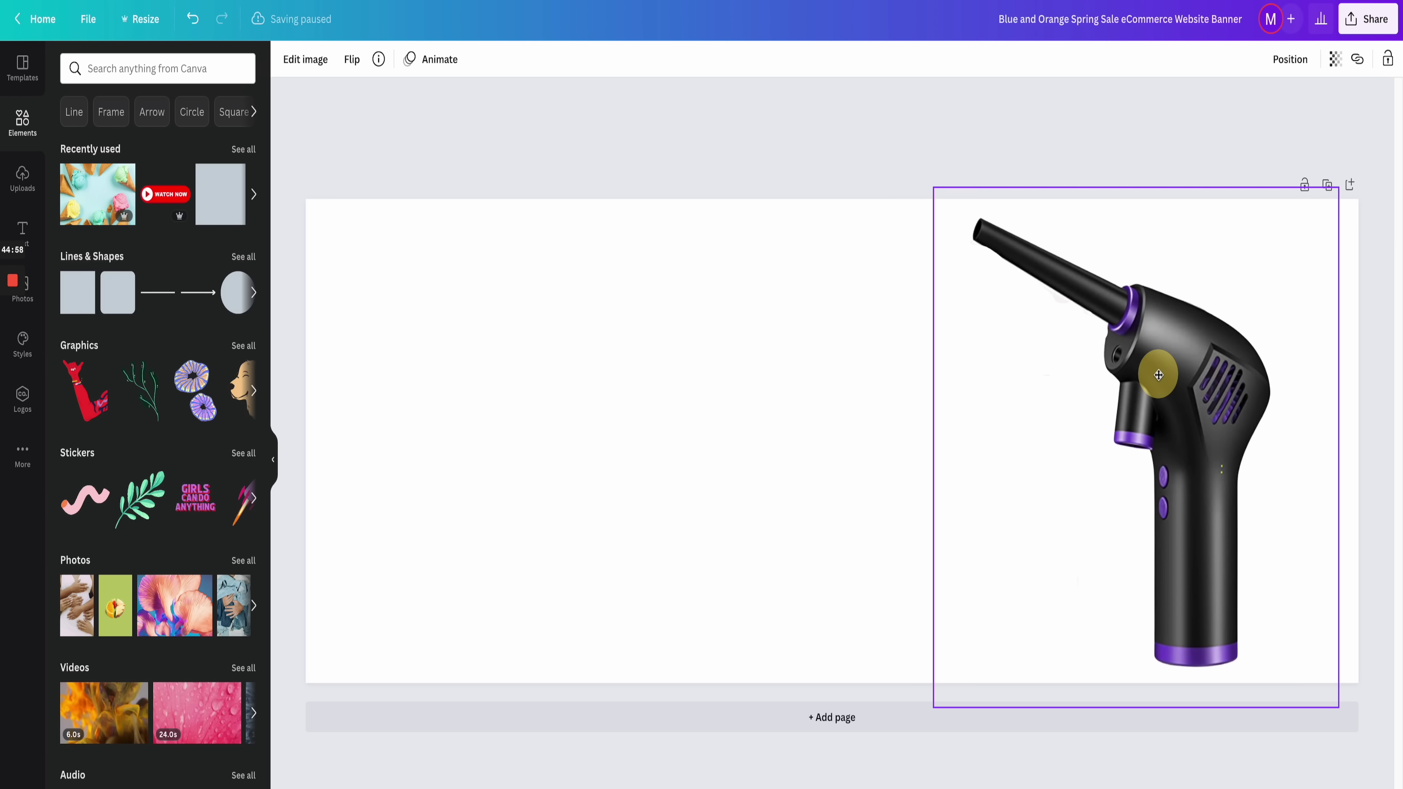
{"action": "left_click", "coordinate": [645, 369]}
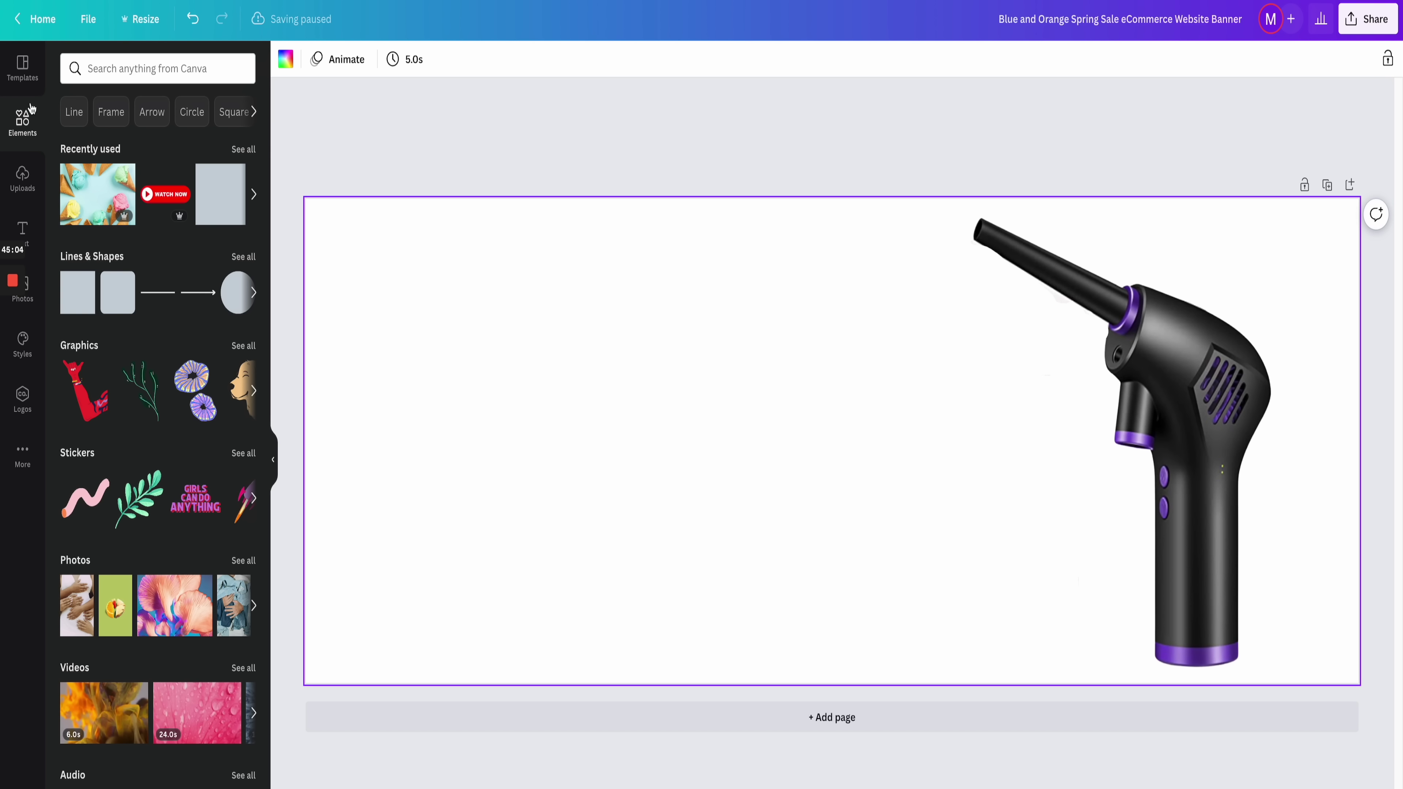
Step: Add a heading text box in the blank area to the left of the air duster
{"action": "left_click", "coordinate": [23, 228]}
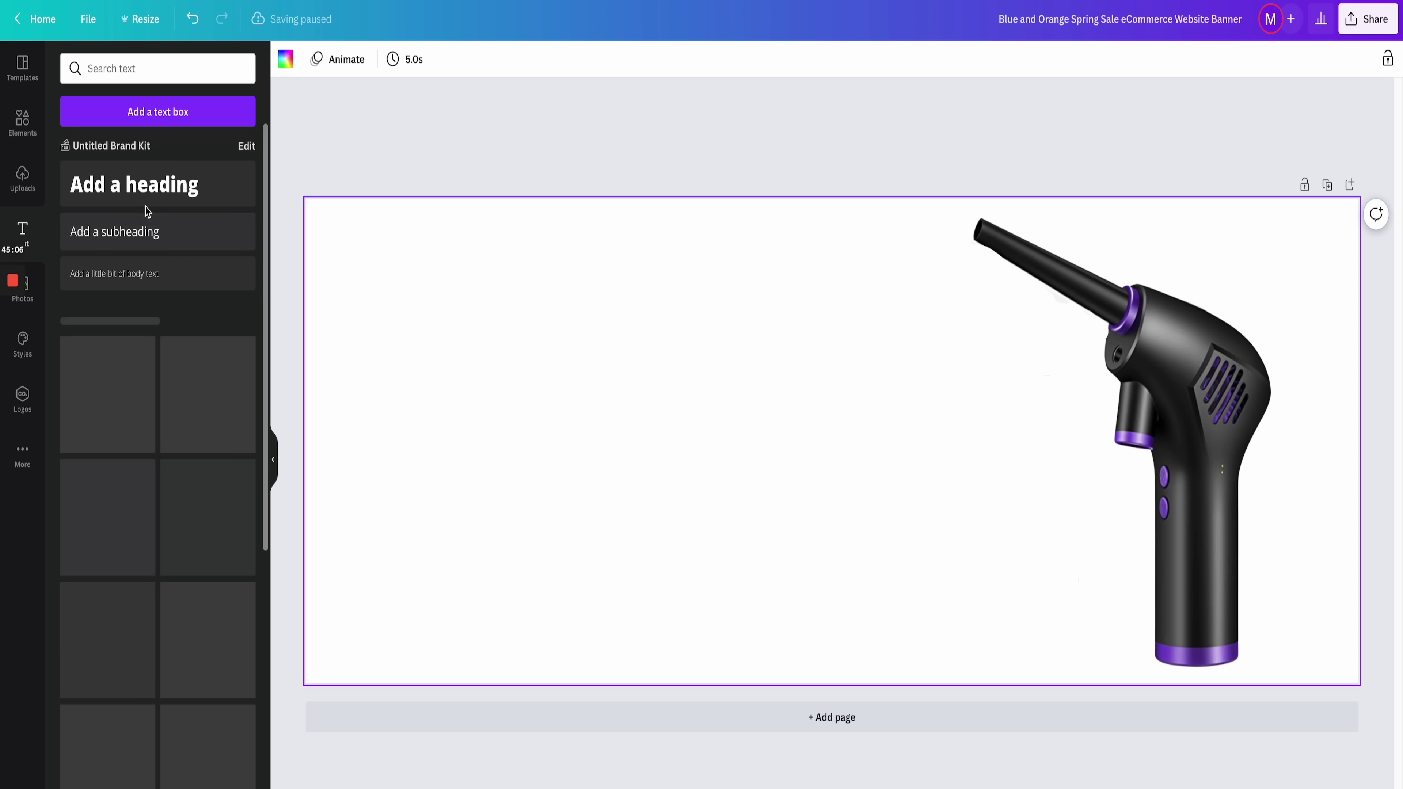
{"action": "left_click_drag", "start_coordinate": [128, 182], "coordinate": [492, 422]}
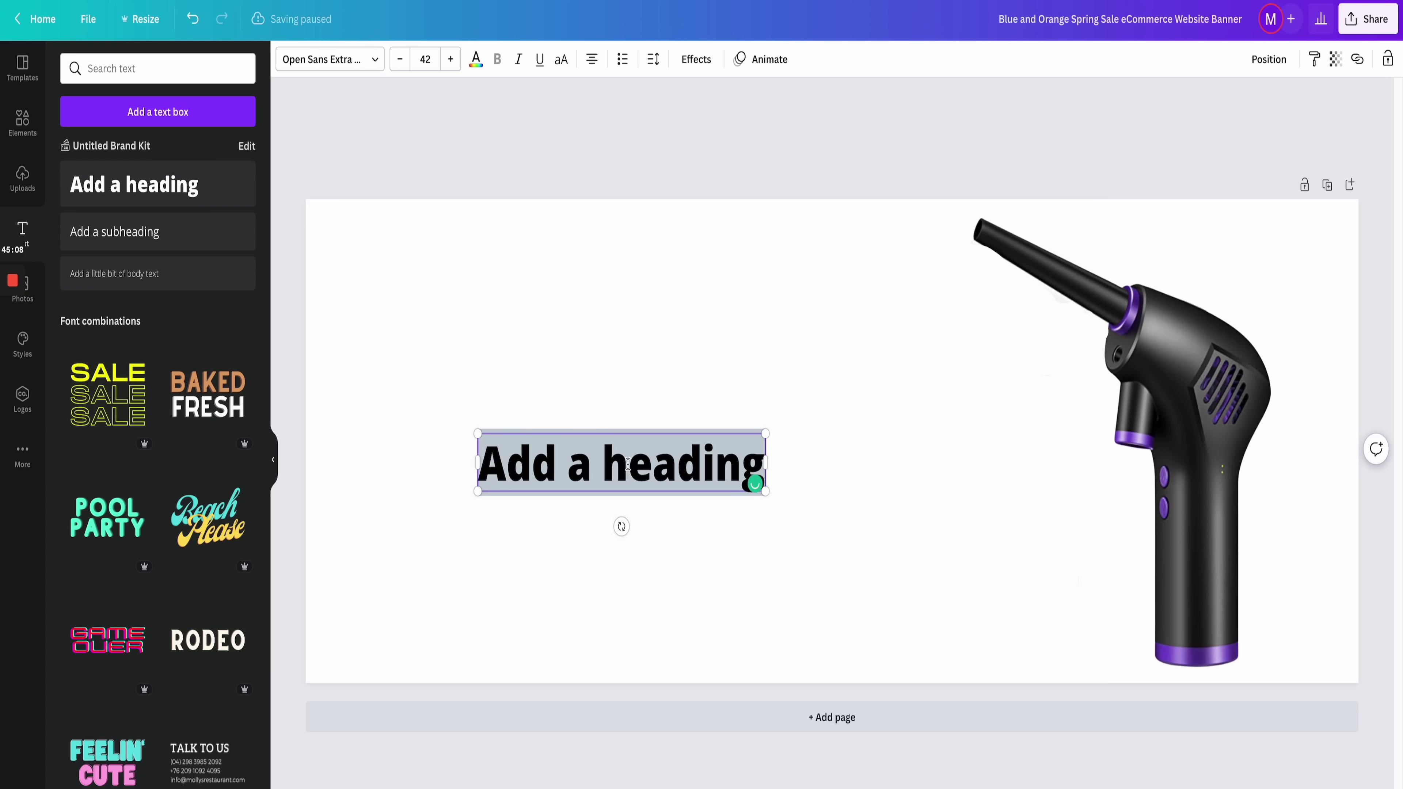
{"action": "left_click", "coordinate": [641, 280]}
Step: Switch to the Shopify theme editor, examine the slide's heading, subheading and Buy now button, and return to Canva
{"action": "key", "text": "ctrl+Tab"}
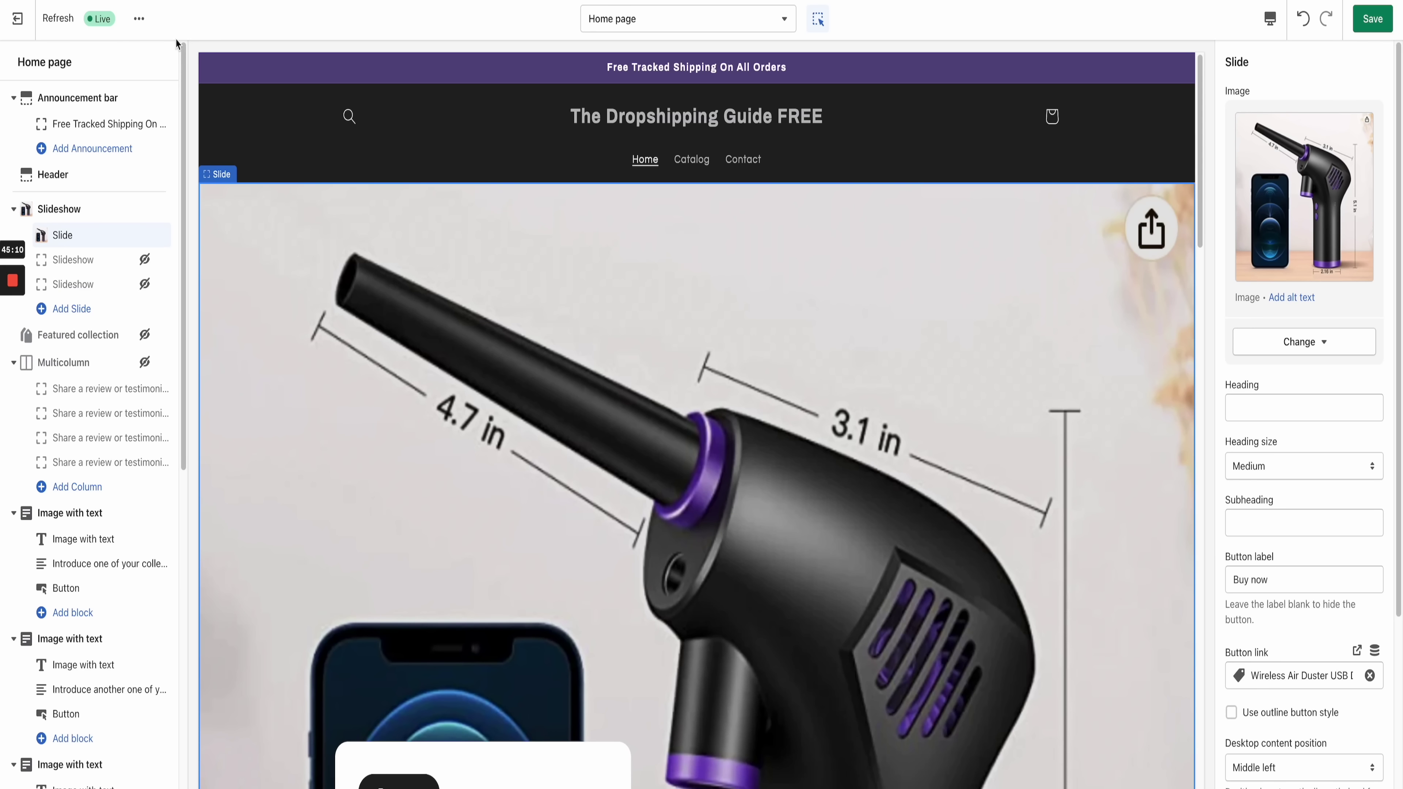
{"action": "scroll", "coordinate": [712, 409], "scroll_direction": "down", "scroll_amount": 2}
{"action": "left_click", "coordinate": [1287, 411]}
{"action": "left_click", "coordinate": [1262, 537]}
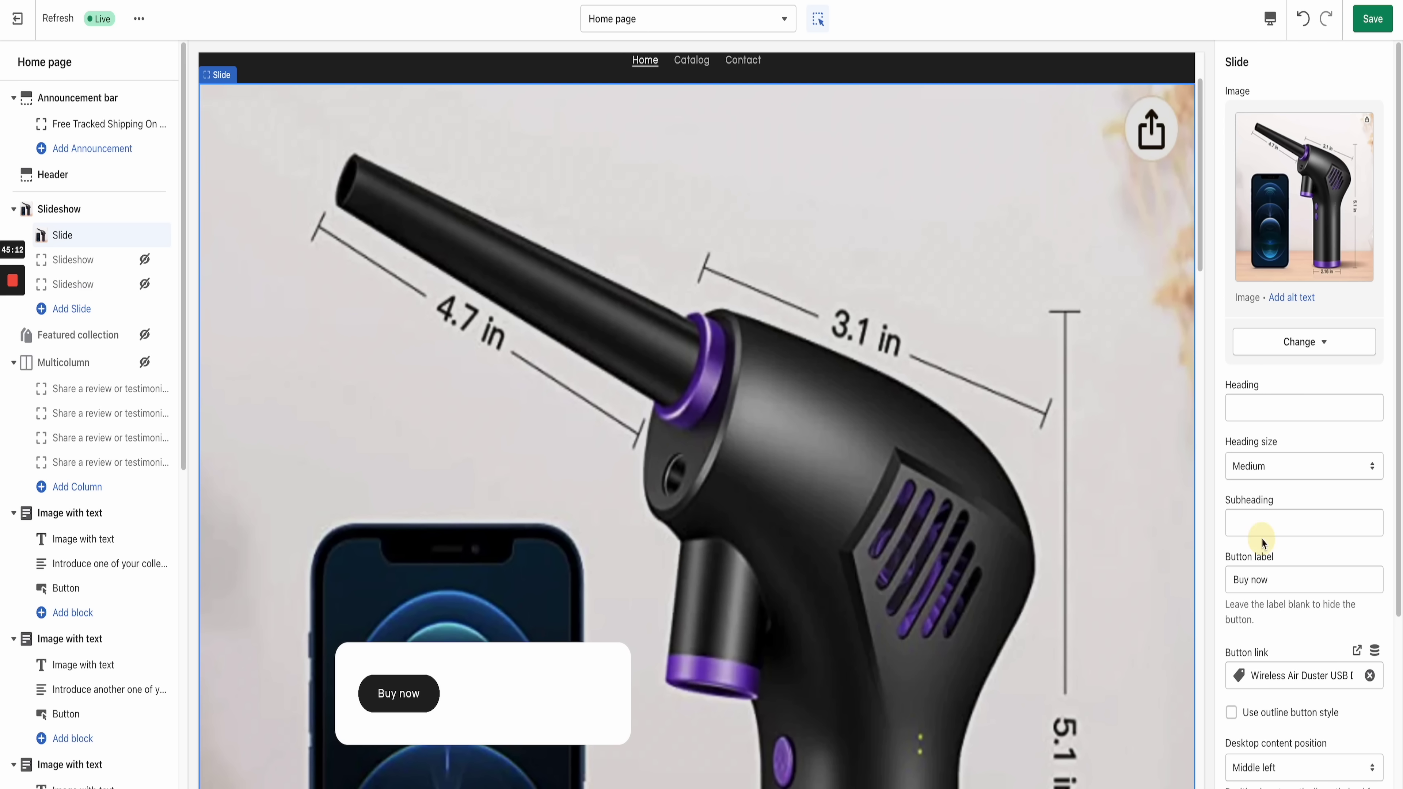
{"action": "key", "text": "ctrl+Tab"}
Step: Replace the banner heading's placeholder text with "Air dust cordless cleaner"
{"action": "left_click", "coordinate": [617, 476]}
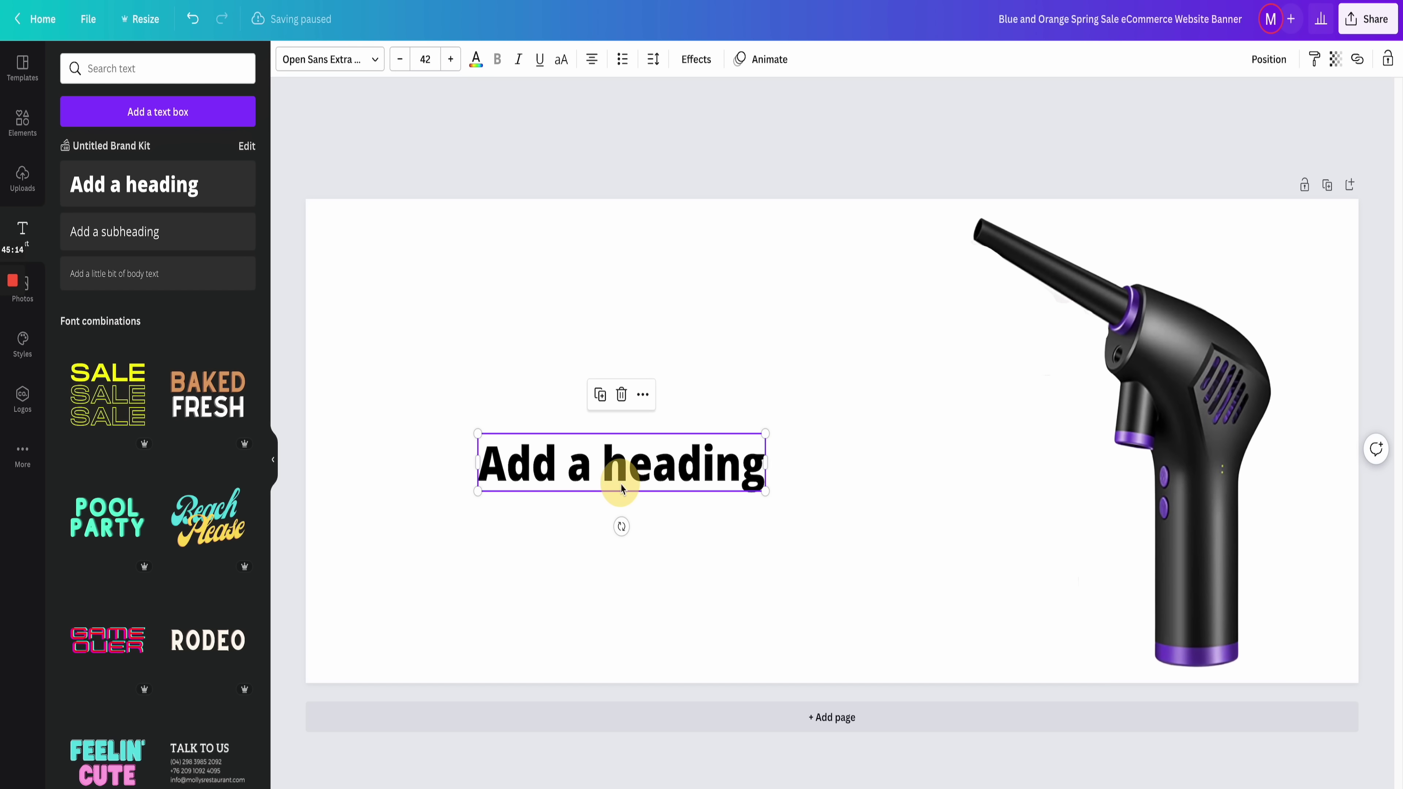
{"action": "double_click", "coordinate": [610, 467]}
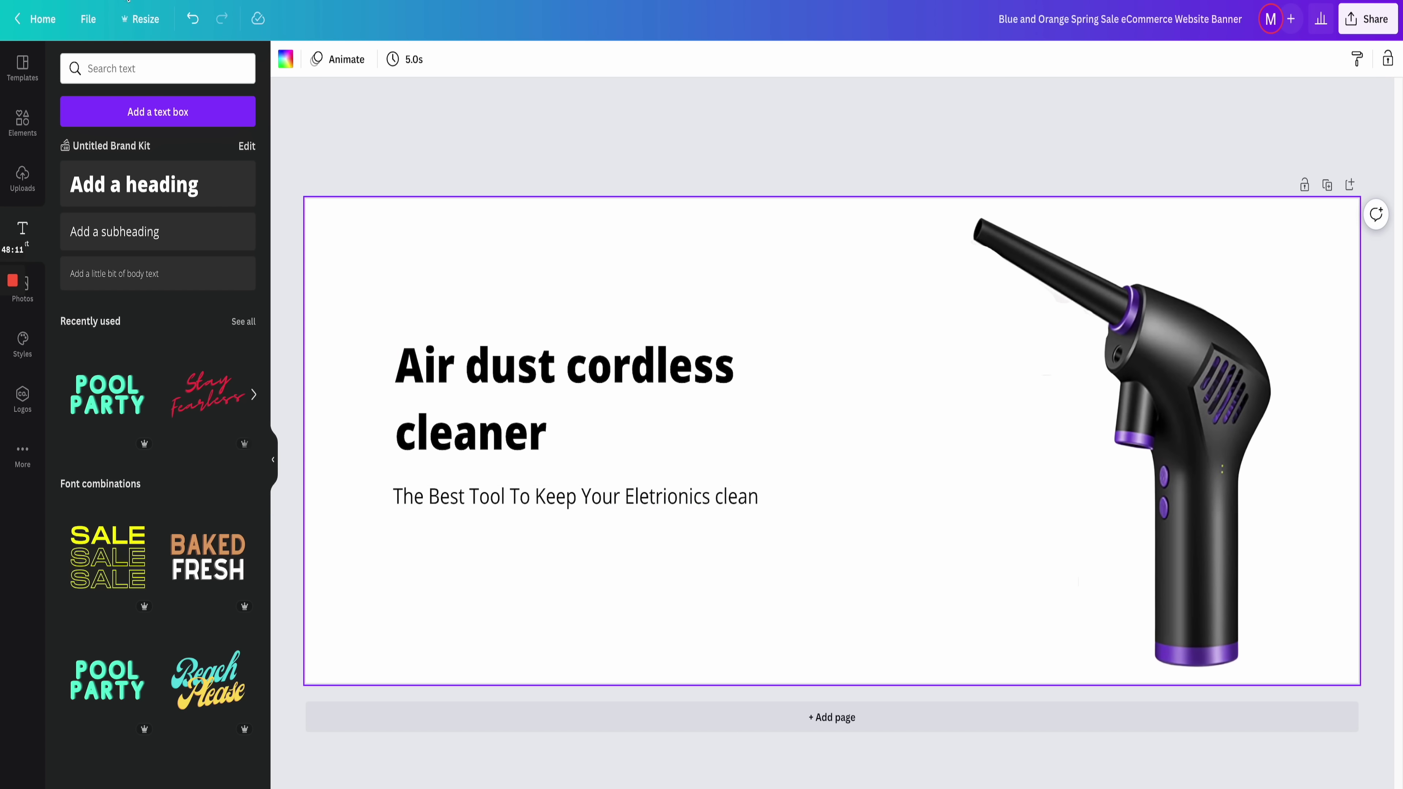
Step: Switch to the Shopify theme editor and open the theme's typography settings
{"action": "key", "text": "ctrl+Tab"}
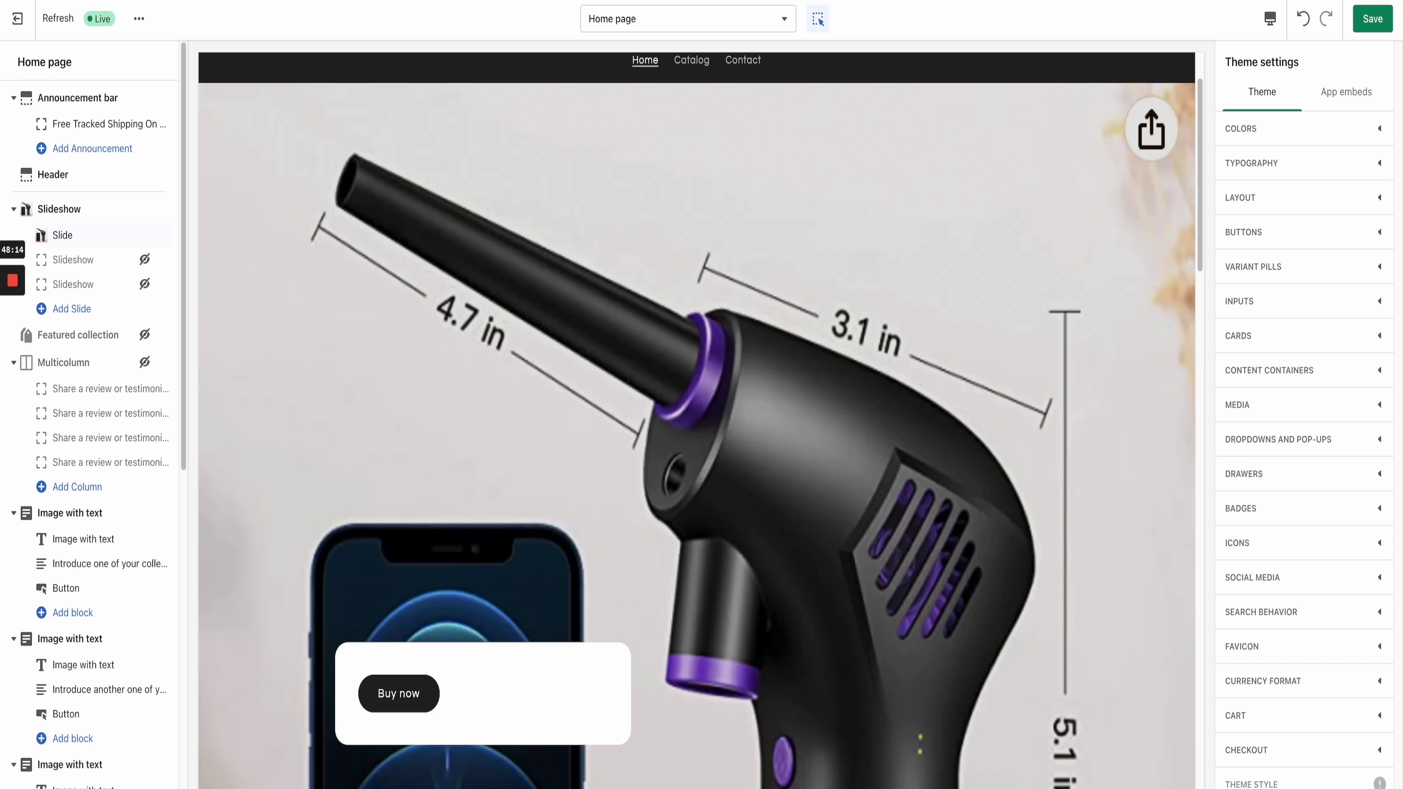
{"action": "left_click", "coordinate": [1269, 169]}
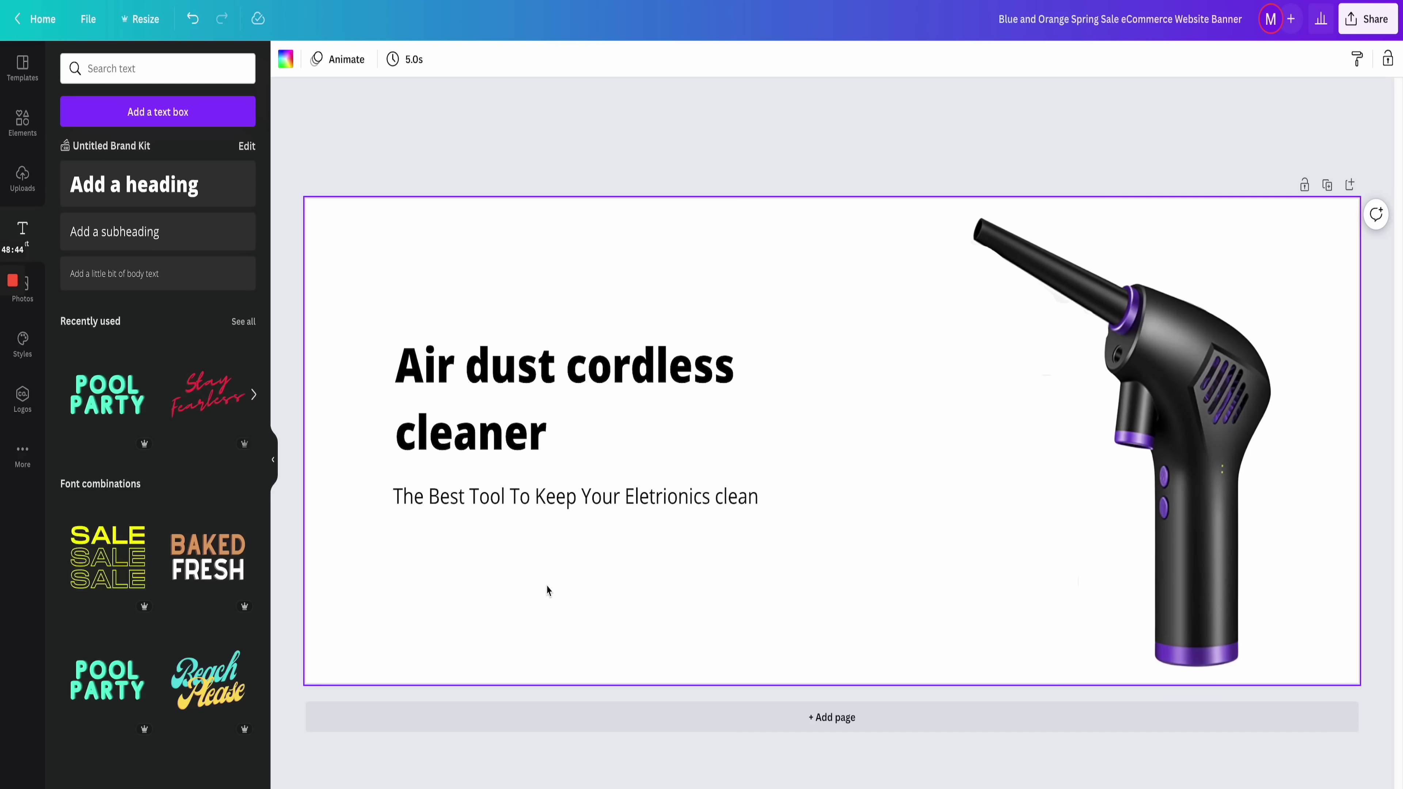
Step: Add a black square to the Canva banner, then rotate, enlarge and place it to form a triangle across the upper-left corner
{"action": "left_click", "coordinate": [31, 132]}
{"action": "left_click_drag", "start_coordinate": [85, 193], "coordinate": [450, 299]}
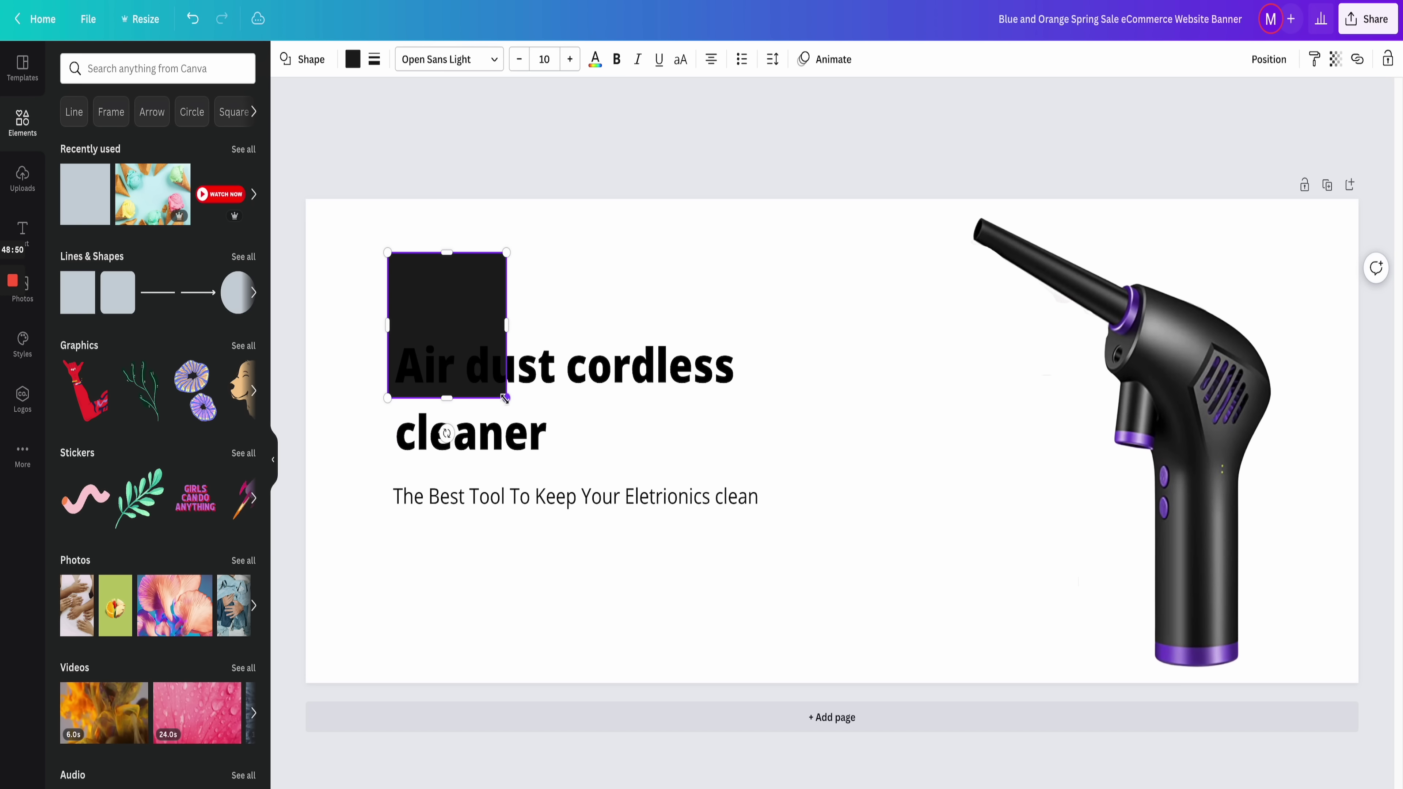
{"action": "left_click_drag", "start_coordinate": [446, 433], "coordinate": [494, 450]}
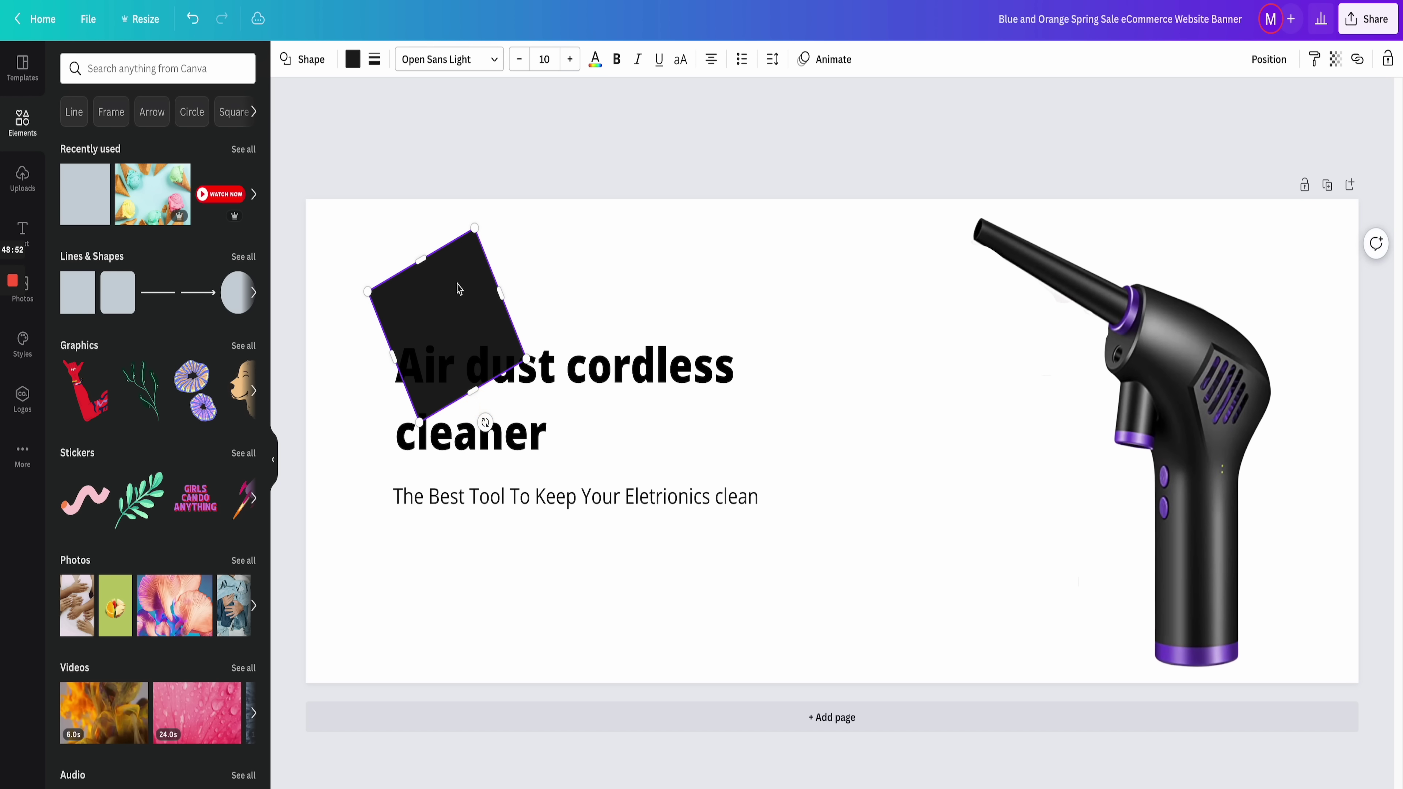
{"action": "left_click_drag", "start_coordinate": [458, 289], "coordinate": [316, 125]}
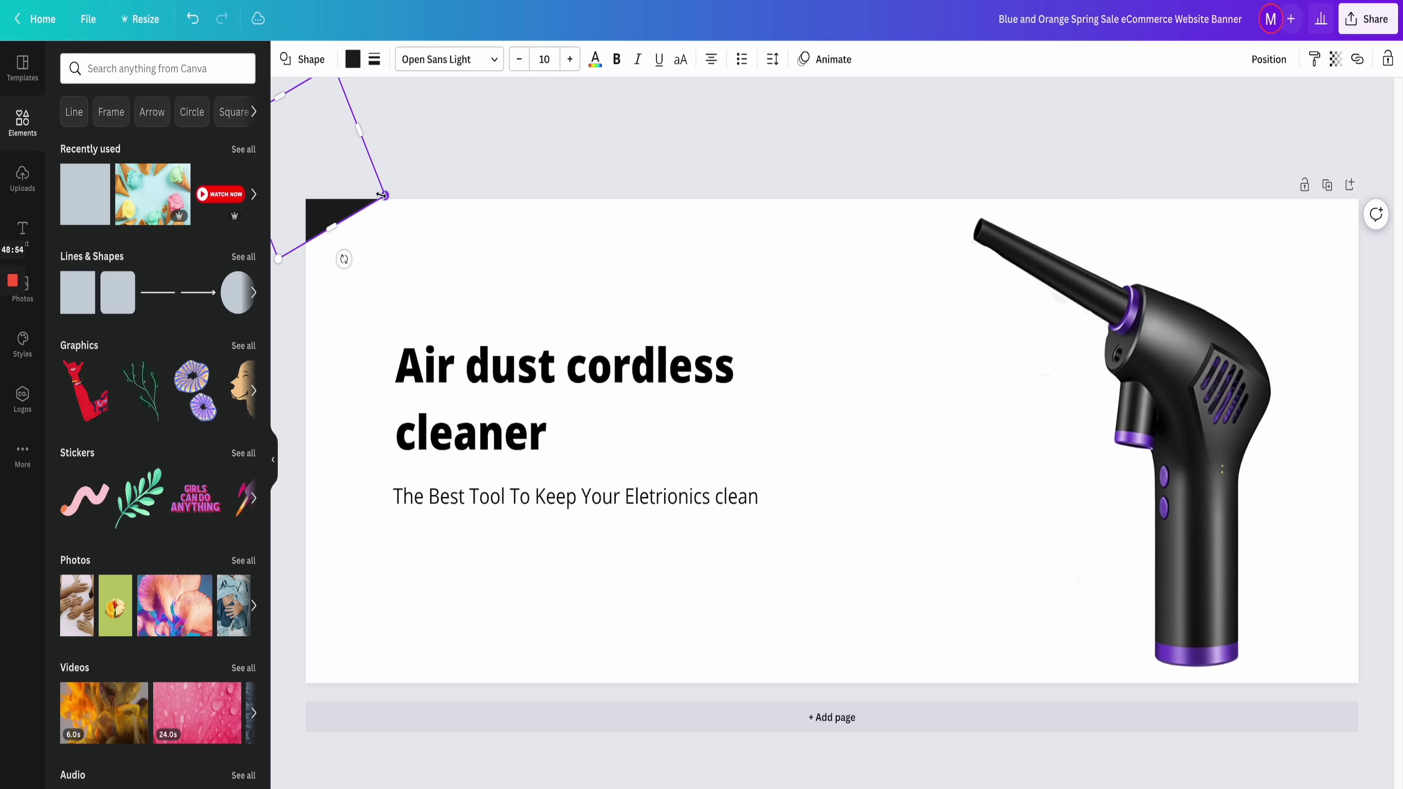
{"action": "mouse_move", "coordinate": [381, 194]}
{"action": "left_mouse_down"}
{"action": "mouse_move", "coordinate": [617, 291]}
{"action": "mouse_move", "coordinate": [370, 197]}
{"action": "left_mouse_up"}
{"action": "left_click_drag", "start_coordinate": [351, 300], "coordinate": [360, 225]}
Step: Fill the banner's corner shape with violet from the default colors
{"action": "left_click", "coordinate": [352, 59]}
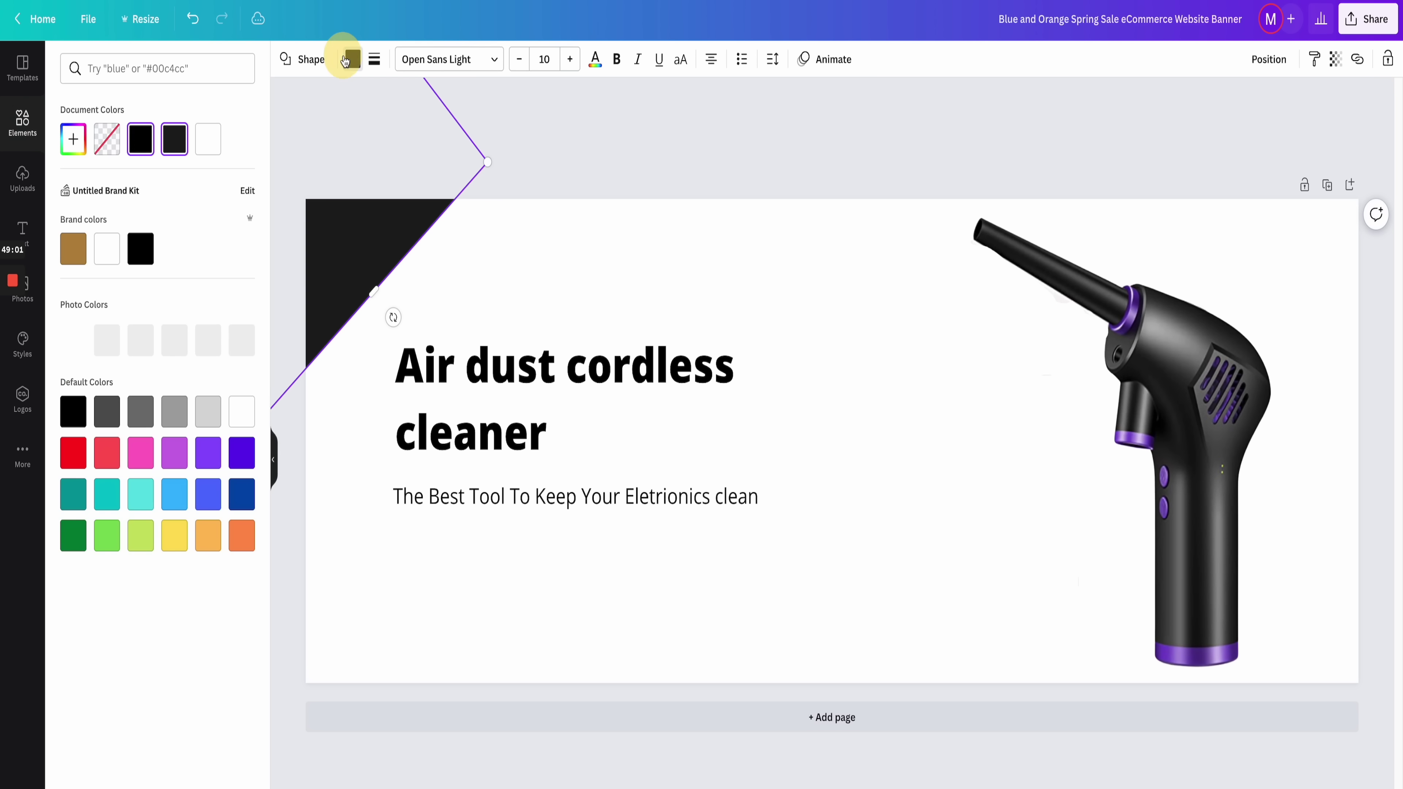
{"action": "left_click", "coordinate": [207, 451]}
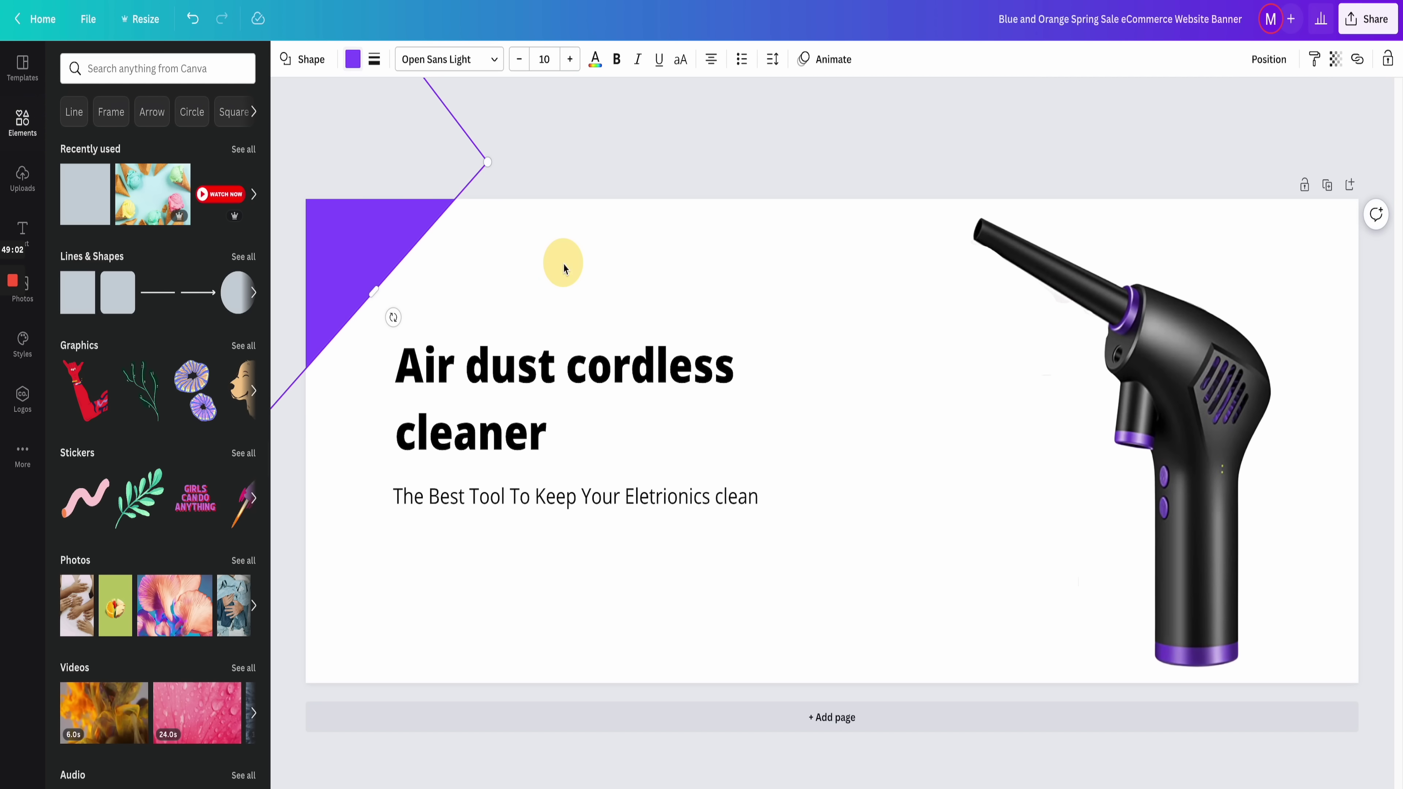
{"action": "left_click", "coordinate": [536, 271]}
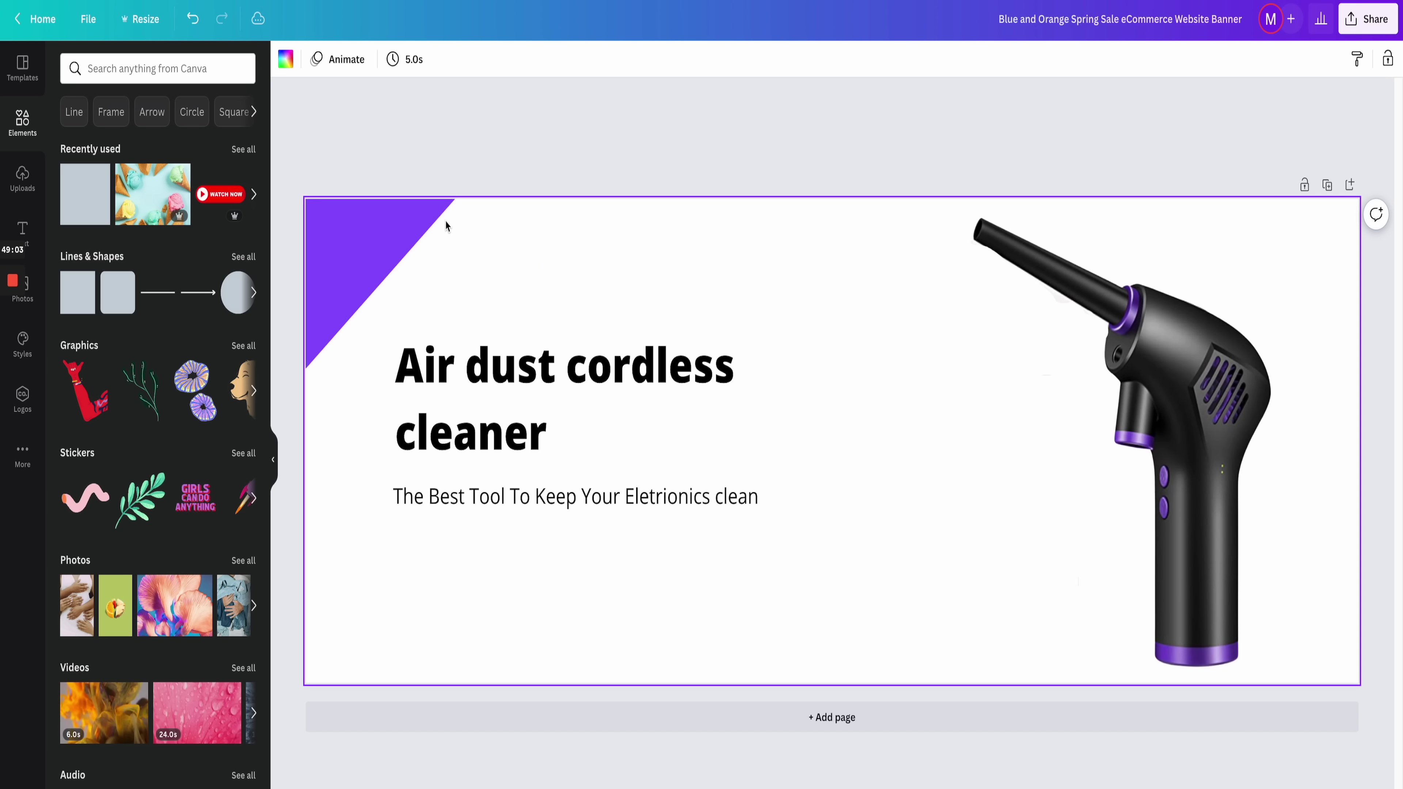
Step: Place a copy of the violet corner shape over the banner's lower-right corner as a smaller triangle
{"action": "left_click", "coordinate": [370, 250]}
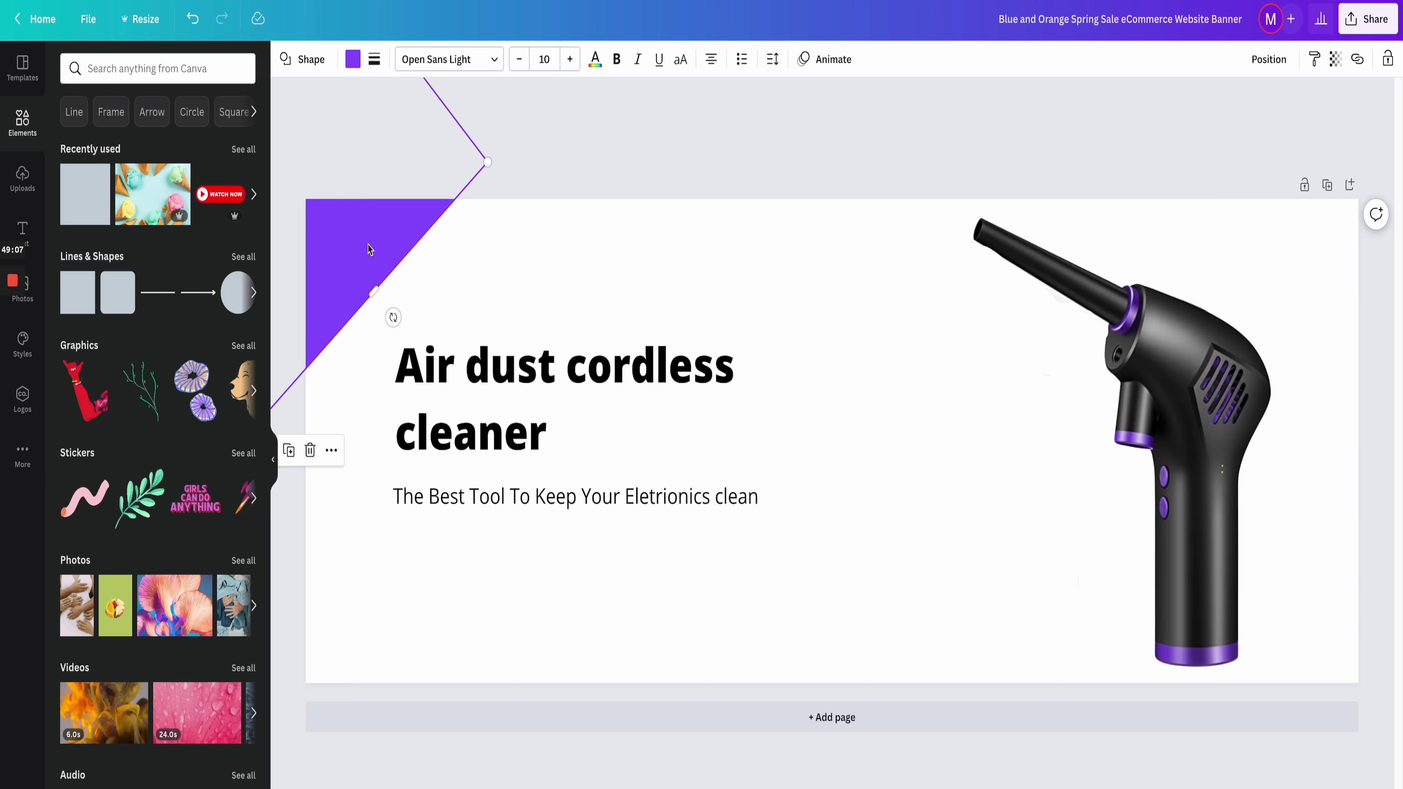
{"action": "left_click_drag", "start_coordinate": [370, 250], "coordinate": [1342, 675]}
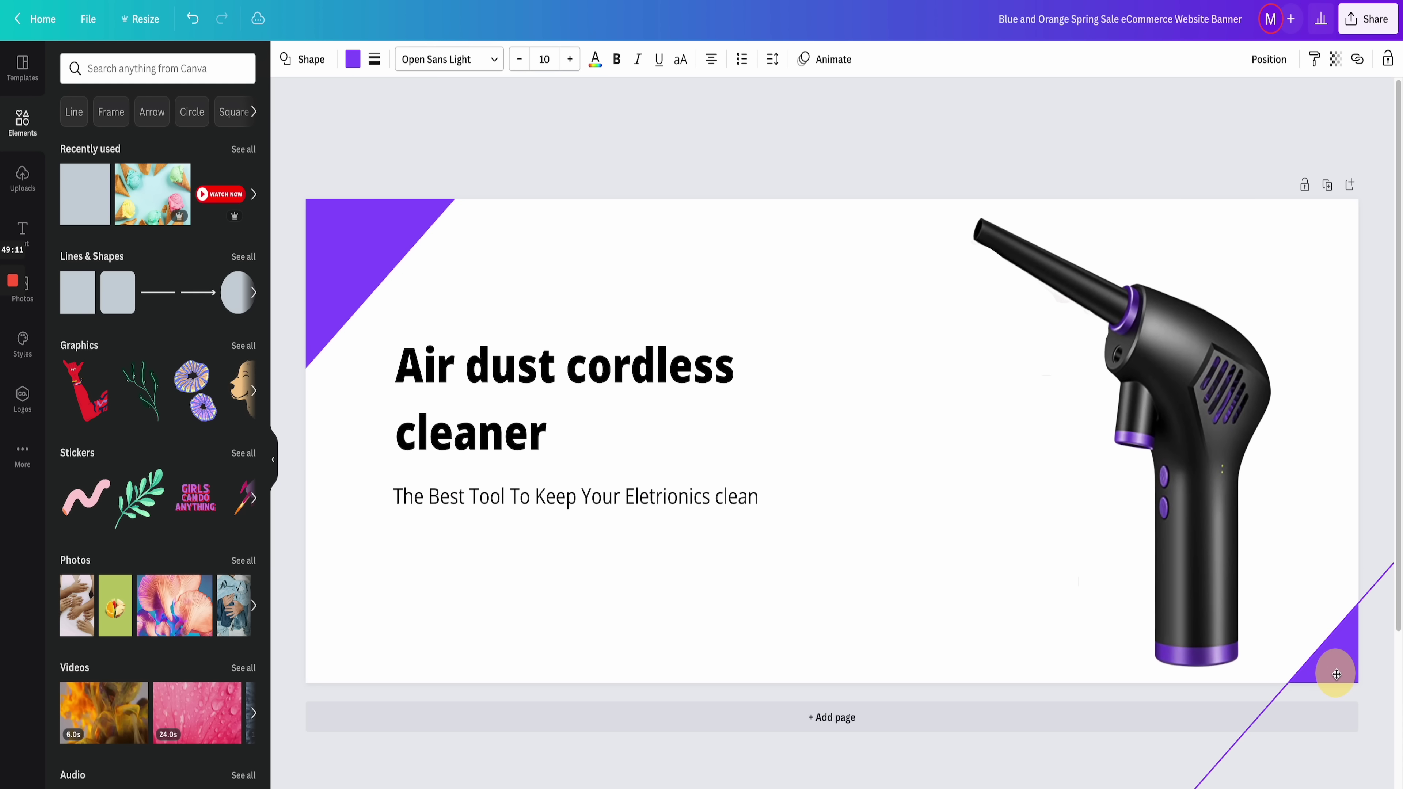
{"action": "left_click", "coordinate": [967, 740]}
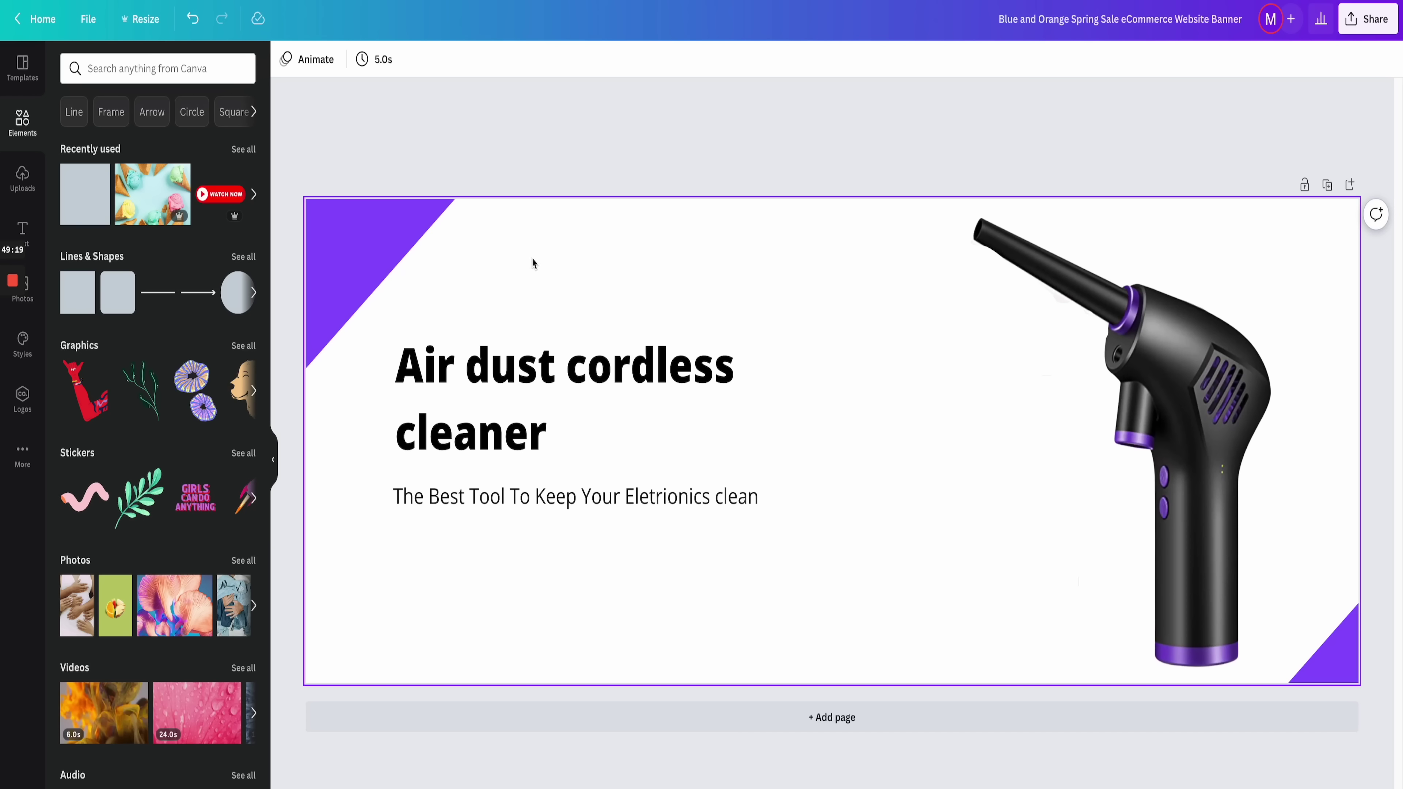
{"action": "left_click", "coordinate": [673, 246]}
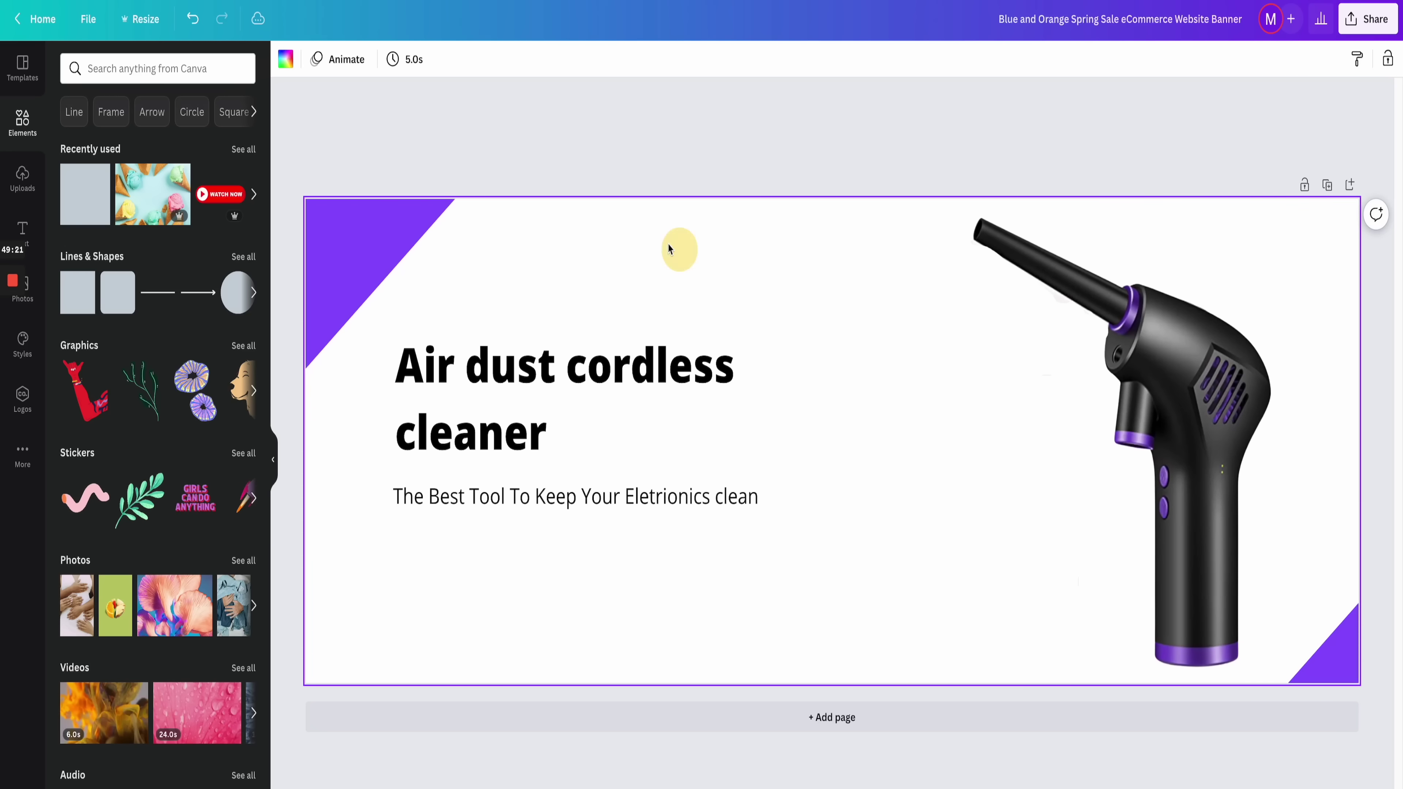
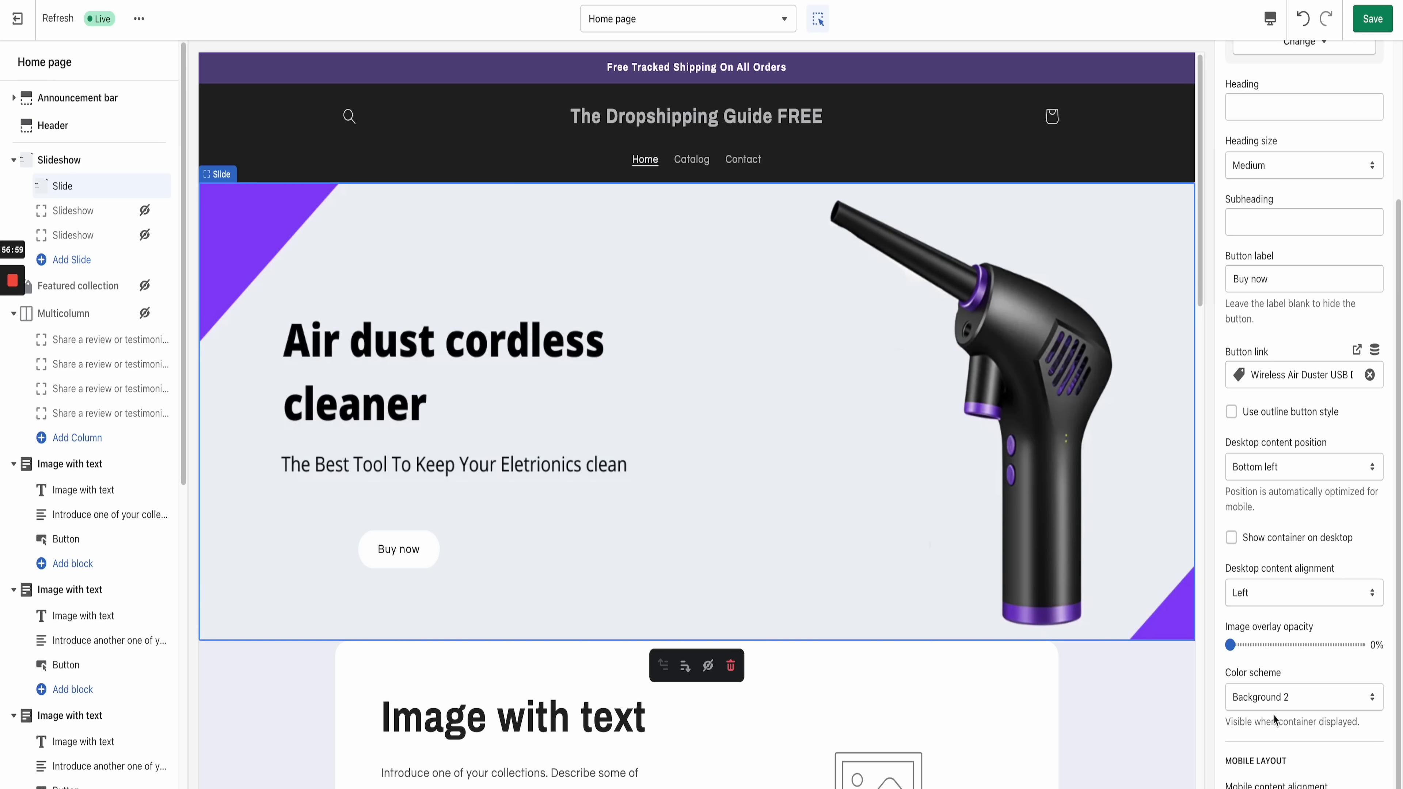
Step: Open the color scheme options of the slide in the Shopify home page slideshow
{"action": "left_click", "coordinate": [1270, 699]}
{"action": "scroll", "coordinate": [815, 376], "scroll_direction": "down", "scroll_amount": 10}
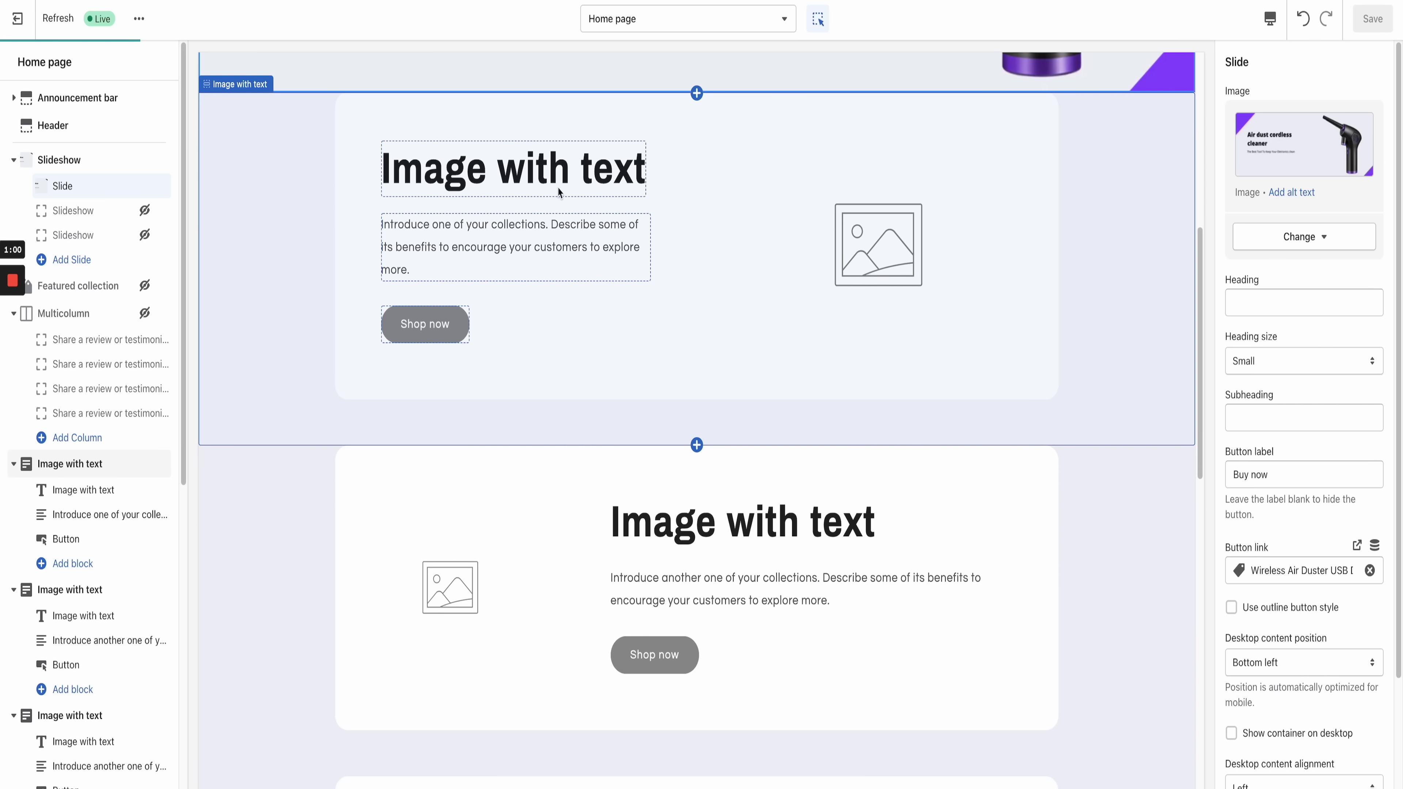
Step: Hide the fourth Image with text section, just above the email signup, on the home page
{"action": "scroll", "coordinate": [760, 409], "scroll_direction": "down", "scroll_amount": 4}
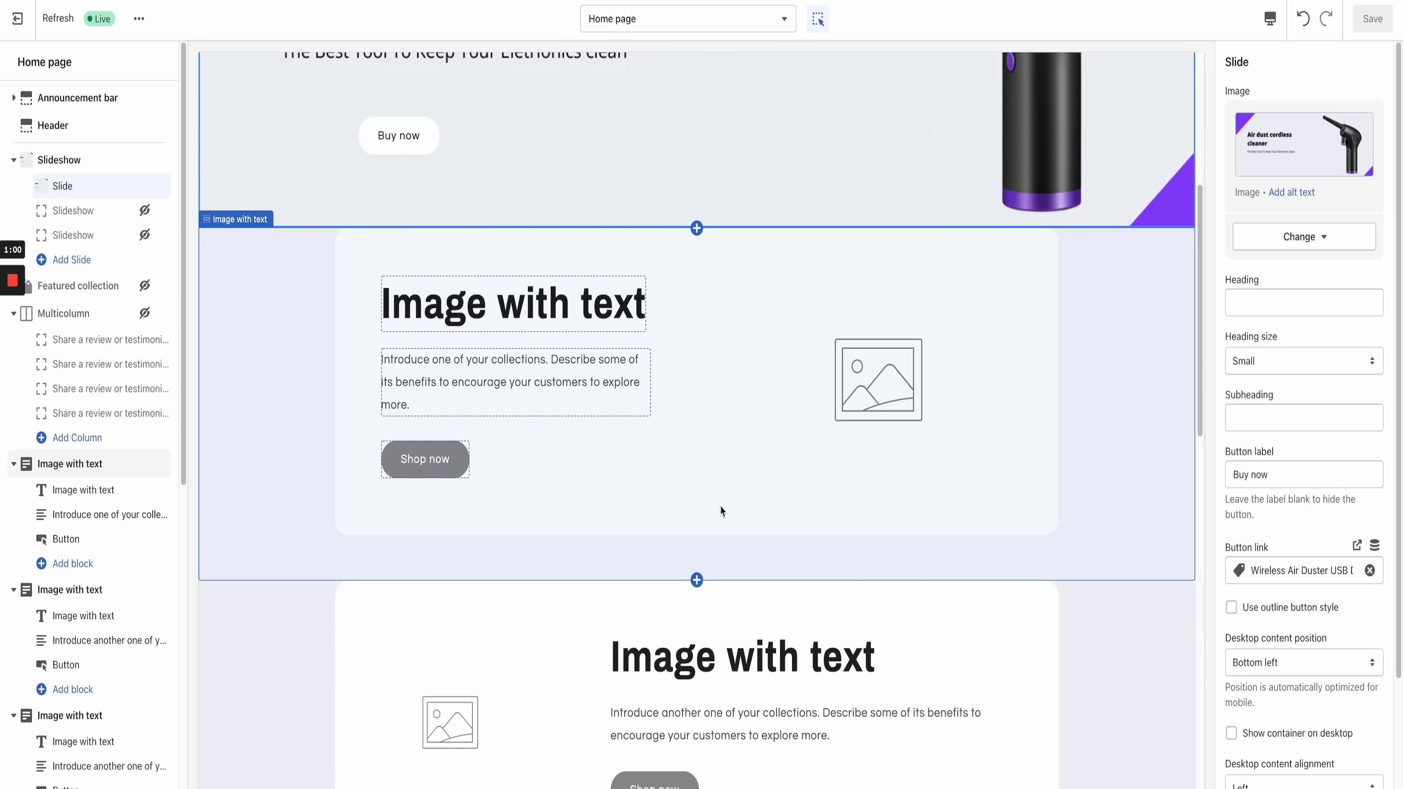
{"action": "scroll", "coordinate": [723, 511], "scroll_direction": "down", "scroll_amount": 2}
{"action": "scroll", "coordinate": [84, 392], "scroll_direction": "down", "scroll_amount": 4}
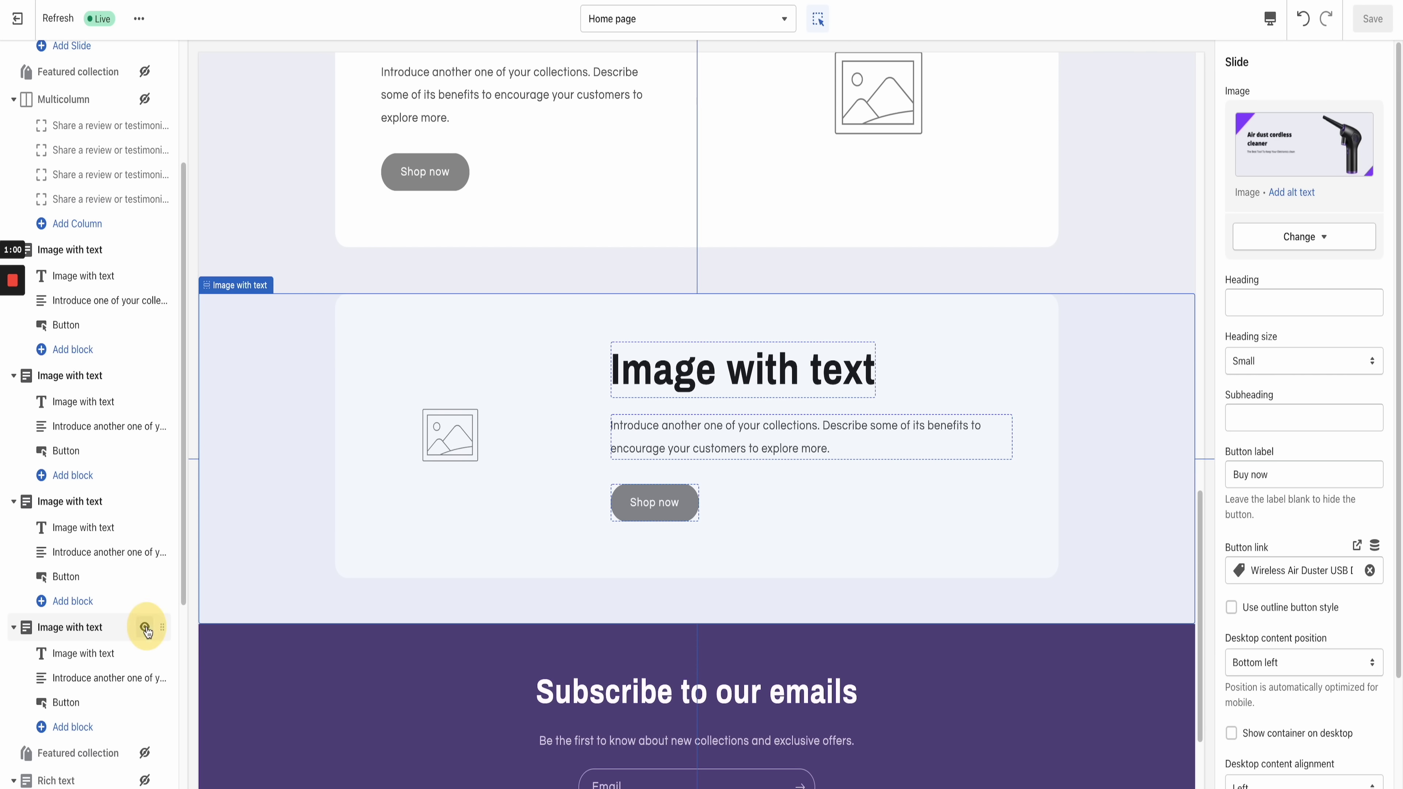
{"action": "left_click", "coordinate": [145, 628]}
Step: Give the first Image with text section the air duster collage picture showing uses such as camera, keyboard, computer and printer
{"action": "scroll", "coordinate": [406, 455], "scroll_direction": "up", "scroll_amount": 3}
{"action": "scroll", "coordinate": [406, 455], "scroll_direction": "up", "scroll_amount": 5}
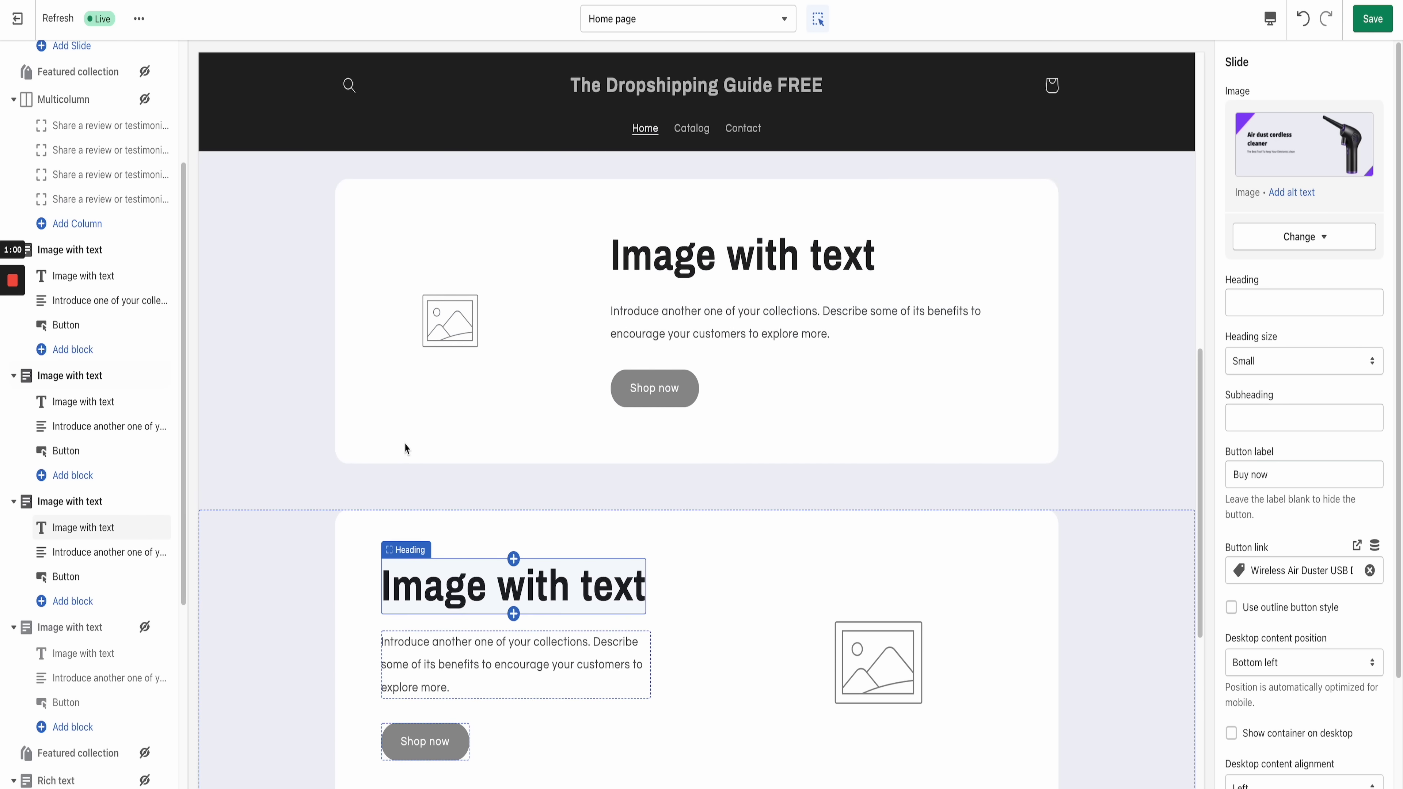
{"action": "scroll", "coordinate": [356, 526], "scroll_direction": "up", "scroll_amount": 2}
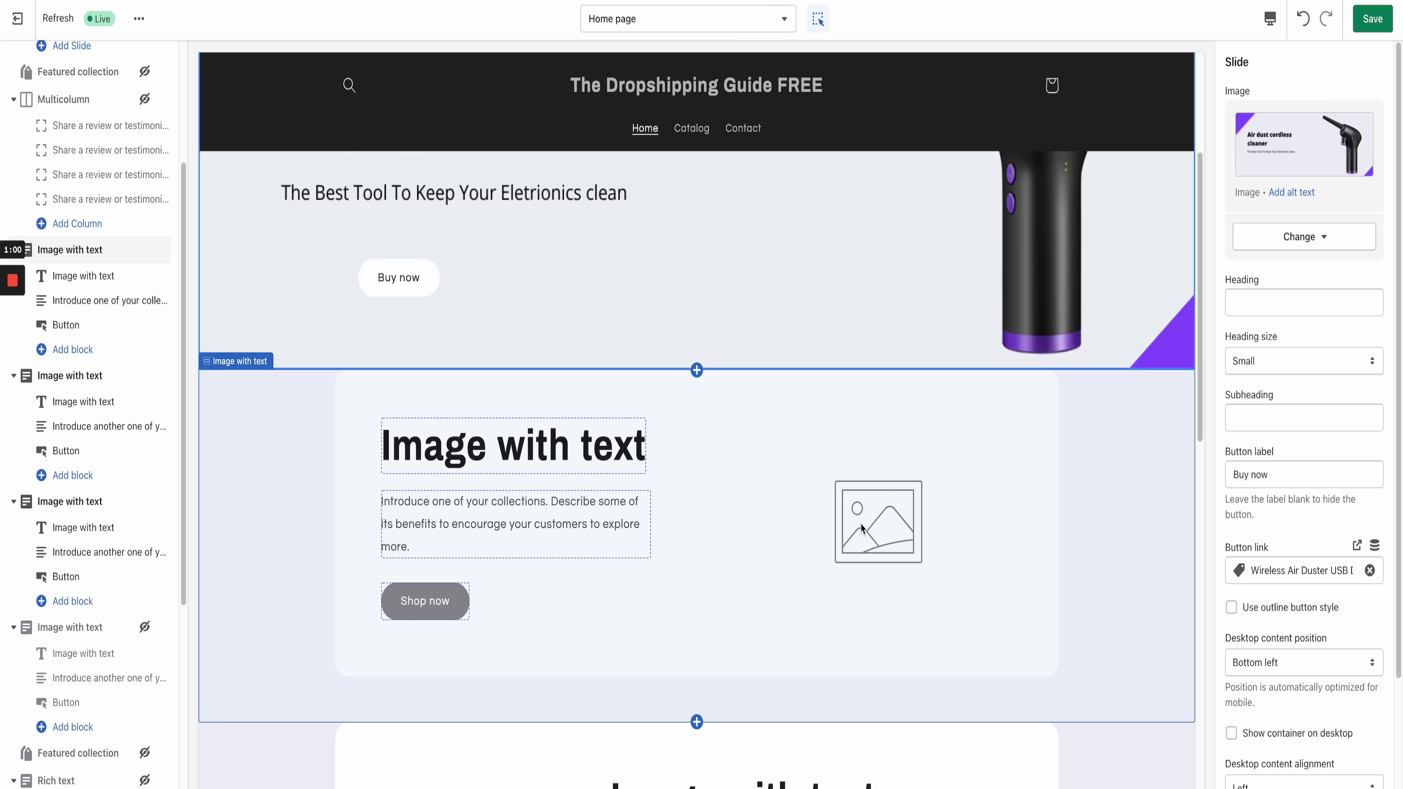
{"action": "left_click", "coordinate": [861, 527]}
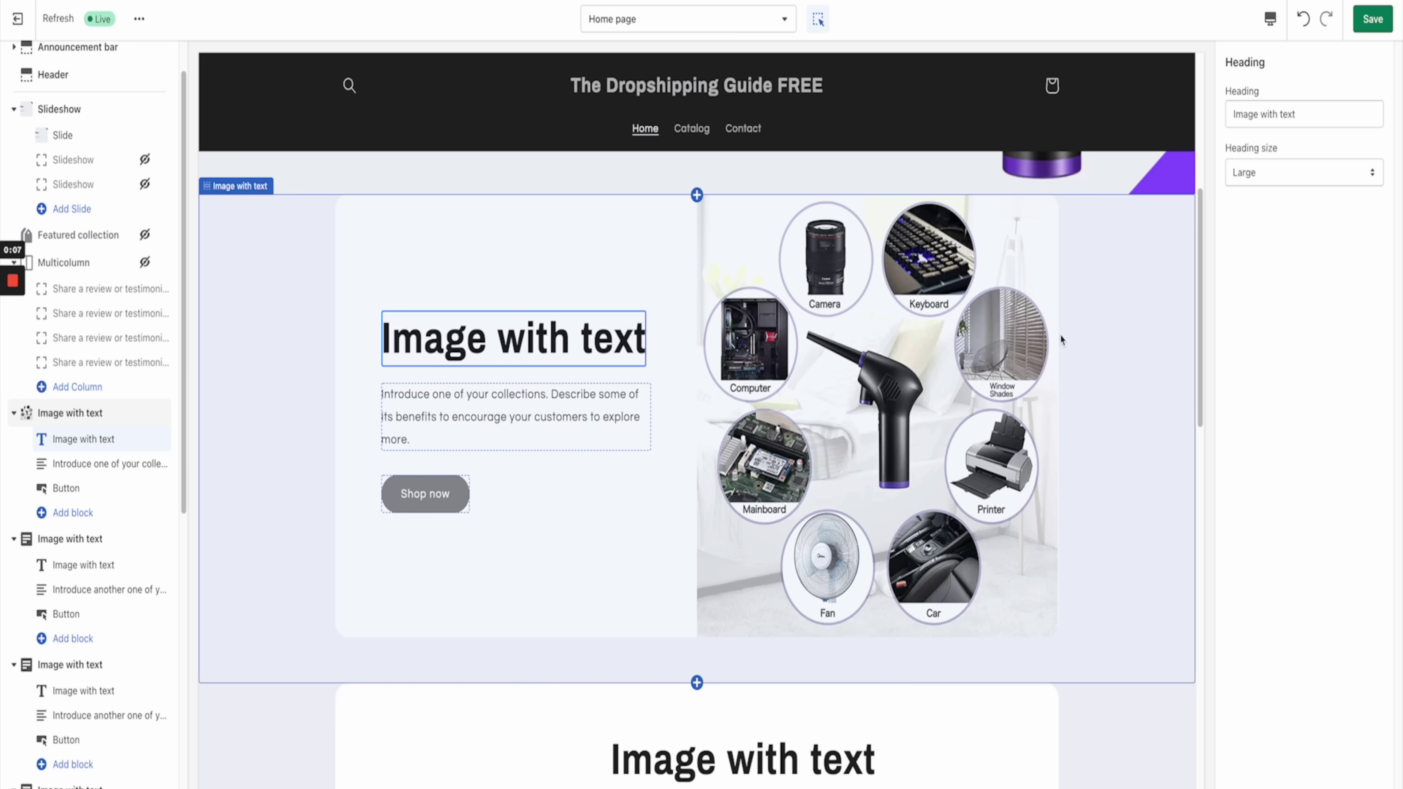
Step: Review the first Image with text section's image, content position, color scheme, mobile layout and padding settings
{"action": "left_click", "coordinate": [989, 389]}
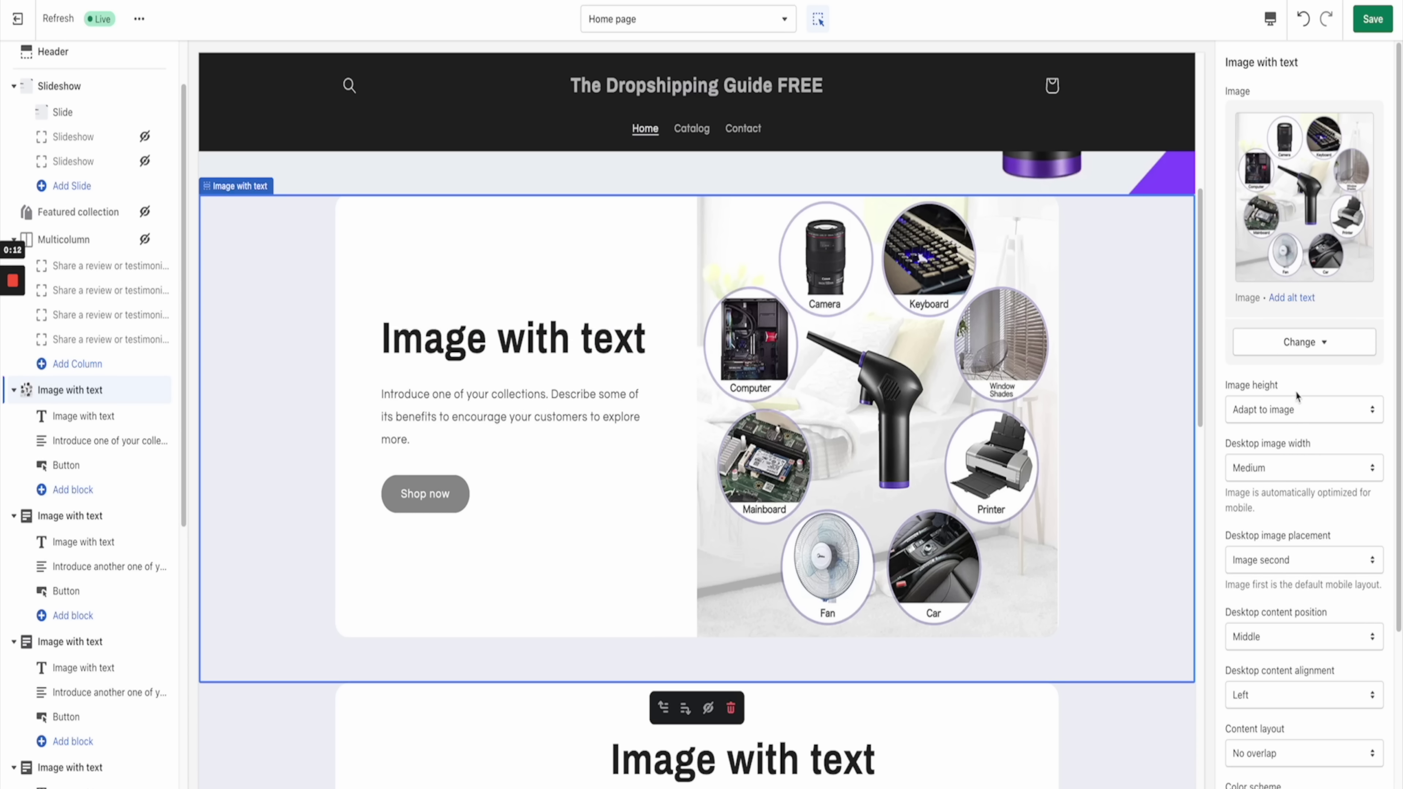
{"action": "scroll", "coordinate": [1294, 425], "scroll_direction": "down", "scroll_amount": 2}
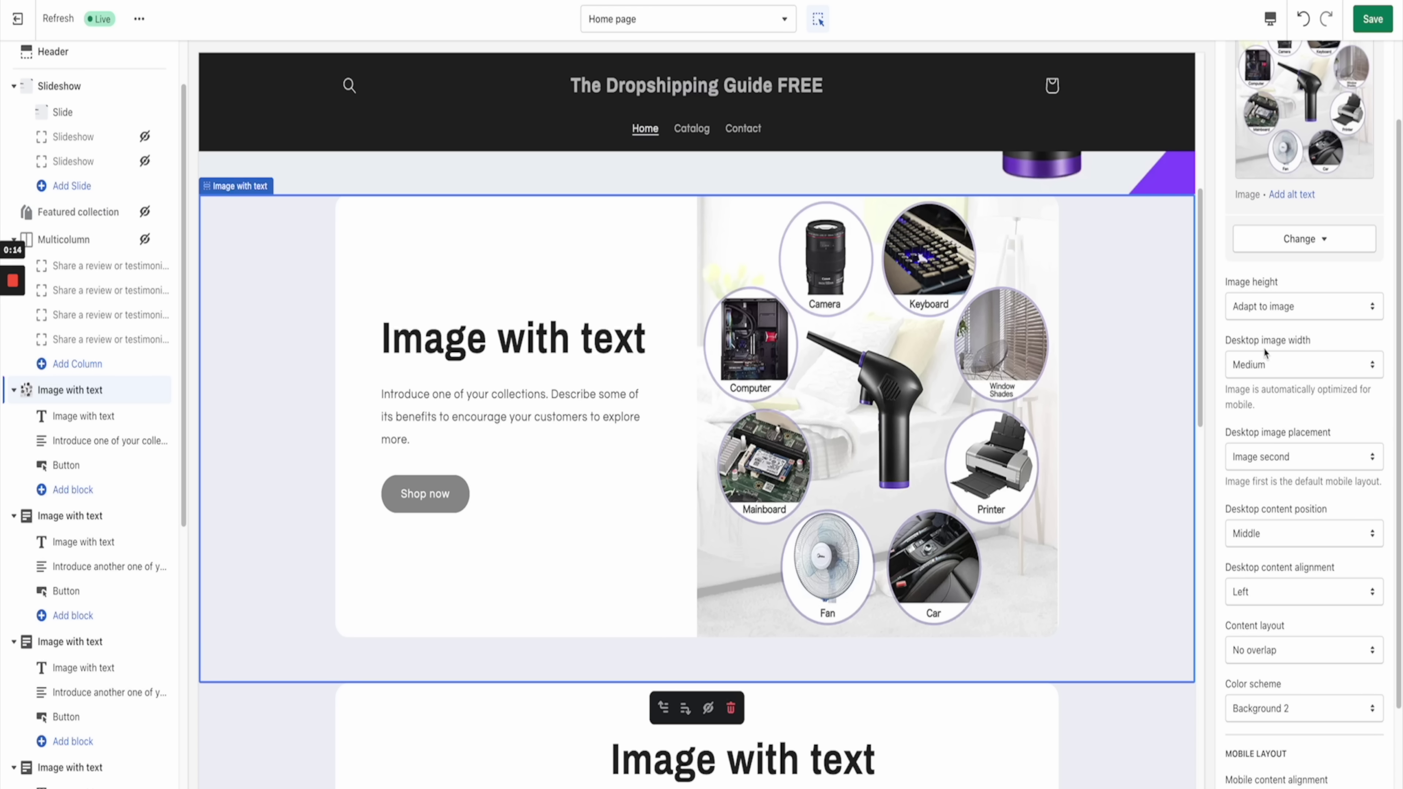
{"action": "scroll", "coordinate": [1325, 342], "scroll_direction": "down", "scroll_amount": 3}
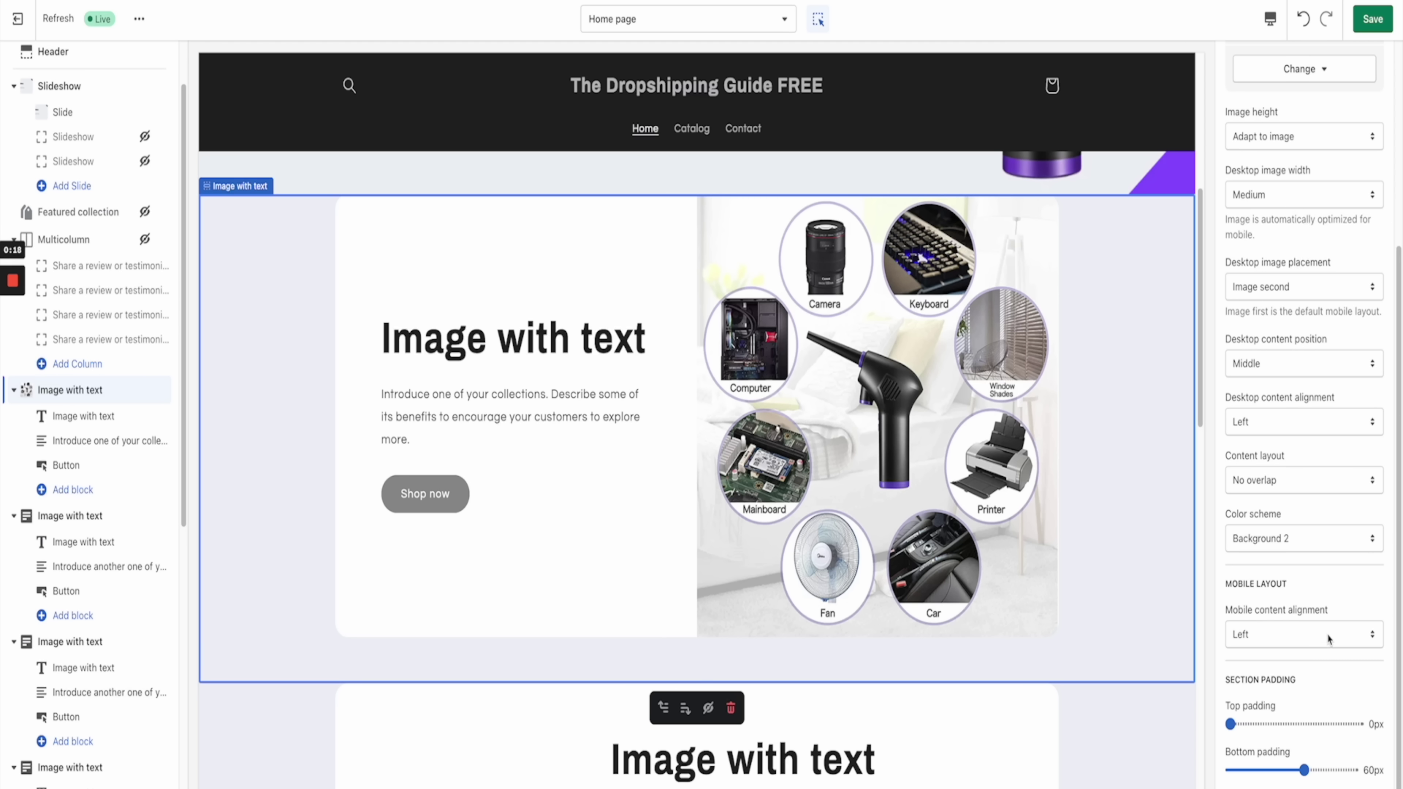
{"action": "scroll", "coordinate": [1329, 634], "scroll_direction": "up", "scroll_amount": 5}
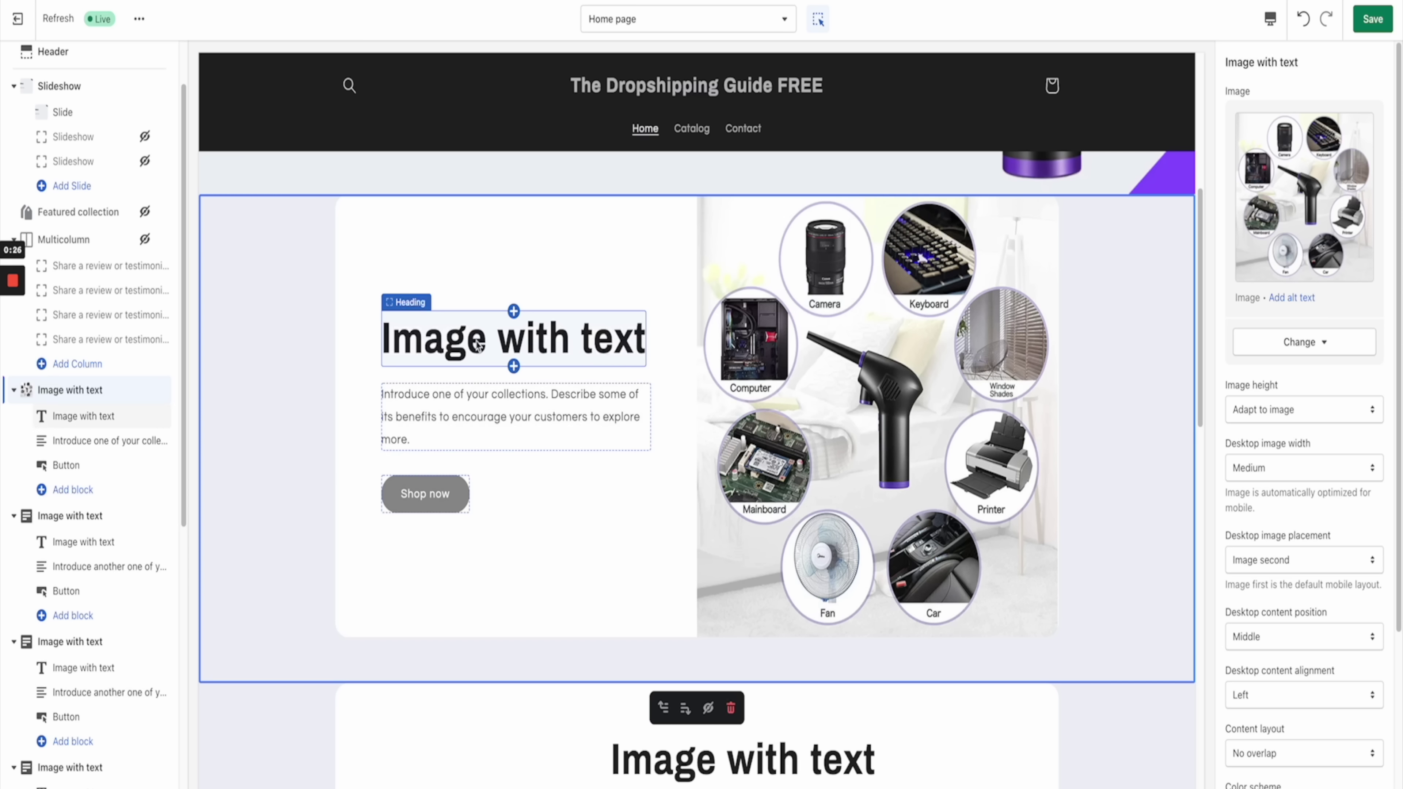
Step: Change the heading of the first Image with text section to "Insane Power"
{"action": "left_click", "coordinate": [505, 342]}
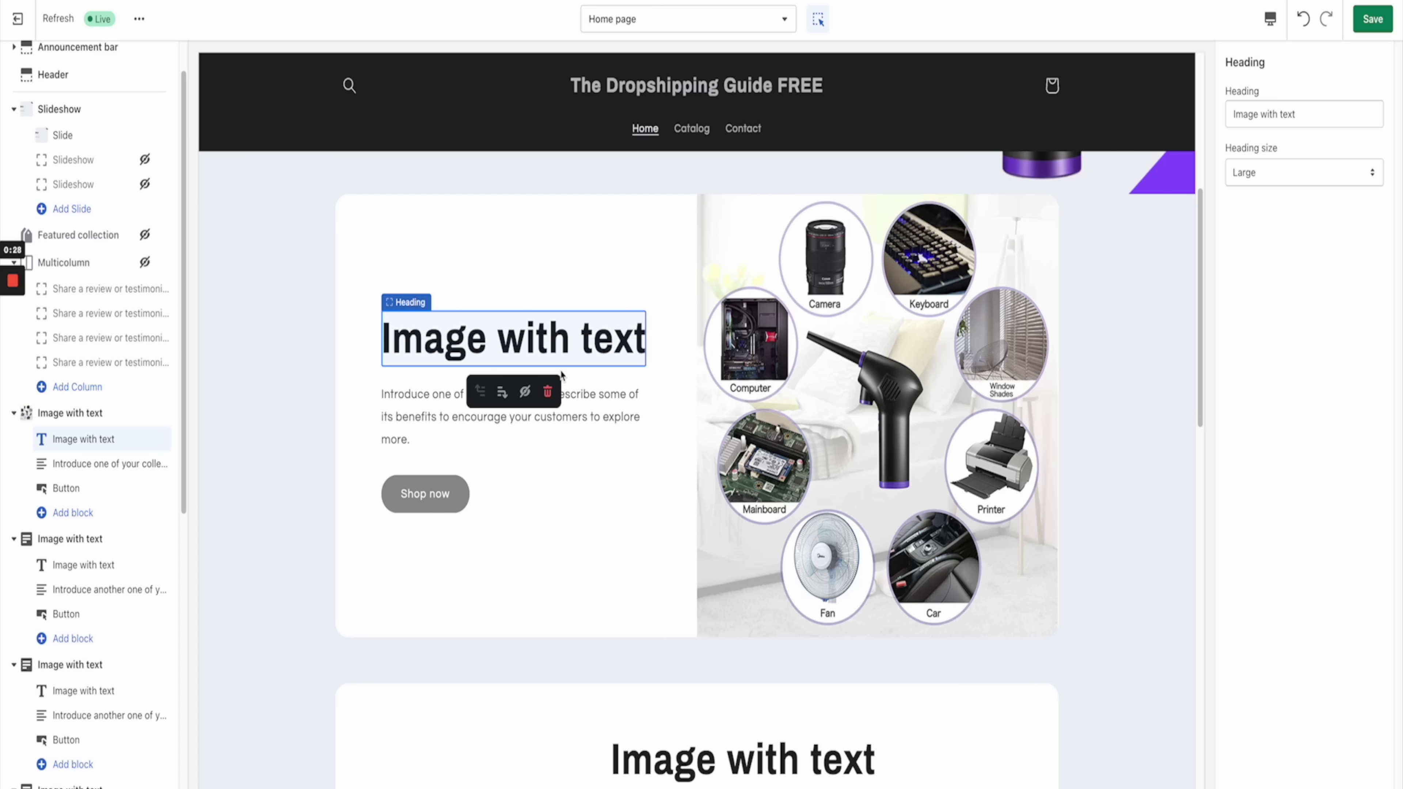
{"action": "left_click_drag", "start_coordinate": [1295, 114], "coordinate": [1233, 108]}
{"action": "key", "text": "BackSpace"}
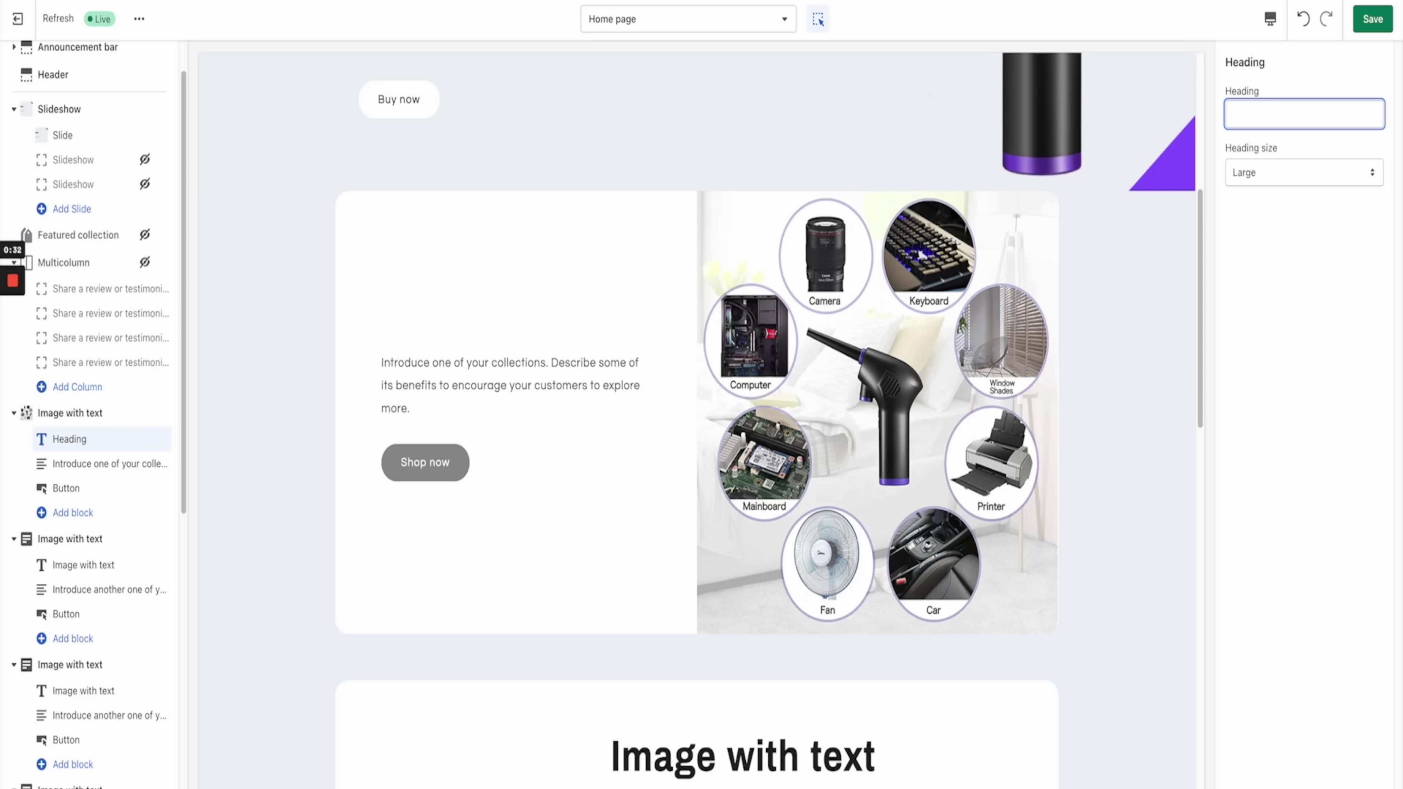
{"action": "type", "text": "Insane Power"}
Step: Open the placeholder description text of the first Image with text section for editing
{"action": "left_click", "coordinate": [516, 296]}
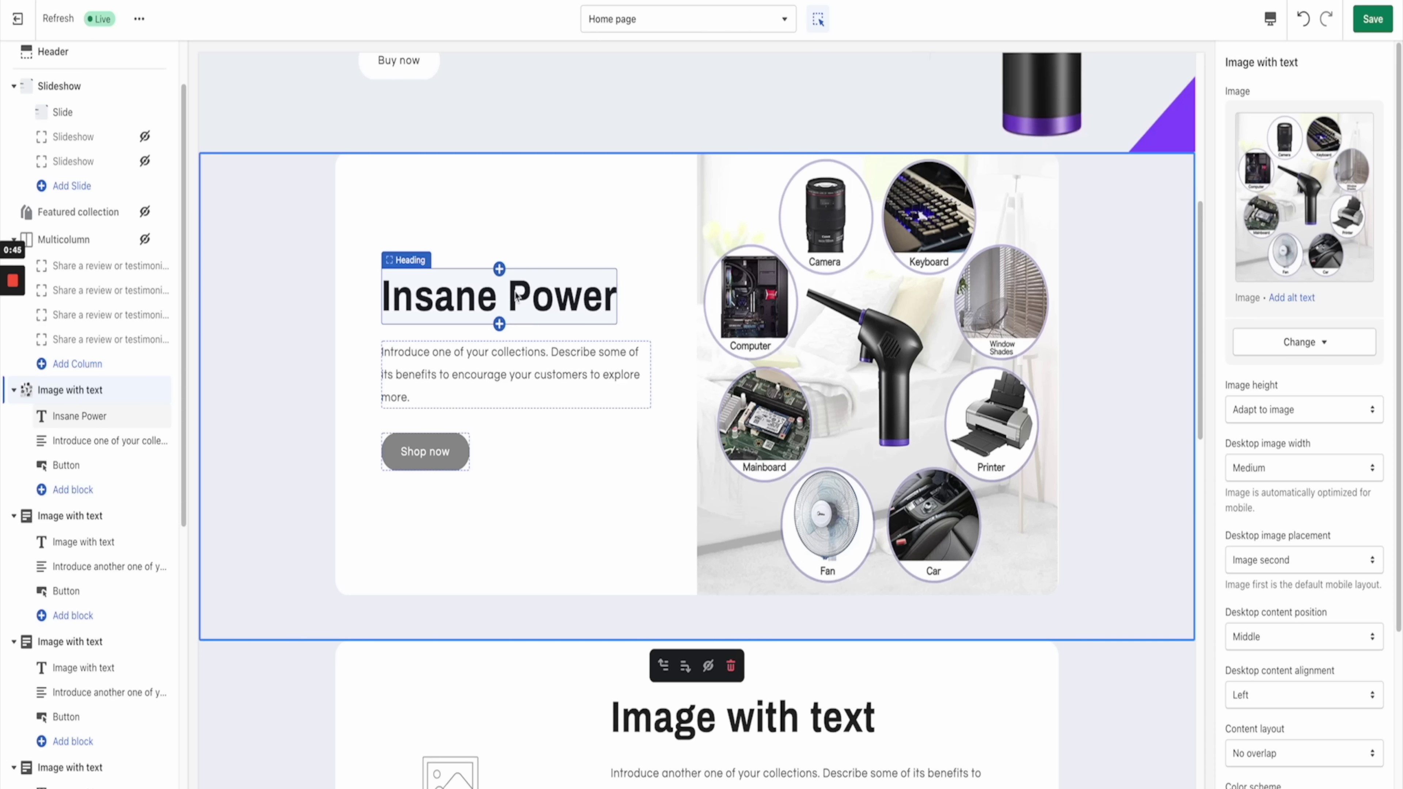
{"action": "left_click", "coordinate": [452, 354]}
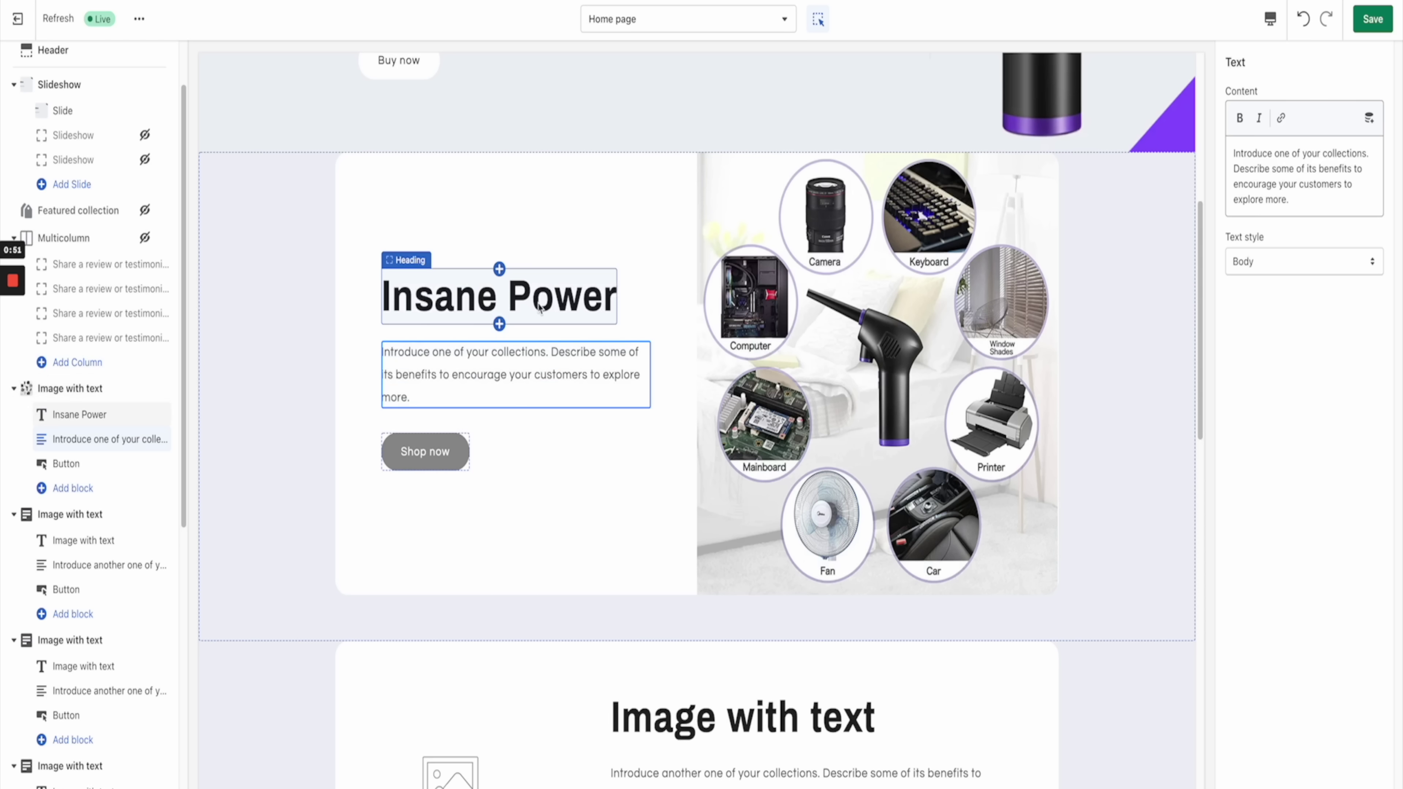
{"action": "left_click", "coordinate": [611, 356]}
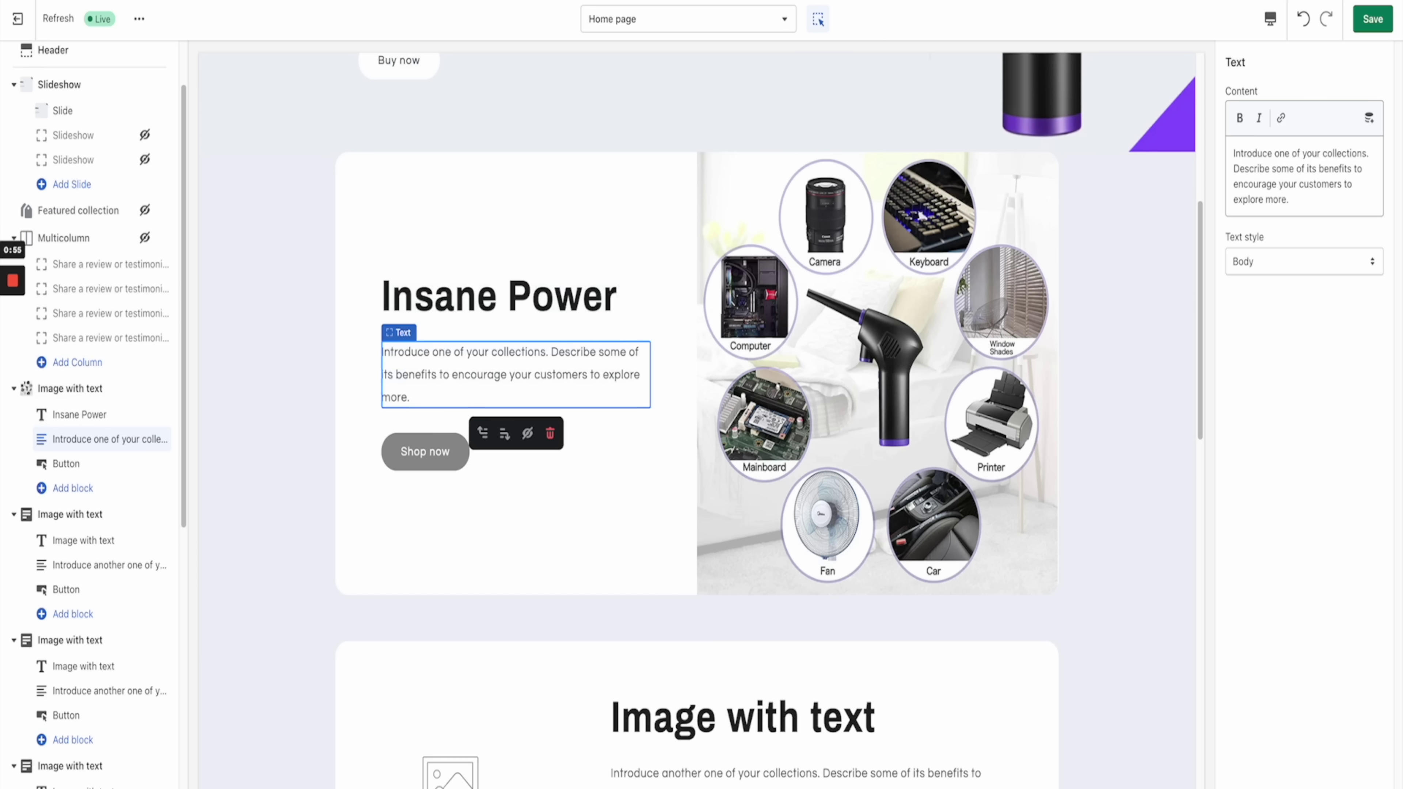
Step: Switch to Amazon's "Wireless Air Duster" results and open the listing of the black and purple Fulluky air duster
{"action": "key", "text": "ctrl+Tab"}
{"action": "scroll", "coordinate": [782, 260], "scroll_direction": "up", "scroll_amount": 15}
{"action": "scroll", "coordinate": [784, 279], "scroll_direction": "up", "scroll_amount": 10}
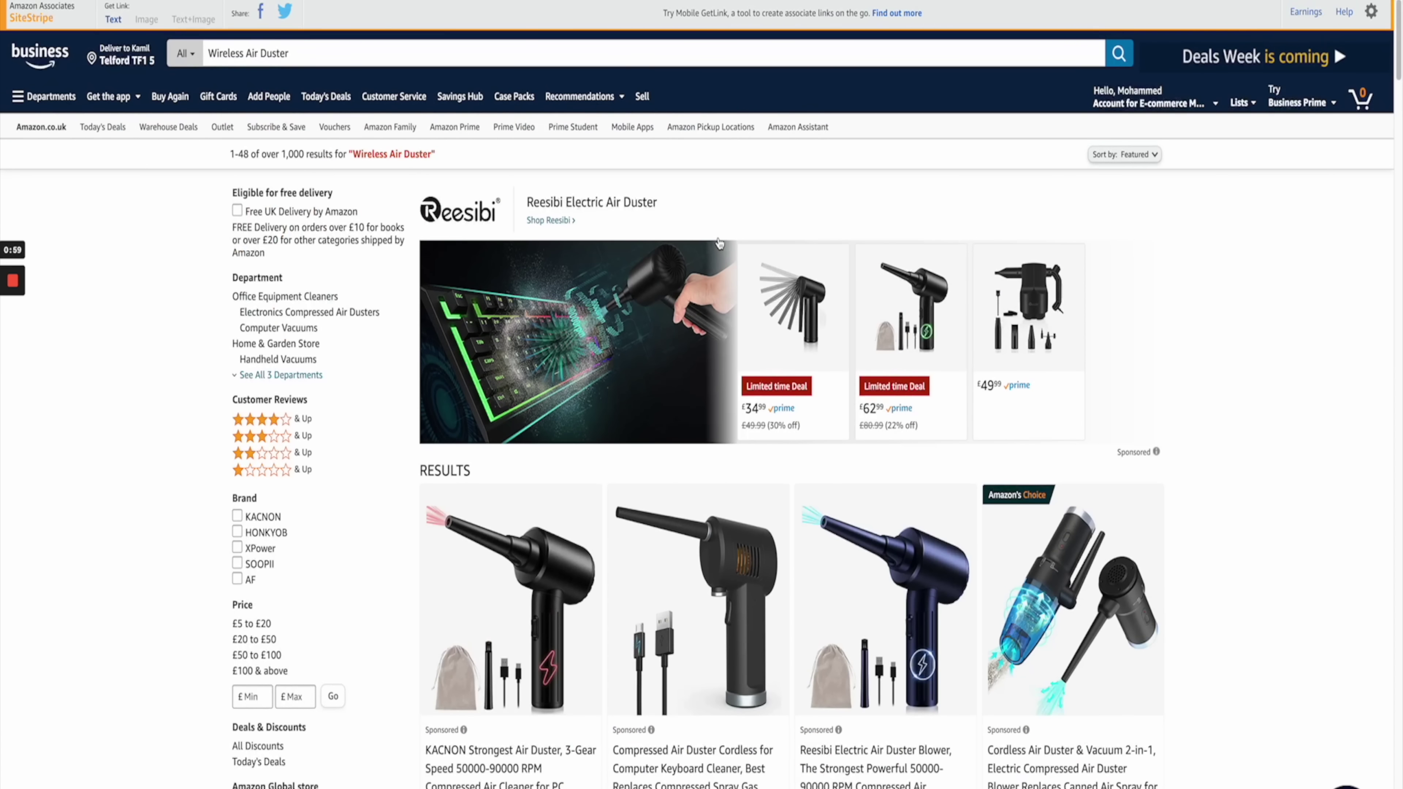
{"action": "scroll", "coordinate": [780, 442], "scroll_direction": "down", "scroll_amount": 10}
{"action": "scroll", "coordinate": [781, 442], "scroll_direction": "down", "scroll_amount": 8}
{"action": "scroll", "coordinate": [689, 226], "scroll_direction": "up", "scroll_amount": 15}
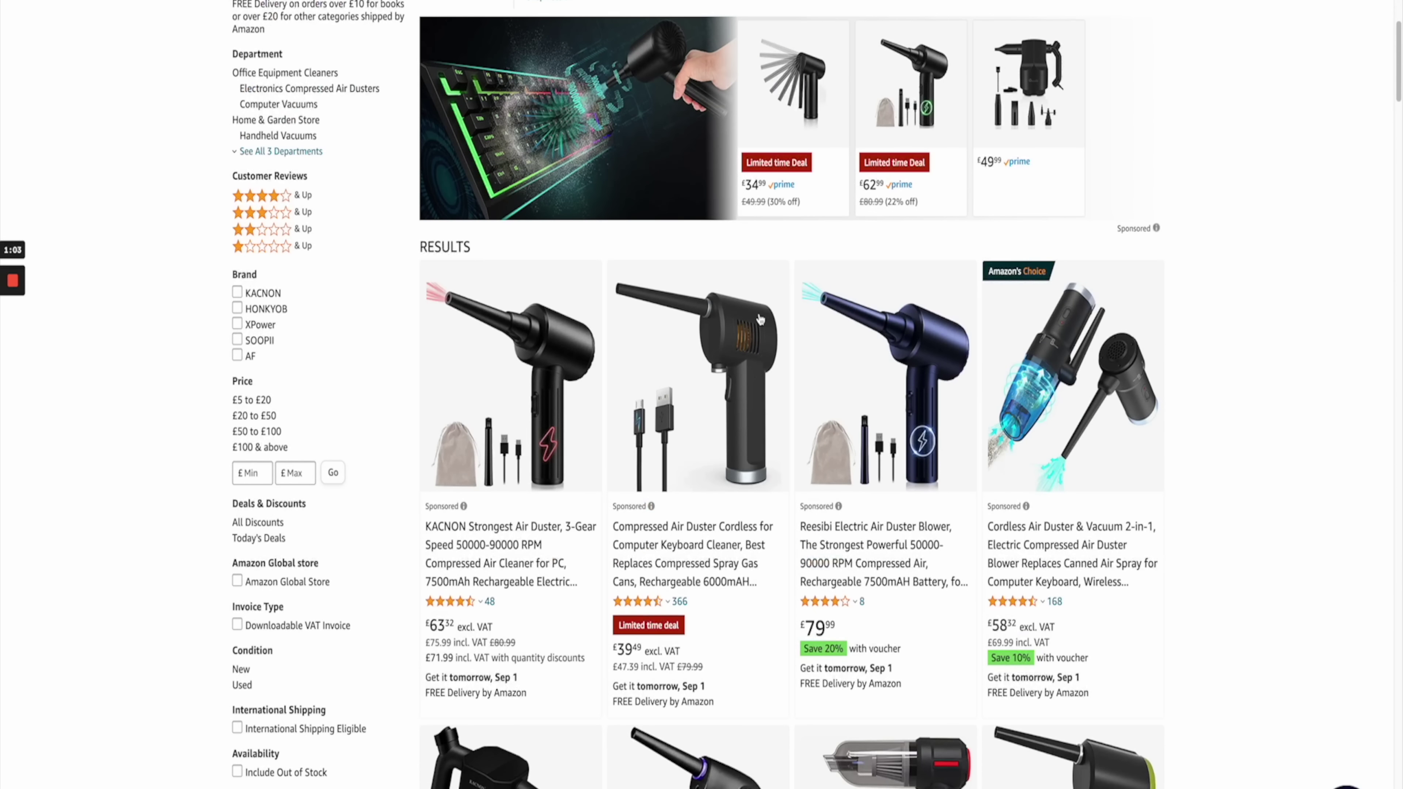
{"action": "scroll", "coordinate": [858, 460], "scroll_direction": "down", "scroll_amount": 10}
{"action": "scroll", "coordinate": [913, 589], "scroll_direction": "up", "scroll_amount": 15}
{"action": "left_click", "coordinate": [912, 589]}
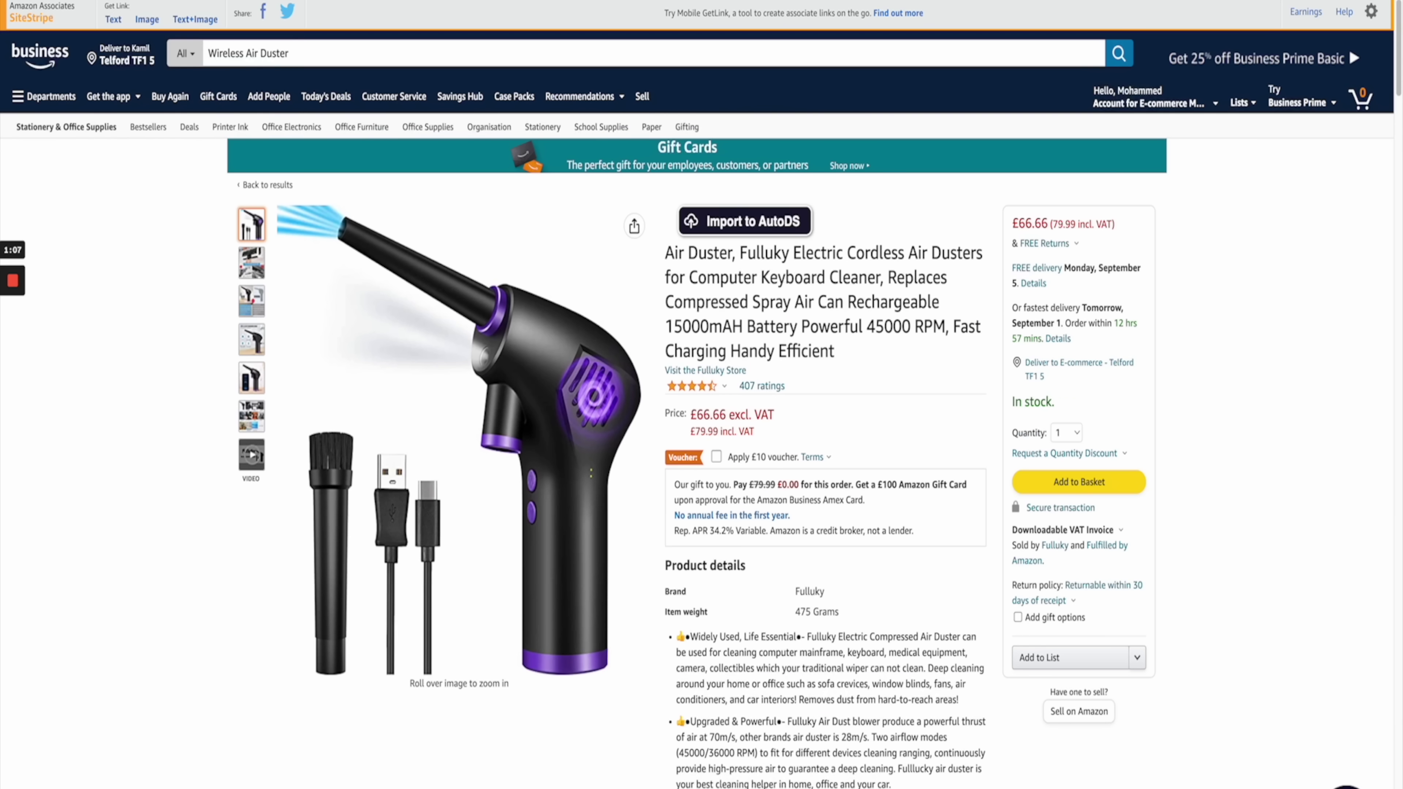
Step: Expand the Fulluky air duster's full product details and examine the bullet points for usable description copy
{"action": "scroll", "coordinate": [774, 533], "scroll_direction": "down", "scroll_amount": 8}
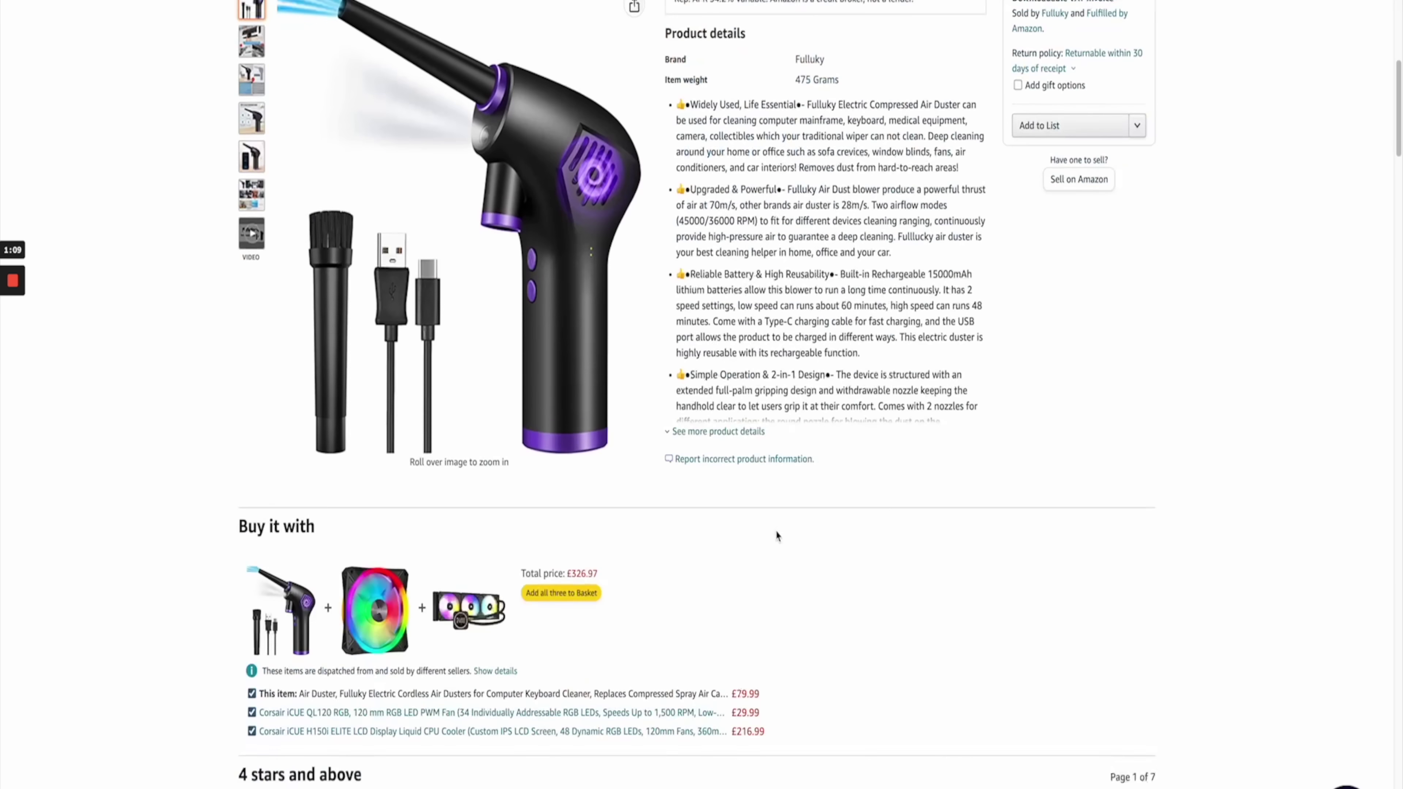
{"action": "scroll", "coordinate": [808, 304], "scroll_direction": "up", "scroll_amount": 1}
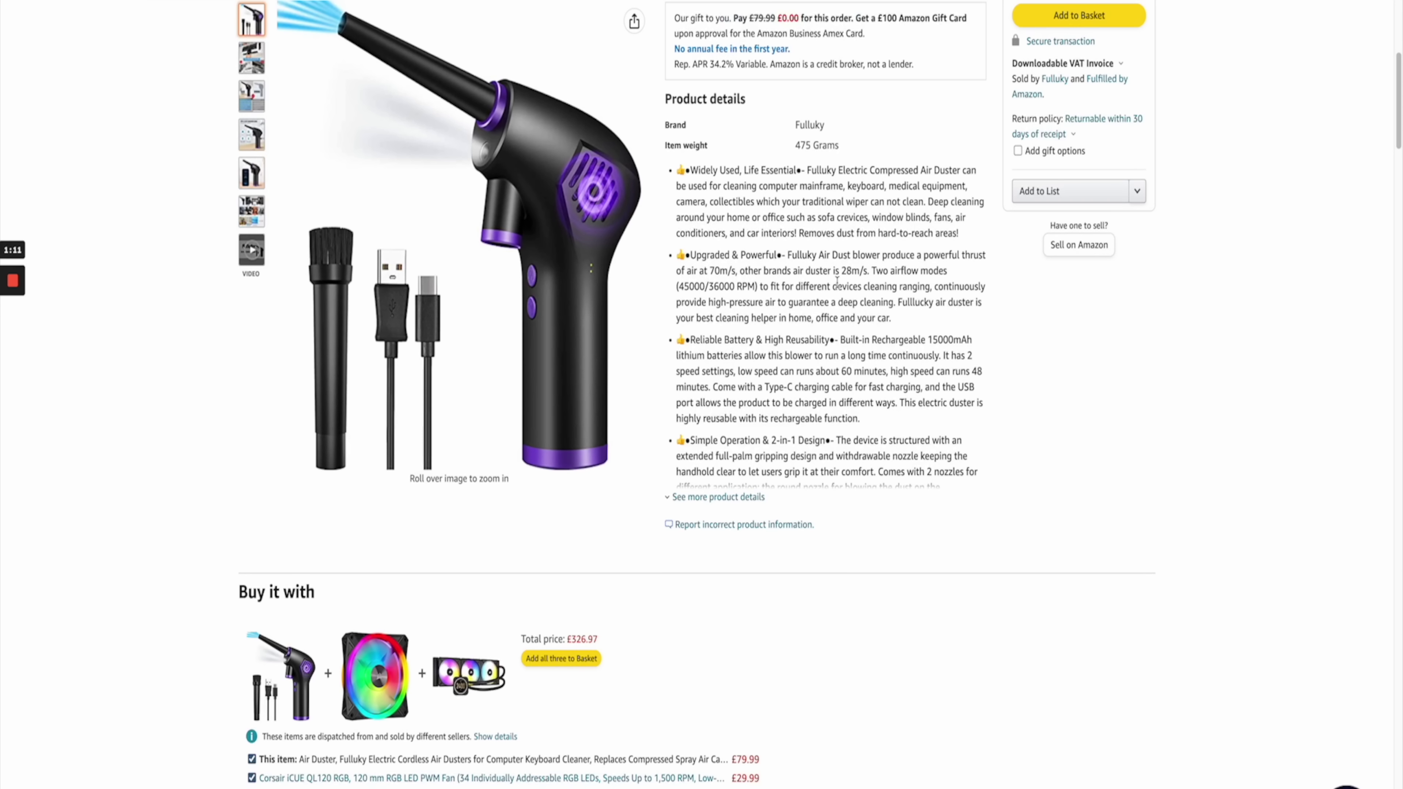
{"action": "left_click_drag", "start_coordinate": [678, 173], "coordinate": [923, 476]}
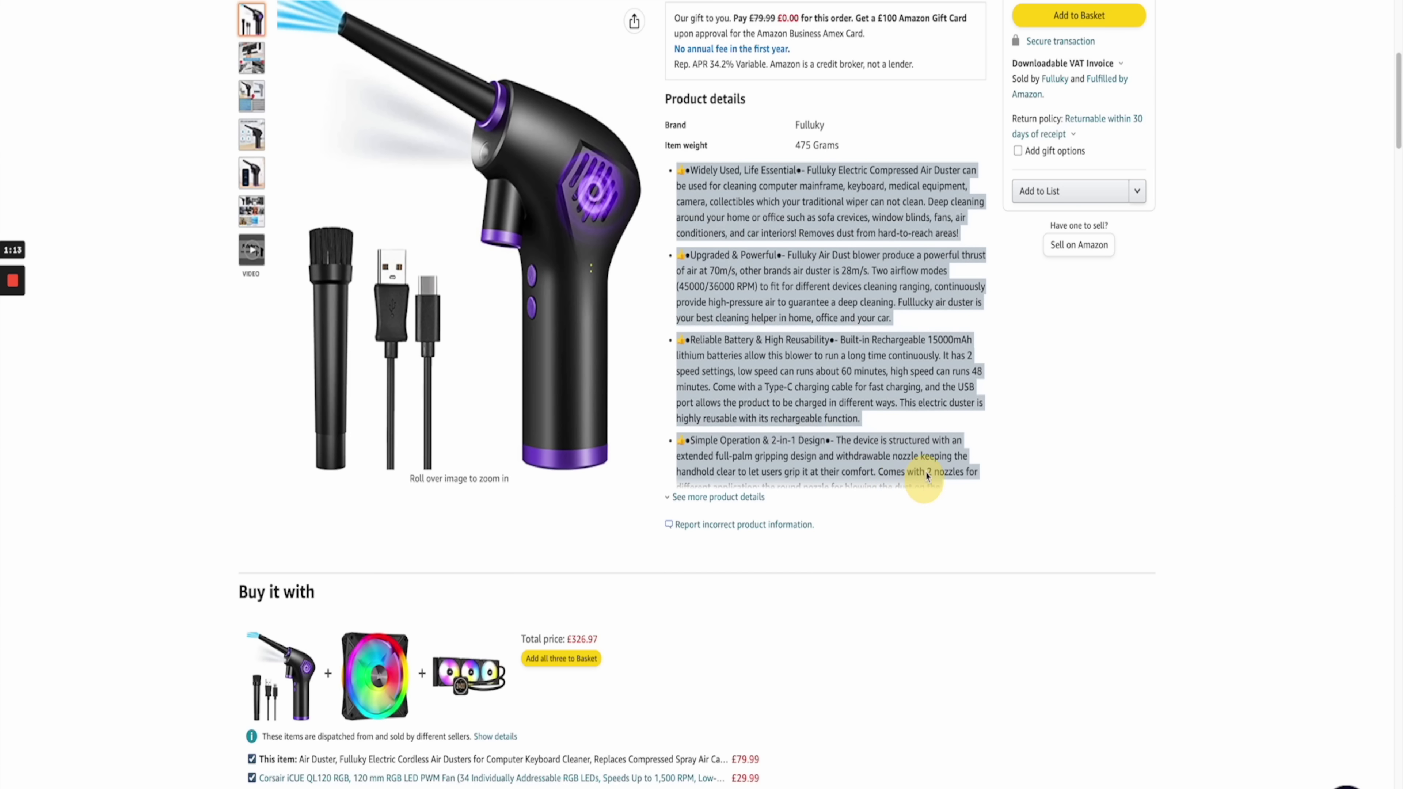
{"action": "left_click", "coordinate": [734, 496]}
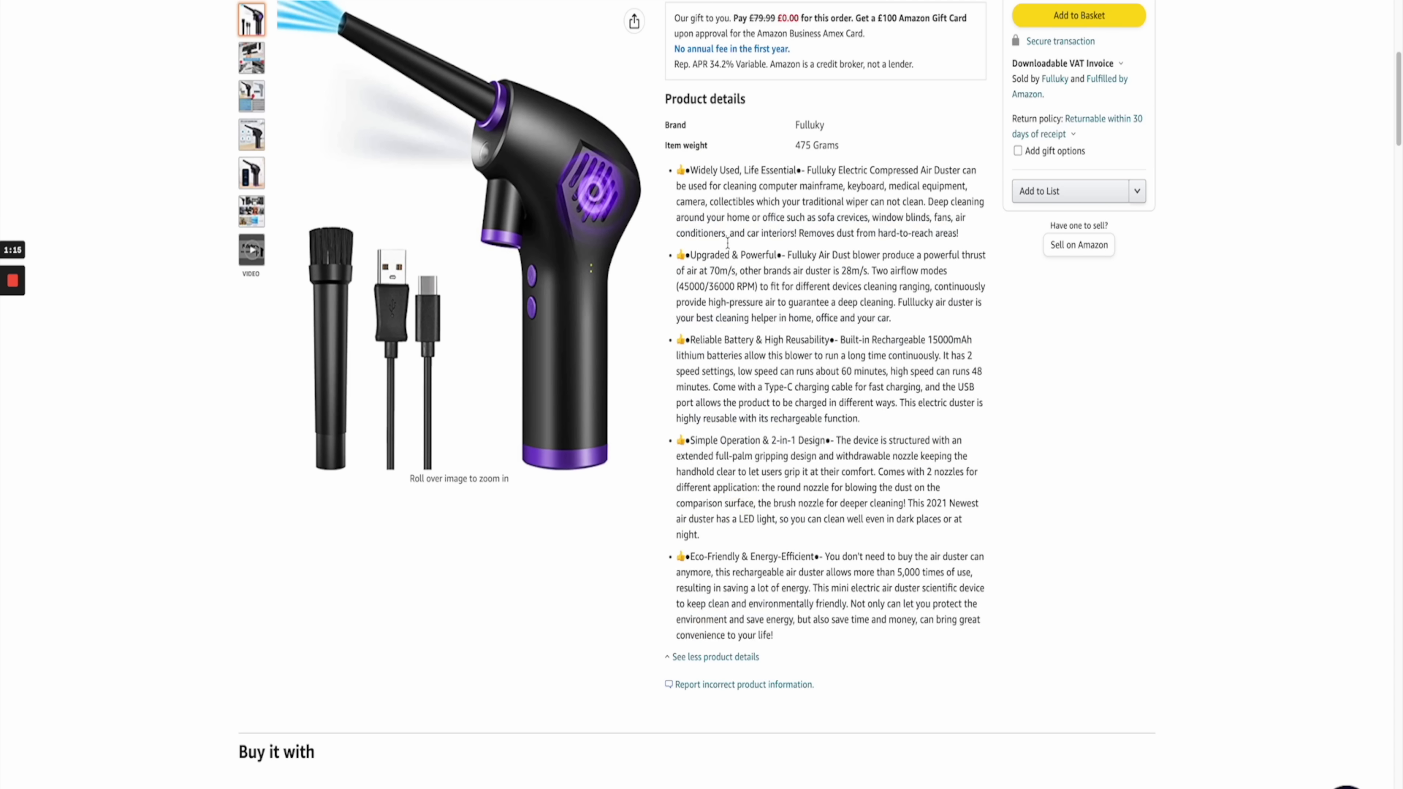
{"action": "scroll", "coordinate": [754, 258], "scroll_direction": "down", "scroll_amount": 10}
{"action": "scroll", "coordinate": [769, 399], "scroll_direction": "up", "scroll_amount": 14}
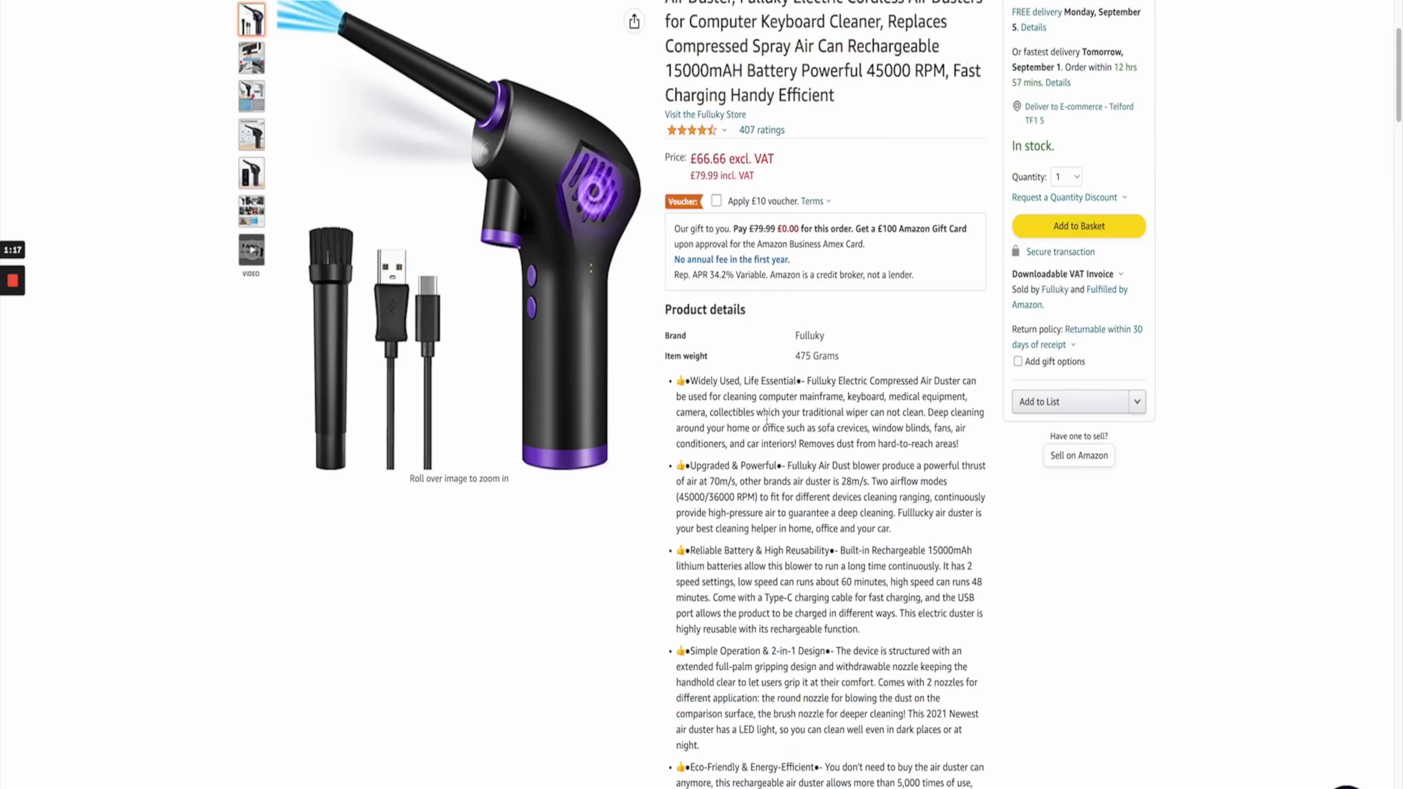
{"action": "left_click_drag", "start_coordinate": [690, 381], "coordinate": [886, 667]}
{"action": "left_click", "coordinate": [831, 580]}
{"action": "scroll", "coordinate": [738, 305], "scroll_direction": "down", "scroll_amount": 2}
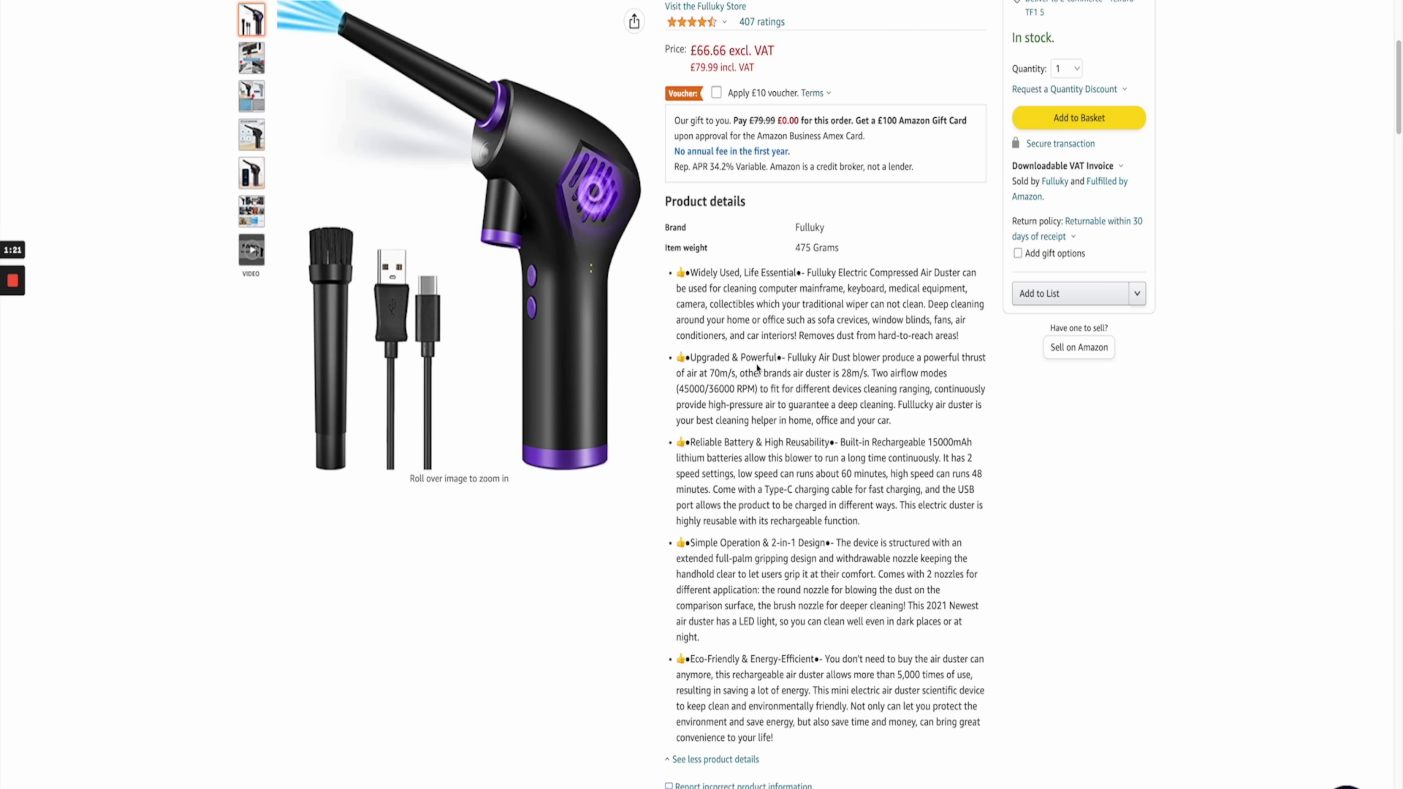
Step: Copy the "Upgraded & Powerful" passage from "Fulluky Air Dust blower produce" through "guarantee a deep cleaning."
{"action": "left_click", "coordinate": [873, 339]}
{"action": "left_click_drag", "start_coordinate": [795, 360], "coordinate": [882, 405]}
{"action": "right_click", "coordinate": [863, 381]}
{"action": "left_click", "coordinate": [908, 420]}
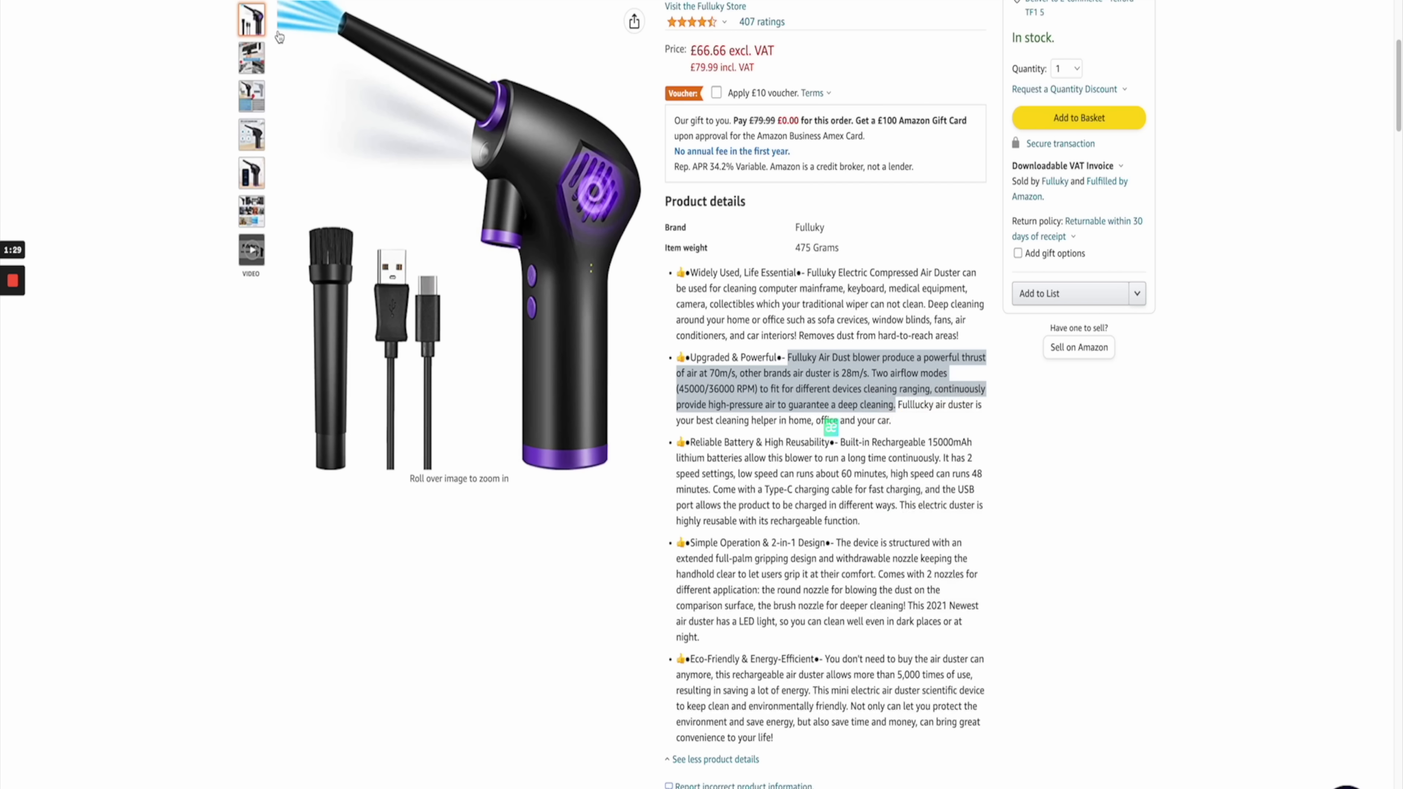
Step: Back in the Shopify editor, replace the Insane Power section's placeholder description with the copied passage and remove the brand name "Fulluky"
{"action": "key", "text": "alt+Tab"}
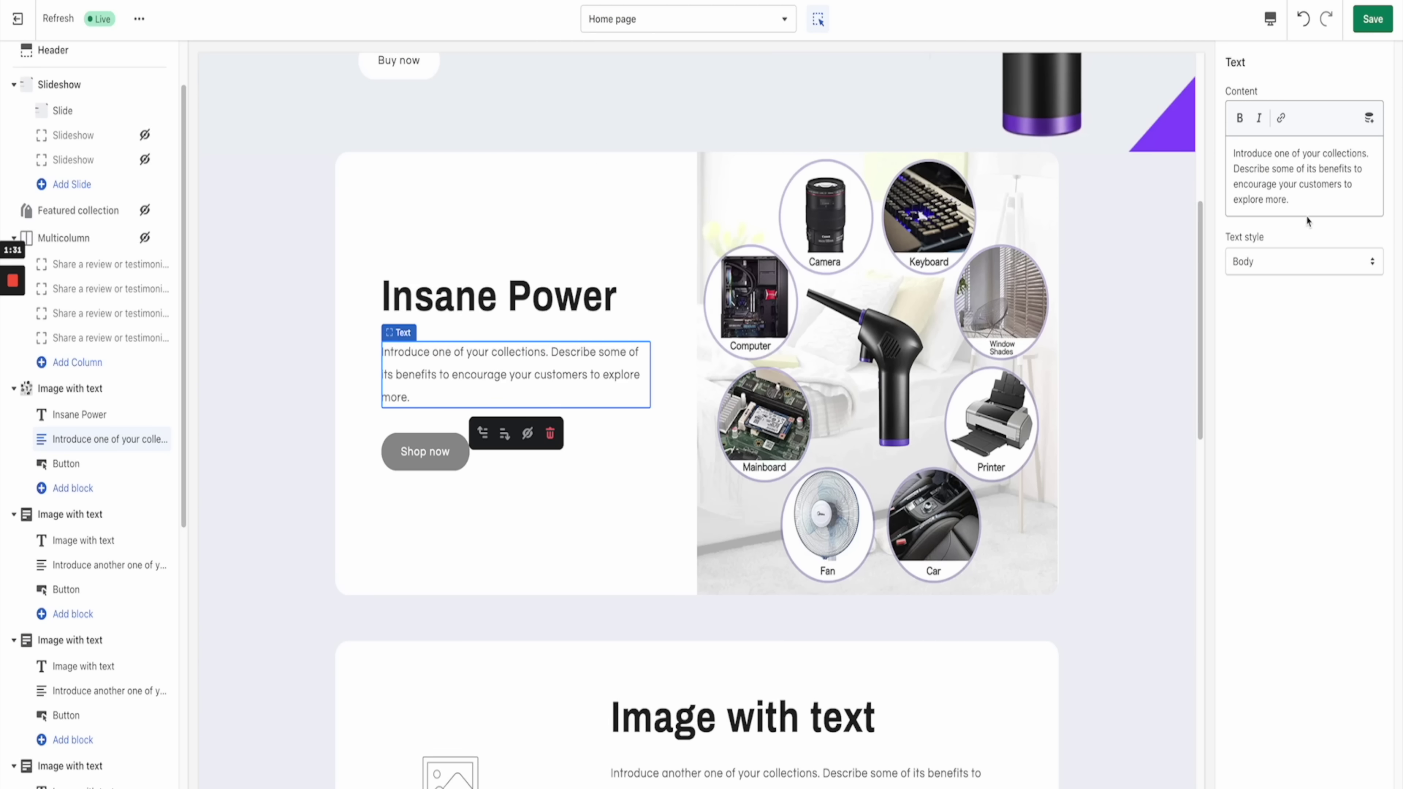
{"action": "left_click_drag", "start_coordinate": [1305, 196], "coordinate": [1205, 156]}
{"action": "key", "text": "ctrl+v"}
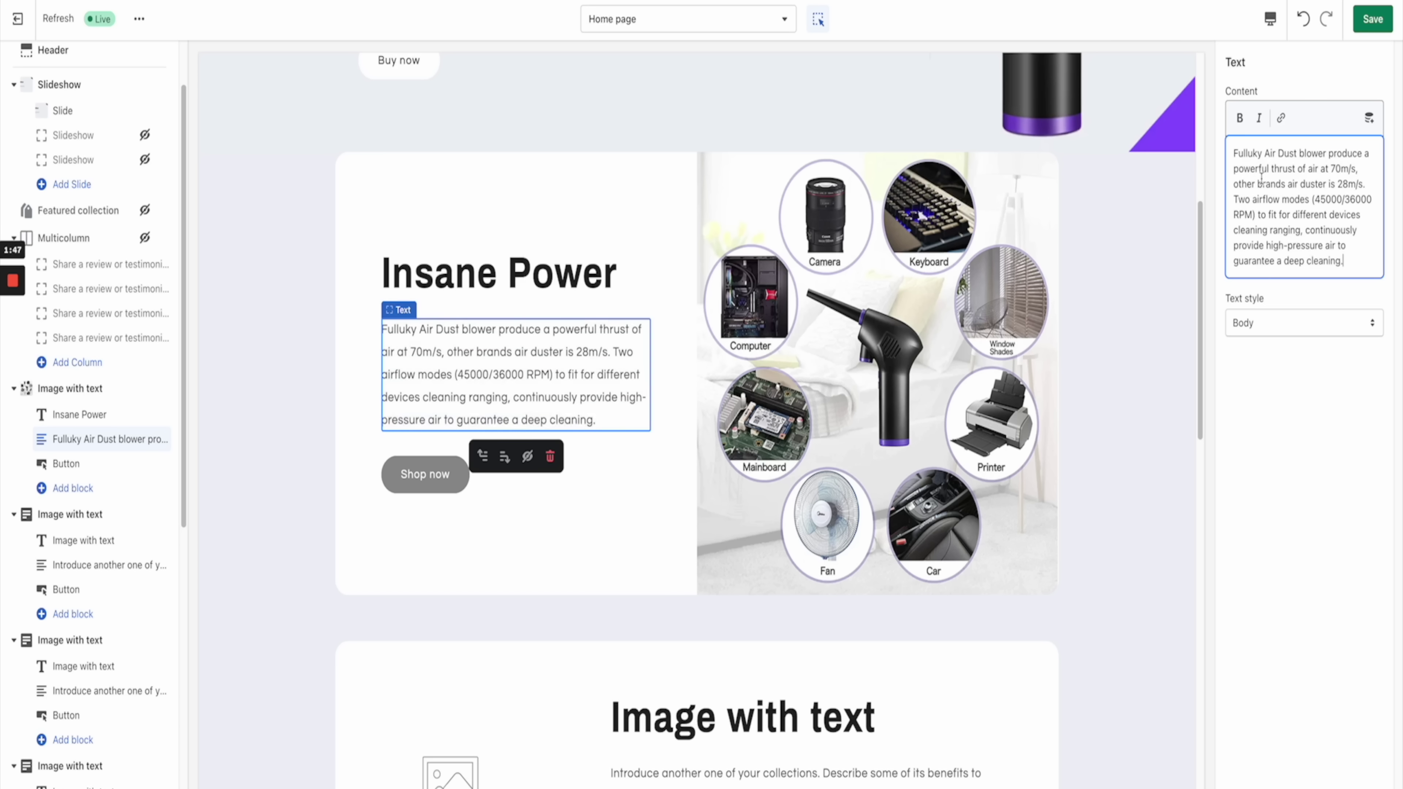
{"action": "left_click_drag", "start_coordinate": [1264, 152], "coordinate": [1218, 154]}
{"action": "key", "text": "BackSpace"}
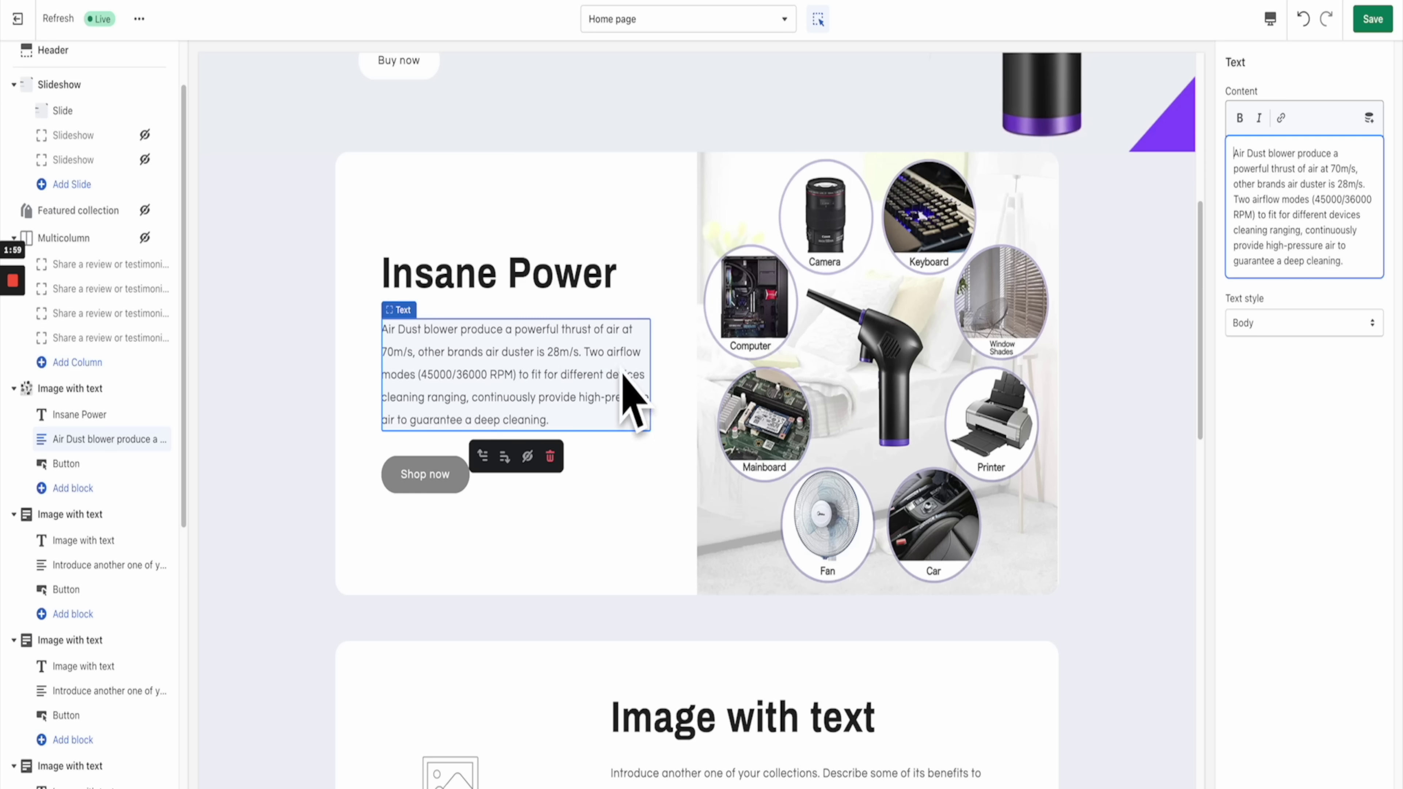
Step: Relabel the Insane Power section's button "Buy now" and link it to the Wireless Air Duster USB product
{"action": "left_click", "coordinate": [430, 484]}
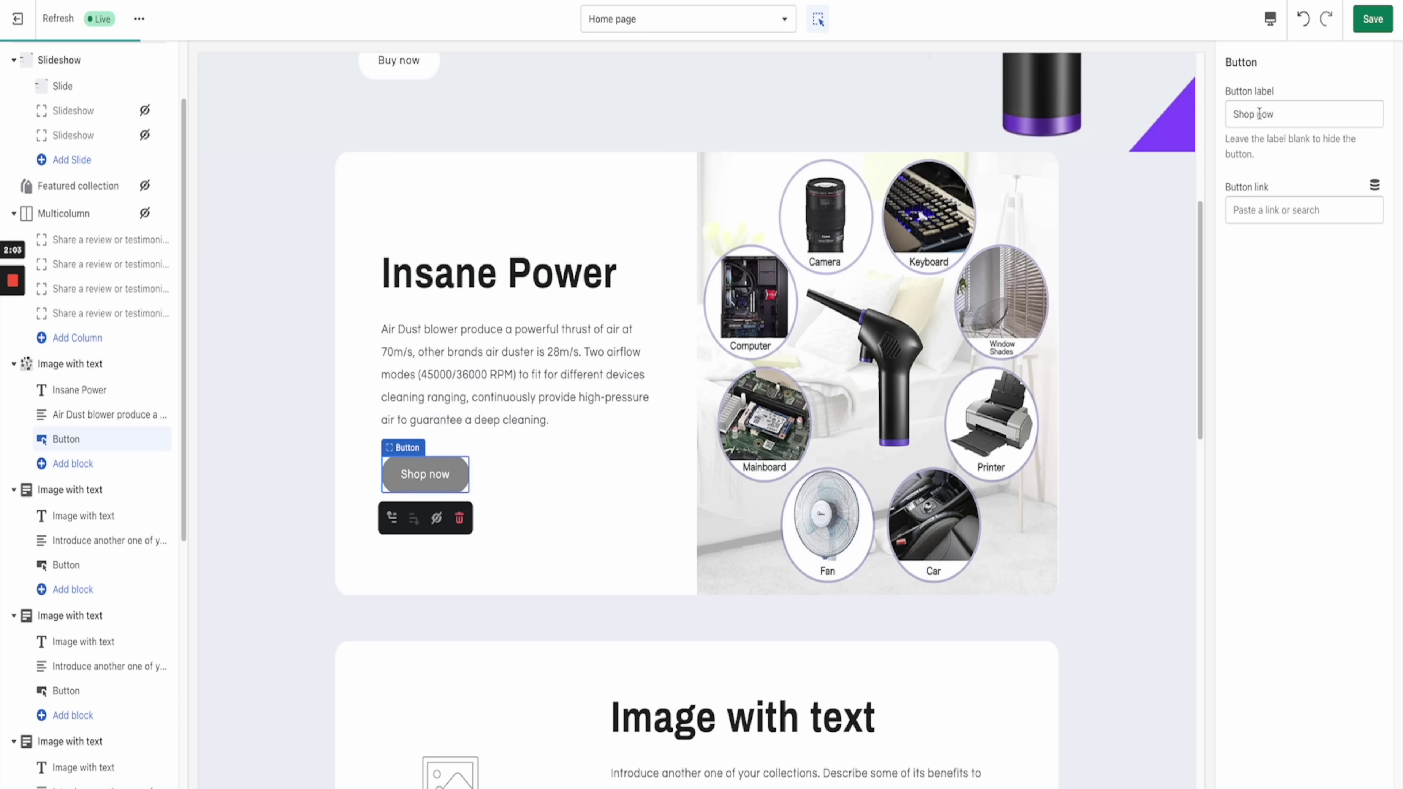
{"action": "left_click_drag", "start_coordinate": [1258, 114], "coordinate": [1206, 111]}
{"action": "type", "text": "Buy"}
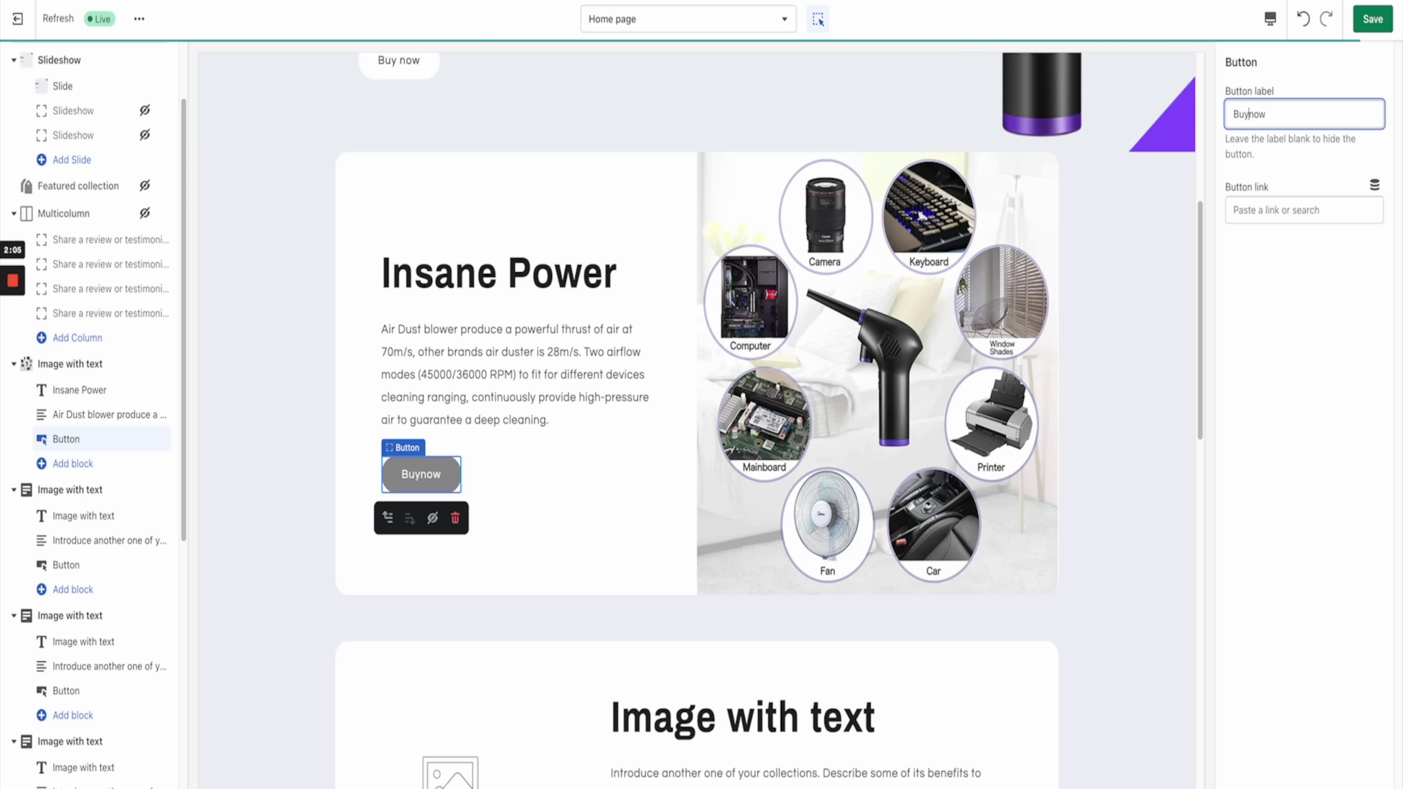
{"action": "left_click", "coordinate": [1288, 210]}
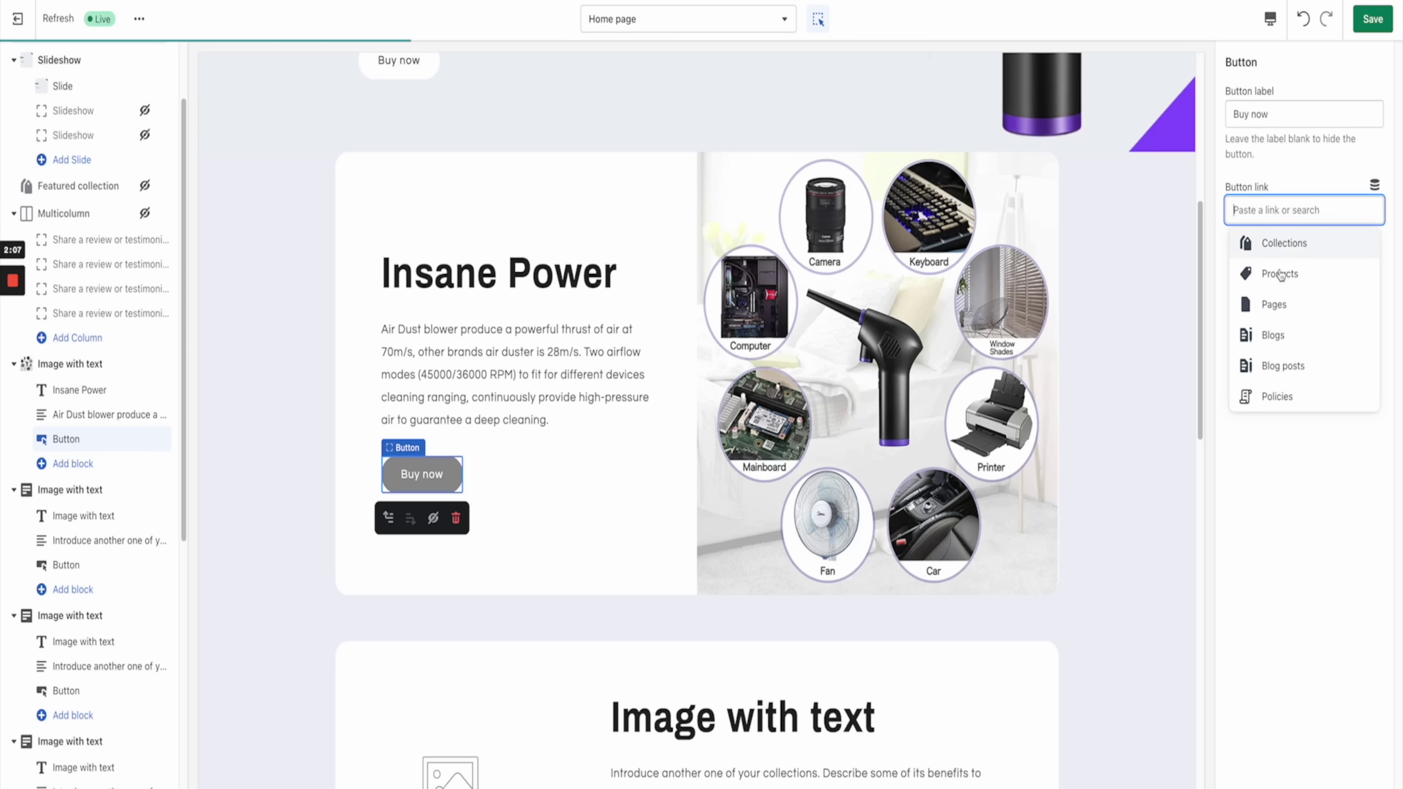
{"action": "left_click", "coordinate": [1282, 276]}
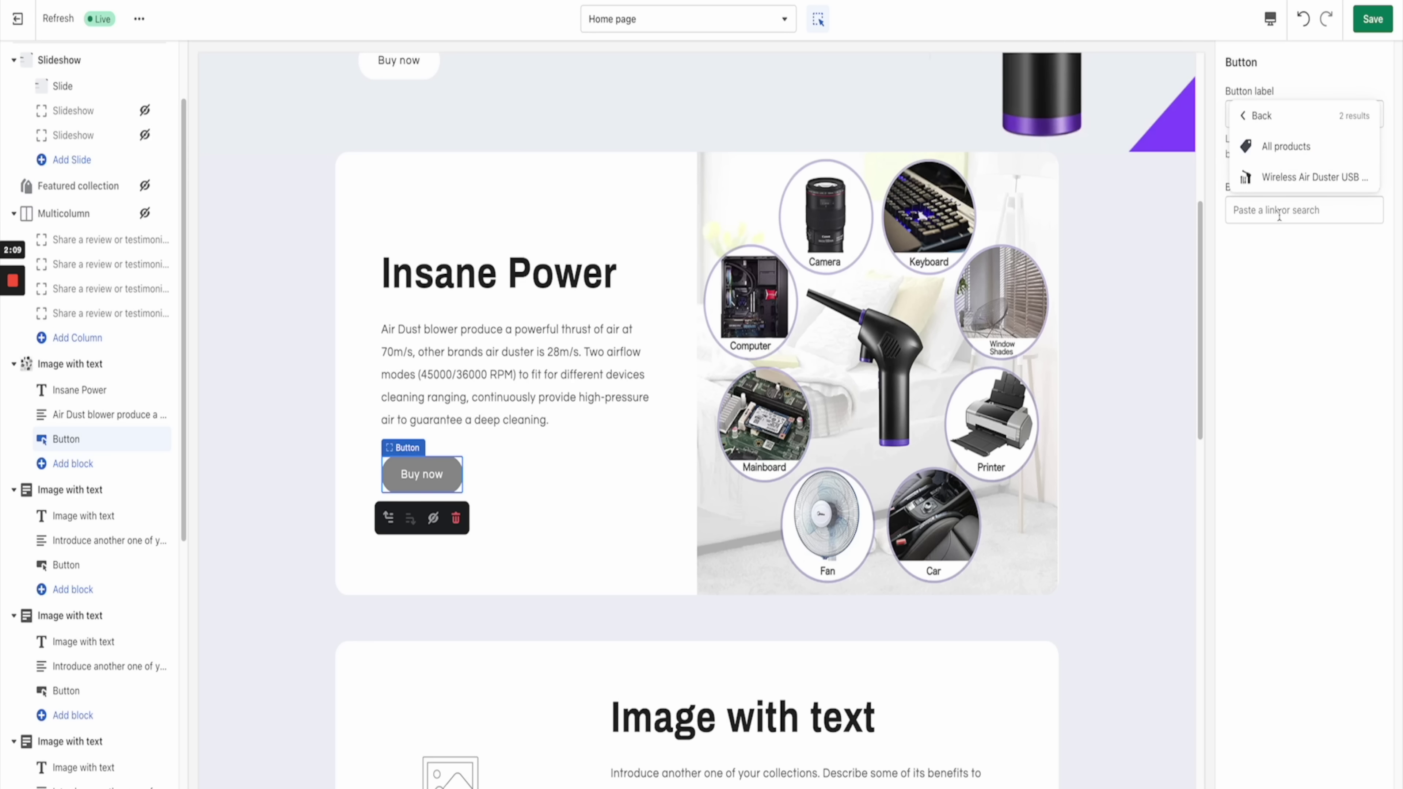
{"action": "left_click", "coordinate": [1288, 177]}
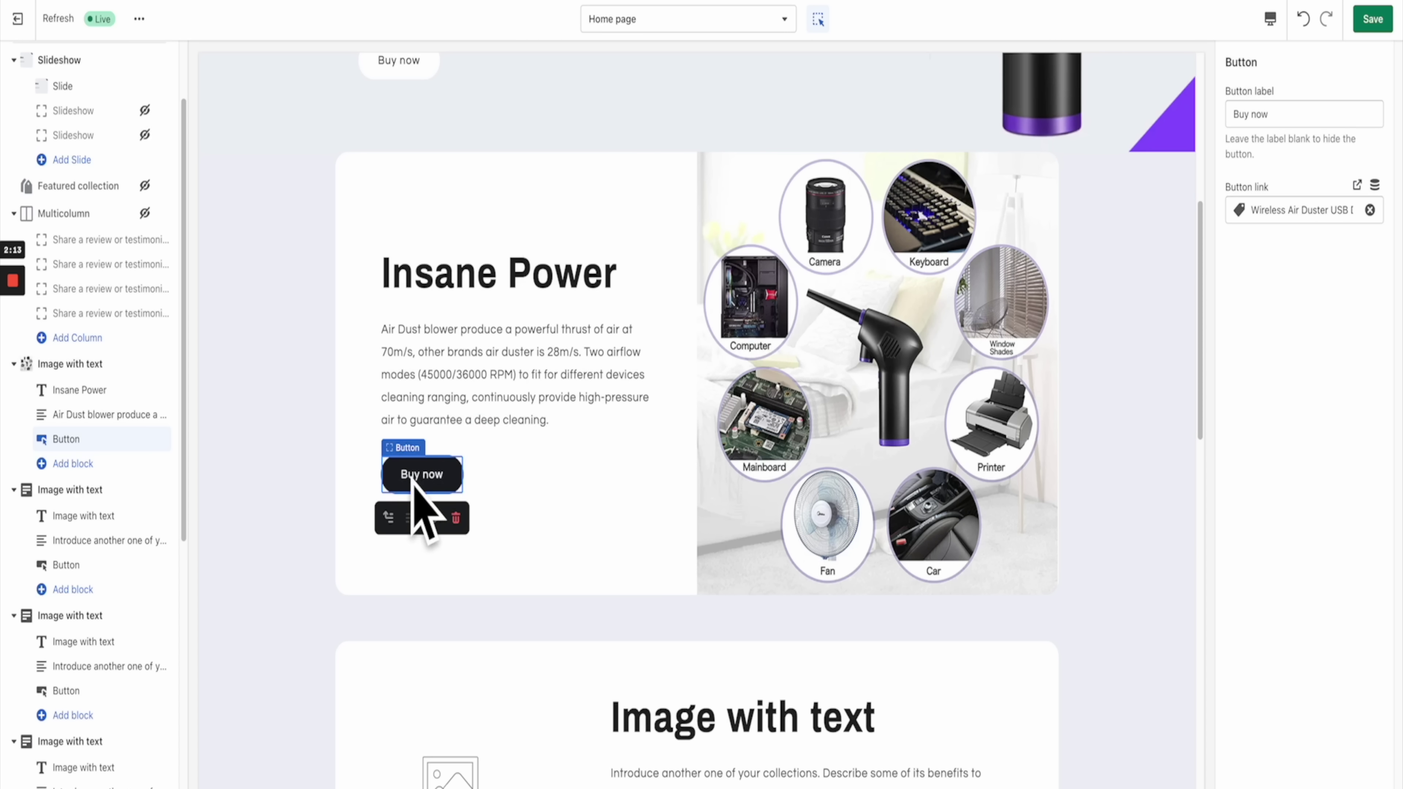
Step: Change the heading of the second Image with text section to "Long Battery Life" and open its description text
{"action": "scroll", "coordinate": [1084, 468], "scroll_direction": "down", "scroll_amount": 5}
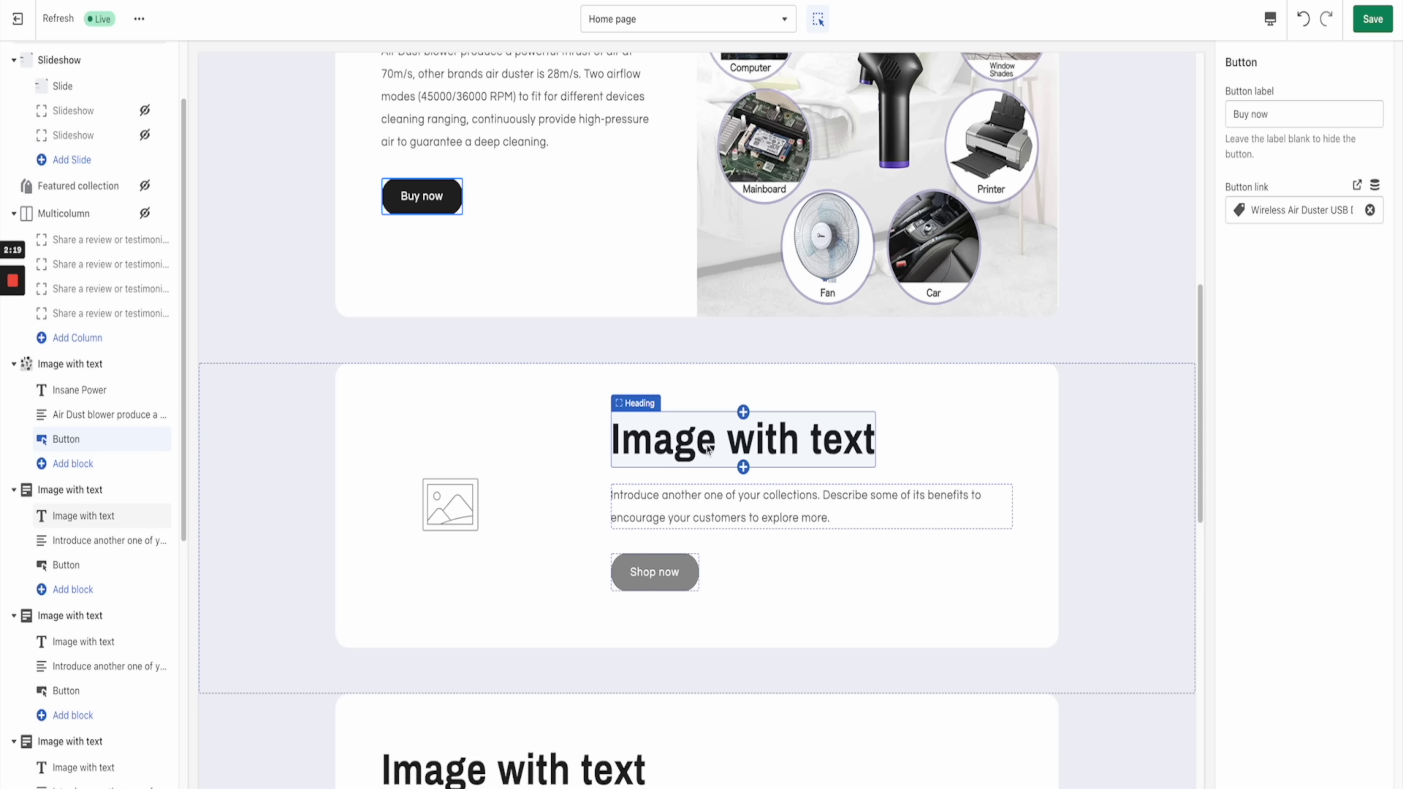
{"action": "left_click", "coordinate": [709, 450]}
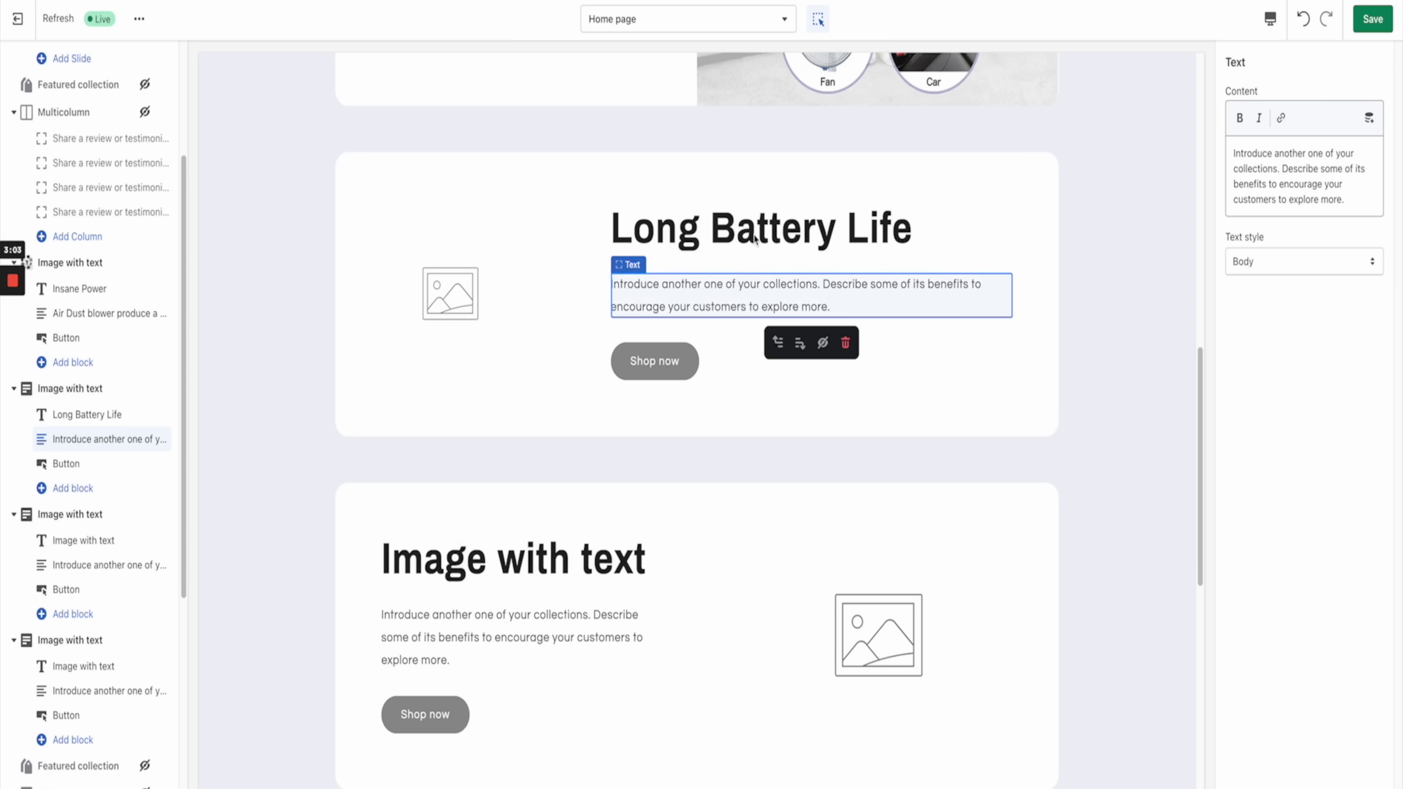
Step: Switch to the Amazon listing and copy the battery passage from "Built-in Rechargeable 15000mAh" through "high speed can runs 48 minutes."
{"action": "key", "text": "alt+Tab"}
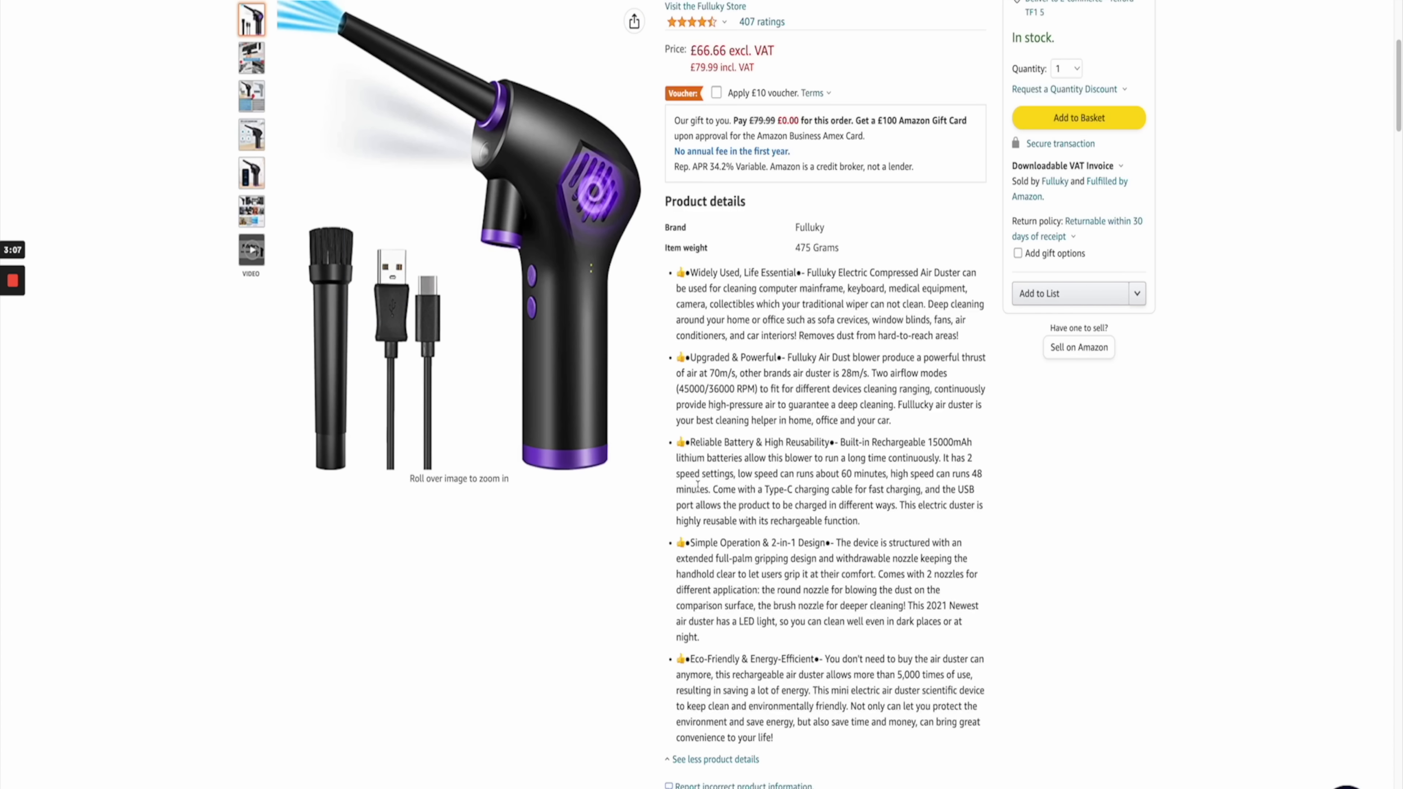
{"action": "left_click_drag", "start_coordinate": [840, 442], "coordinate": [973, 470]}
{"action": "left_click", "coordinate": [980, 479]}
{"action": "left_click_drag", "start_coordinate": [840, 442], "coordinate": [715, 486]}
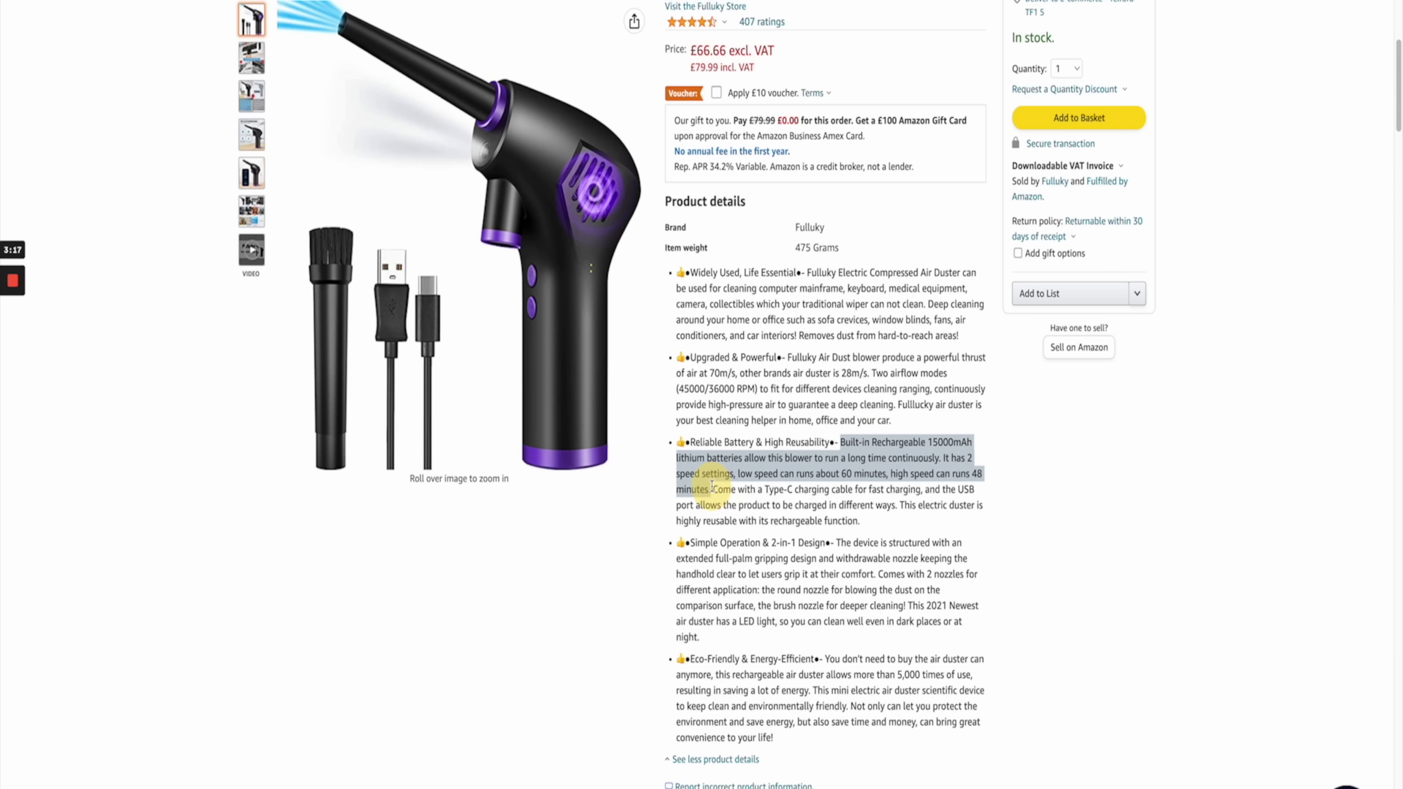
{"action": "right_click", "coordinate": [714, 456]}
{"action": "left_click", "coordinate": [740, 490]}
Step: Back in the Shopify editor, replace the Long Battery Life section's placeholder description with the copied battery passage
{"action": "key", "text": "alt+Tab"}
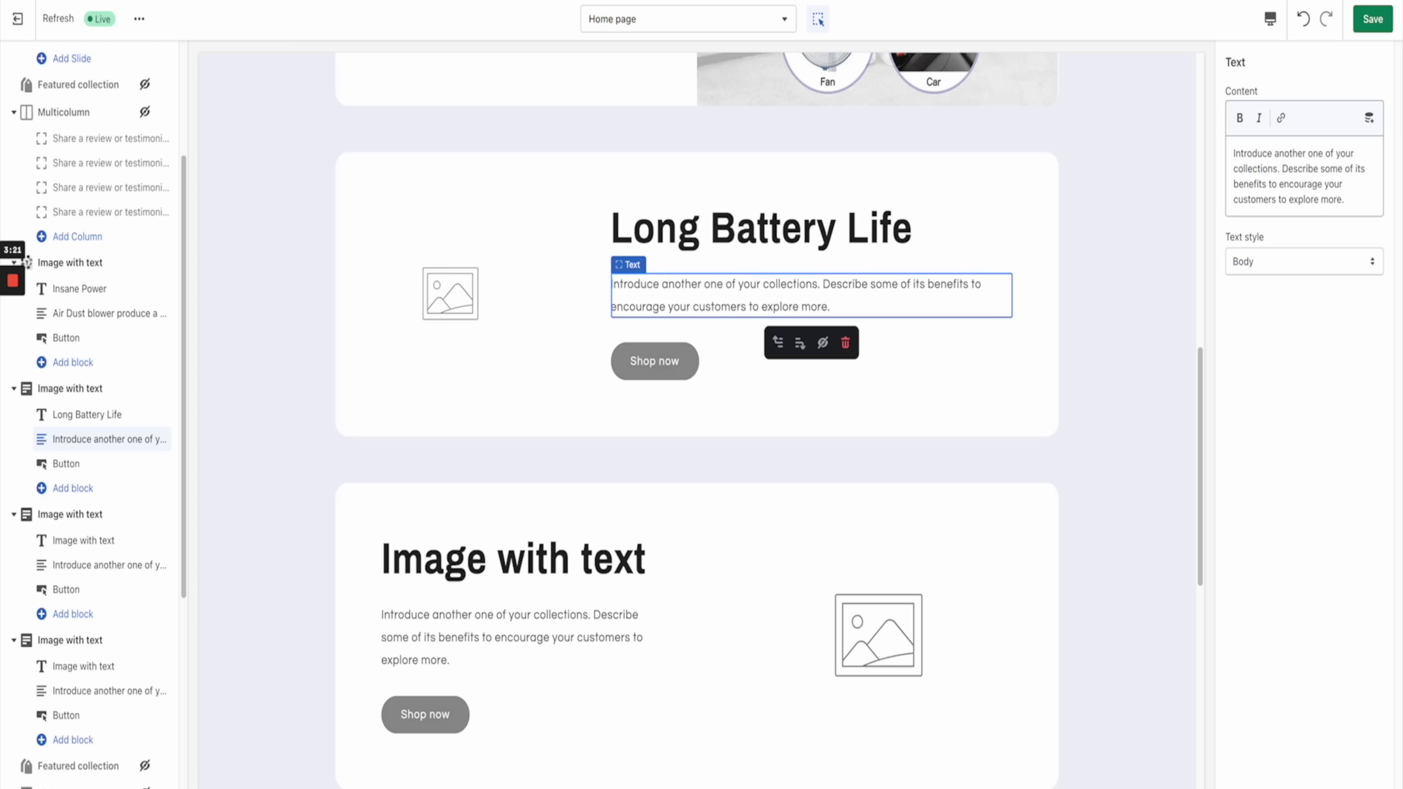
{"action": "left_click_drag", "start_coordinate": [1345, 203], "coordinate": [1231, 150]}
{"action": "key", "text": "ctrl+v"}
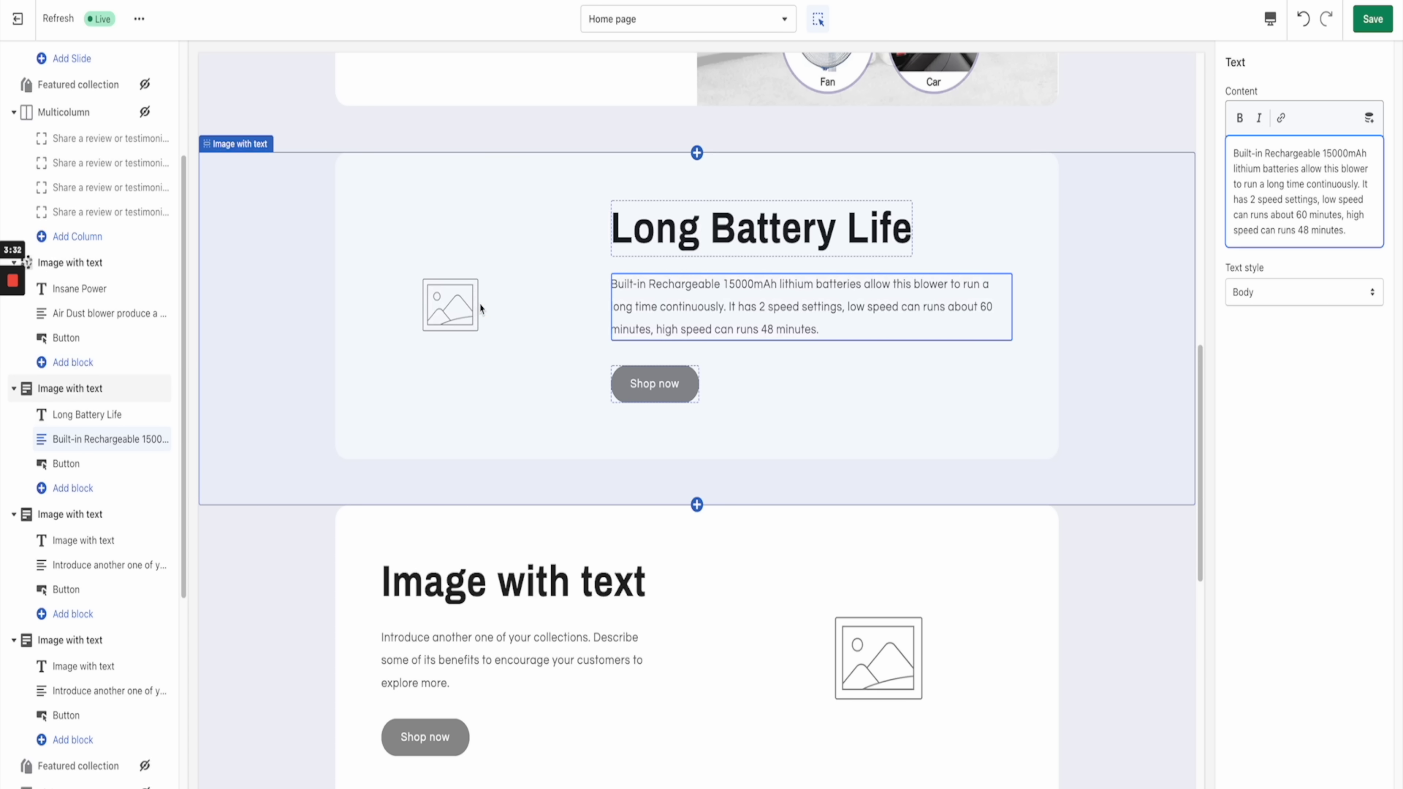
Step: Give the Long Battery Life section the air duster picture captioned "Fast charging and long-lasting battery life", save, and check the page layout
{"action": "left_click", "coordinate": [477, 307]}
{"action": "left_click", "coordinate": [1303, 138]}
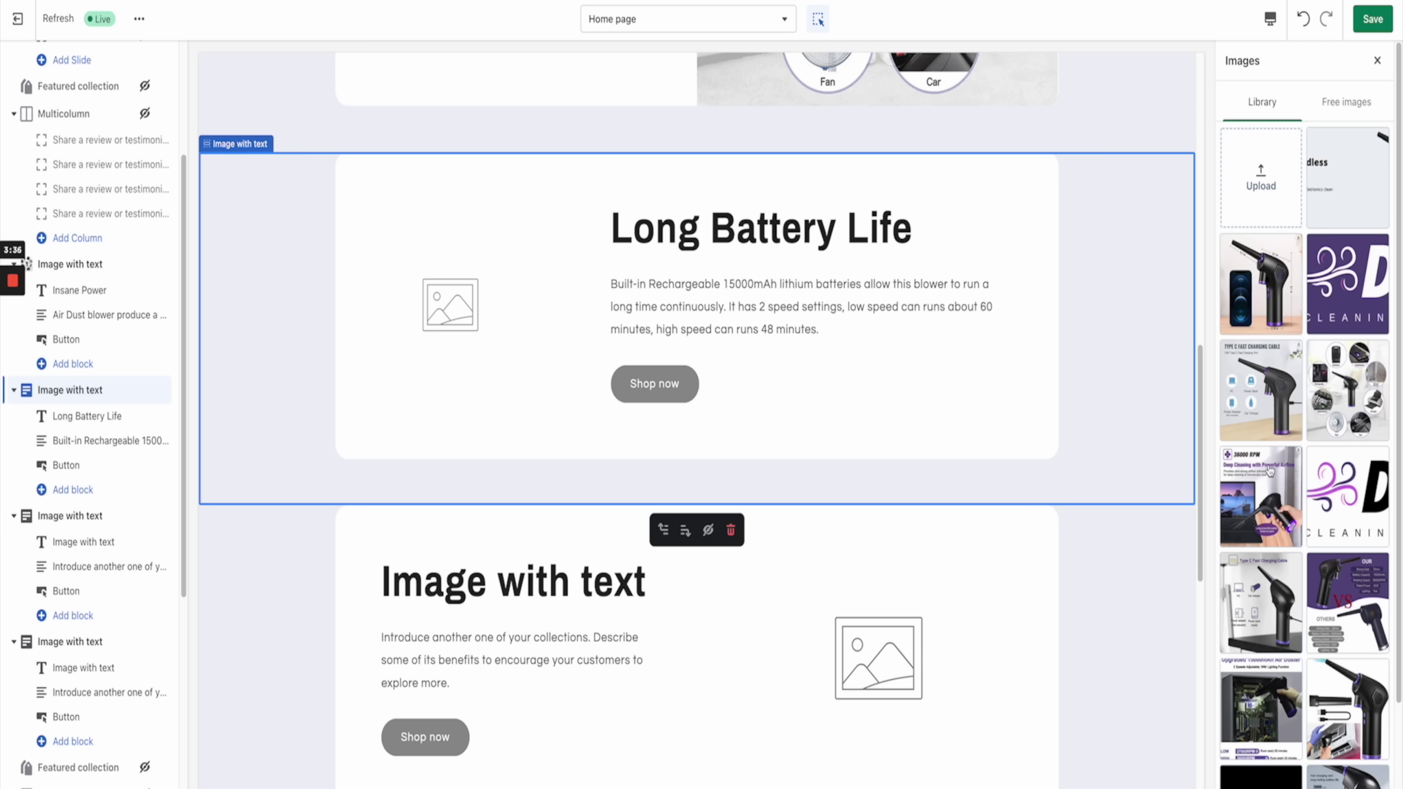
{"action": "left_click", "coordinate": [1348, 777]}
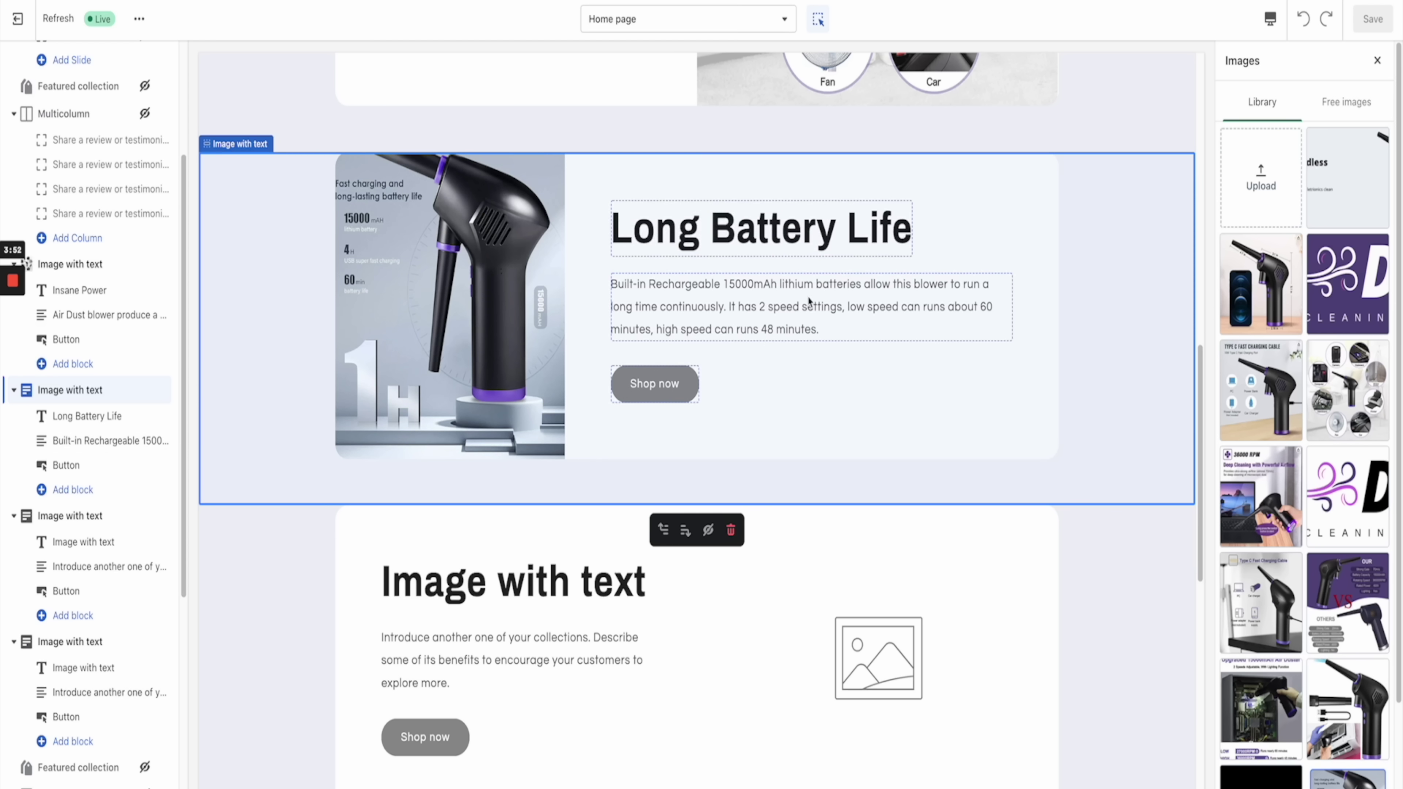
{"action": "scroll", "coordinate": [497, 314], "scroll_direction": "up", "scroll_amount": 4}
{"action": "scroll", "coordinate": [553, 337], "scroll_direction": "down", "scroll_amount": 4}
{"action": "scroll", "coordinate": [684, 299], "scroll_direction": "up", "scroll_amount": 12}
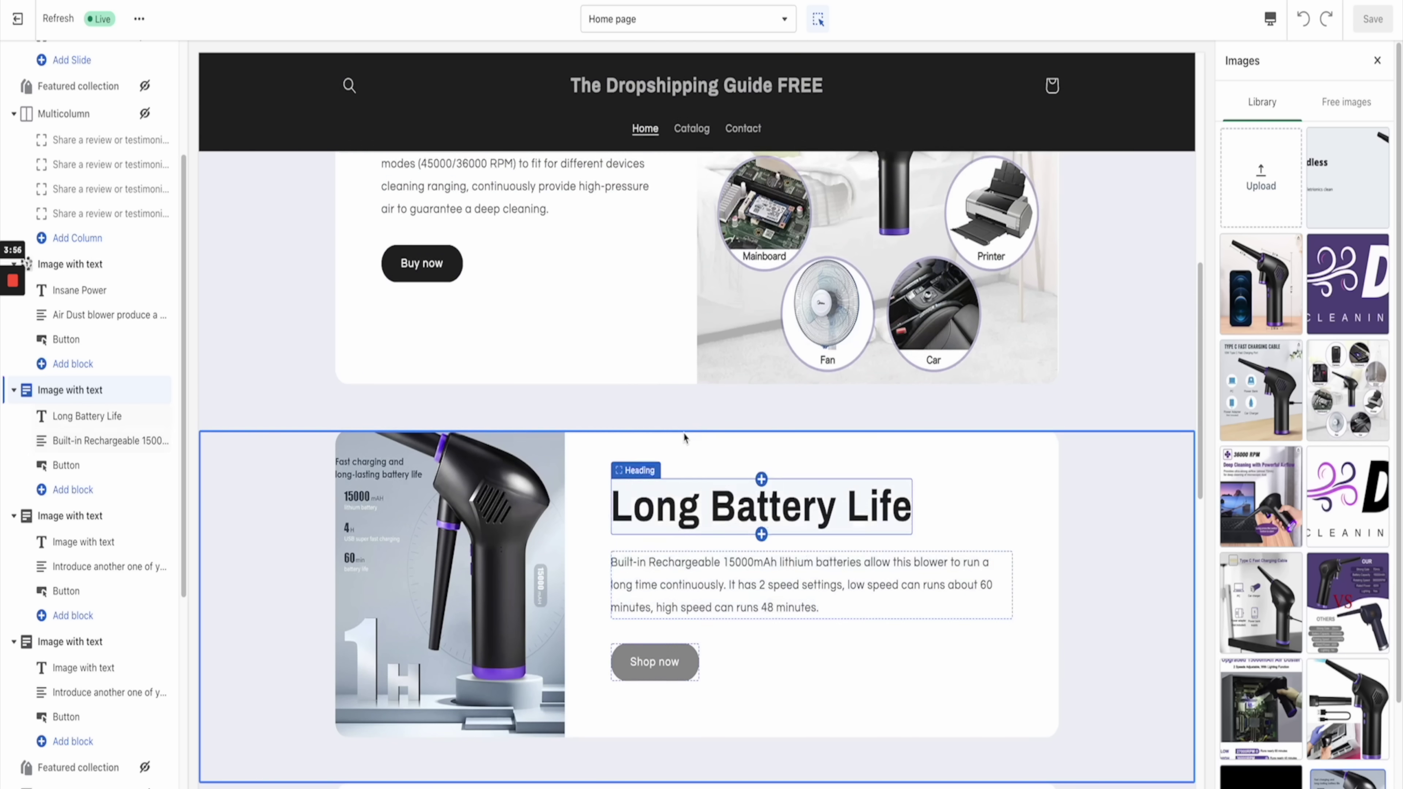
{"action": "scroll", "coordinate": [687, 479], "scroll_direction": "down", "scroll_amount": 15}
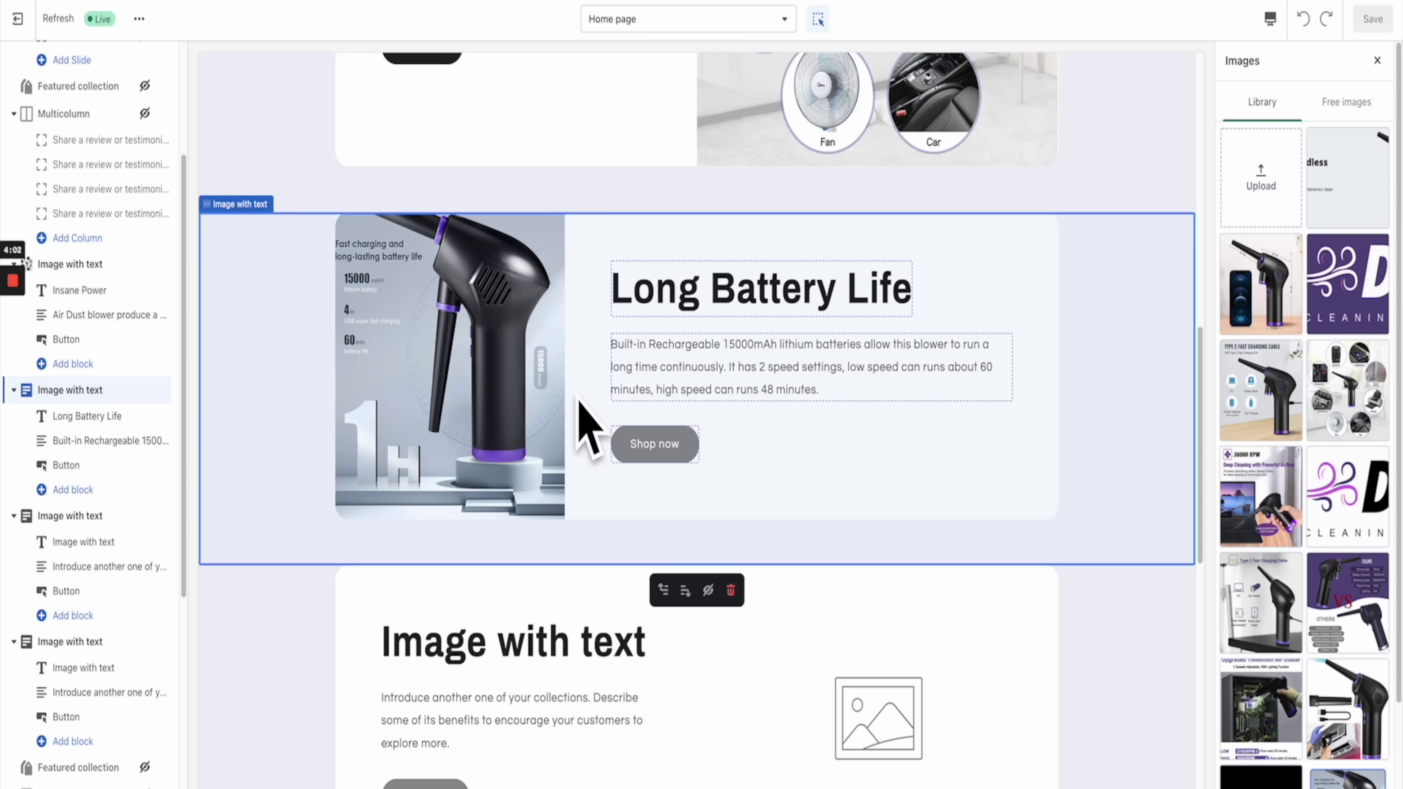
{"action": "scroll", "coordinate": [763, 500], "scroll_direction": "down", "scroll_amount": 2}
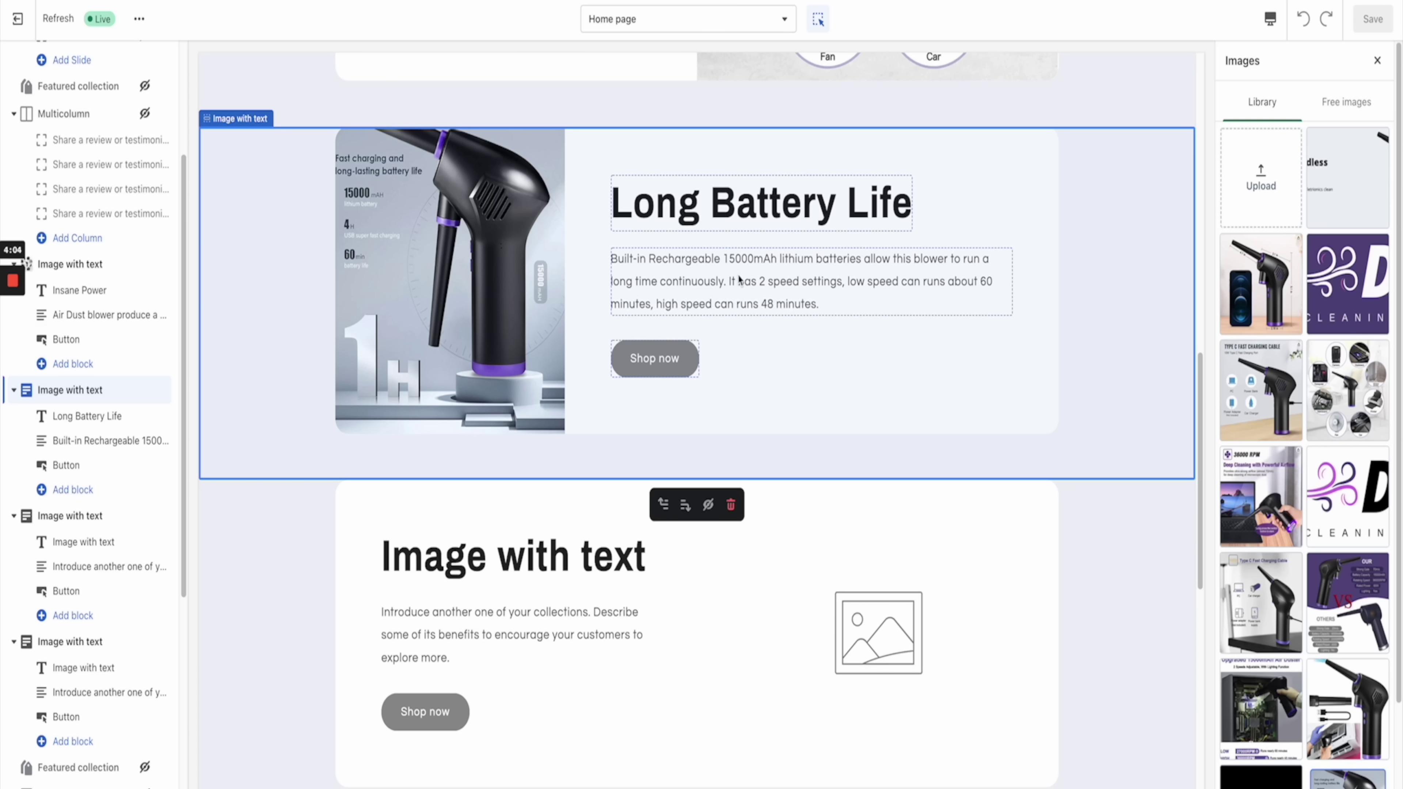
Step: Change the third Image with text section's heading to "lightweight & Portable" and set its heading size to Medium
{"action": "left_click", "coordinate": [688, 369]}
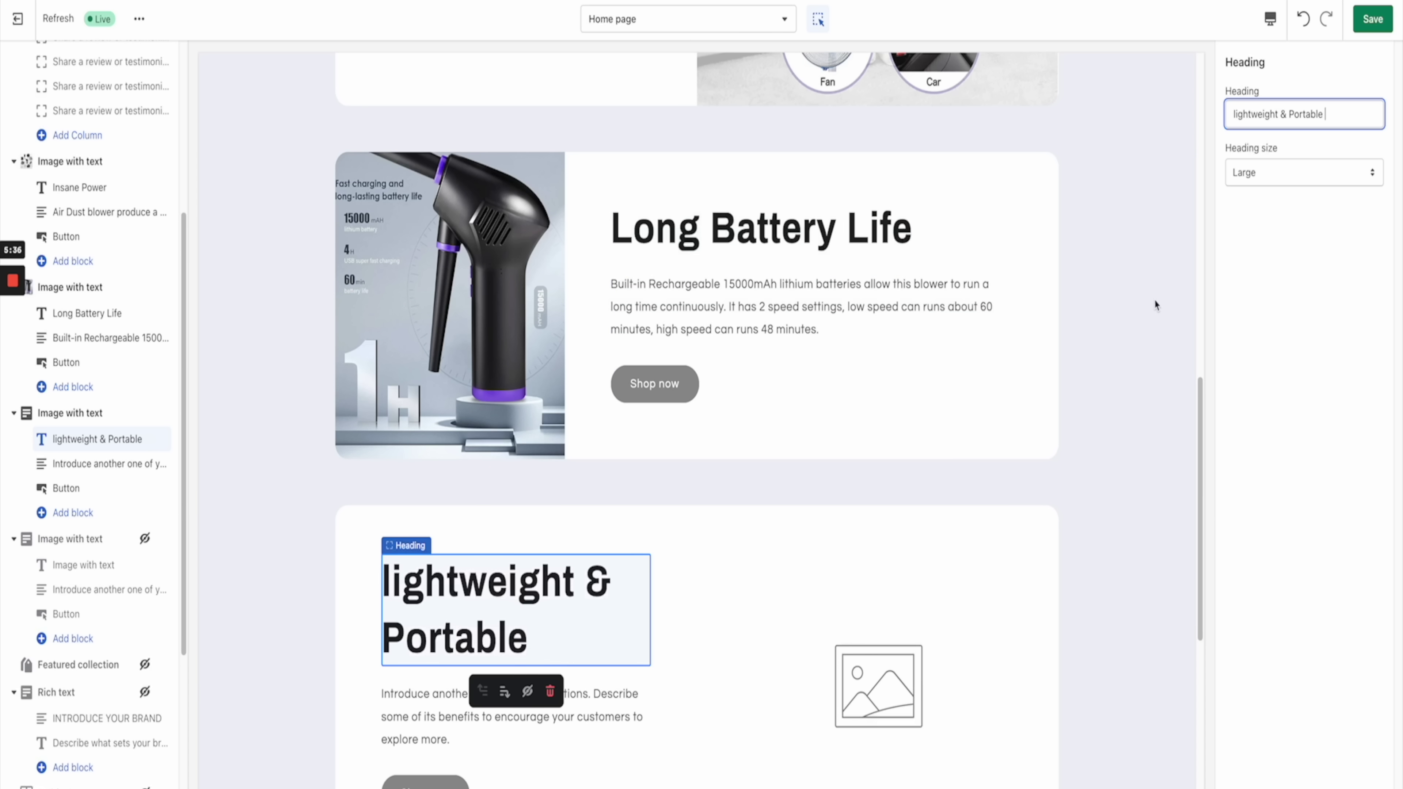
{"action": "left_click", "coordinate": [1287, 172]}
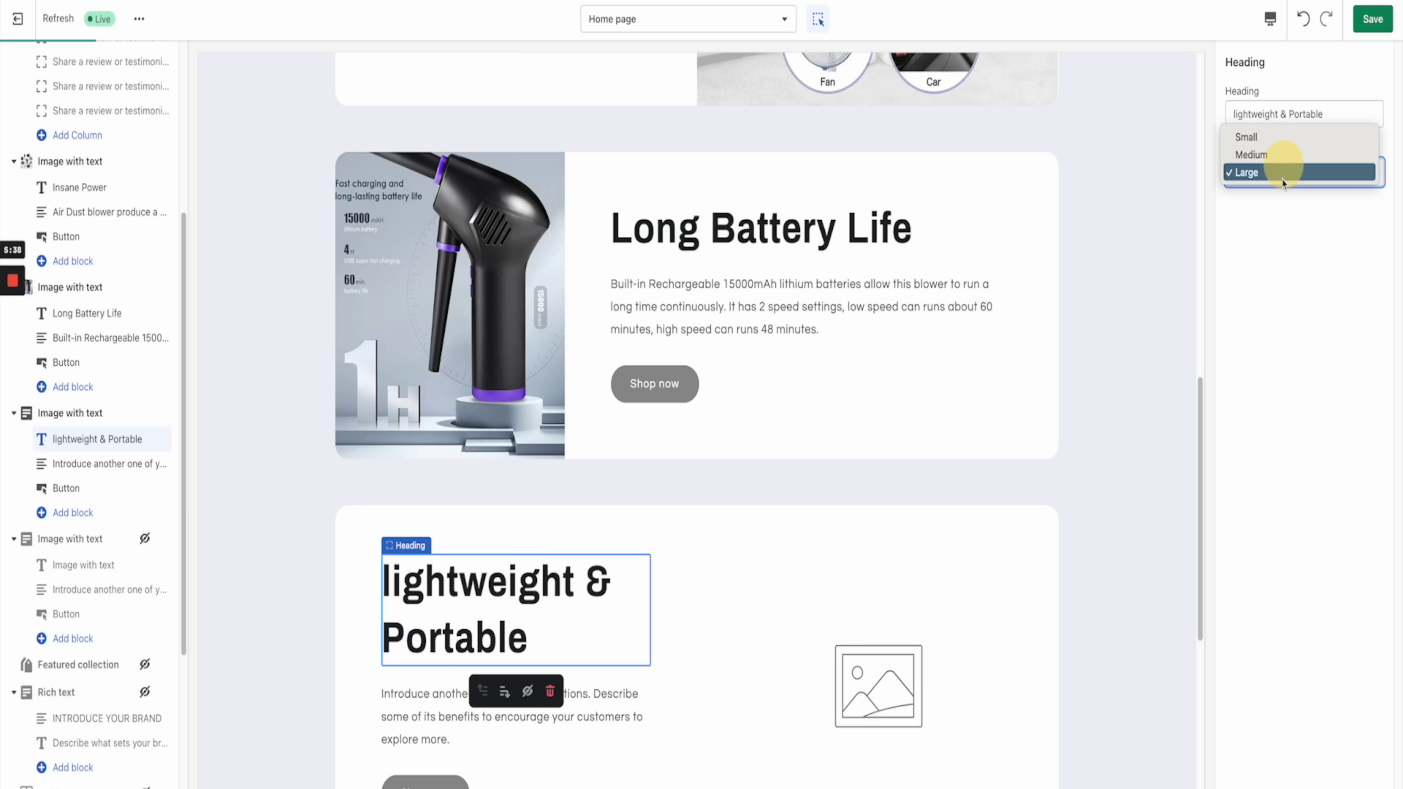
{"action": "left_click", "coordinate": [1250, 152]}
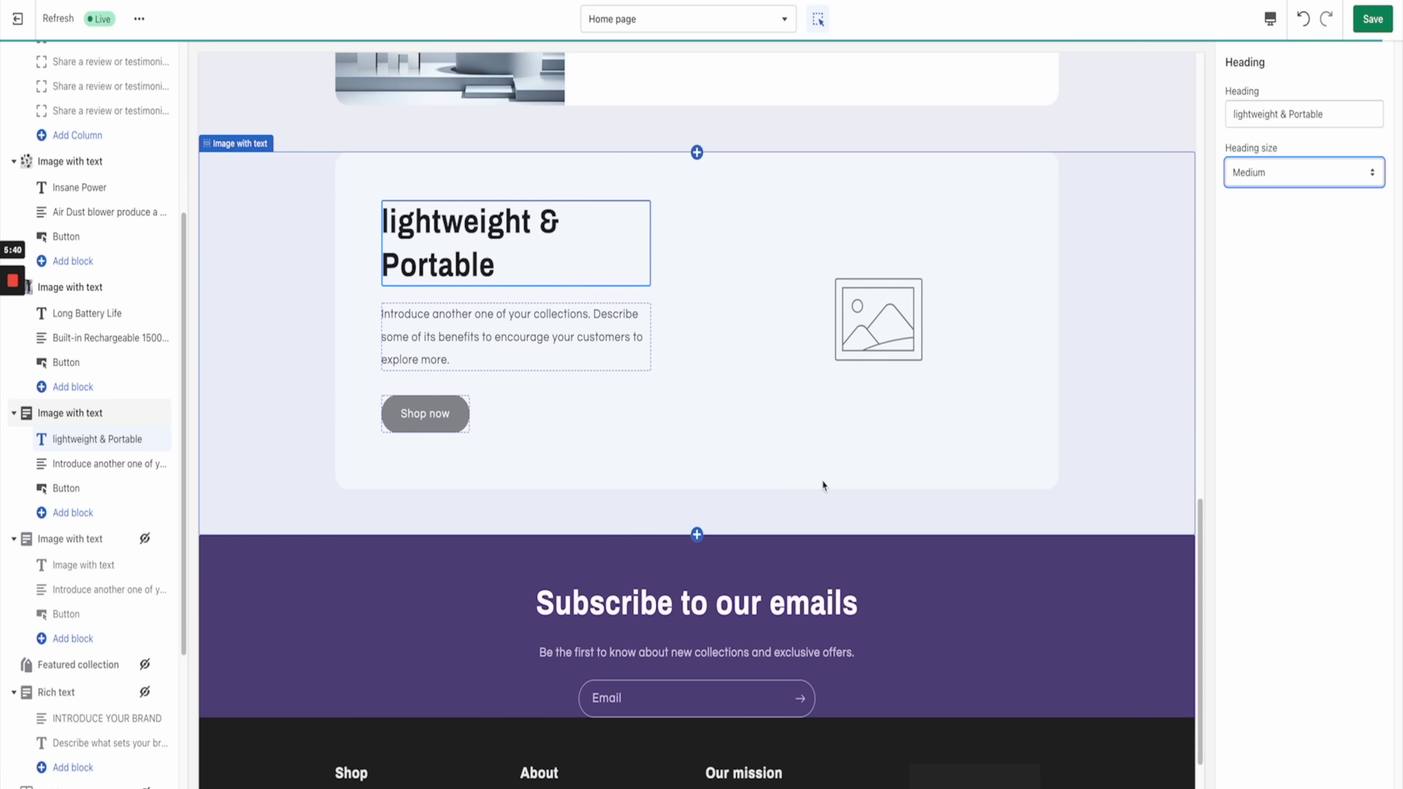
Step: Set the heading size of both the Long Battery Life and Insane Power sections to Medium
{"action": "scroll", "coordinate": [823, 485], "scroll_direction": "up", "scroll_amount": 10}
{"action": "left_click", "coordinate": [779, 471]}
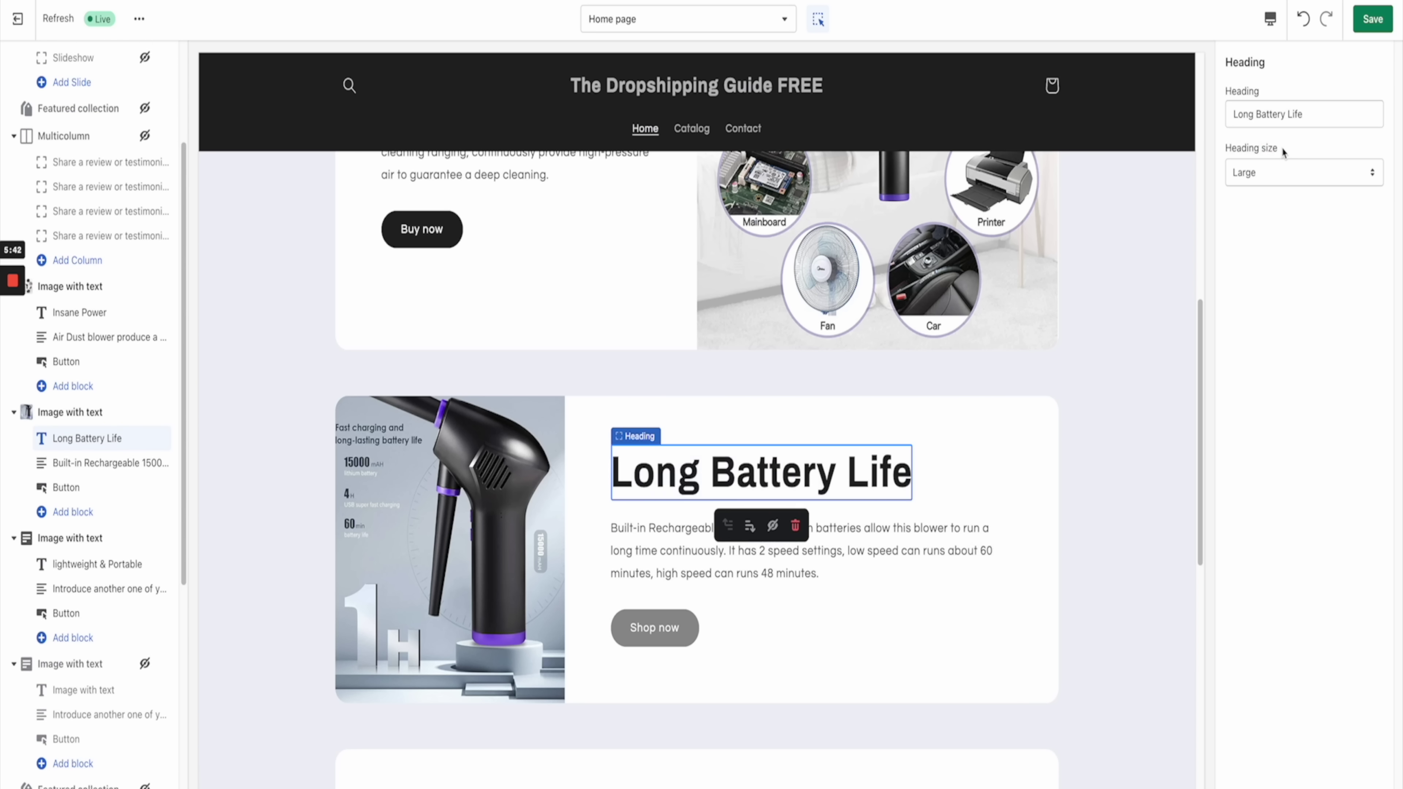
{"action": "left_click", "coordinate": [1270, 172]}
{"action": "left_click", "coordinate": [1265, 154]}
{"action": "left_click", "coordinate": [496, 338]}
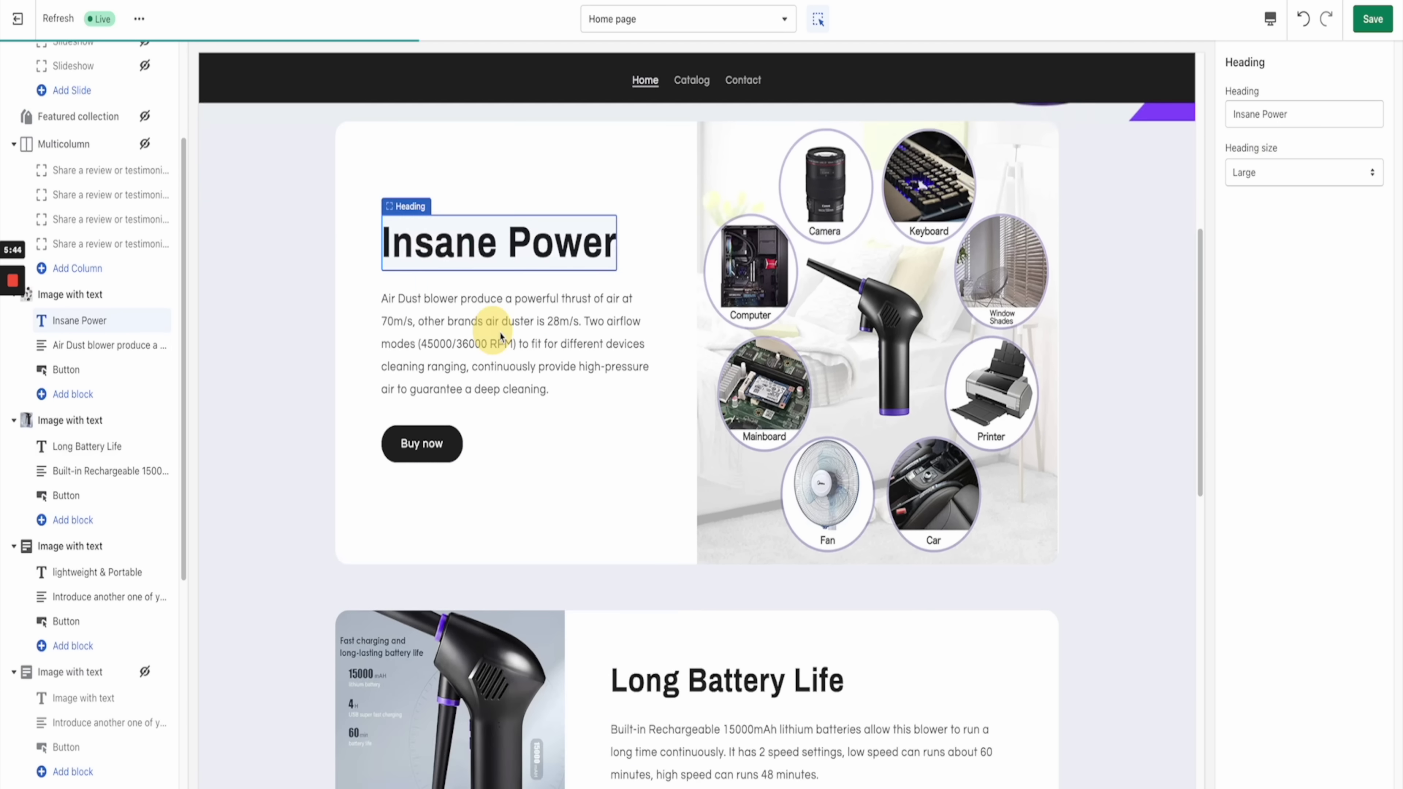
{"action": "left_click", "coordinate": [1274, 172]}
{"action": "left_click", "coordinate": [1259, 155]}
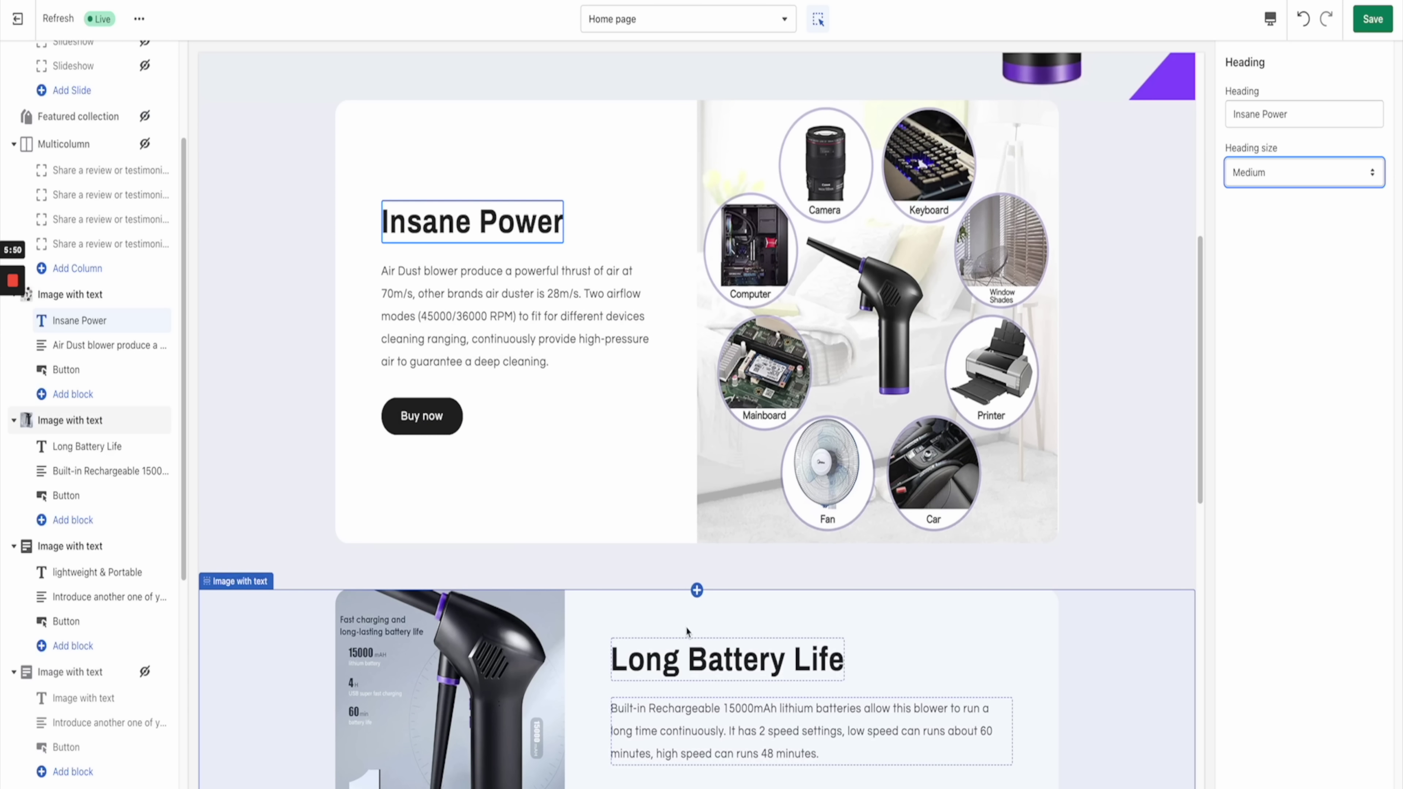
{"action": "scroll", "coordinate": [696, 614], "scroll_direction": "down", "scroll_amount": 6}
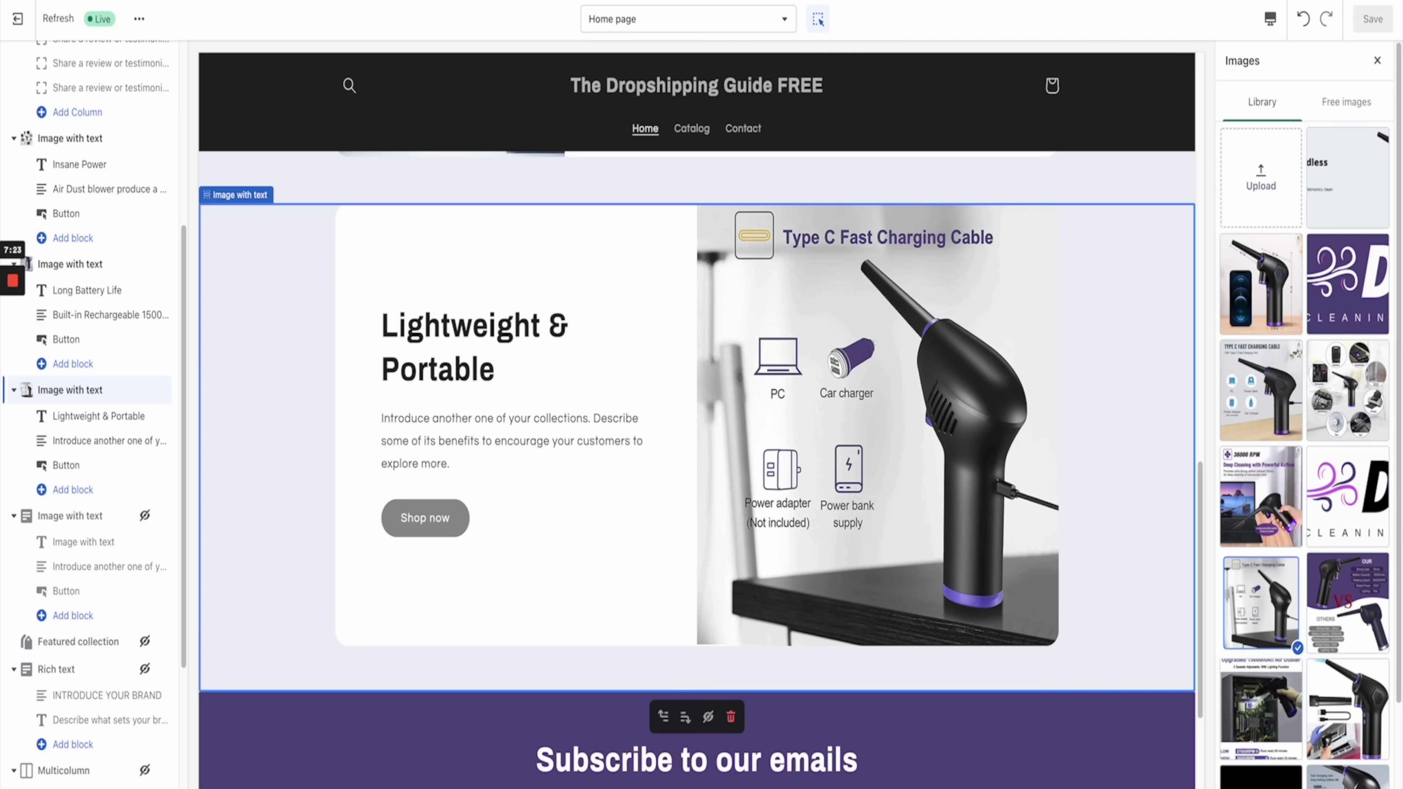
Step: Switch to Amazon and check the product details of the Fulluky and Bulipu air duster listings for description wording
{"action": "key", "text": "alt+Tab"}
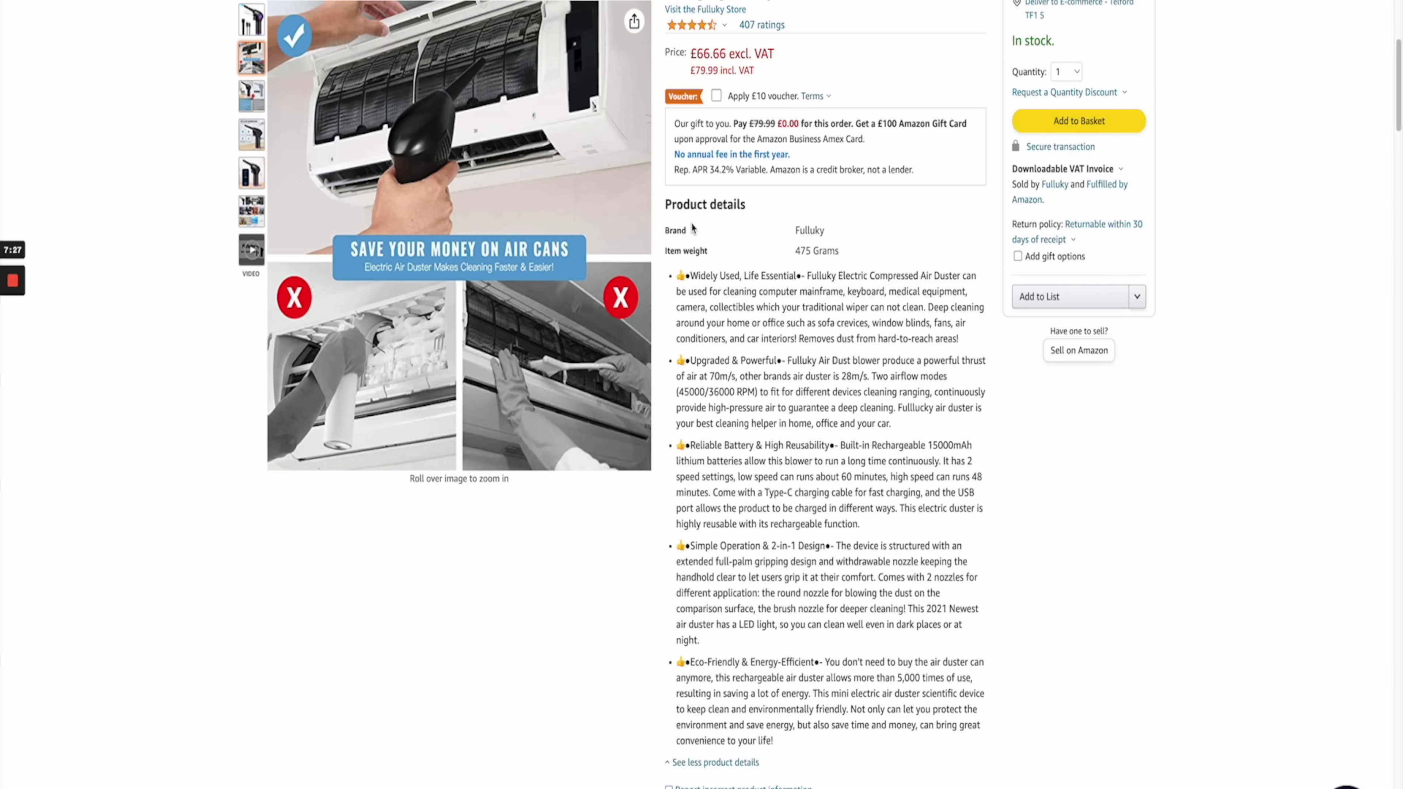
{"action": "key", "text": "alt+Left"}
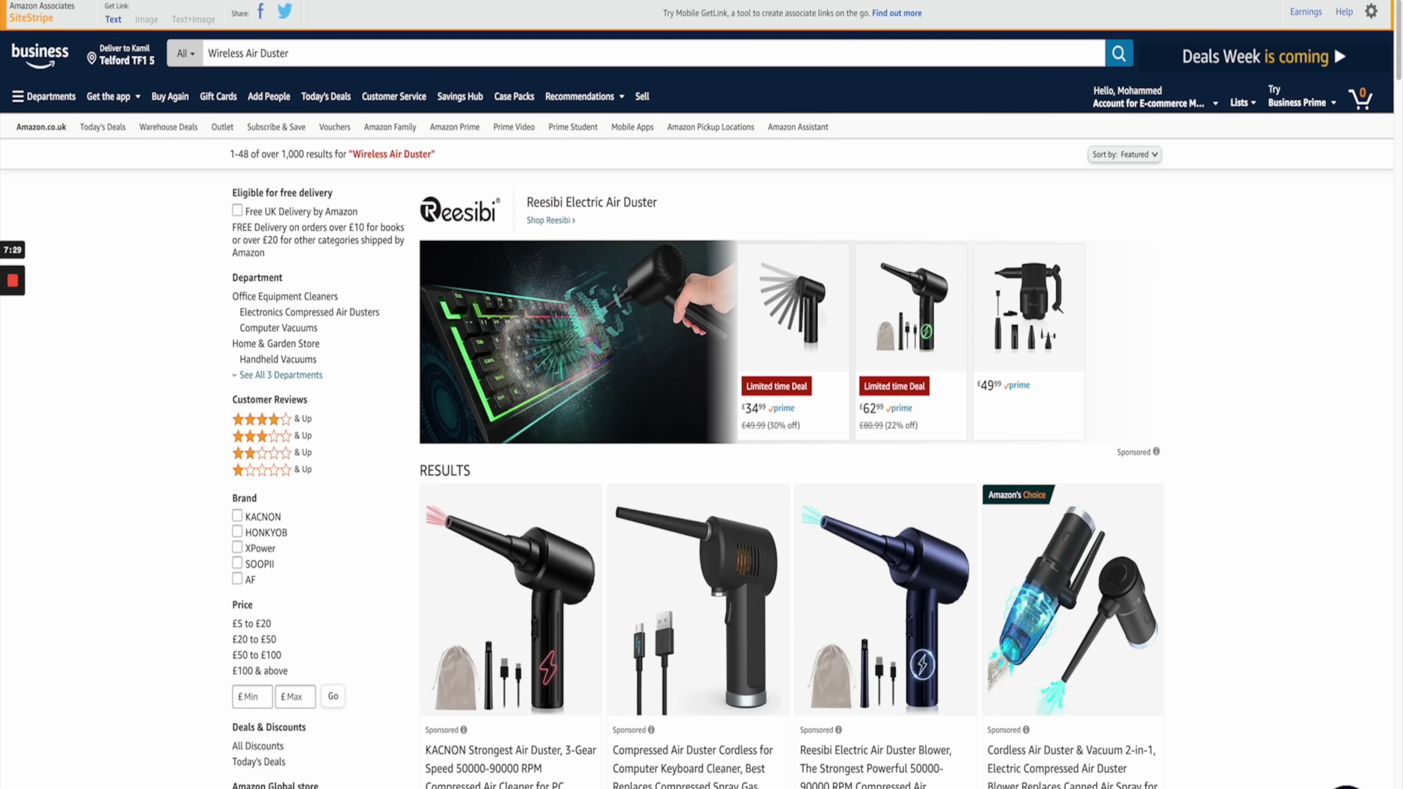
{"action": "key", "text": "alt+Right"}
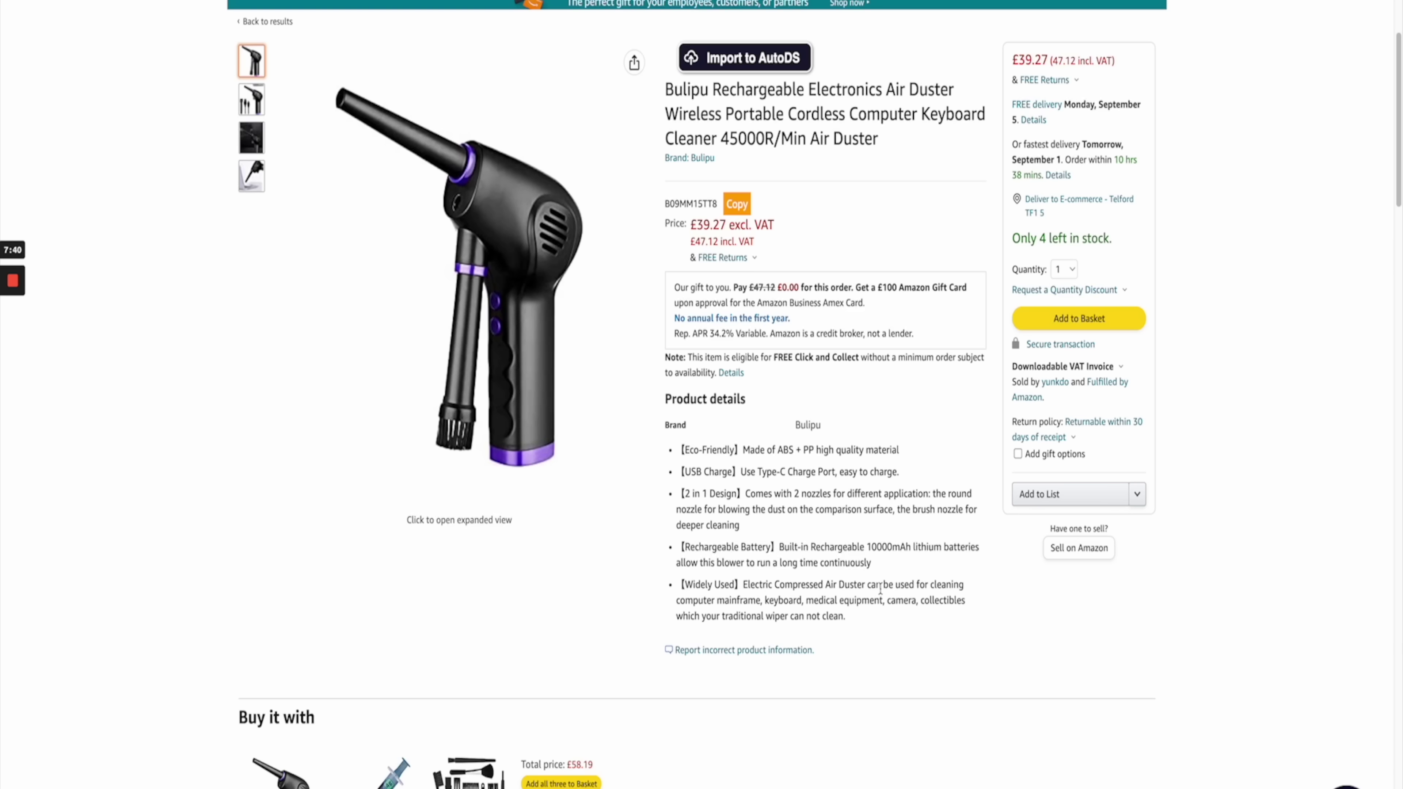
{"action": "key", "text": "alt+Left"}
Step: Browse the Wireless Air Duster search results and examine the details of the LED-light duster with the 15000mAh battery
{"action": "scroll", "coordinate": [934, 667], "scroll_direction": "down", "scroll_amount": 20}
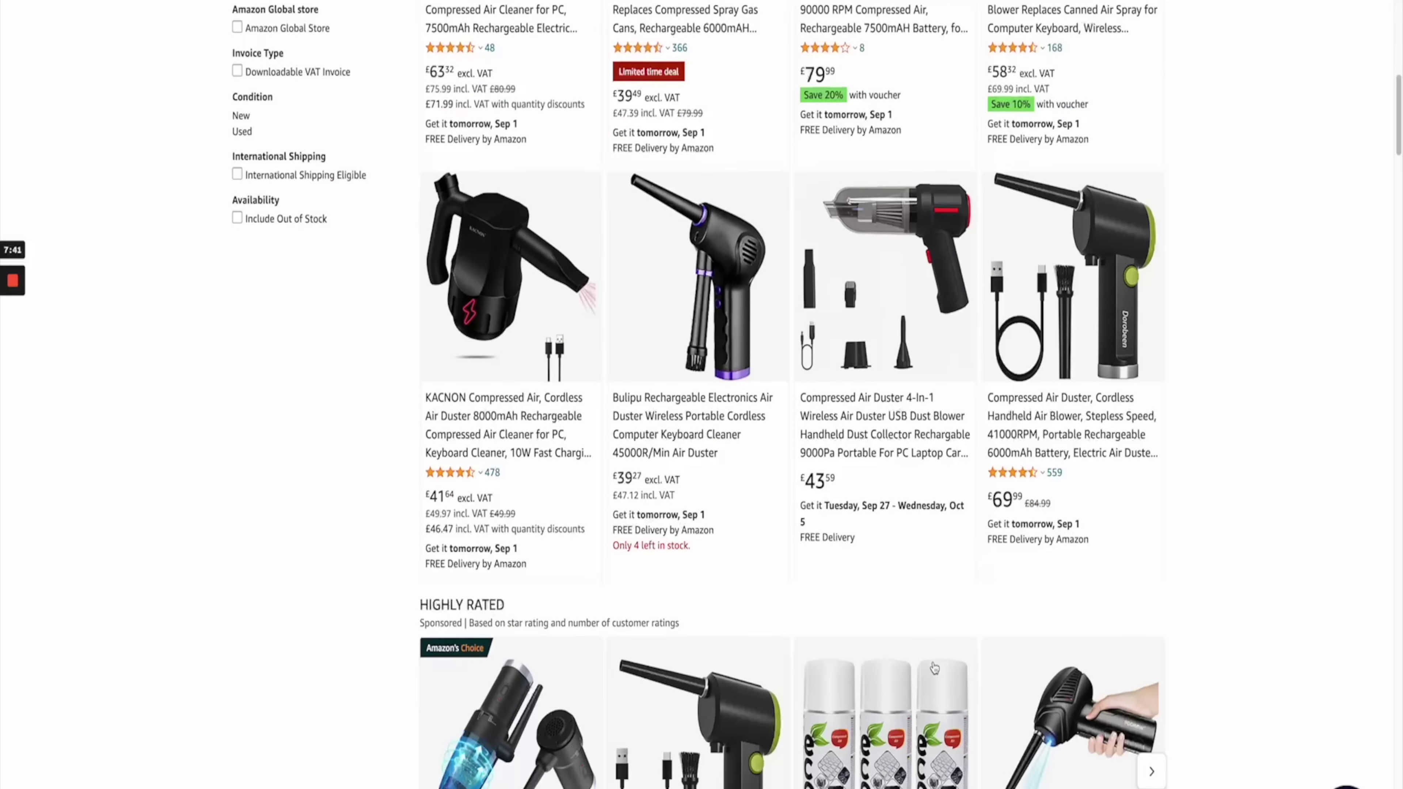
{"action": "scroll", "coordinate": [932, 666], "scroll_direction": "down", "scroll_amount": 15}
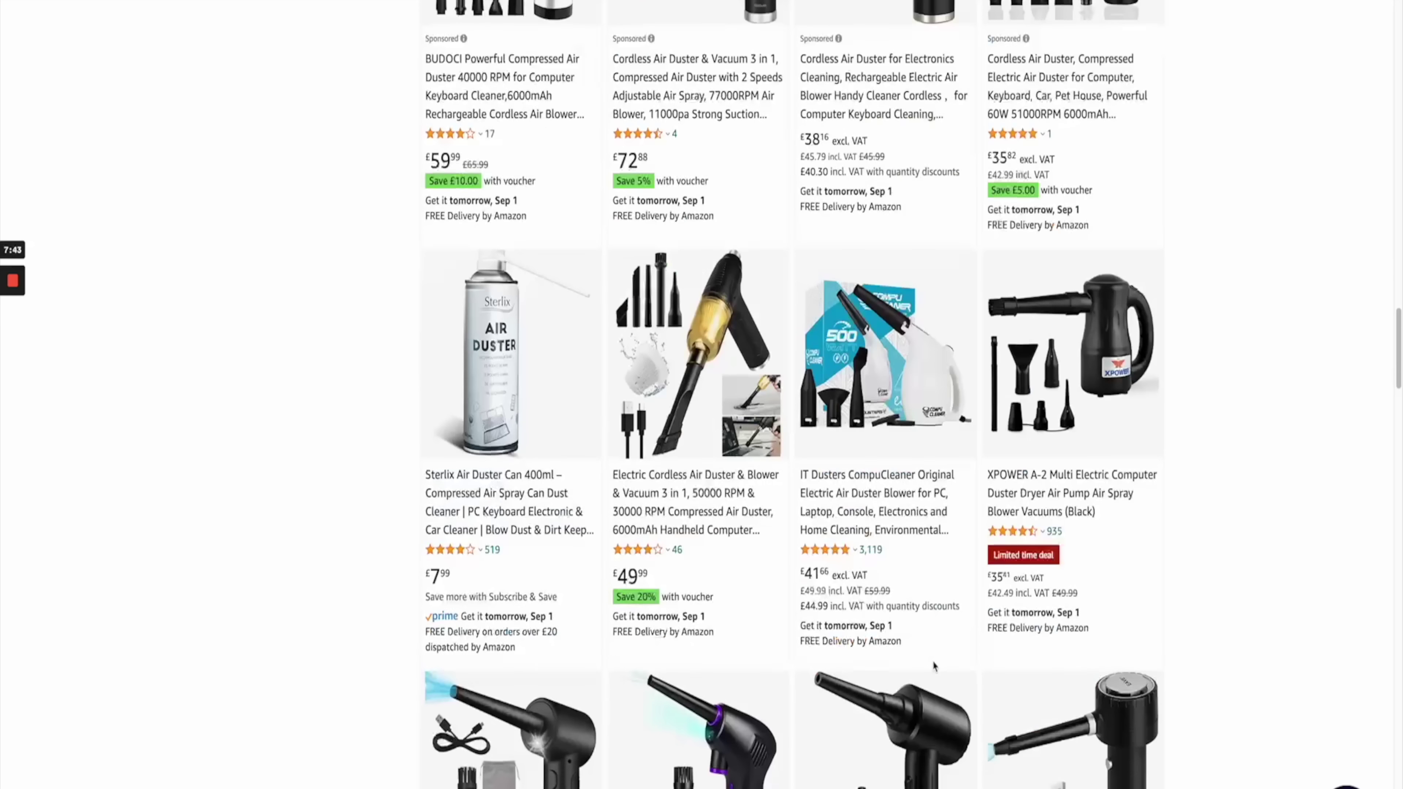
{"action": "right_click", "coordinate": [768, 354]}
{"action": "left_click", "coordinate": [720, 283]}
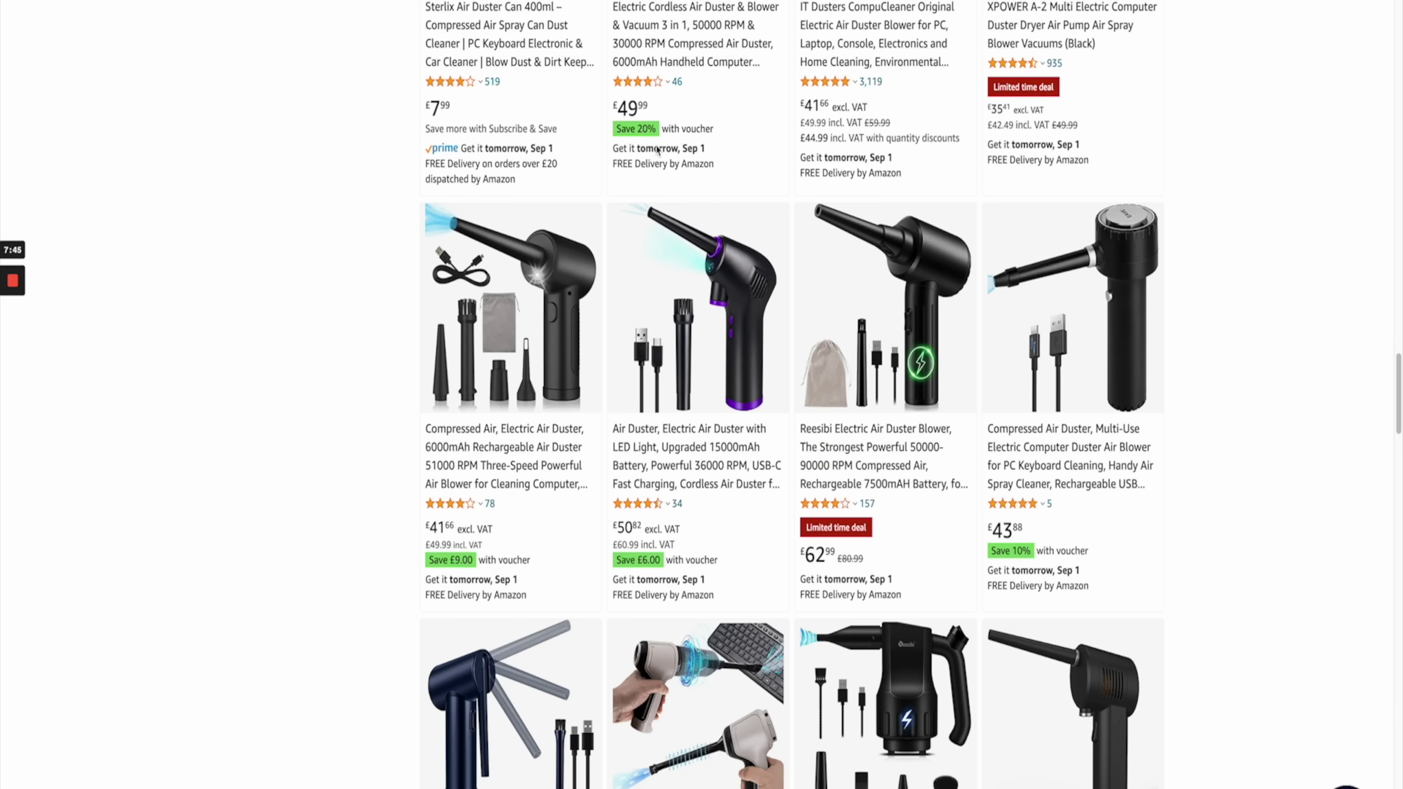
{"action": "left_click", "coordinate": [759, 265]}
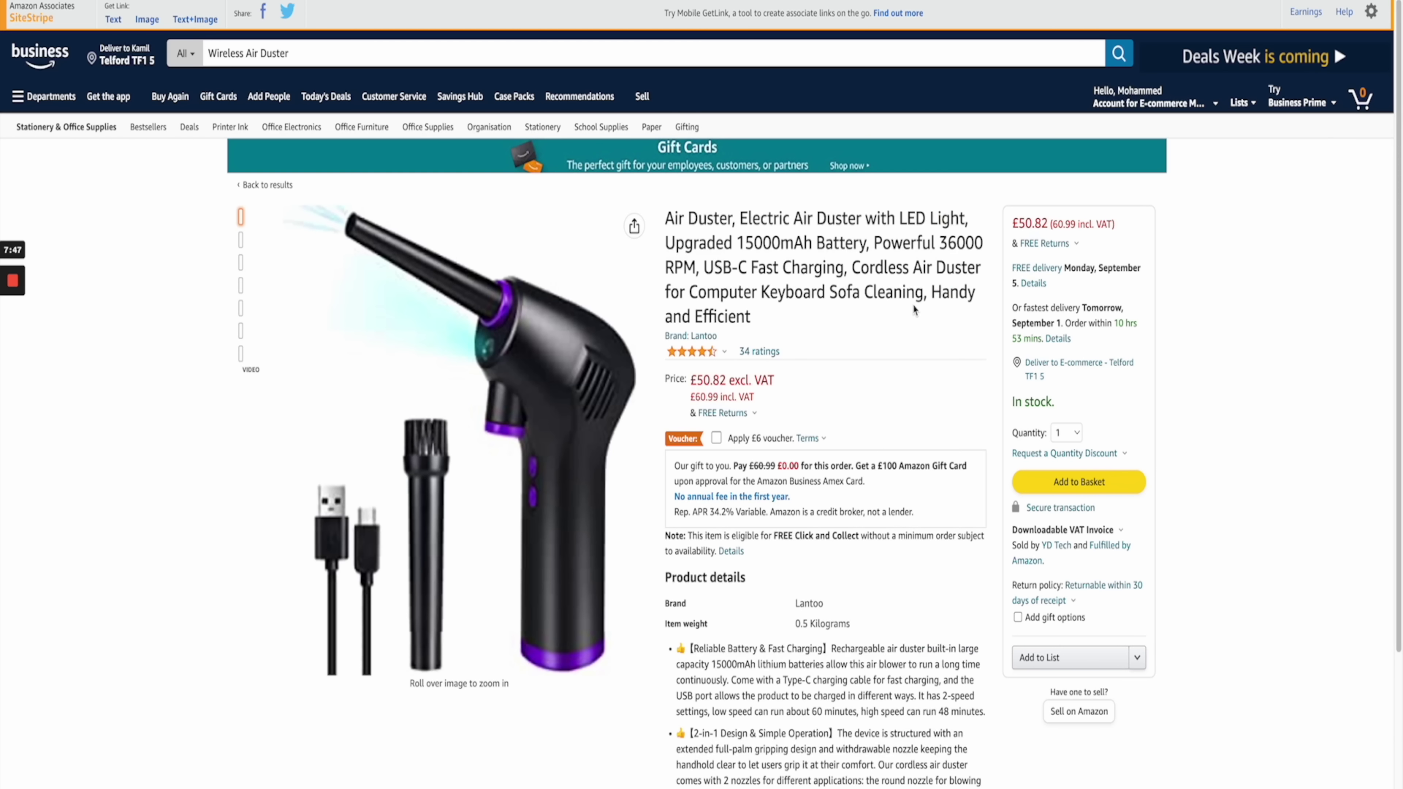
{"action": "scroll", "coordinate": [911, 304], "scroll_direction": "down", "scroll_amount": 4}
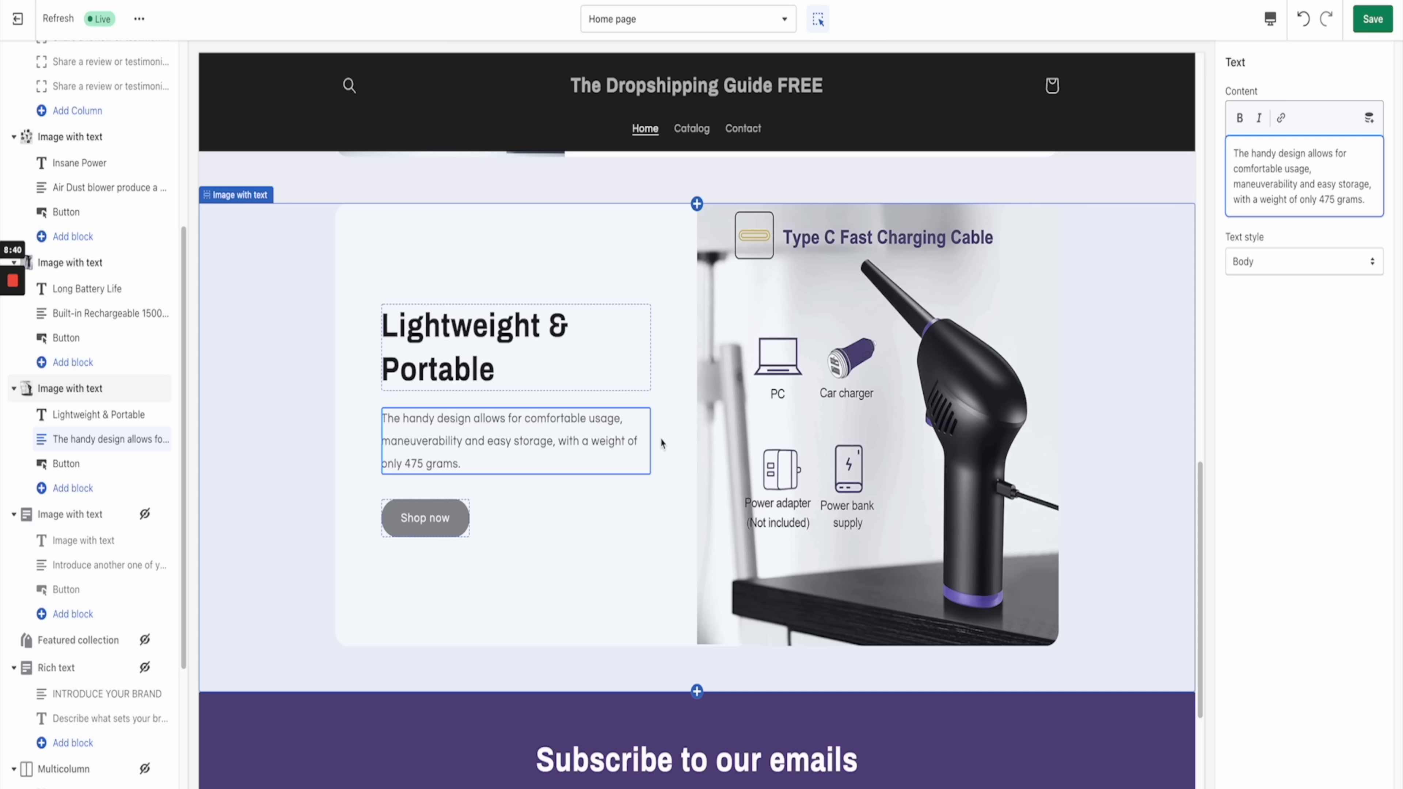
Step: Open the settings of the Lightweight & Portable section's button and compare the section with the Long Battery Life section
{"action": "left_click", "coordinate": [441, 515]}
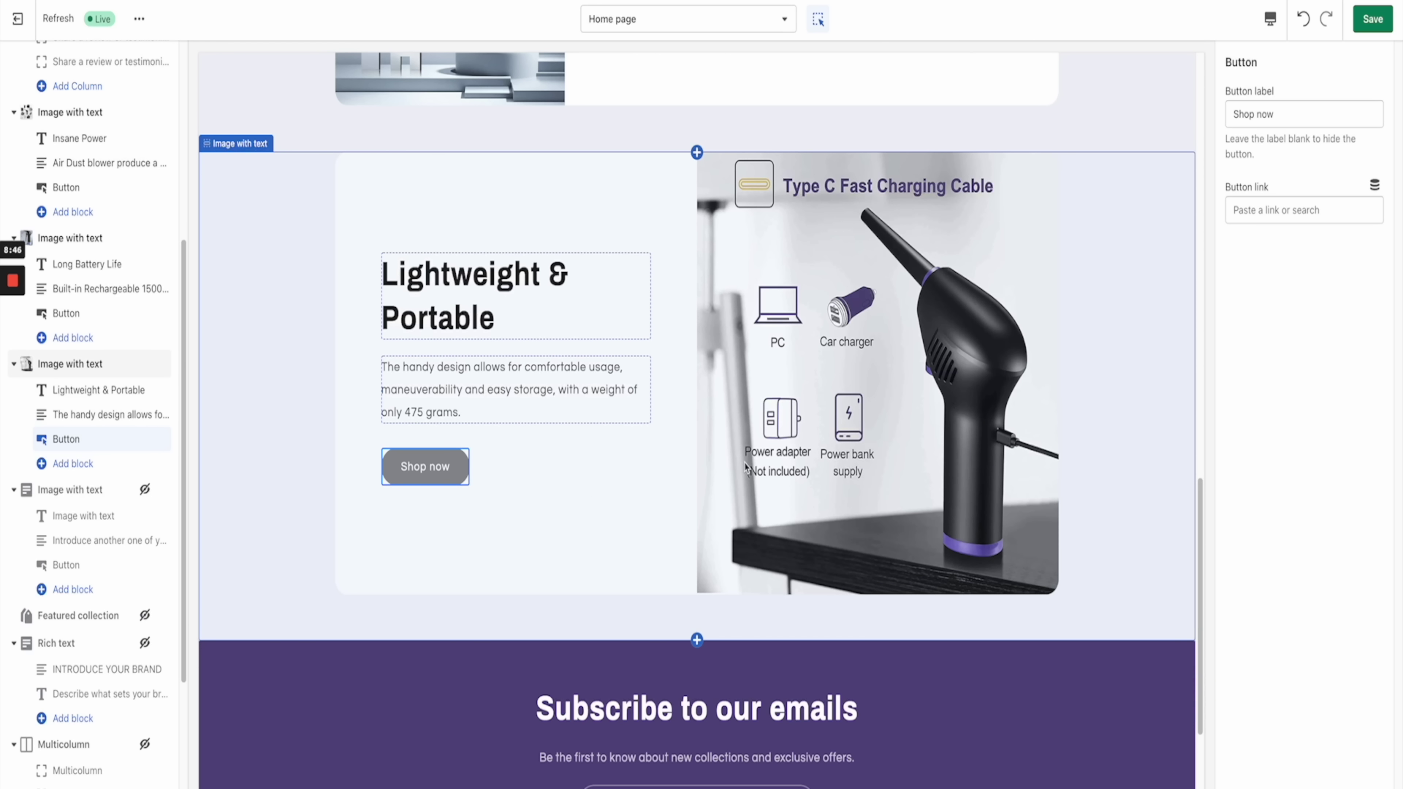
{"action": "scroll", "coordinate": [746, 467], "scroll_direction": "up", "scroll_amount": 10}
{"action": "scroll", "coordinate": [746, 467], "scroll_direction": "down", "scroll_amount": 10}
{"action": "scroll", "coordinate": [932, 477], "scroll_direction": "up", "scroll_amount": 5}
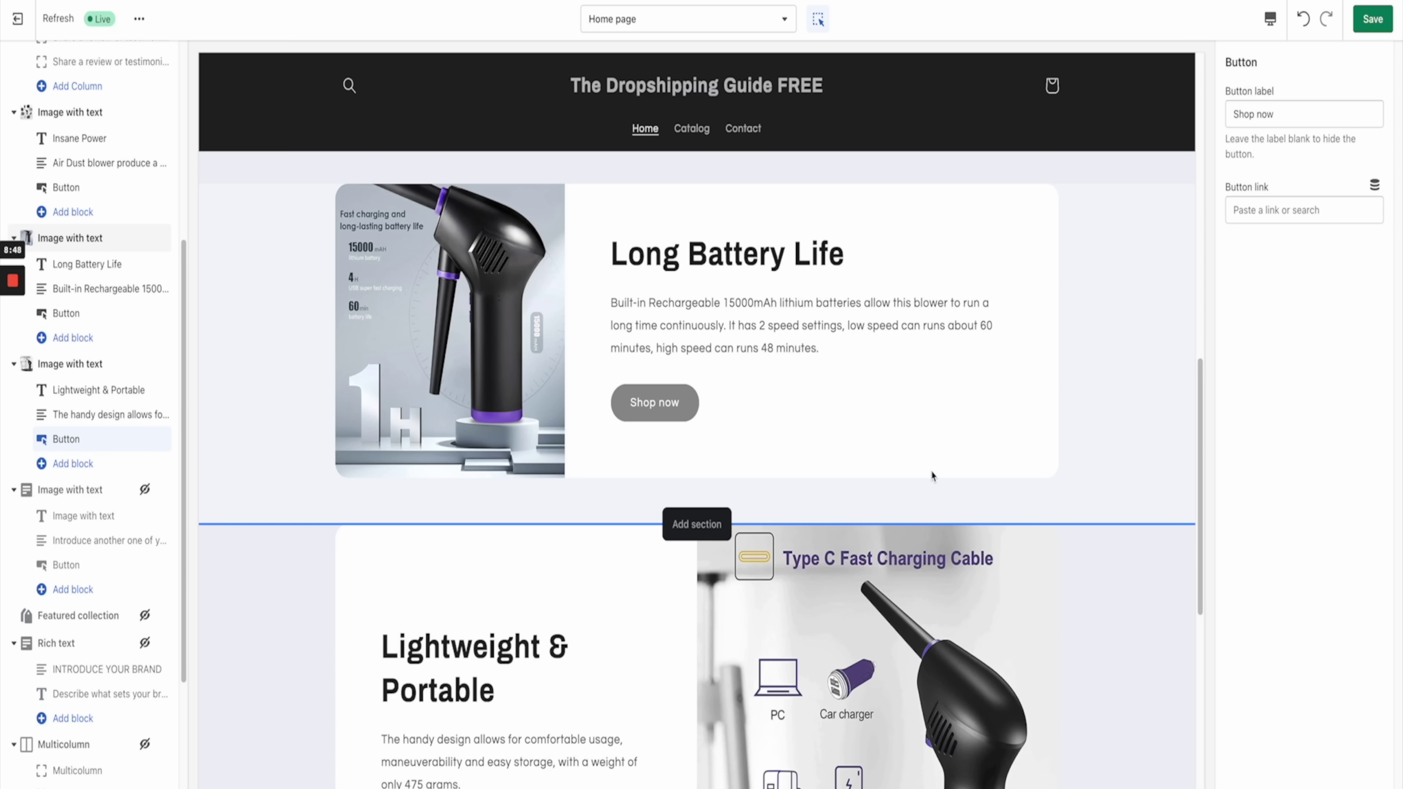
{"action": "scroll", "coordinate": [932, 477], "scroll_direction": "down", "scroll_amount": 5}
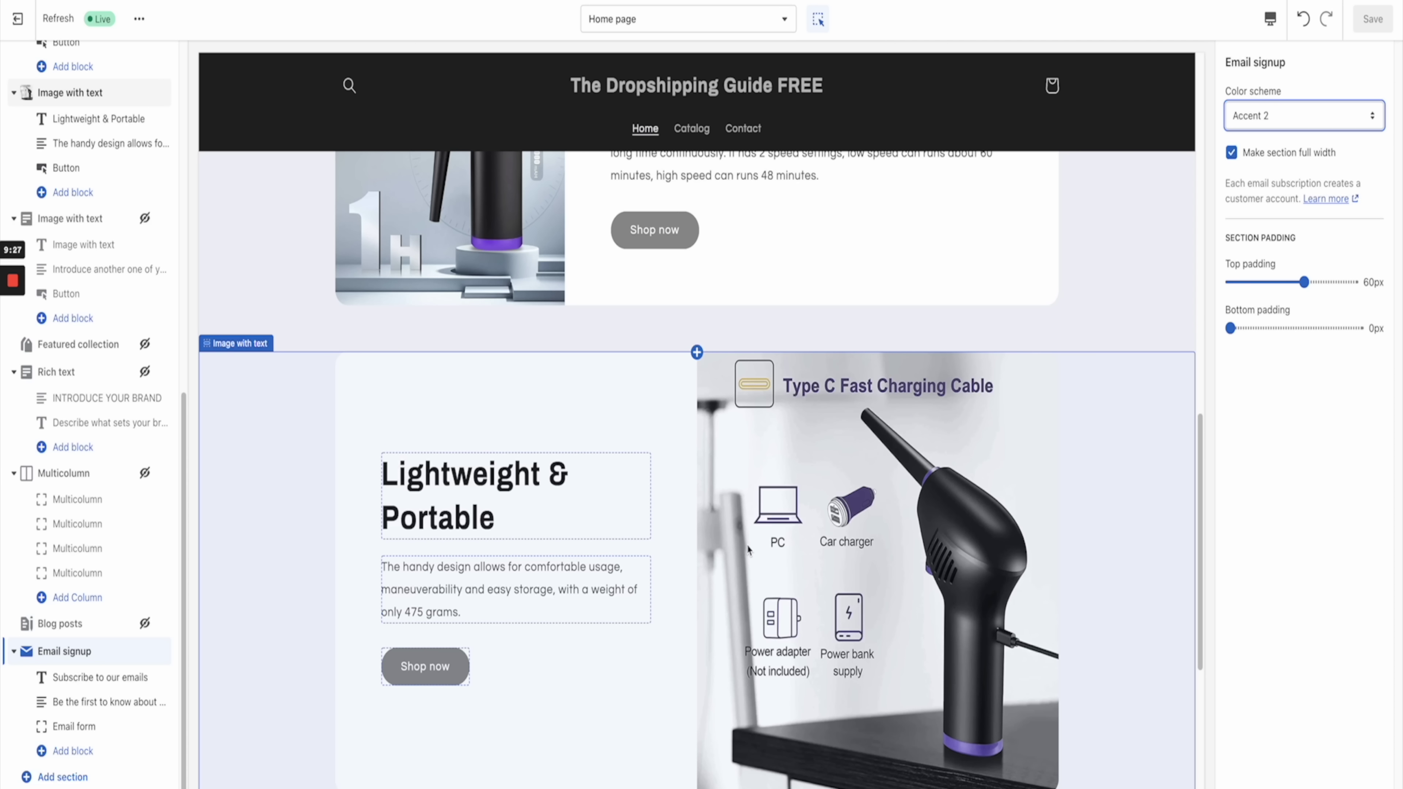
Step: Set the Email signup section's color scheme to Background 2 and its bottom padding to 20px
{"action": "scroll", "coordinate": [747, 548], "scroll_direction": "down", "scroll_amount": 10}
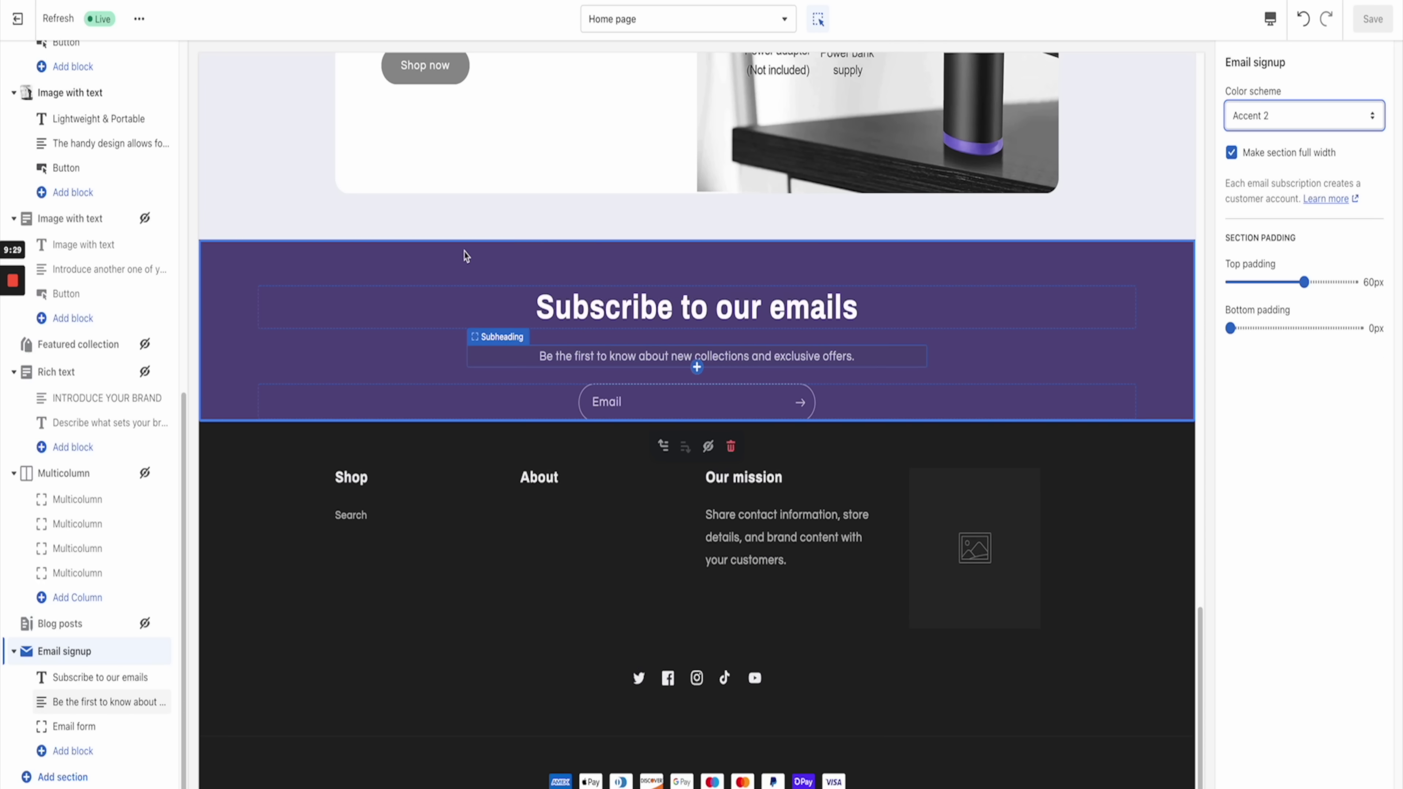
{"action": "left_click", "coordinate": [1264, 116]}
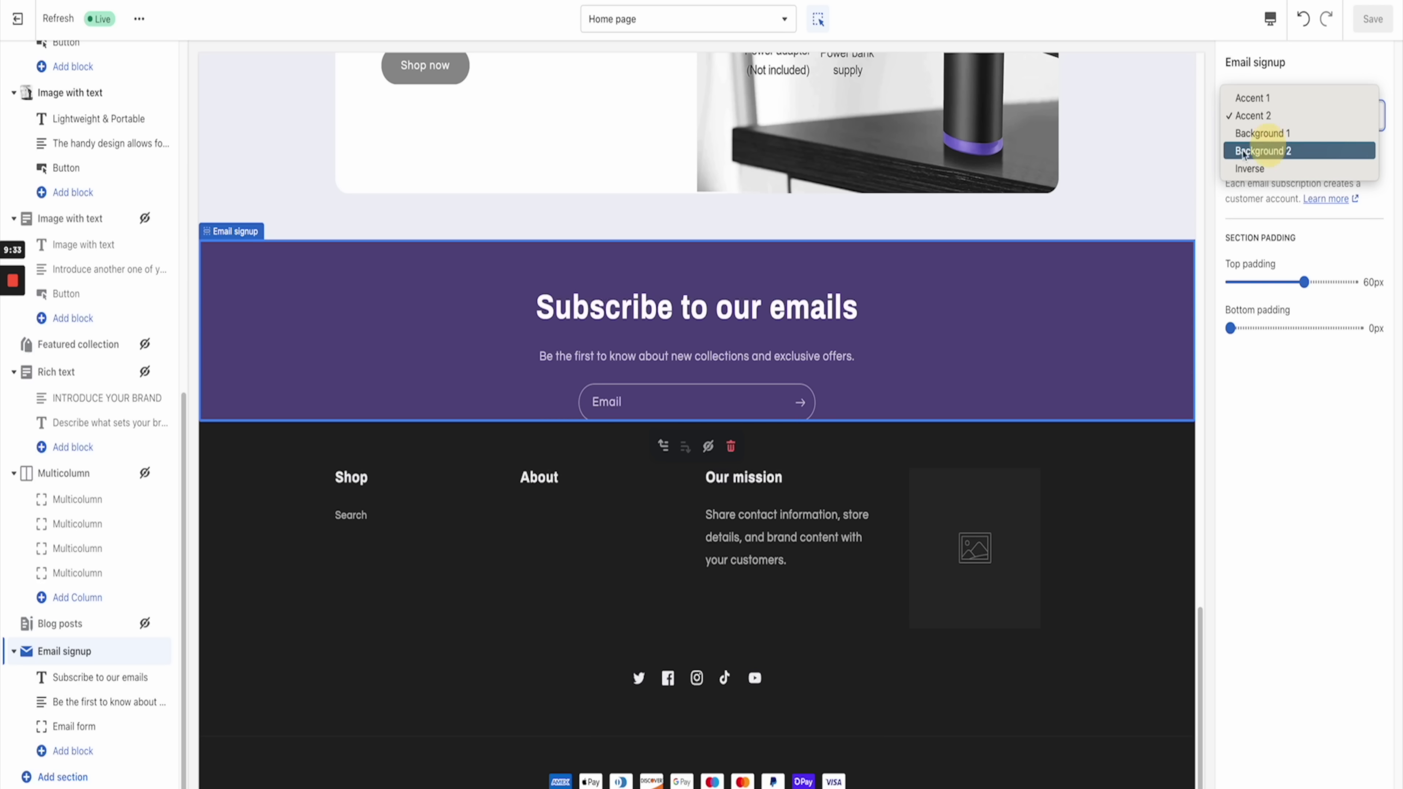
{"action": "left_click", "coordinate": [1280, 151]}
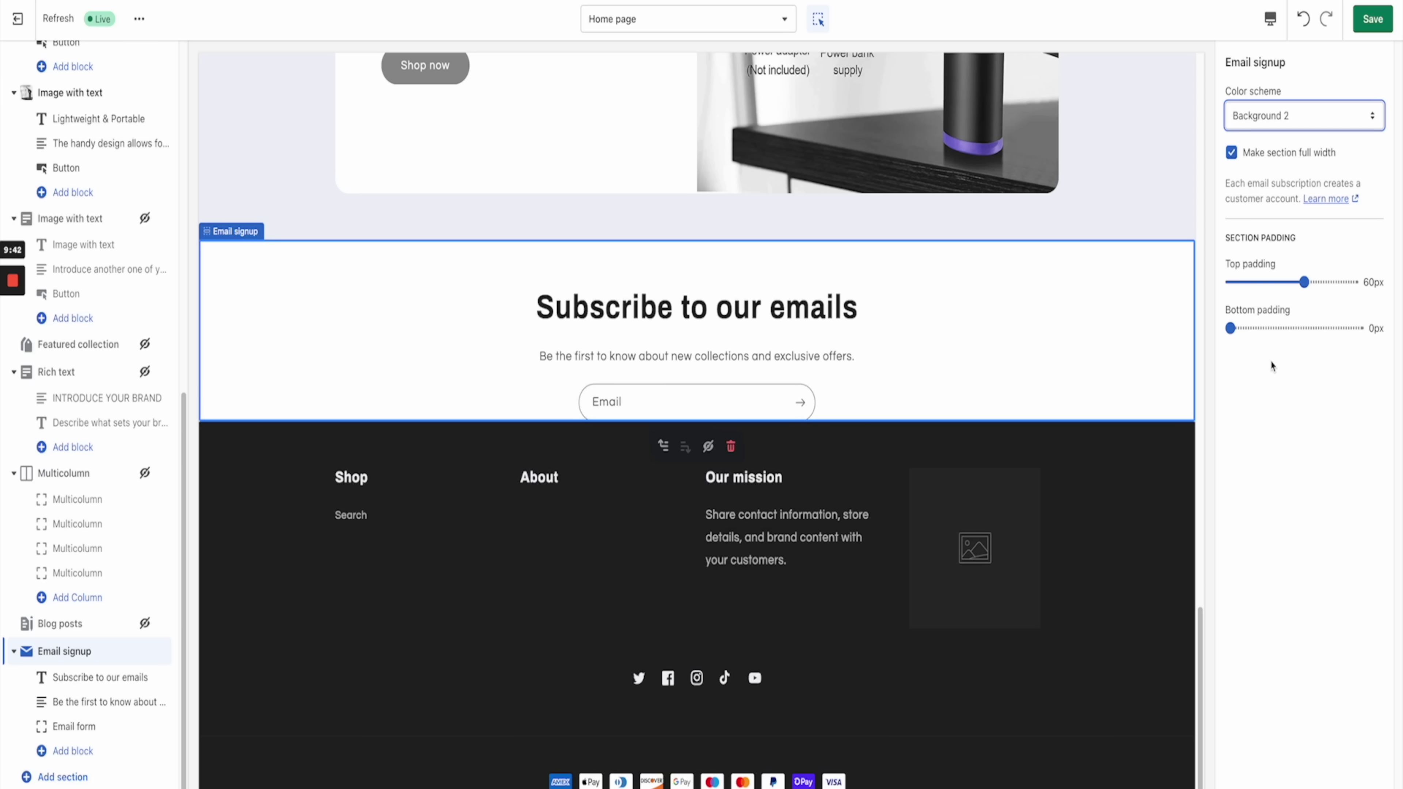
{"action": "left_click_drag", "start_coordinate": [1230, 328], "coordinate": [1245, 328]}
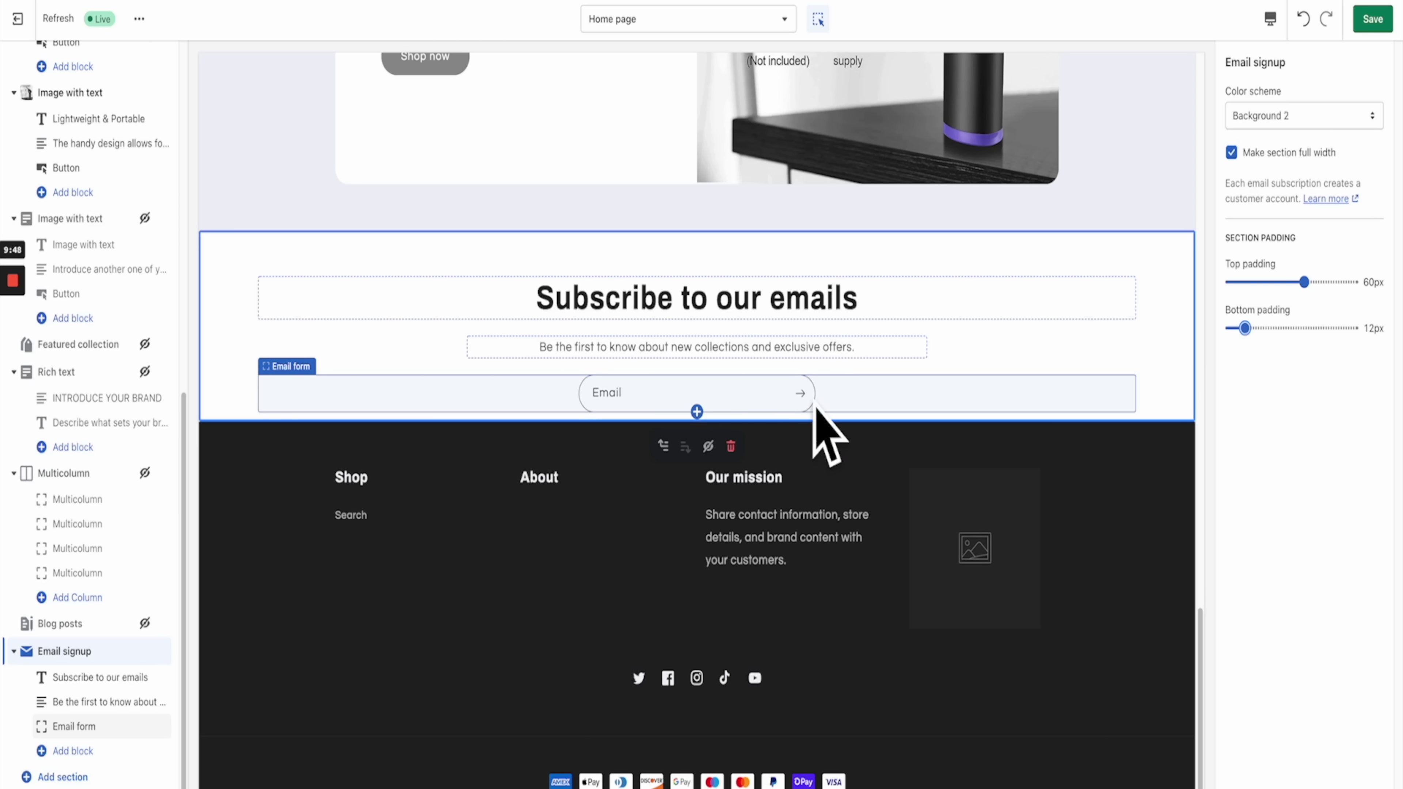
{"action": "left_click_drag", "start_coordinate": [1245, 328], "coordinate": [1254, 328]}
{"action": "mouse_move", "coordinate": [709, 448]}
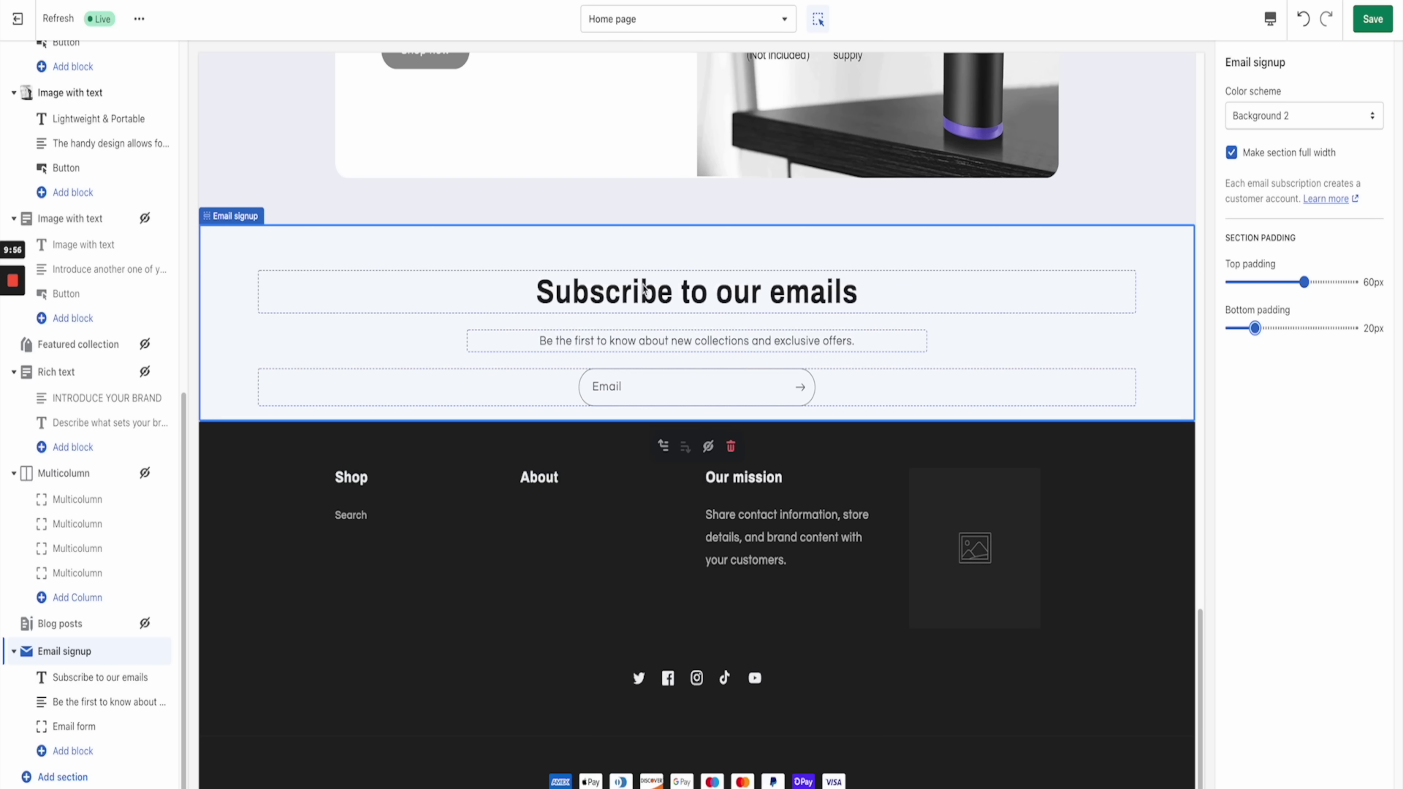
Step: Clear the description text of the Email signup section's subheading
{"action": "left_click", "coordinate": [690, 344]}
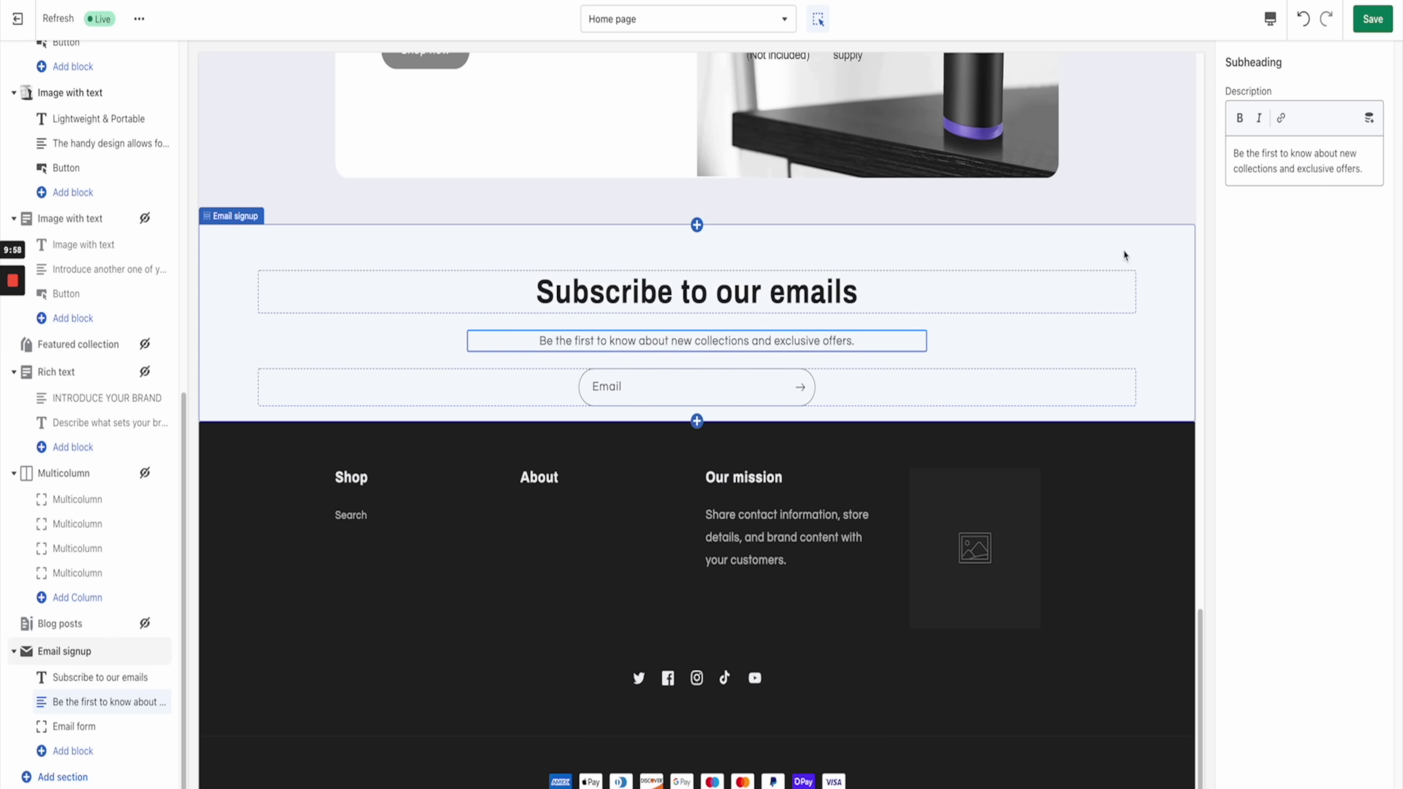
{"action": "left_click_drag", "start_coordinate": [1372, 180], "coordinate": [1232, 148]}
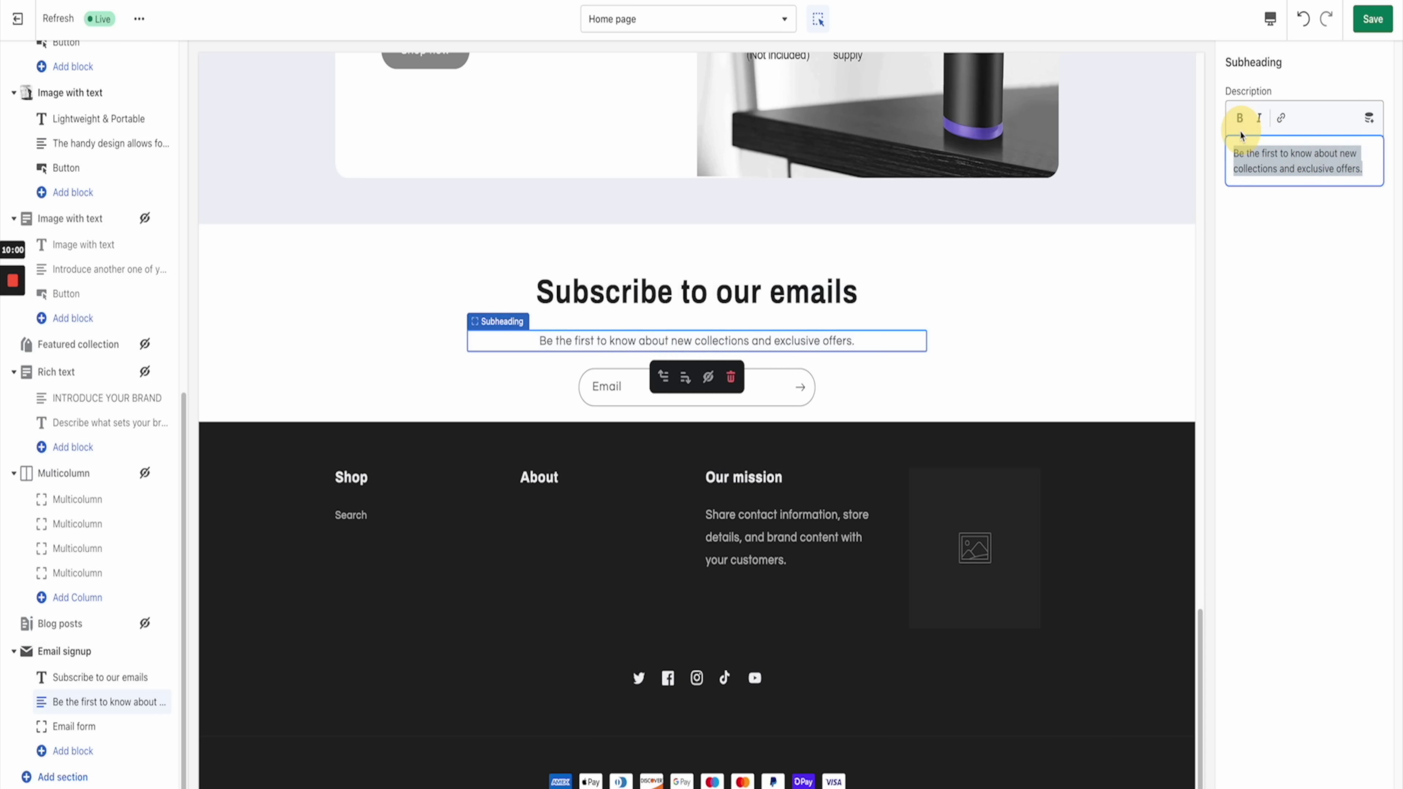
{"action": "key", "text": "BackSpace"}
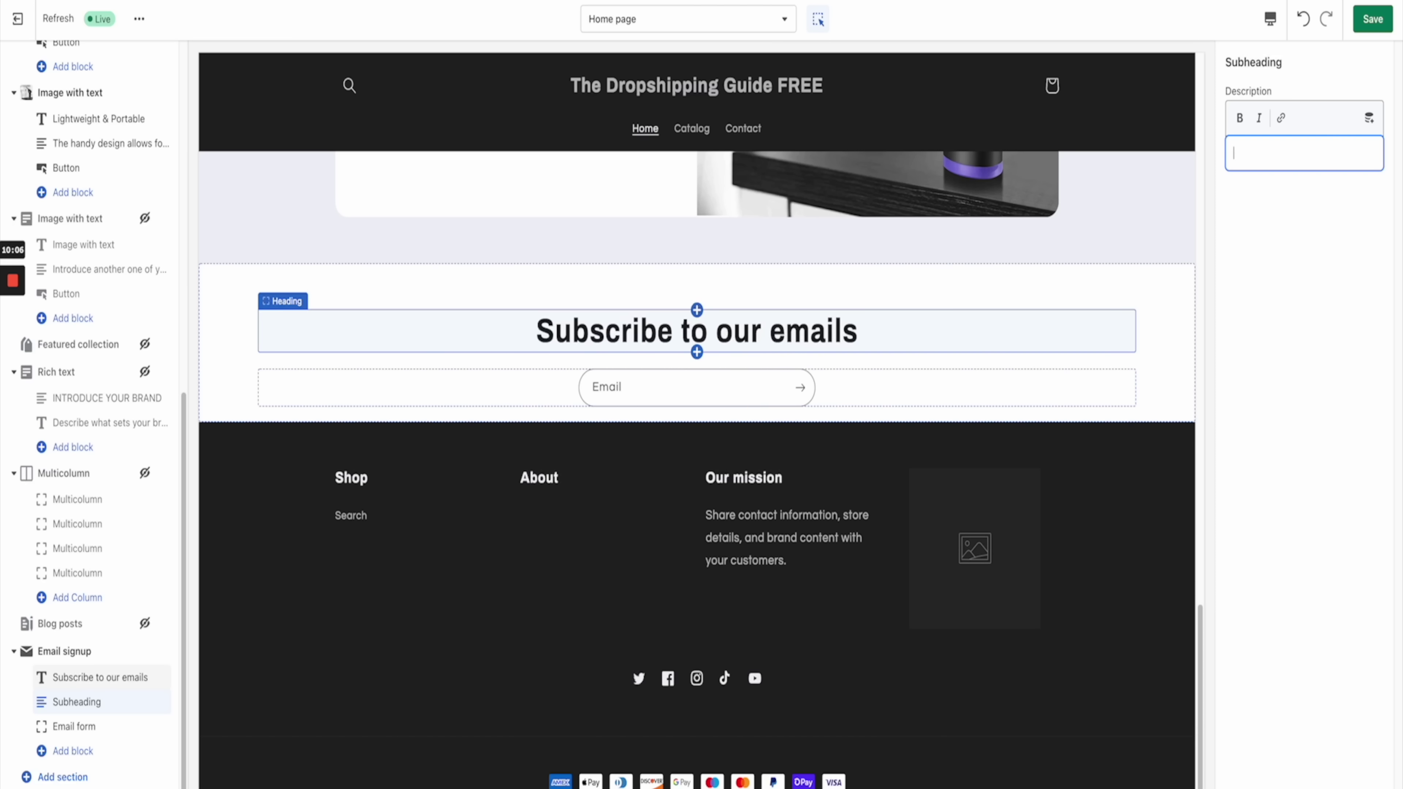
Step: Change the Email signup heading to "Sign up to our newsletter for 10% off your first order" with heading size Small
{"action": "left_click", "coordinate": [371, 320]}
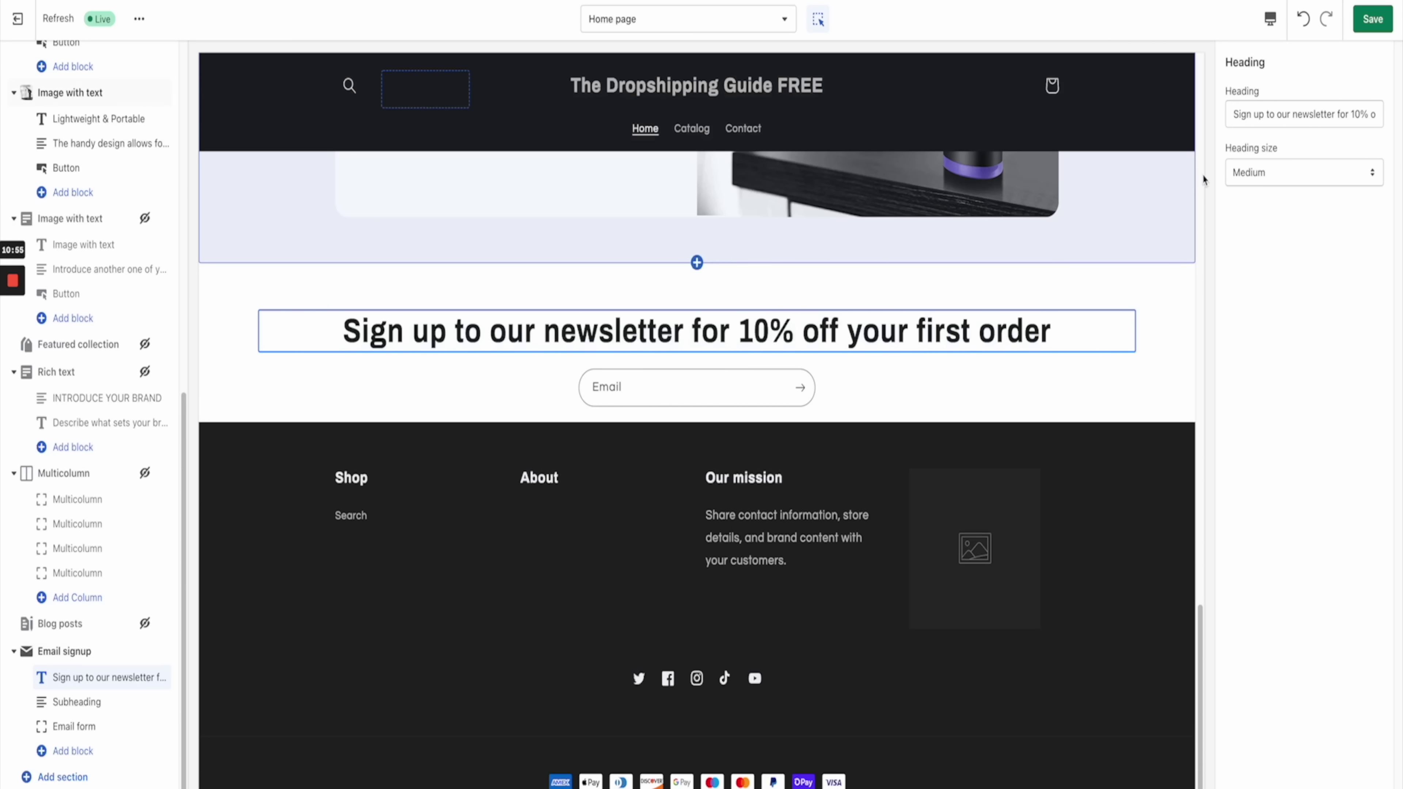
{"action": "left_click", "coordinate": [1260, 178]}
{"action": "left_click", "coordinate": [1248, 155]}
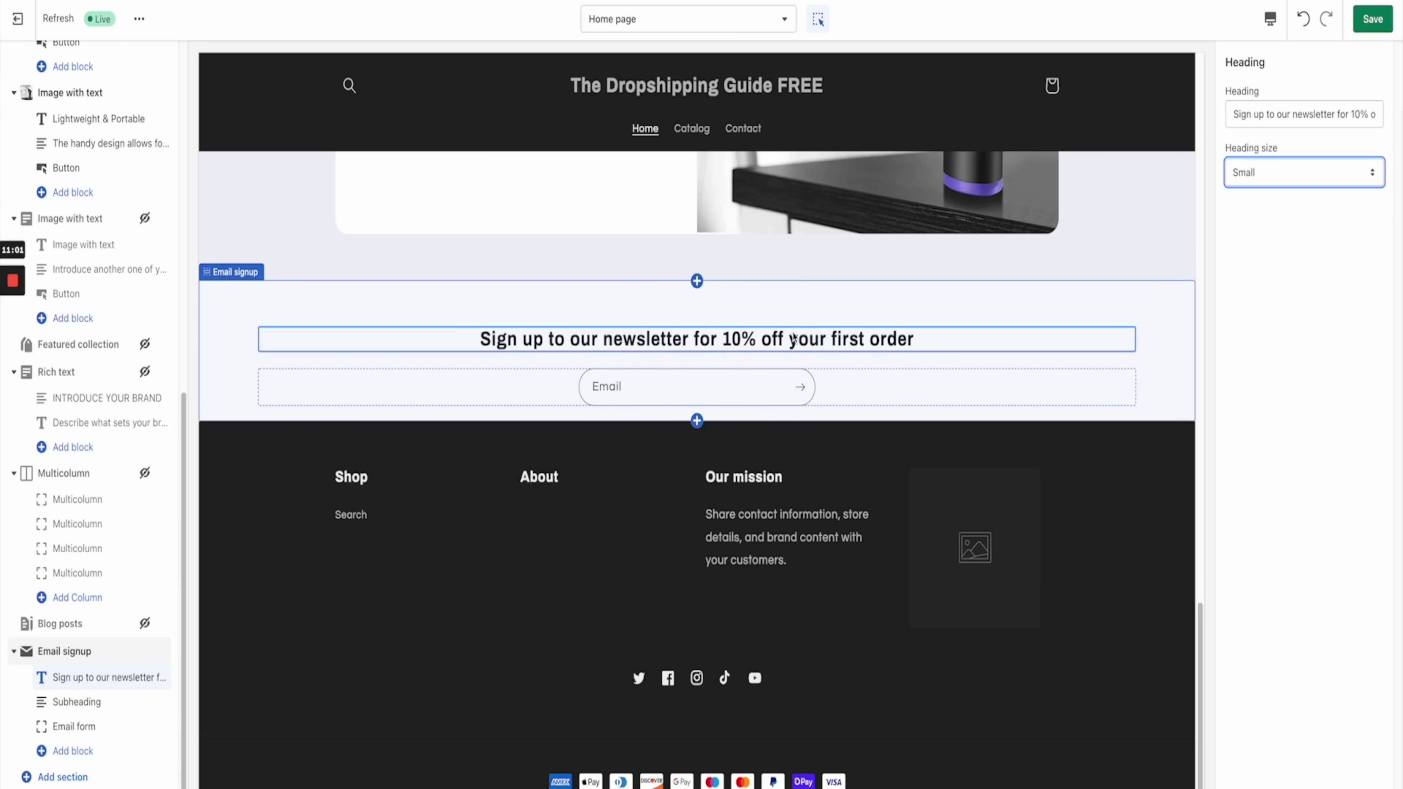
Step: Set the footer's color scheme to Accent 2
{"action": "left_click", "coordinate": [282, 759]}
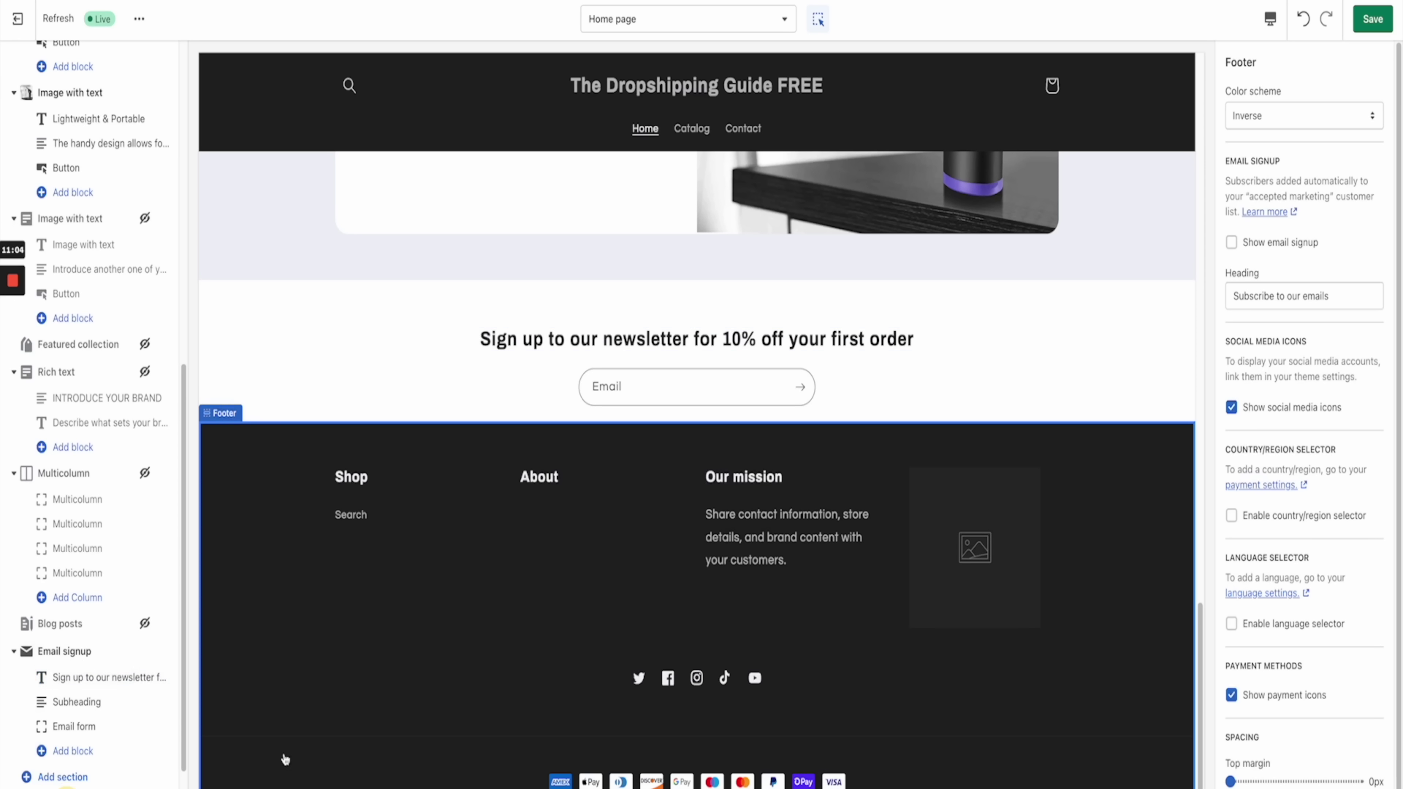
{"action": "left_click", "coordinate": [1300, 125]}
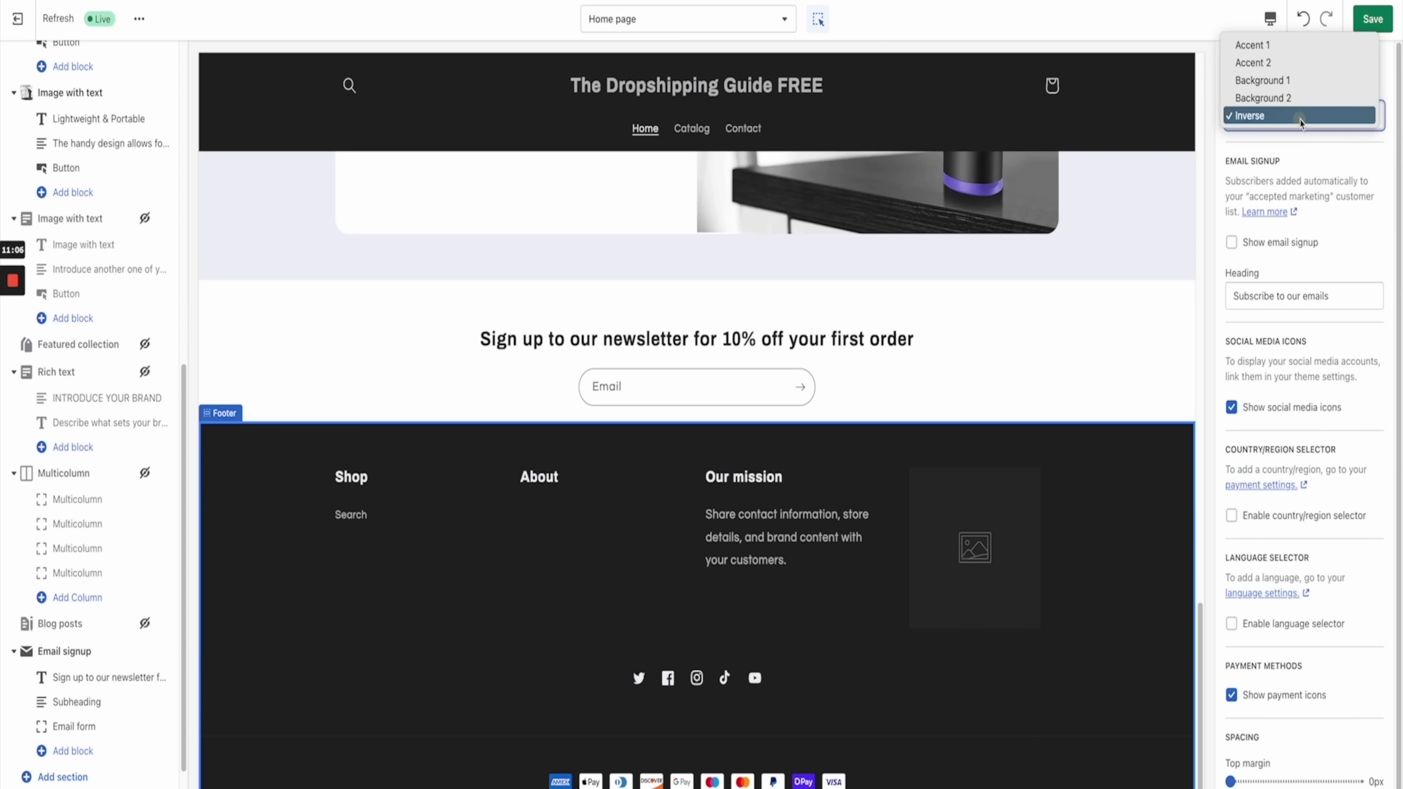
{"action": "left_click", "coordinate": [1280, 64]}
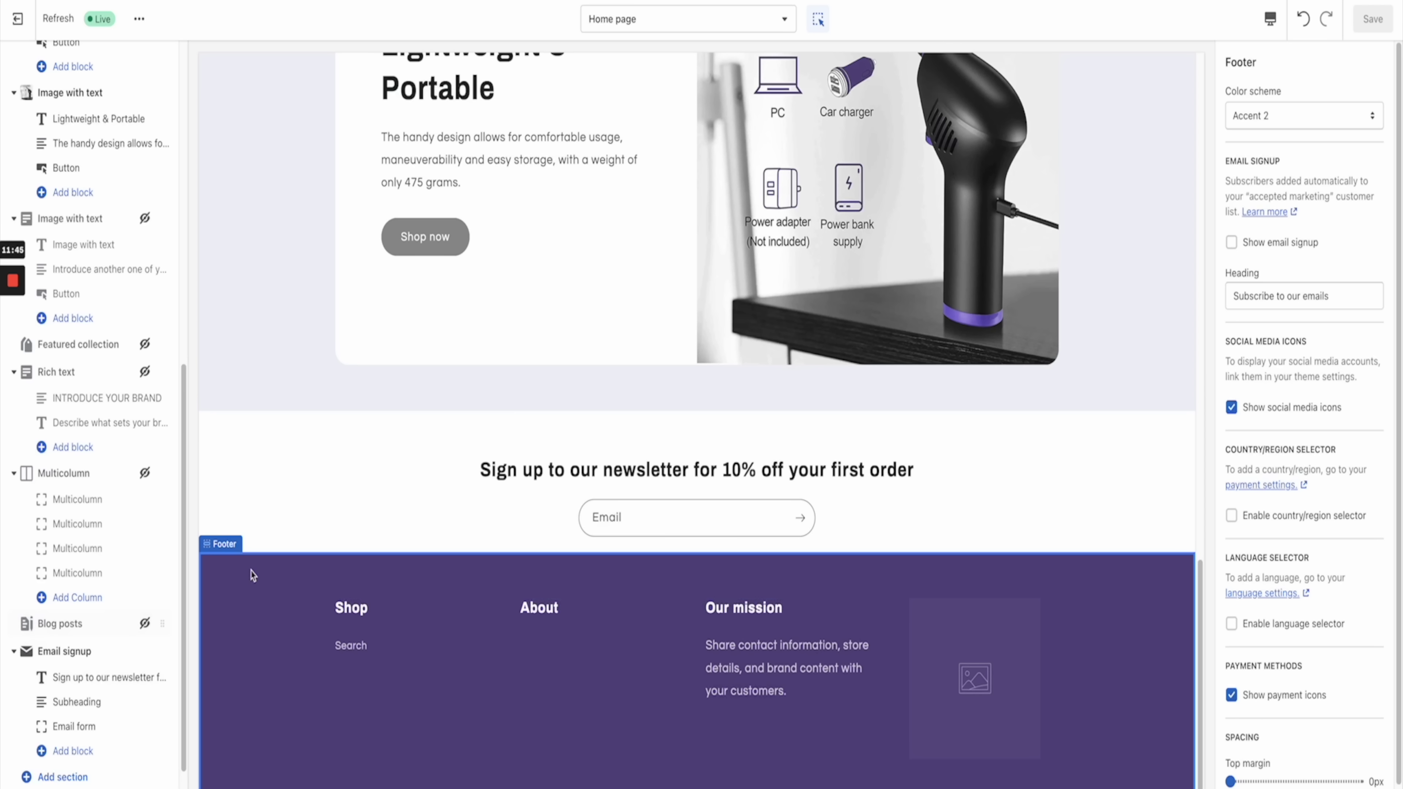
Step: Add a Featured product section above the Email signup section and assign it the Wireless Air Duster USB Dust Blower product
{"action": "scroll", "coordinate": [97, 544], "scroll_direction": "down", "scroll_amount": 3}
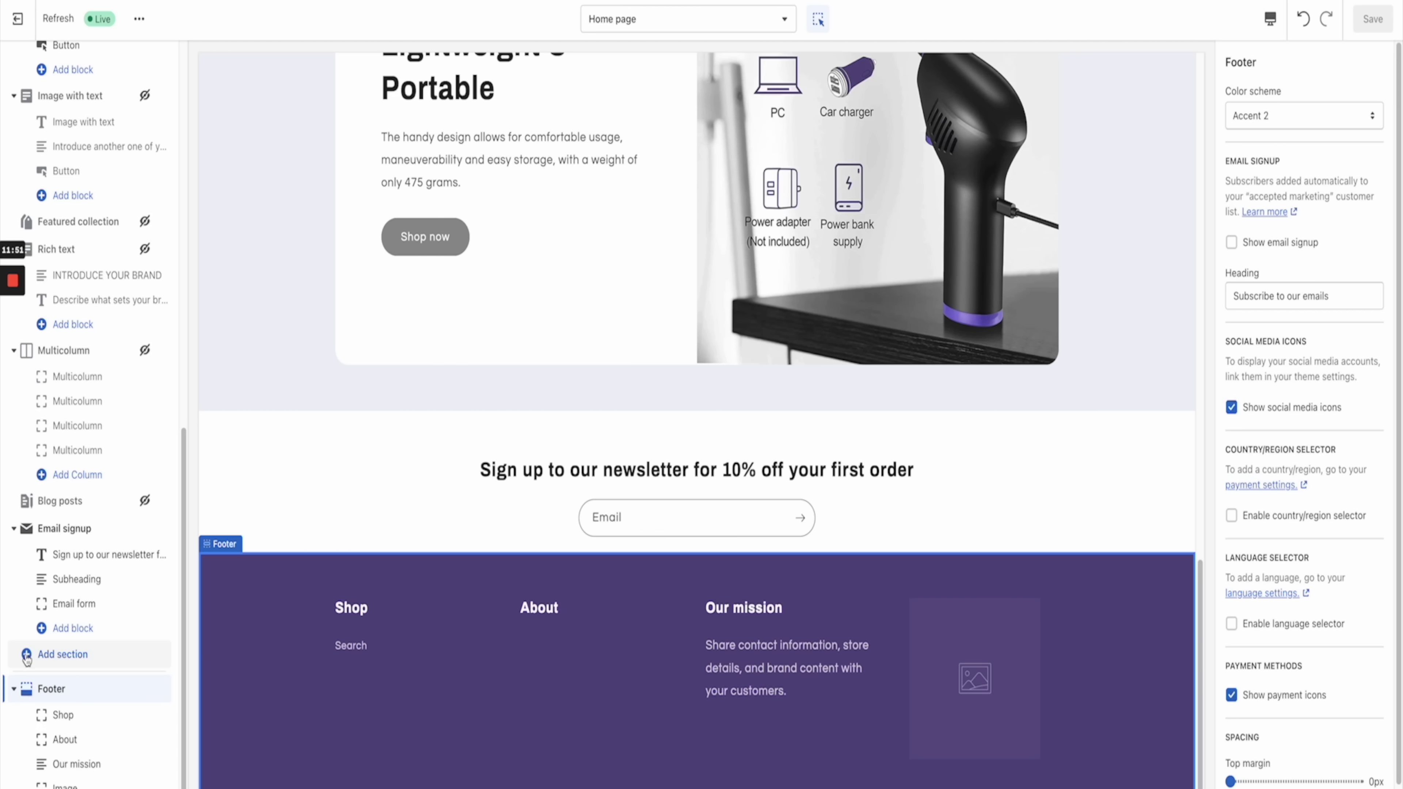
{"action": "left_click", "coordinate": [73, 659]}
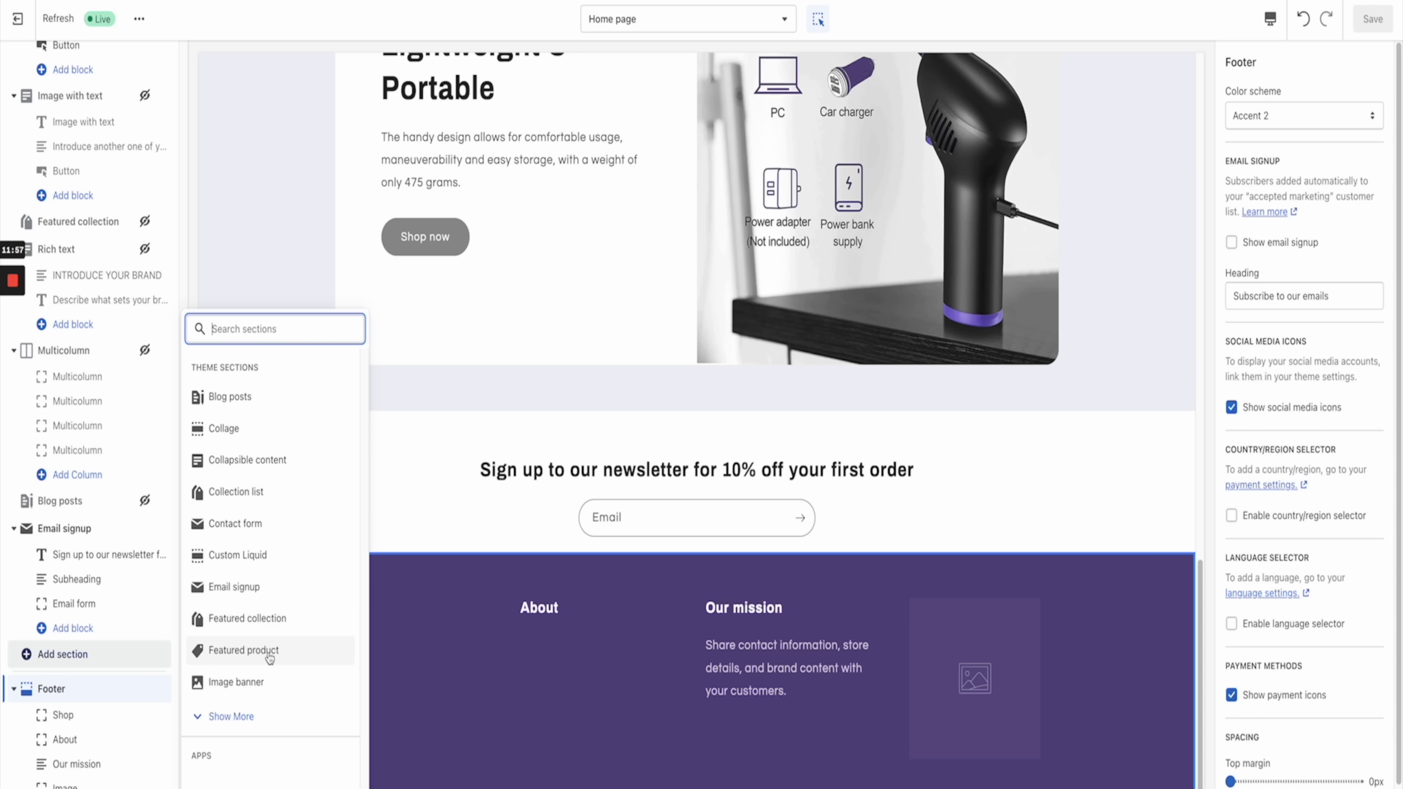
{"action": "left_click", "coordinate": [269, 657]}
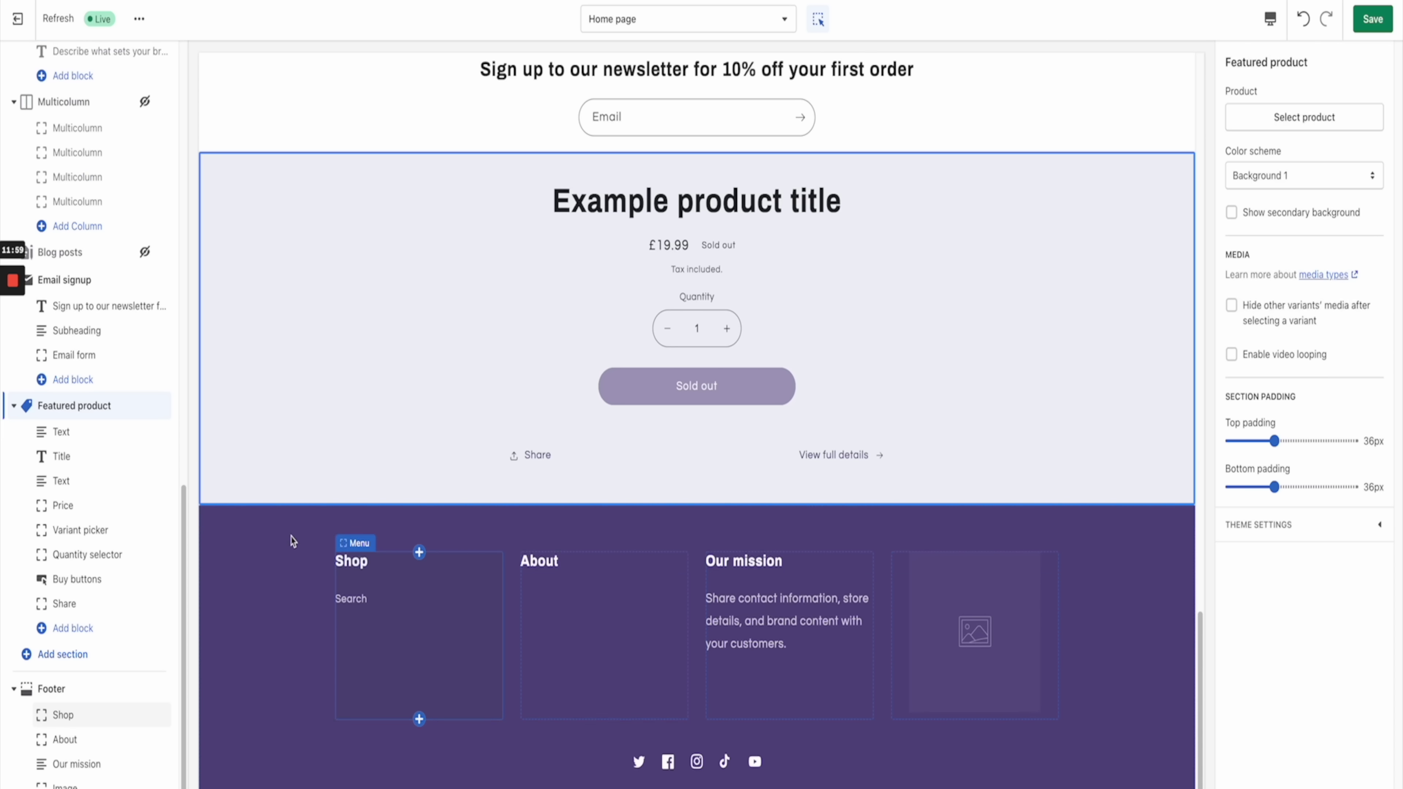
{"action": "mouse_move", "coordinate": [164, 404]}
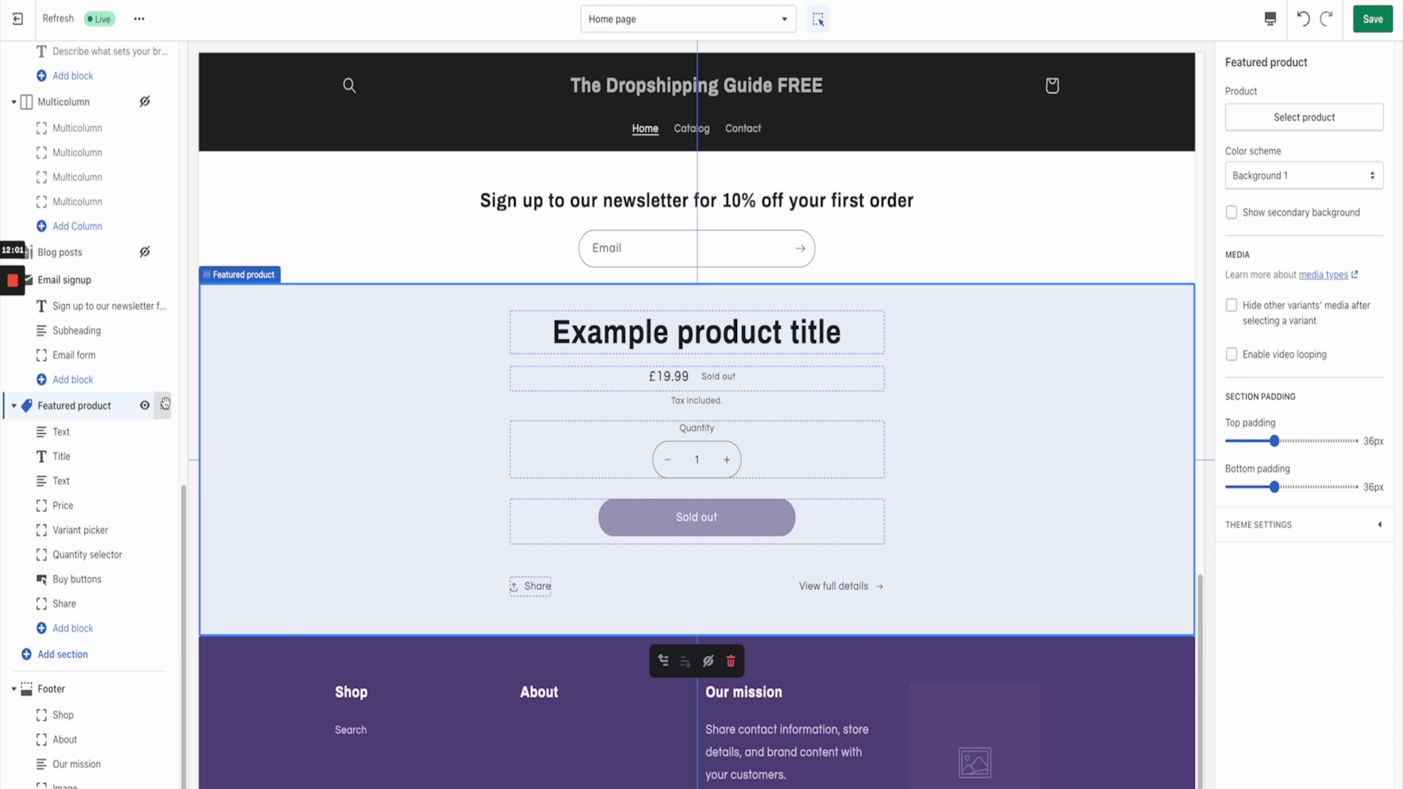
{"action": "left_click_drag", "start_coordinate": [165, 404], "coordinate": [163, 312]}
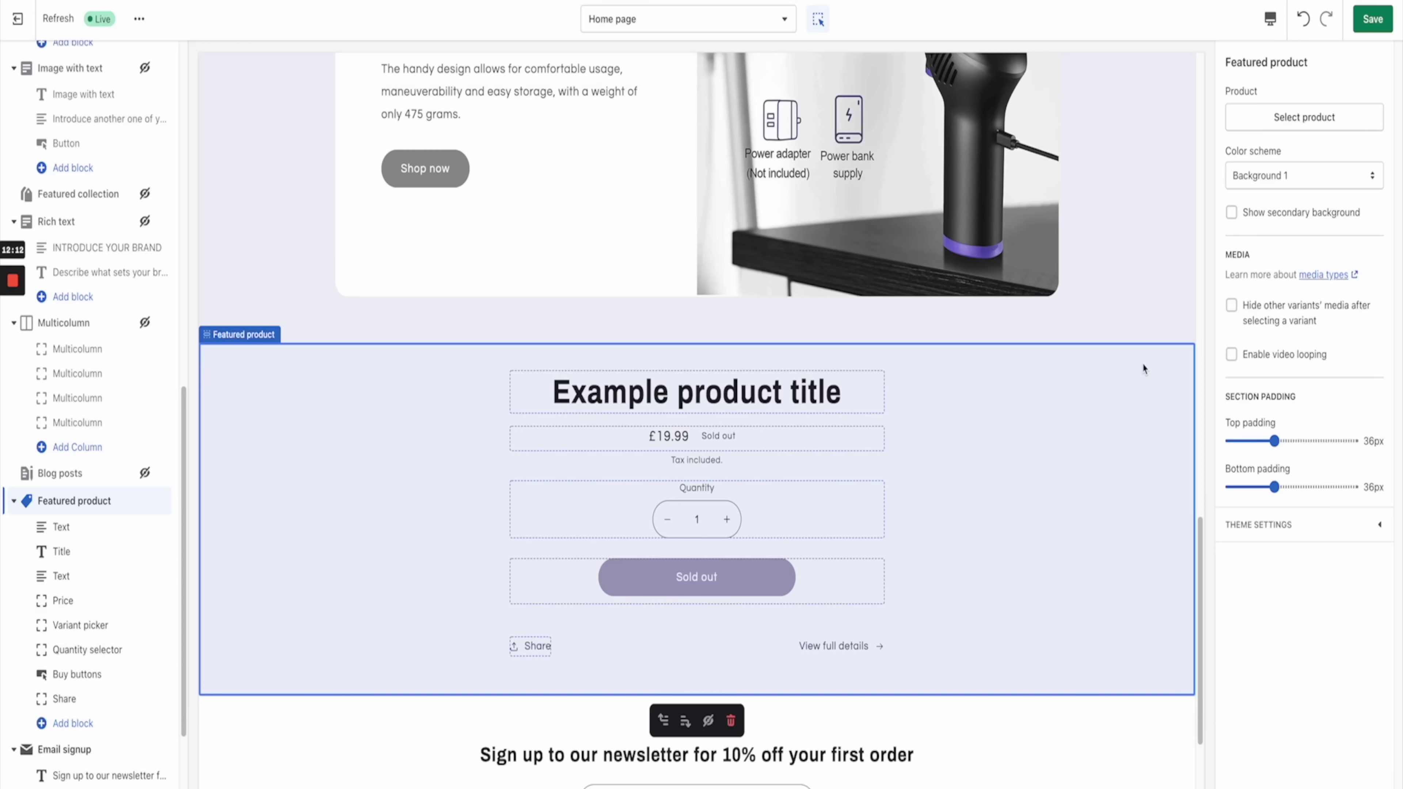
{"action": "left_click", "coordinate": [1301, 113]}
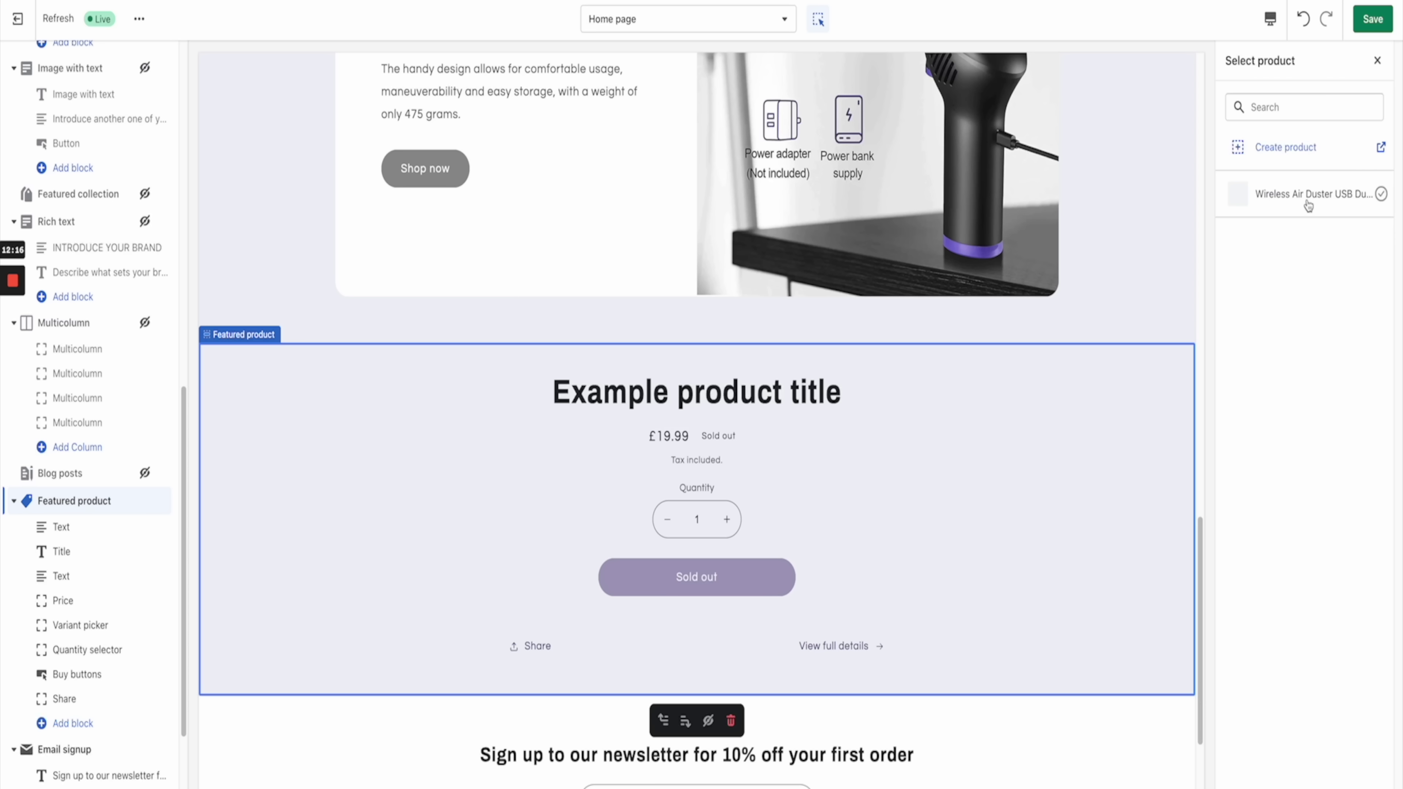
{"action": "left_click", "coordinate": [1308, 201]}
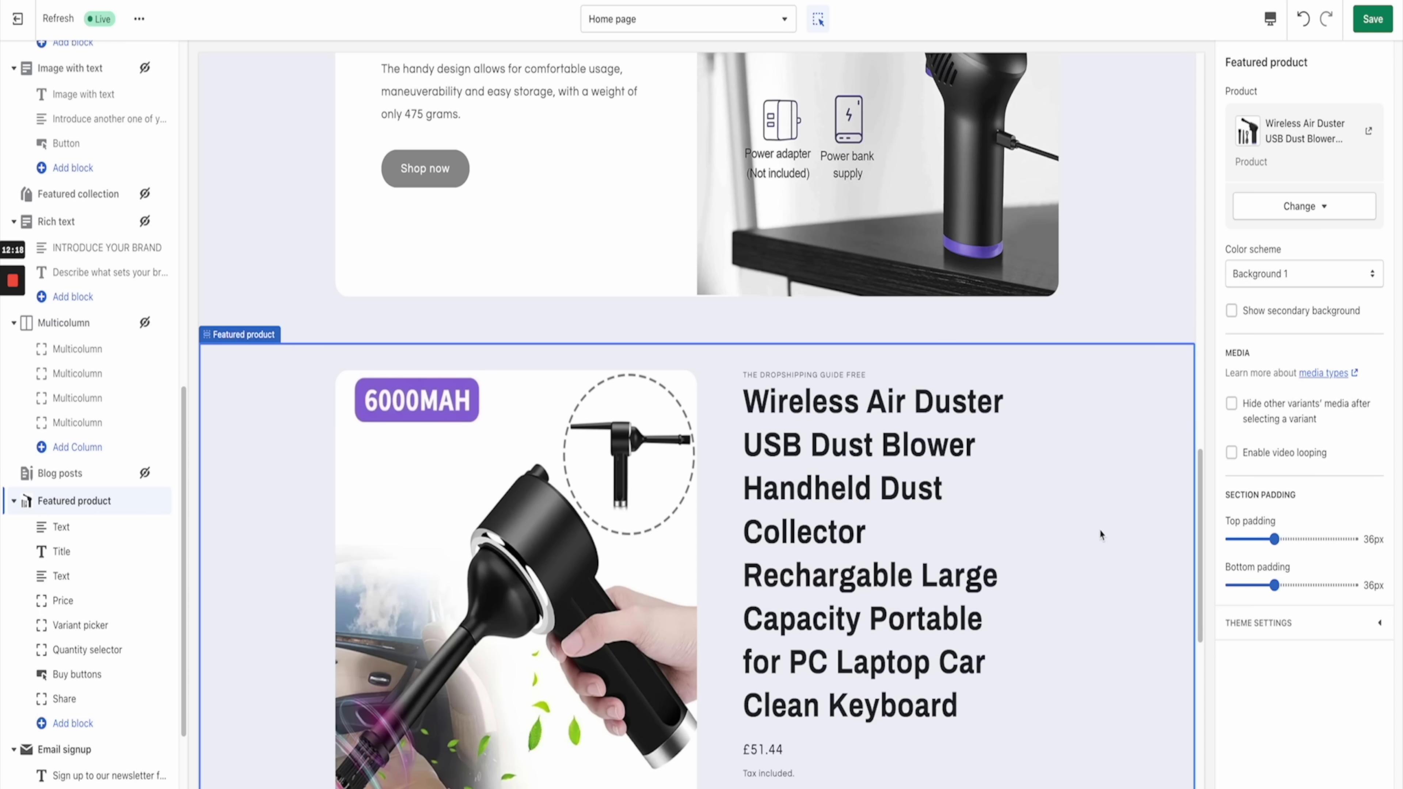
Step: Delete the vendor text block above the product title in the Featured product section and save the home page
{"action": "scroll", "coordinate": [950, 381], "scroll_direction": "down", "scroll_amount": 12}
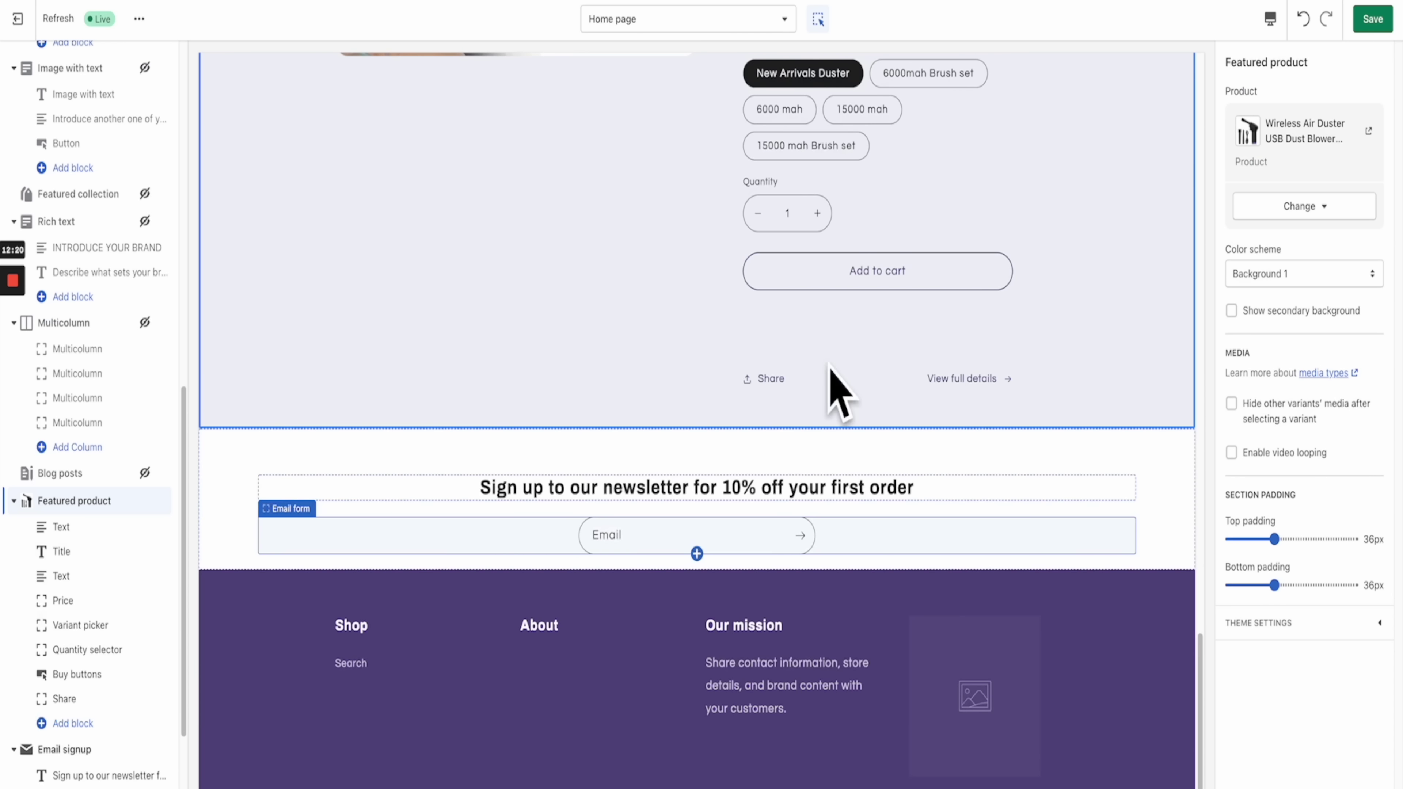
{"action": "scroll", "coordinate": [892, 493], "scroll_direction": "up", "scroll_amount": 10}
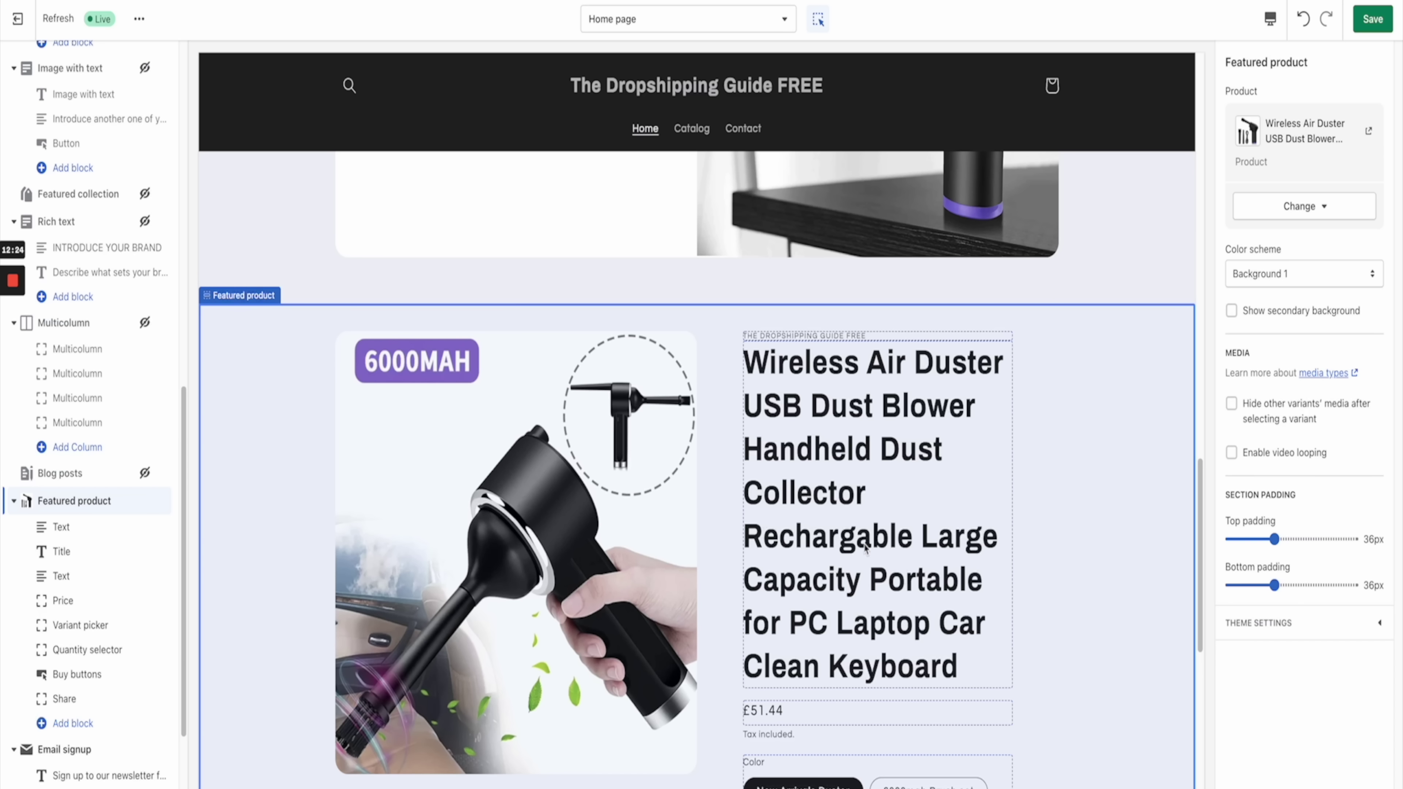
{"action": "scroll", "coordinate": [1053, 641], "scroll_direction": "down", "scroll_amount": 10}
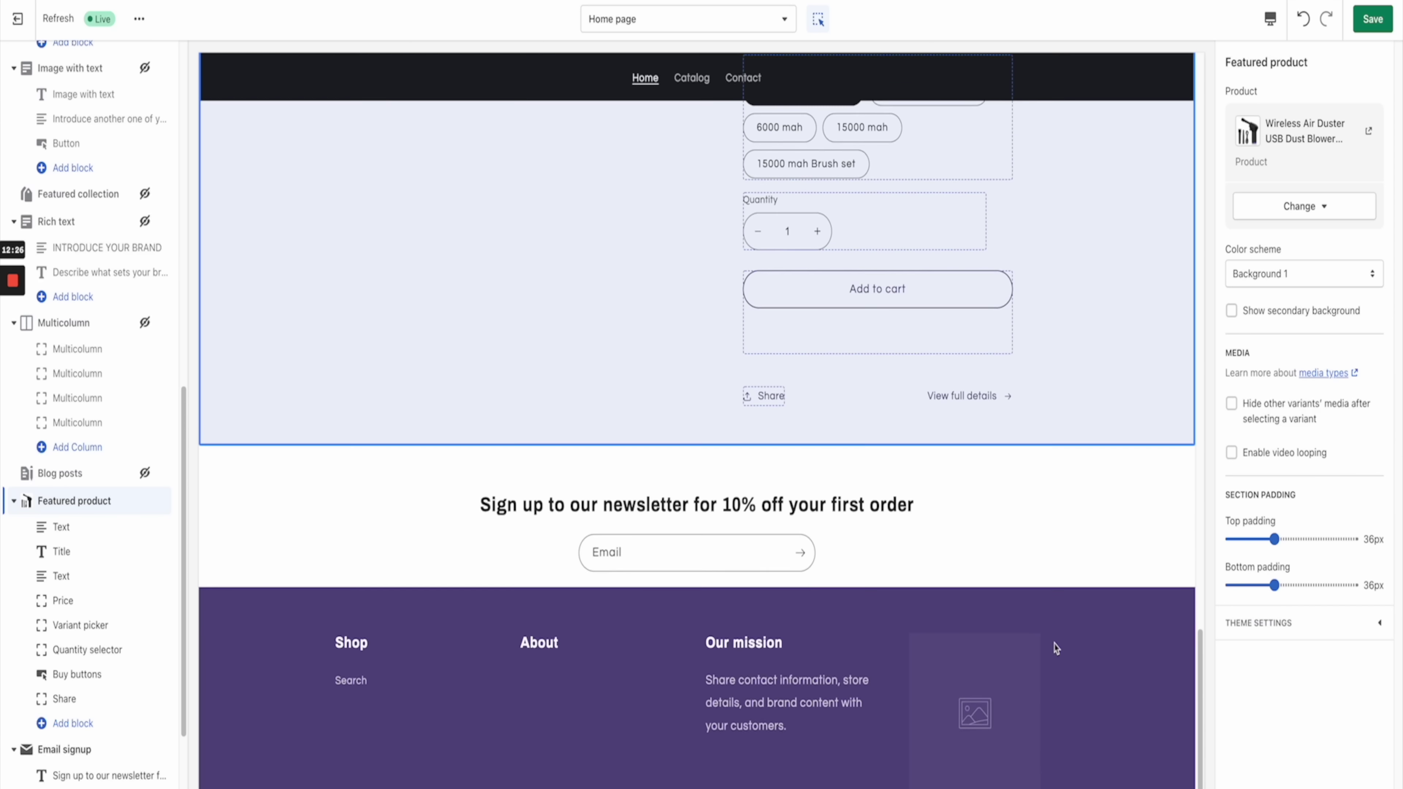
{"action": "scroll", "coordinate": [1055, 649], "scroll_direction": "up", "scroll_amount": 8}
{"action": "scroll", "coordinate": [1015, 412], "scroll_direction": "up", "scroll_amount": 5}
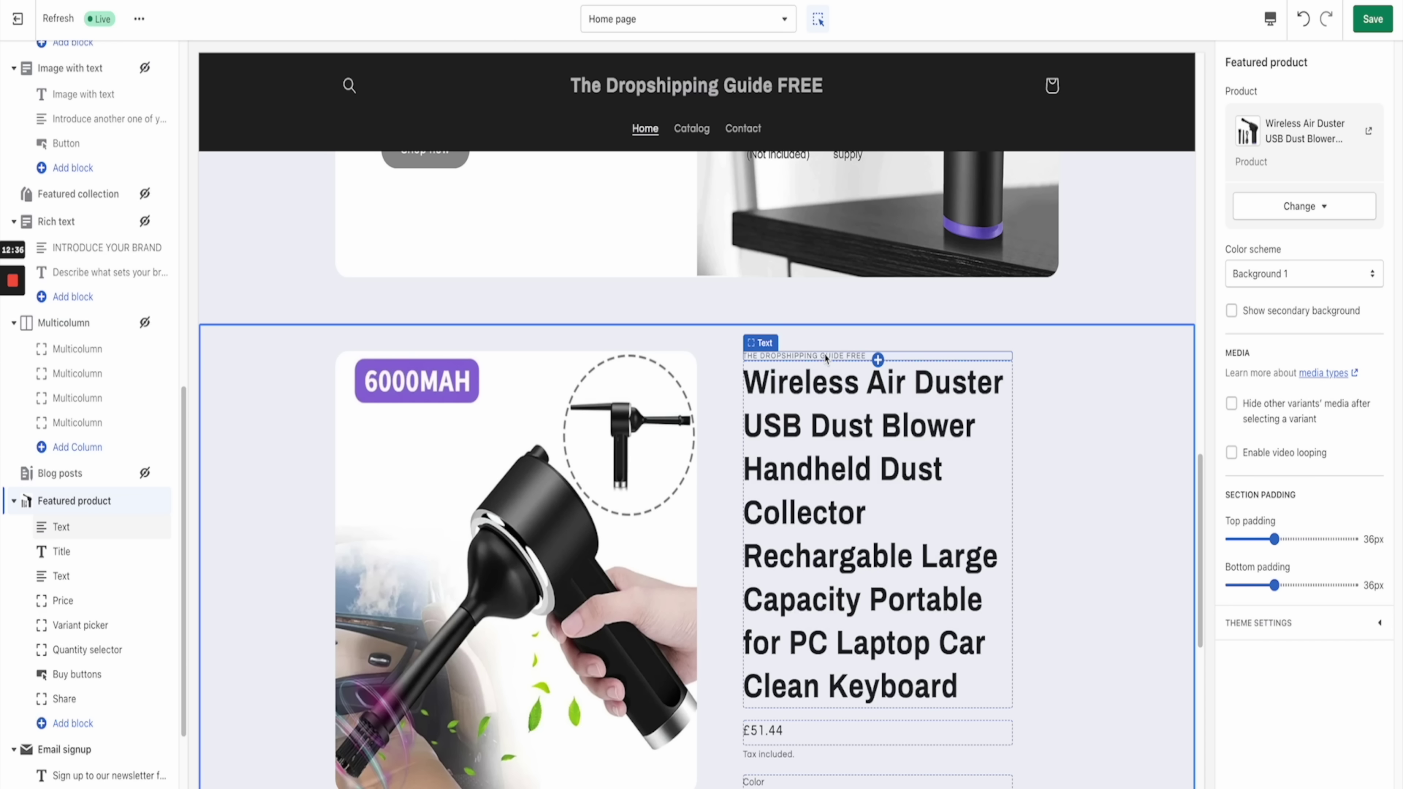
{"action": "left_click", "coordinate": [792, 355]}
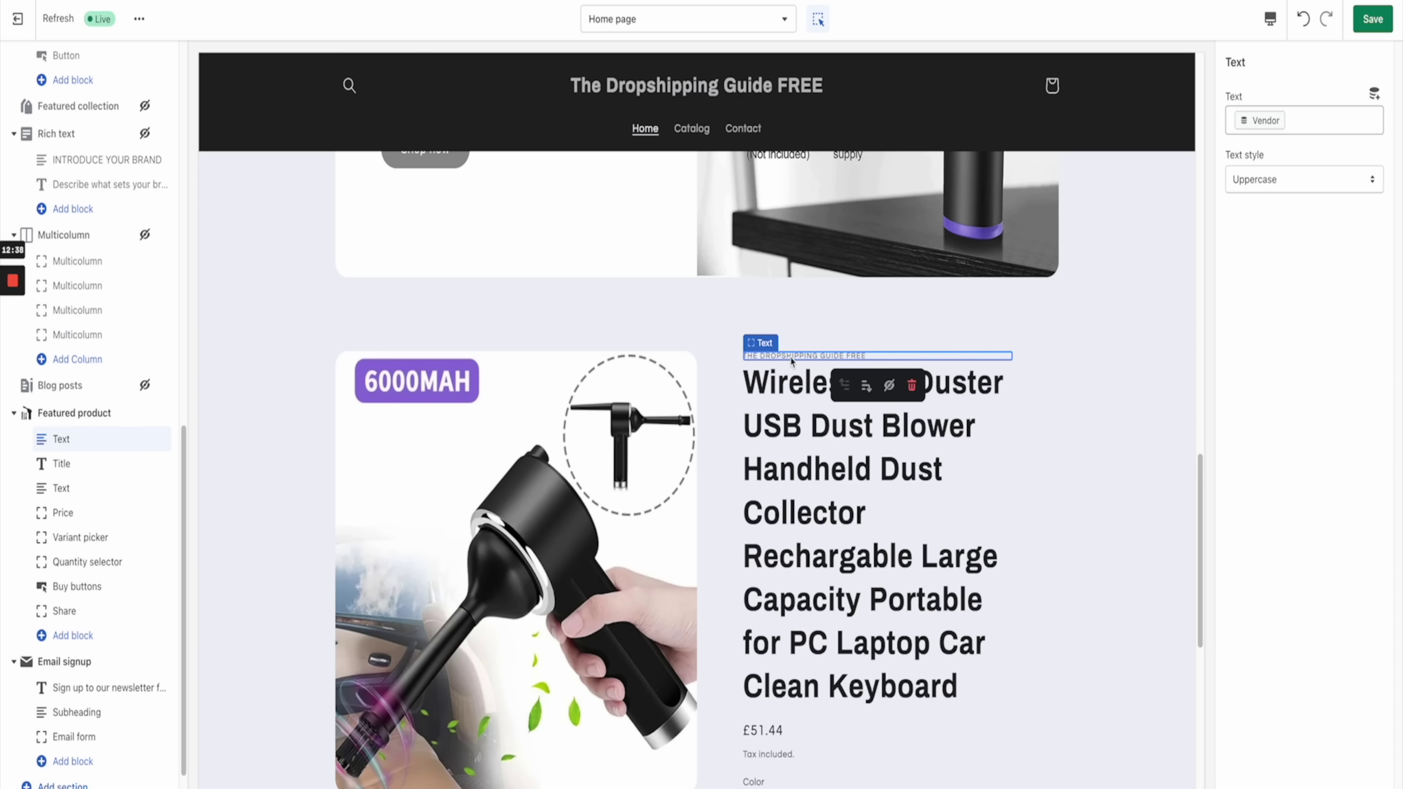
{"action": "left_click", "coordinate": [911, 385]}
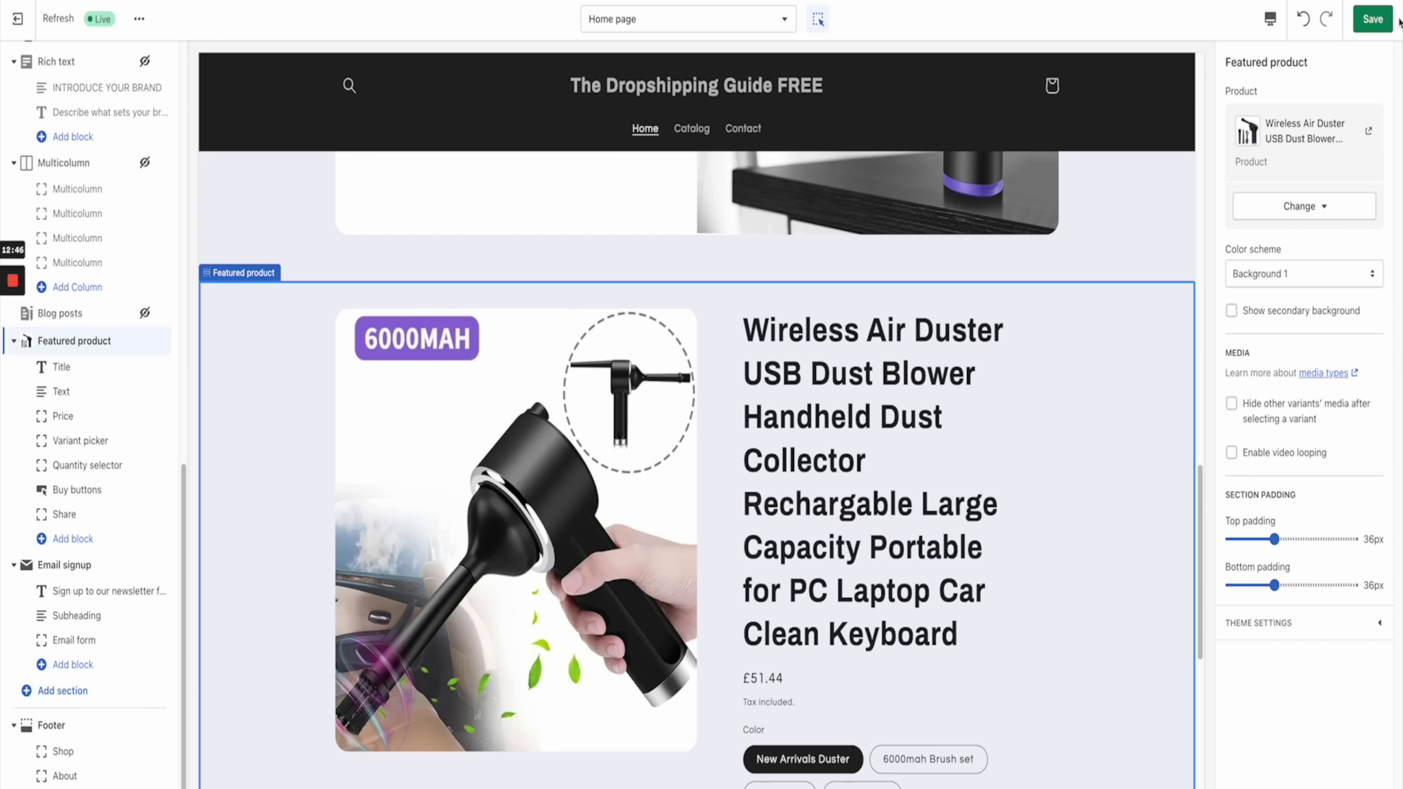
{"action": "left_click", "coordinate": [1388, 20]}
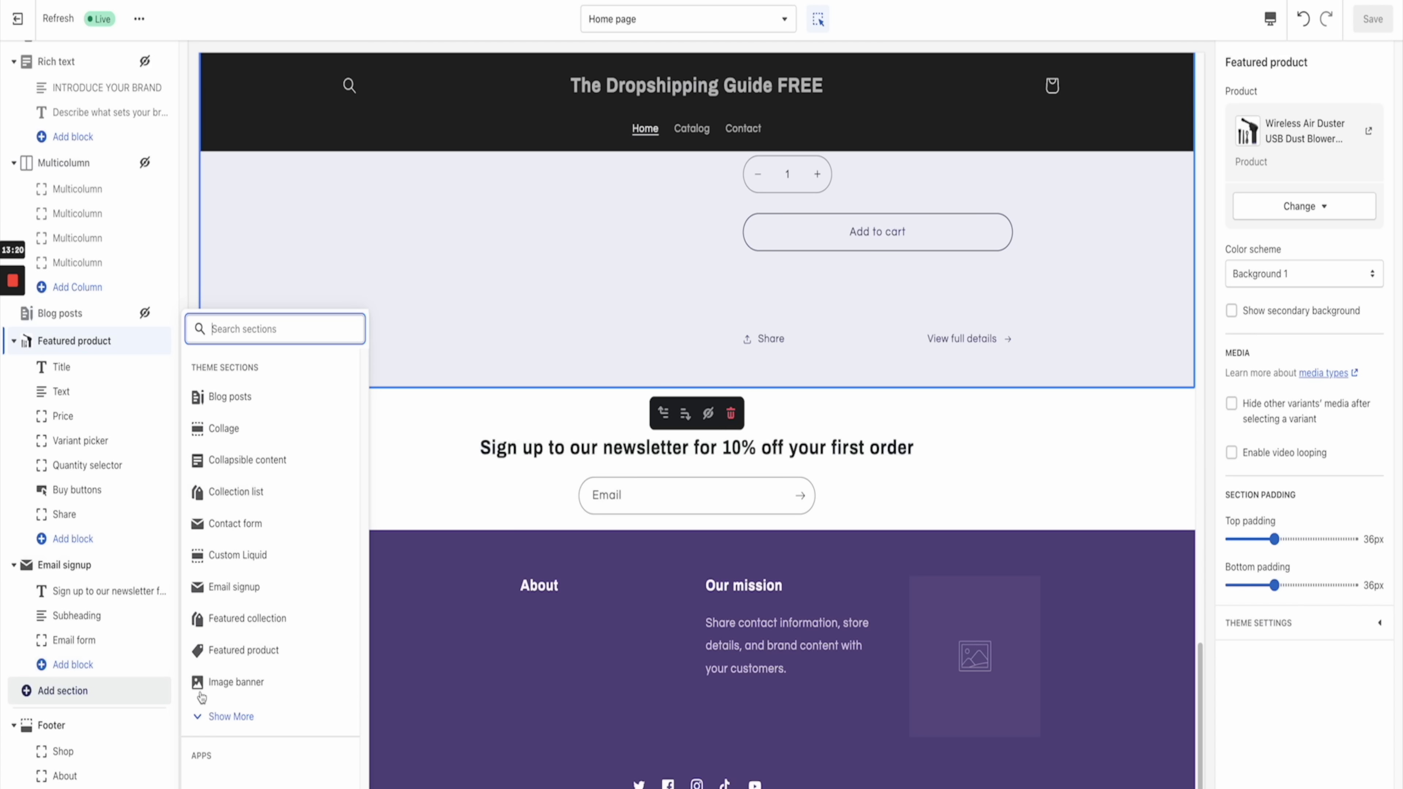
Step: Add a Video section to the home page and place it directly above the Featured product section
{"action": "left_click", "coordinate": [233, 721]}
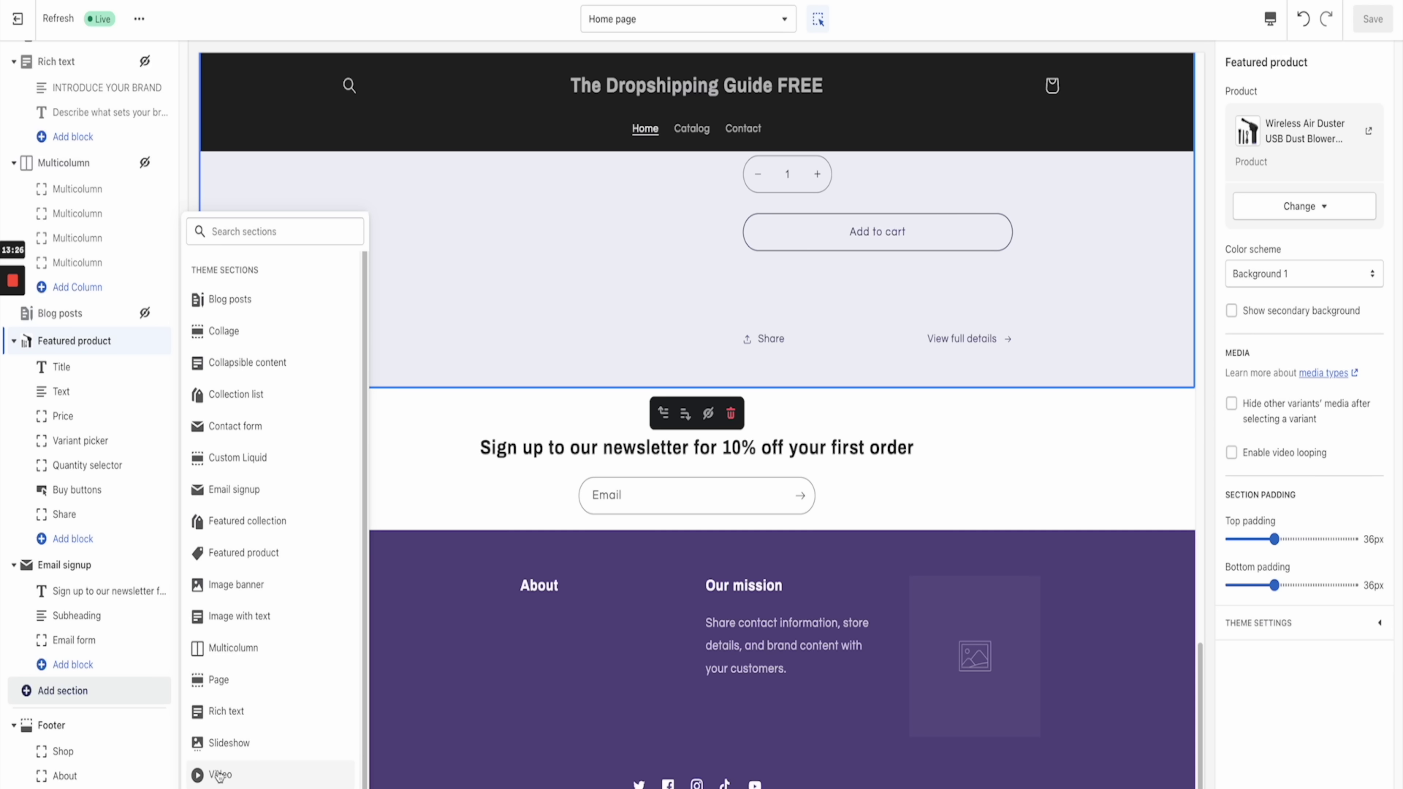
{"action": "left_click", "coordinate": [251, 774]}
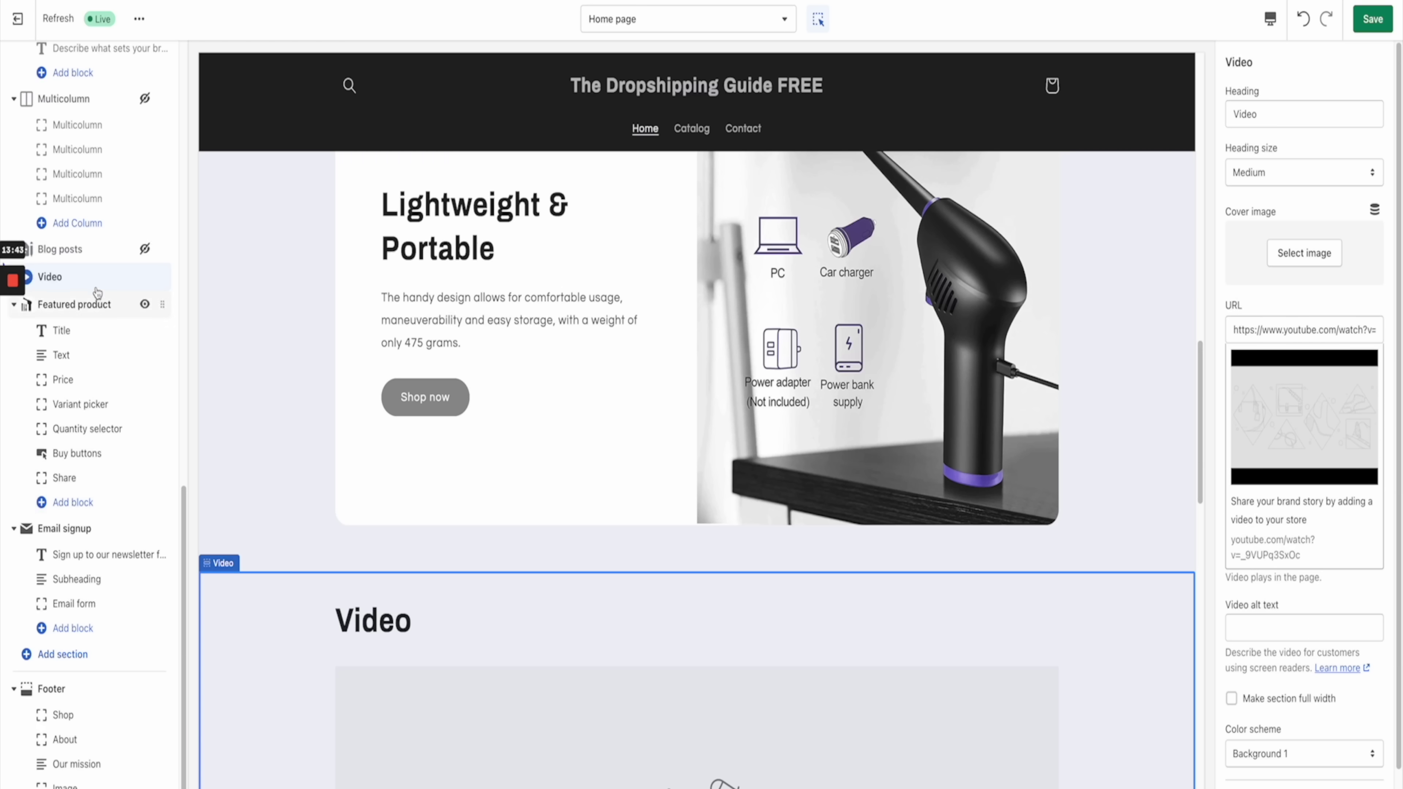
{"action": "scroll", "coordinate": [552, 553], "scroll_direction": "down", "scroll_amount": 10}
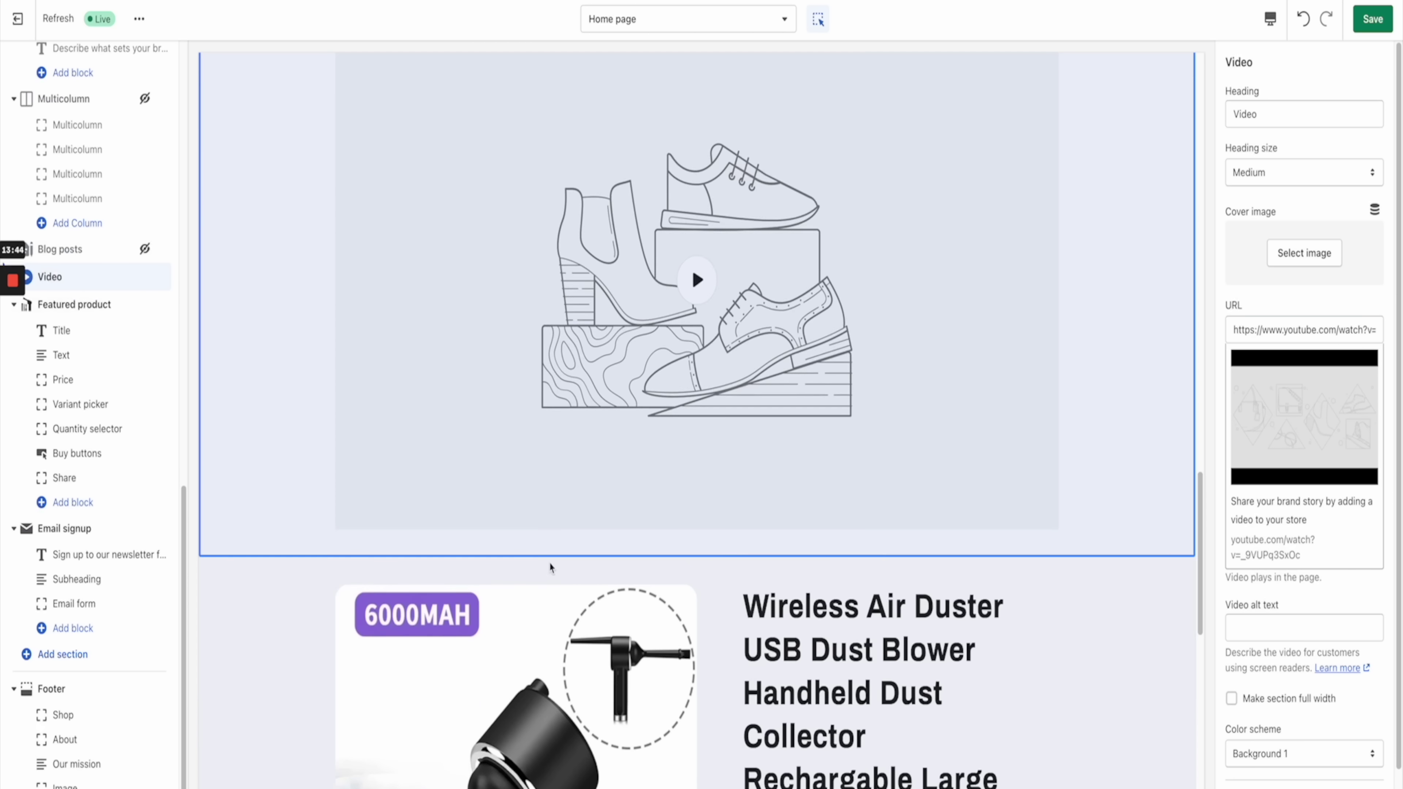
{"action": "scroll", "coordinate": [569, 575], "scroll_direction": "up", "scroll_amount": 10}
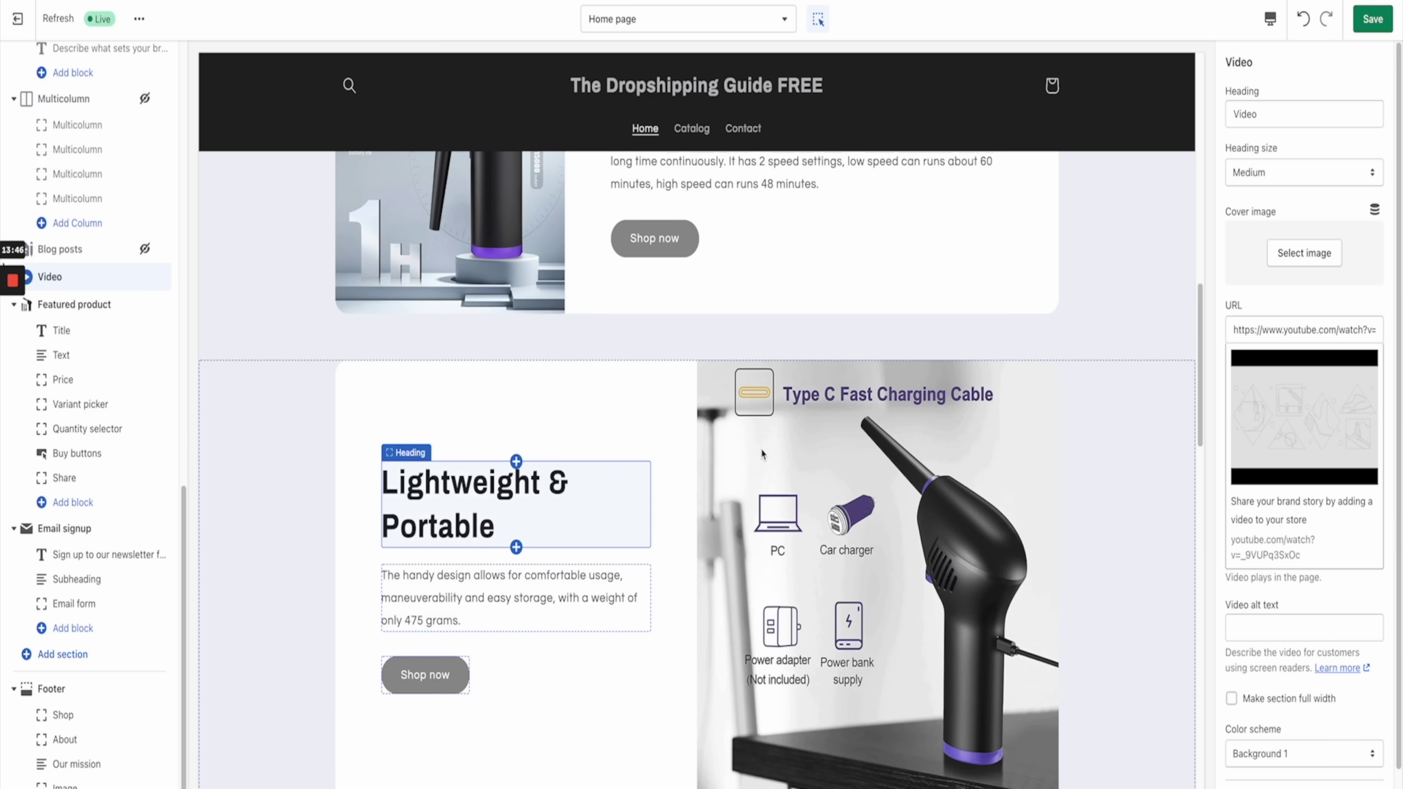
{"action": "scroll", "coordinate": [654, 517], "scroll_direction": "down", "scroll_amount": 10}
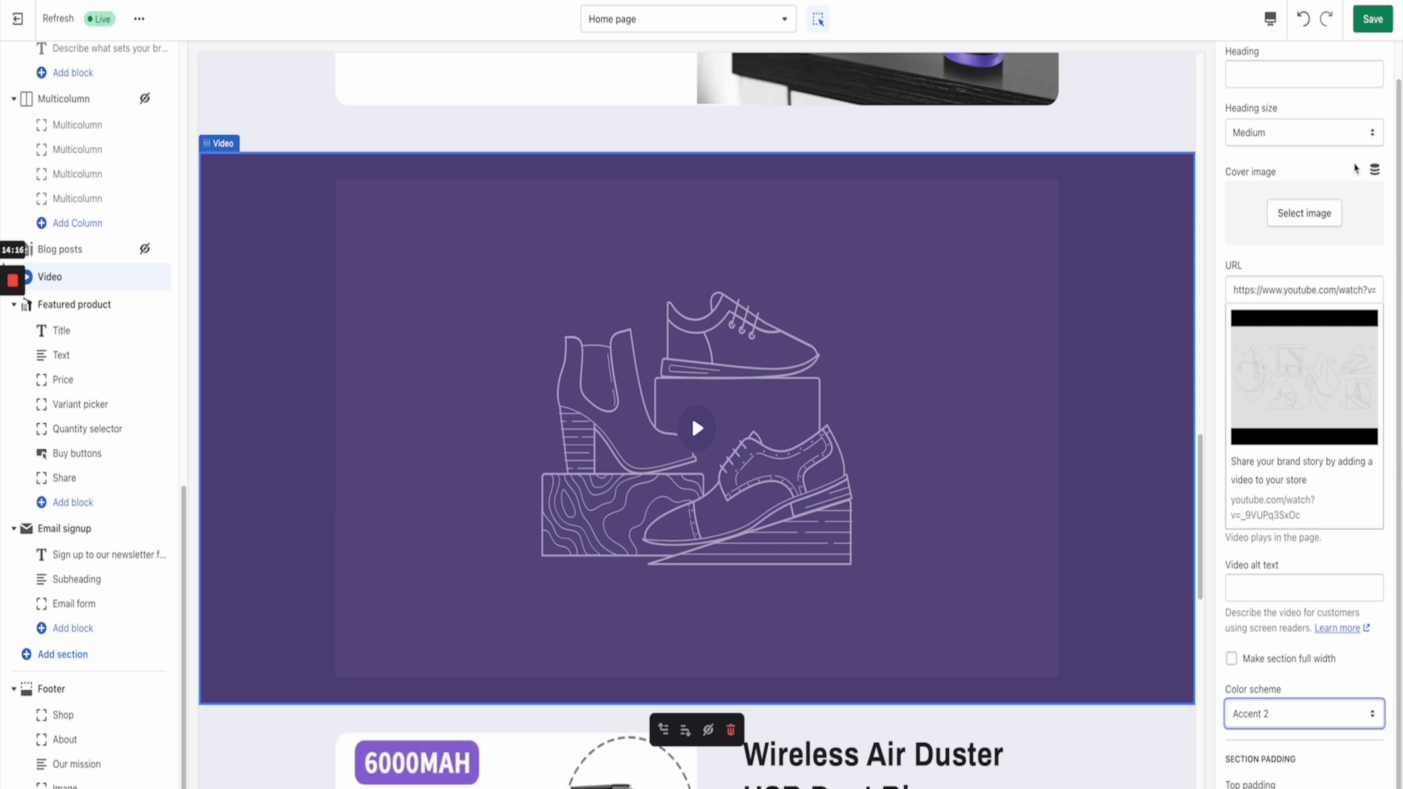
Step: Save the video section's changes and look over the home page preview back up to the slideshow
{"action": "left_click", "coordinate": [1267, 69]}
{"action": "scroll", "coordinate": [1265, 668], "scroll_direction": "down", "scroll_amount": 1}
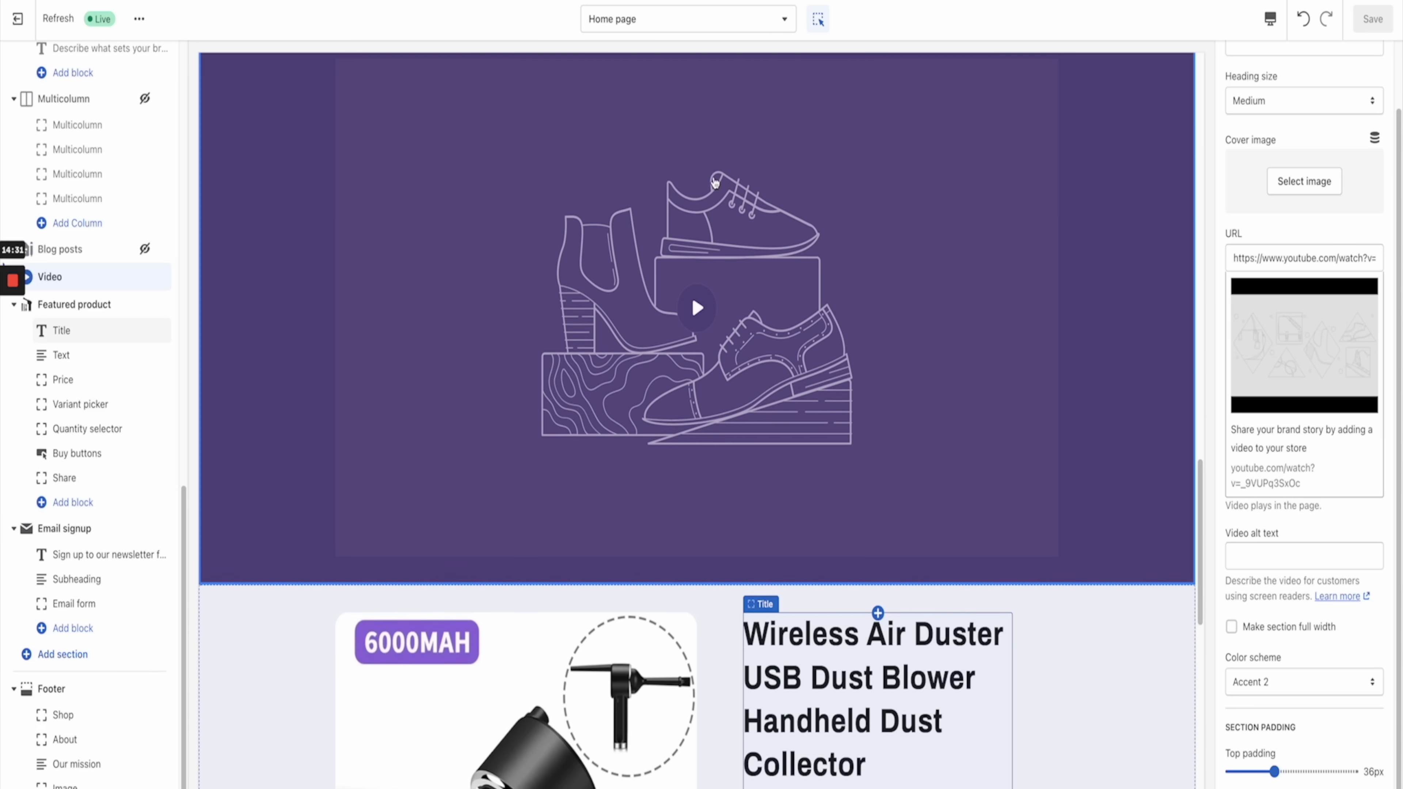
{"action": "scroll", "coordinate": [740, 470], "scroll_direction": "up", "scroll_amount": 3}
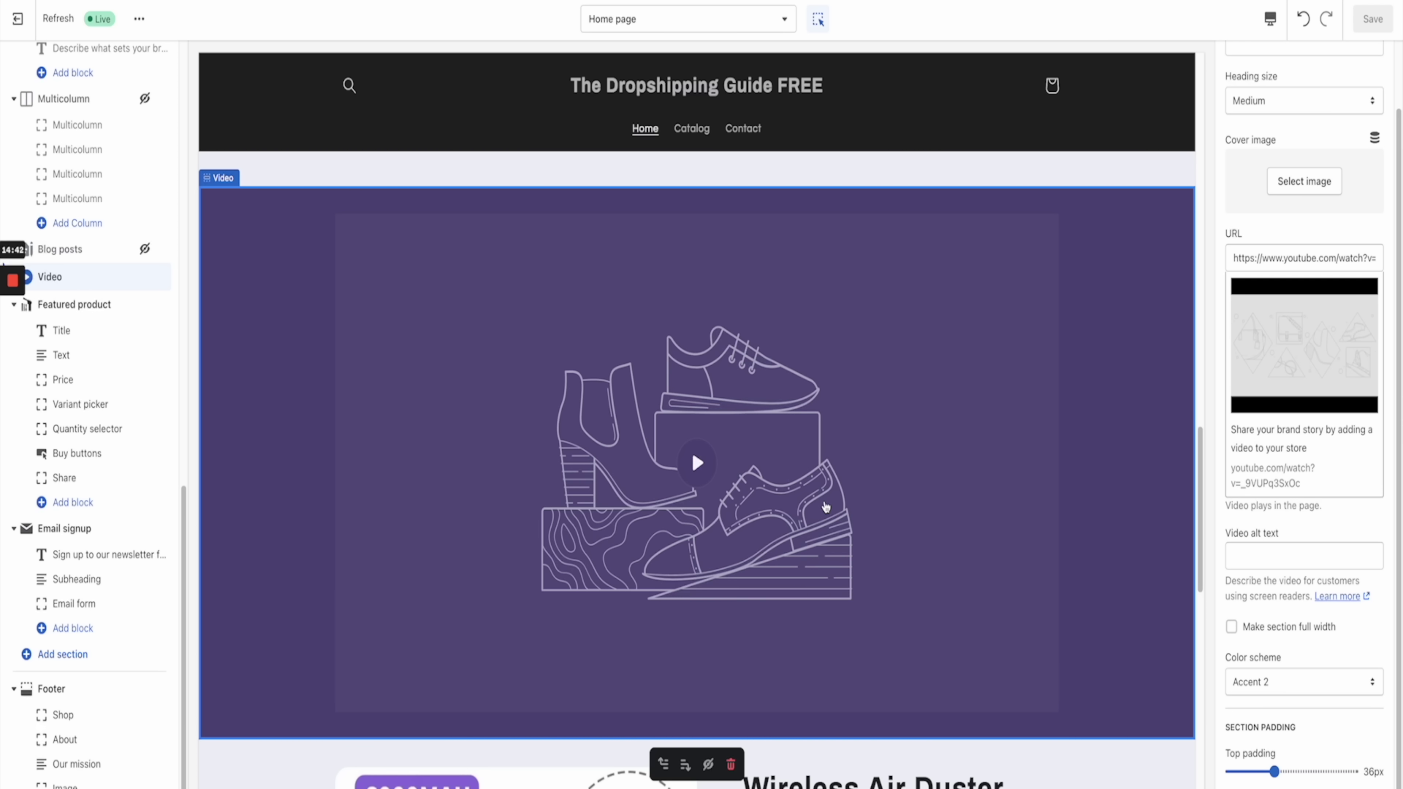
{"action": "scroll", "coordinate": [819, 586], "scroll_direction": "down", "scroll_amount": 15}
{"action": "scroll", "coordinate": [666, 559], "scroll_direction": "up", "scroll_amount": 6}
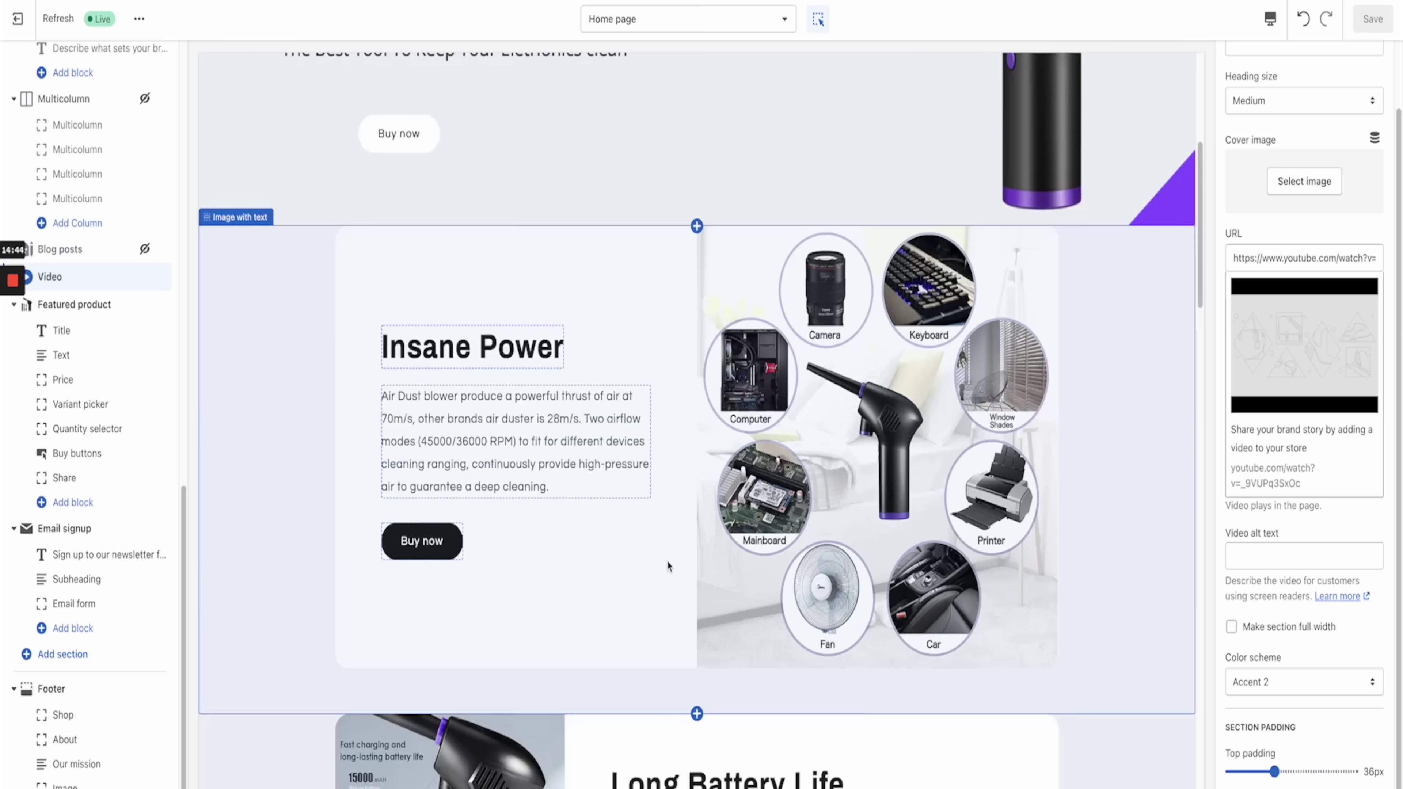
{"action": "scroll", "coordinate": [711, 544], "scroll_direction": "up", "scroll_amount": 2}
{"action": "scroll", "coordinate": [133, 263], "scroll_direction": "up", "scroll_amount": 10}
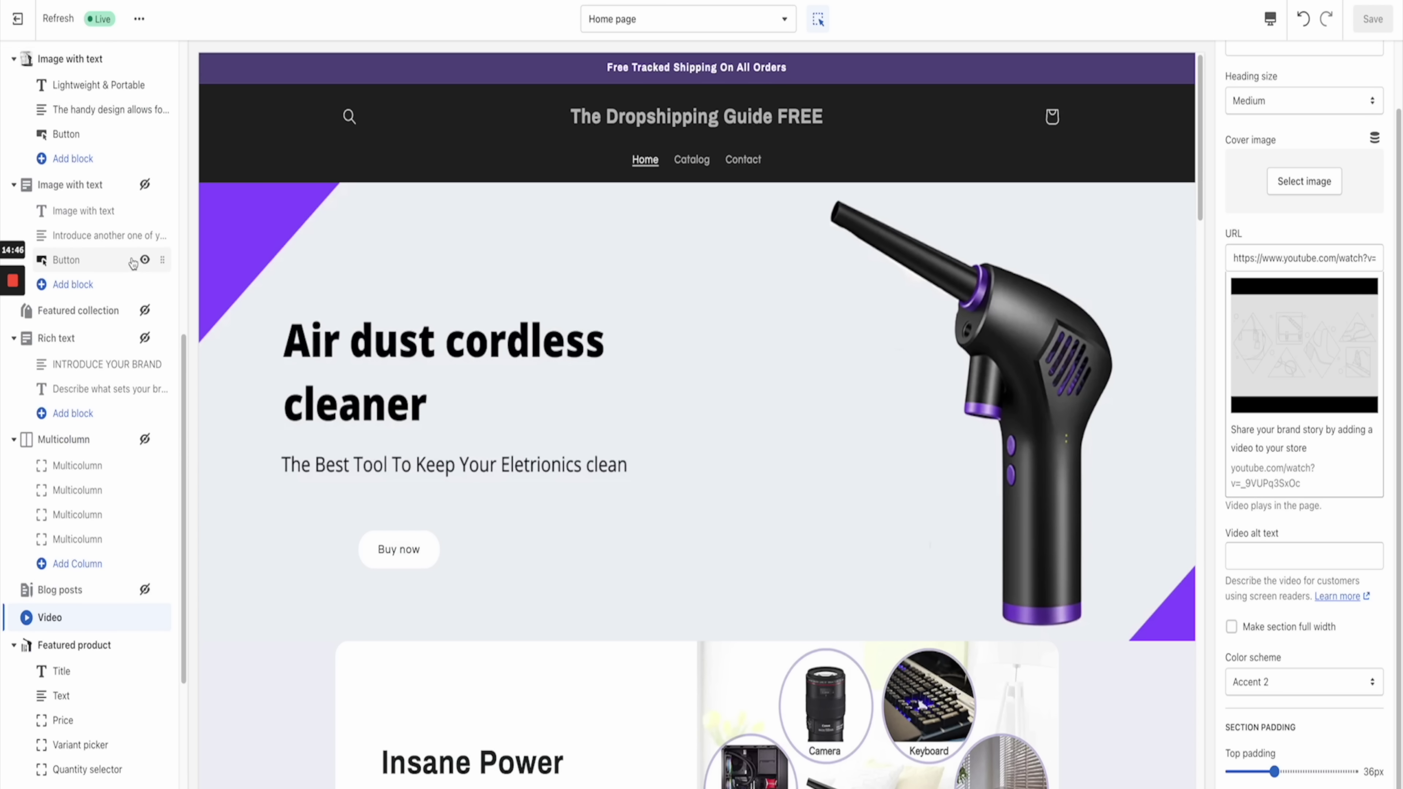
Step: Set the header's custom logo width to 250px and its color scheme to Background 2
{"action": "left_click", "coordinate": [74, 128]}
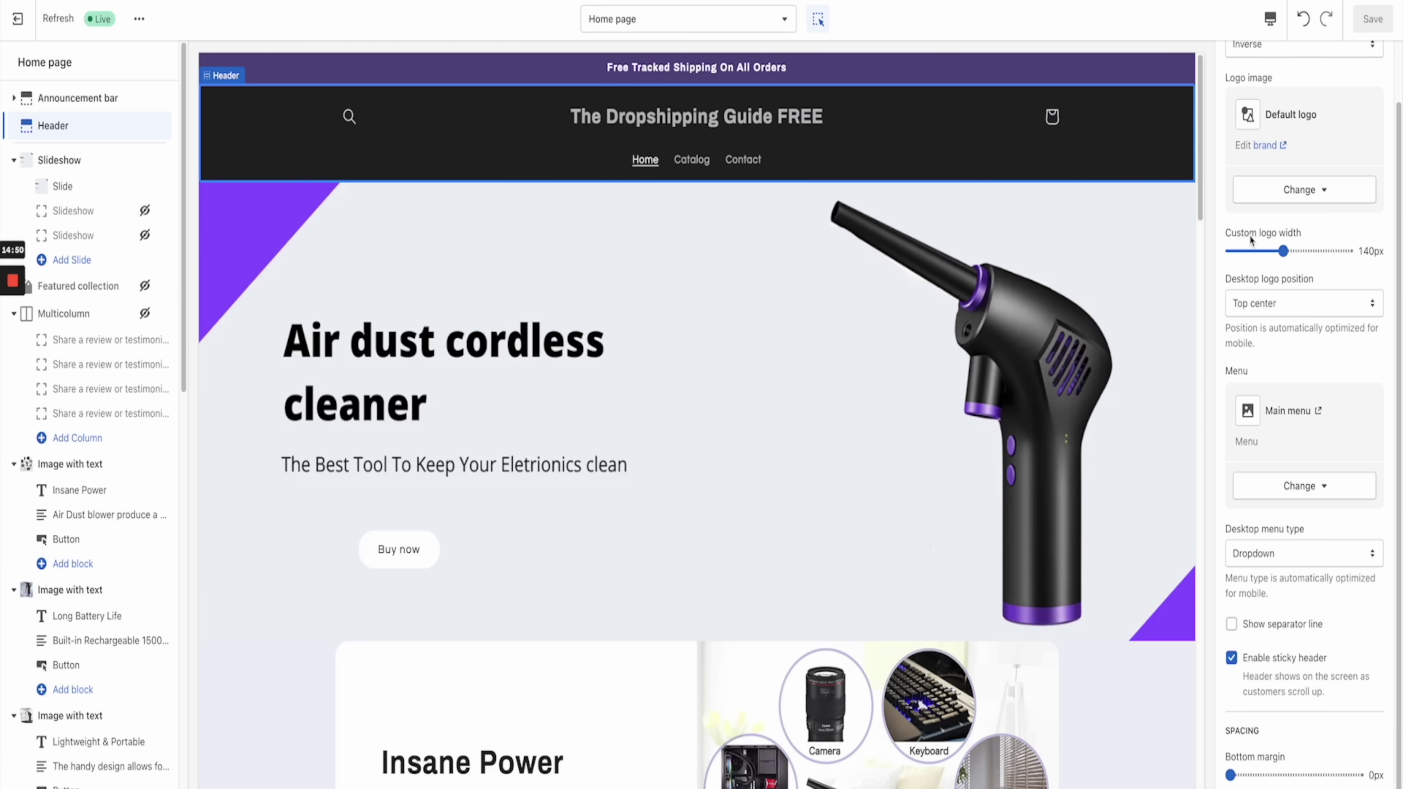
{"action": "left_click_drag", "start_coordinate": [1280, 249], "coordinate": [1393, 261]}
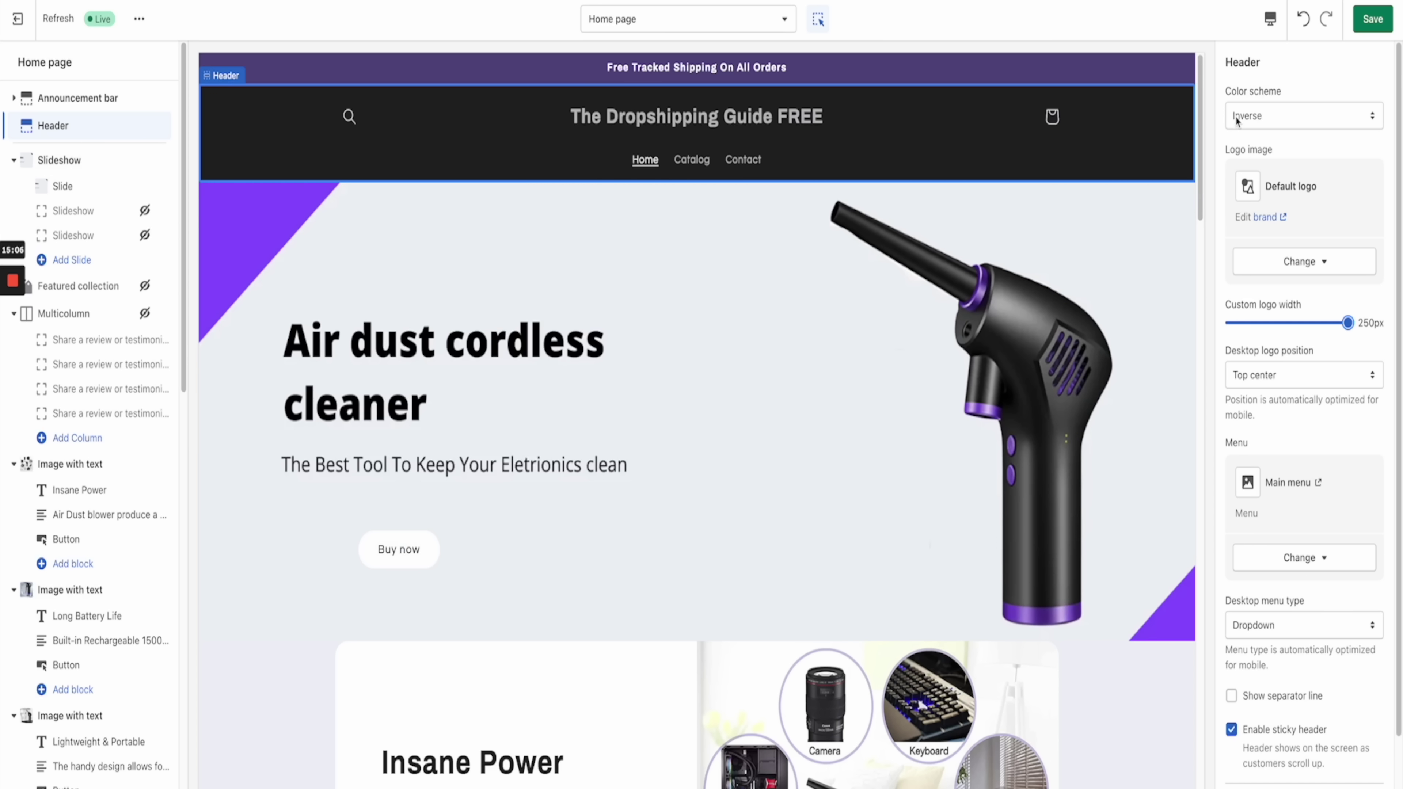
{"action": "left_click", "coordinate": [1286, 120]}
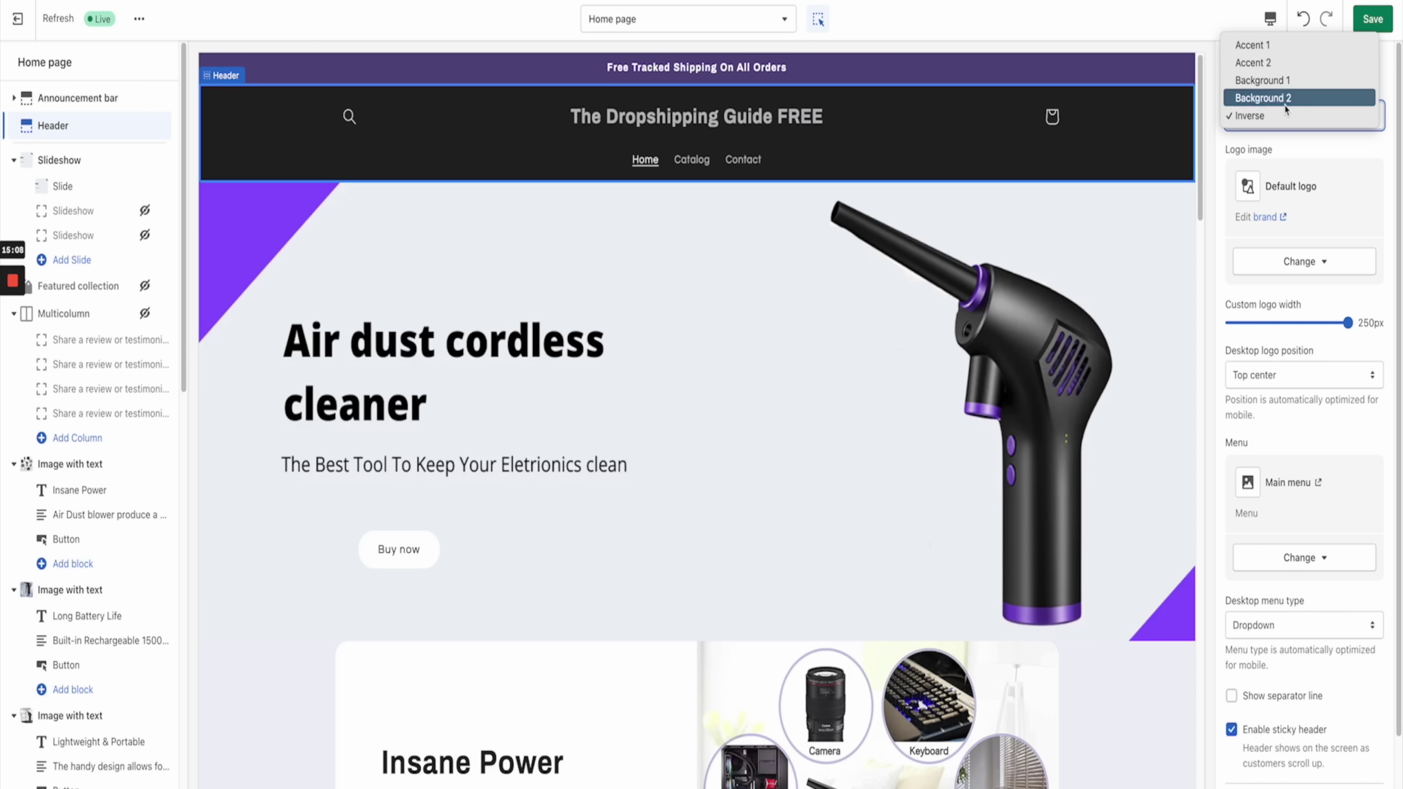
{"action": "left_click", "coordinate": [1285, 100]}
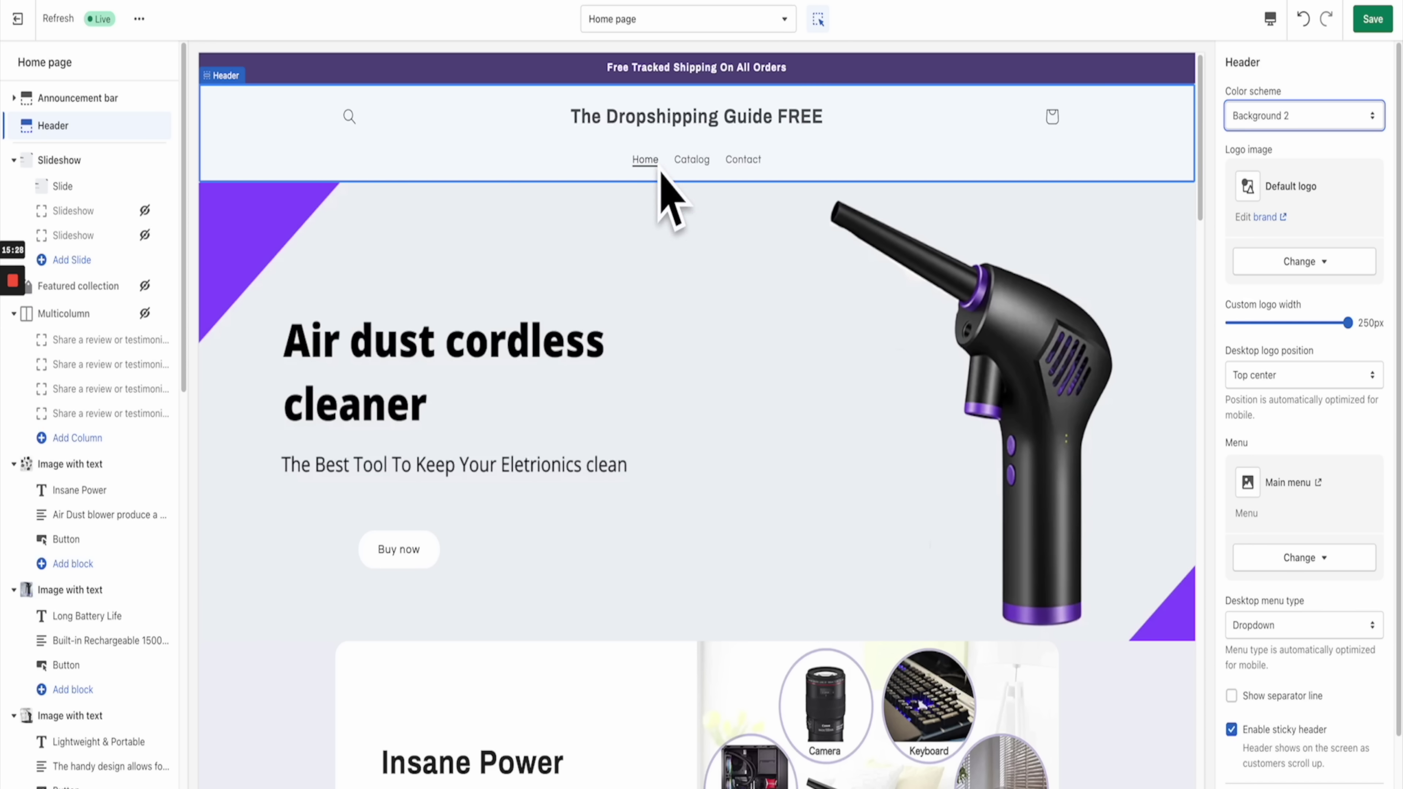
Step: Check how the recolored header looks over the home page sections in the preview
{"action": "scroll", "coordinate": [855, 553], "scroll_direction": "down", "scroll_amount": 20}
{"action": "scroll", "coordinate": [855, 540], "scroll_direction": "up", "scroll_amount": 15}
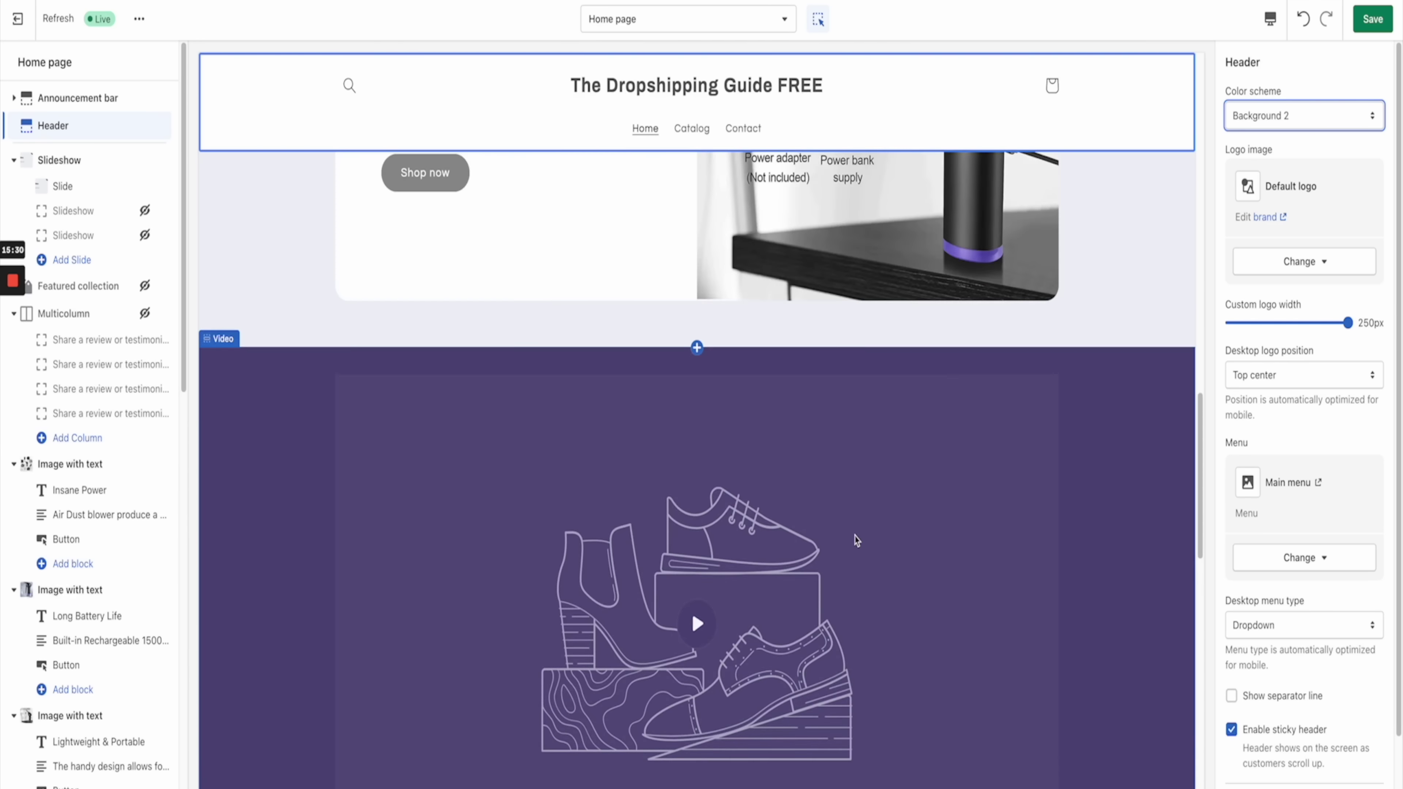
{"action": "scroll", "coordinate": [879, 516], "scroll_direction": "down", "scroll_amount": 15}
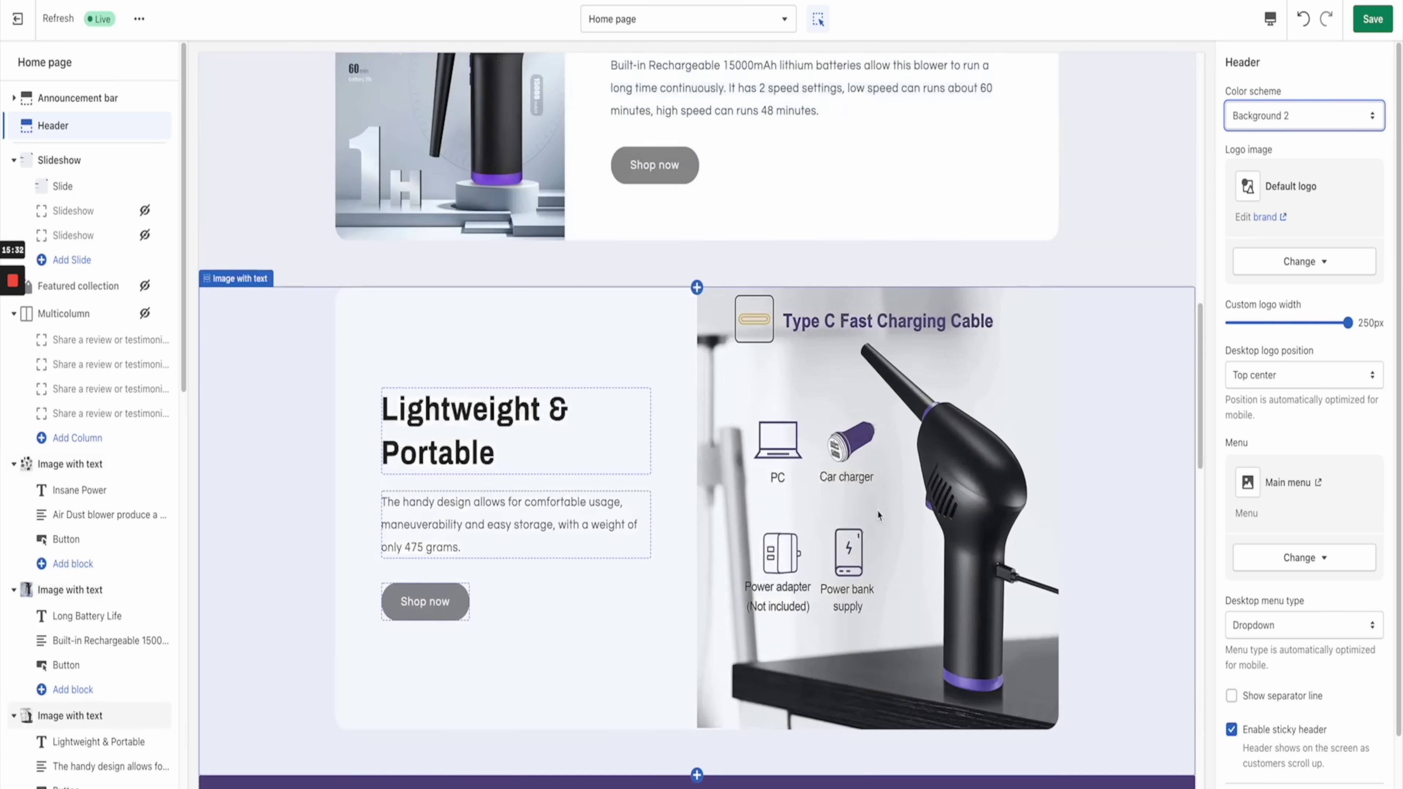
{"action": "scroll", "coordinate": [879, 514], "scroll_direction": "up", "scroll_amount": 10}
{"action": "scroll", "coordinate": [883, 511], "scroll_direction": "up", "scroll_amount": 10}
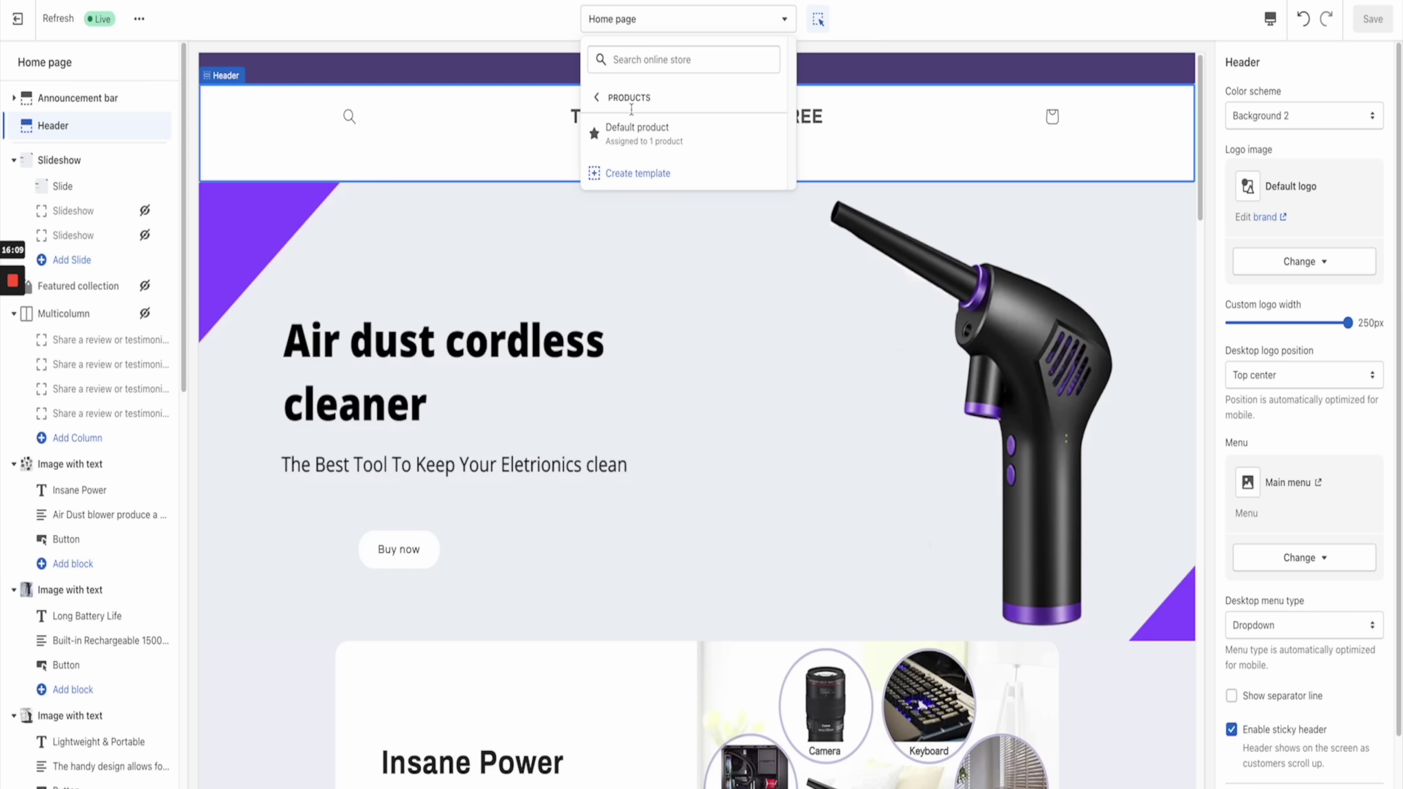
Step: Open the Default product template and look through the product page preview down to the footer
{"action": "left_click", "coordinate": [622, 131]}
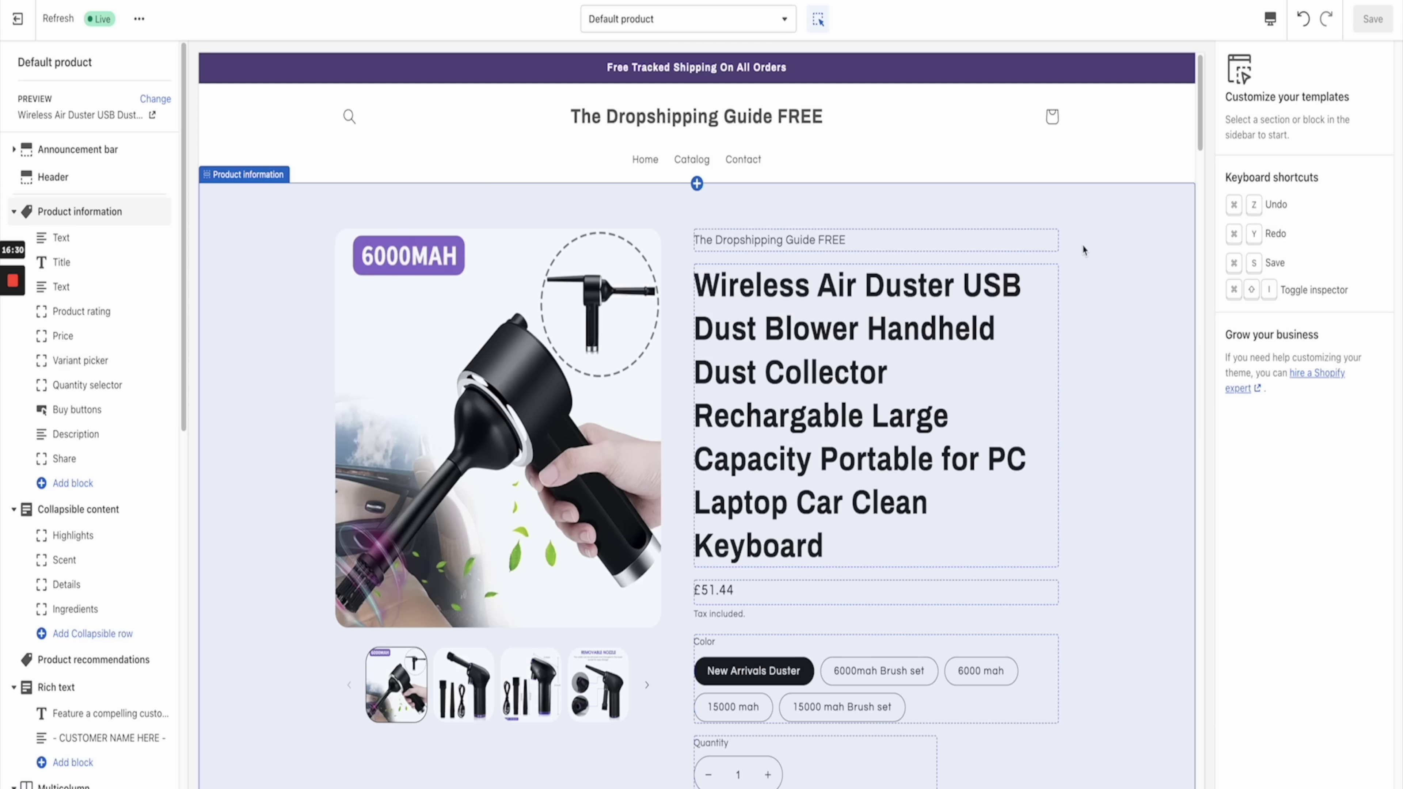
{"action": "scroll", "coordinate": [786, 554], "scroll_direction": "down", "scroll_amount": 20}
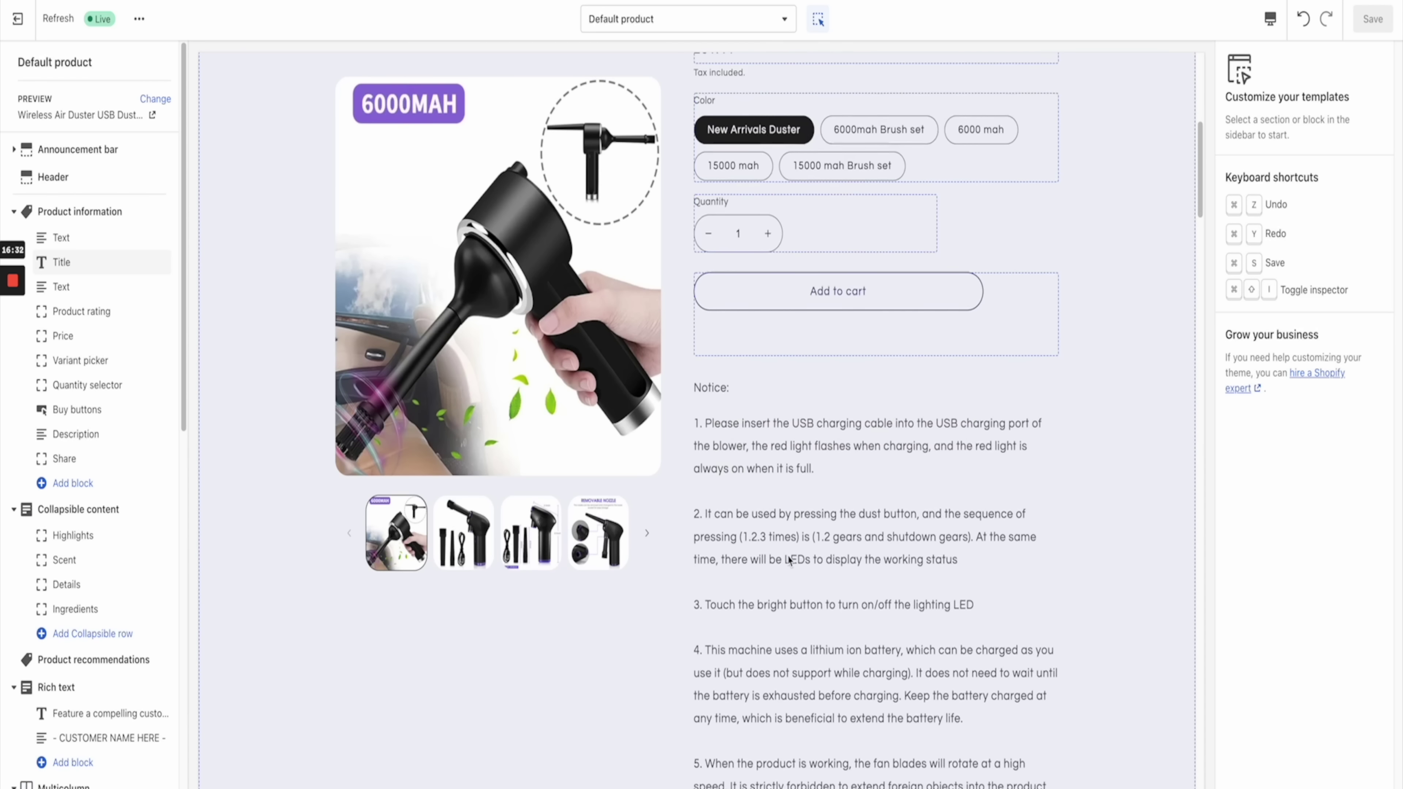
{"action": "scroll", "coordinate": [788, 560], "scroll_direction": "down", "scroll_amount": 10}
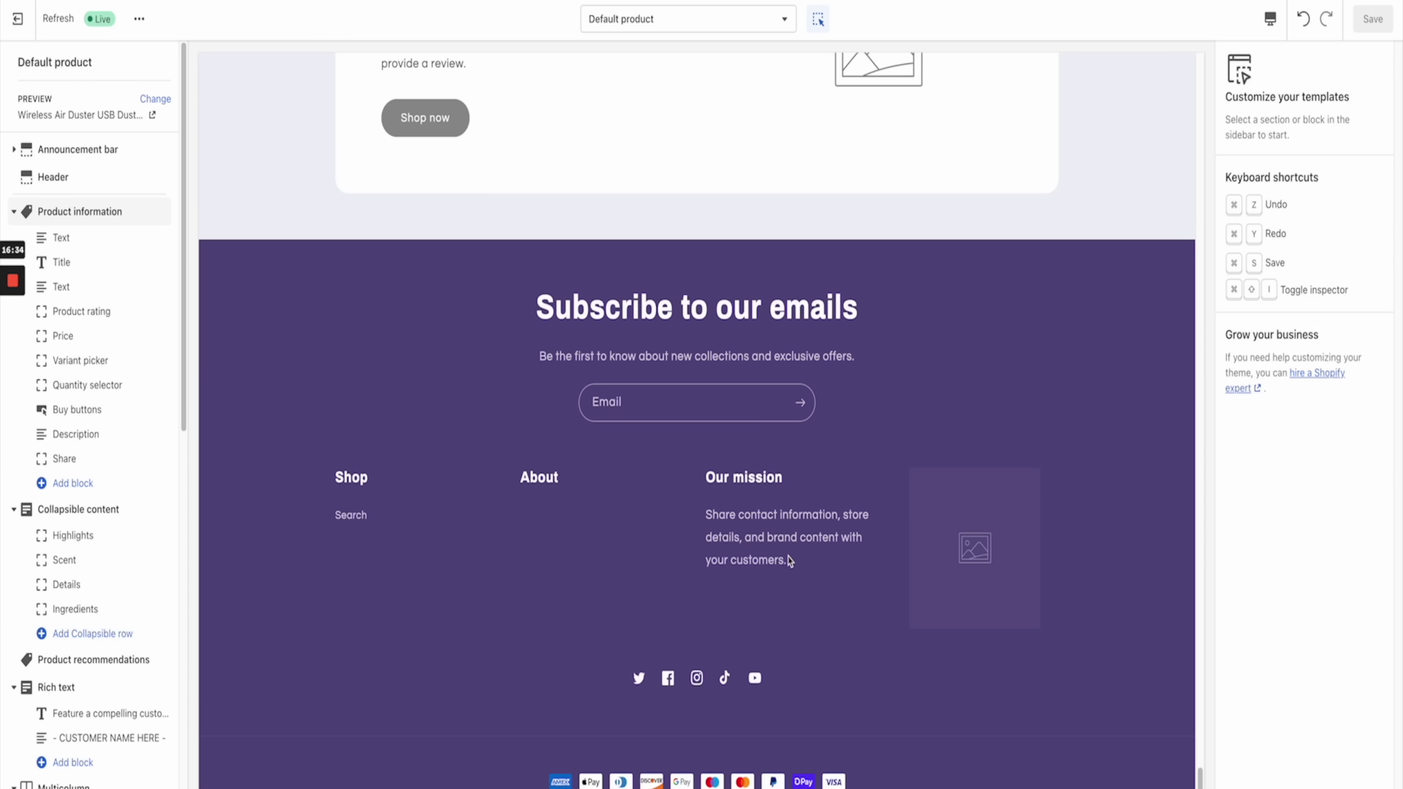
{"action": "scroll", "coordinate": [800, 553], "scroll_direction": "up", "scroll_amount": 20}
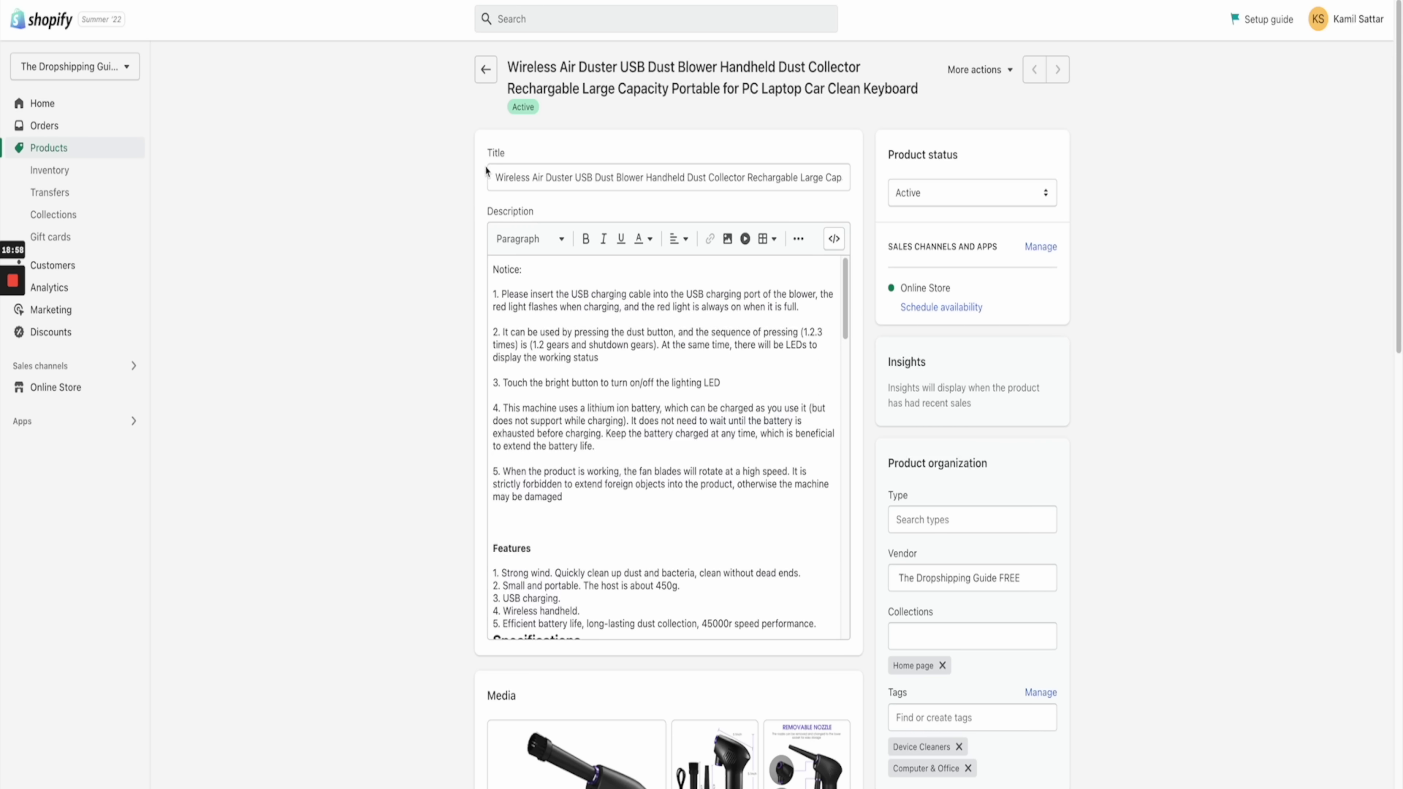
Step: On the product's admin page, replace the long product title with "Air Dust"
{"action": "left_click_drag", "start_coordinate": [498, 184], "coordinate": [866, 184]}
{"action": "key", "text": "BackSpace"}
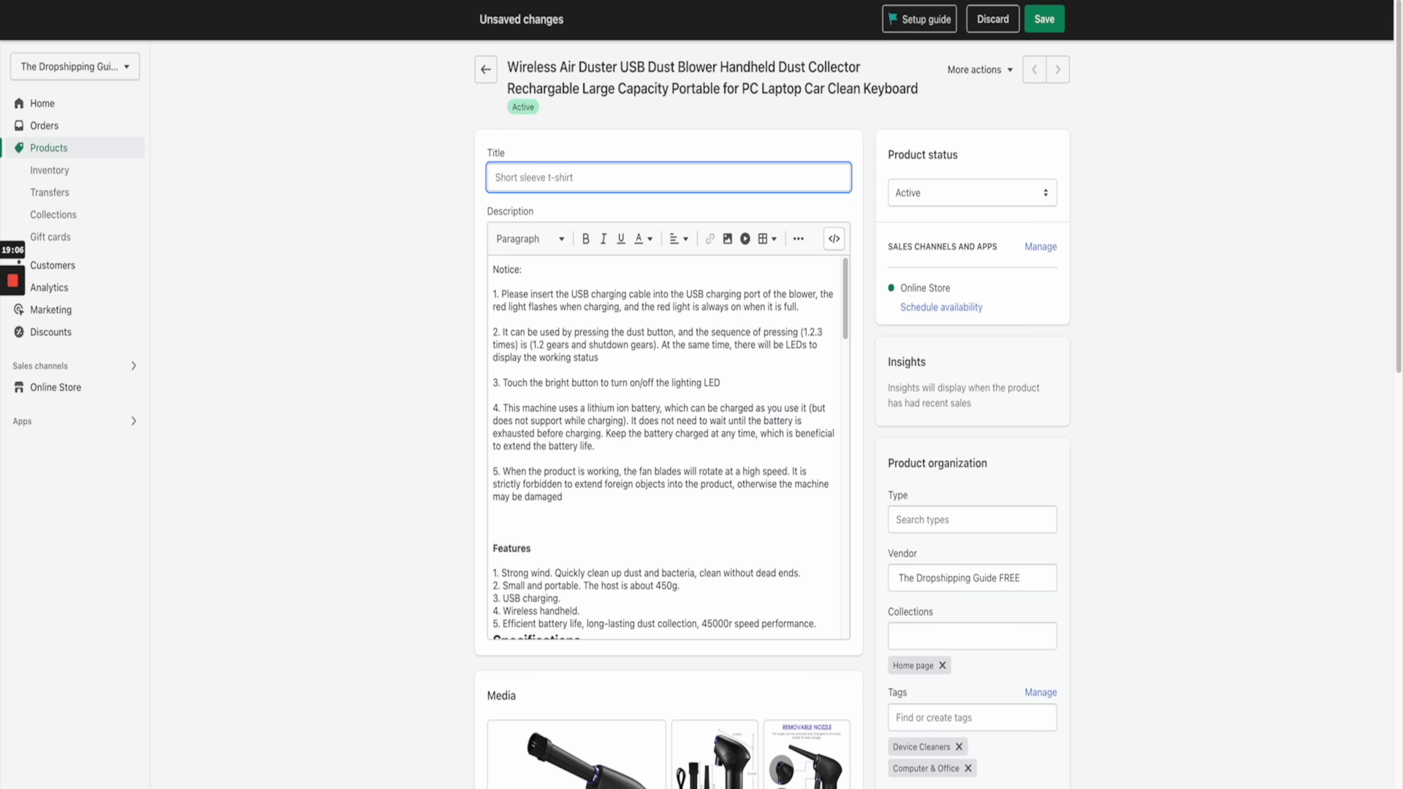
{"action": "type", "text": "Air Dust"}
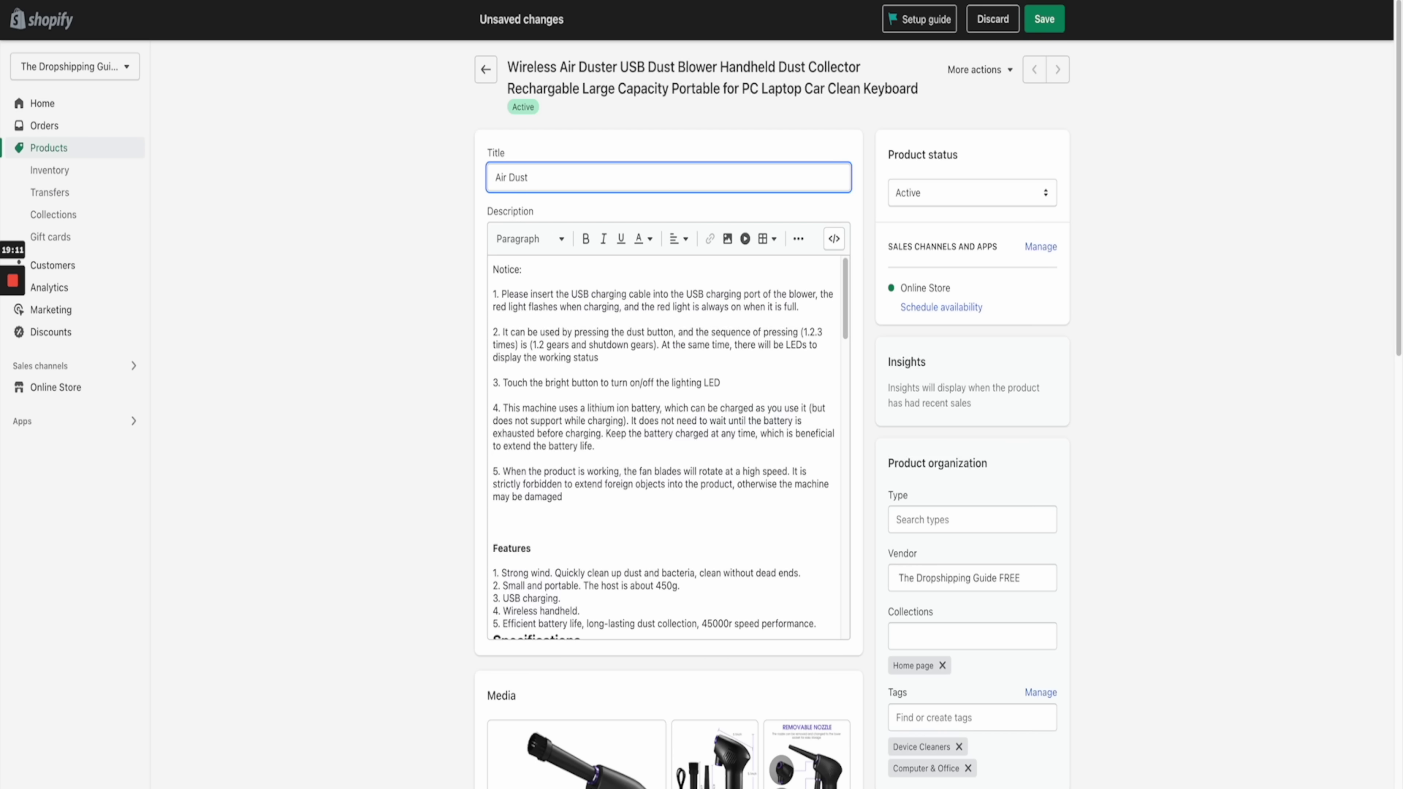
{"action": "right_click", "coordinate": [848, 175]}
{"action": "left_click", "coordinate": [643, 171]}
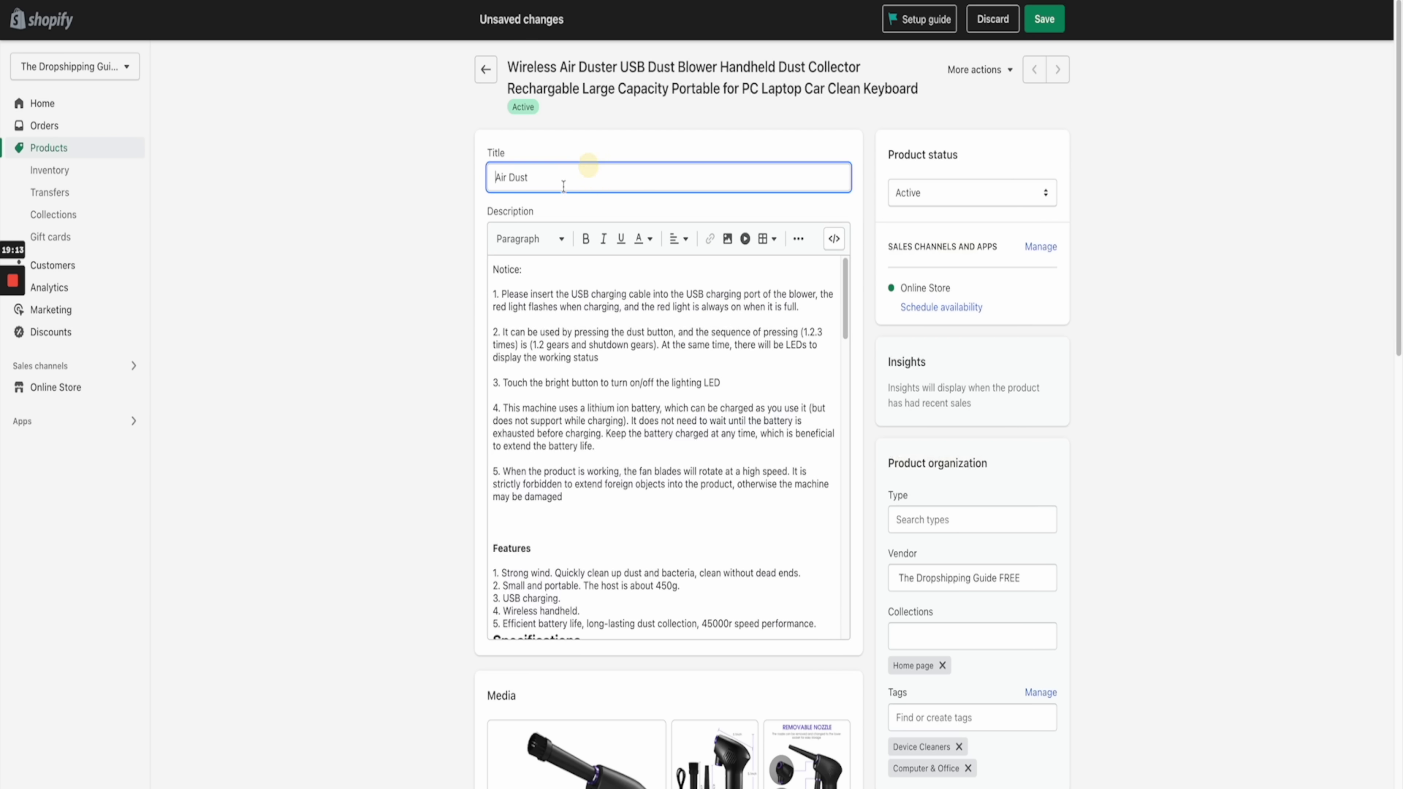
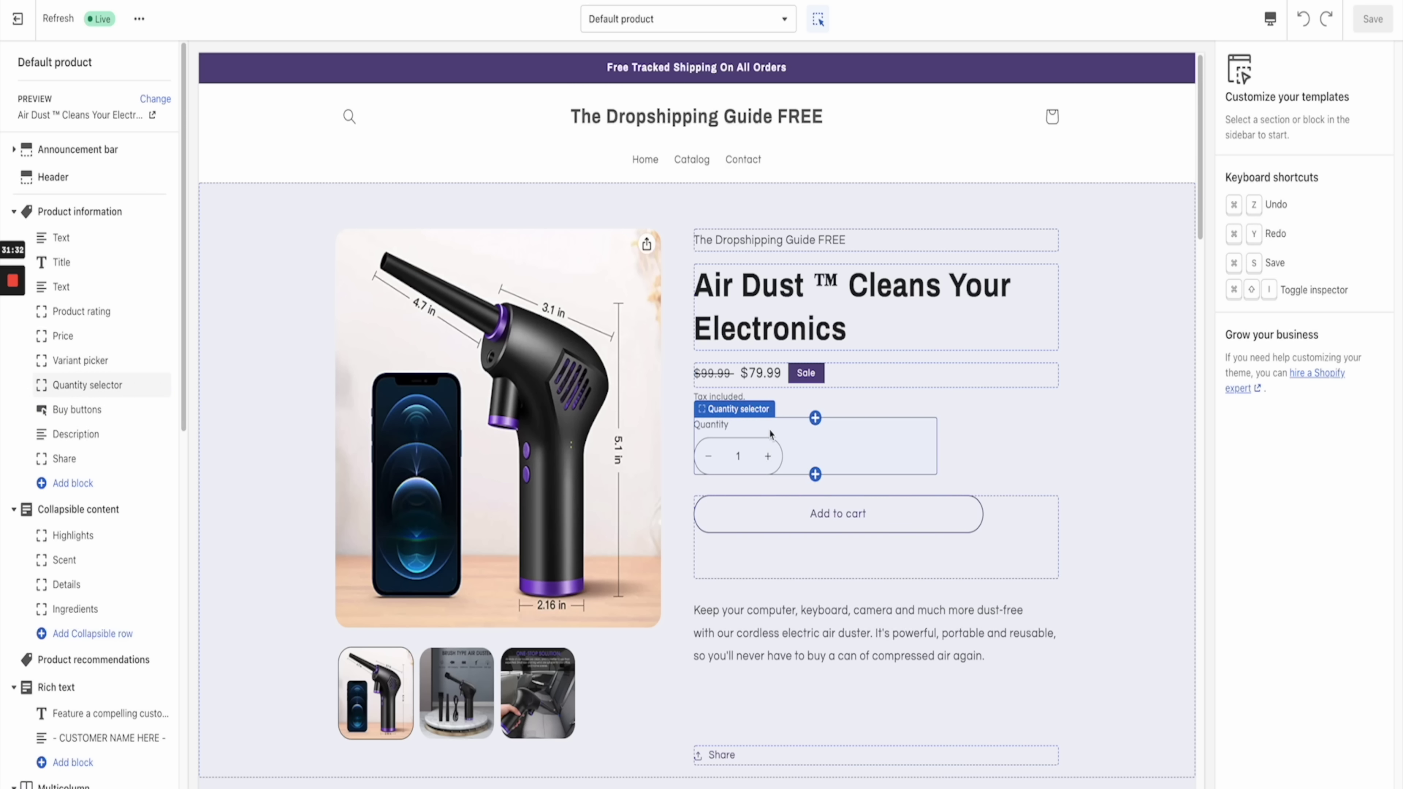
Step: Remove the store-name text block above the title and the Share block from the Product information section
{"action": "left_click", "coordinate": [735, 243]}
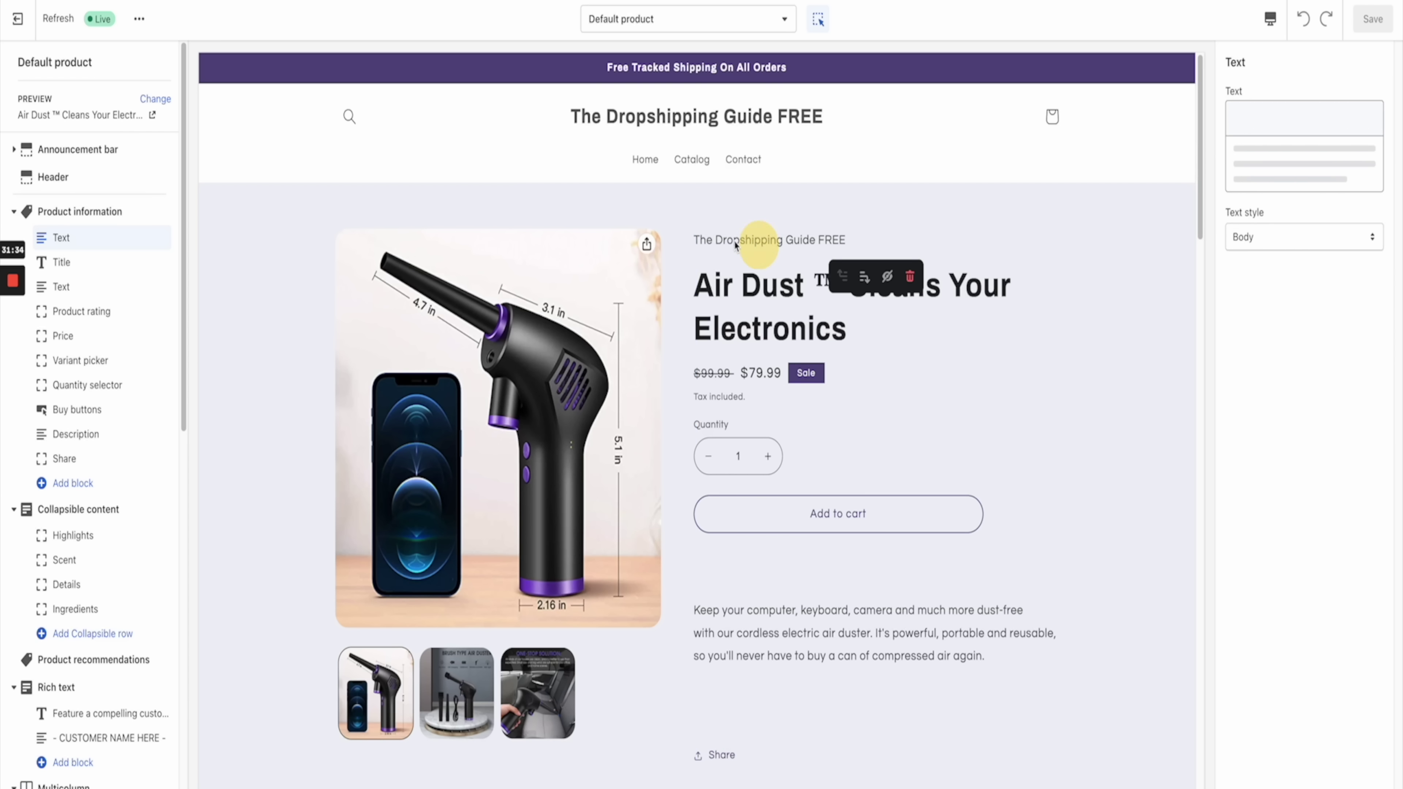
{"action": "left_click", "coordinate": [910, 278]}
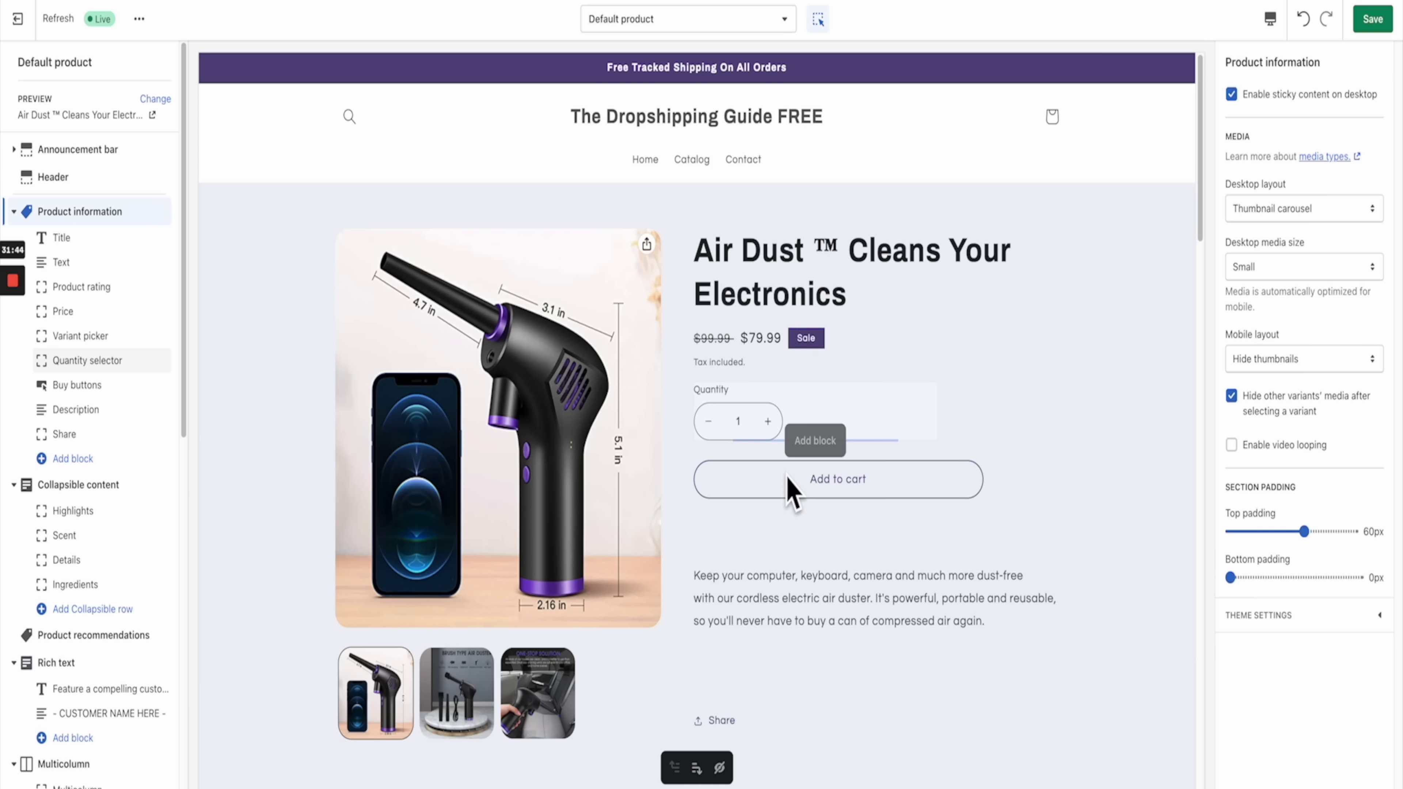
{"action": "scroll", "coordinate": [788, 476], "scroll_direction": "down", "scroll_amount": 2}
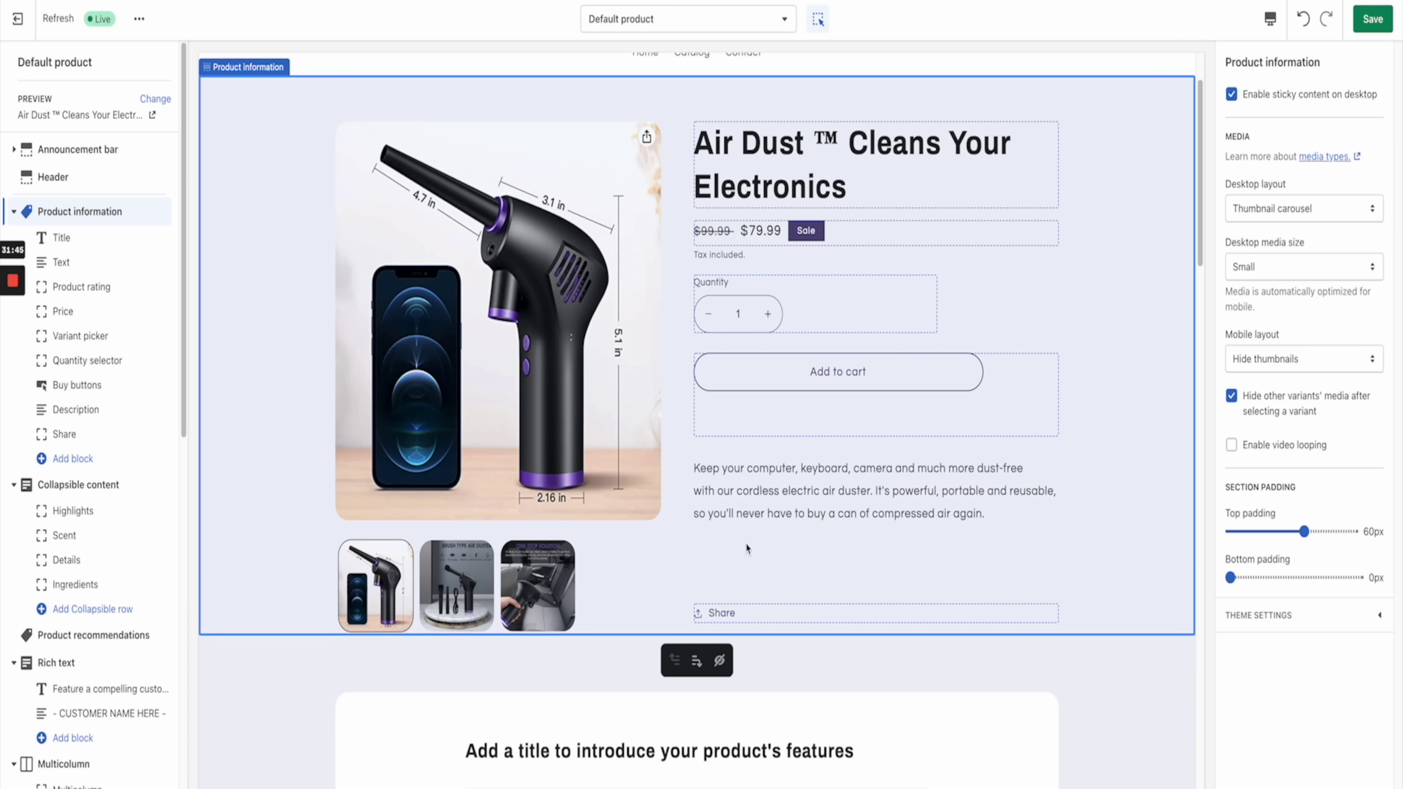
{"action": "left_click", "coordinate": [732, 614]}
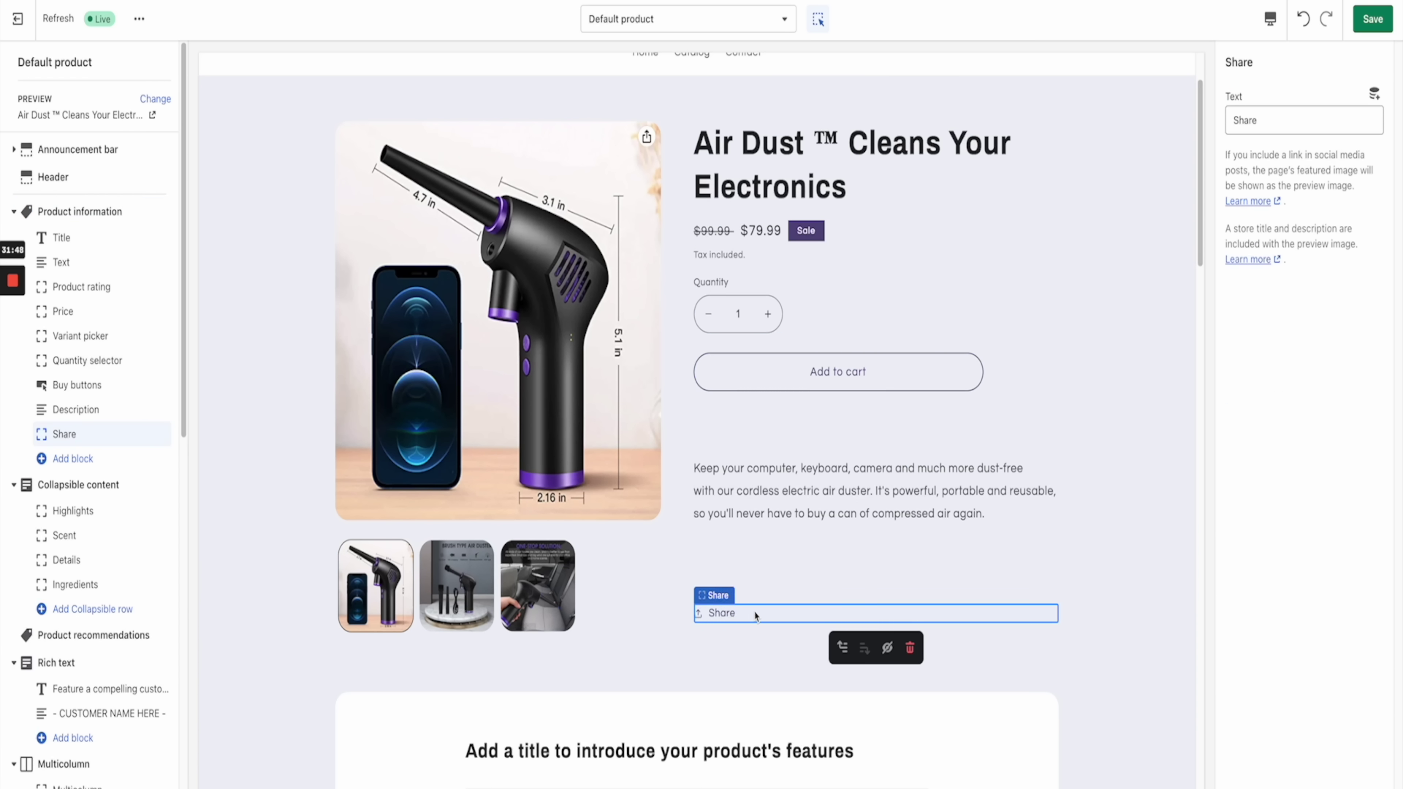
{"action": "left_click", "coordinate": [909, 648]}
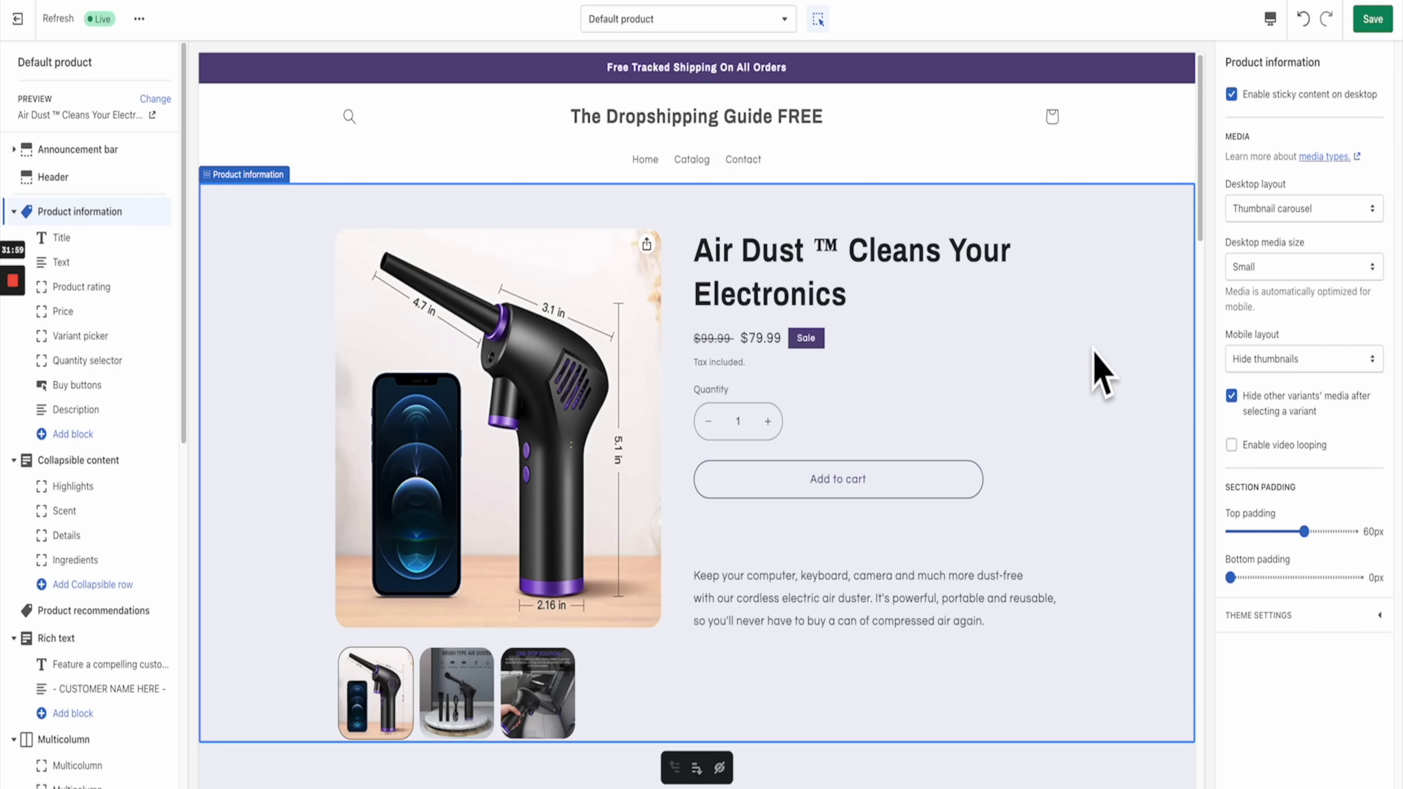
Step: Switch the preview to Mobile, set the product media's mobile layout to Show thumbnails, and save
{"action": "left_click", "coordinate": [1270, 19]}
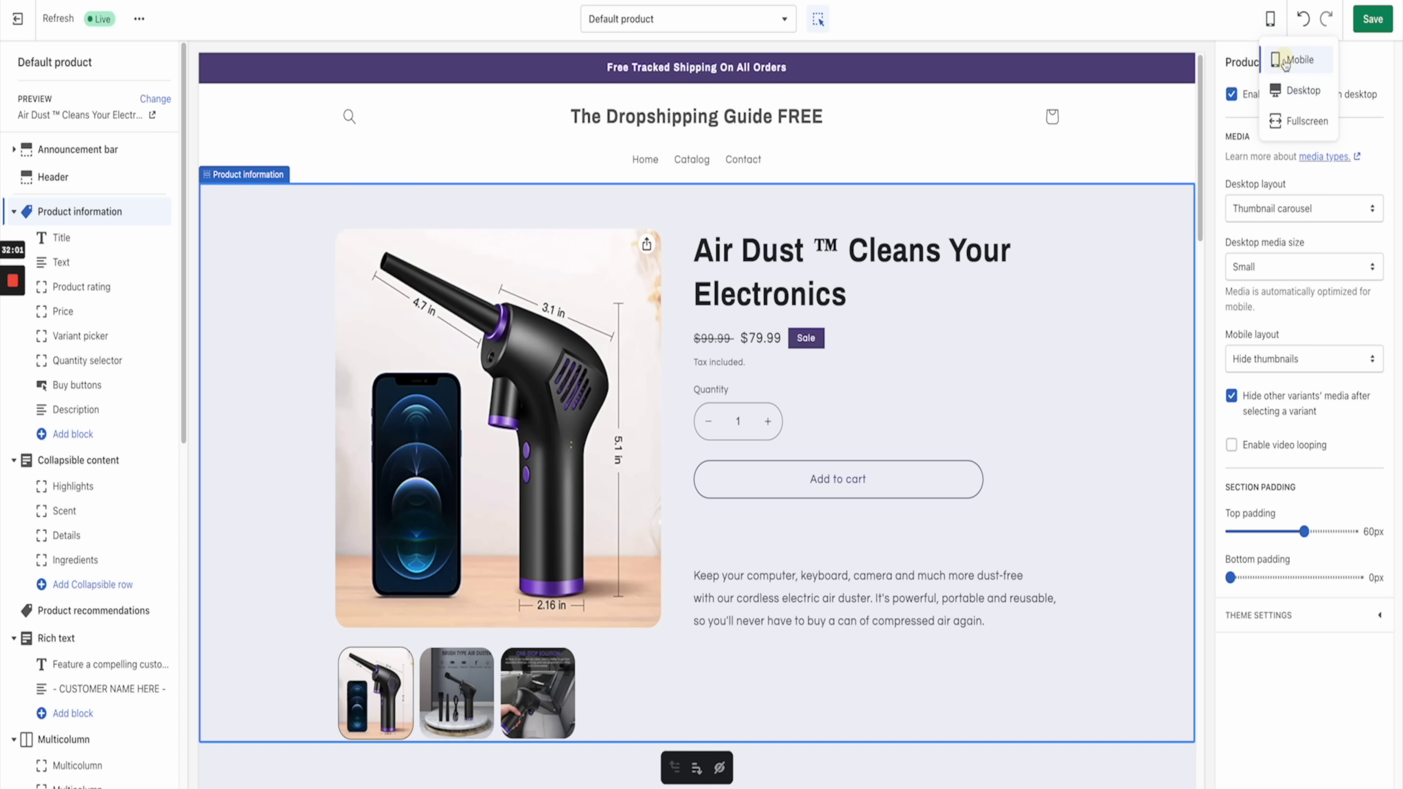
{"action": "left_click", "coordinate": [1285, 64]}
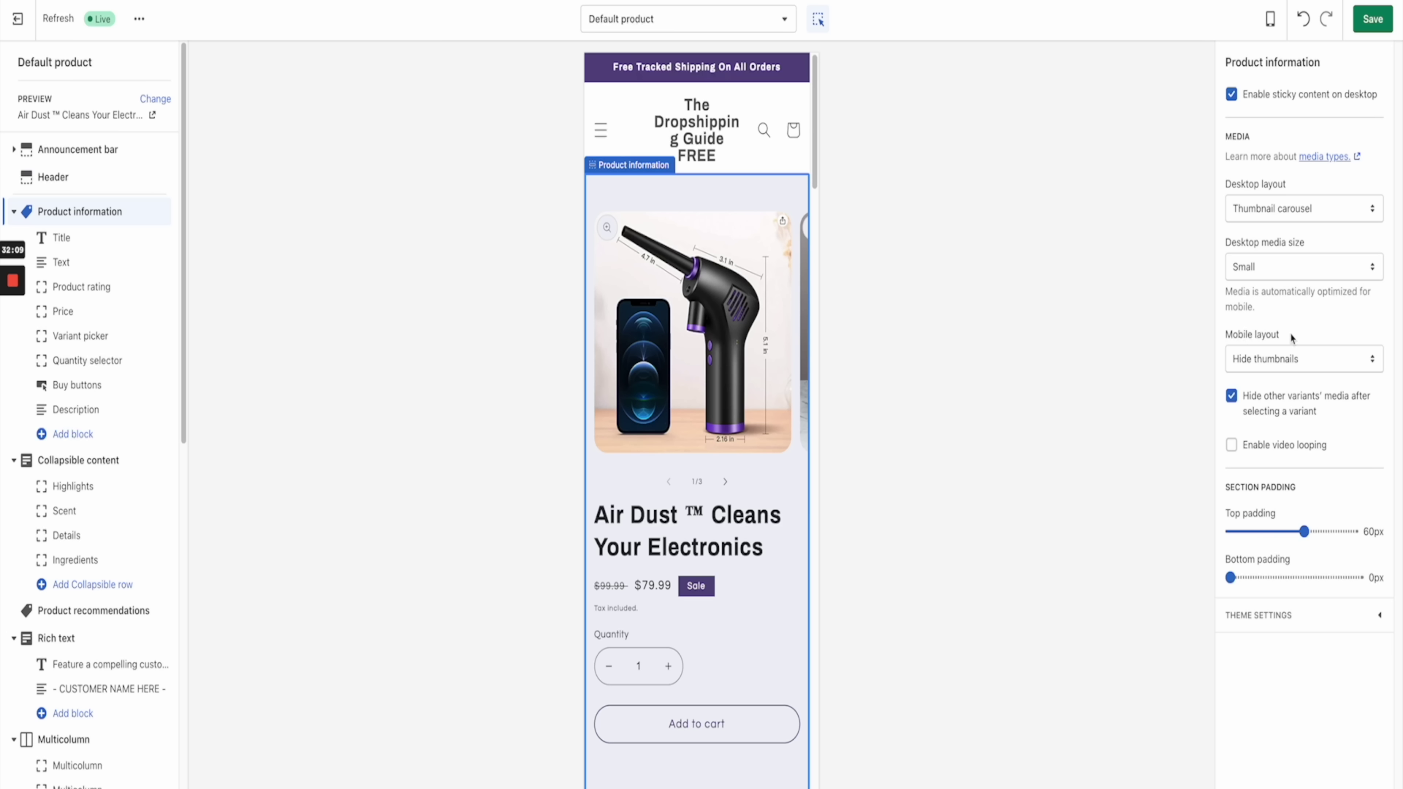
{"action": "left_click", "coordinate": [1263, 353]}
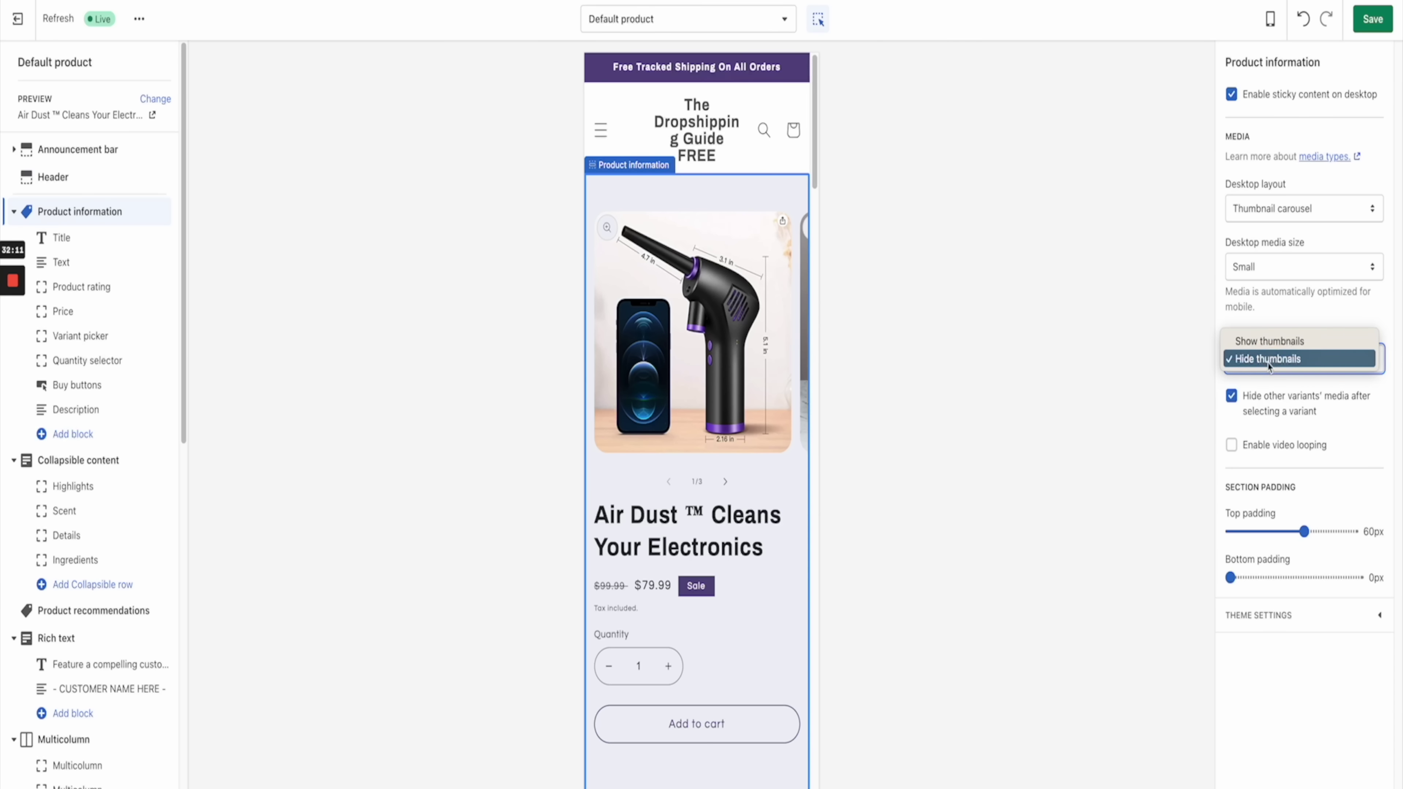
{"action": "left_click", "coordinate": [1254, 337]}
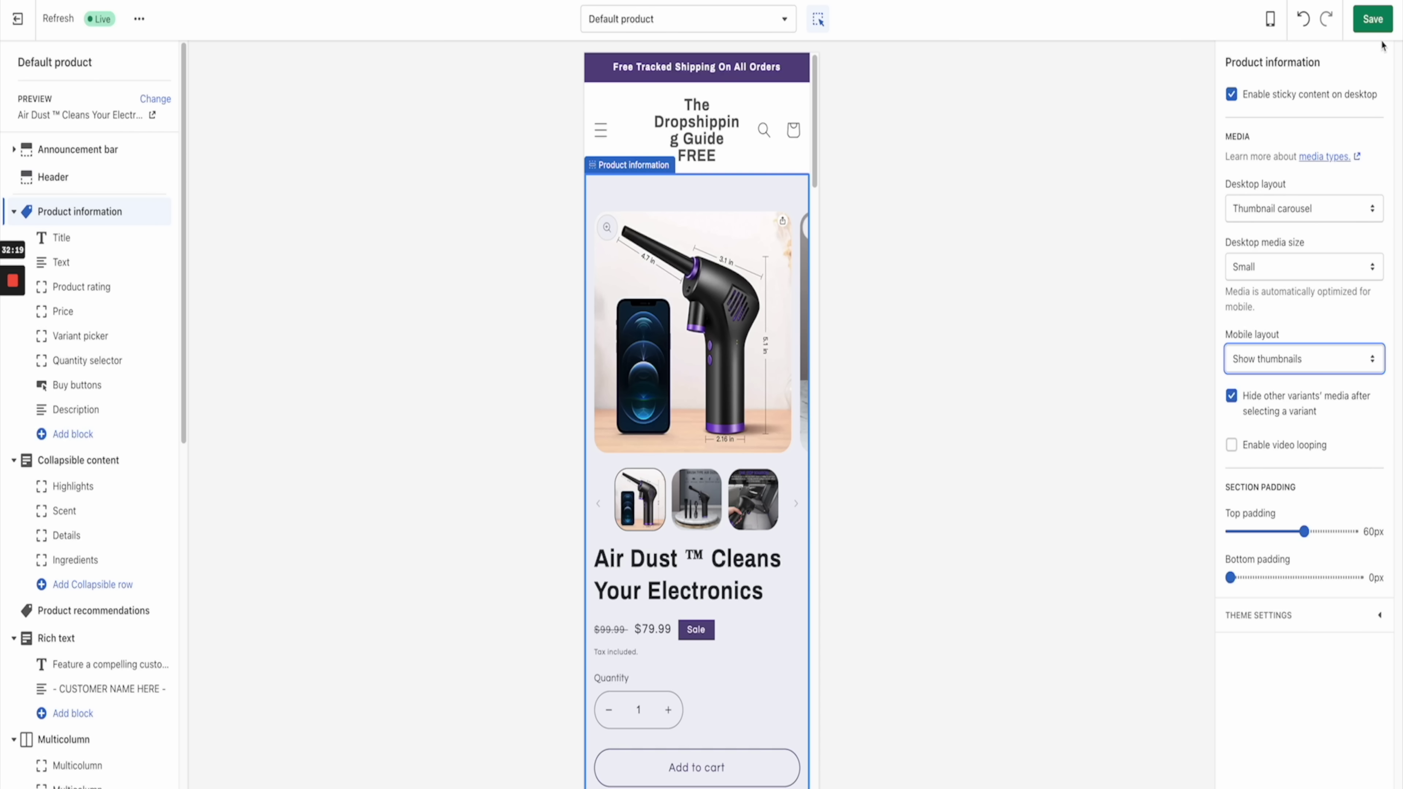
{"action": "left_click", "coordinate": [1373, 19]}
Step: Return to the desktop preview and set the collapsible content heading to "To Learn Everytrhing About Air Dust™ Read Below"
{"action": "left_click", "coordinate": [1270, 19]}
{"action": "scroll", "coordinate": [826, 464], "scroll_direction": "down", "scroll_amount": 10}
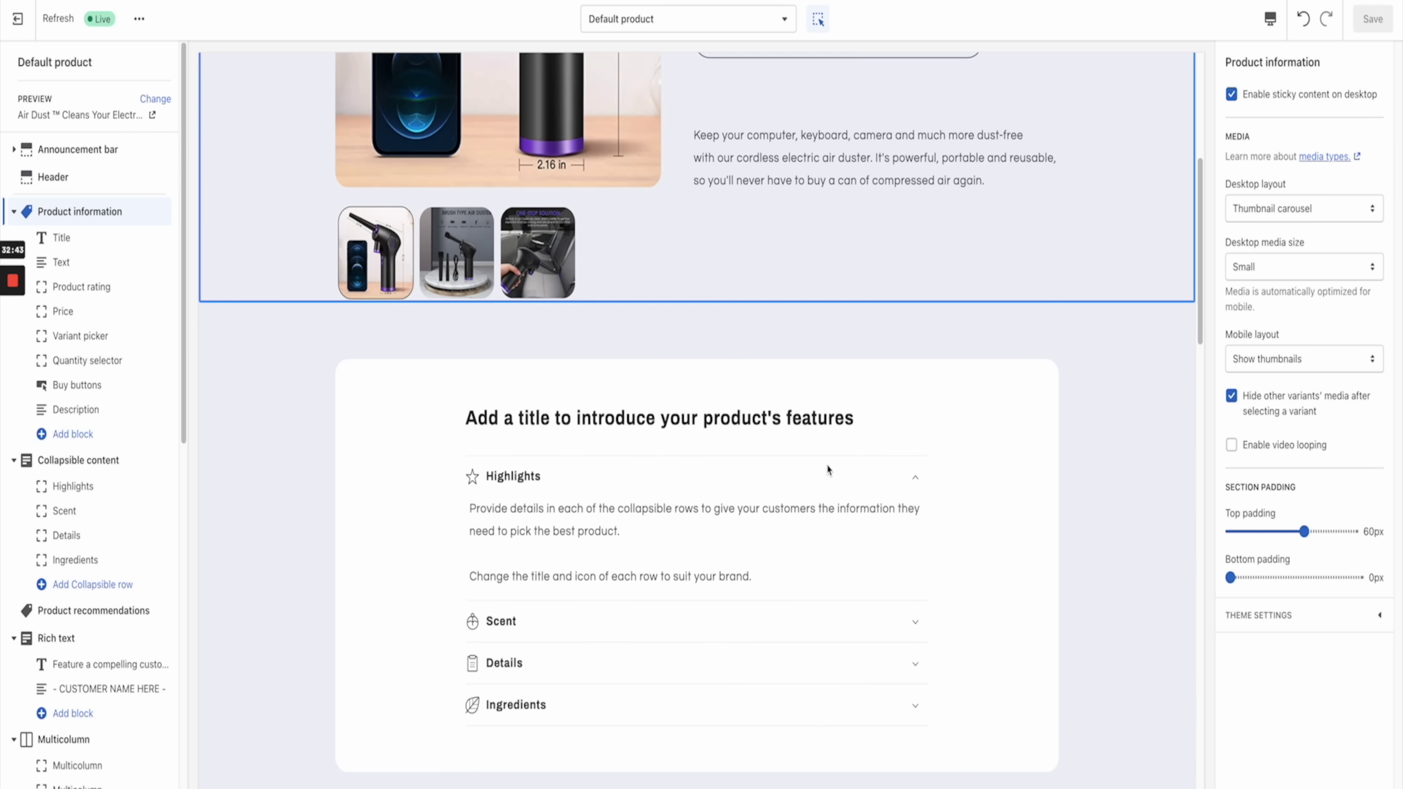
{"action": "scroll", "coordinate": [827, 460], "scroll_direction": "up", "scroll_amount": 3}
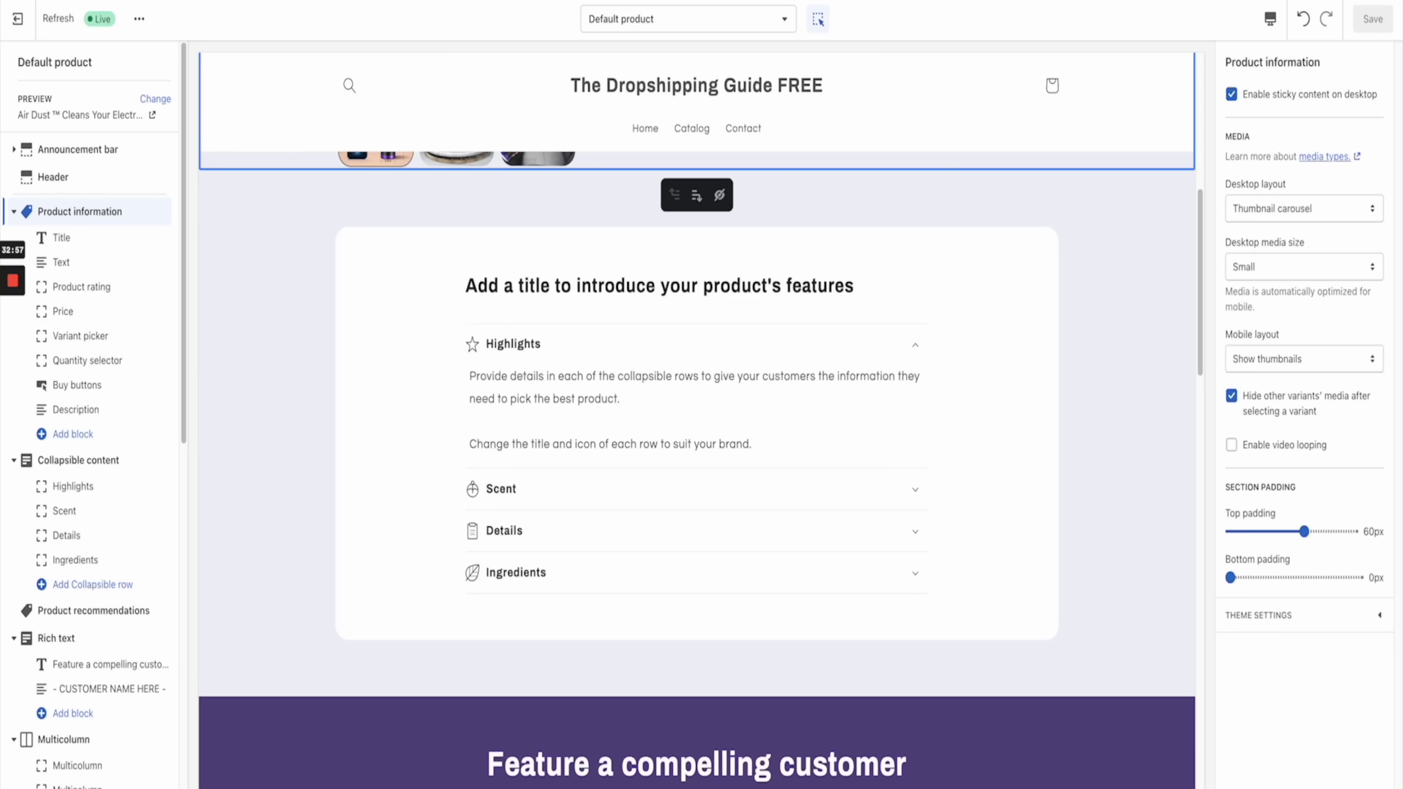
{"action": "left_click", "coordinate": [704, 288]}
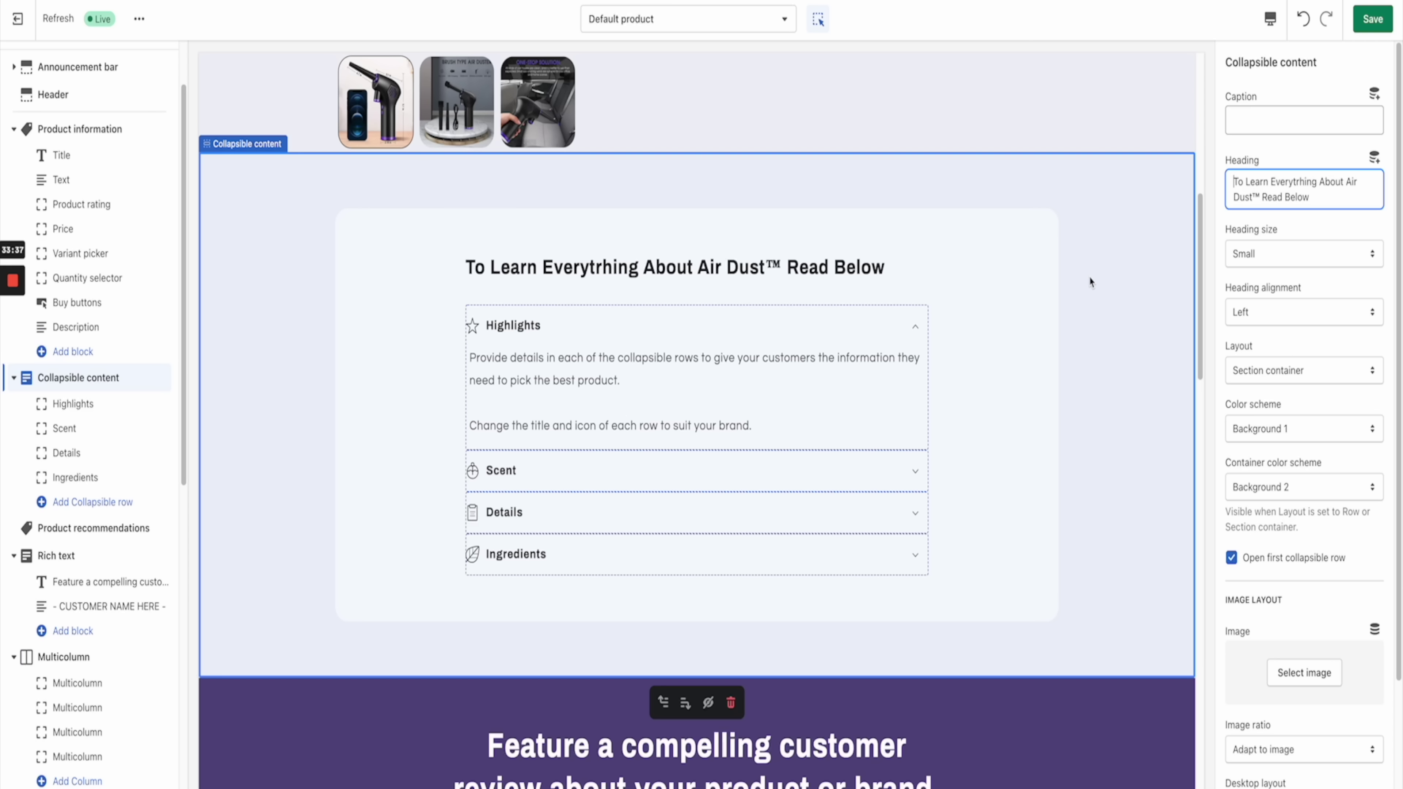
Step: Open the Highlights collapsible row and select all of its placeholder row content for replacement
{"action": "left_click", "coordinate": [640, 361]}
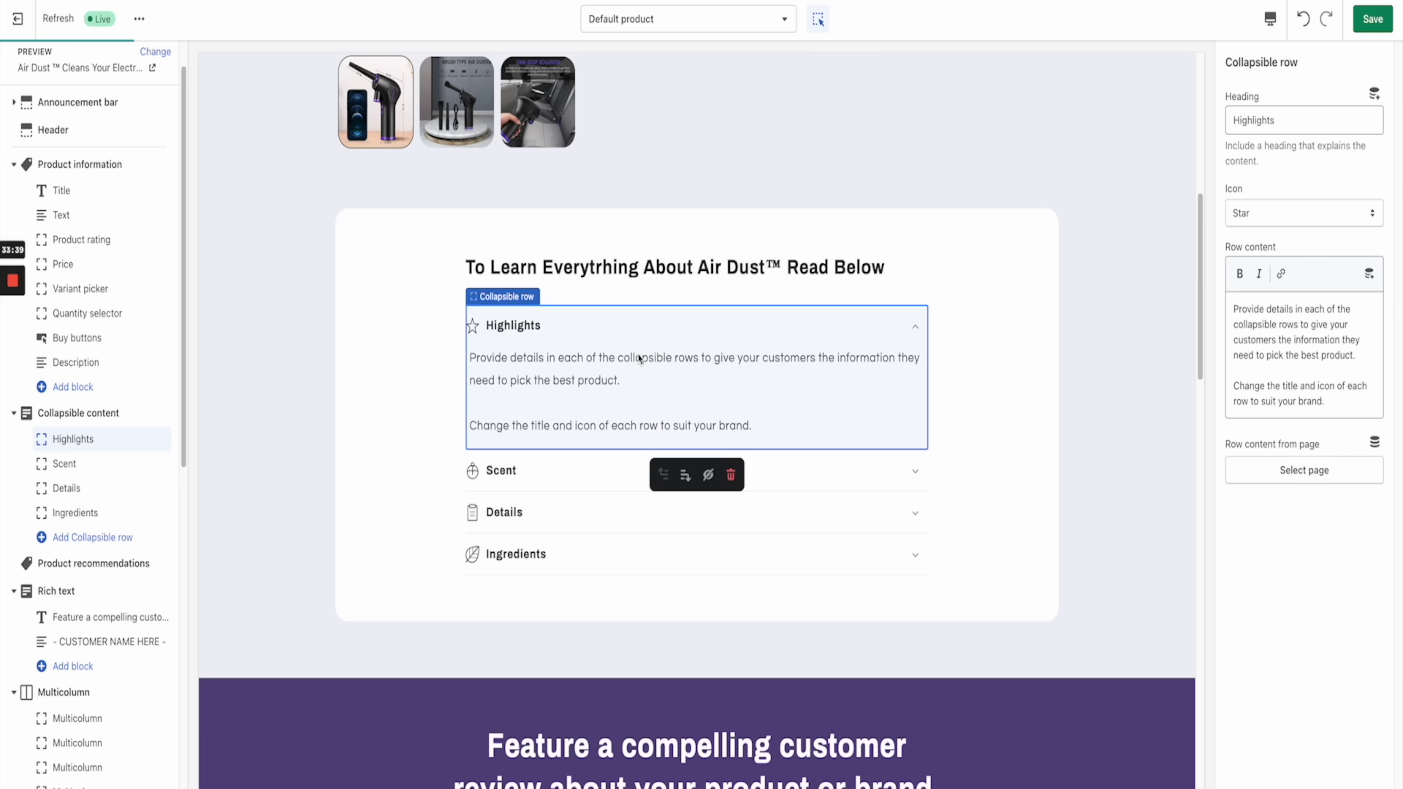
{"action": "left_click", "coordinate": [542, 482]}
{"action": "left_click", "coordinate": [541, 511]}
{"action": "left_click", "coordinate": [557, 375]}
{"action": "left_click_drag", "start_coordinate": [1324, 399], "coordinate": [1231, 303]}
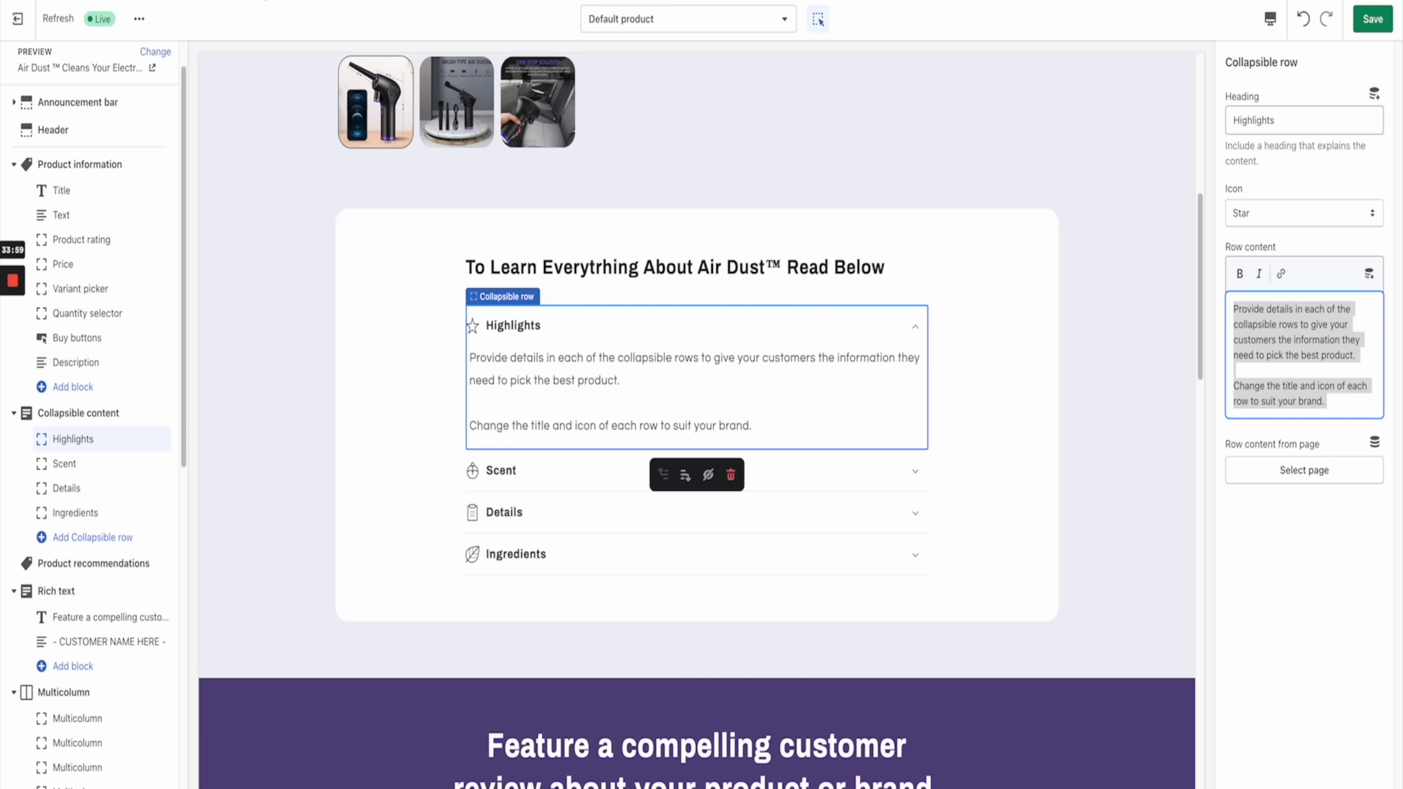
Step: Switch to the product's admin page and copy the whole product description
{"action": "key", "text": "ctrl+Tab"}
{"action": "triple_click", "coordinate": [501, 237]}
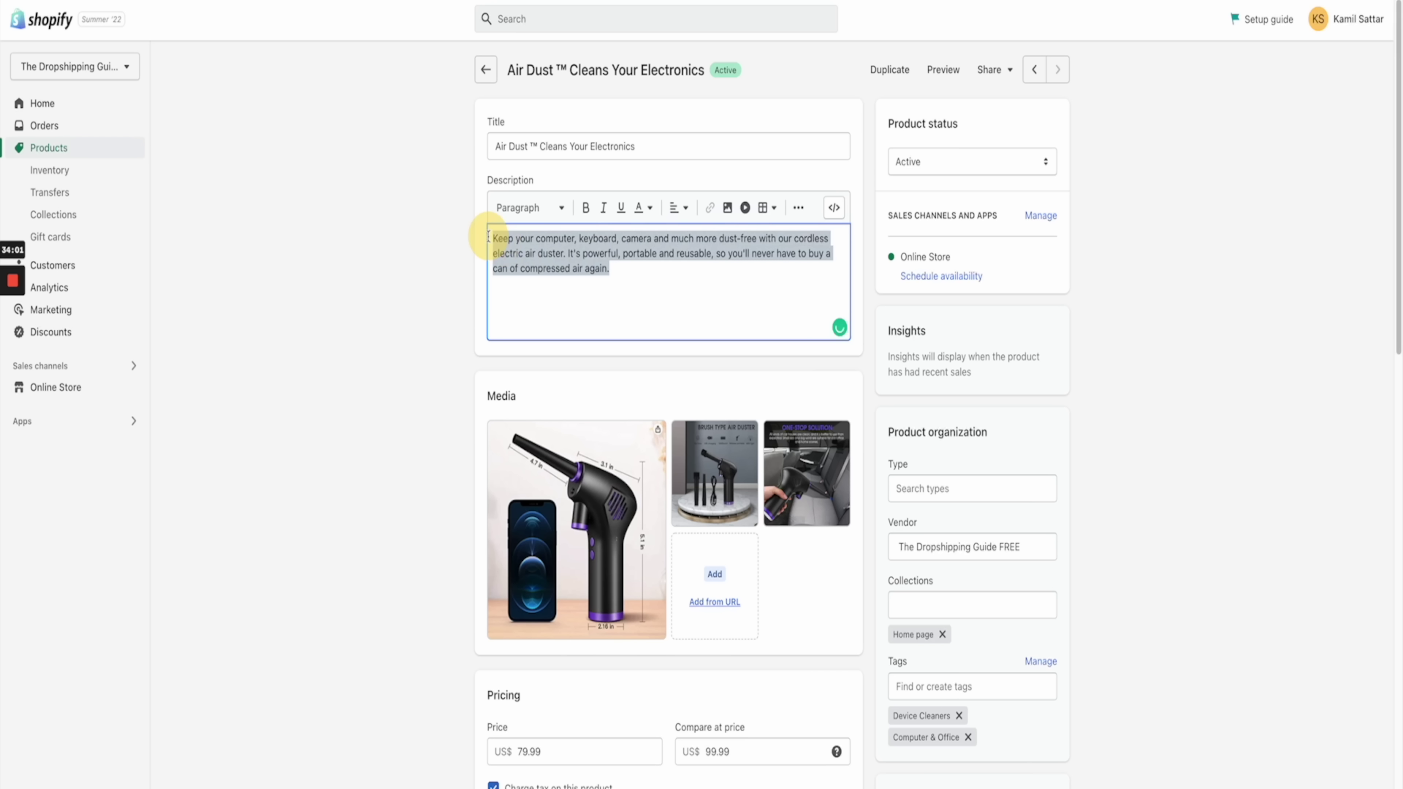
{"action": "right_click", "coordinate": [509, 253]}
{"action": "left_click", "coordinate": [538, 366]}
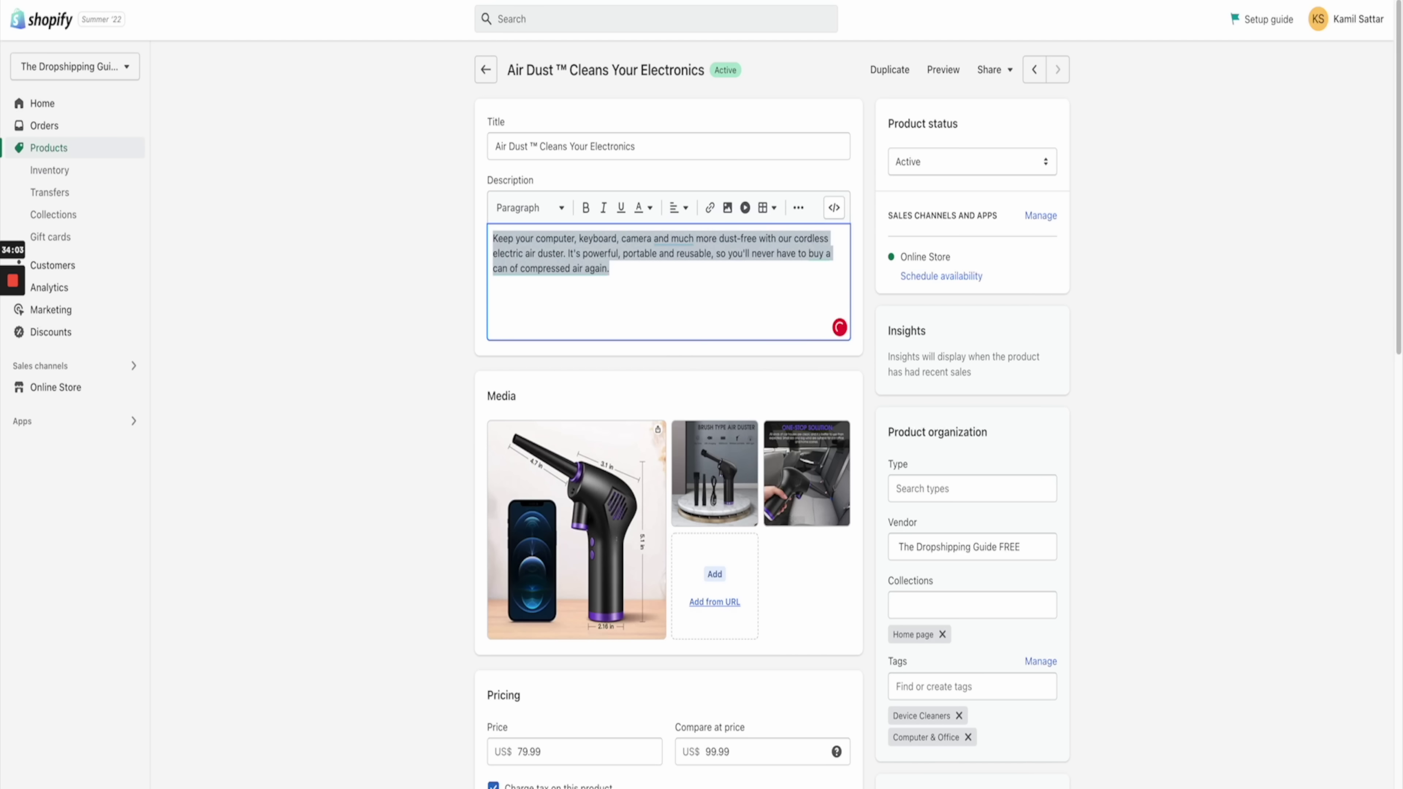
Step: Return to the theme editor and replace the Highlights row content with the copied product description
{"action": "key", "text": "ctrl+Tab"}
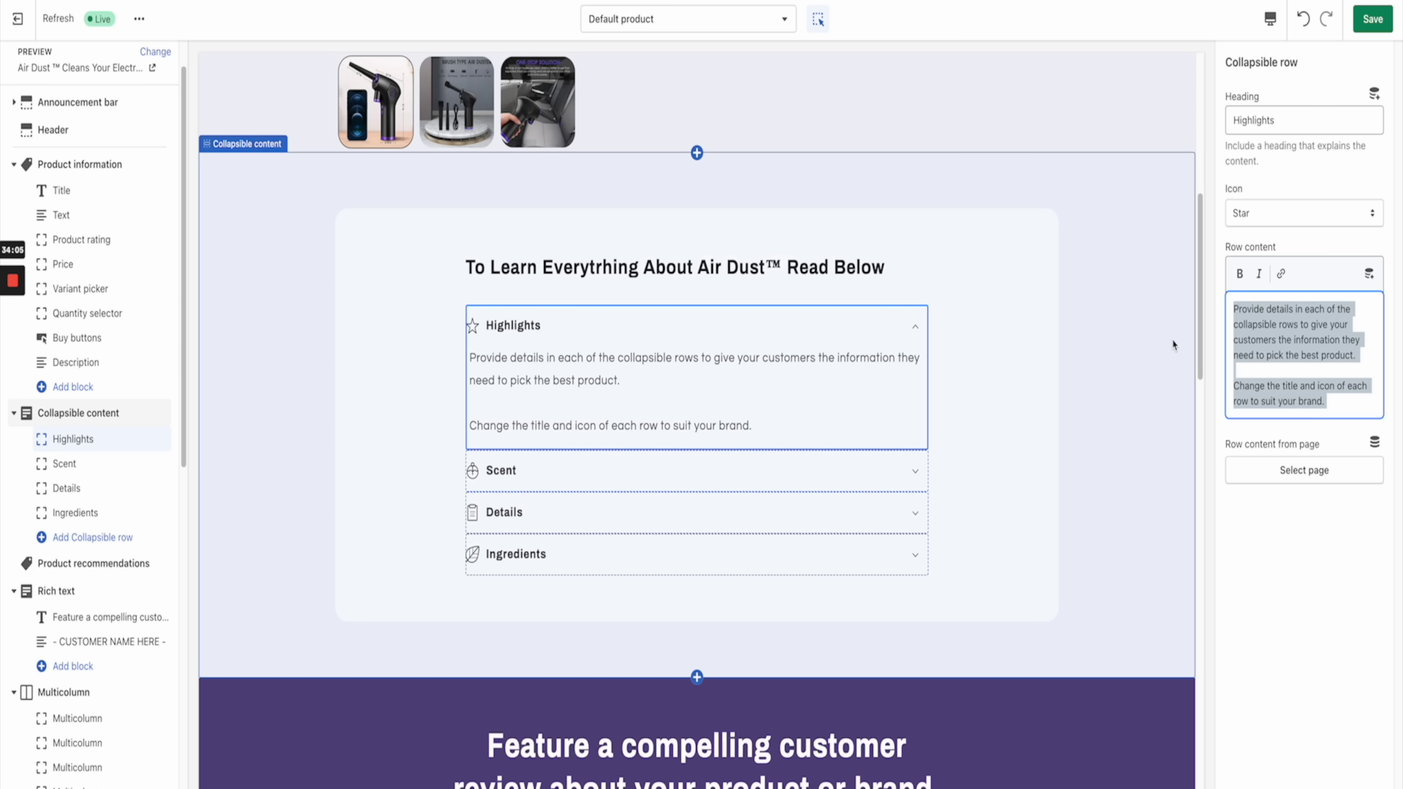
{"action": "key", "text": "ctrl+v"}
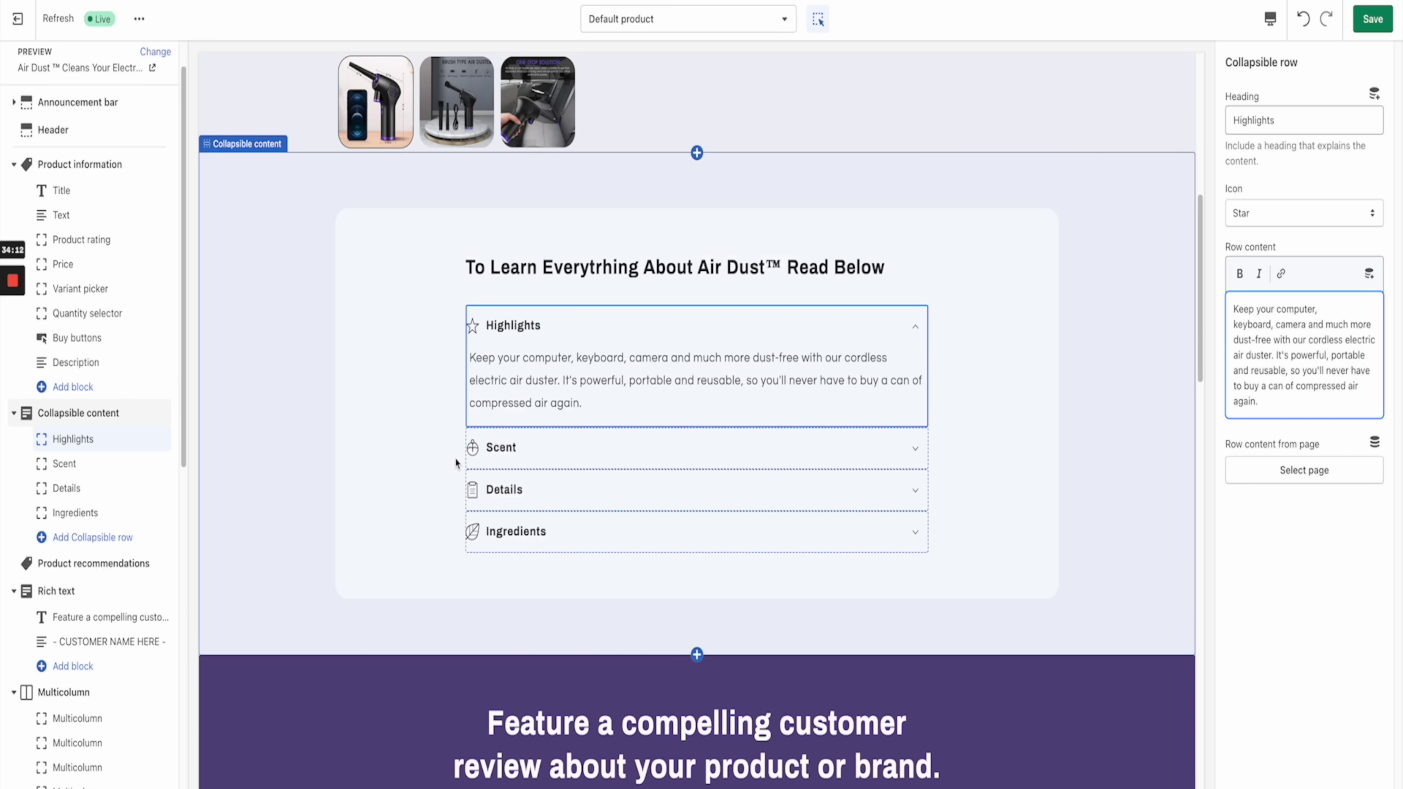
Step: Rename the Scent collapsible row to "Specifcations" and set its icon to Clipboard
{"action": "left_click", "coordinate": [511, 458]}
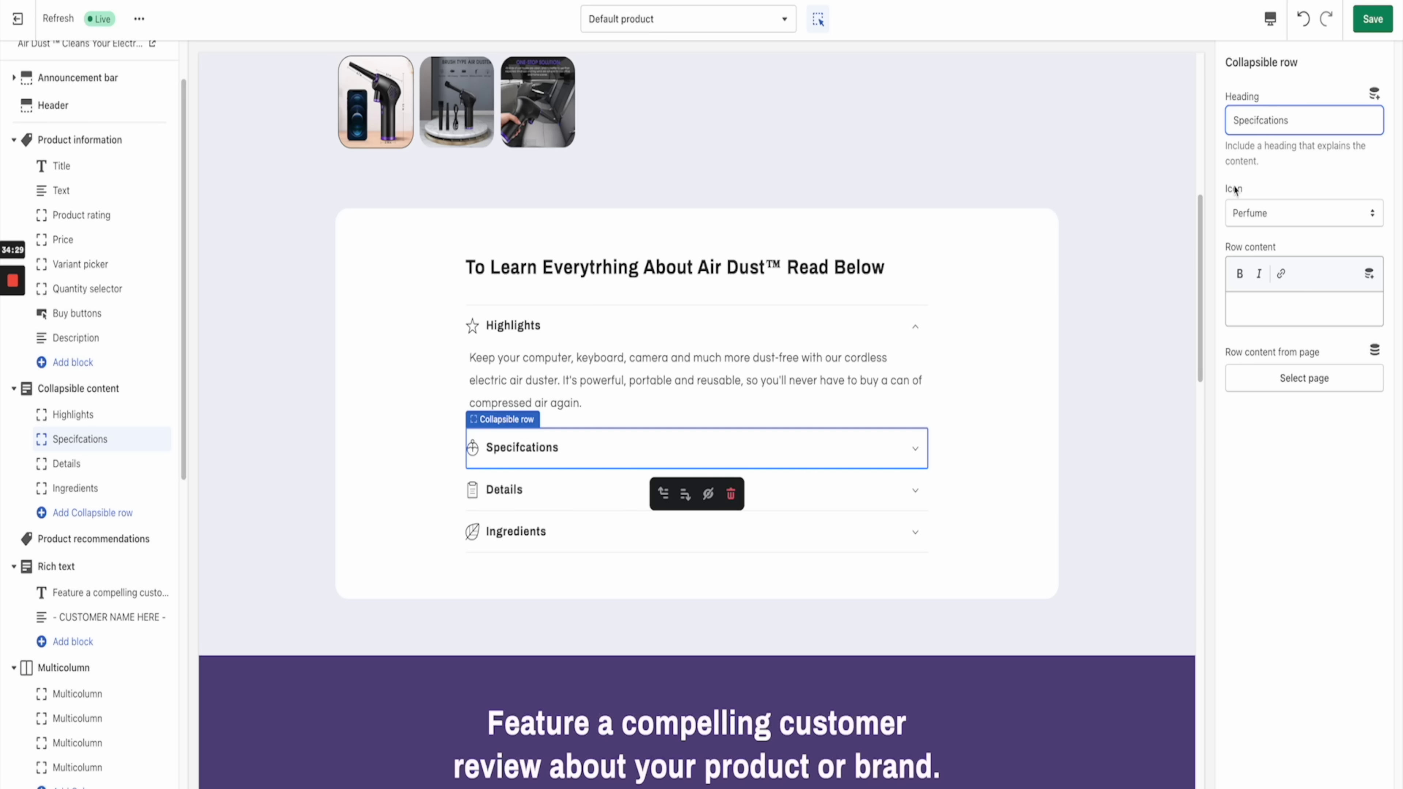
{"action": "left_click", "coordinate": [1235, 204]}
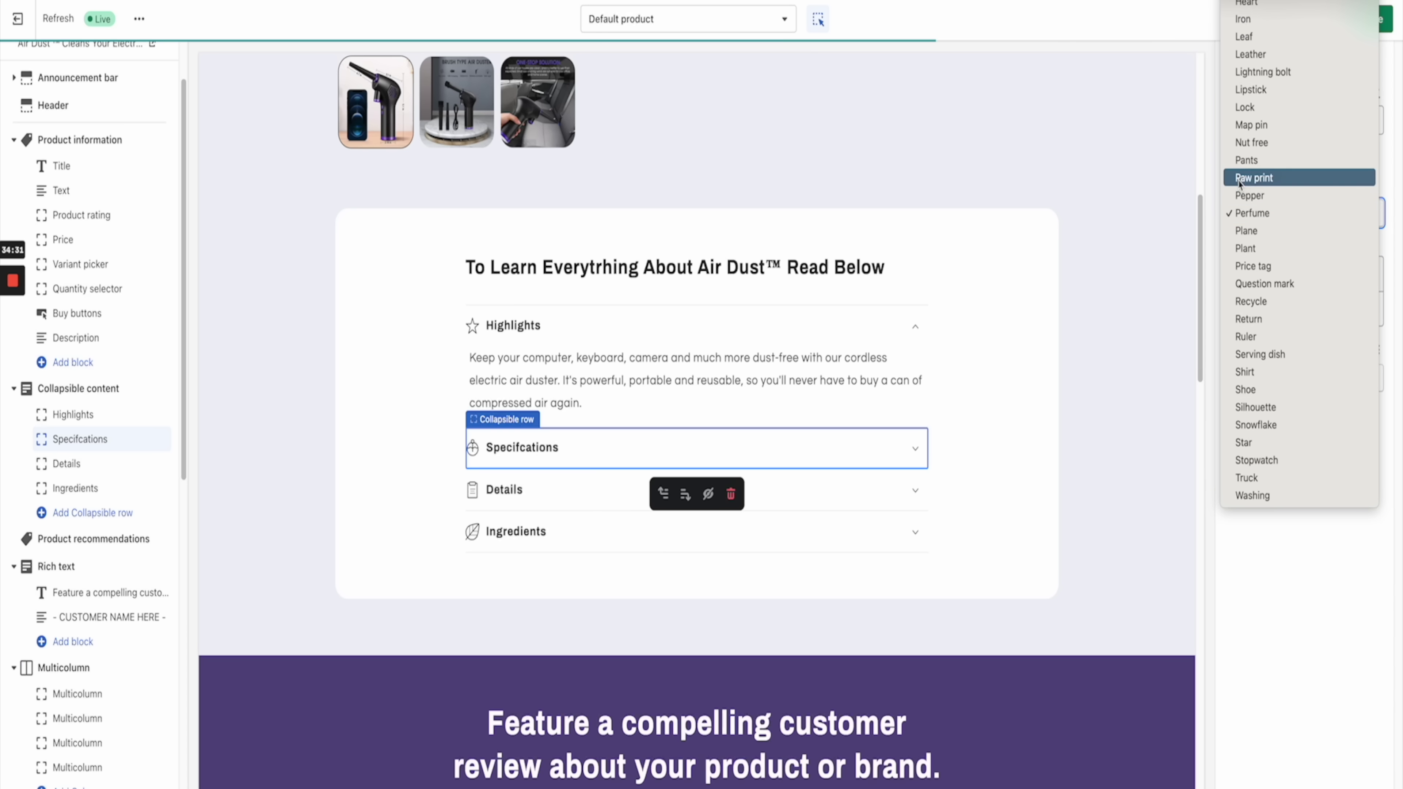
{"action": "scroll", "coordinate": [1261, 172], "scroll_direction": "up", "scroll_amount": 5}
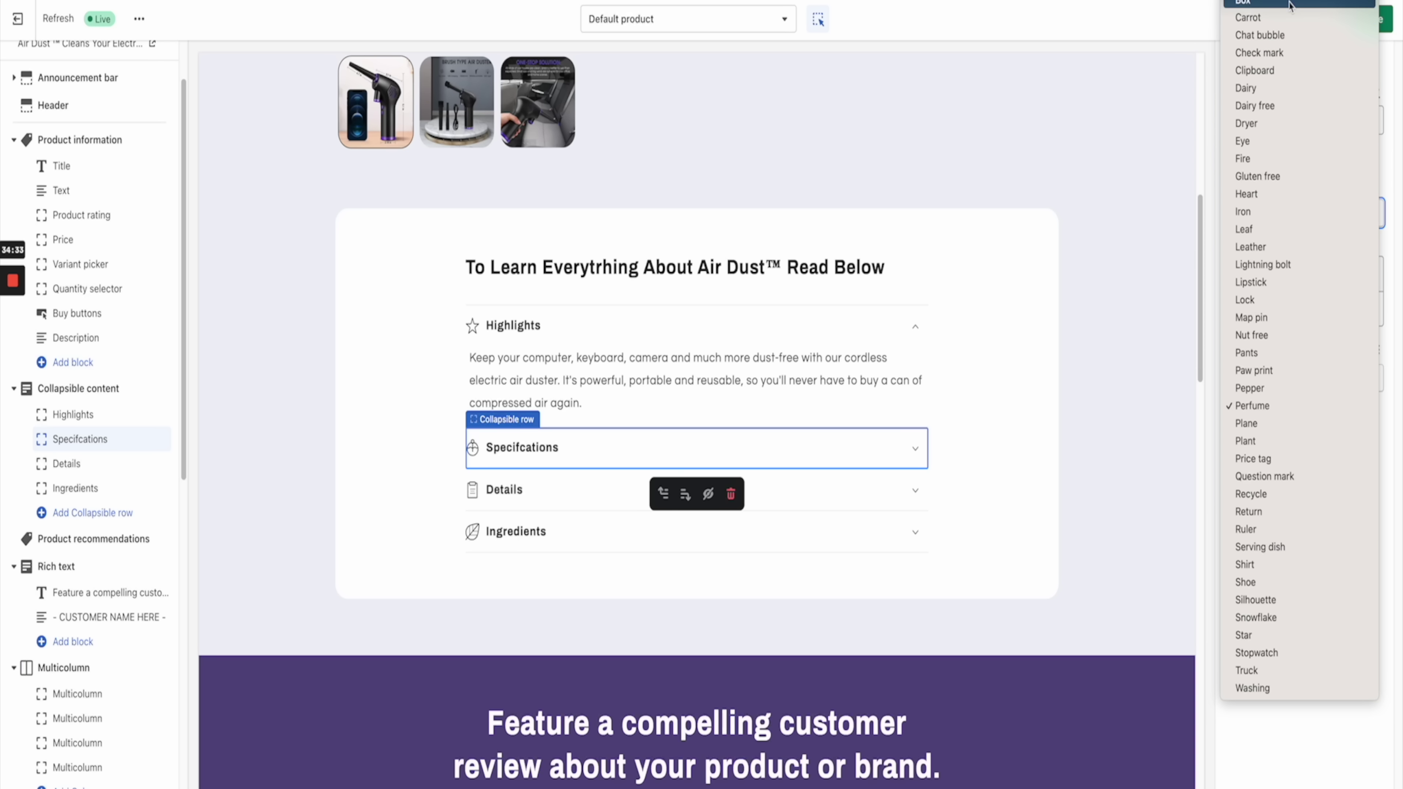
{"action": "left_click", "coordinate": [1254, 70]}
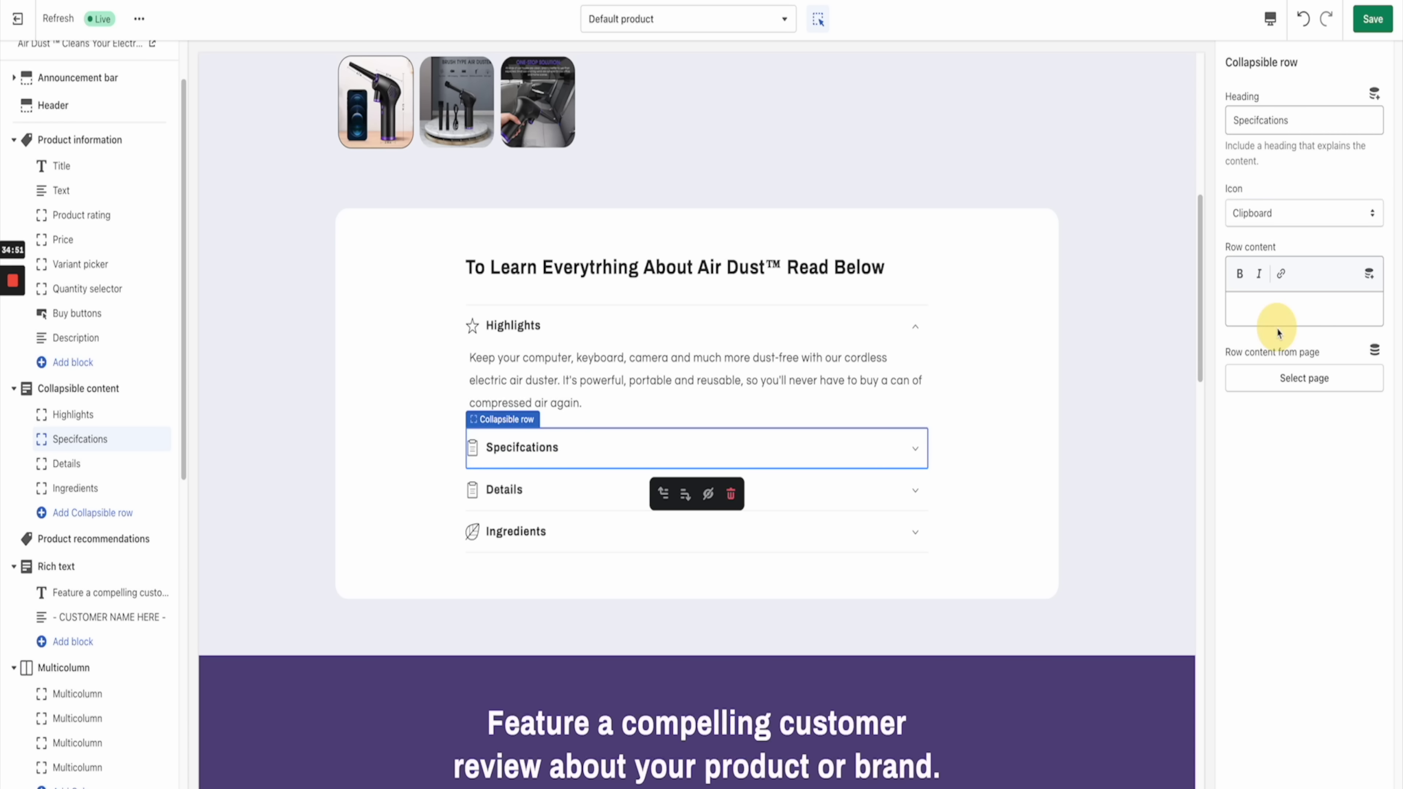
Step: Prepare the Specifcations row content for entry and switch to the Amazon listing of the Fulluky electric air duster
{"action": "left_click", "coordinate": [1278, 314]}
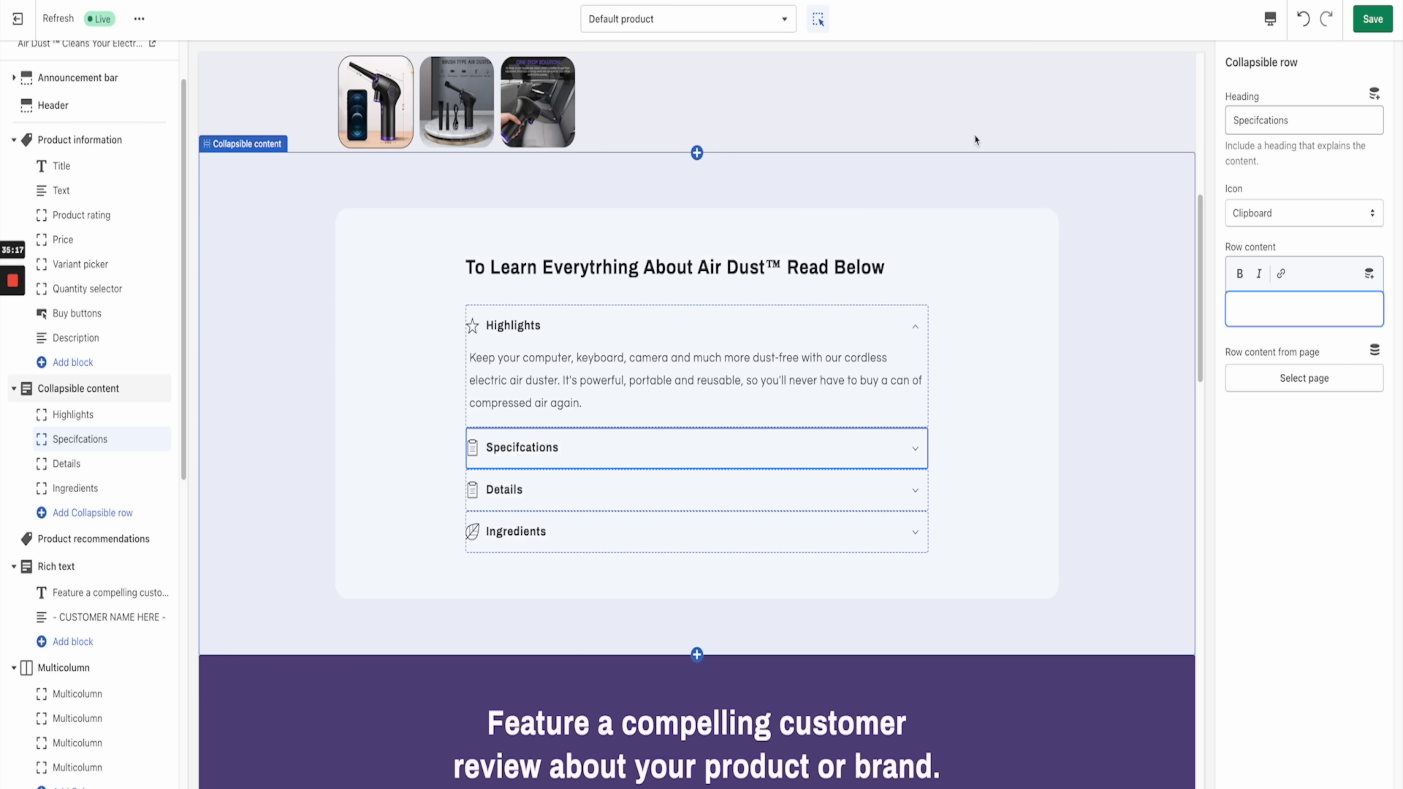
{"action": "key", "text": "ctrl+Tab"}
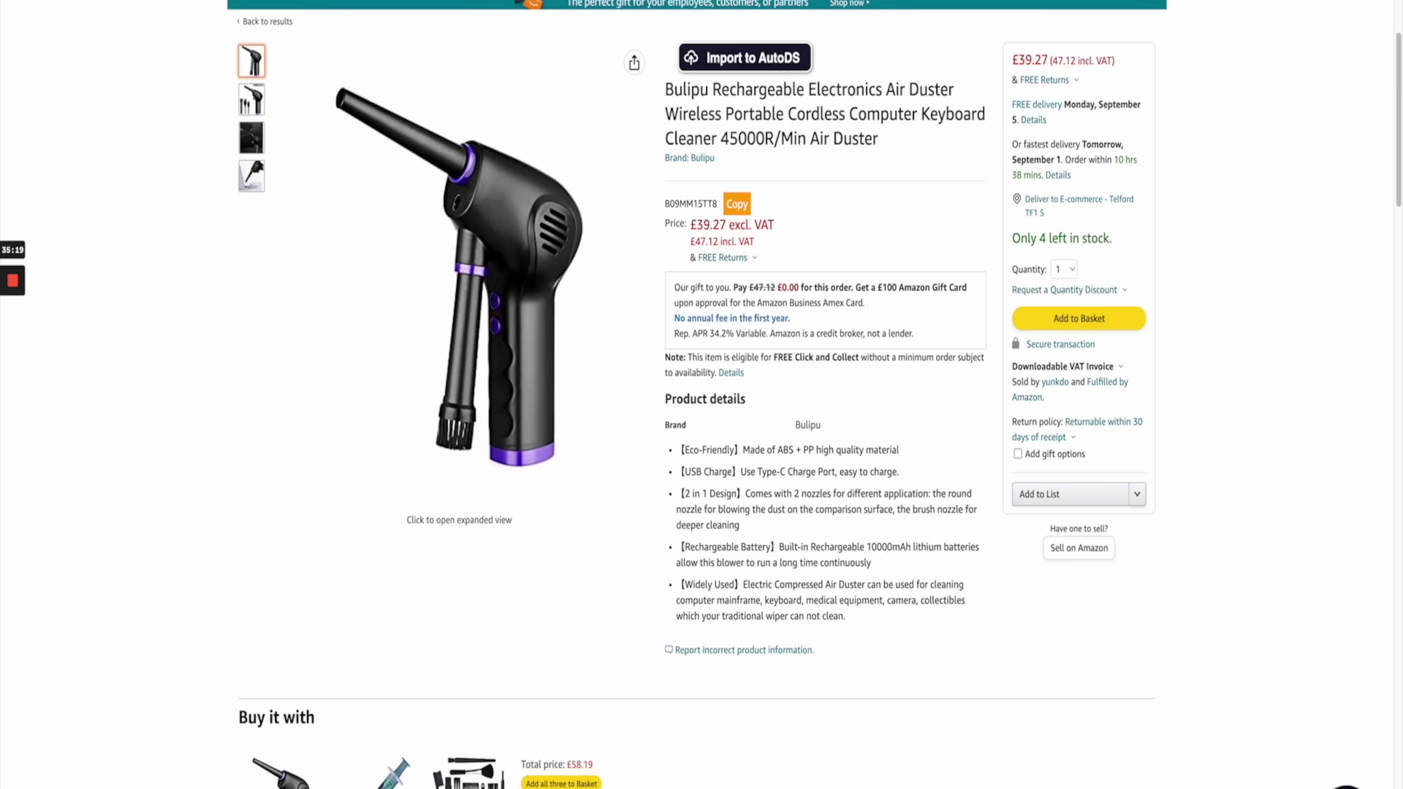
{"action": "key", "text": "ctrl+Tab"}
{"action": "key", "text": "ctrl+Tab"}
{"action": "key", "text": "ctrl+Tab"}
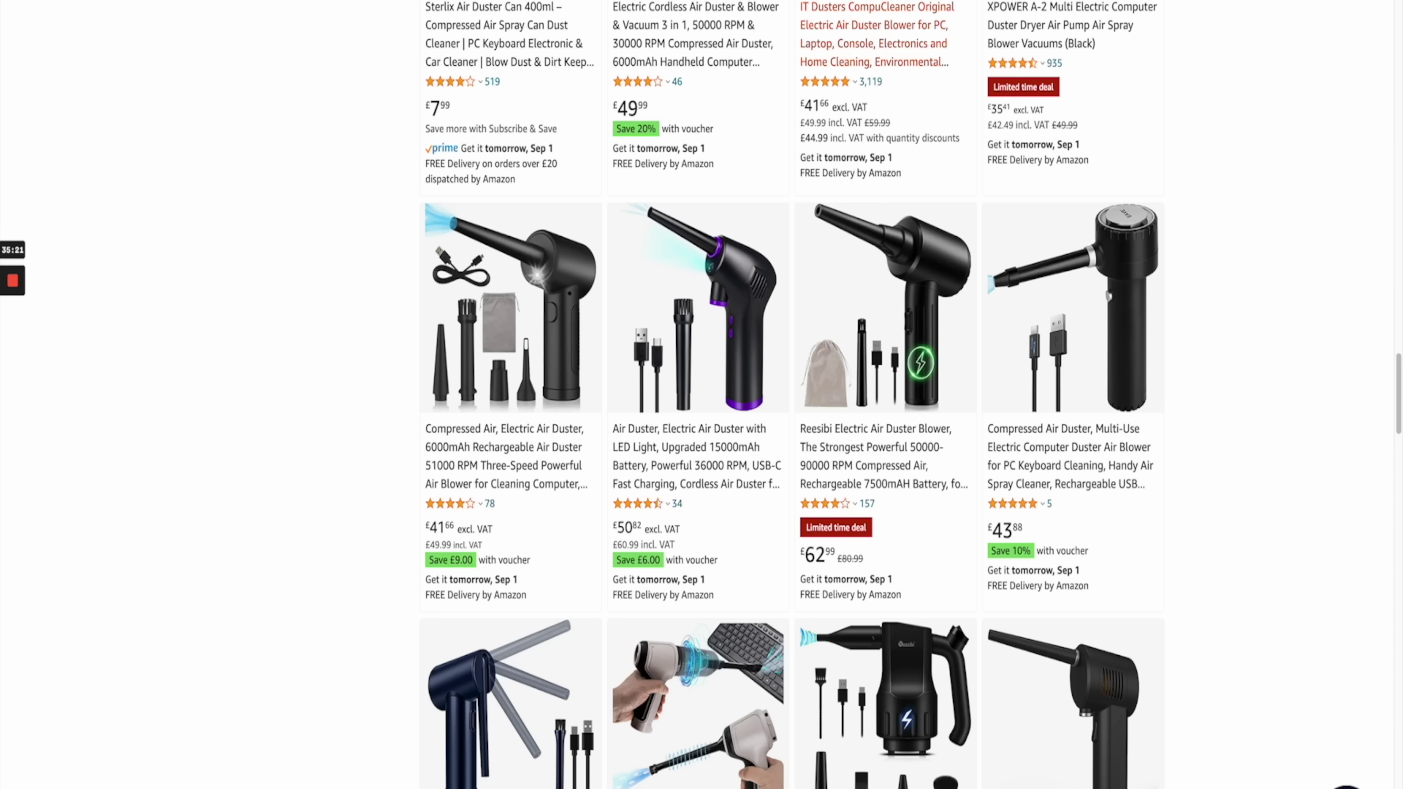
{"action": "key", "text": "ctrl+Tab"}
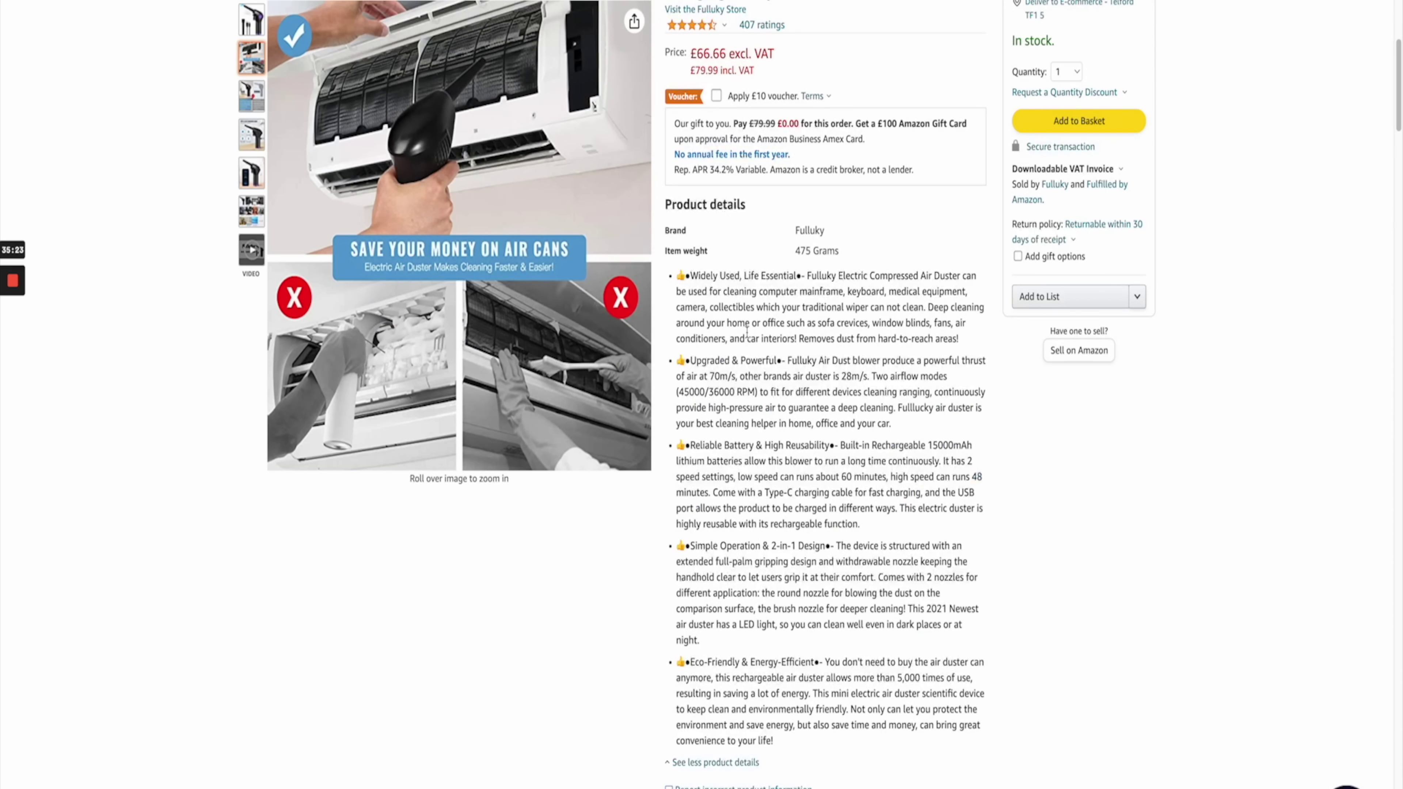
Step: Copy all the Fulluky listing's product detail bullets and paste them into the Specifcations row content, leaving out the thumbs-up emojis
{"action": "left_click_drag", "start_coordinate": [803, 756], "coordinate": [677, 276]}
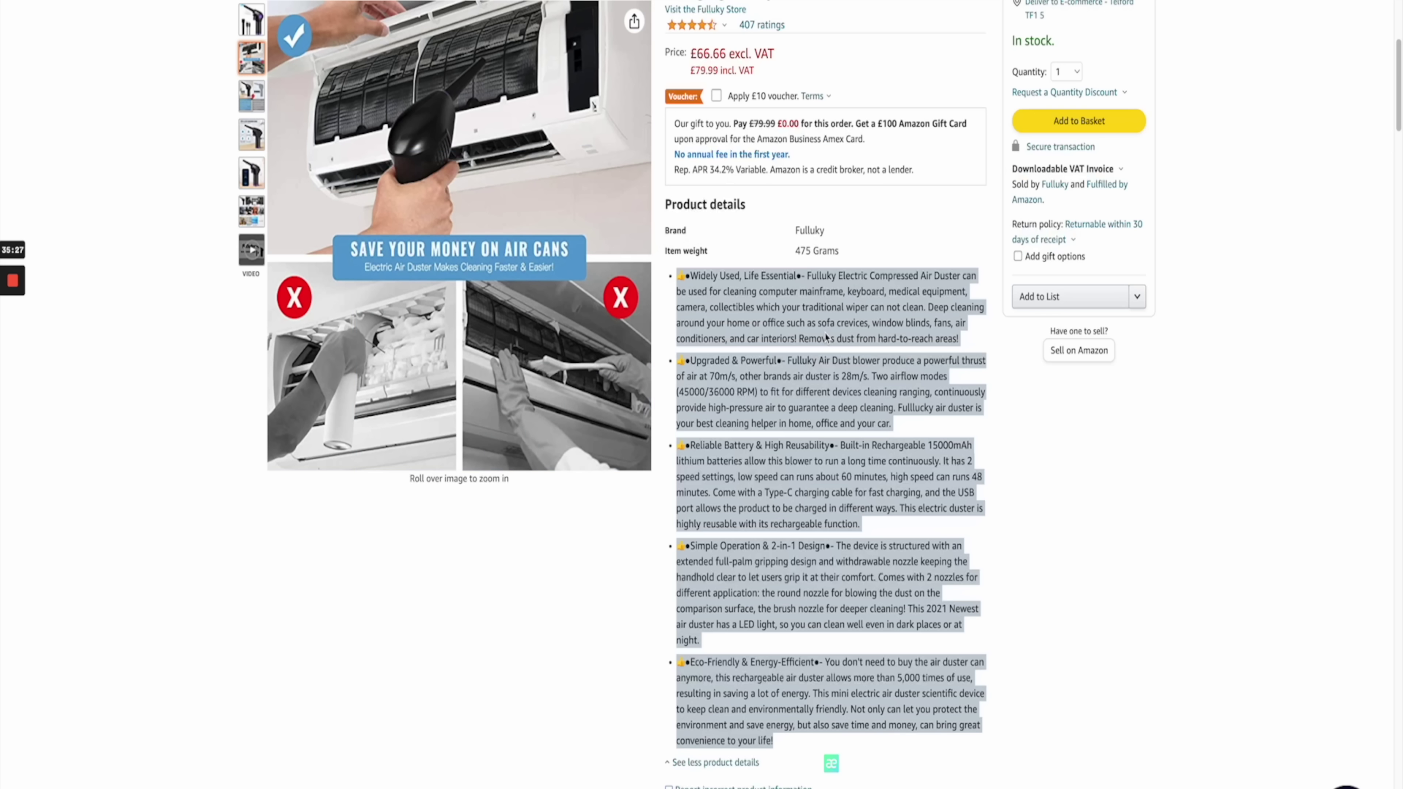
{"action": "left_click", "coordinate": [765, 324]}
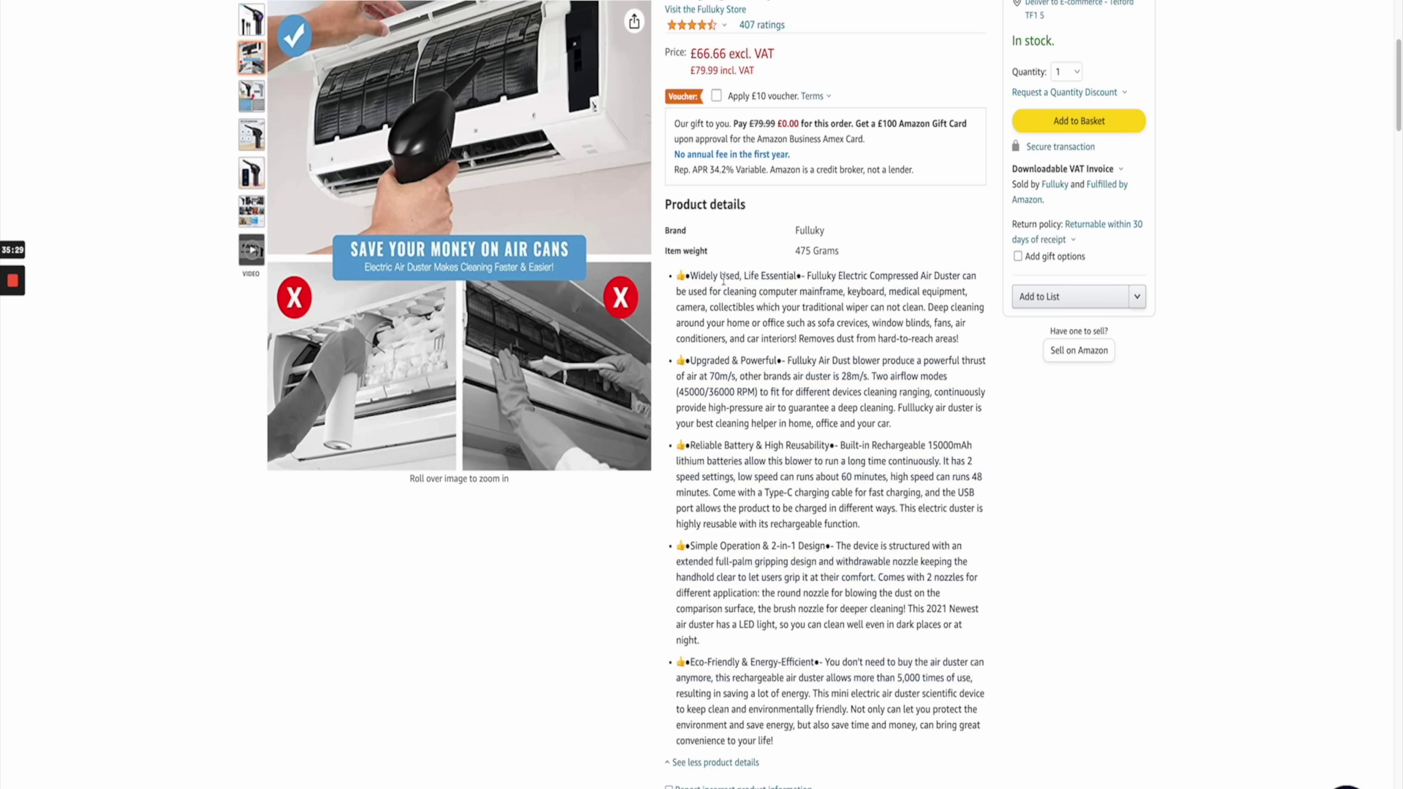
{"action": "left_click", "coordinate": [683, 275]}
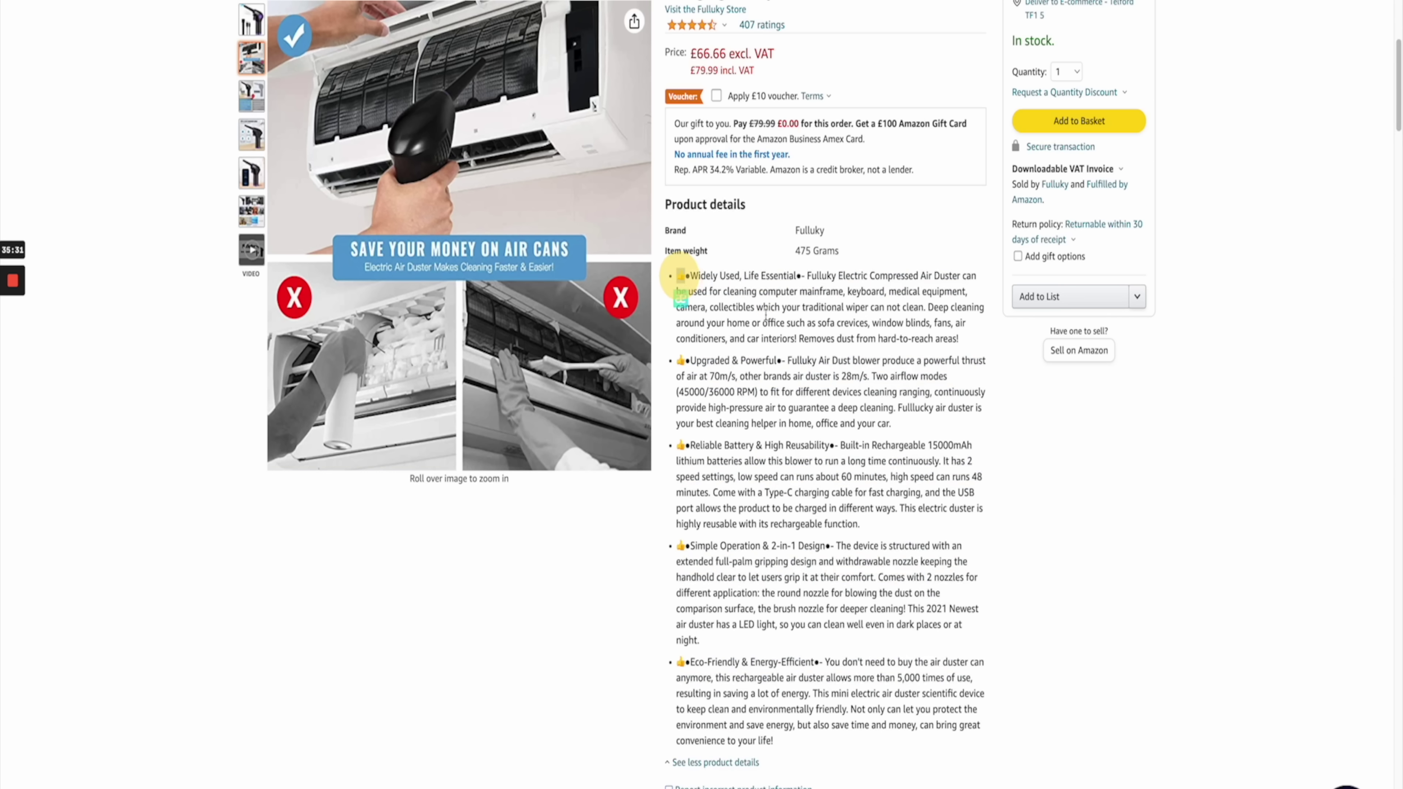
{"action": "left_click_drag", "start_coordinate": [806, 275], "coordinate": [878, 276]}
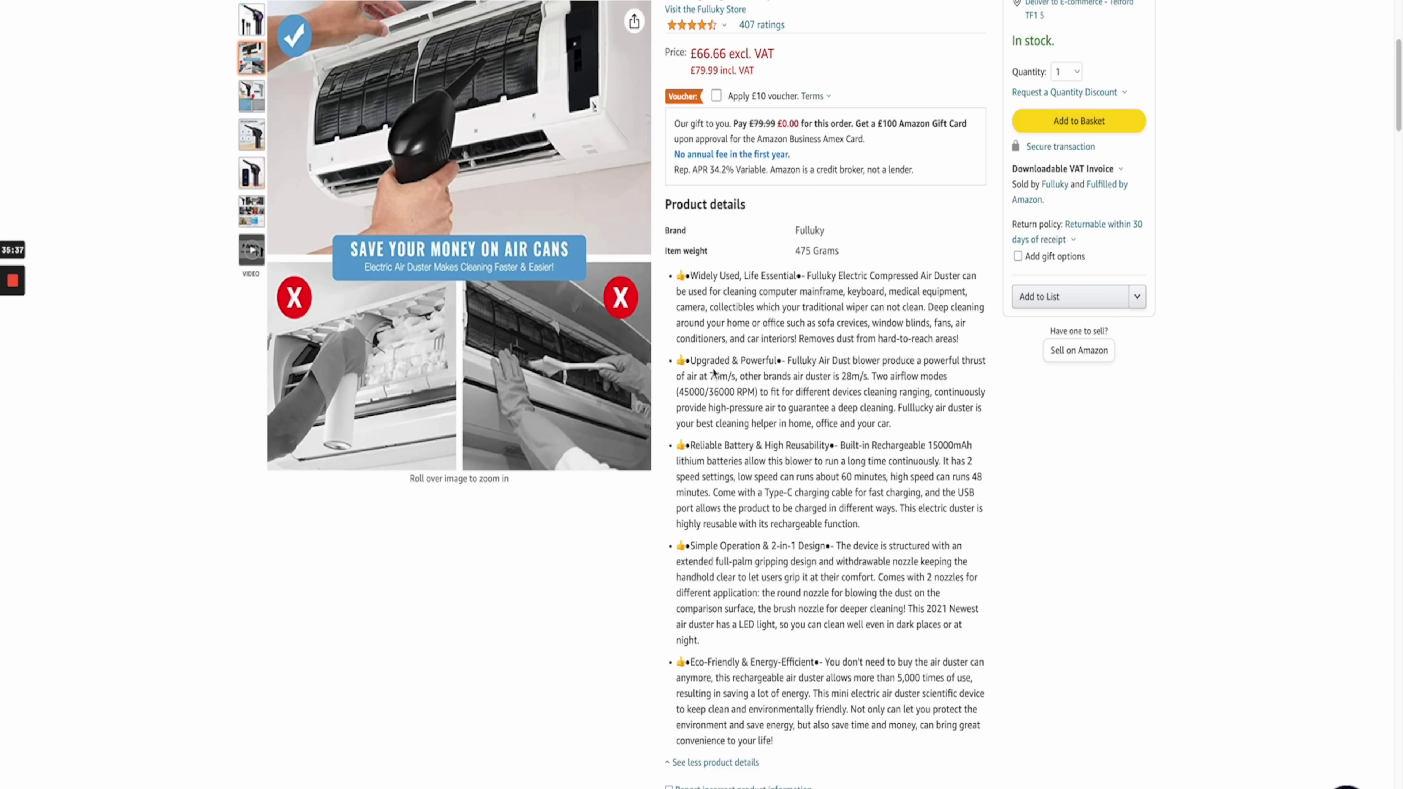
{"action": "left_click_drag", "start_coordinate": [678, 277], "coordinate": [911, 745]}
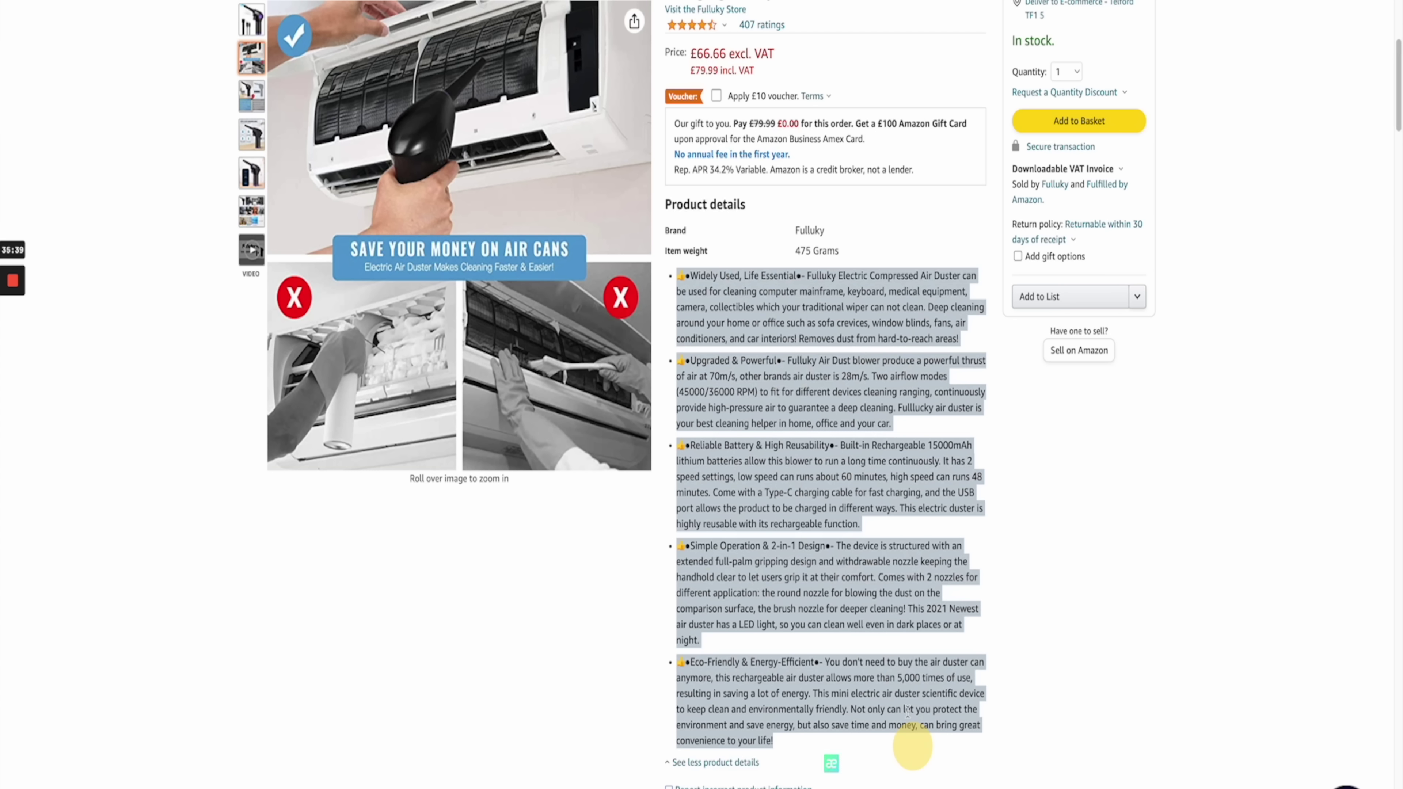
{"action": "left_click", "coordinate": [882, 628]}
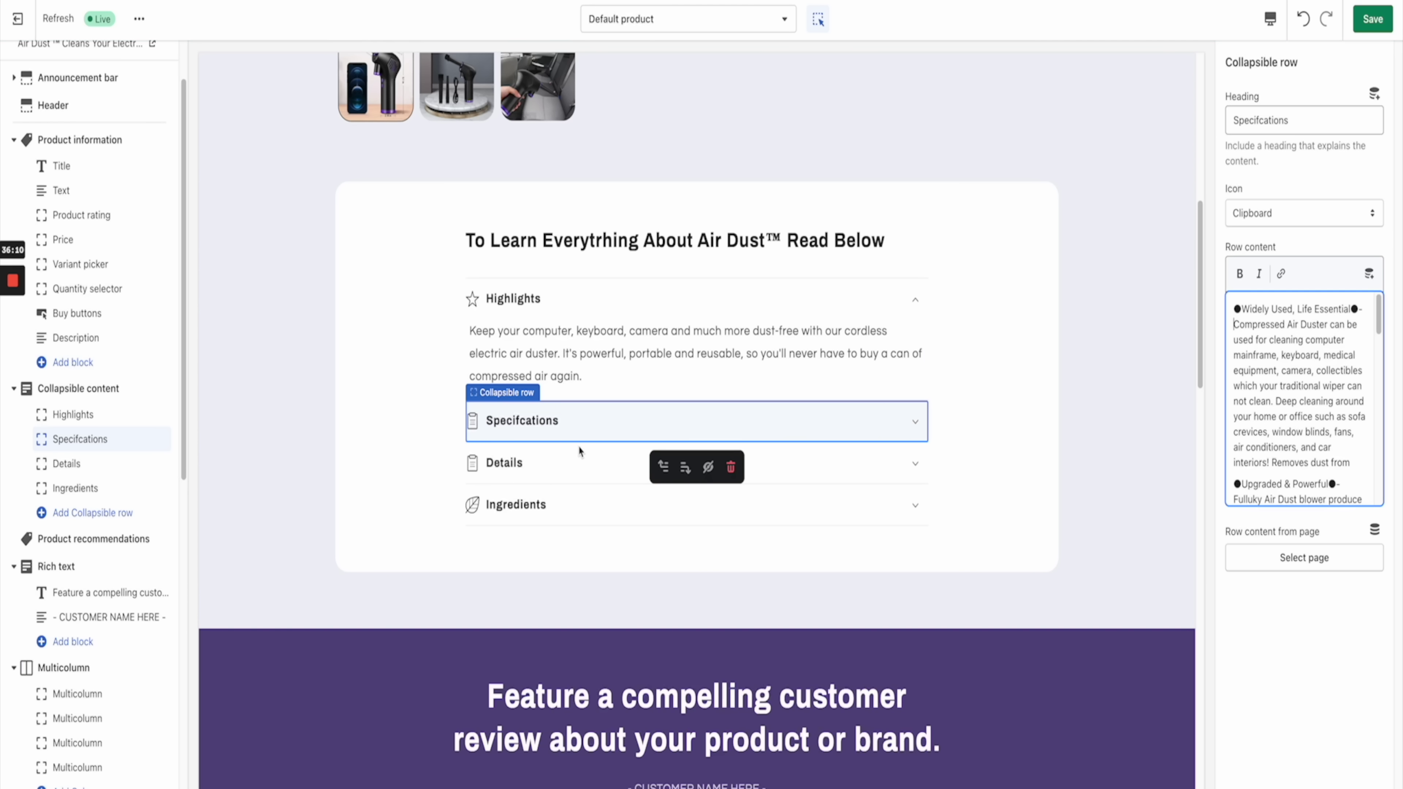
Step: Expand the Specifcations row in the preview, review how its full text is laid out, and collapse it again
{"action": "left_click", "coordinate": [605, 431]}
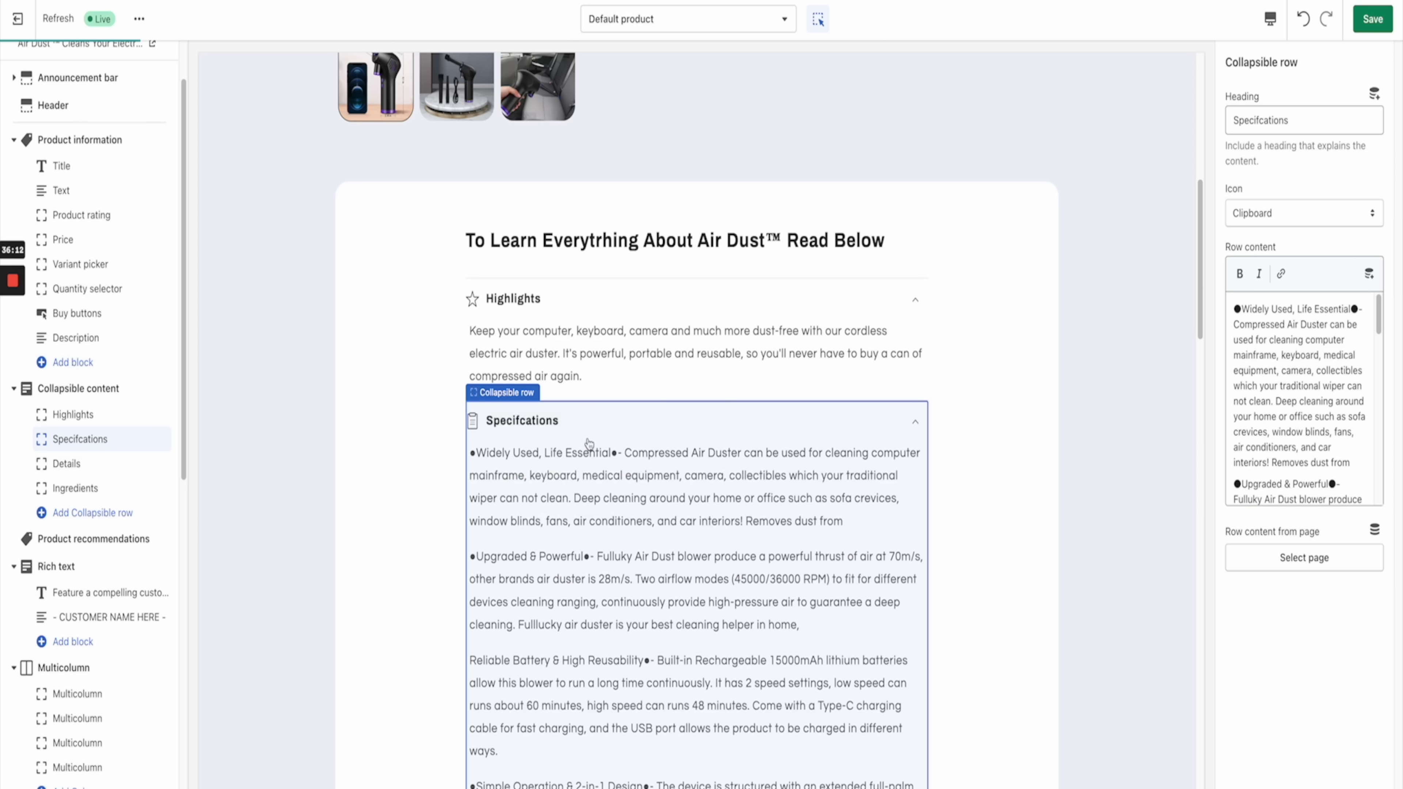
{"action": "left_click", "coordinate": [606, 435]}
{"action": "left_click", "coordinate": [649, 435]}
{"action": "scroll", "coordinate": [994, 533], "scroll_direction": "down", "scroll_amount": 5}
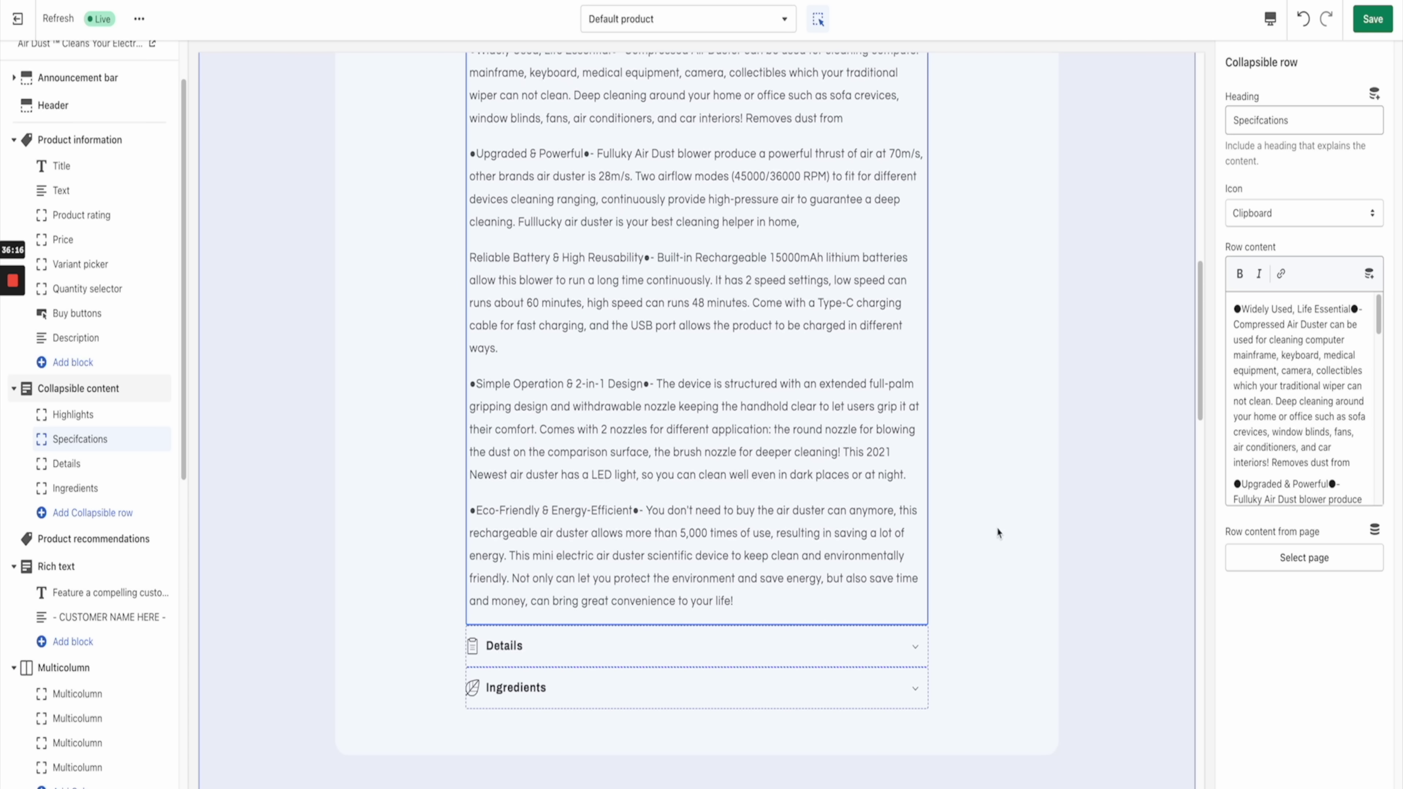
{"action": "scroll", "coordinate": [997, 533], "scroll_direction": "up", "scroll_amount": 3}
{"action": "scroll", "coordinate": [997, 533], "scroll_direction": "down", "scroll_amount": 1}
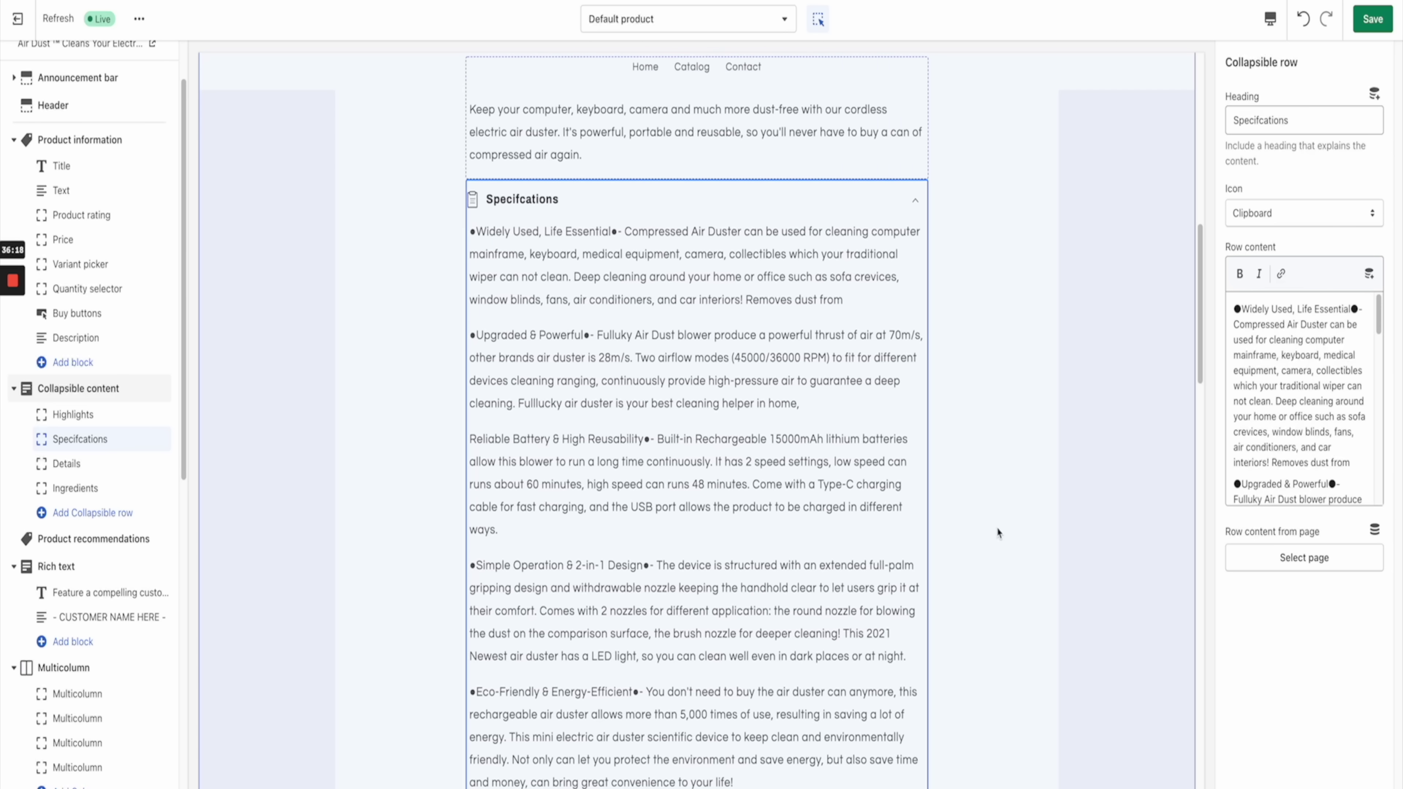
{"action": "scroll", "coordinate": [998, 529], "scroll_direction": "up", "scroll_amount": 2}
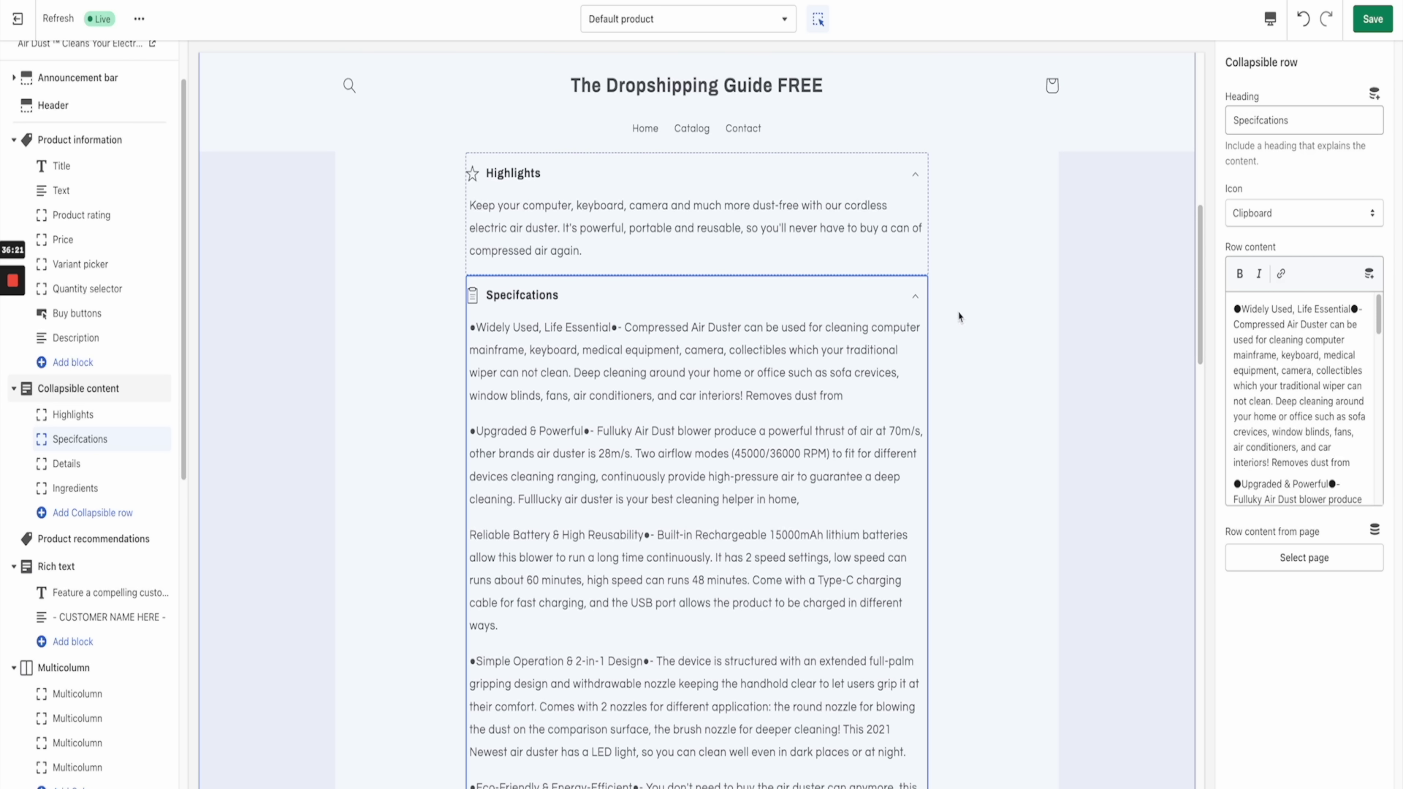
{"action": "left_click", "coordinate": [916, 300]}
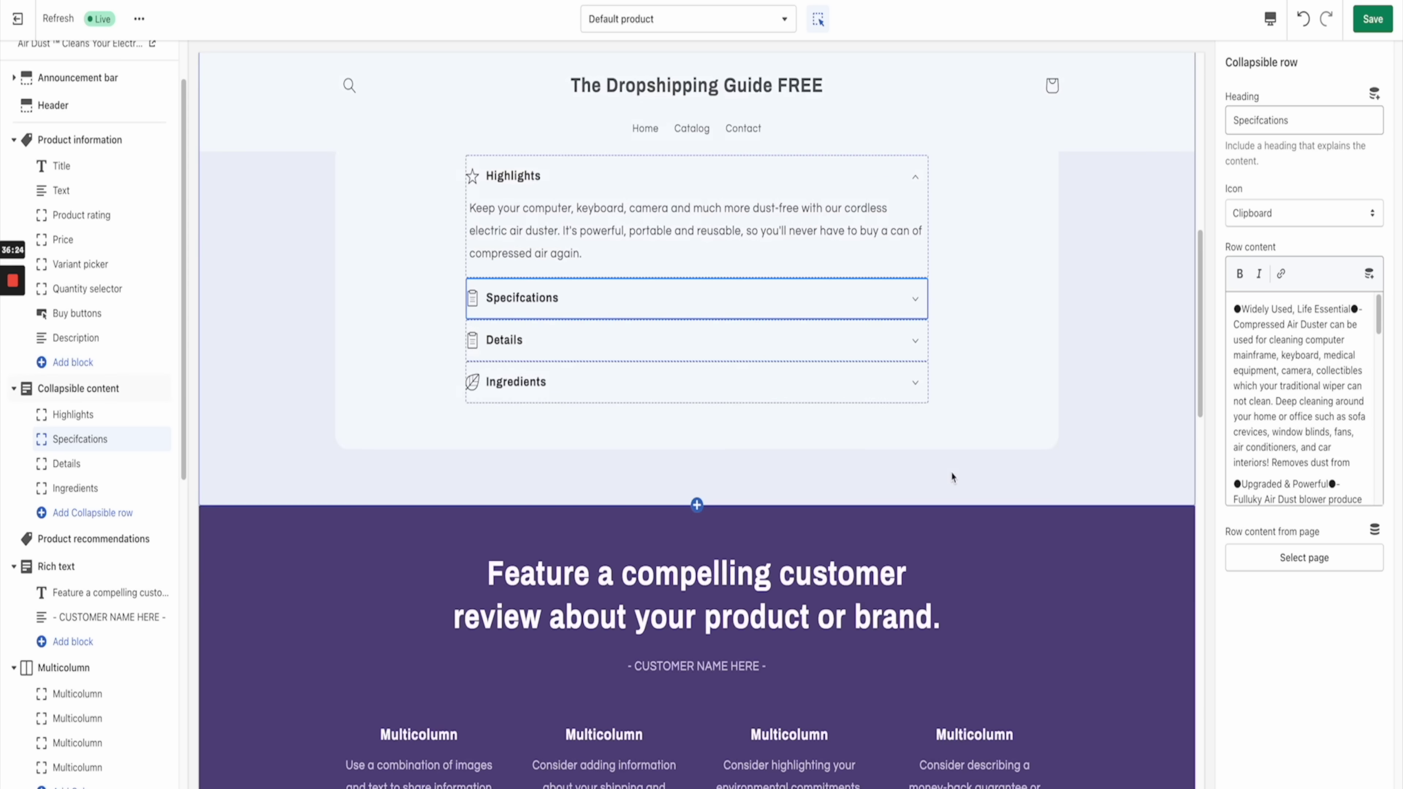
Step: Rename the Details row to "What Is Included" with the Box icon and list 1 x Air Duster, 2 x Nozzles and 1 x USB Cable
{"action": "scroll", "coordinate": [572, 481], "scroll_direction": "up", "scroll_amount": 2}
{"action": "left_click", "coordinate": [511, 469]}
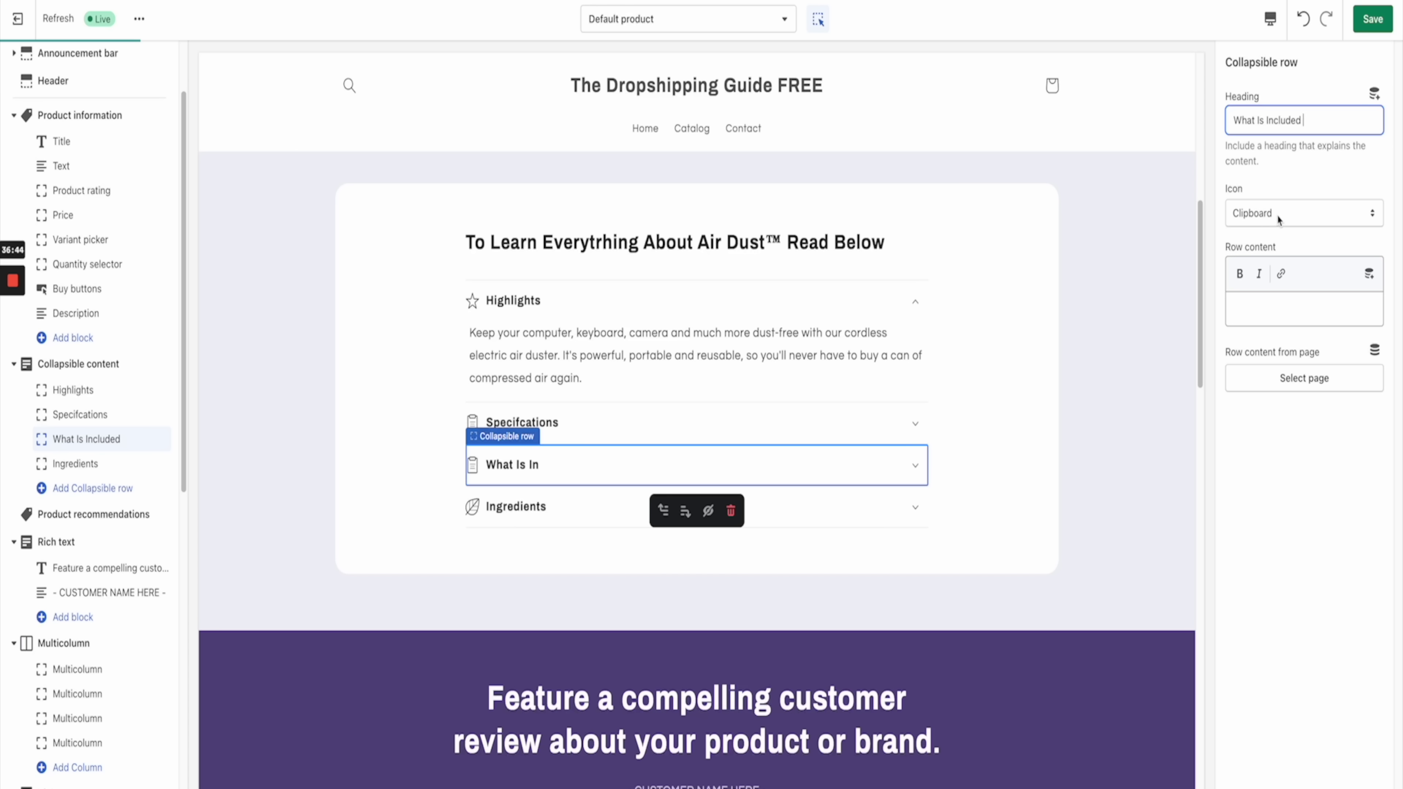
{"action": "left_click", "coordinate": [1277, 215]}
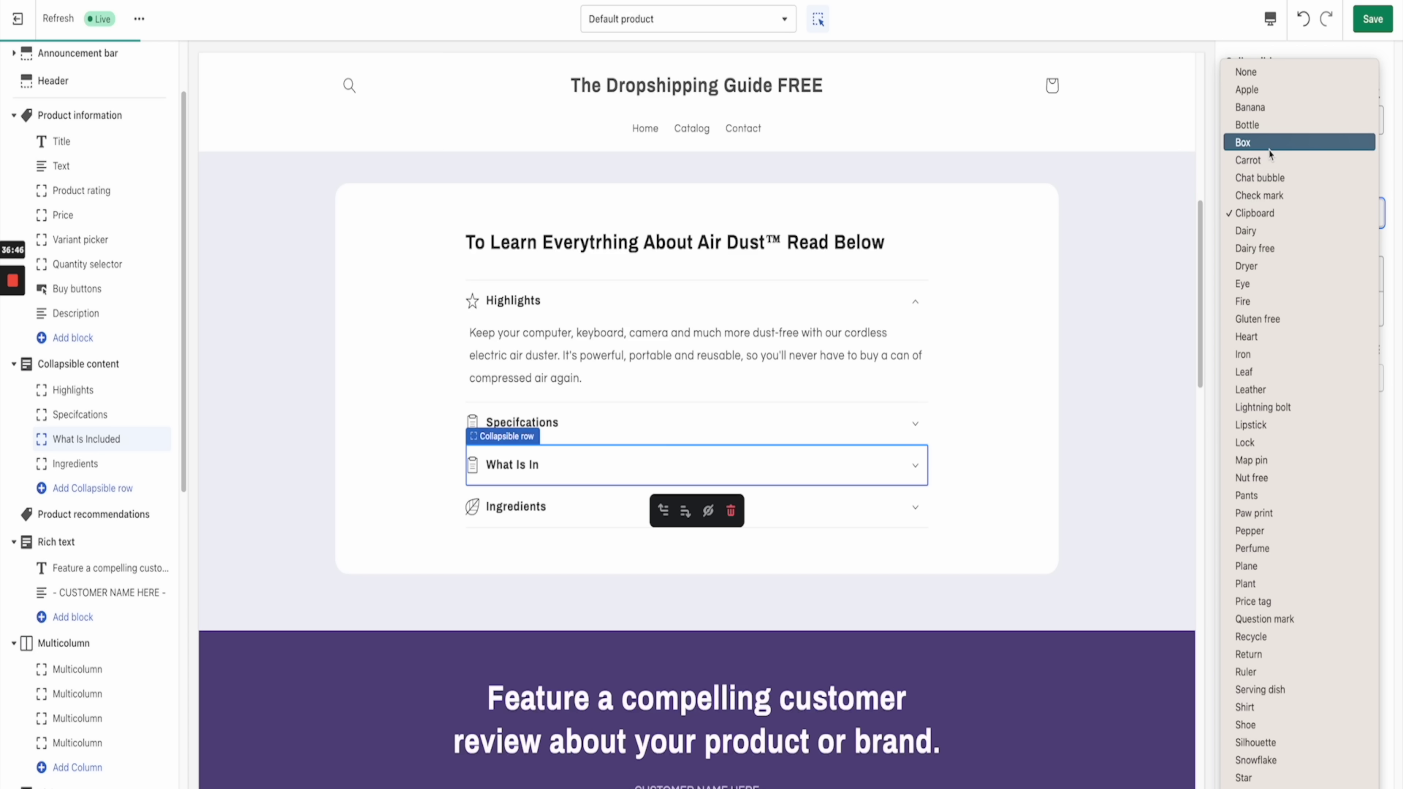
{"action": "left_click", "coordinate": [1244, 142]}
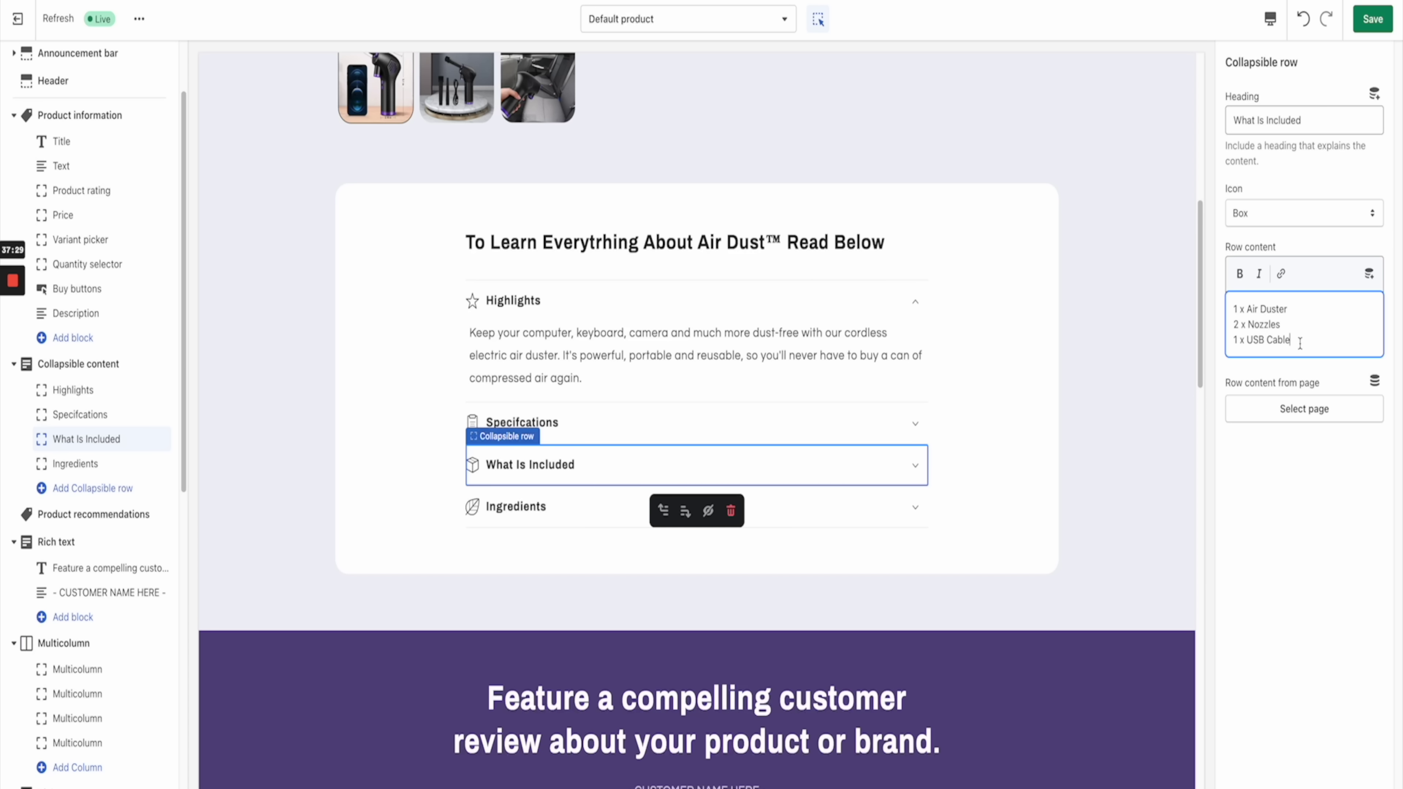
{"action": "mouse_move", "coordinate": [1296, 341]}
{"action": "left_mouse_down"}
{"action": "mouse_move", "coordinate": [1227, 304]}
{"action": "mouse_move", "coordinate": [1284, 314]}
{"action": "mouse_move", "coordinate": [1292, 342]}
{"action": "left_mouse_up"}
{"action": "left_click", "coordinate": [1264, 324]}
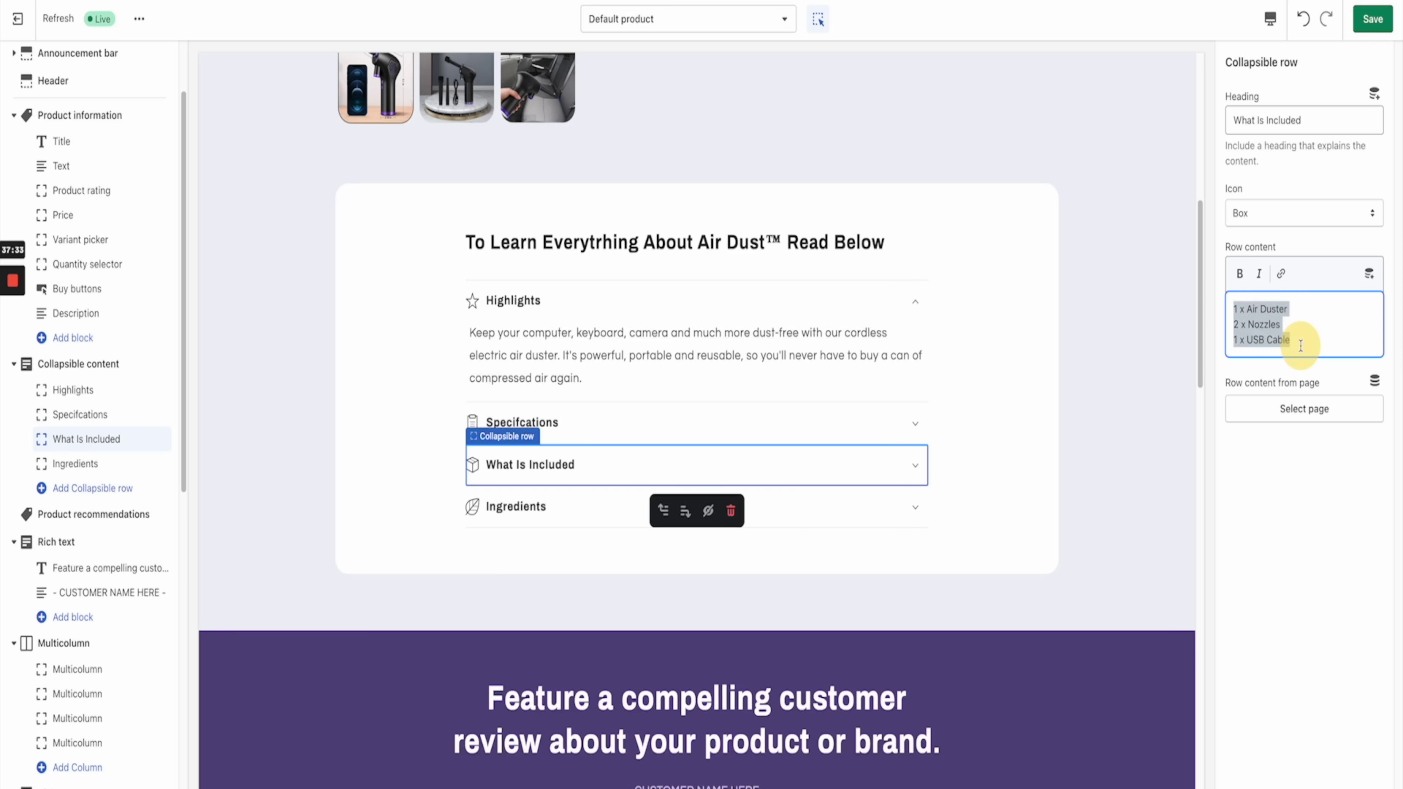
{"action": "left_click", "coordinate": [1300, 346]}
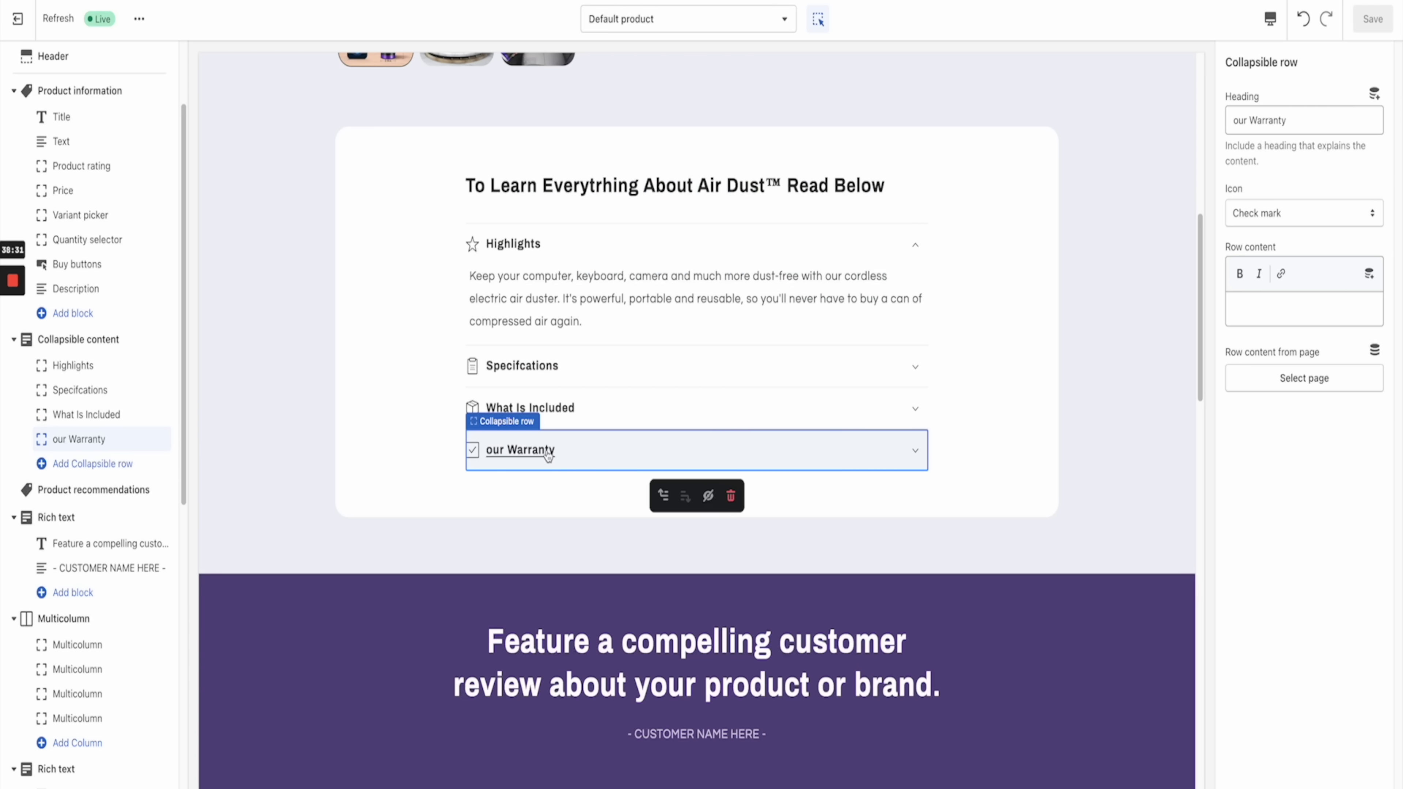
Step: Correct the warranty row's heading to "Our Warranty", enter "We offer 1 year Warranty" as its content, and save
{"action": "left_click", "coordinate": [1235, 120]}
{"action": "key", "text": "Delete"}
{"action": "type", "text": "O"}
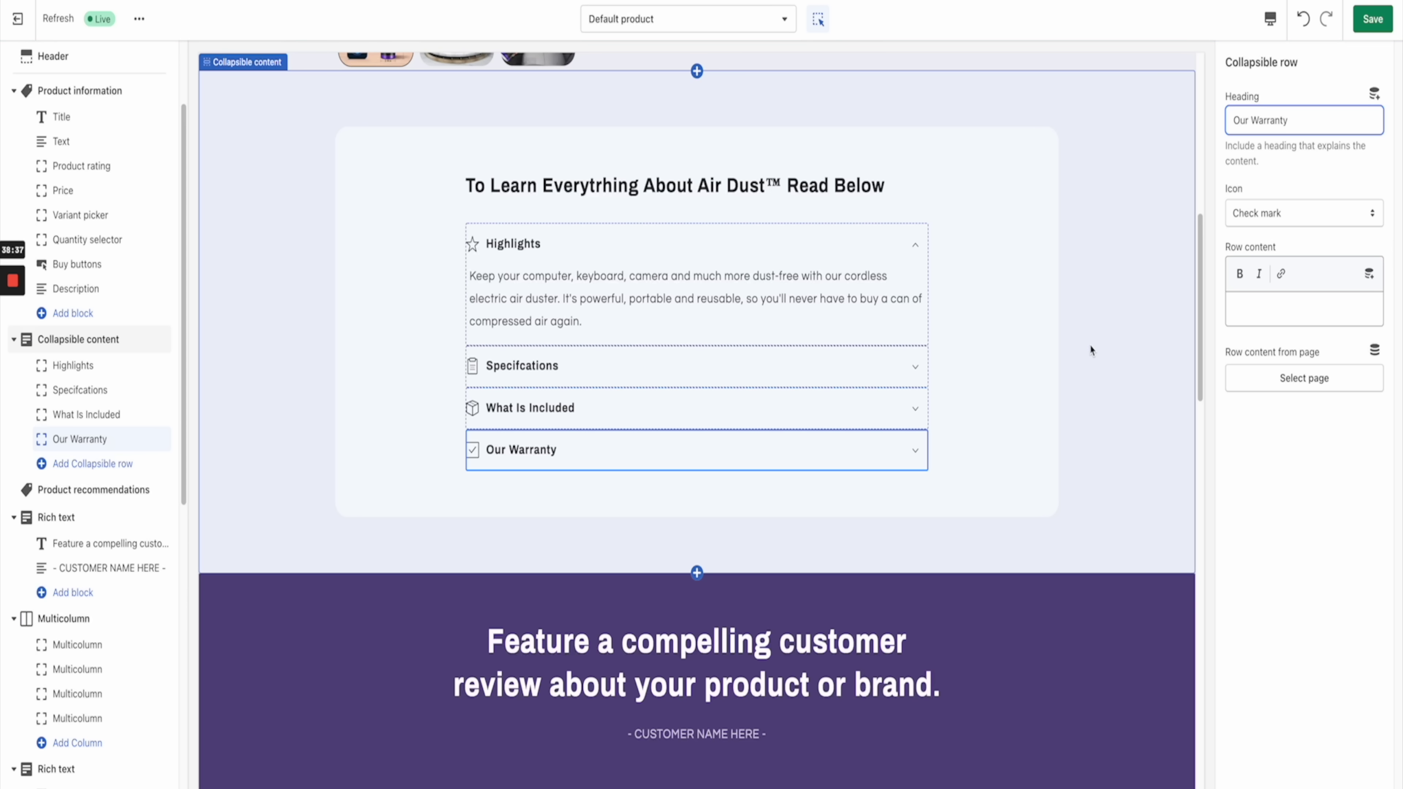
{"action": "left_click", "coordinate": [589, 456]}
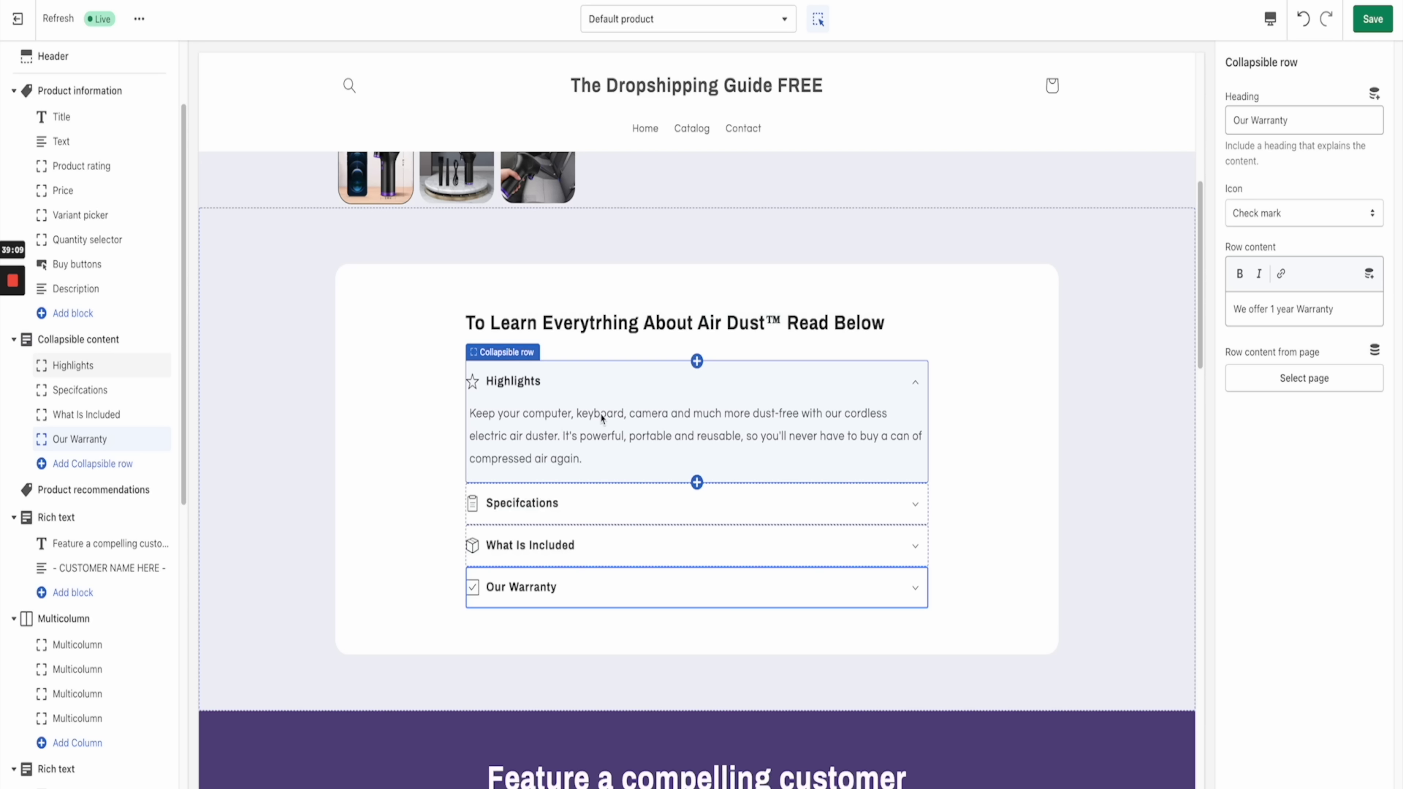
{"action": "left_click", "coordinate": [1372, 19]}
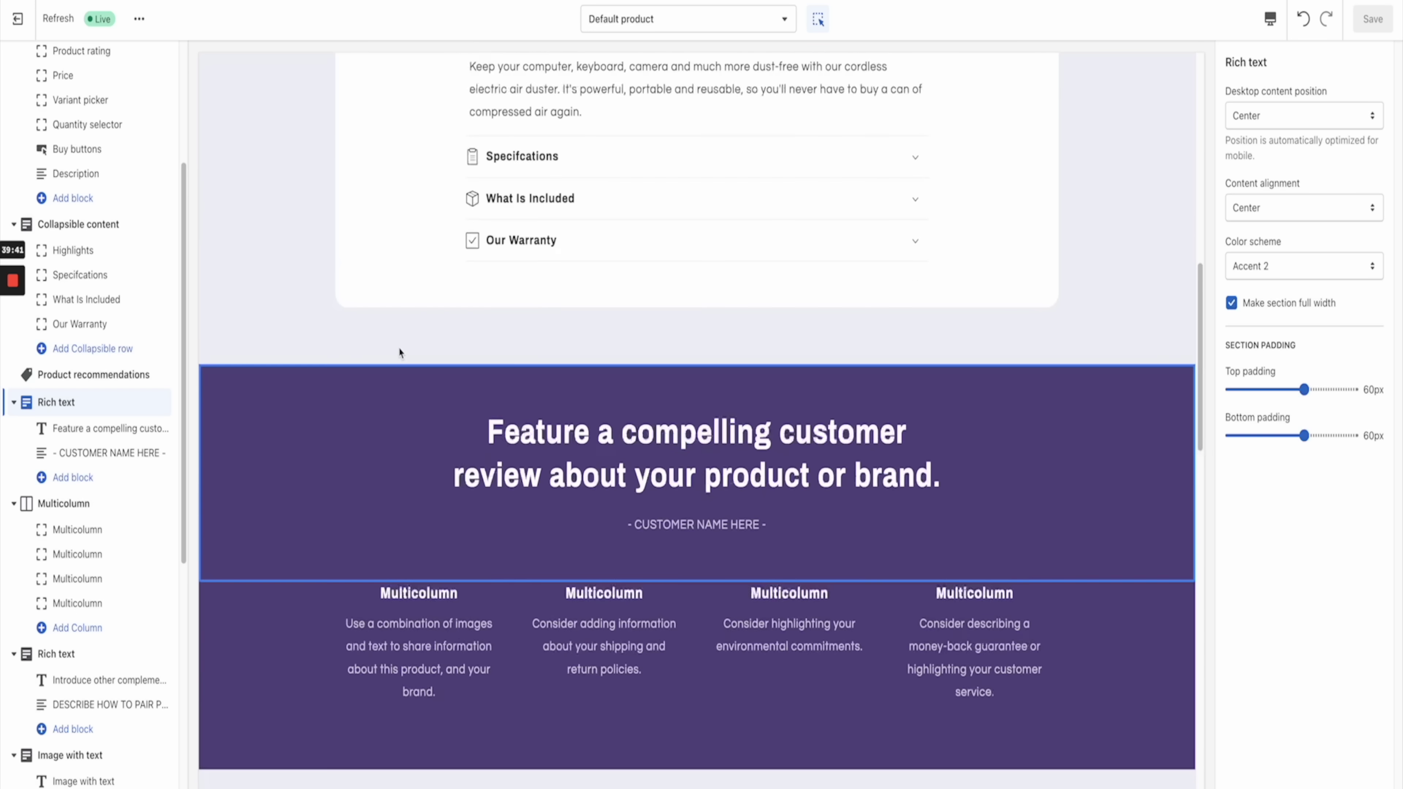
Step: Hide the customer review rich text section and the multicolumn section below the collapsible content
{"action": "scroll", "coordinate": [388, 403], "scroll_direction": "down", "scroll_amount": 4}
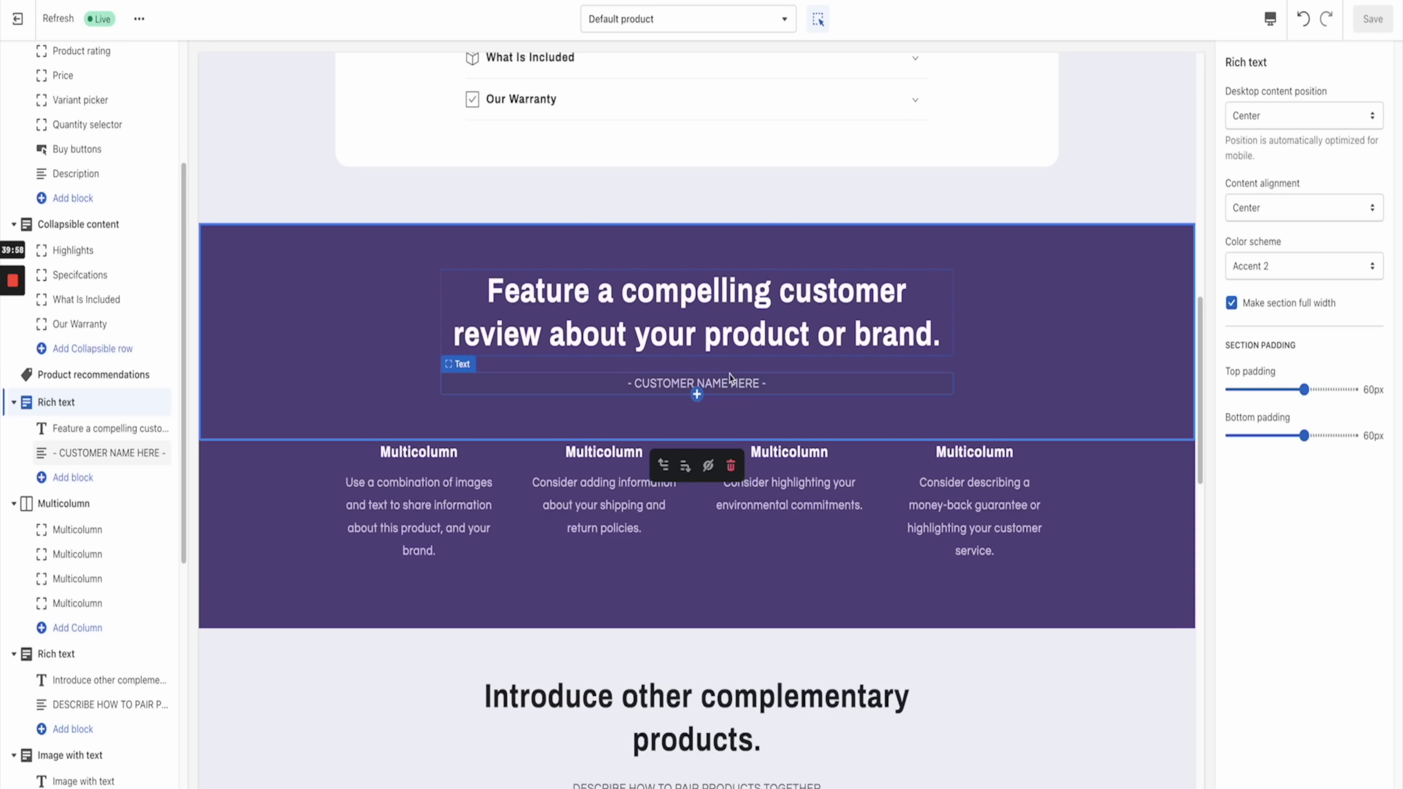
{"action": "left_click", "coordinate": [339, 314]}
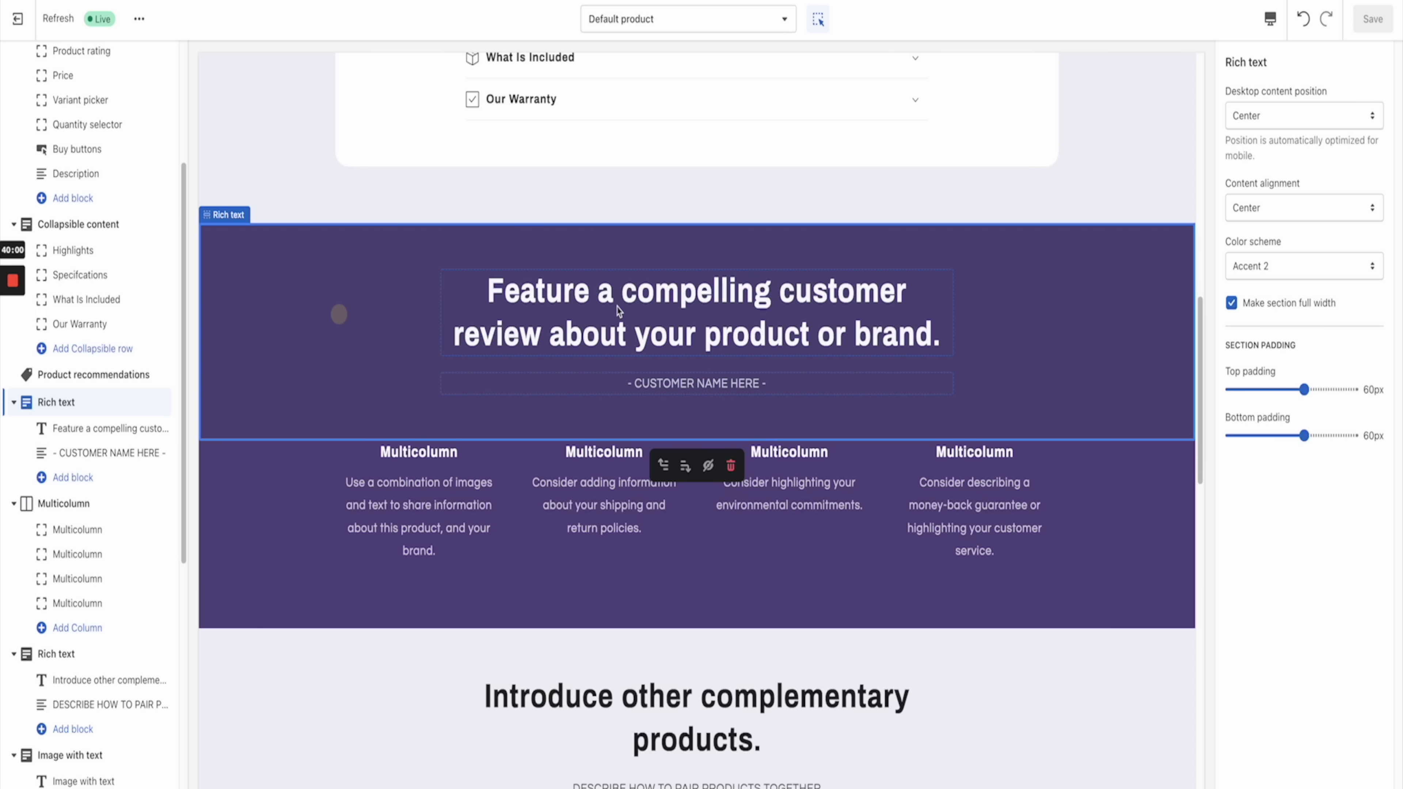
{"action": "left_click", "coordinate": [492, 532]}
{"action": "left_click", "coordinate": [382, 355]}
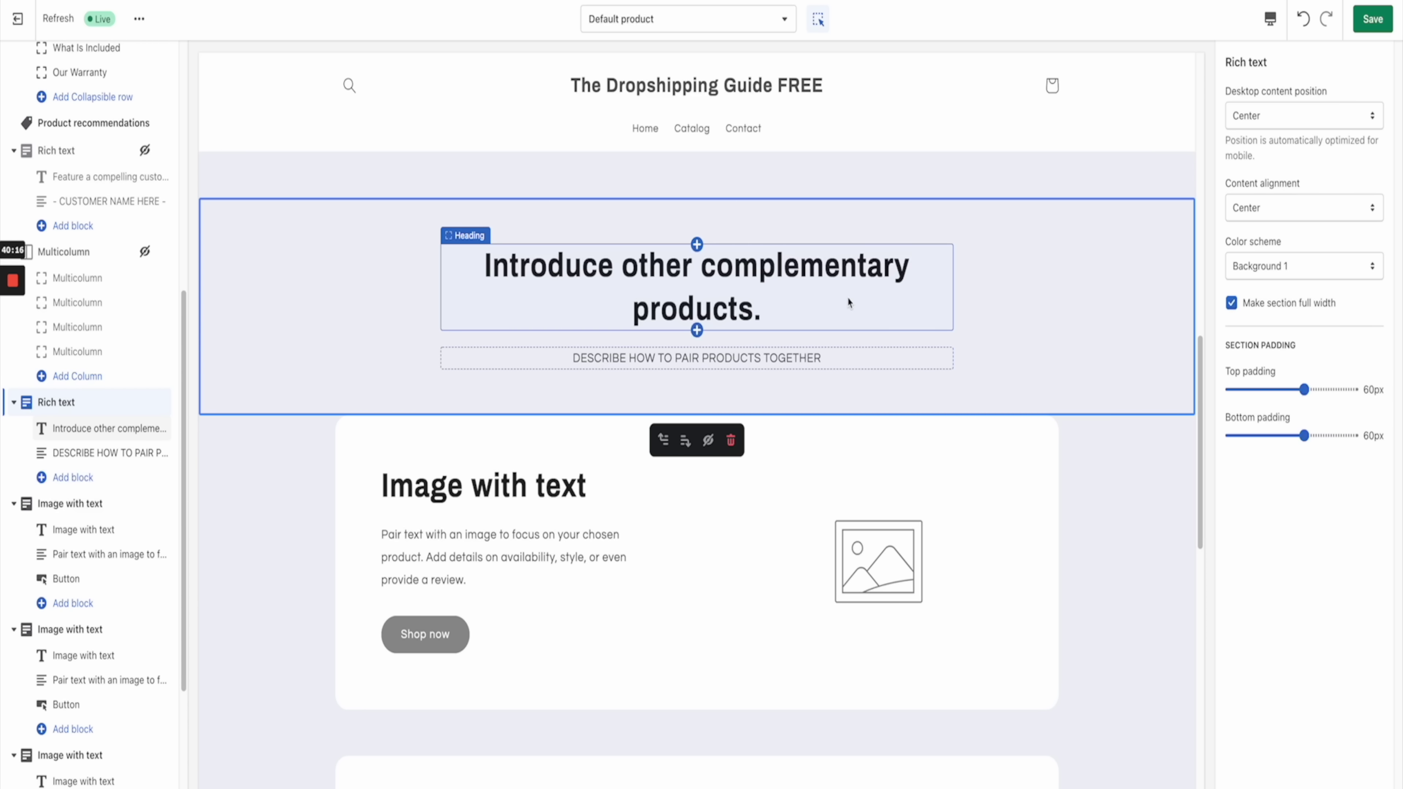
Step: Hide the "Introduce other complementary products." rich text section and save the product page
{"action": "scroll", "coordinate": [621, 391], "scroll_direction": "up", "scroll_amount": 3}
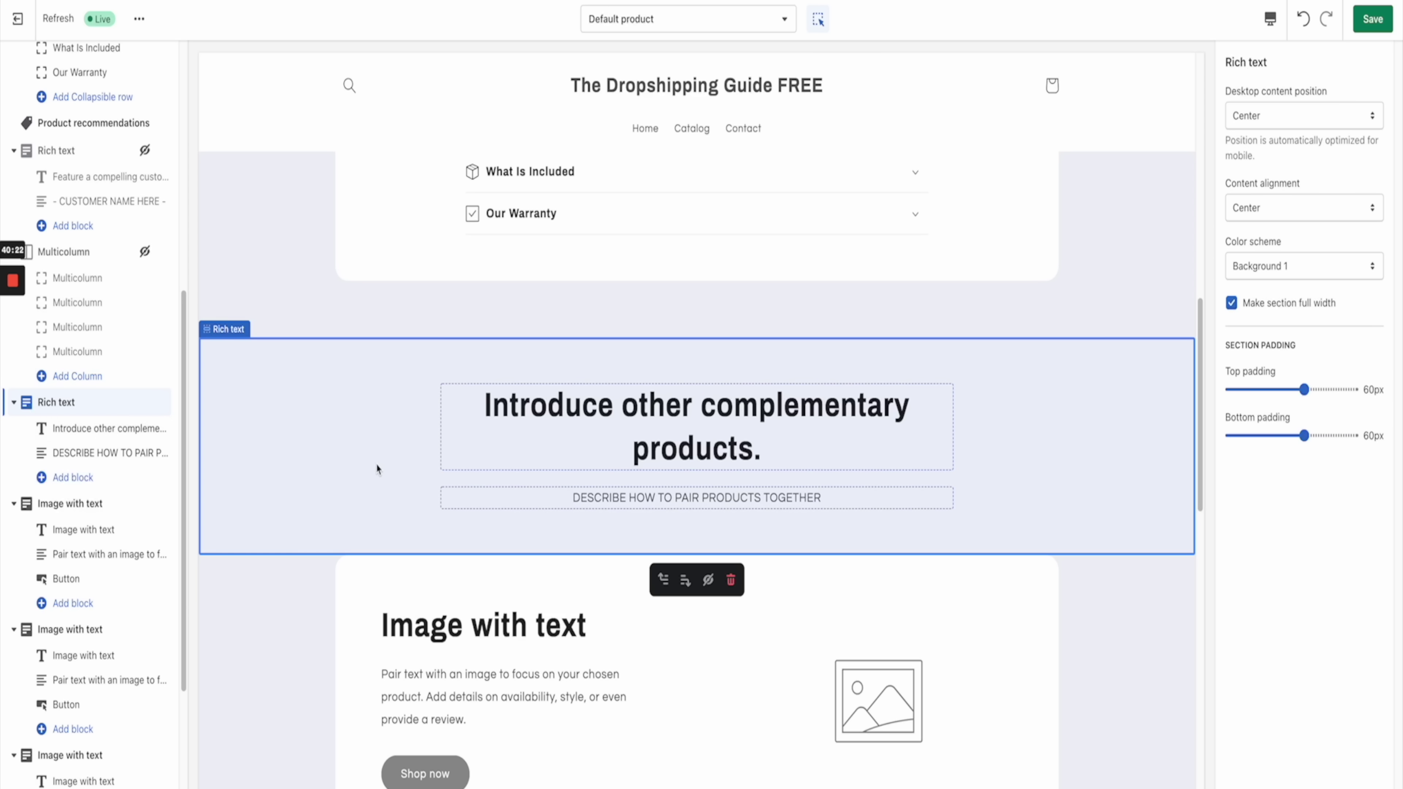
{"action": "mouse_move", "coordinate": [167, 413]}
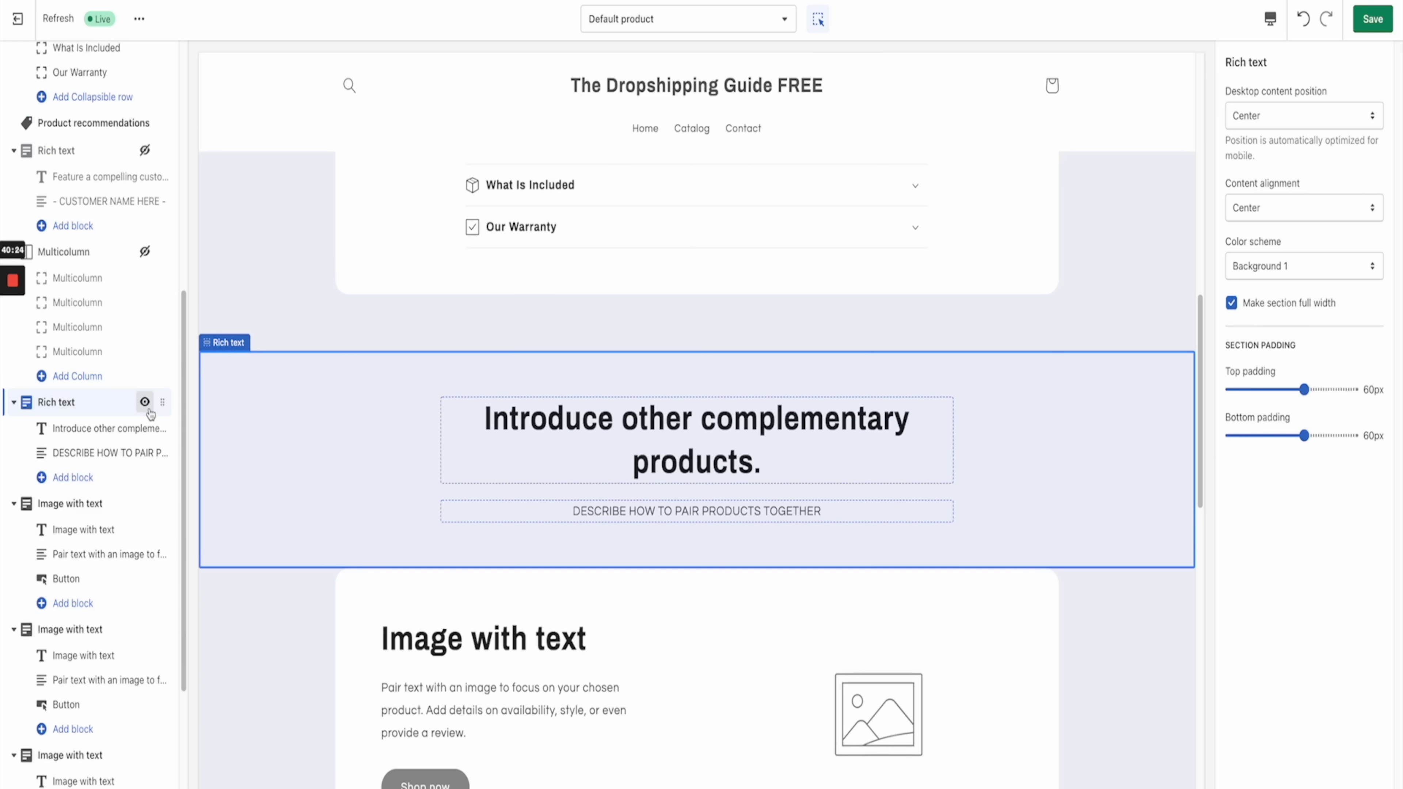
{"action": "left_click", "coordinate": [145, 402]}
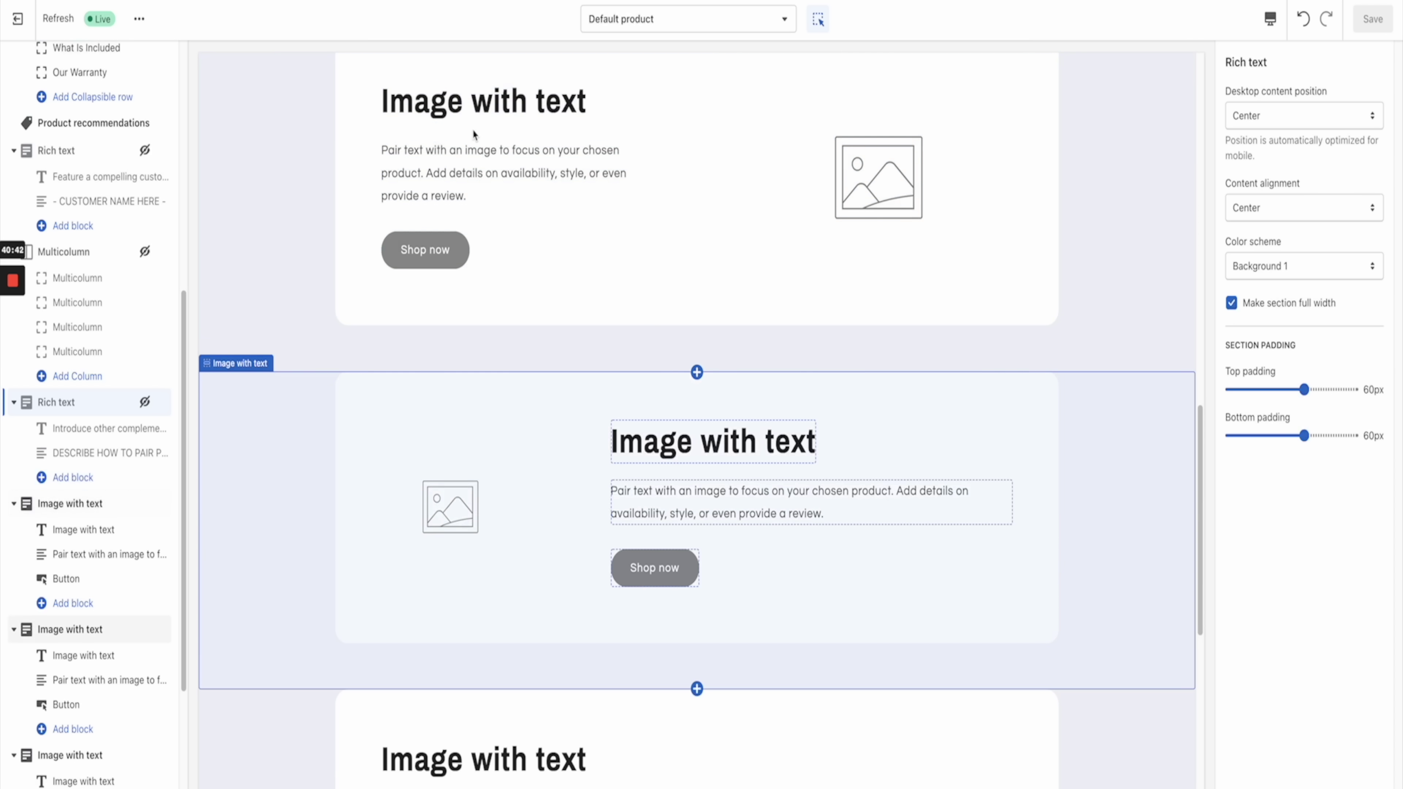
Step: Examine the three image-with-text sections below the collapsible content and how their placeholders alternate on the product page
{"action": "scroll", "coordinate": [795, 365], "scroll_direction": "up", "scroll_amount": 2}
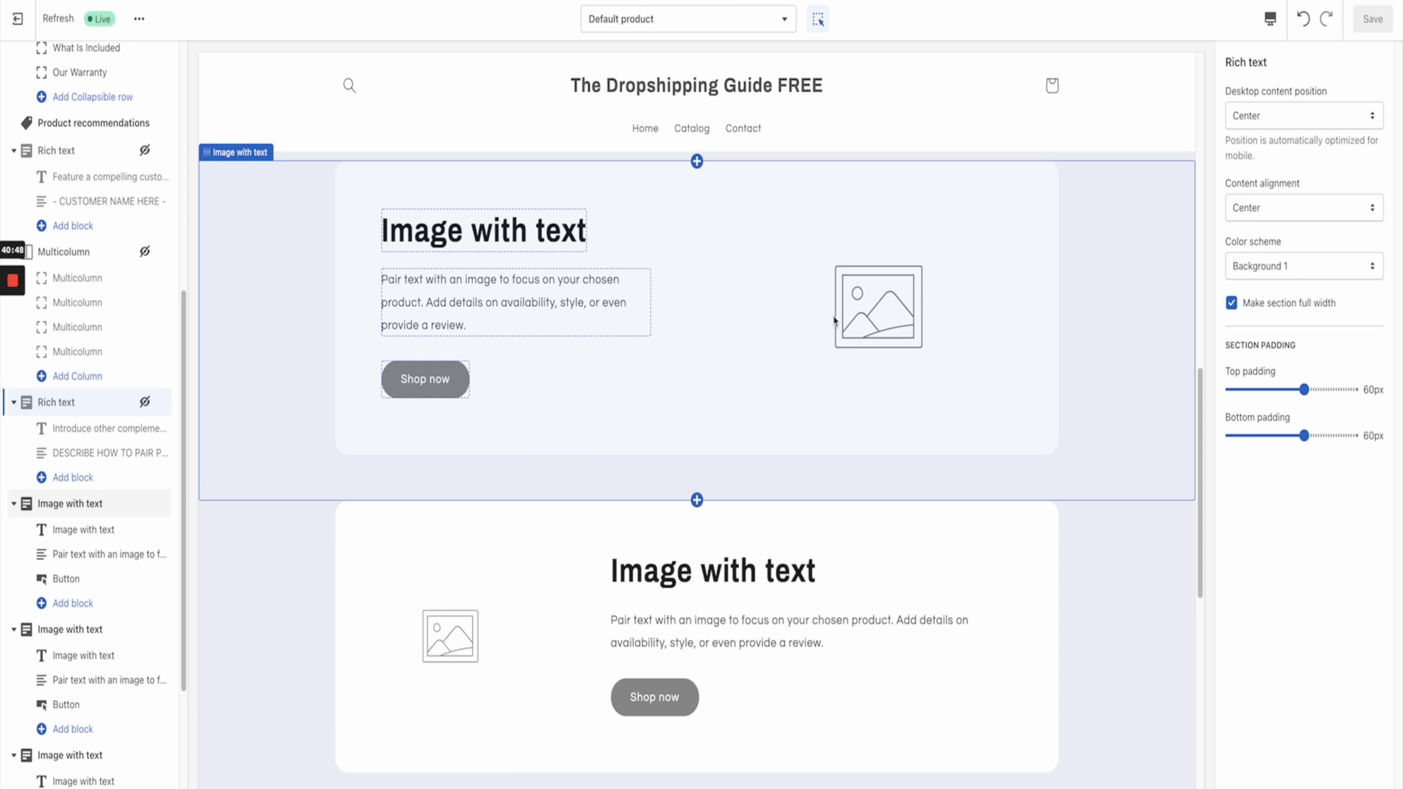
{"action": "left_click", "coordinate": [729, 329]}
{"action": "scroll", "coordinate": [740, 387], "scroll_direction": "down", "scroll_amount": 5}
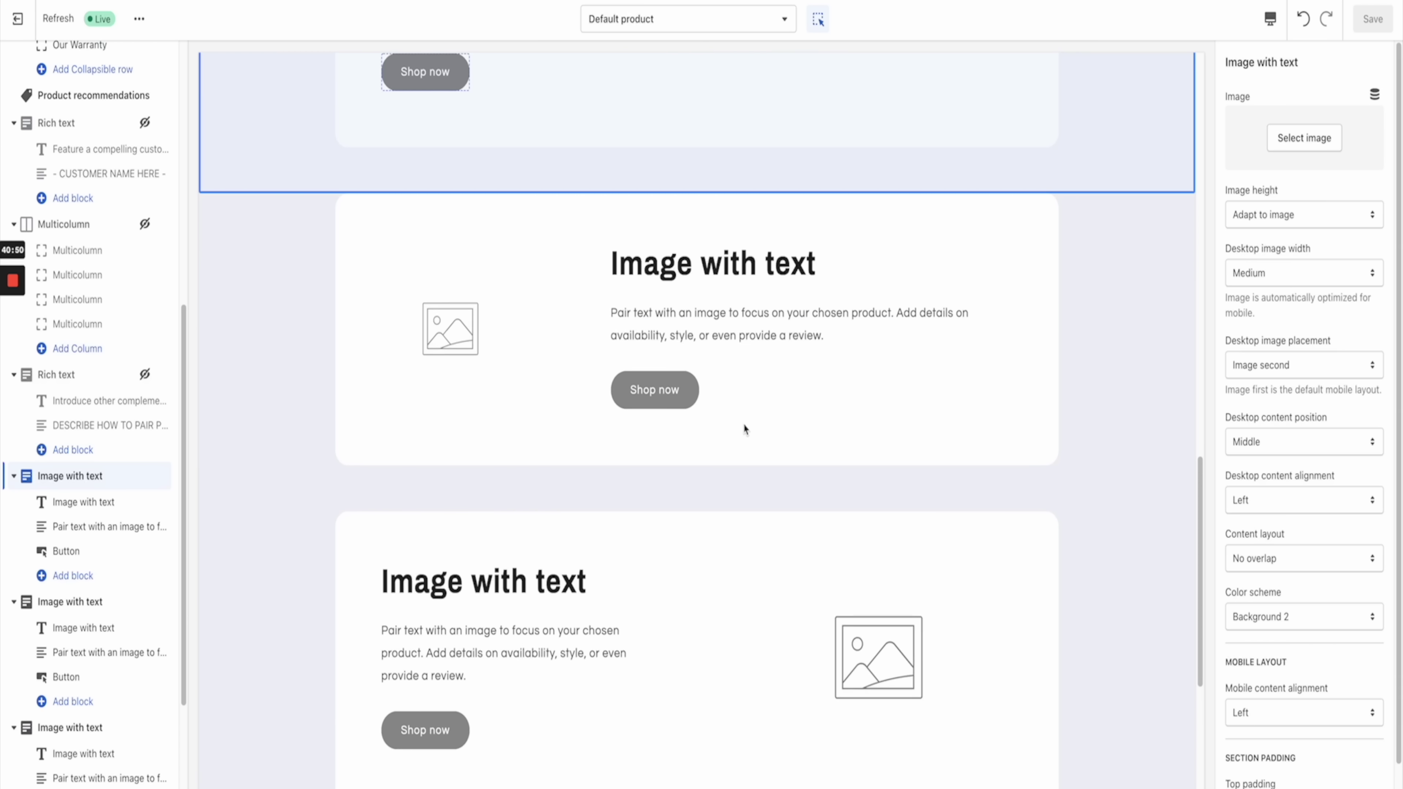
{"action": "left_click", "coordinate": [744, 534]}
{"action": "scroll", "coordinate": [744, 525], "scroll_direction": "down", "scroll_amount": 10}
{"action": "scroll", "coordinate": [726, 212], "scroll_direction": "up", "scroll_amount": 3}
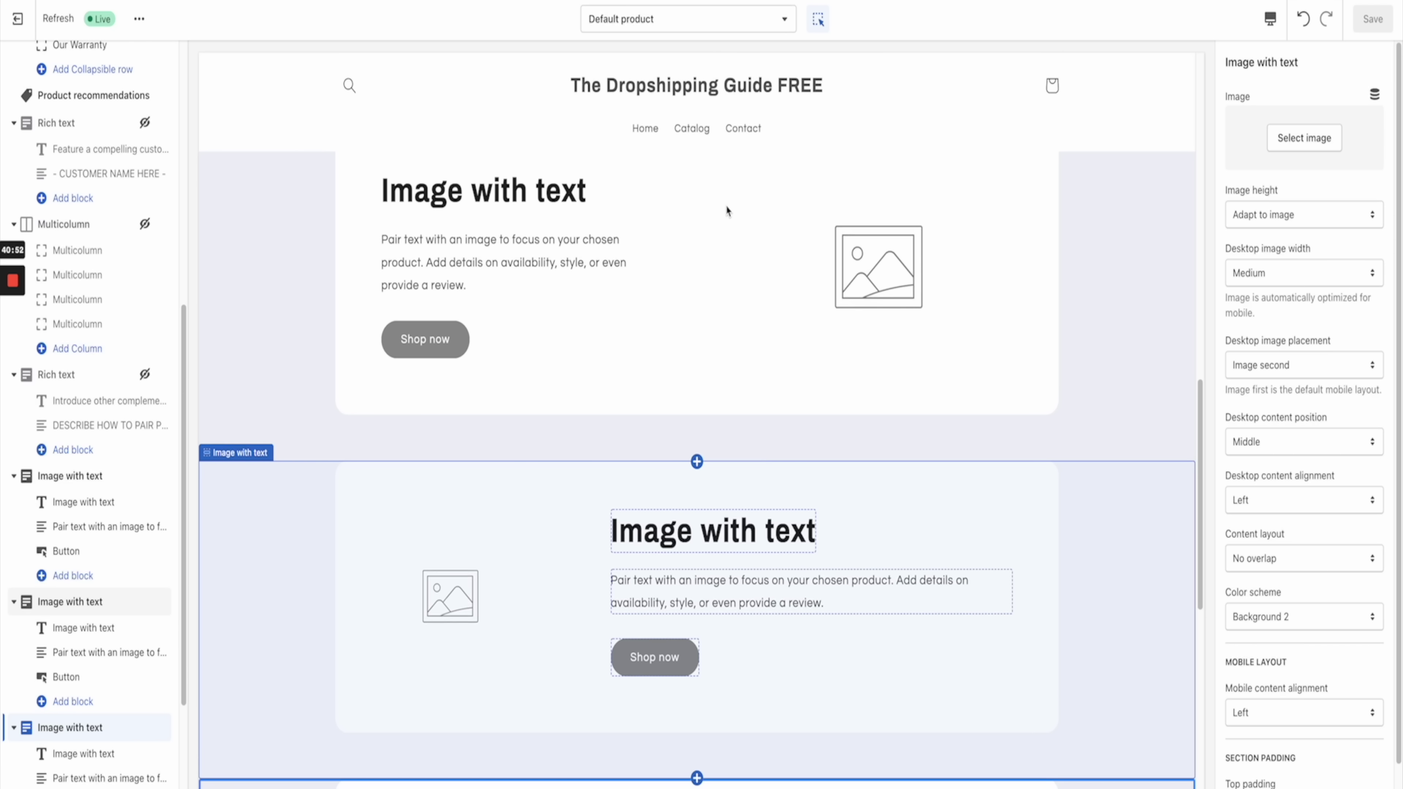
{"action": "scroll", "coordinate": [681, 479], "scroll_direction": "up", "scroll_amount": 3}
{"action": "scroll", "coordinate": [683, 471], "scroll_direction": "down", "scroll_amount": 3}
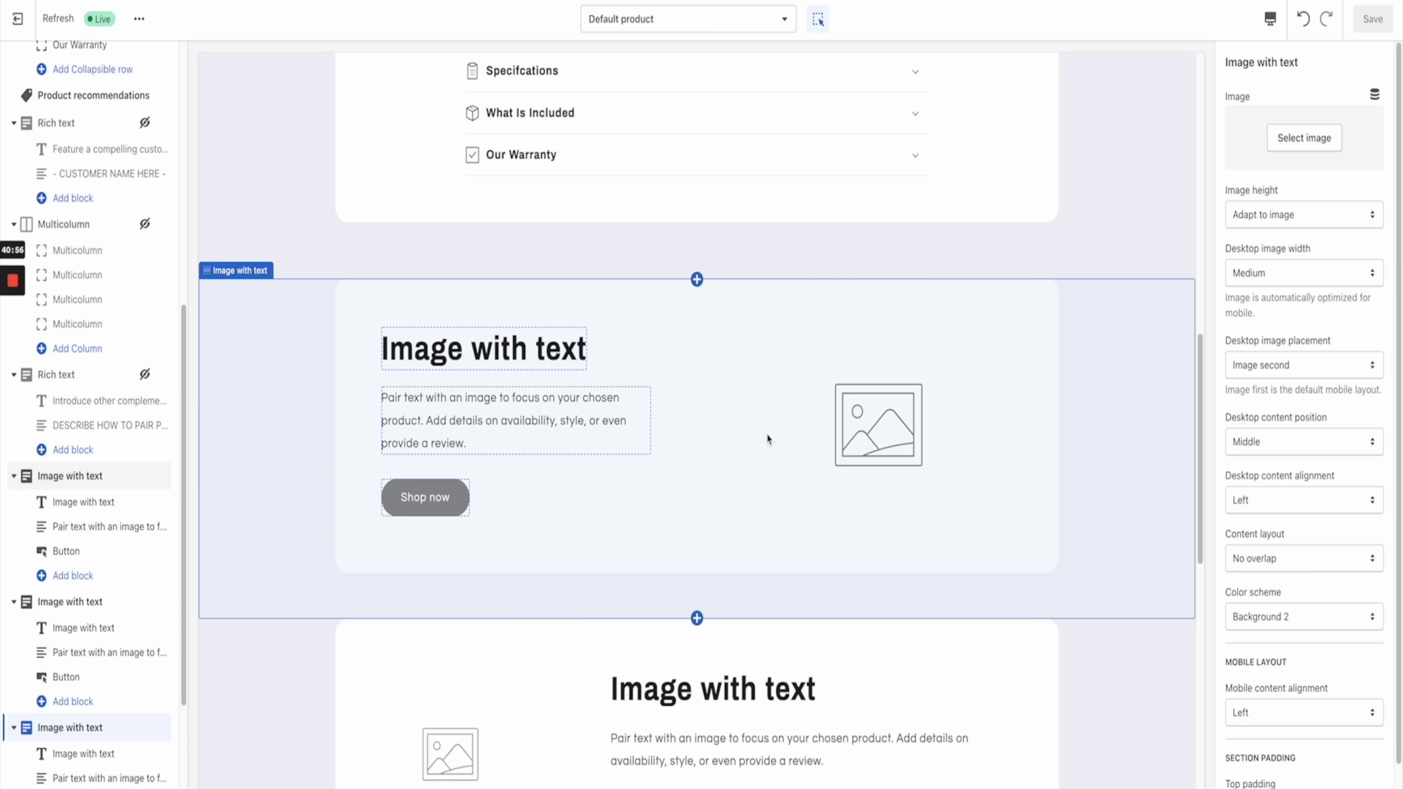
{"action": "scroll", "coordinate": [780, 499], "scroll_direction": "down", "scroll_amount": 10}
{"action": "scroll", "coordinate": [780, 499], "scroll_direction": "up", "scroll_amount": 8}
{"action": "scroll", "coordinate": [781, 499], "scroll_direction": "down", "scroll_amount": 5}
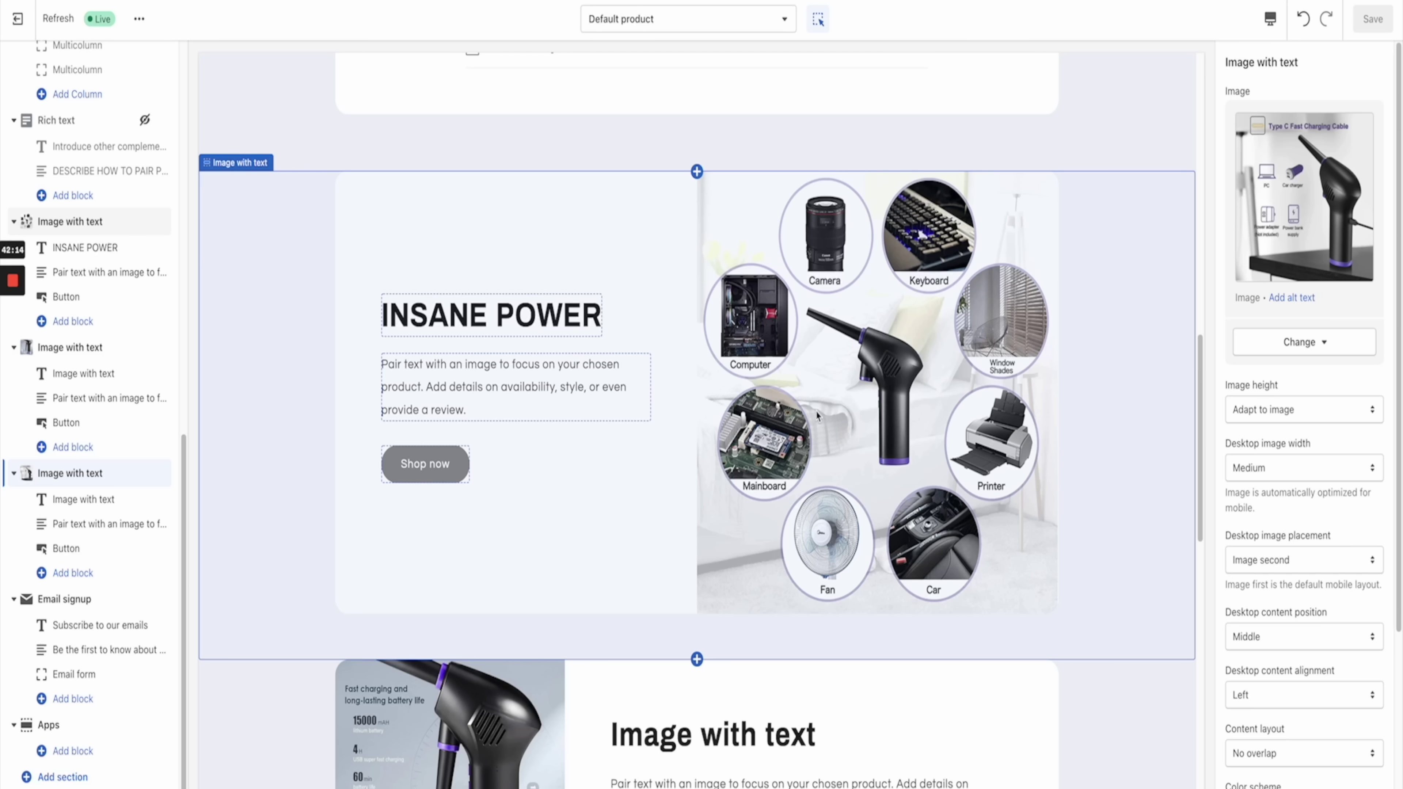
Step: Remove the "Shop now" button block from the INSANE POWER image-with-text section
{"action": "left_click", "coordinate": [439, 465]}
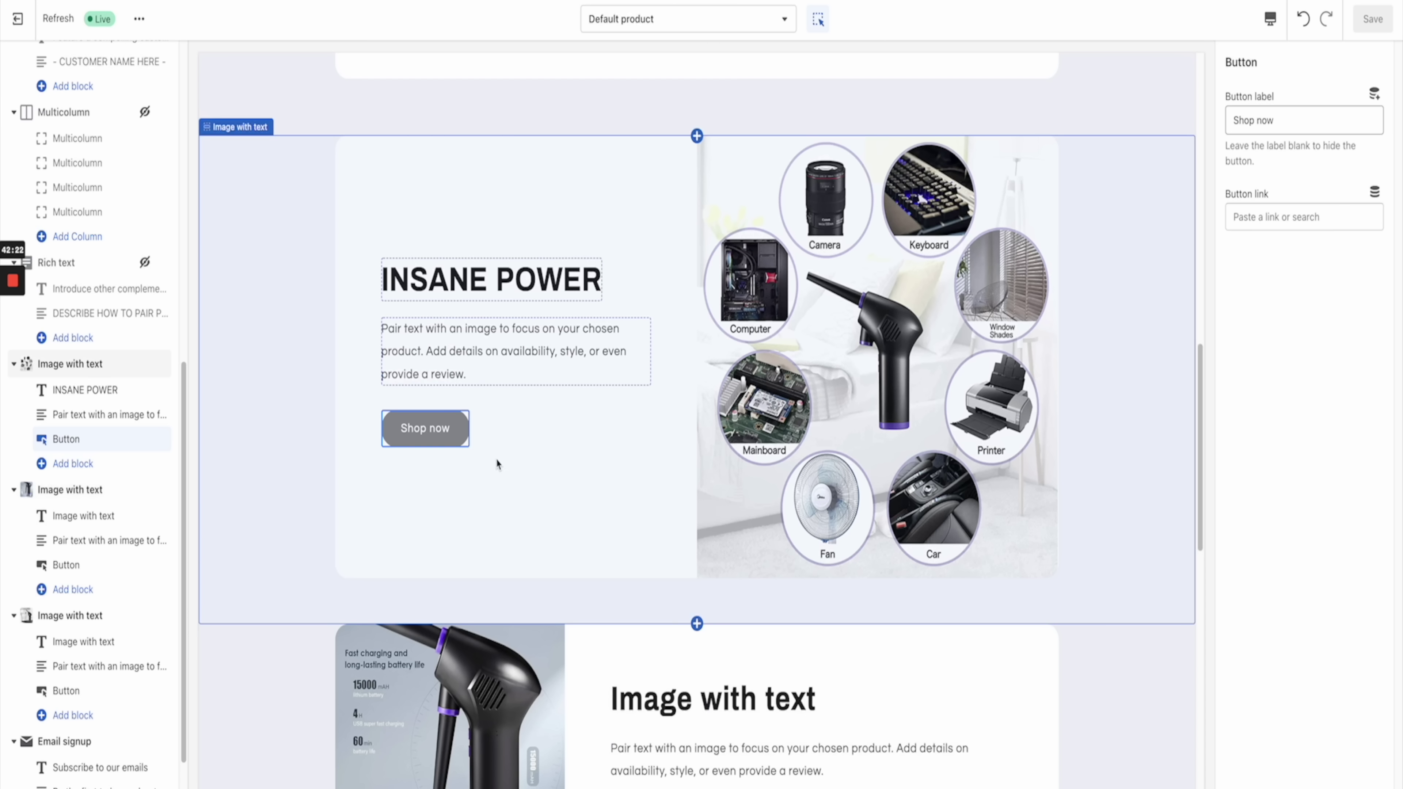
{"action": "left_click", "coordinate": [461, 471]}
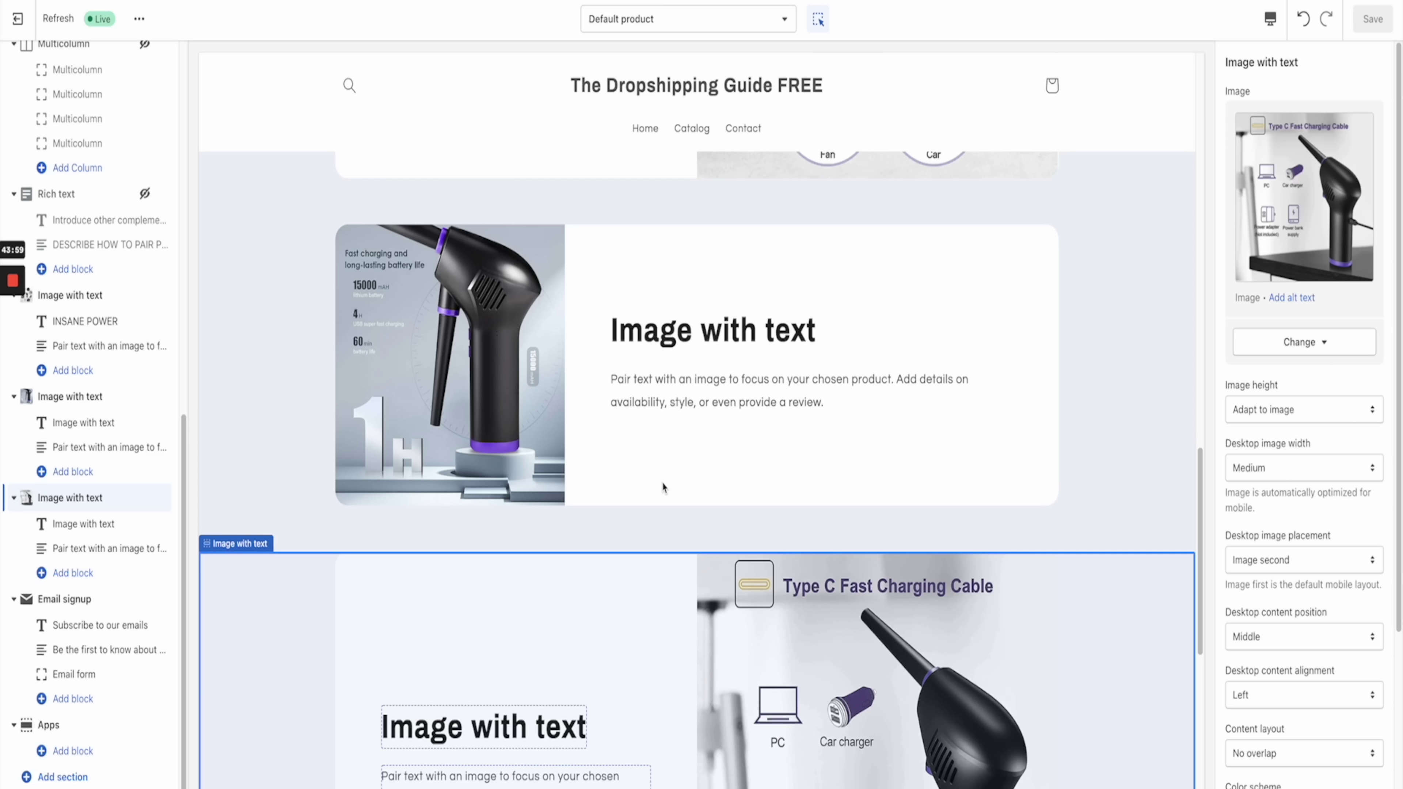
Step: Review the image-with-text sections with their product pictures, from INSANE POWER down to the end of the page
{"action": "scroll", "coordinate": [663, 487], "scroll_direction": "up", "scroll_amount": 5}
{"action": "scroll", "coordinate": [646, 442], "scroll_direction": "up", "scroll_amount": 4}
{"action": "scroll", "coordinate": [633, 416], "scroll_direction": "down", "scroll_amount": 4}
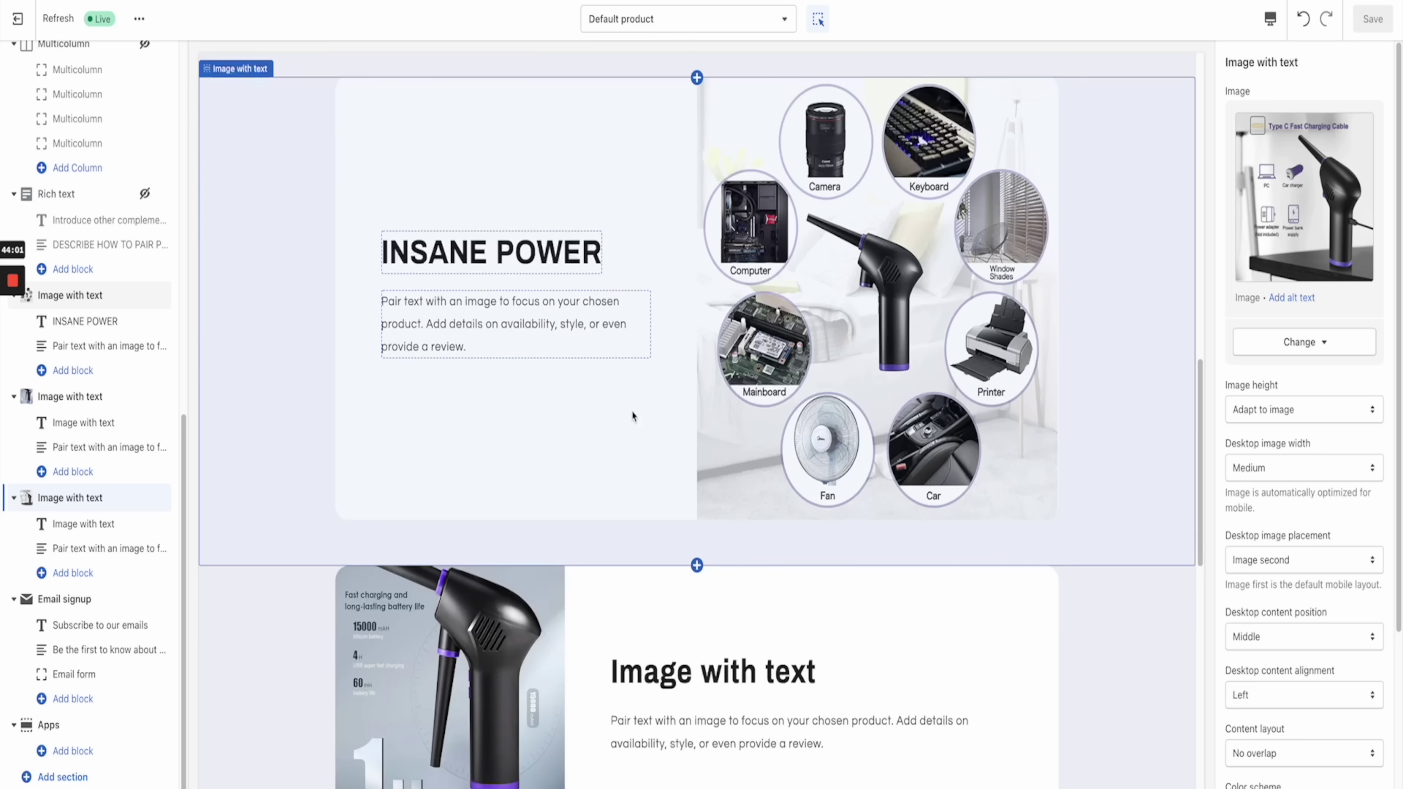
{"action": "scroll", "coordinate": [552, 503], "scroll_direction": "down", "scroll_amount": 5}
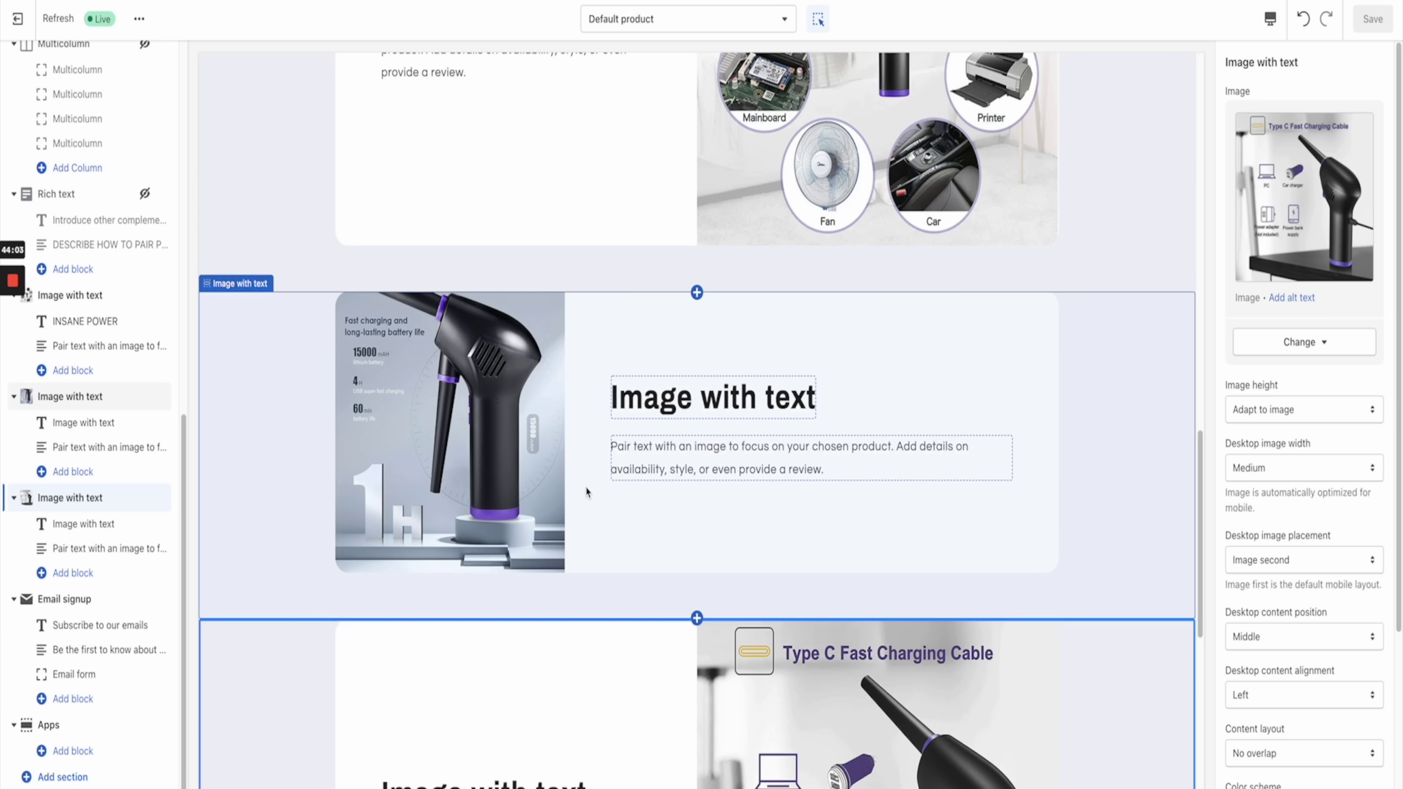
{"action": "scroll", "coordinate": [588, 498], "scroll_direction": "down", "scroll_amount": 4}
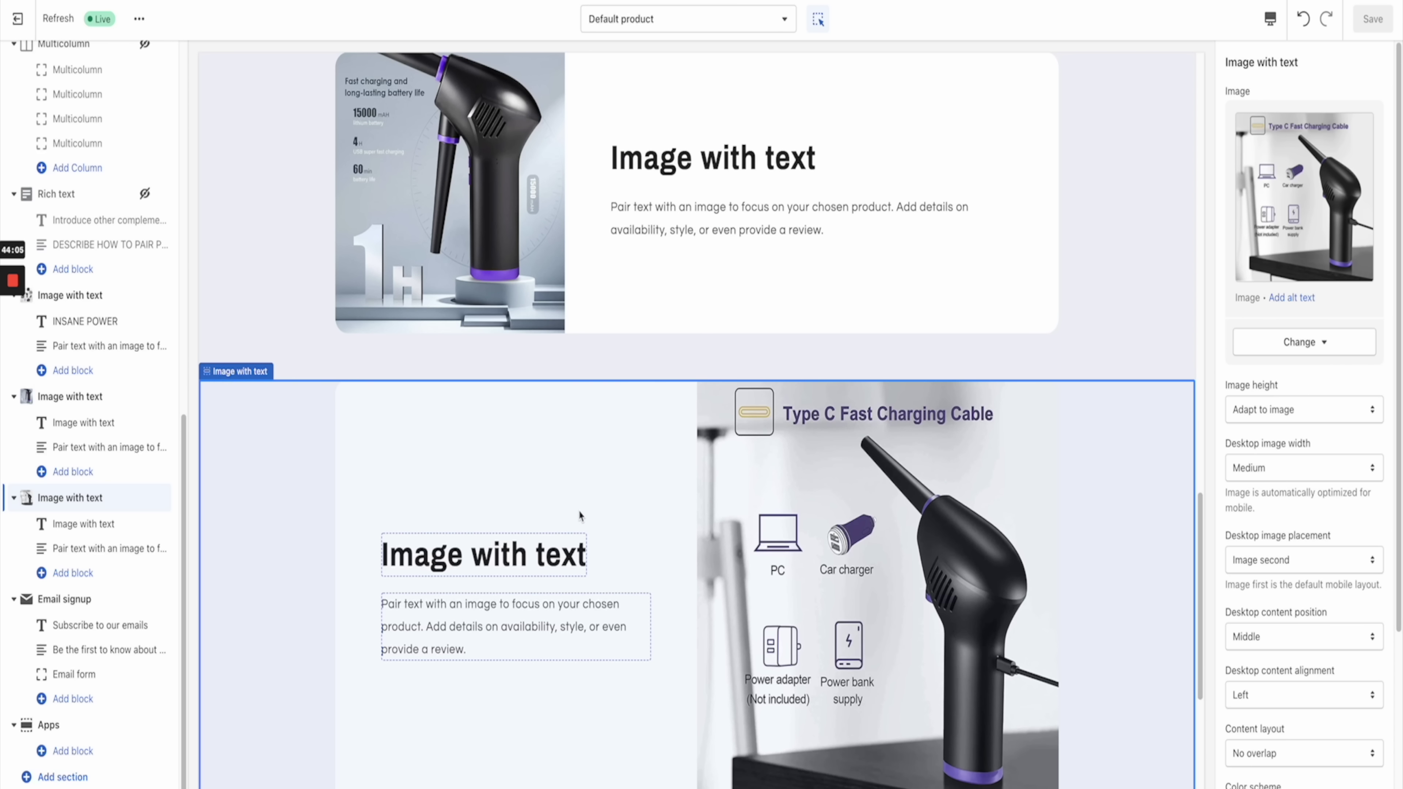
{"action": "scroll", "coordinate": [580, 513], "scroll_direction": "down", "scroll_amount": 10}
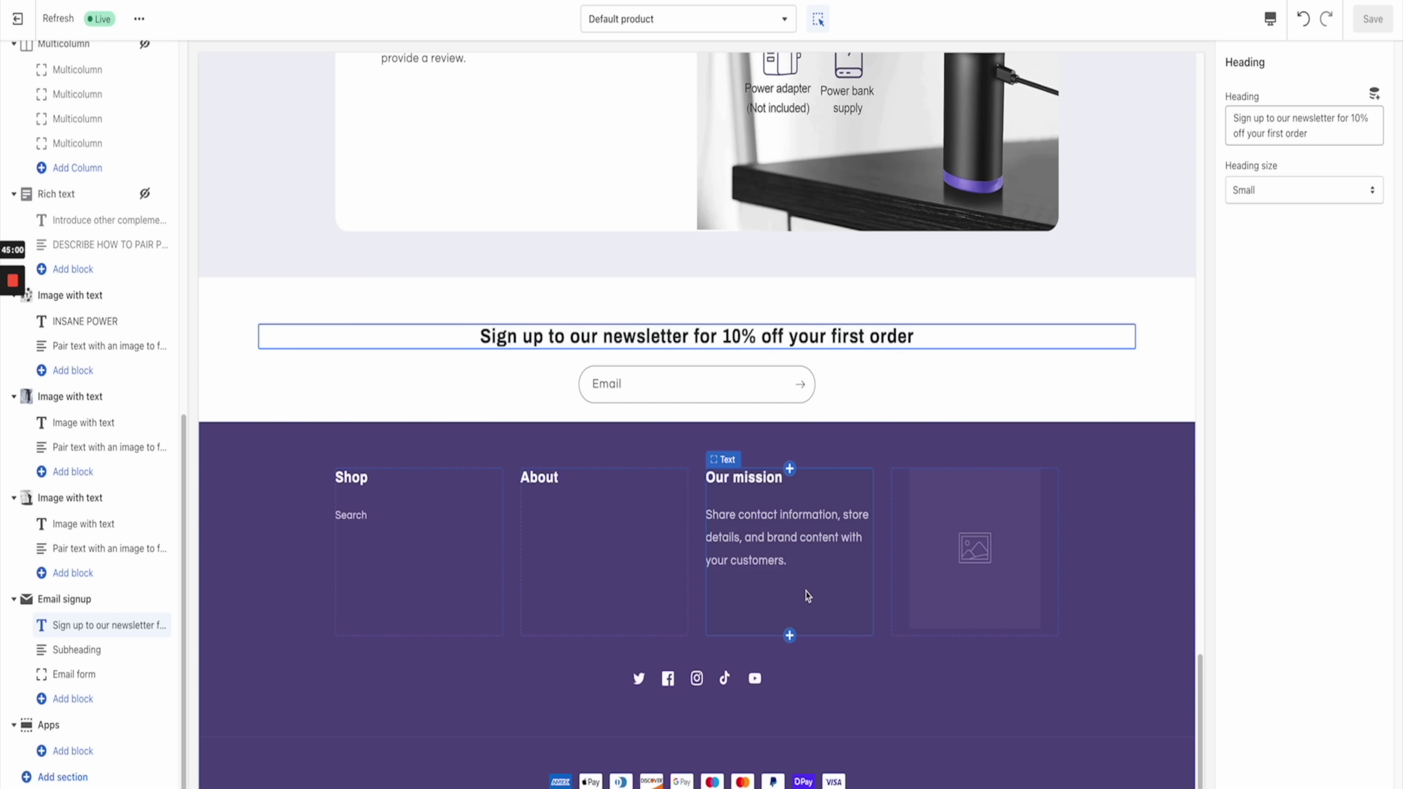
Step: Add a Video section between the product information and the collapsible content
{"action": "scroll", "coordinate": [806, 596], "scroll_direction": "up", "scroll_amount": 15}
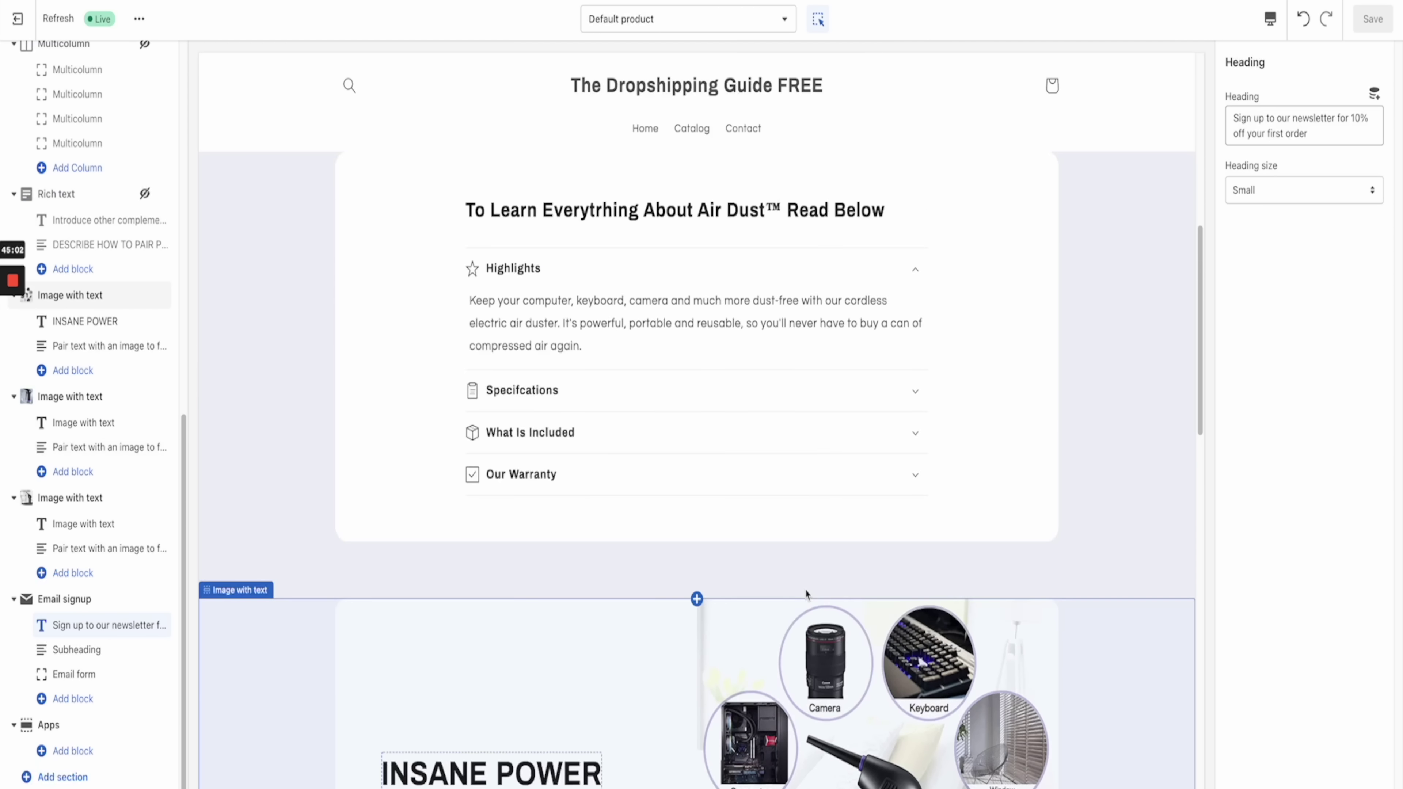
{"action": "scroll", "coordinate": [806, 594], "scroll_direction": "up", "scroll_amount": 7}
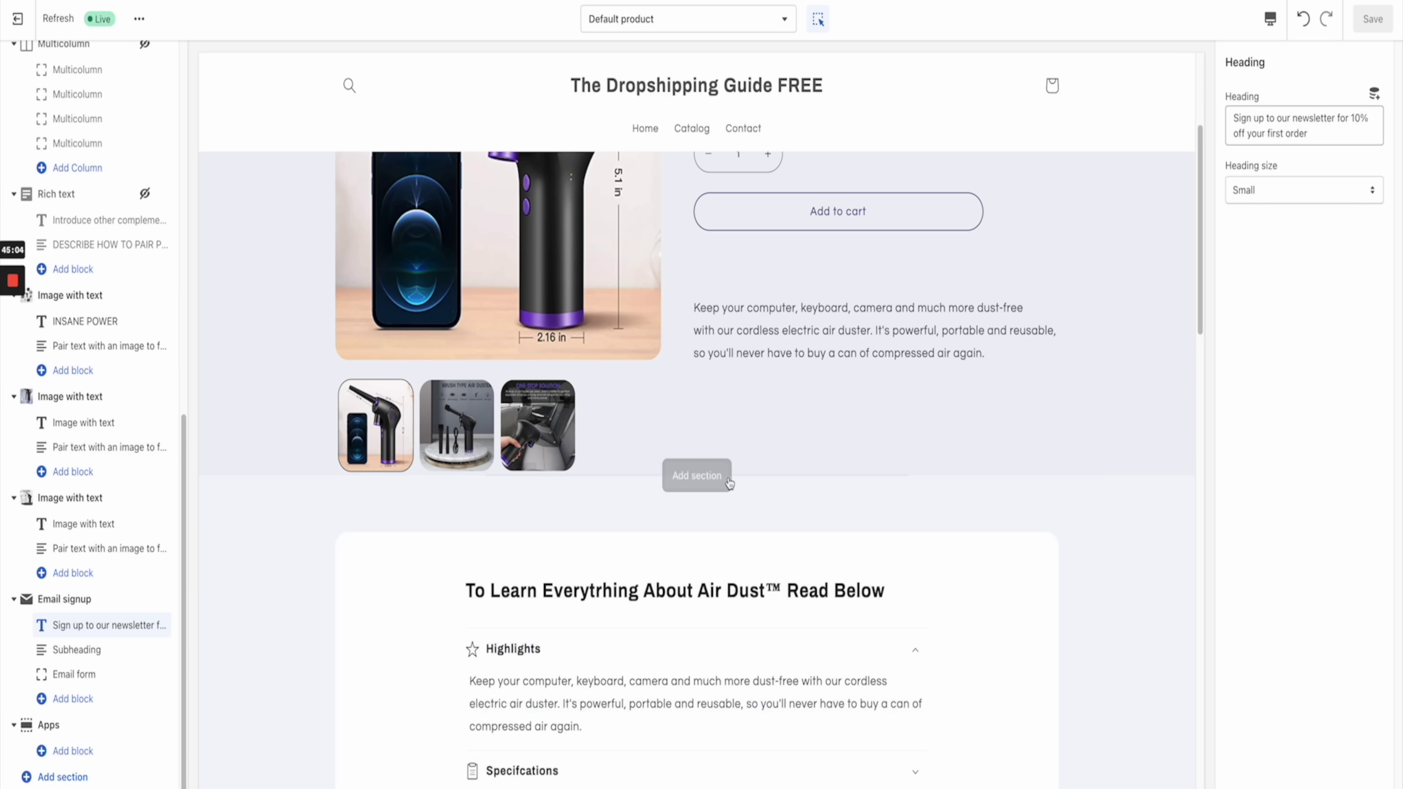
{"action": "left_click", "coordinate": [700, 477]}
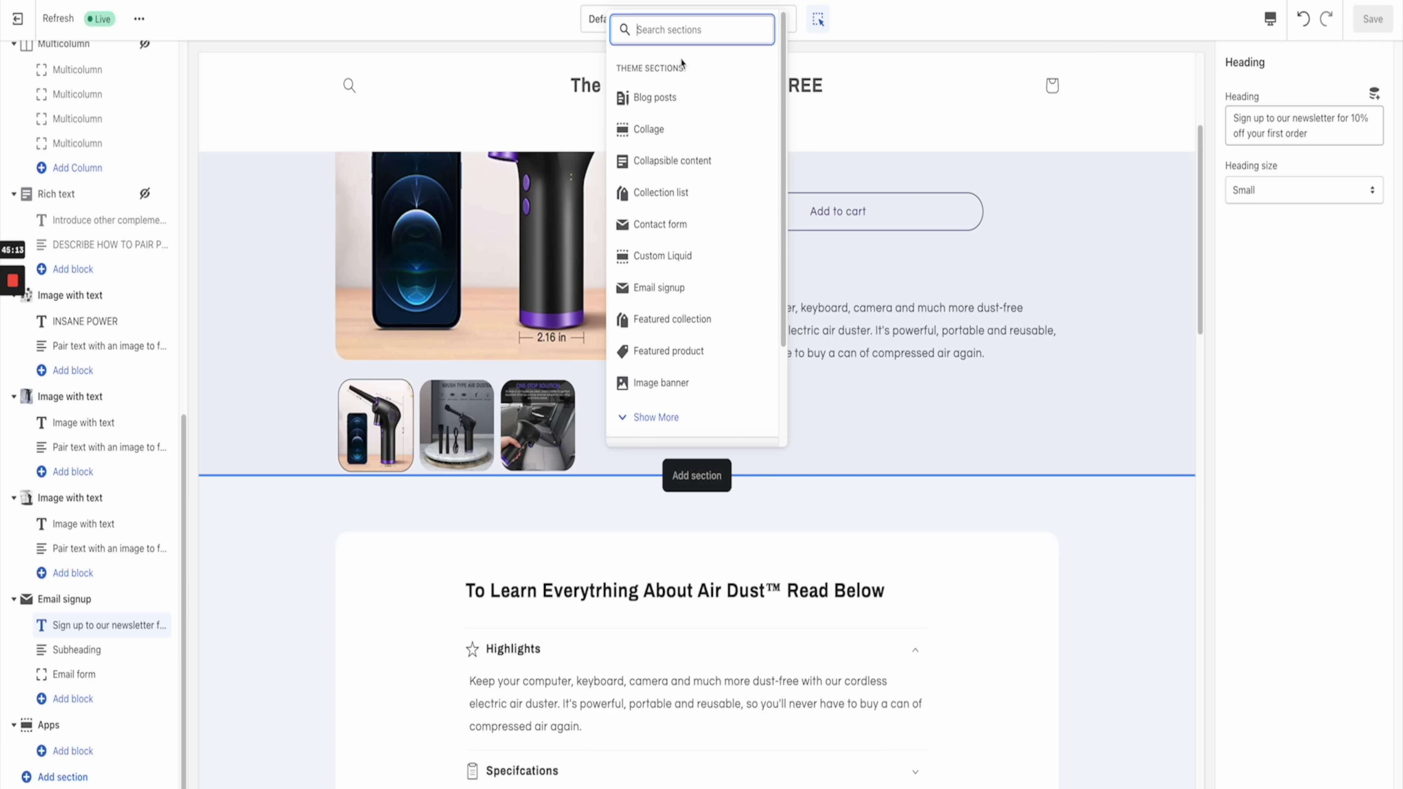
{"action": "left_click", "coordinate": [675, 417]}
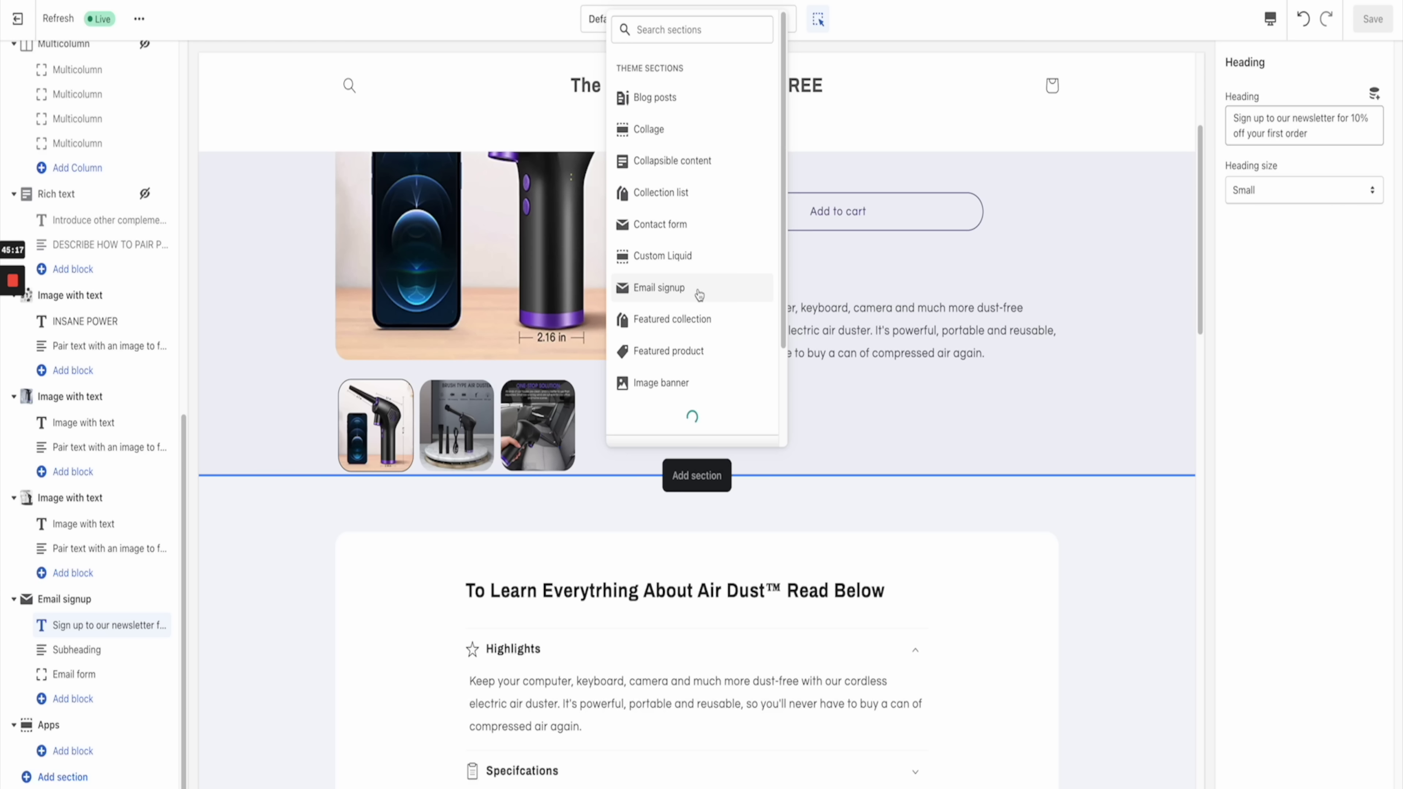
{"action": "scroll", "coordinate": [700, 295], "scroll_direction": "down", "scroll_amount": 5}
{"action": "left_click", "coordinate": [652, 292]}
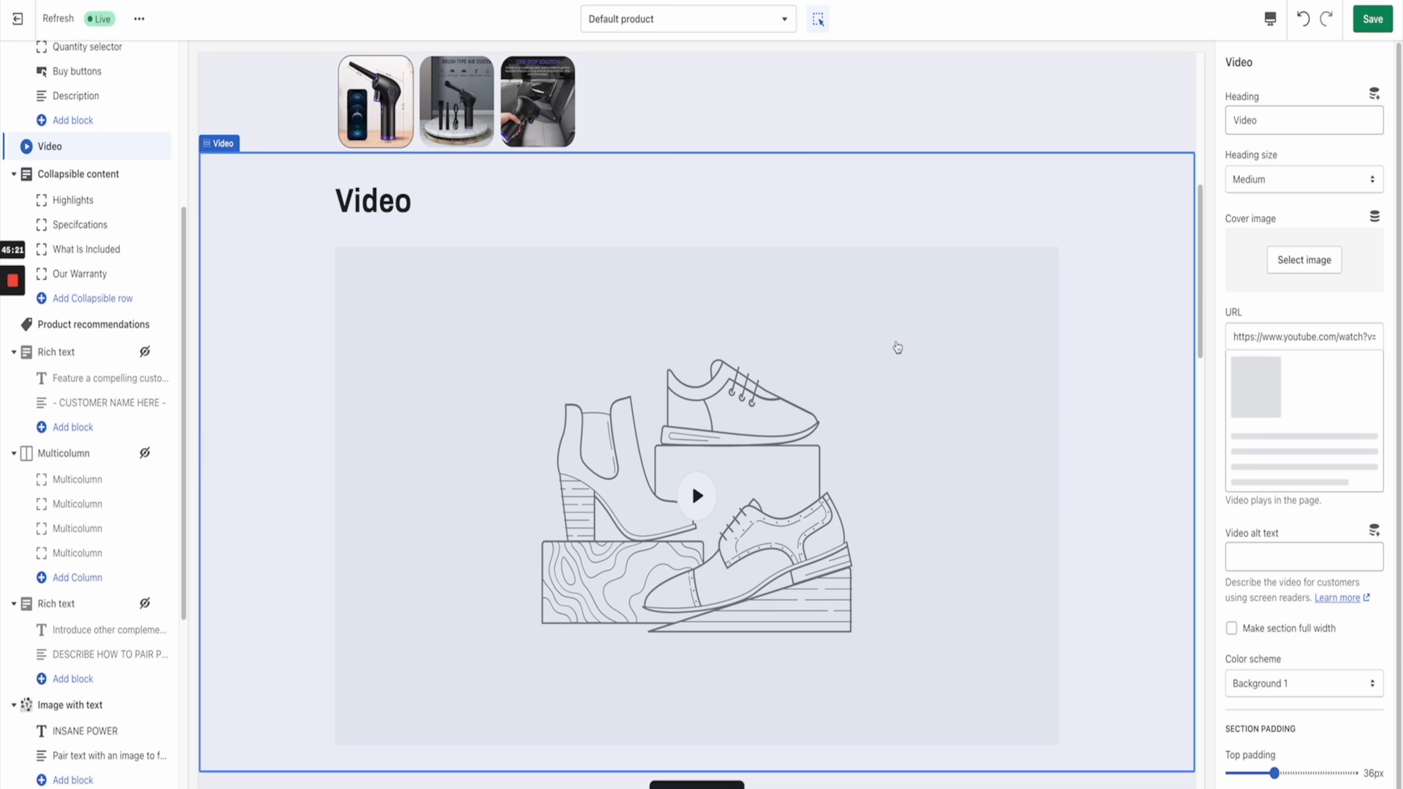
Step: Clear the Video section's heading and set its color scheme to Accent 2
{"action": "left_click", "coordinate": [1293, 182]}
{"action": "double_click", "coordinate": [1277, 122]}
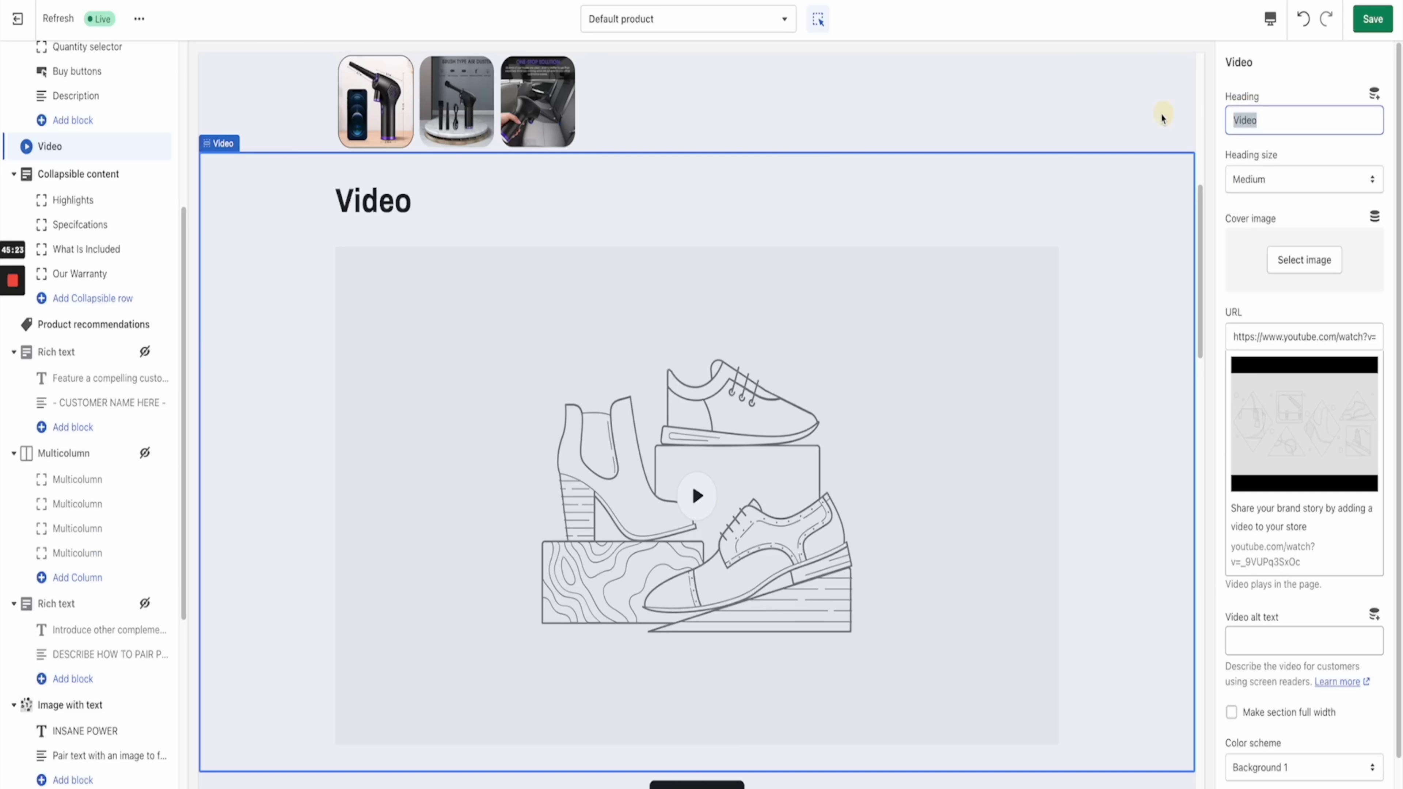
{"action": "key", "text": "BackSpace"}
{"action": "scroll", "coordinate": [1289, 260], "scroll_direction": "down", "scroll_amount": 2}
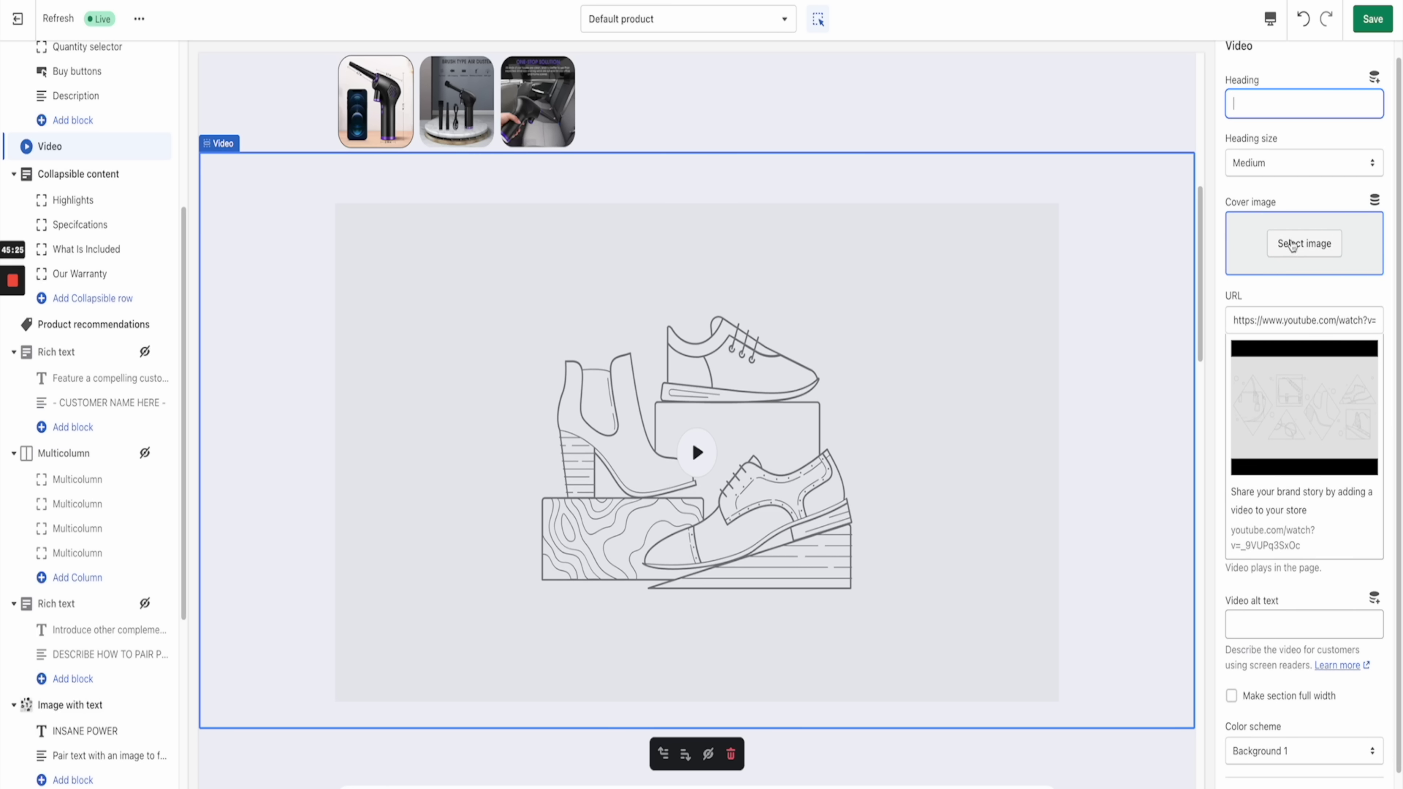
{"action": "left_click", "coordinate": [1302, 685]}
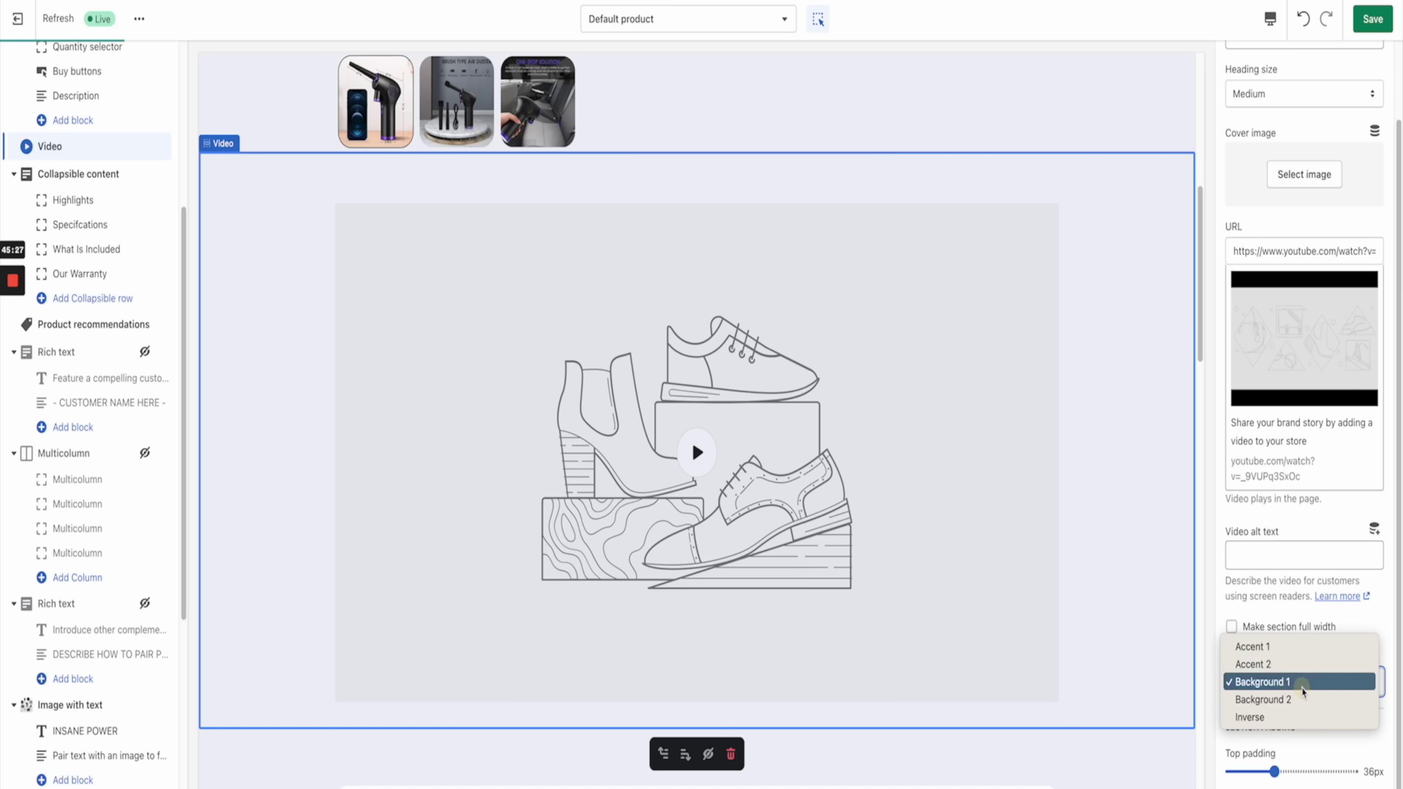
{"action": "left_click", "coordinate": [1292, 665]}
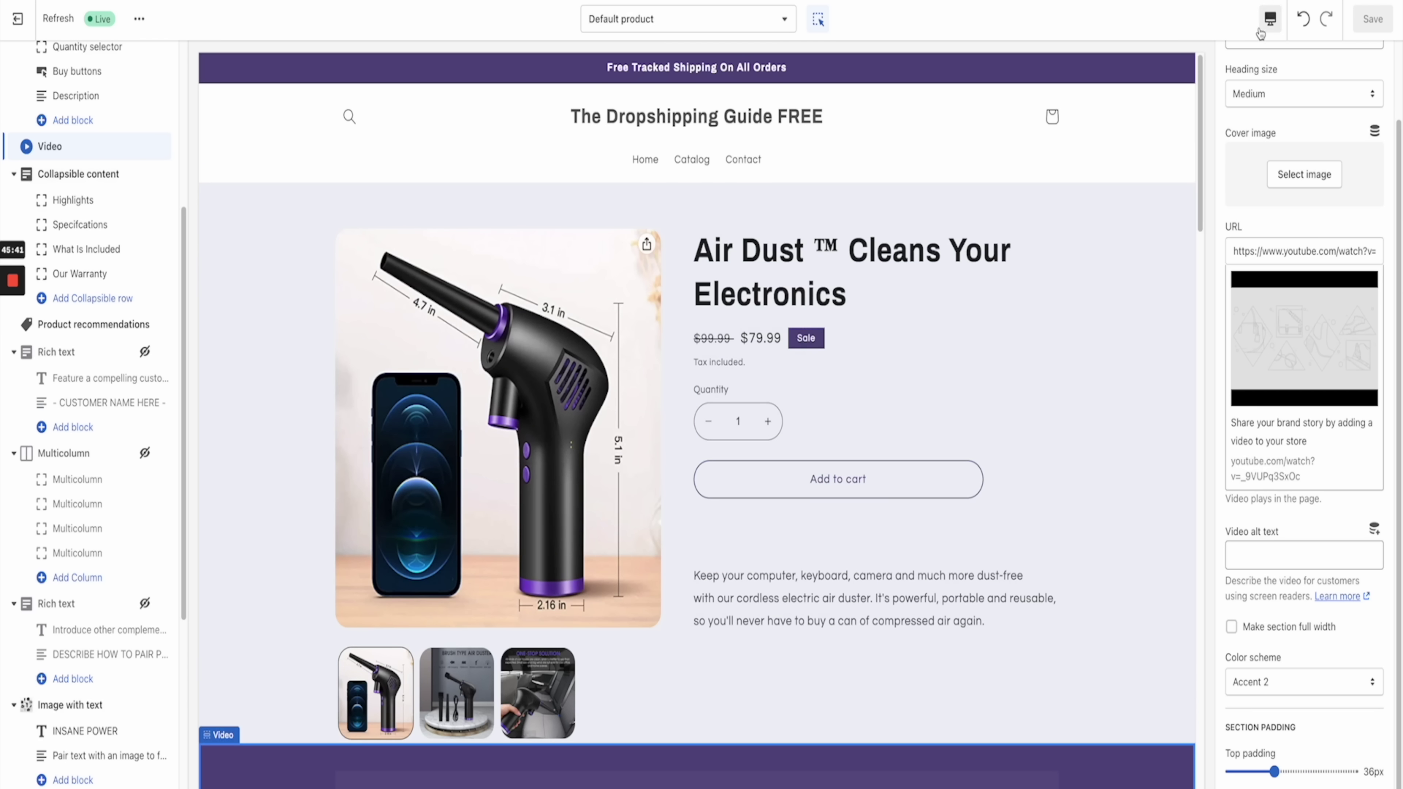
Step: Check the whole product page in the mobile preview and return to the desktop preview
{"action": "left_click", "coordinate": [1270, 18]}
{"action": "left_click", "coordinate": [1292, 55]}
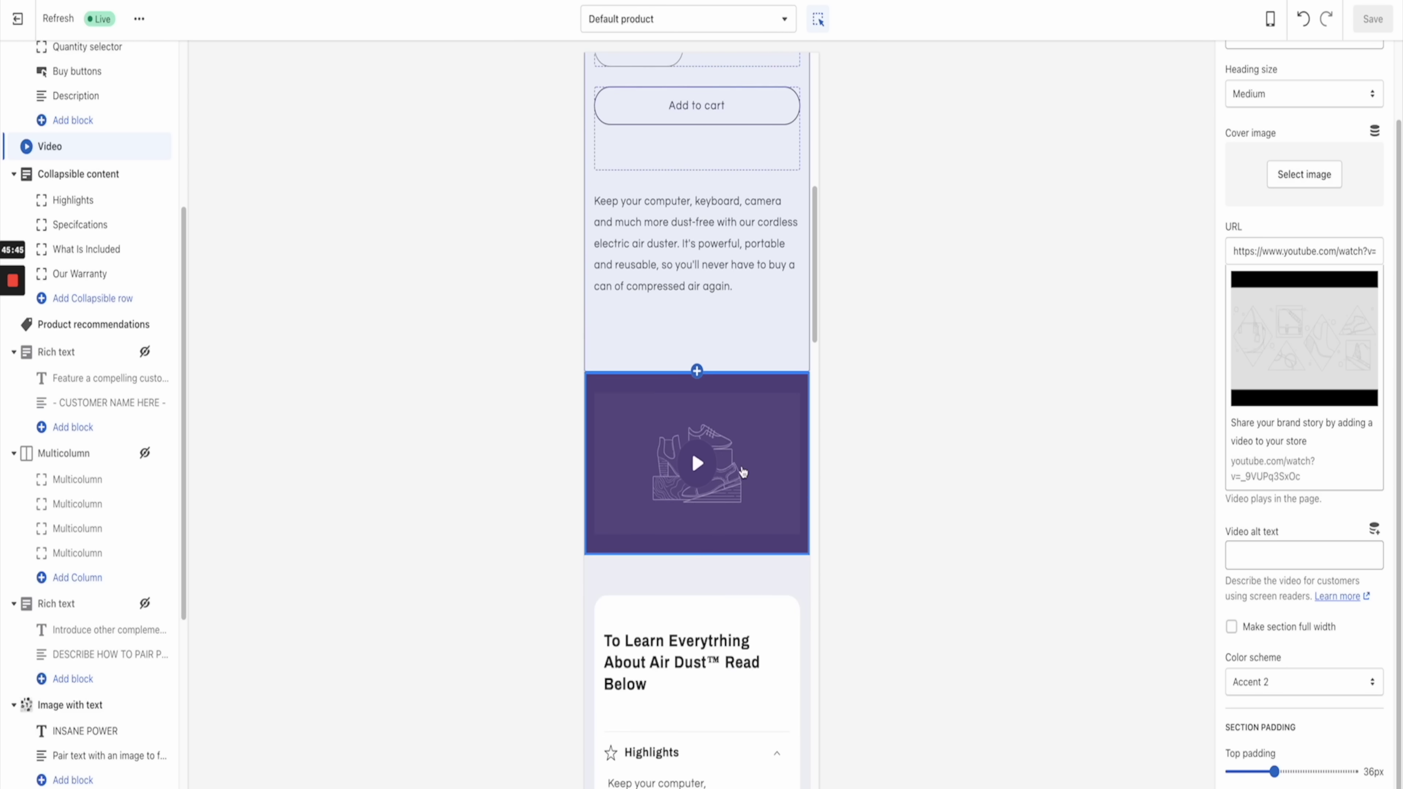
{"action": "scroll", "coordinate": [742, 471], "scroll_direction": "down", "scroll_amount": 20}
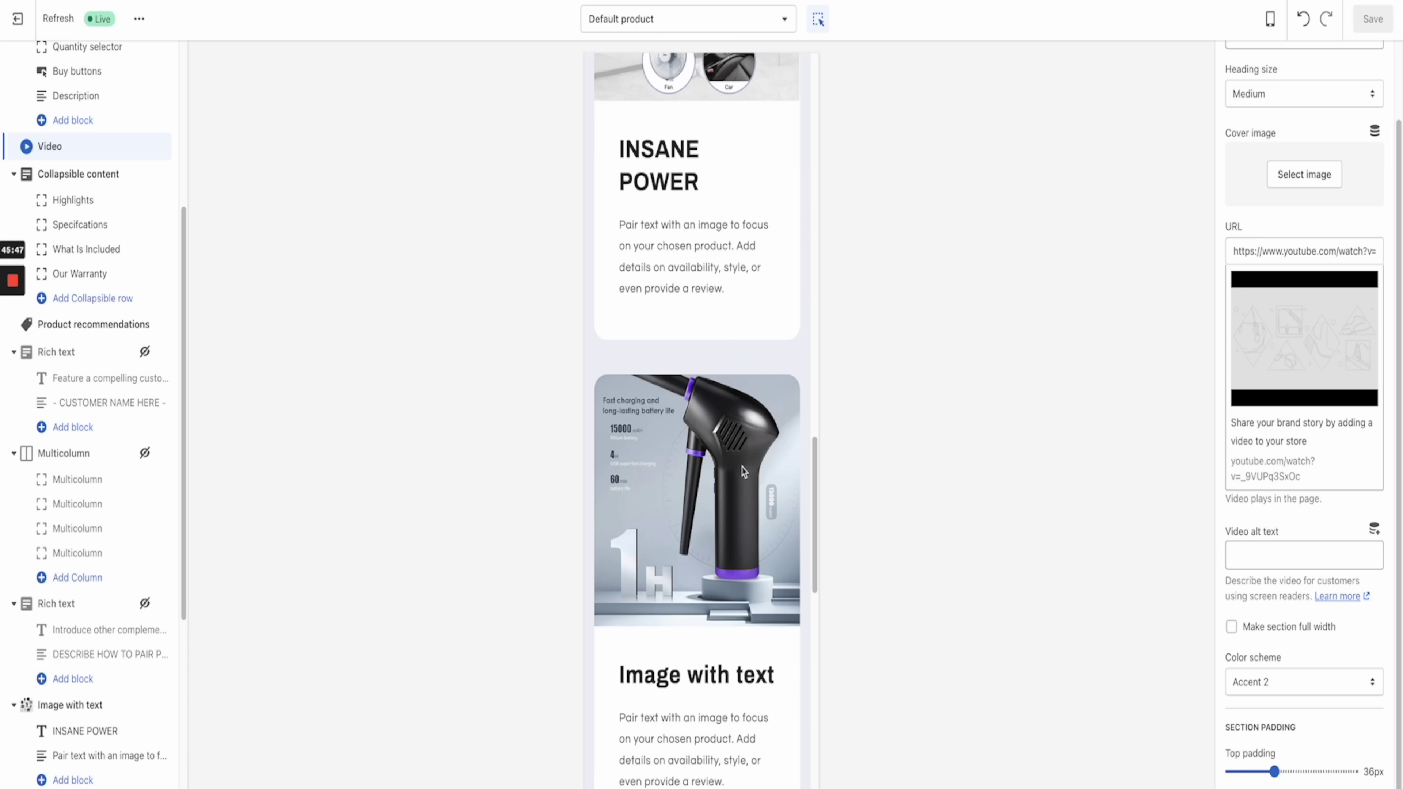
{"action": "scroll", "coordinate": [742, 471], "scroll_direction": "down", "scroll_amount": 10}
{"action": "scroll", "coordinate": [743, 471], "scroll_direction": "up", "scroll_amount": 20}
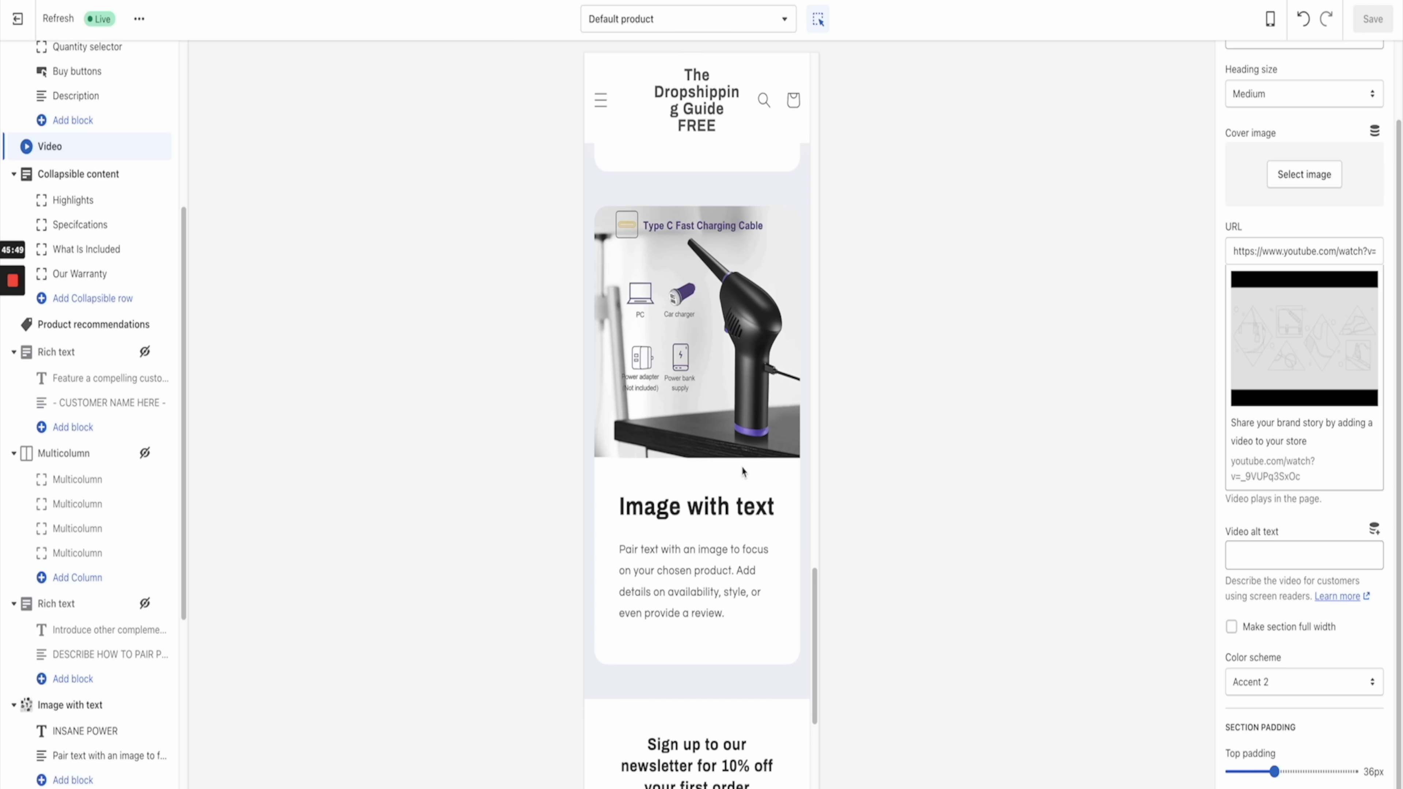
{"action": "scroll", "coordinate": [742, 471], "scroll_direction": "up", "scroll_amount": 15}
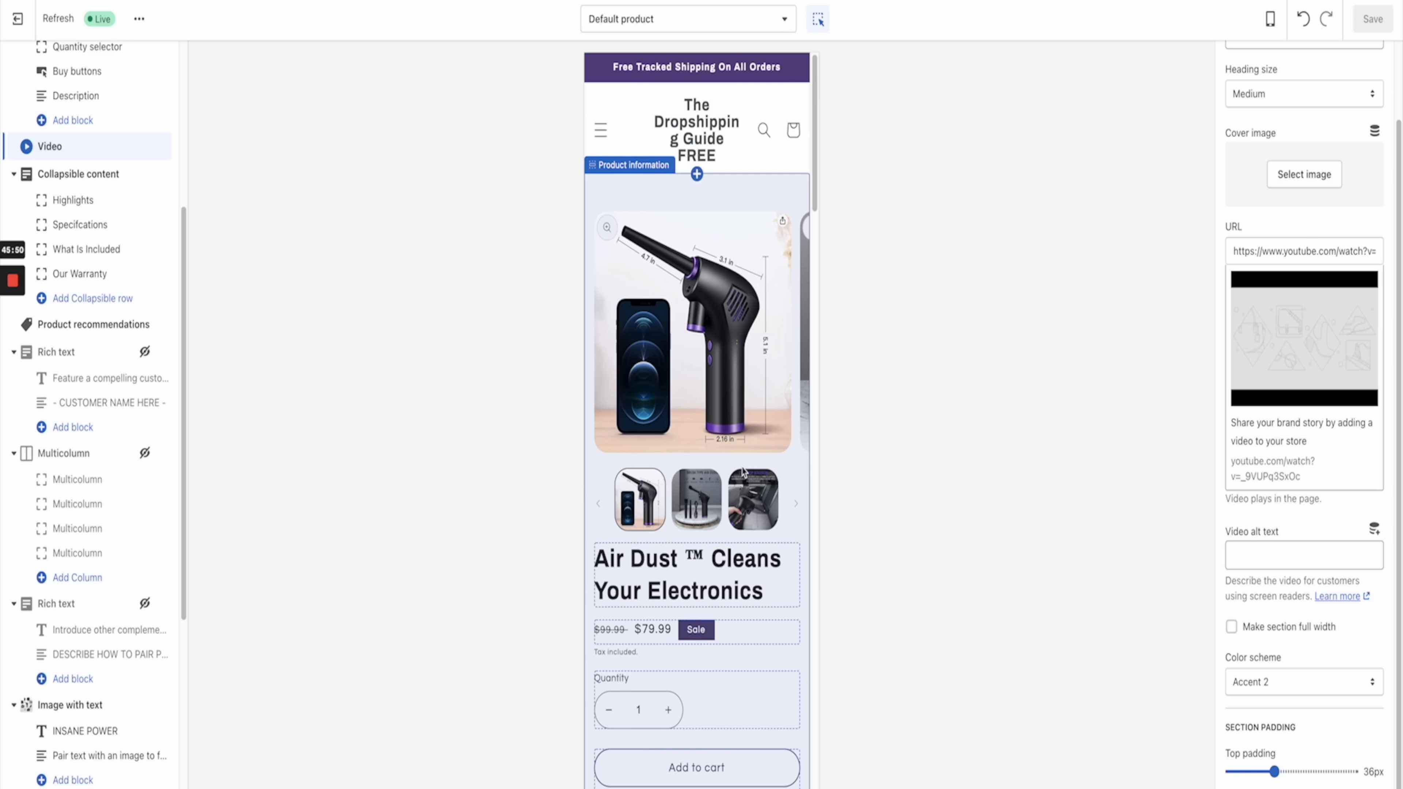
{"action": "left_click", "coordinate": [1265, 18]}
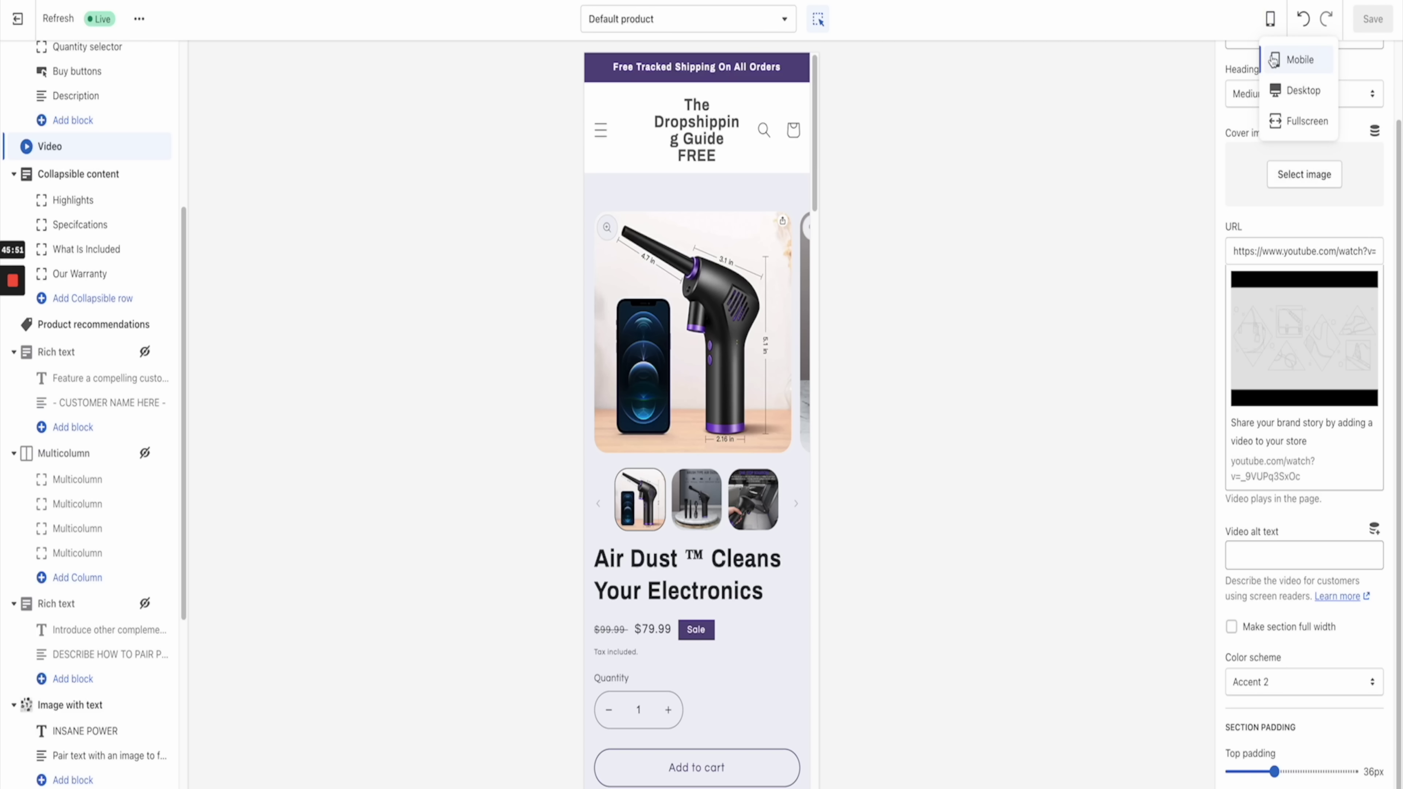
{"action": "left_click", "coordinate": [1293, 88]}
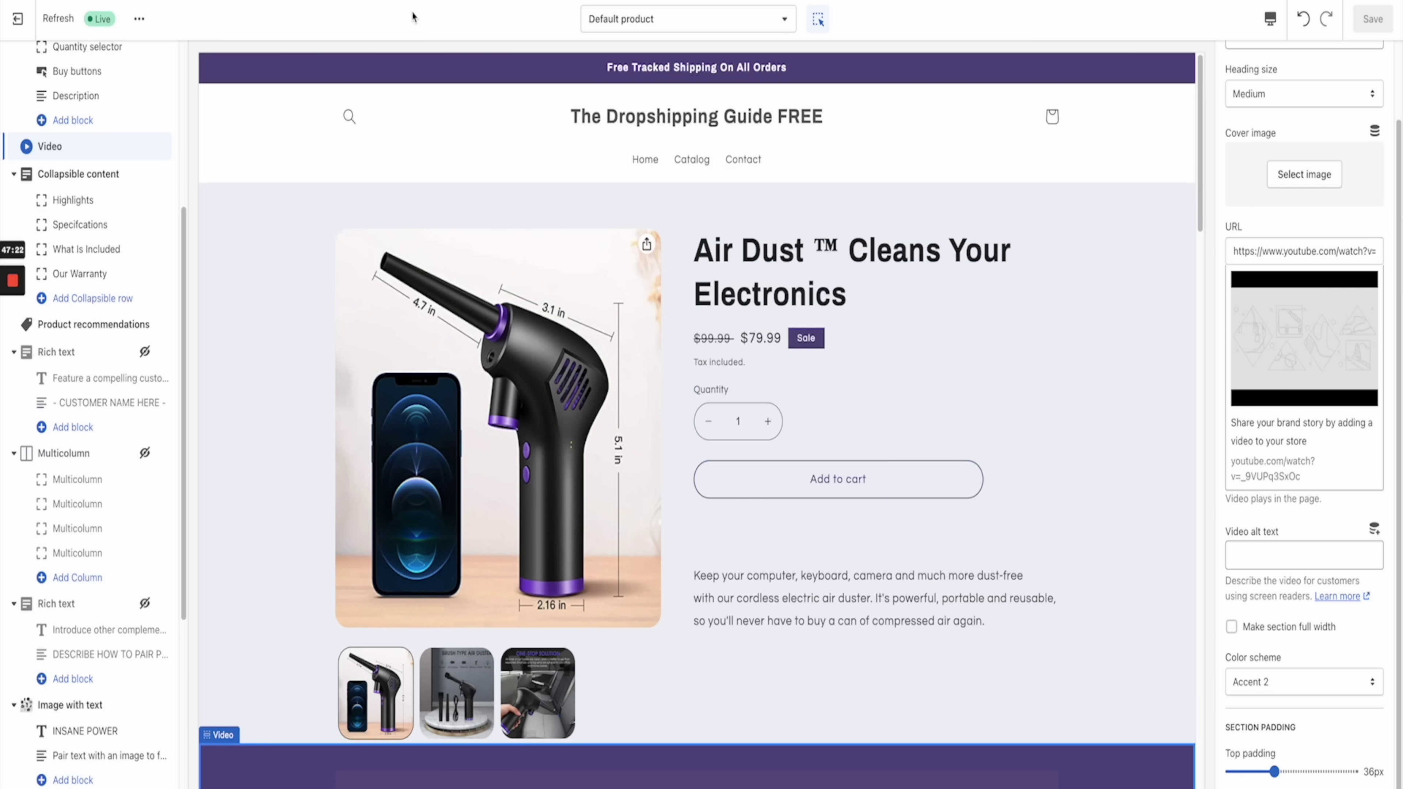
Step: Switch to Canva, browse the modern logo templates, and open the "Black Red Letter LN Elegant Luxury Logo" template for editing
{"action": "key", "text": "ctrl+Tab"}
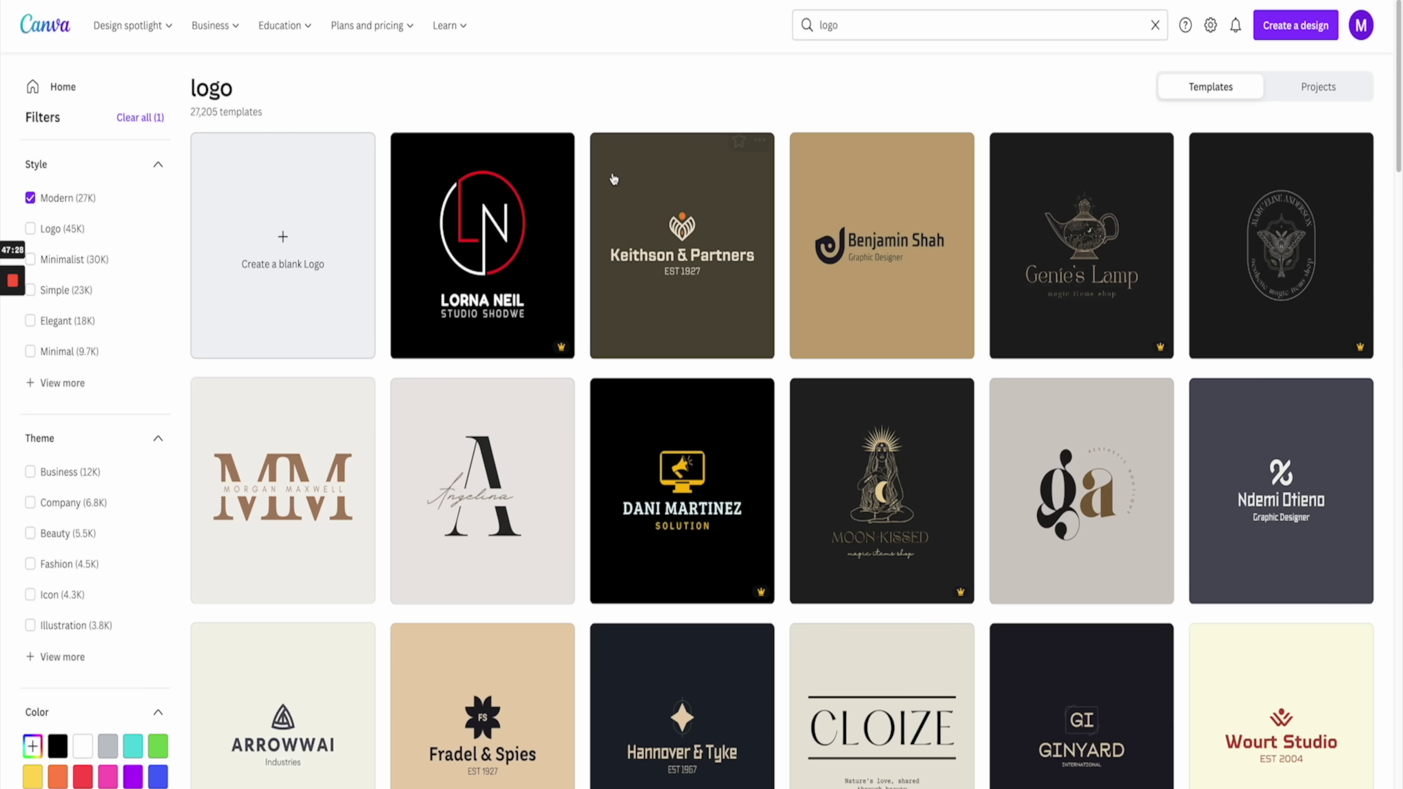
{"action": "scroll", "coordinate": [900, 547], "scroll_direction": "down", "scroll_amount": 8}
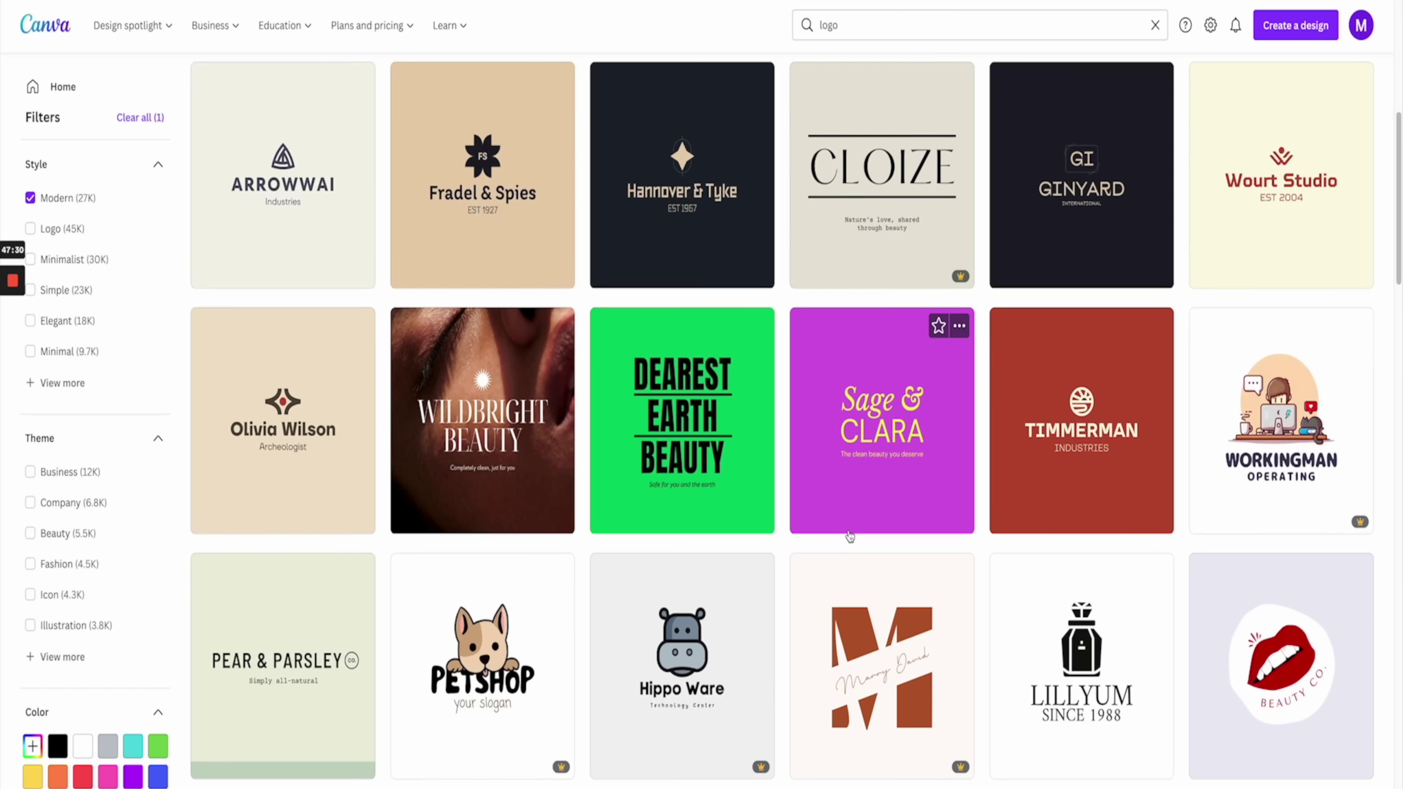
{"action": "scroll", "coordinate": [829, 536], "scroll_direction": "down", "scroll_amount": 8}
{"action": "scroll", "coordinate": [795, 536], "scroll_direction": "up", "scroll_amount": 16}
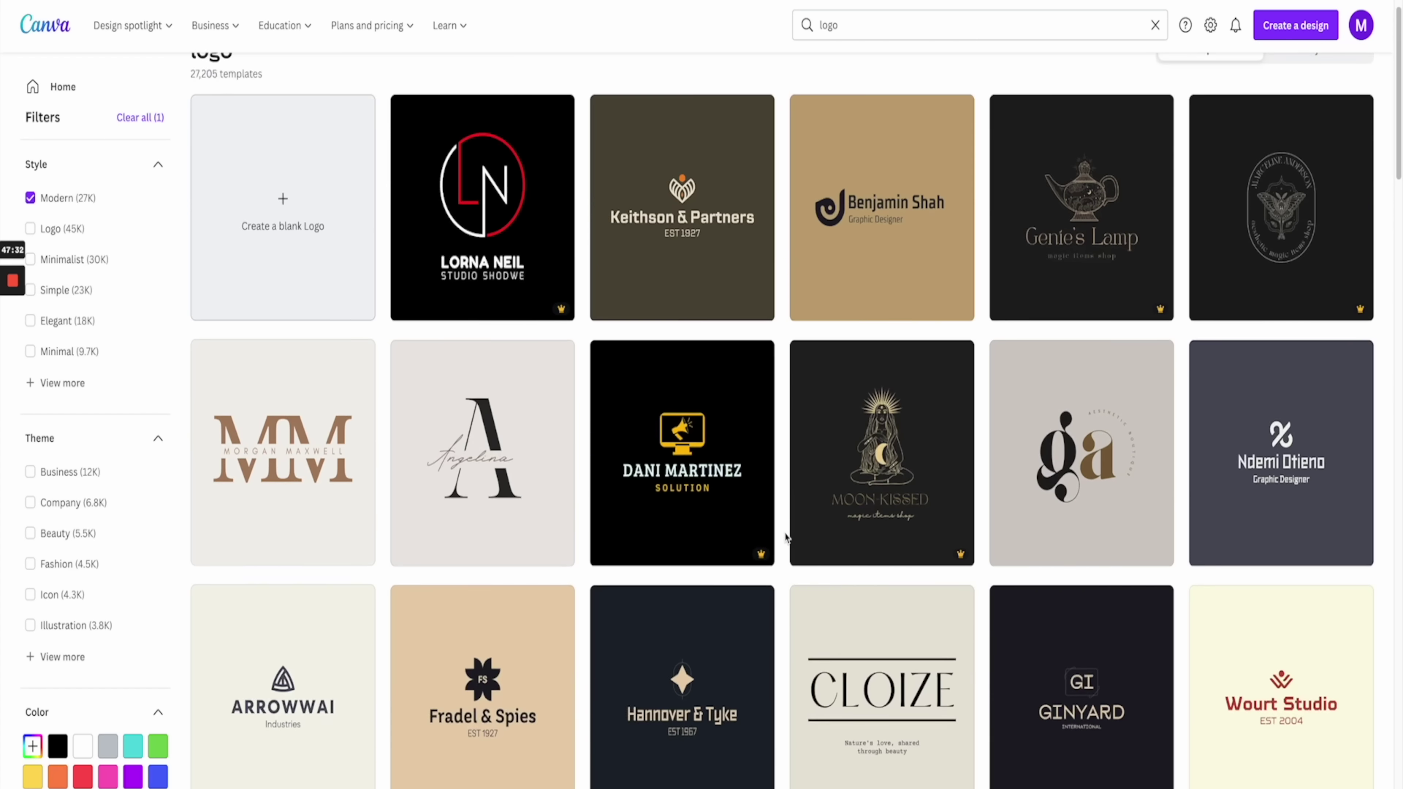
{"action": "scroll", "coordinate": [787, 536], "scroll_direction": "up", "scroll_amount": 1}
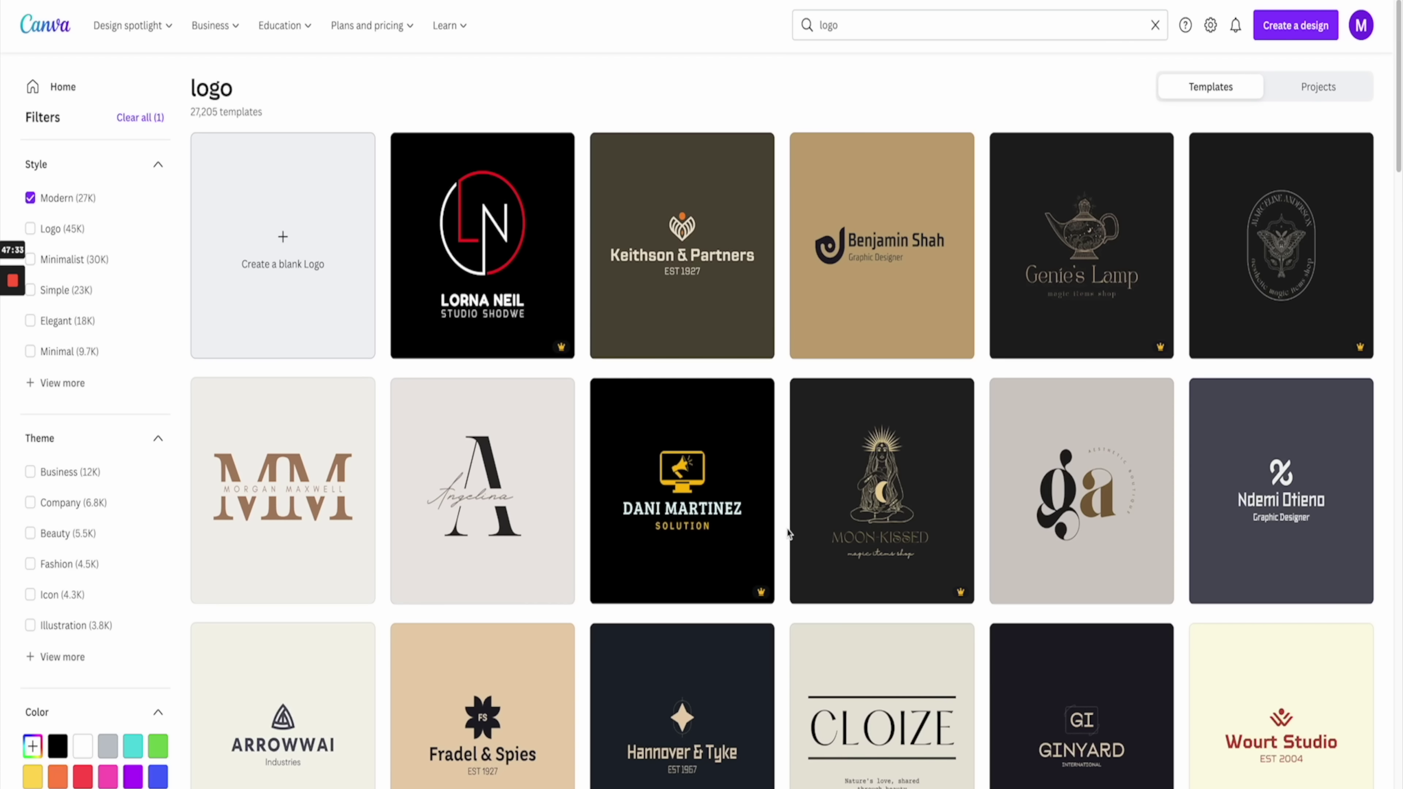
{"action": "left_click", "coordinate": [484, 244]}
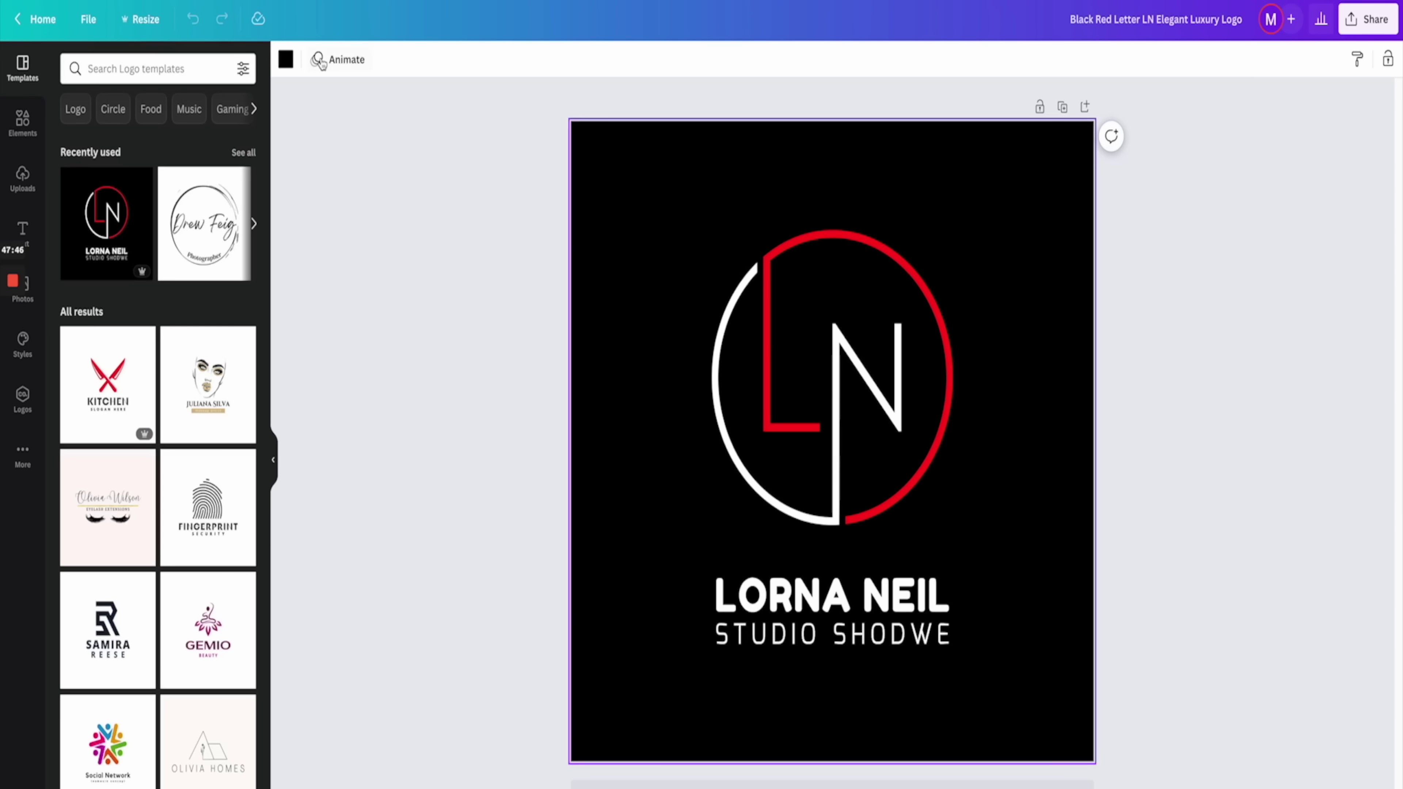
Step: Change the logo template's background color to white
{"action": "left_click", "coordinate": [285, 61]}
{"action": "left_click", "coordinate": [174, 138]}
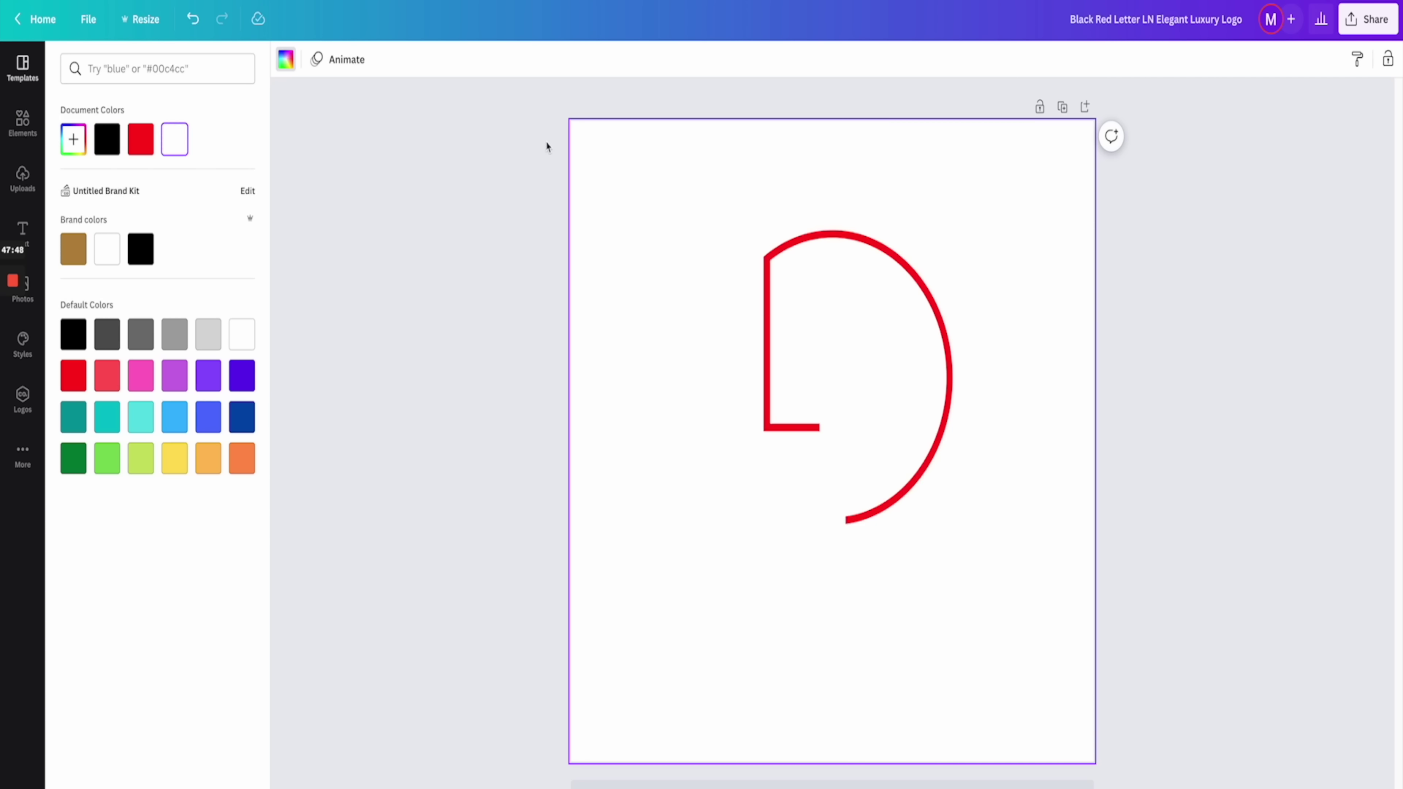
{"action": "left_click", "coordinate": [767, 552]}
Step: Recolor the "STUDIO SHODWE" tagline and the bold name line above it black
{"action": "left_click", "coordinate": [833, 641]}
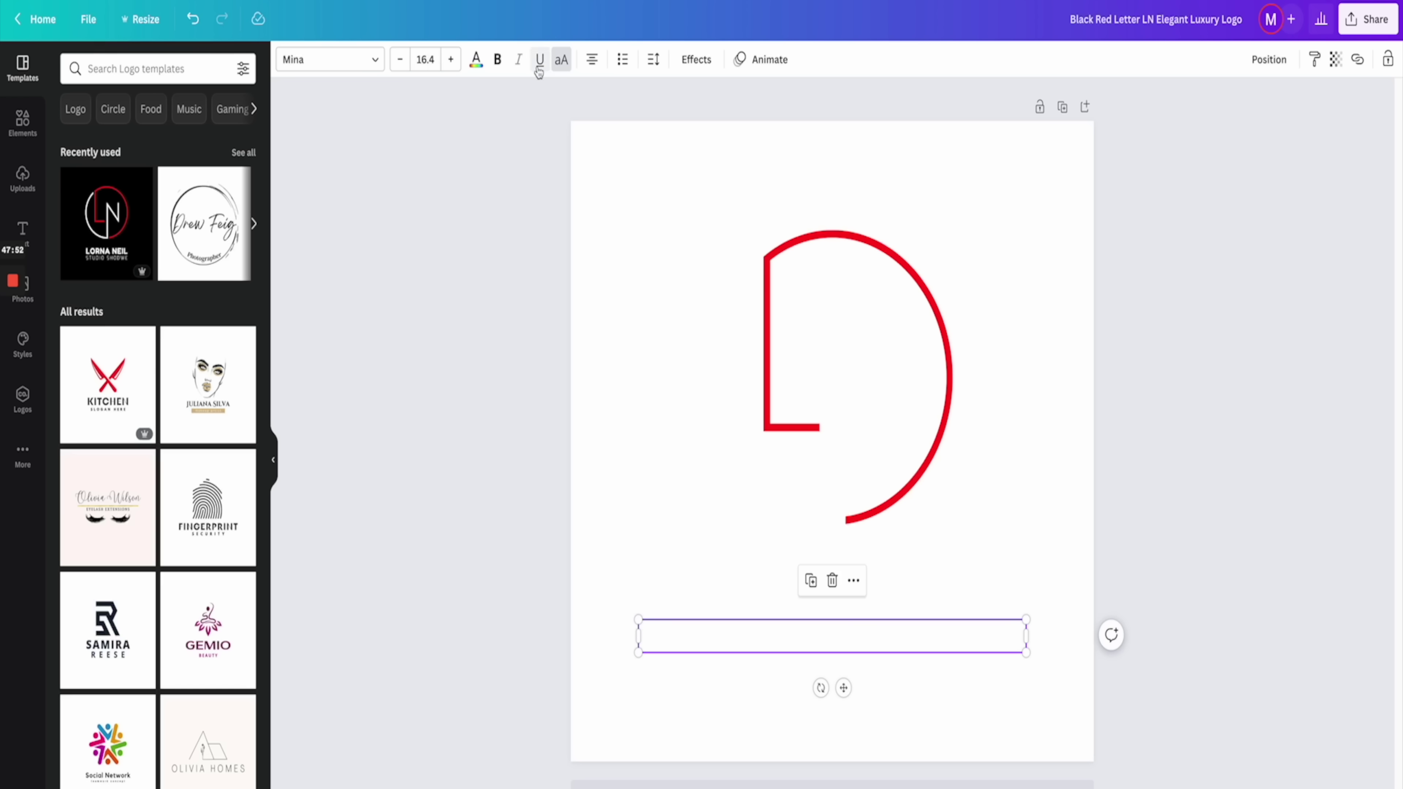
{"action": "left_click", "coordinate": [476, 59]}
{"action": "left_click", "coordinate": [156, 254]}
{"action": "left_click", "coordinate": [914, 589]}
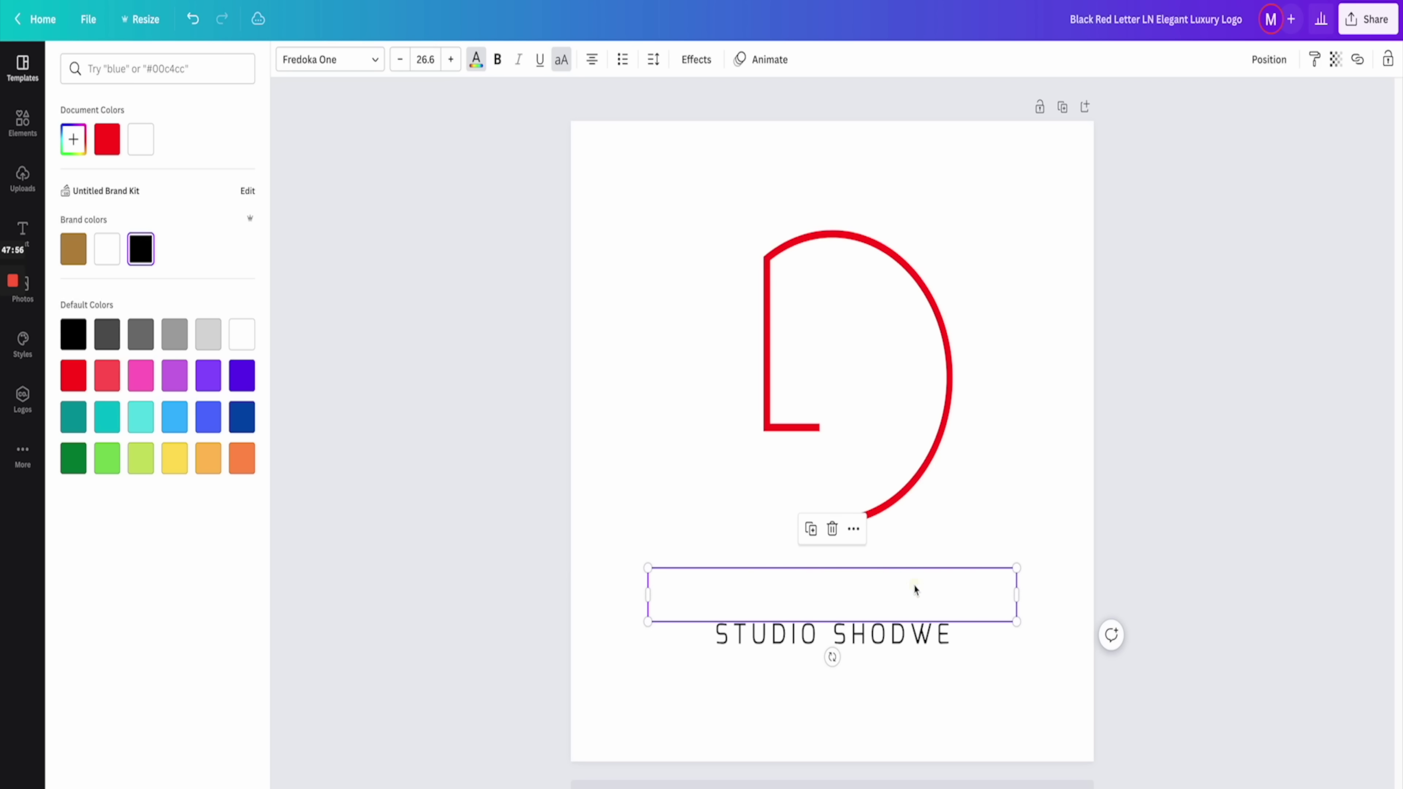
{"action": "left_click", "coordinate": [131, 257]}
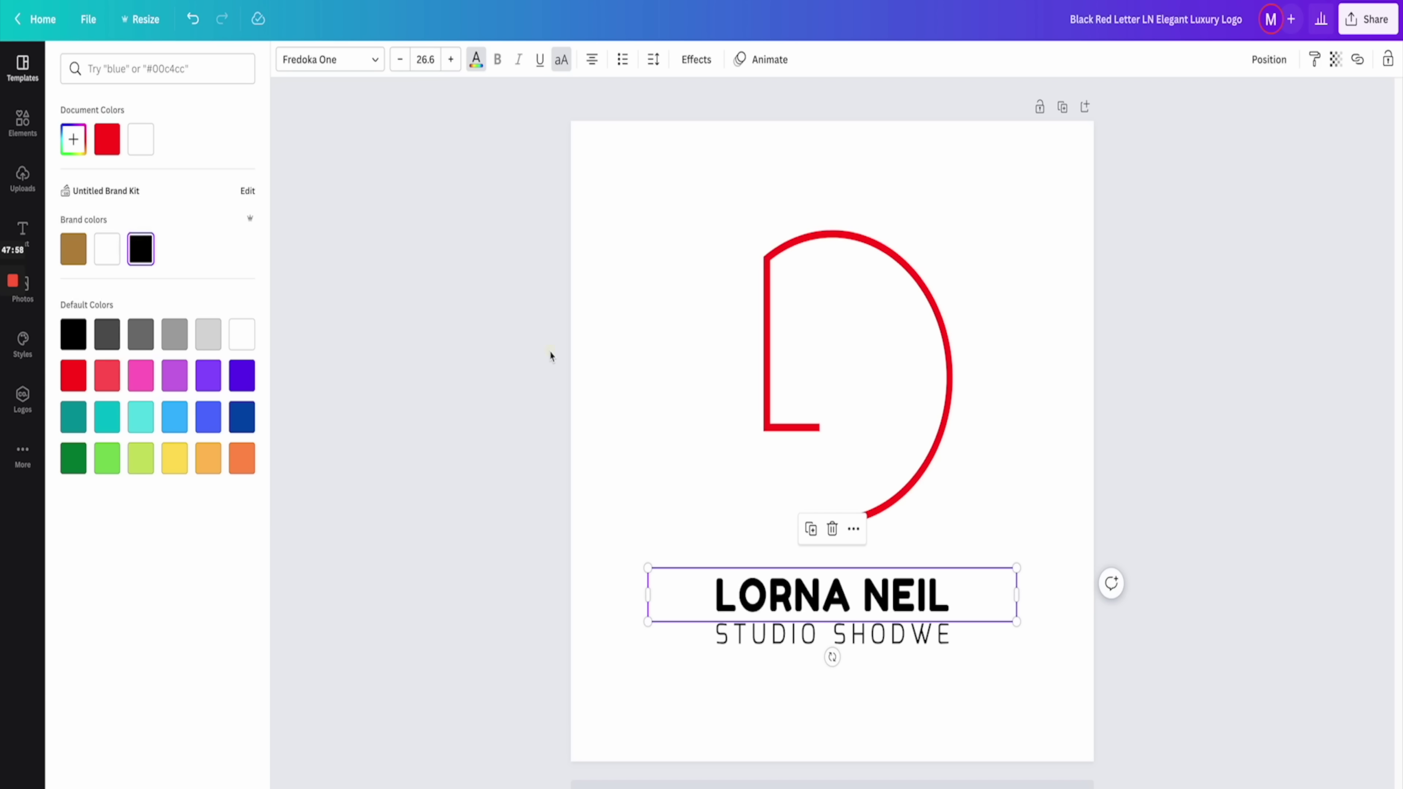
Step: Delete the red emblem and move both text lines up to the middle of the page
{"action": "left_click", "coordinate": [933, 250]}
{"action": "key", "text": "Delete"}
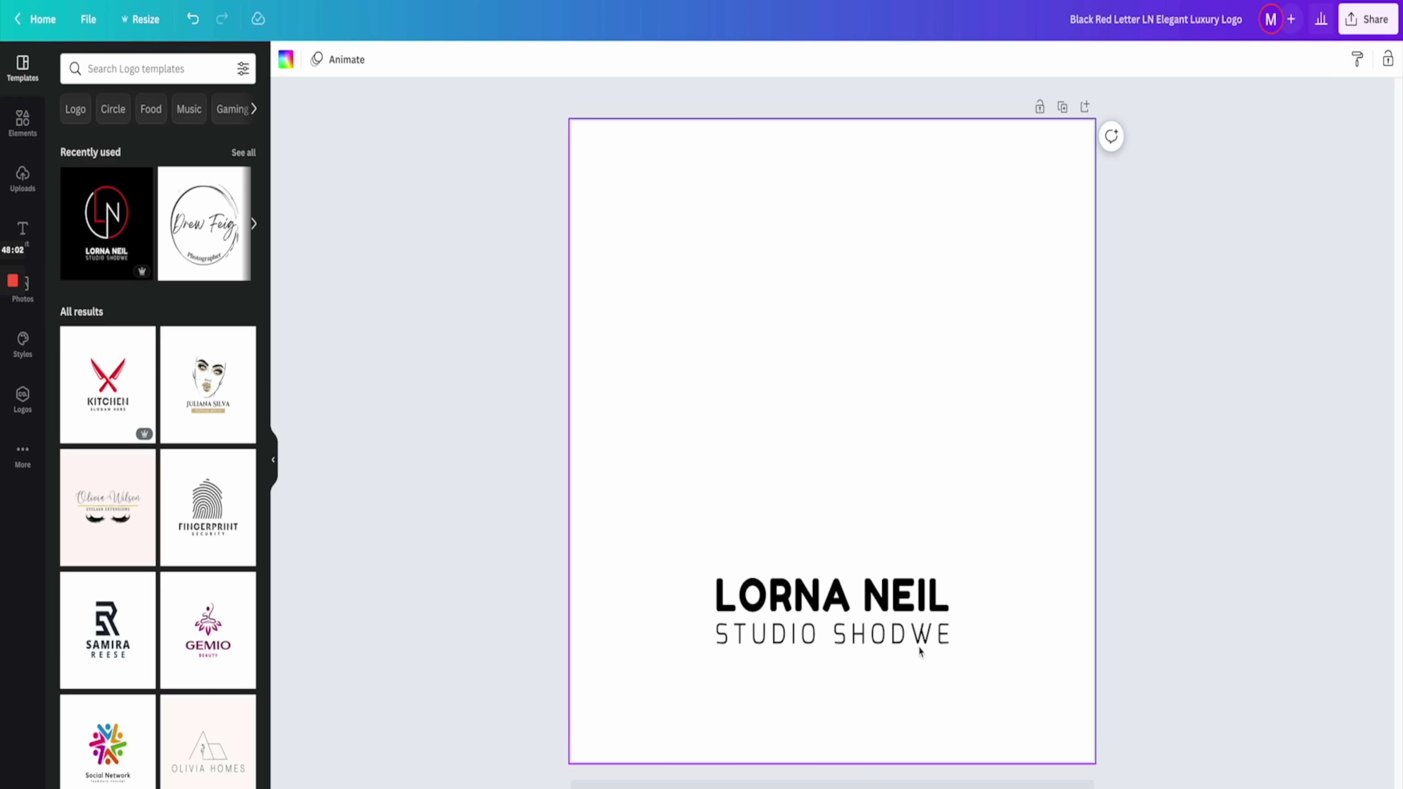
{"action": "left_click_drag", "start_coordinate": [698, 507], "coordinate": [927, 733]}
{"action": "left_click_drag", "start_coordinate": [878, 652], "coordinate": [877, 504]}
{"action": "left_click", "coordinate": [940, 335]}
Step: Replace the bold name line with "AIR DUST", leaving a wide gap of extra spaces between the two words
{"action": "left_click", "coordinate": [868, 440]}
{"action": "left_click", "coordinate": [947, 439]}
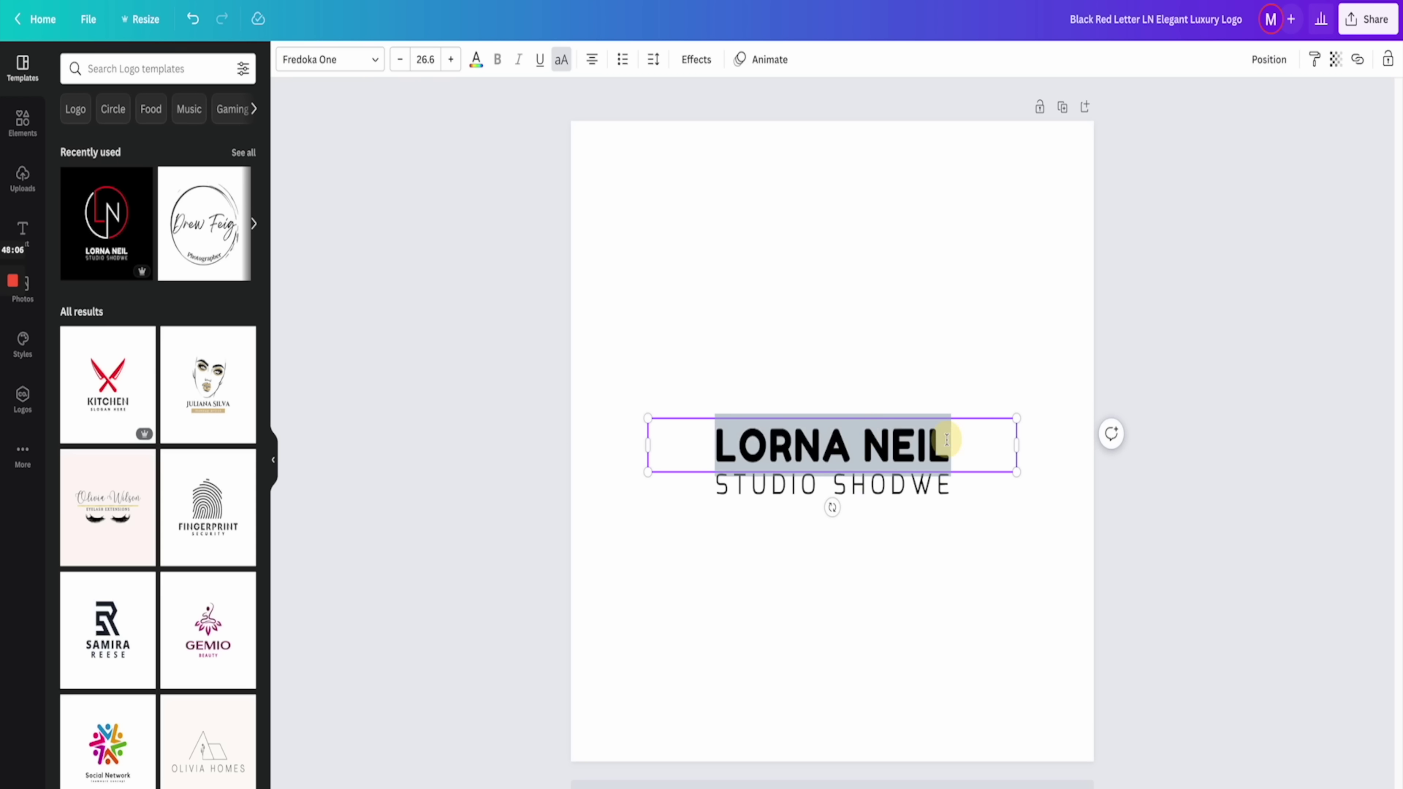
{"action": "left_click", "coordinate": [1005, 461]}
{"action": "key", "text": "BackSpace"}
{"action": "key", "text": "BackSpace"}
{"action": "key", "text": "BackSpace"}
{"action": "key", "text": "BackSpace"}
{"action": "key", "text": "BackSpace"}
{"action": "key", "text": "BackSpace"}
{"action": "key", "text": "BackSpace"}
{"action": "key", "text": "BackSpace"}
{"action": "key", "text": "BackSpace"}
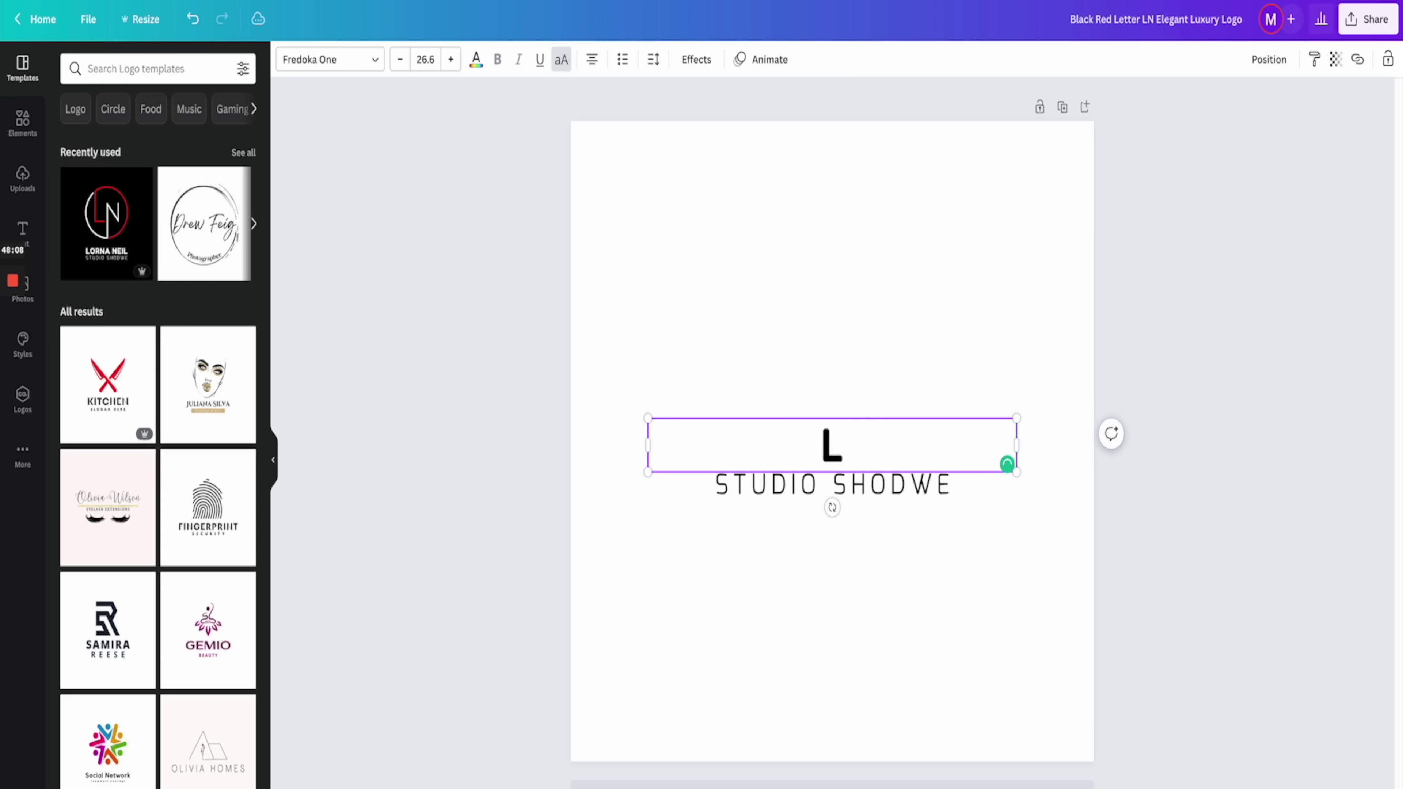
{"action": "type", "text": "AIR"}
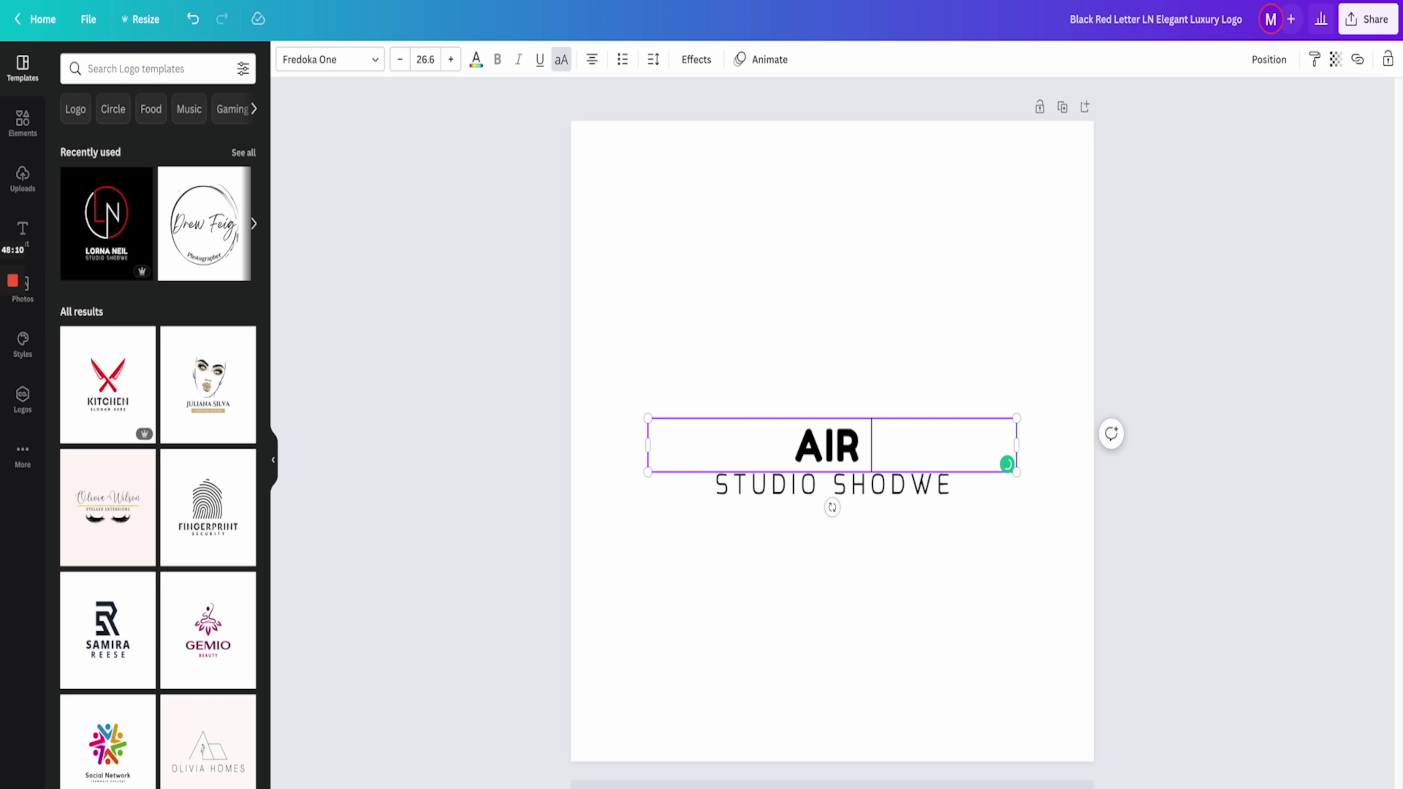
{"action": "type", "text": "DUST"}
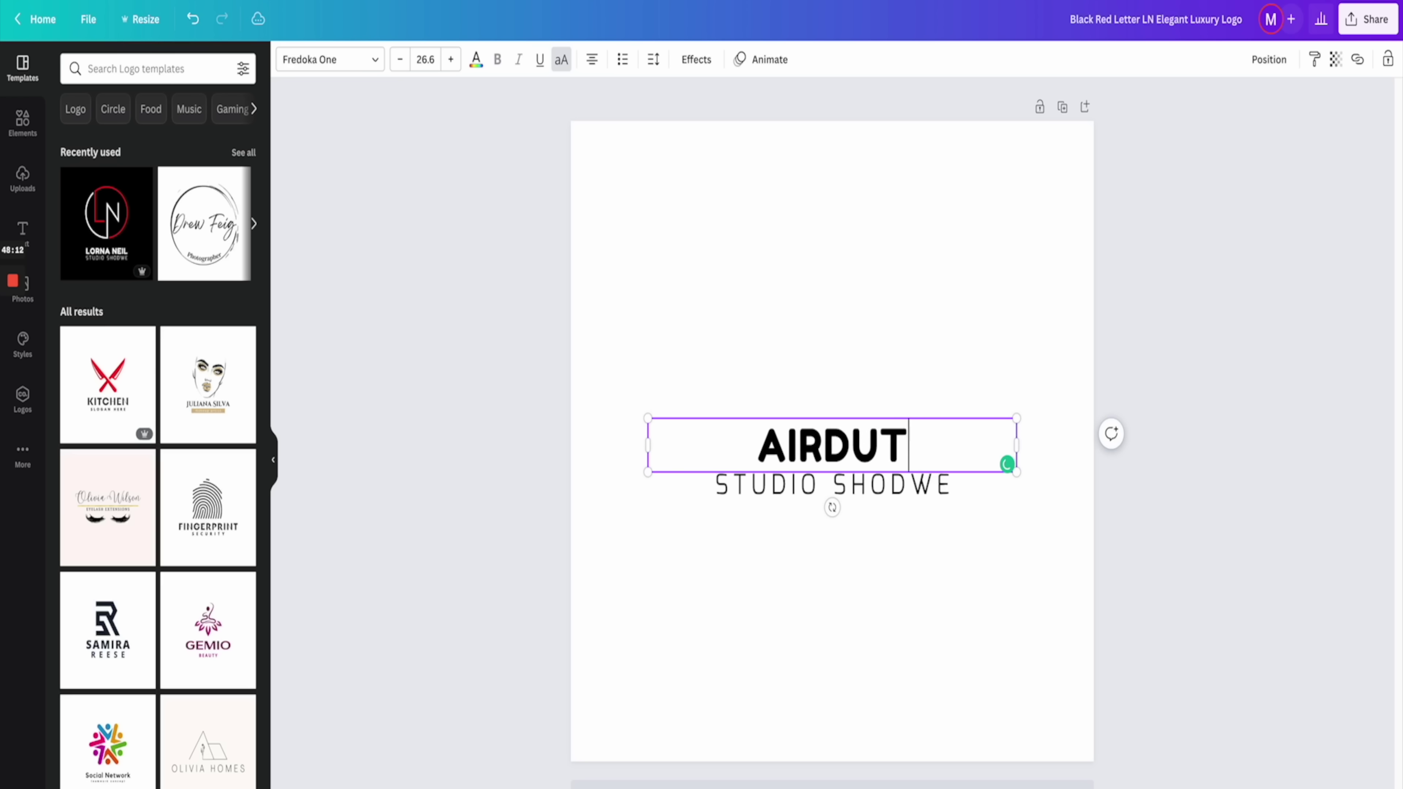
{"action": "key", "text": "BackSpace"}
{"action": "type", "text": "STY"}
{"action": "key", "text": "BackSpace"}
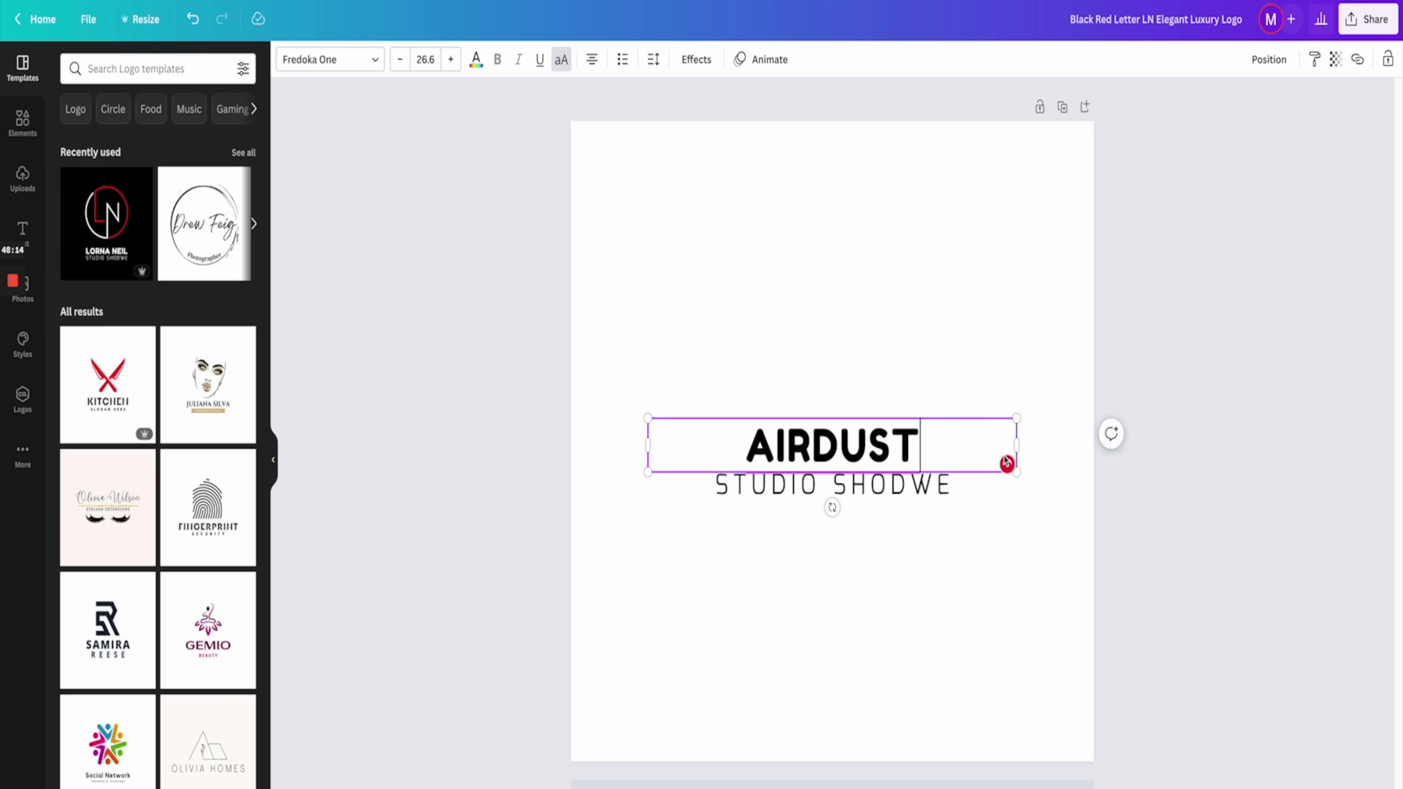
{"action": "left_click", "coordinate": [820, 447]}
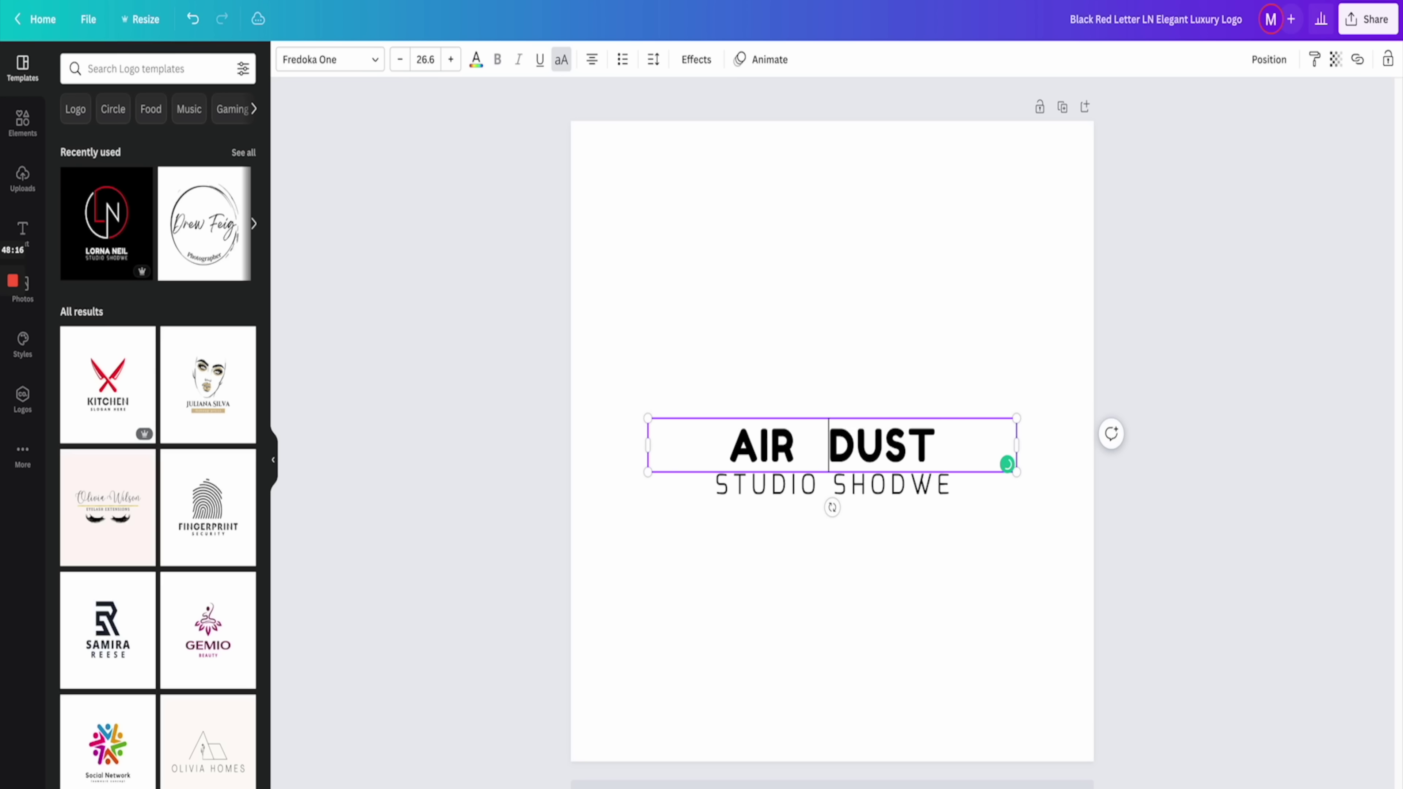
{"action": "left_click", "coordinate": [874, 334]}
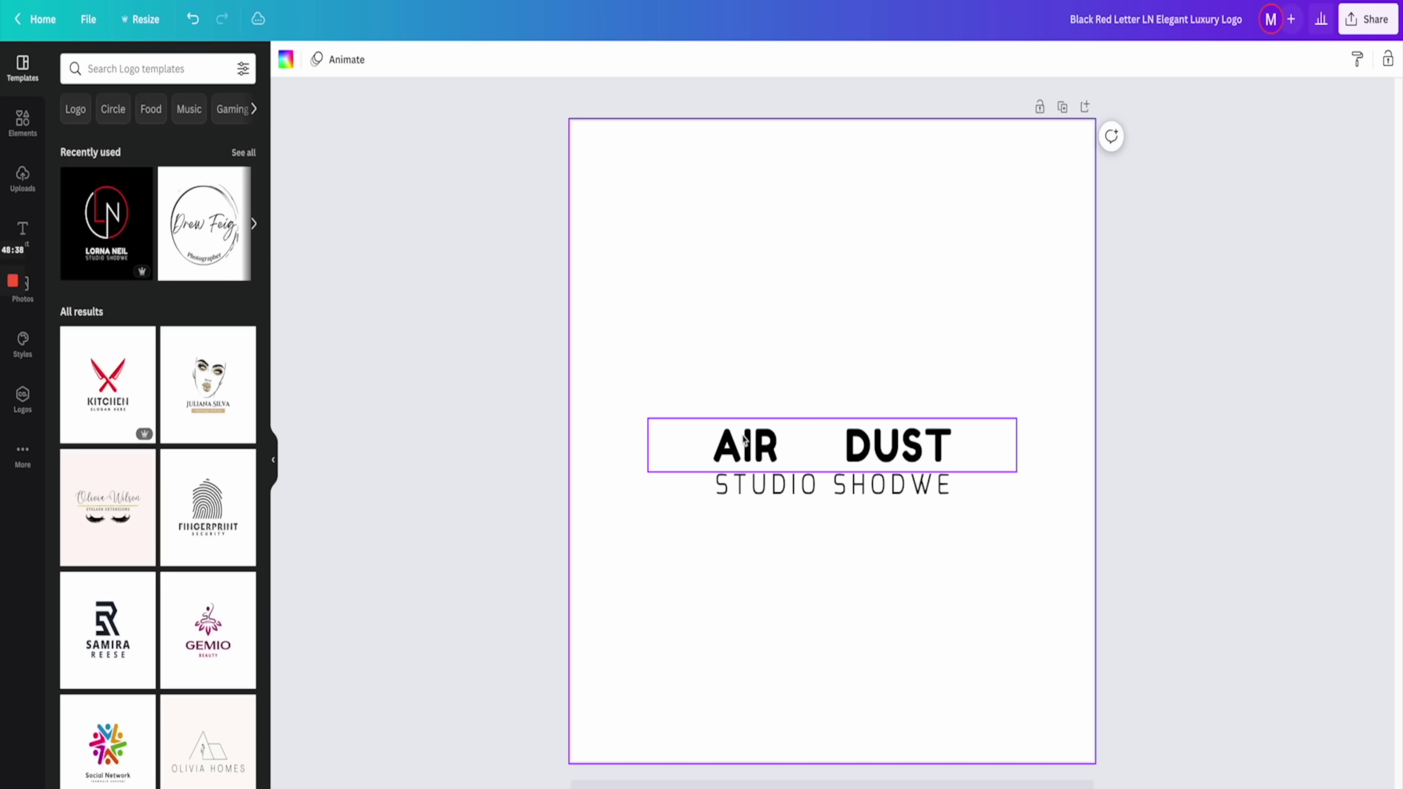
Step: Replace the "STUDIO SHODWE" tagline with "MAKE CLEANING EASY"
{"action": "double_click", "coordinate": [814, 486]}
{"action": "left_click", "coordinate": [973, 479]}
{"action": "key", "text": "BackSpace"}
{"action": "key", "text": "BackSpace"}
{"action": "key", "text": "BackSpace"}
{"action": "key", "text": "BackSpace"}
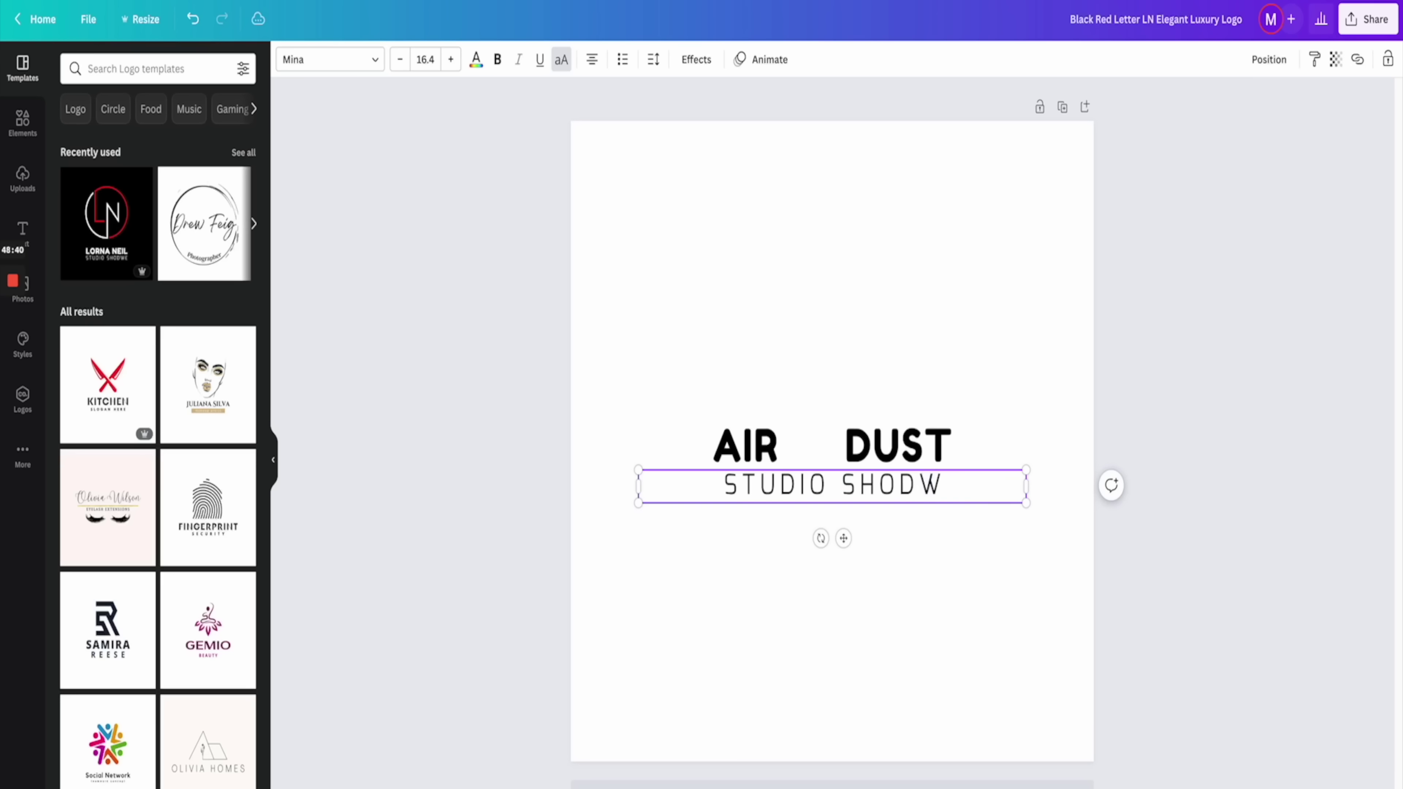
{"action": "key", "text": "BackSpace"}
{"action": "key", "text": "BackSpace"}
{"action": "key", "text": "BackSpace"}
{"action": "key", "text": "BackSpace"}
{"action": "key", "text": "BackSpace"}
{"action": "key", "text": "BackSpace"}
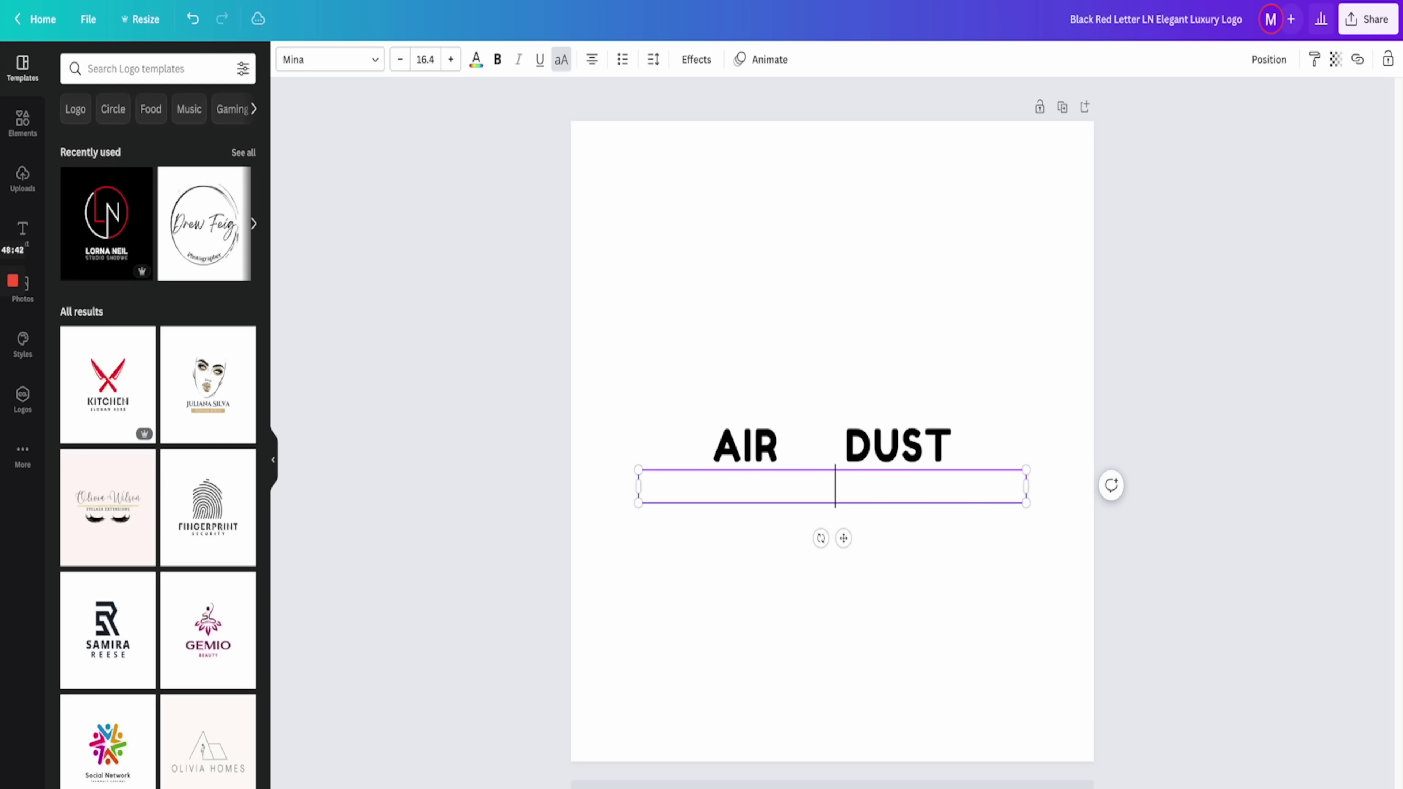
{"action": "type", "text": "MAKER"}
{"action": "key", "text": "BackSpace"}
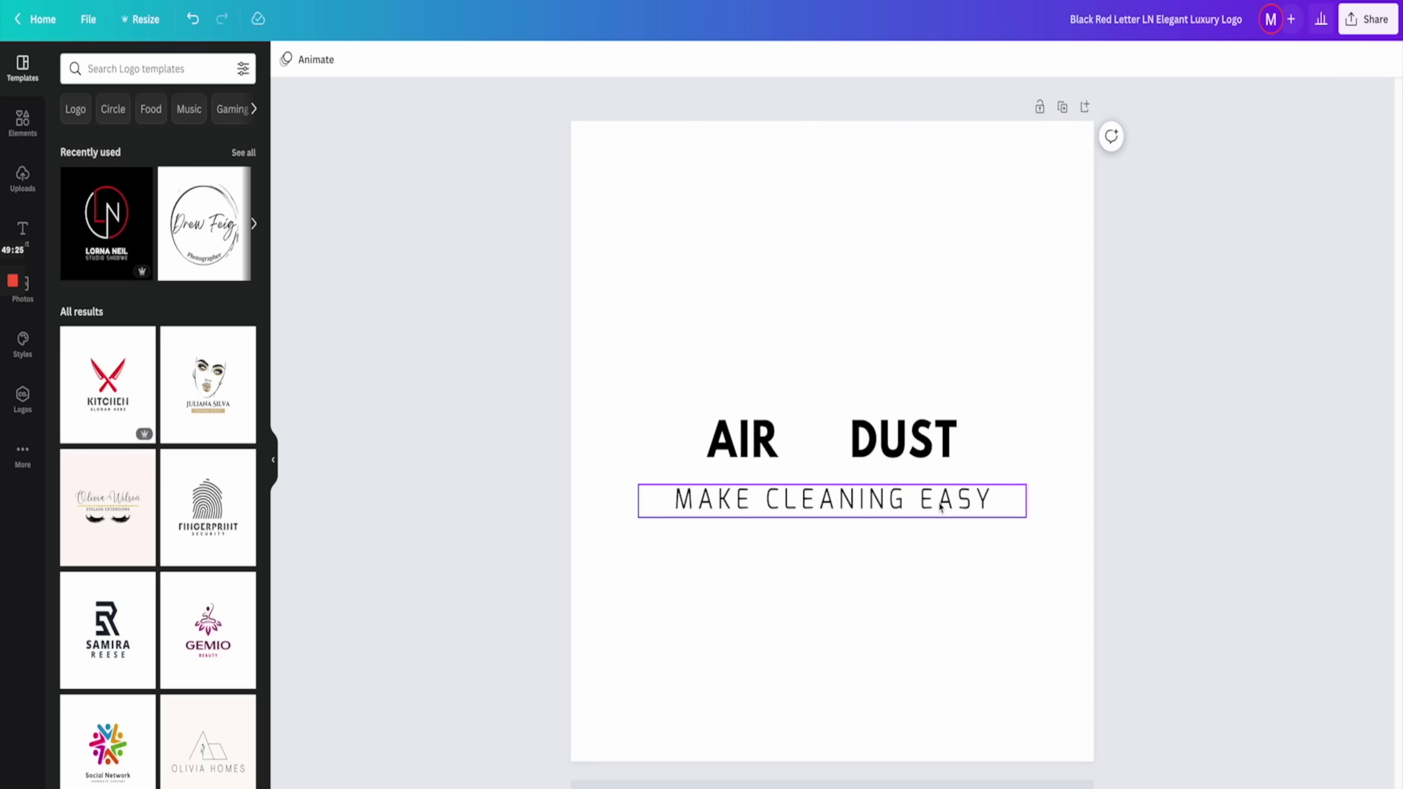
Step: Reduce the "MAKE CLEANING EASY" tagline to font size 9.4
{"action": "left_click", "coordinate": [930, 510]}
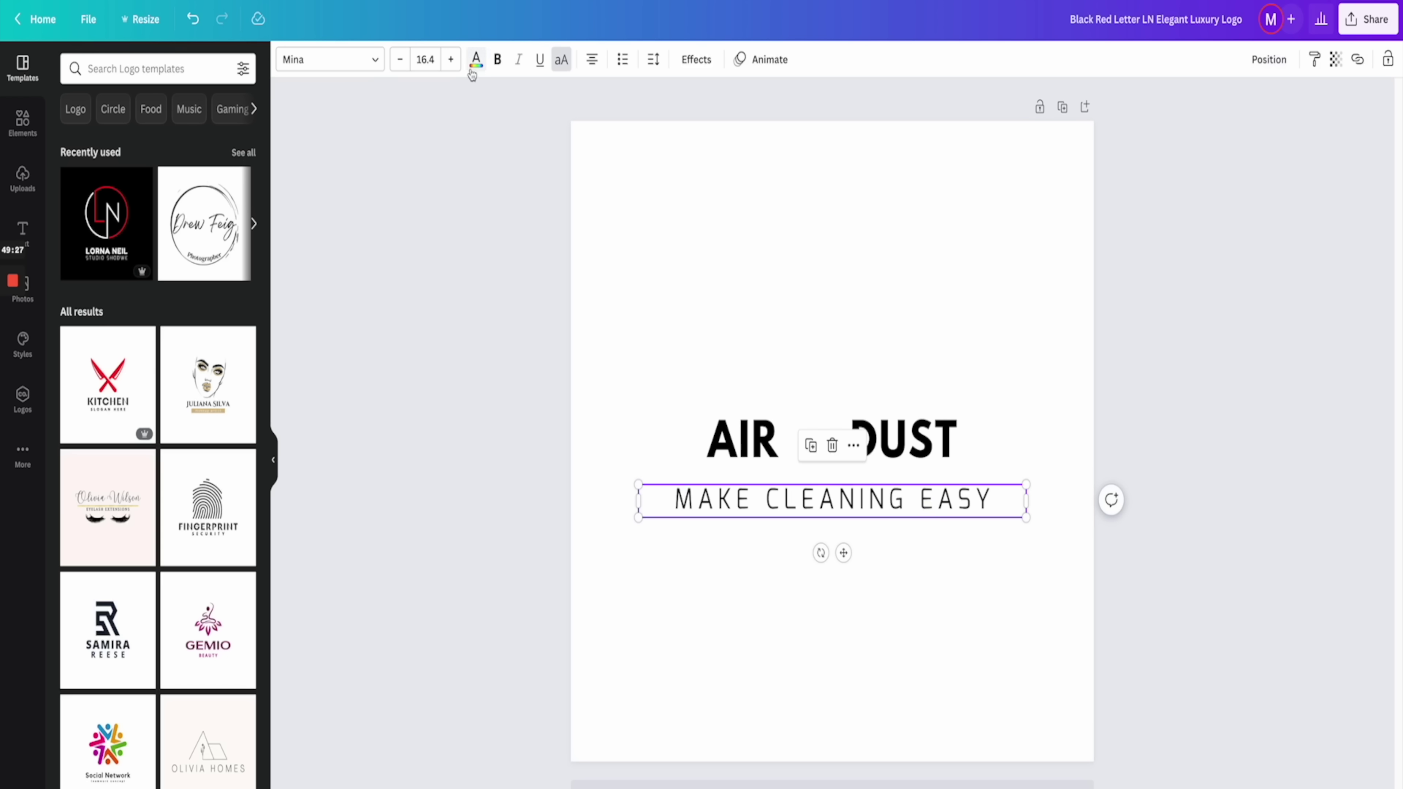
{"action": "left_click", "coordinate": [398, 60]}
{"action": "left_click", "coordinate": [398, 60]}
{"action": "left_click", "coordinate": [398, 59]}
{"action": "left_click", "coordinate": [398, 60]}
{"action": "left_click", "coordinate": [398, 60]}
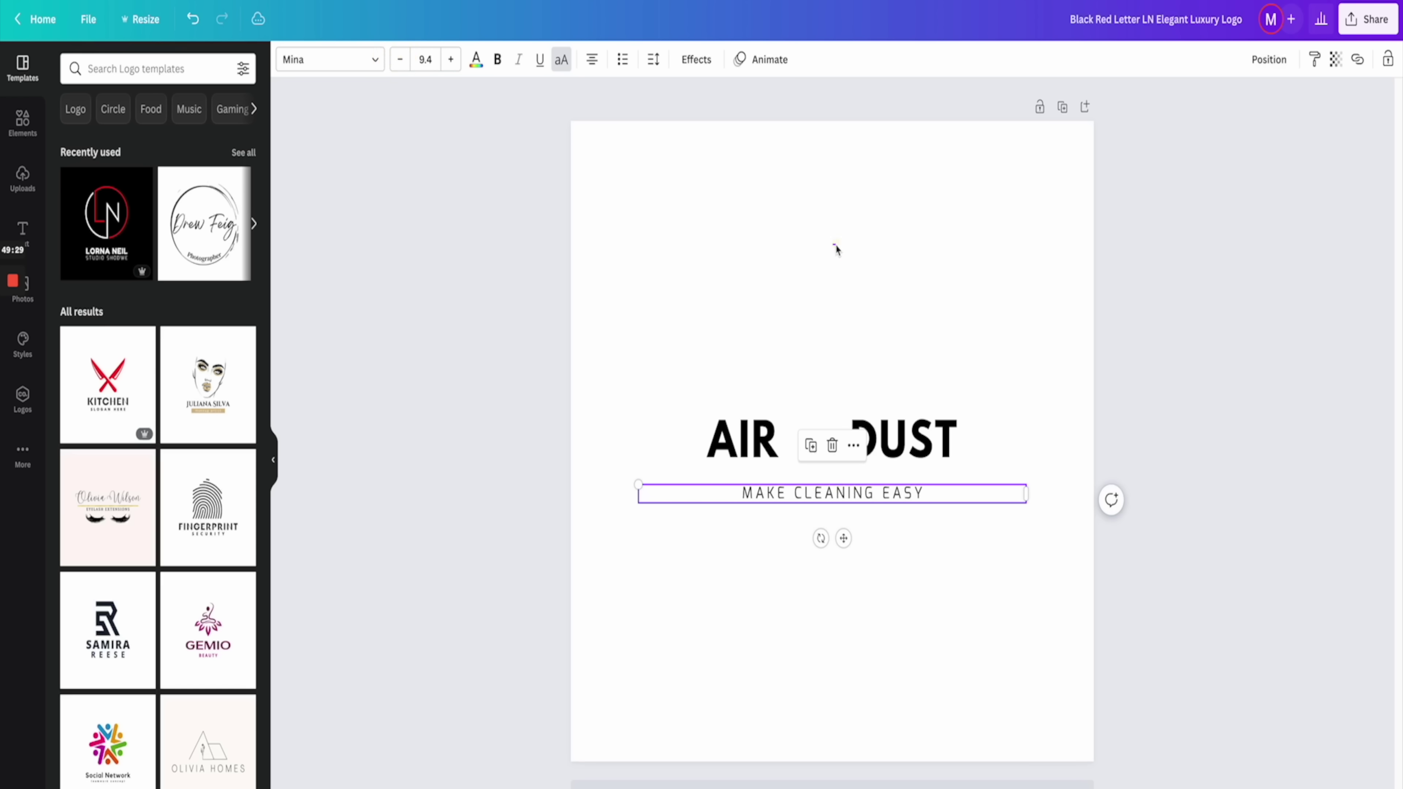
Step: Enlarge the "AIR DUST" text to font size 41.6
{"action": "left_click", "coordinate": [939, 442]}
{"action": "left_click", "coordinate": [451, 59]}
{"action": "left_click", "coordinate": [451, 59]}
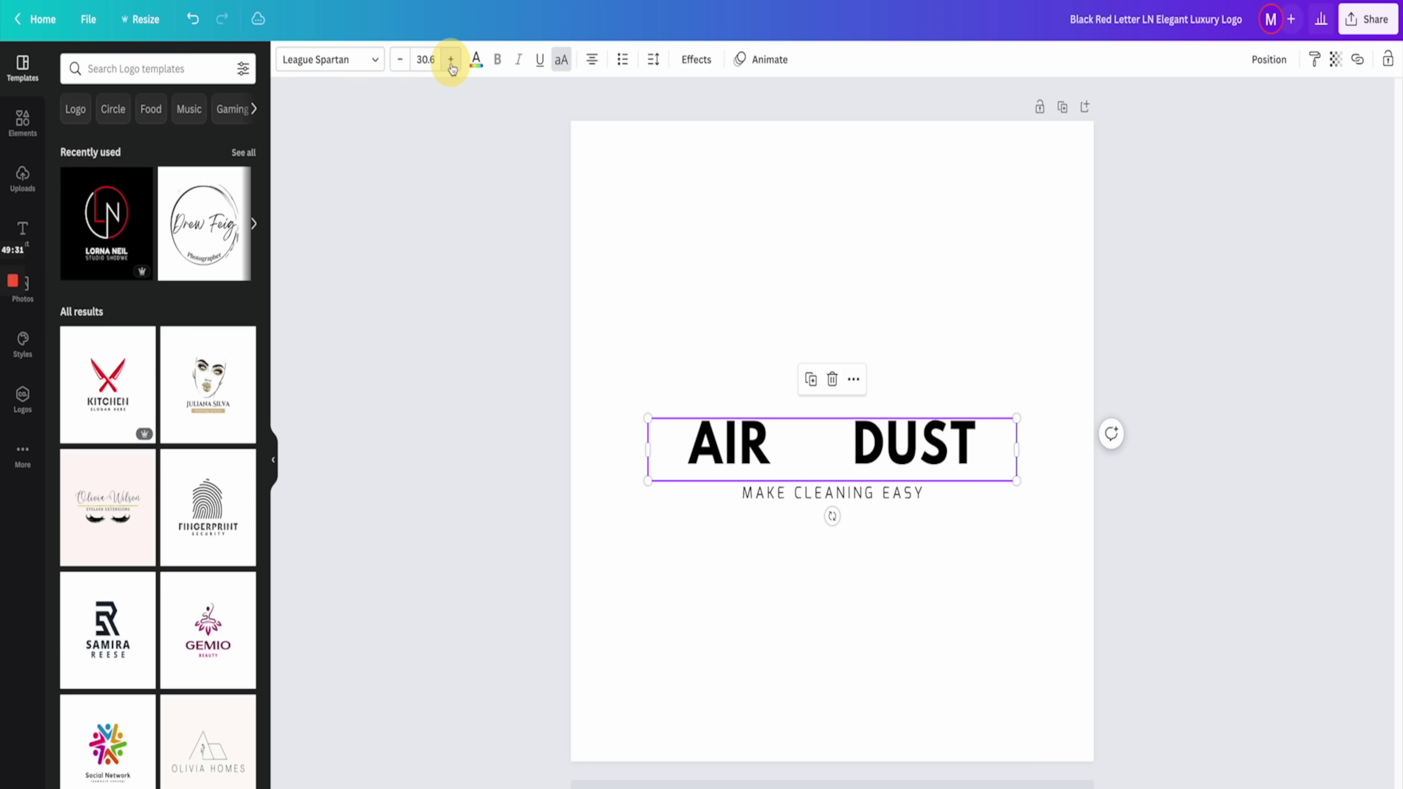
{"action": "left_click", "coordinate": [451, 60]}
{"action": "left_click", "coordinate": [451, 59]}
{"action": "left_click", "coordinate": [451, 59]}
{"action": "left_click", "coordinate": [452, 60]}
{"action": "left_click", "coordinate": [451, 59]}
{"action": "left_click", "coordinate": [451, 60]}
{"action": "left_click", "coordinate": [451, 59]}
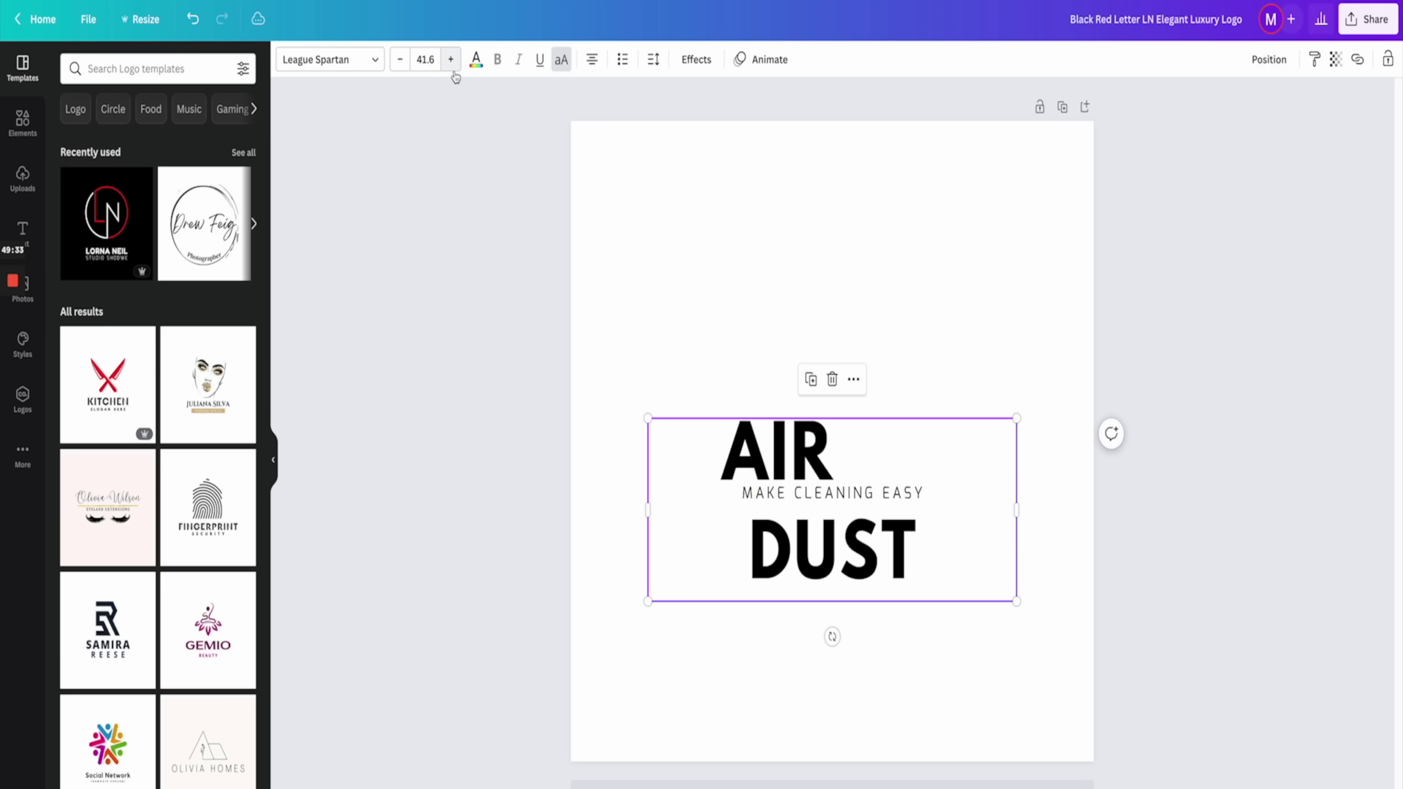
Step: Widen the "AIR DUST" text box so both words fit on one line, and move it up, centered above the tagline
{"action": "left_click_drag", "start_coordinate": [648, 507], "coordinate": [604, 502]}
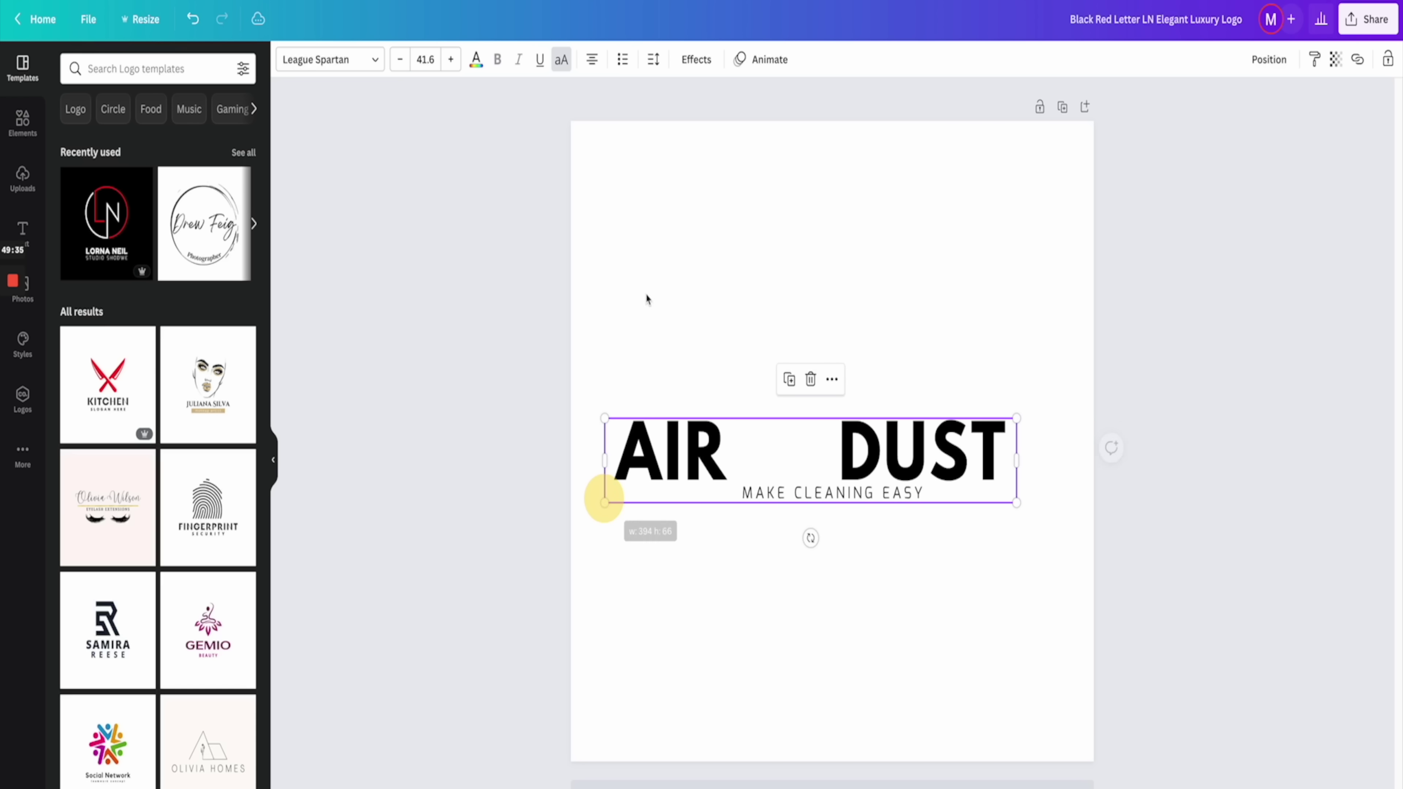
{"action": "left_click_drag", "start_coordinate": [786, 439], "coordinate": [813, 404]}
{"action": "left_click", "coordinate": [801, 551]}
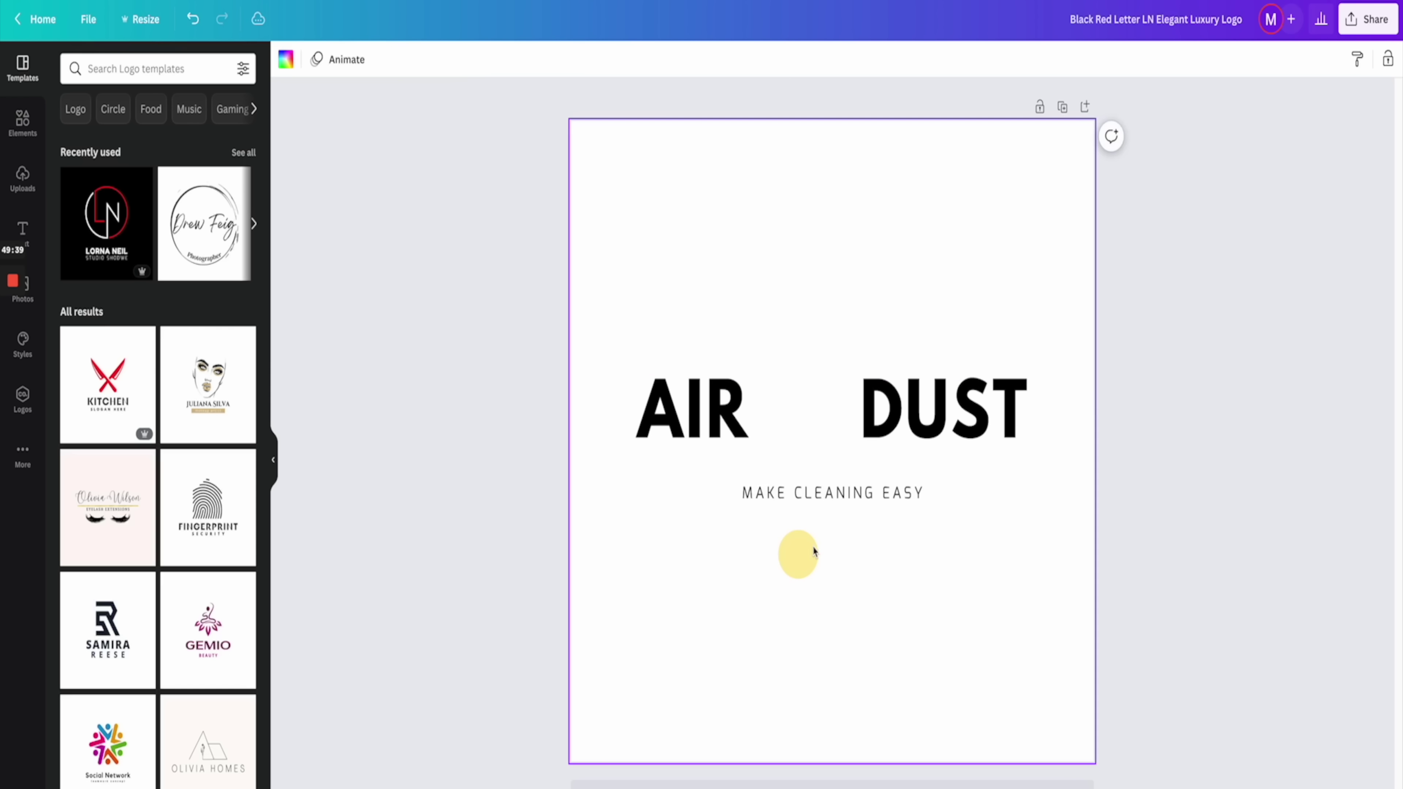
Step: Set the tagline's font size to 15.4 and move it up, centered directly beneath "AIR DUST"
{"action": "left_click", "coordinate": [823, 494]}
{"action": "left_click", "coordinate": [450, 59]}
{"action": "left_click", "coordinate": [451, 59]}
{"action": "left_click", "coordinate": [451, 59]}
{"action": "left_click", "coordinate": [451, 59]}
{"action": "left_click", "coordinate": [451, 59]}
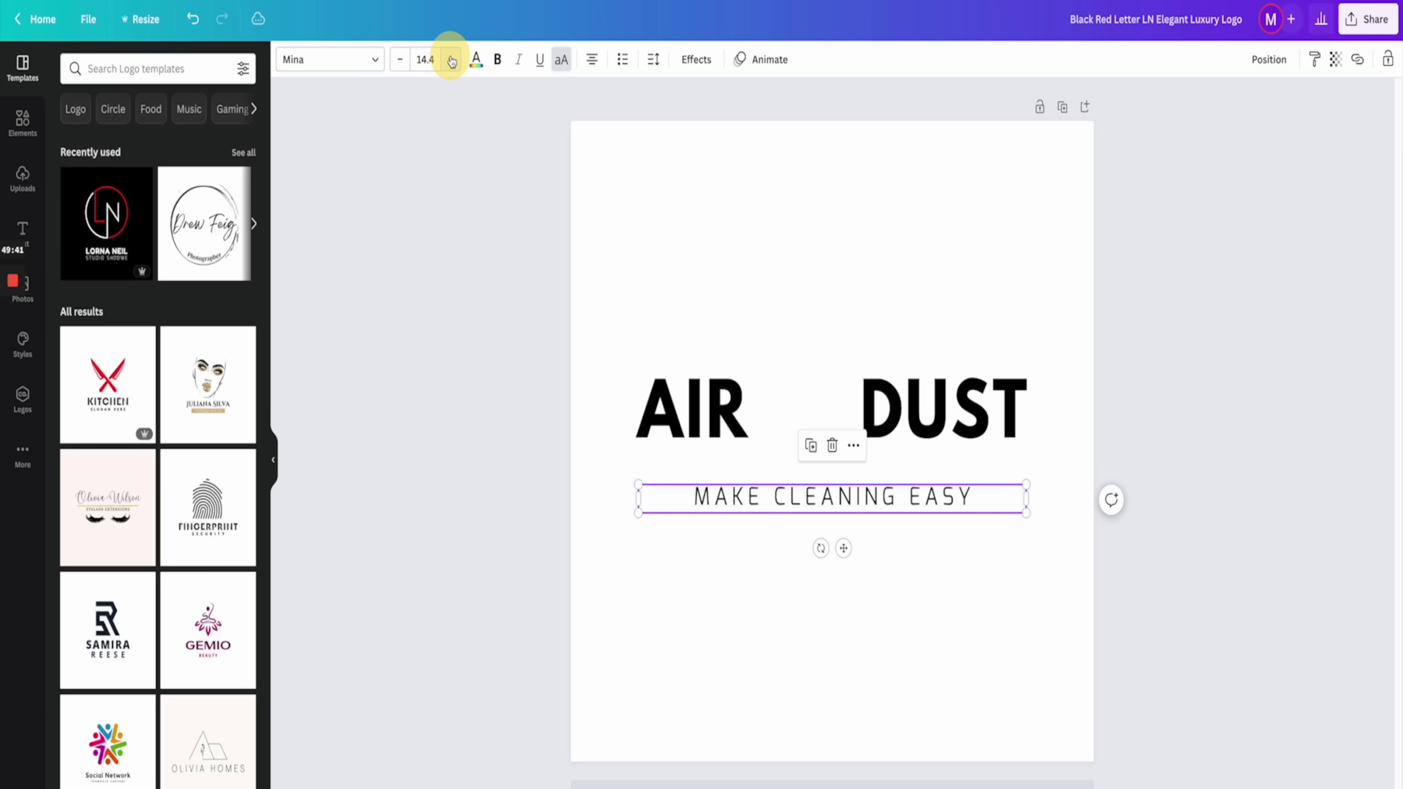
{"action": "left_click", "coordinate": [451, 59]}
{"action": "left_click", "coordinate": [575, 480]}
{"action": "left_click_drag", "start_coordinate": [805, 486], "coordinate": [808, 461]}
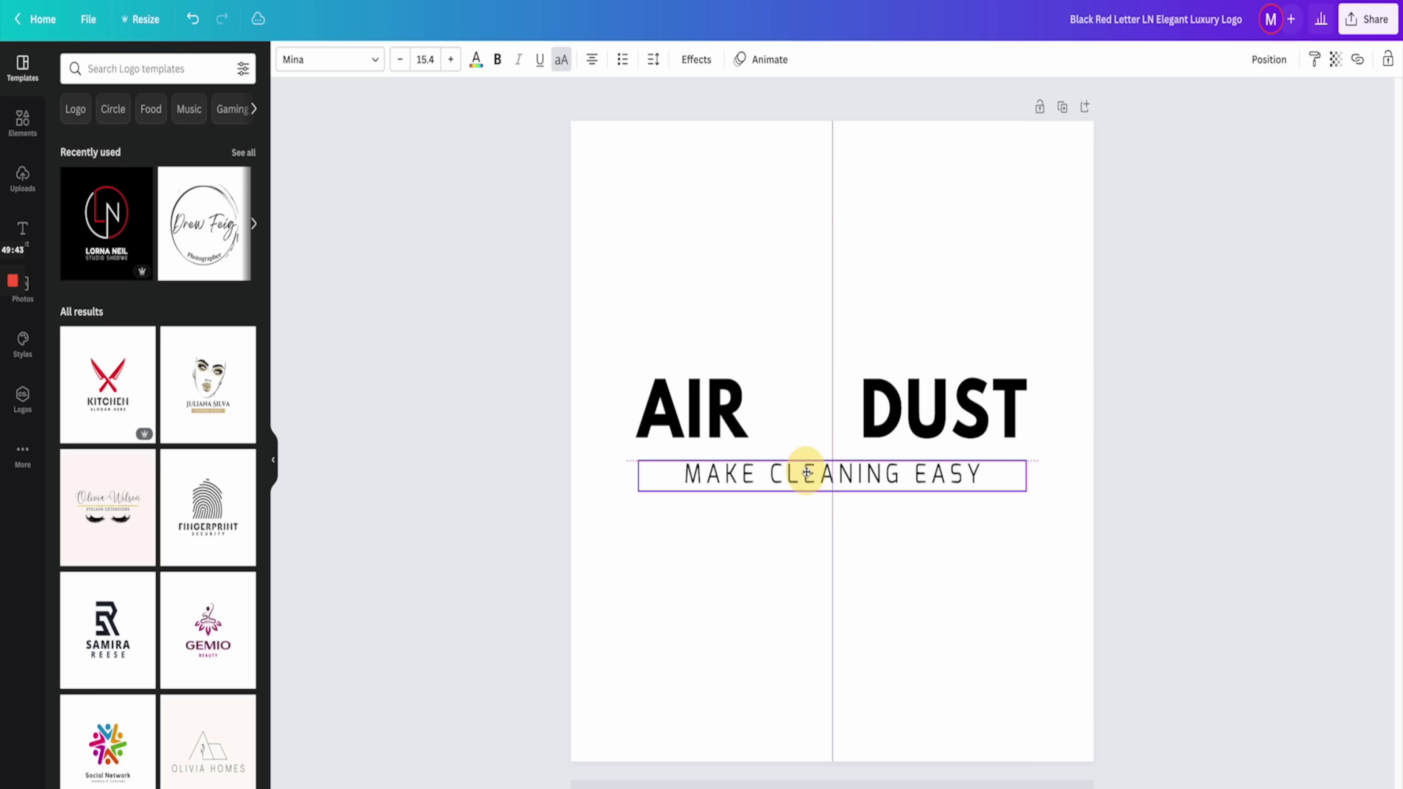
{"action": "left_click", "coordinate": [864, 691]}
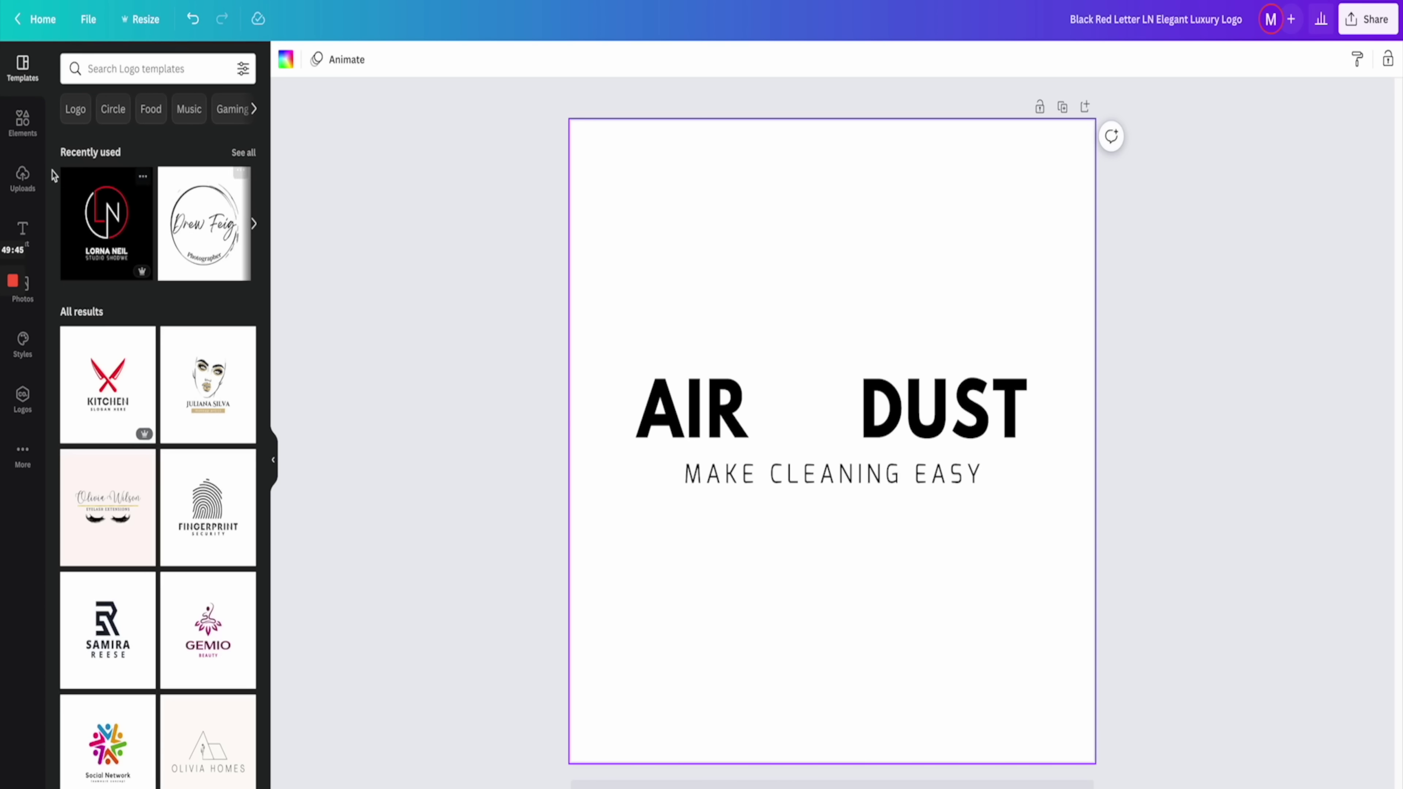
Step: Search the design elements for "AIR"
{"action": "left_click", "coordinate": [18, 120]}
{"action": "left_click", "coordinate": [98, 67]}
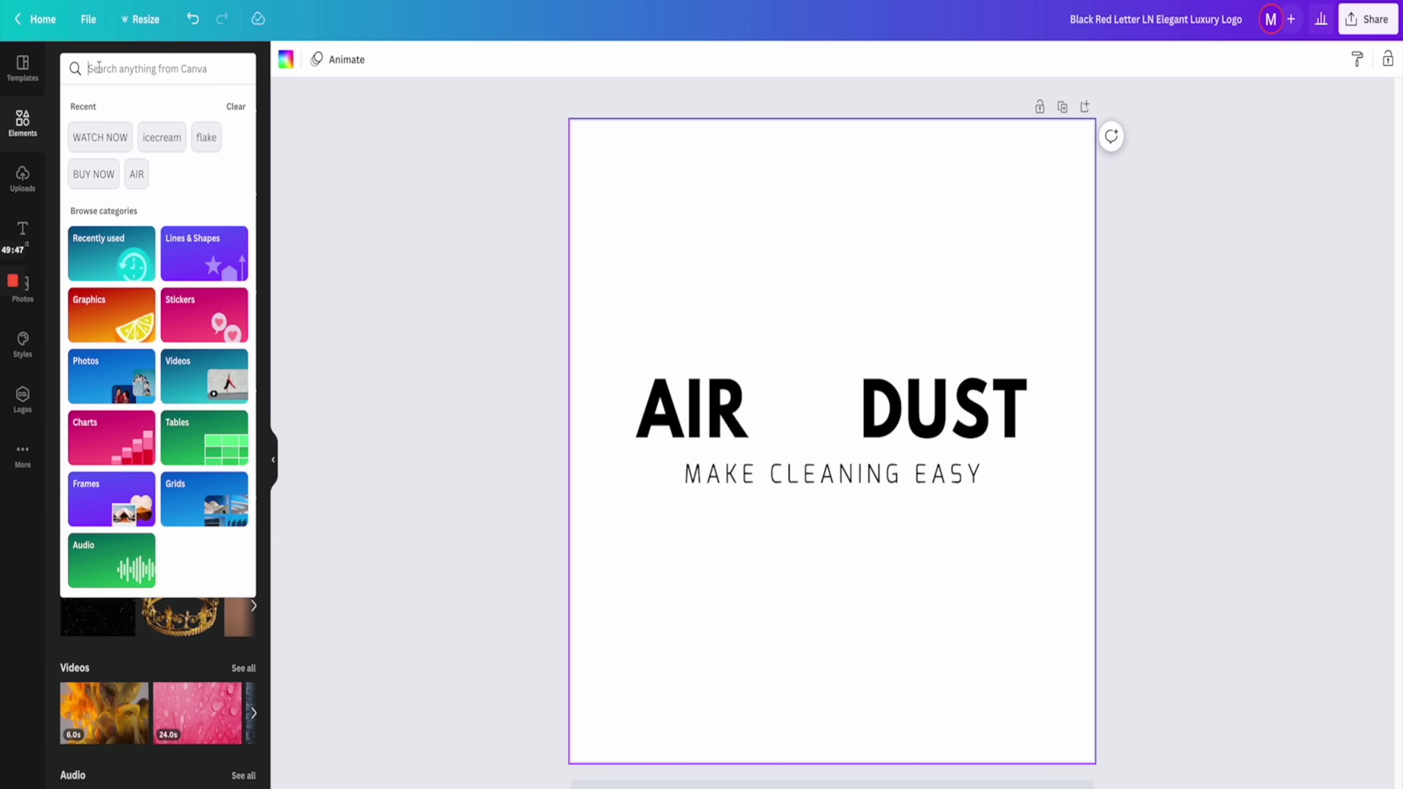
{"action": "type", "text": "AI"}
{"action": "key", "text": "BackSpace"}
{"action": "type", "text": "IR"}
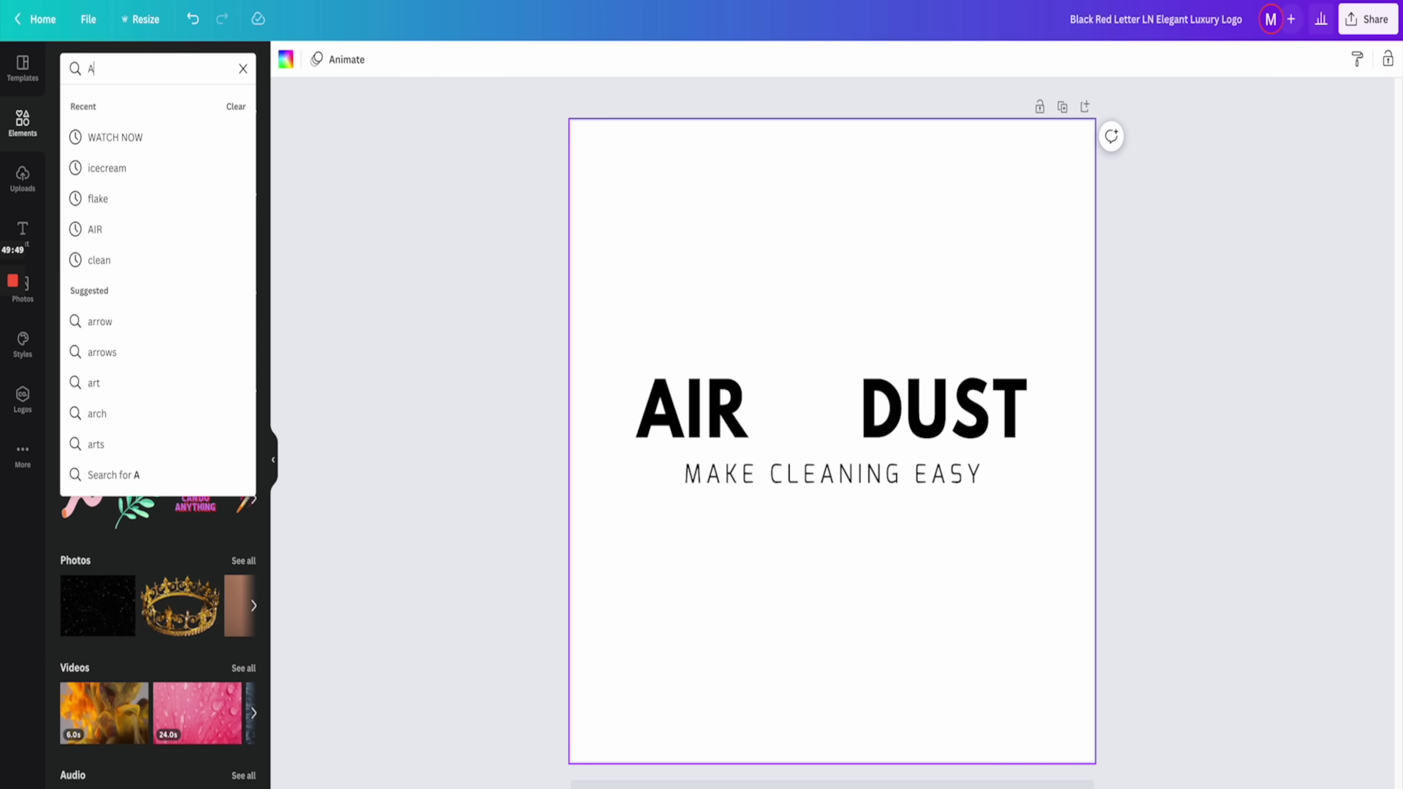
{"action": "key", "text": "Return"}
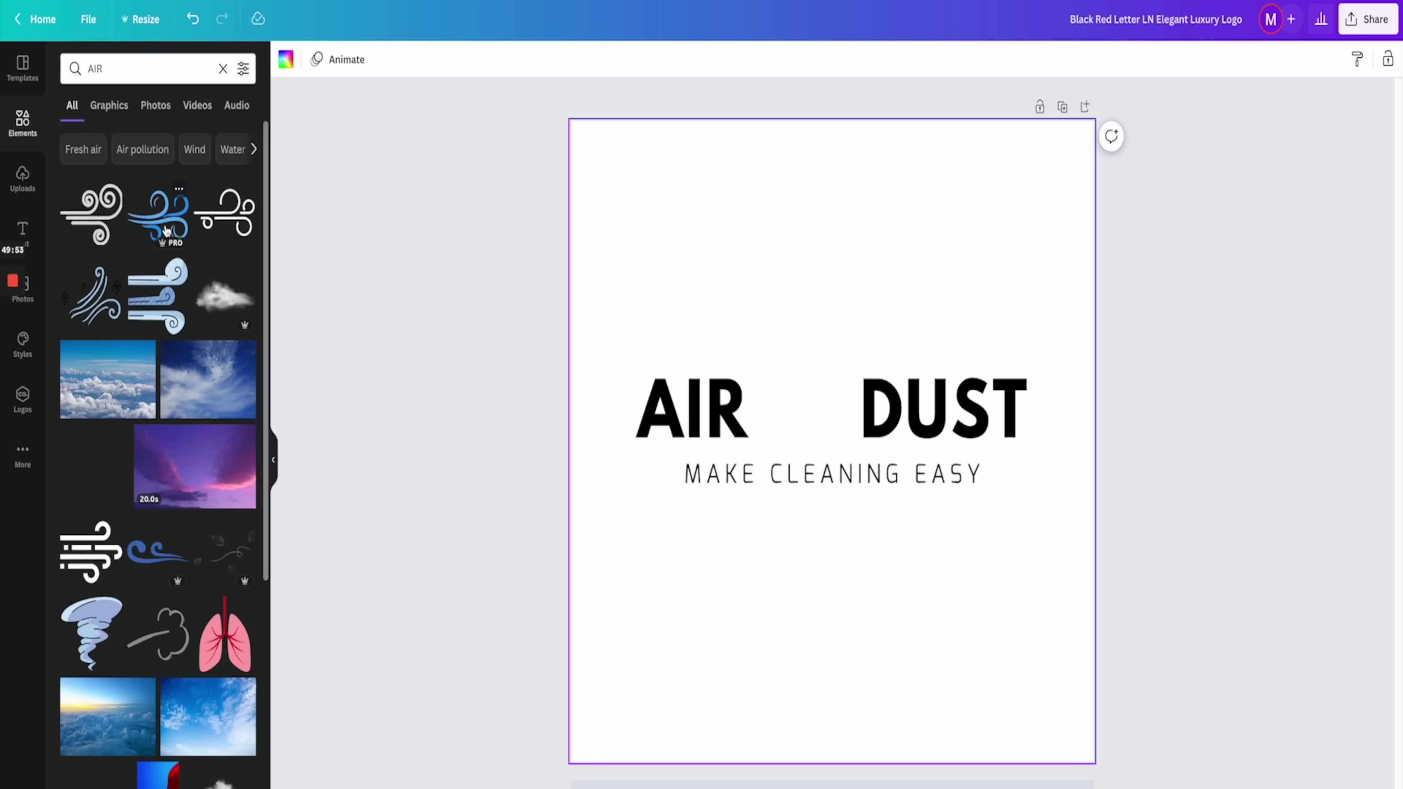
Step: Add the blue swirling wind graphic and shrink it to fit in the gap between "AIR" and "DUST"
{"action": "left_click_drag", "start_coordinate": [181, 230], "coordinate": [820, 438]}
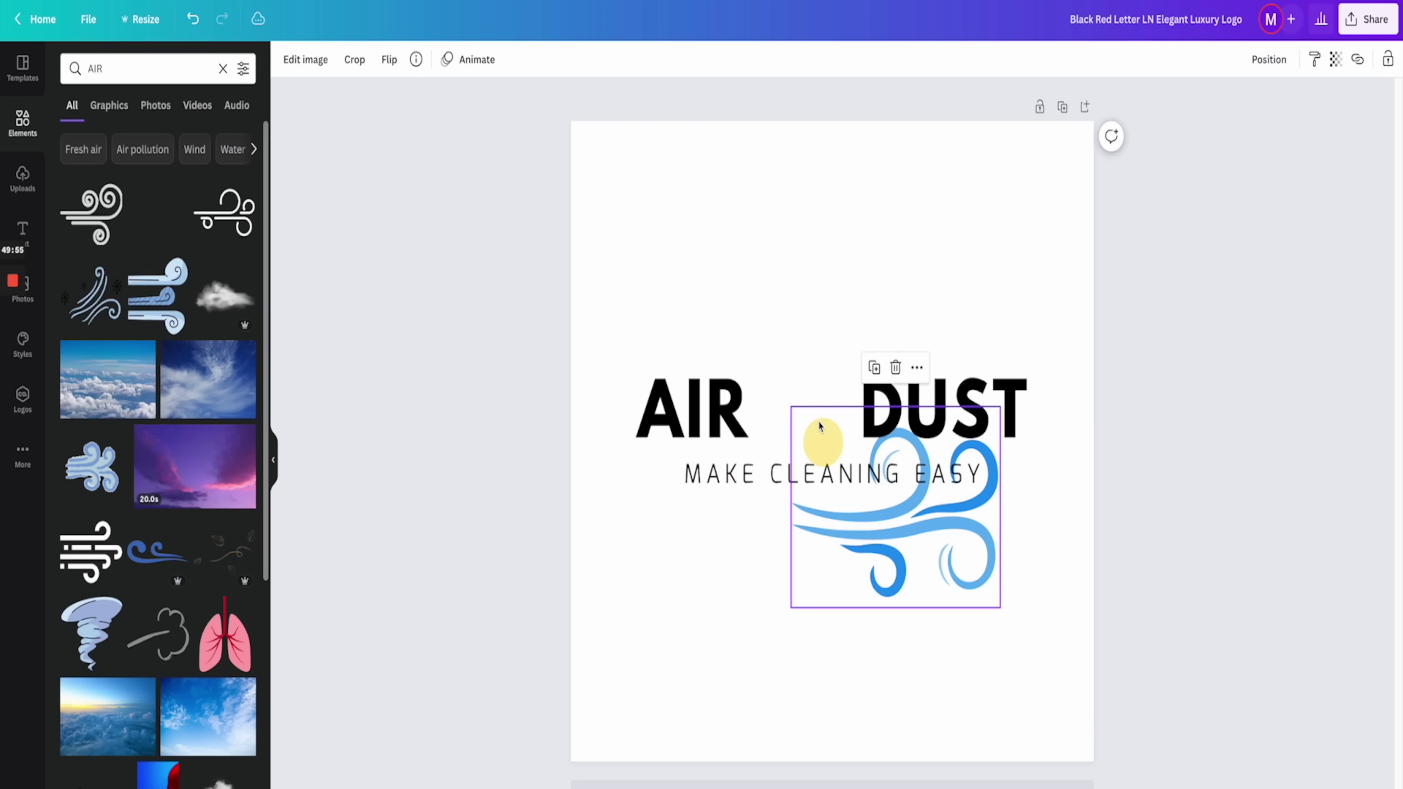
{"action": "left_click_drag", "start_coordinate": [929, 524], "coordinate": [844, 436]}
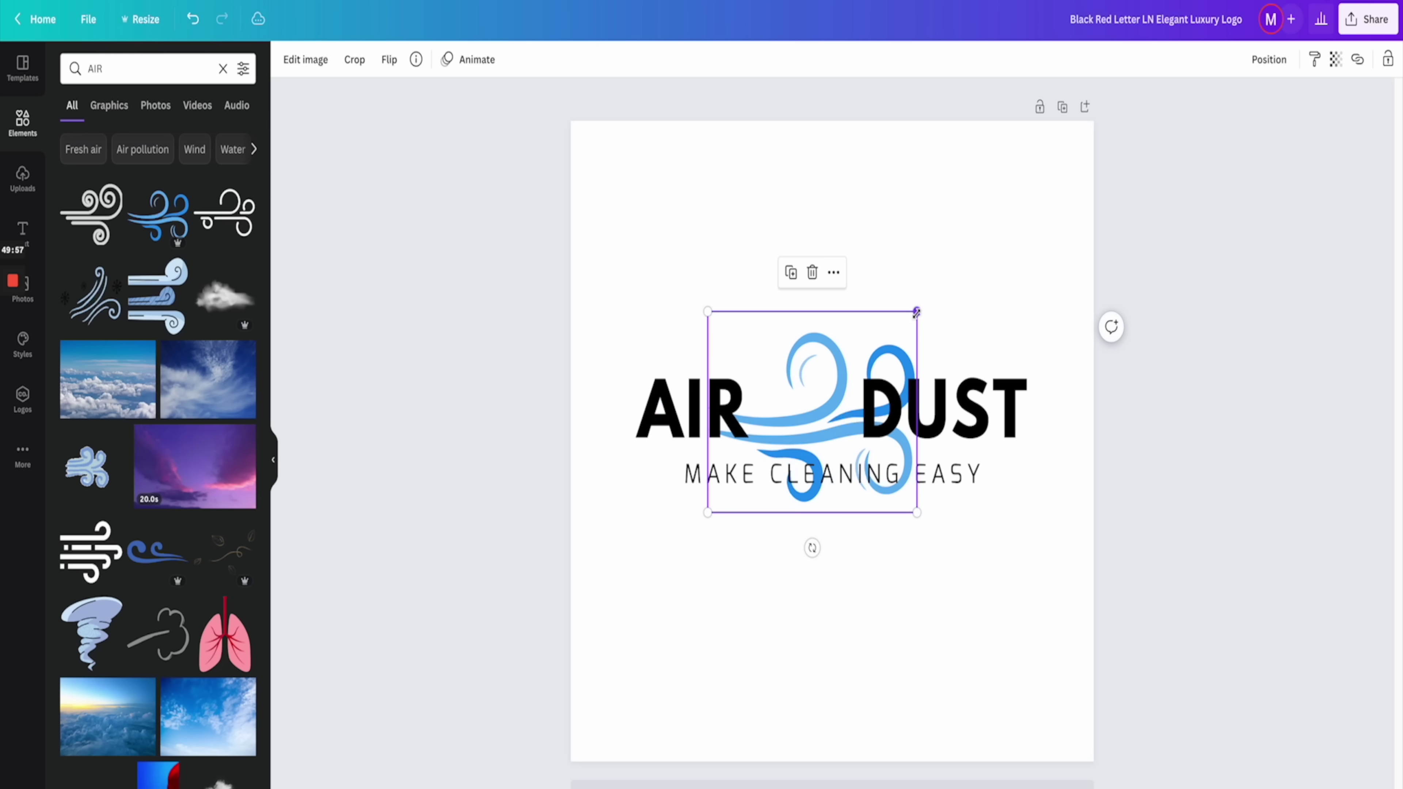
{"action": "left_click_drag", "start_coordinate": [914, 314], "coordinate": [820, 435]}
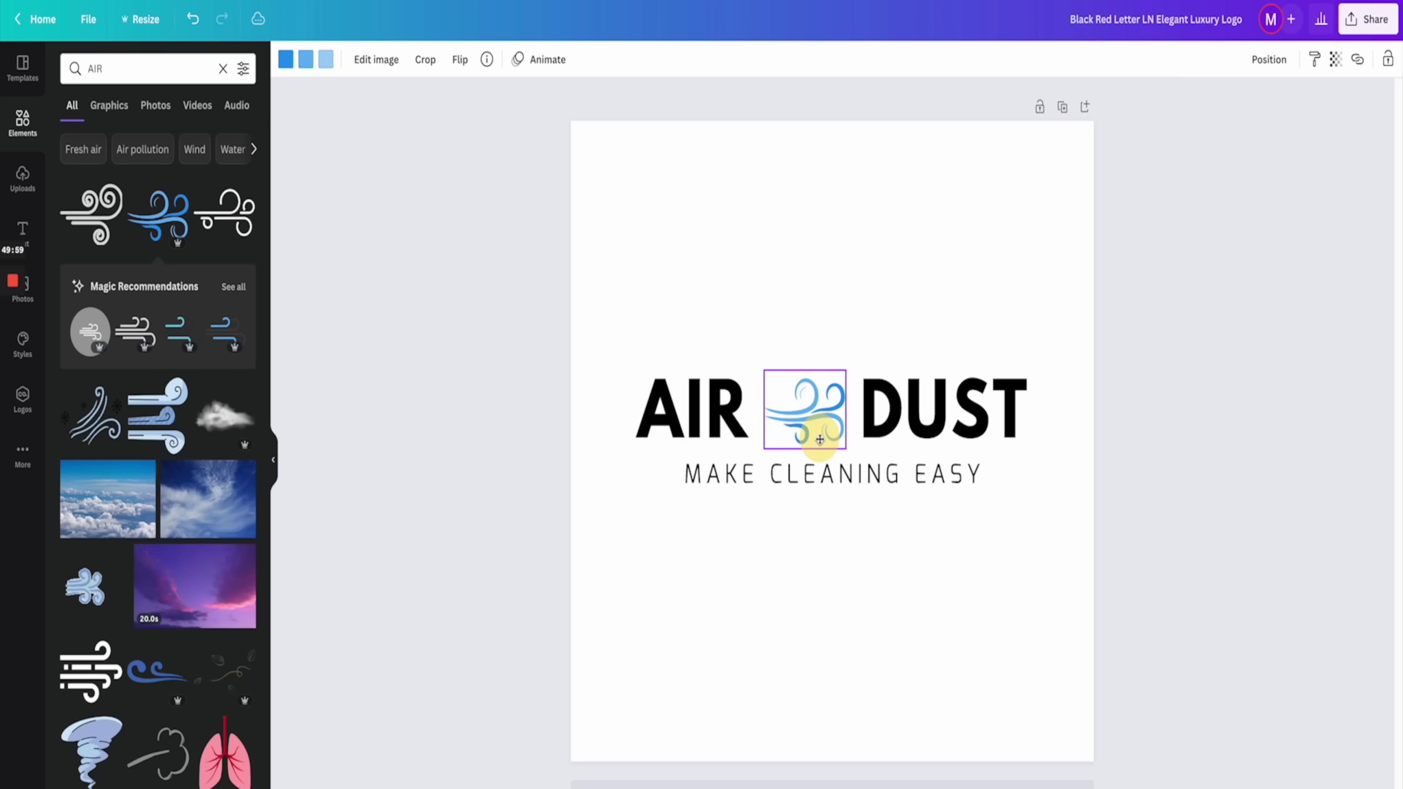
Step: Send the "AIR DUST" text backward so it lies behind the wind graphic
{"action": "left_click", "coordinate": [819, 418]}
{"action": "left_click", "coordinate": [1253, 60]}
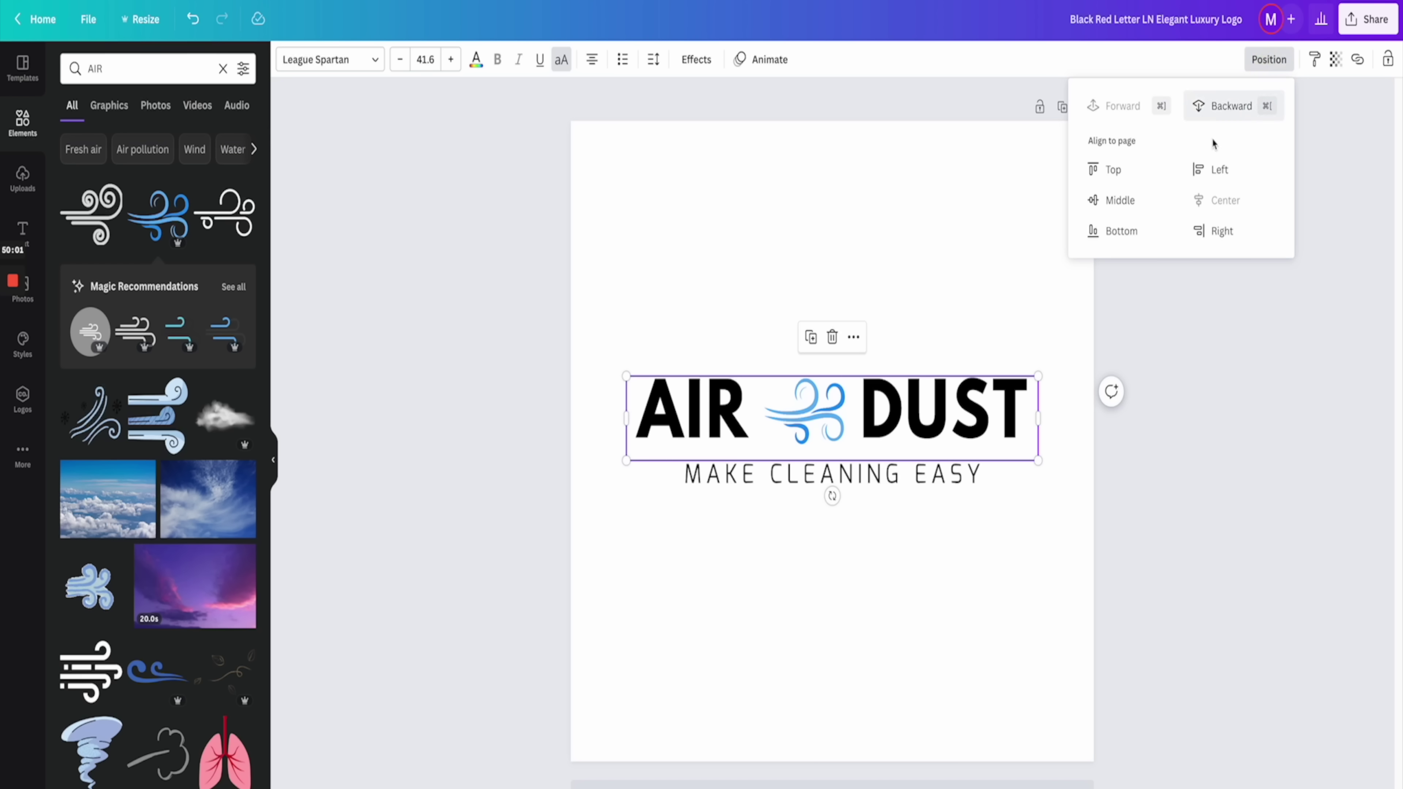
{"action": "left_click", "coordinate": [745, 242]}
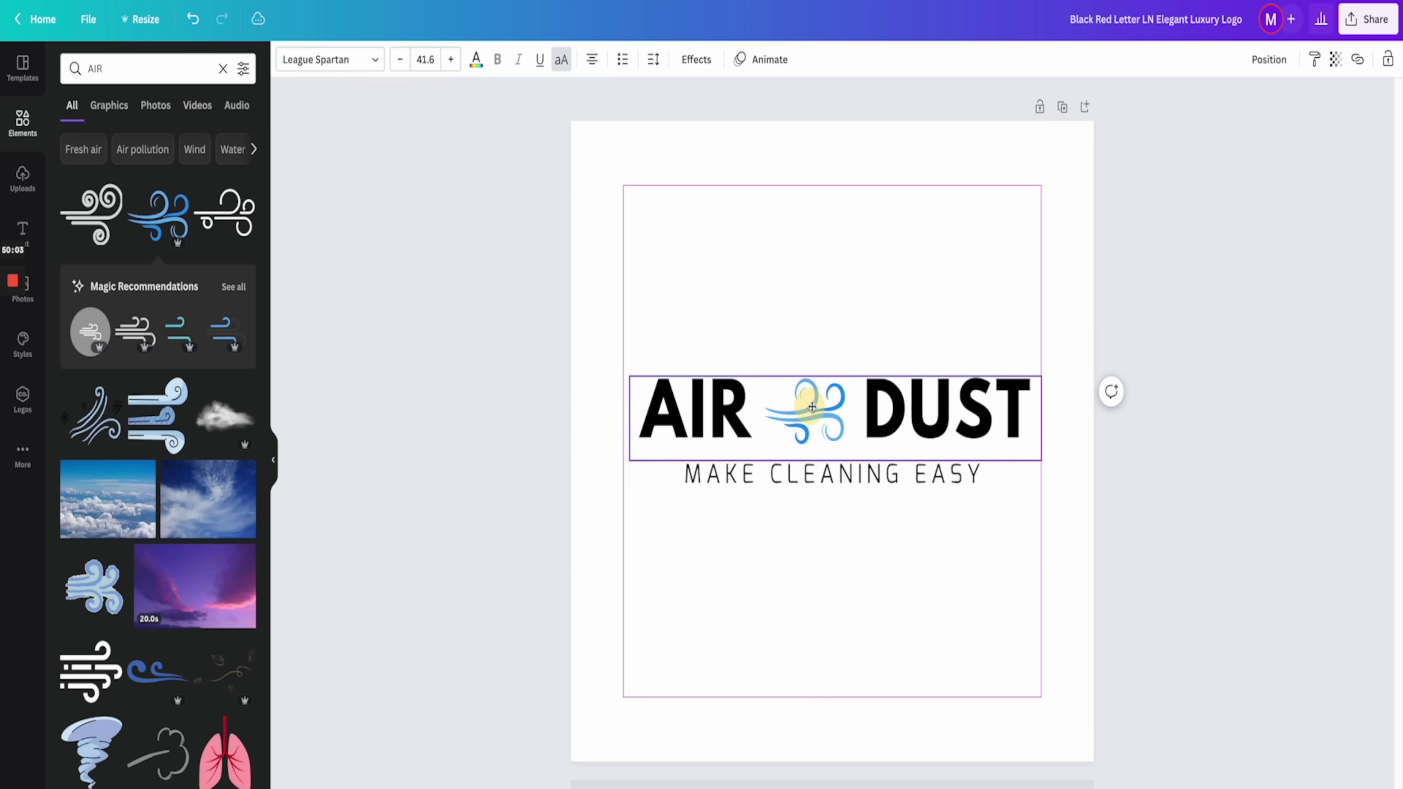
{"action": "left_click", "coordinate": [806, 406]}
{"action": "left_click", "coordinate": [1268, 59]}
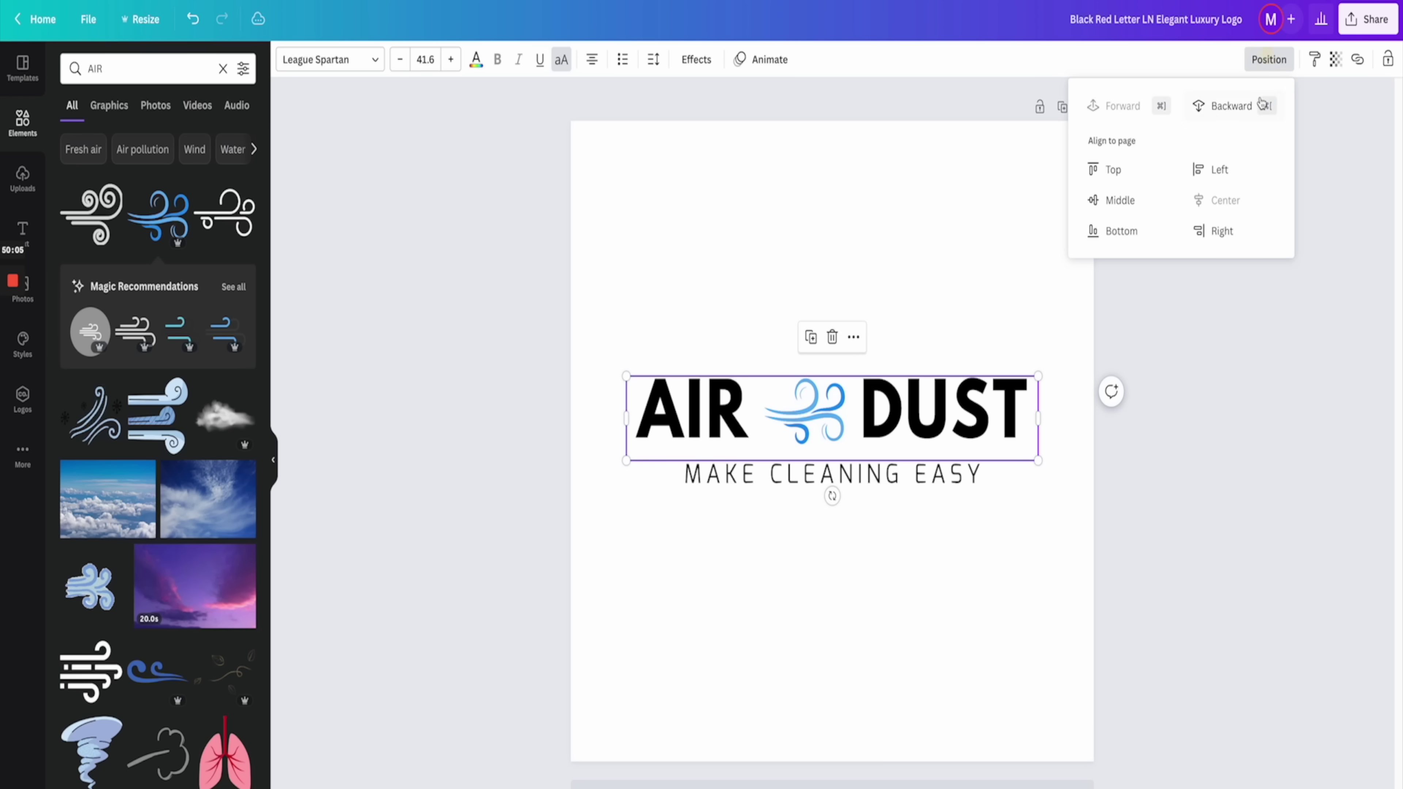
{"action": "left_click", "coordinate": [1237, 105]}
{"action": "left_click", "coordinate": [894, 231]}
Step: Rotate the wind graphic slightly counterclockwise and fine-tune its position between "AIR" and "DUST"
{"action": "left_click", "coordinate": [837, 383]}
{"action": "left_click_drag", "start_coordinate": [820, 403], "coordinate": [816, 386]}
{"action": "left_click_drag", "start_coordinate": [800, 467], "coordinate": [809, 465]}
{"action": "left_click_drag", "start_coordinate": [810, 366], "coordinate": [814, 398]}
{"action": "left_click", "coordinate": [882, 351]}
{"action": "left_click", "coordinate": [803, 398]}
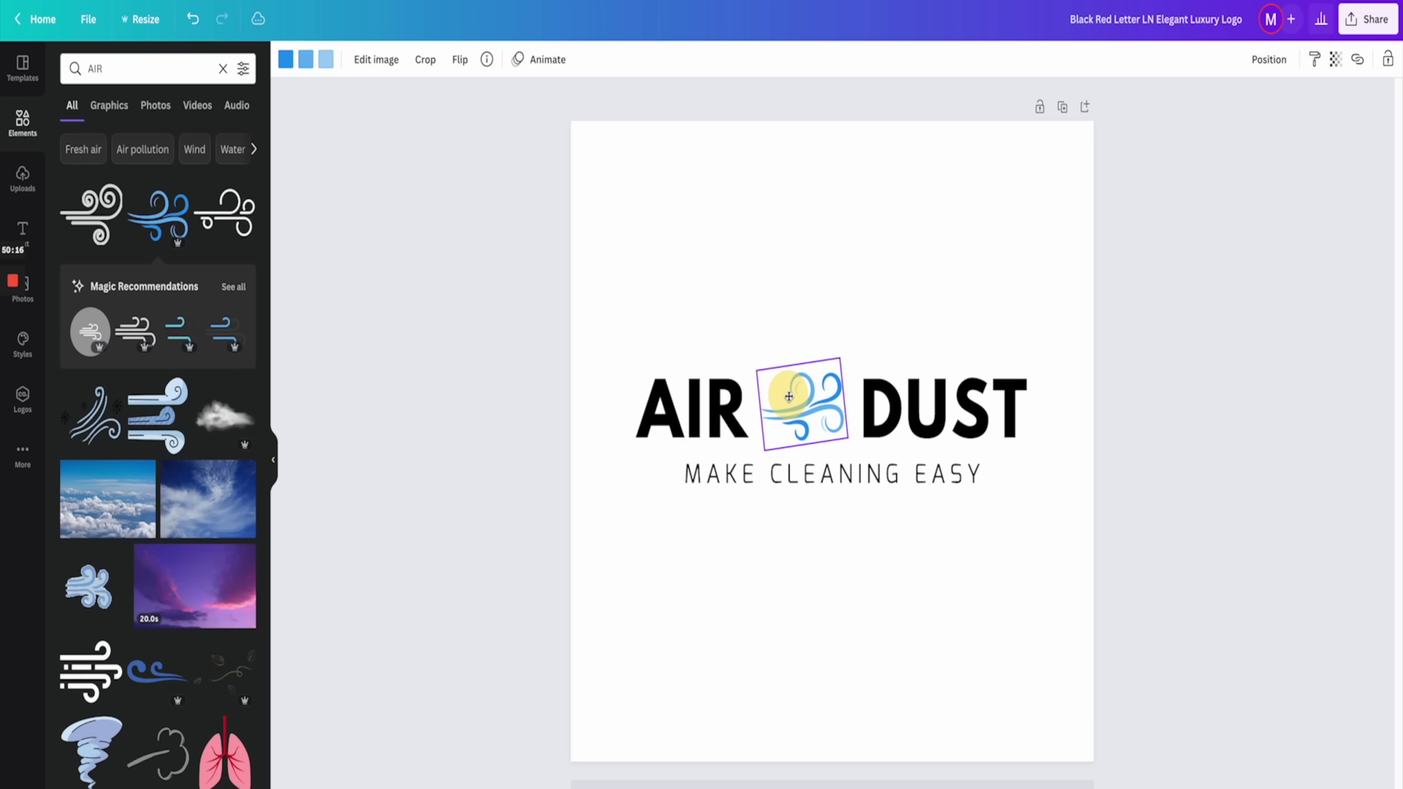
{"action": "left_click", "coordinate": [784, 264]}
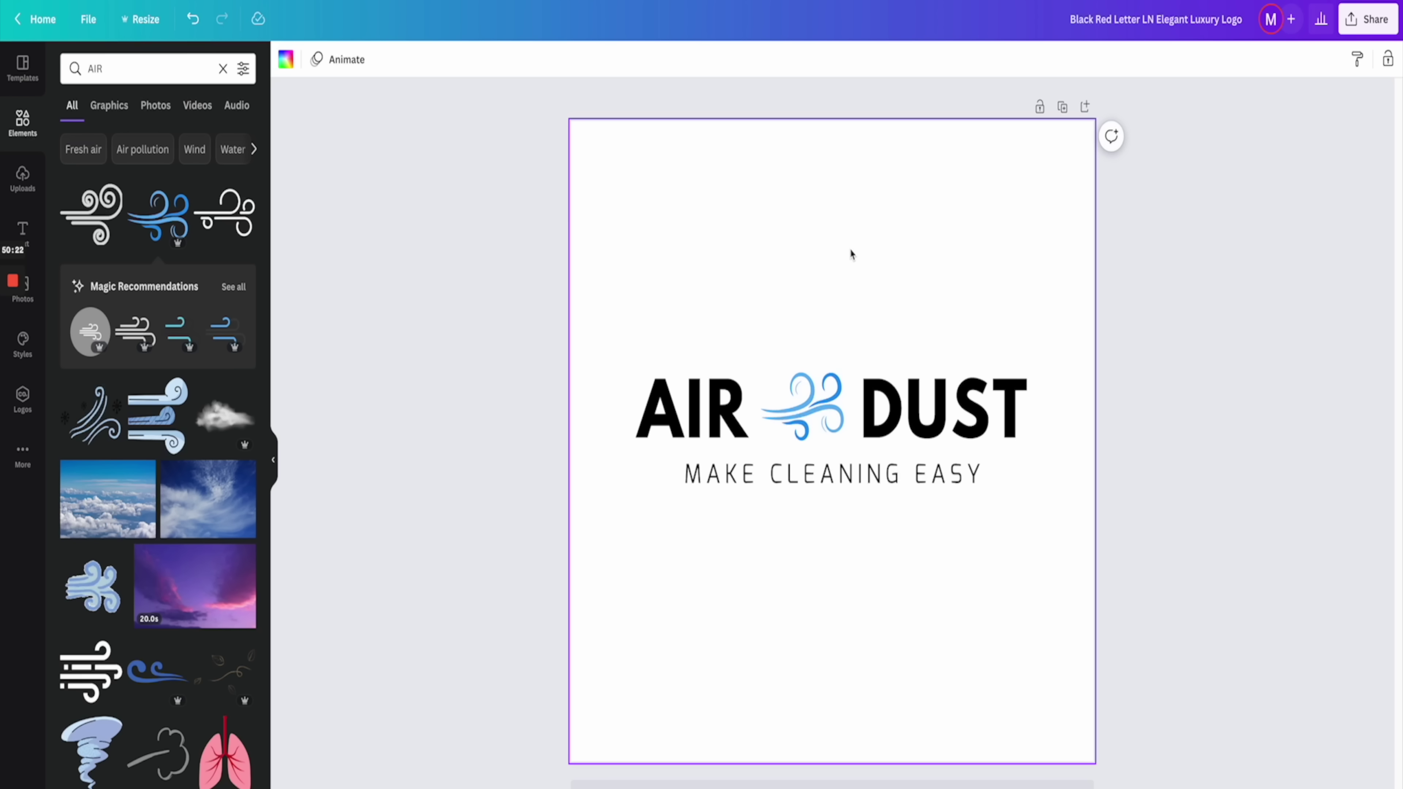
Step: Select the wind graphic for recoloring and retrieve the last sampled purple's hex code, 584a83, with the color picker extension
{"action": "left_click", "coordinate": [803, 418]}
{"action": "left_click", "coordinate": [286, 59]}
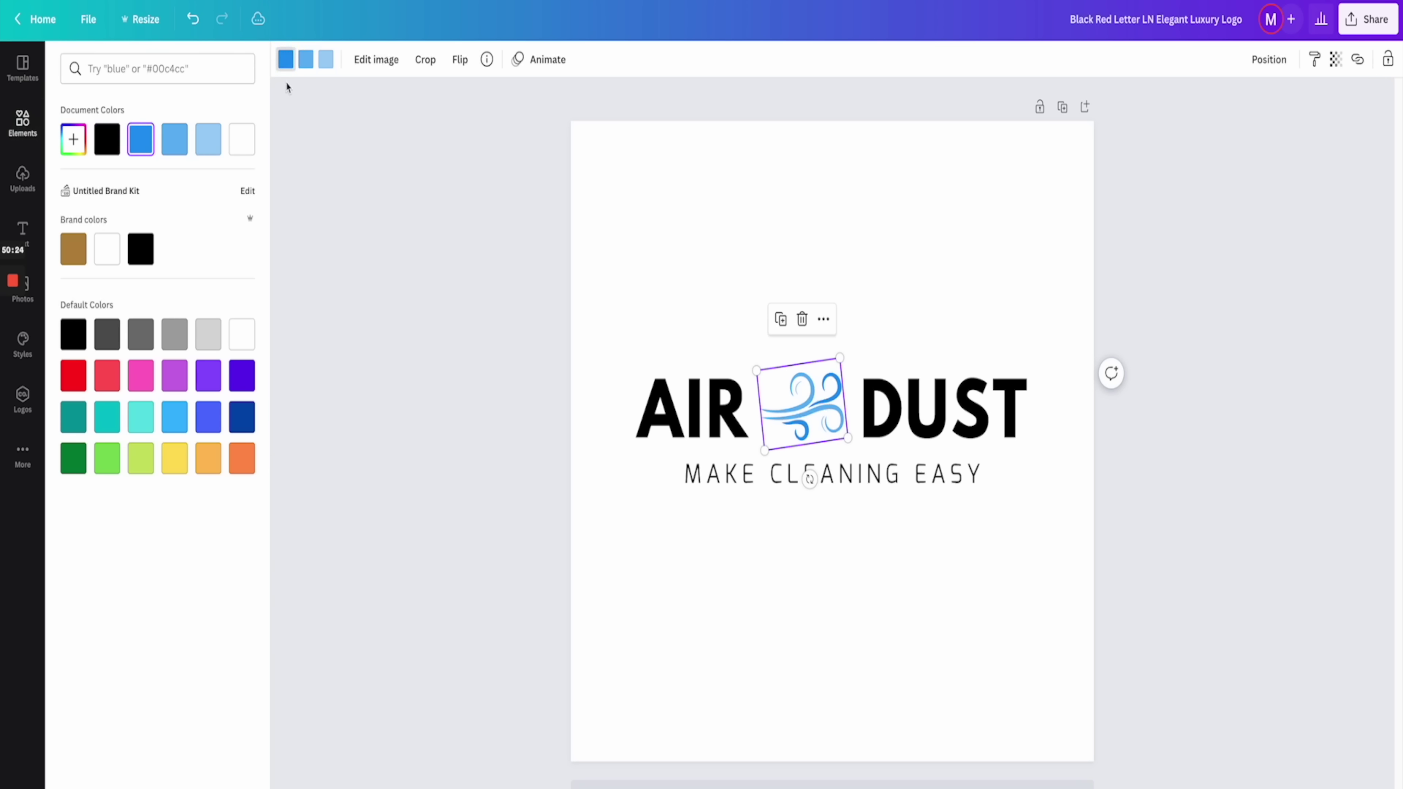
{"action": "left_click", "coordinate": [1013, 3]}
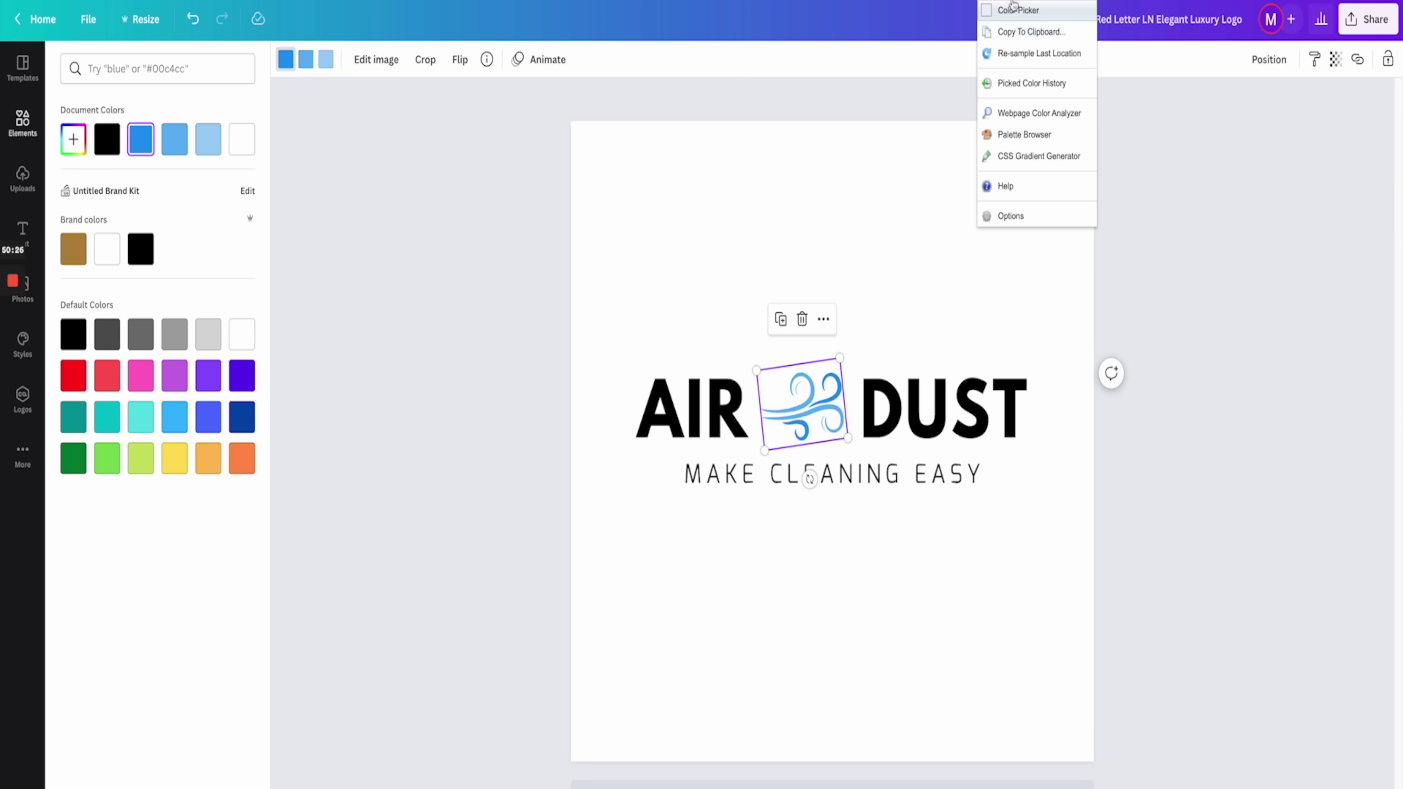
{"action": "left_click", "coordinate": [1019, 12]}
{"action": "left_click", "coordinate": [1037, 56]}
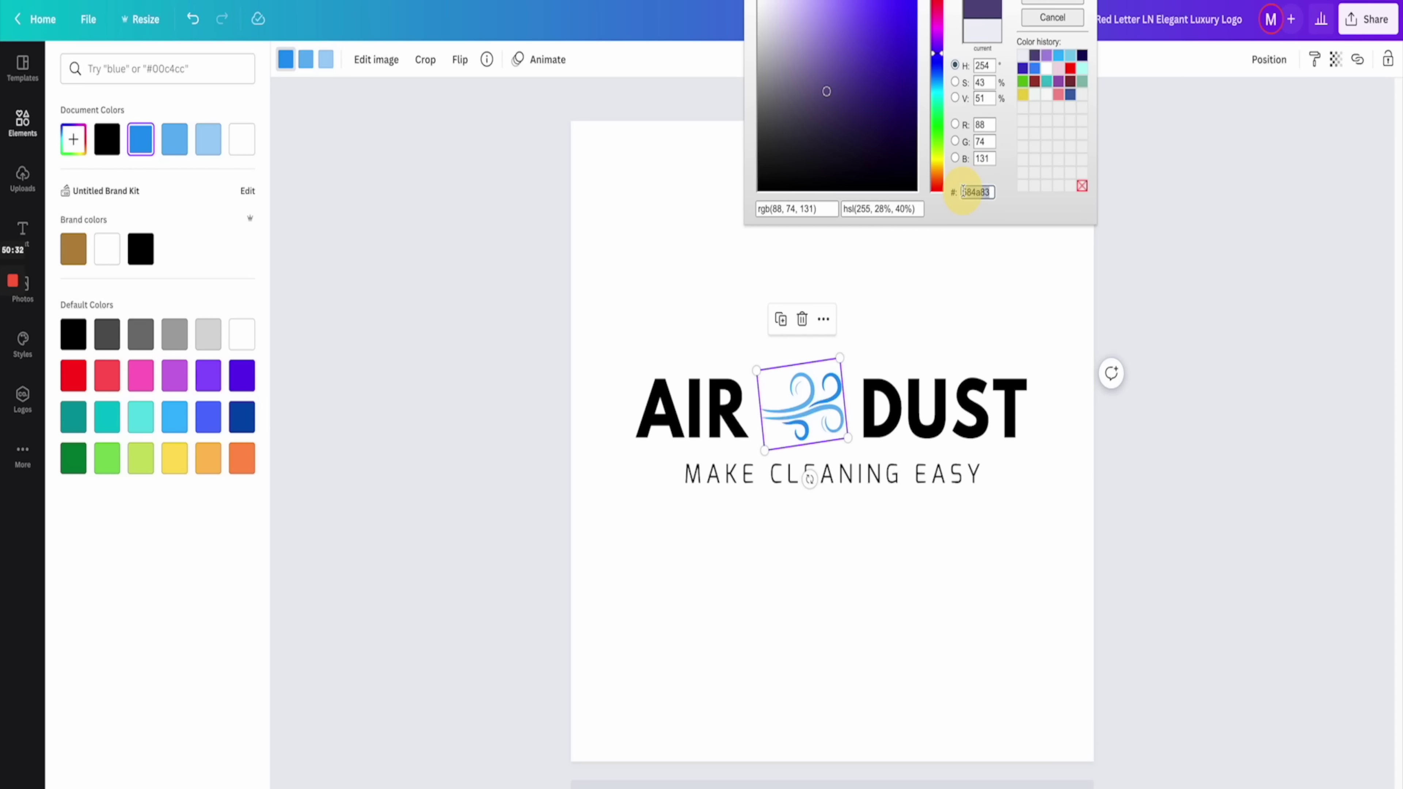
{"action": "left_click", "coordinate": [1051, 17]}
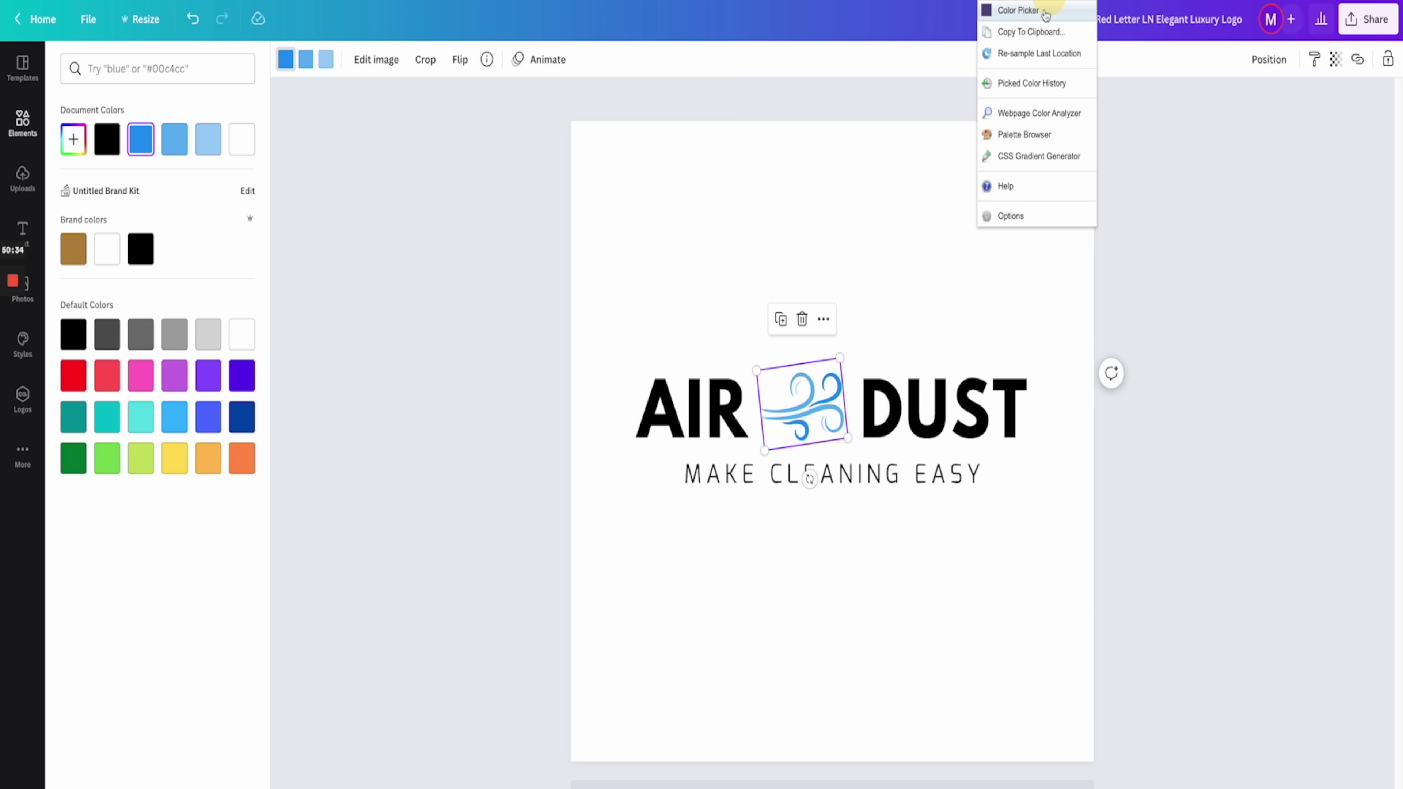
{"action": "key", "text": "Escape"}
Step: Recolor the wind graphic's two darker blues to #584a83 and its lightest blue to the light purple from Fresh Rows
{"action": "left_click", "coordinate": [286, 60]}
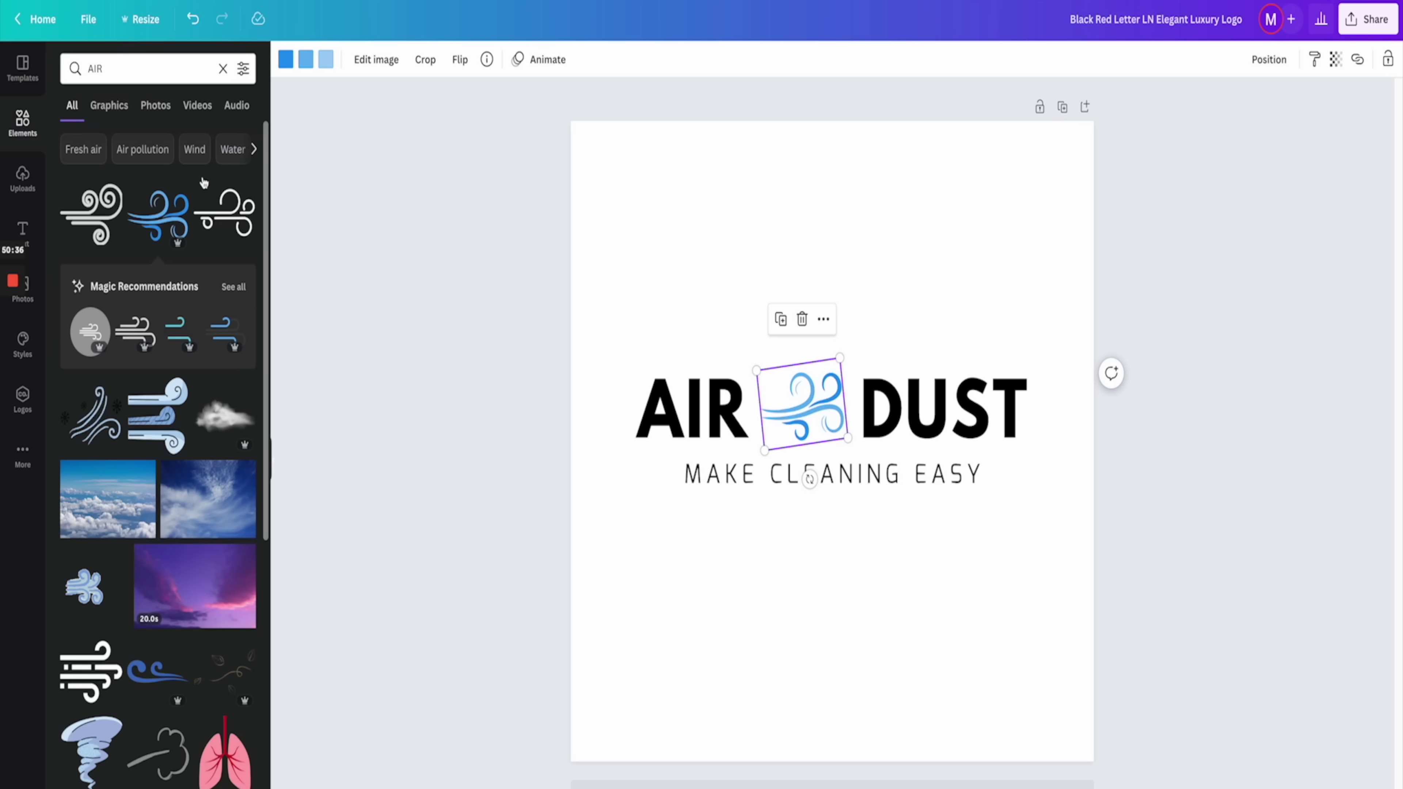
{"action": "left_click", "coordinate": [286, 59]}
{"action": "left_click", "coordinate": [170, 65]}
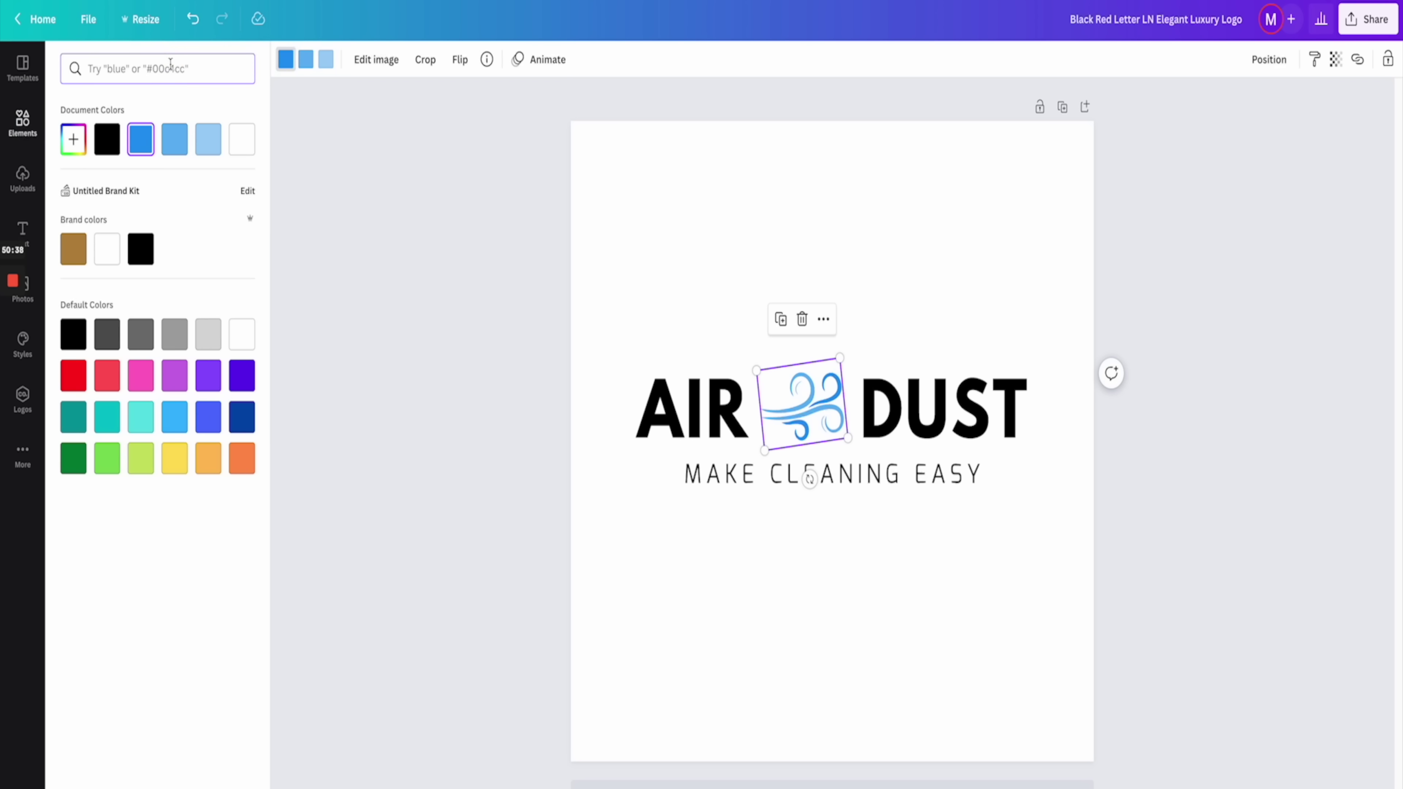
{"action": "left_click", "coordinate": [77, 141]}
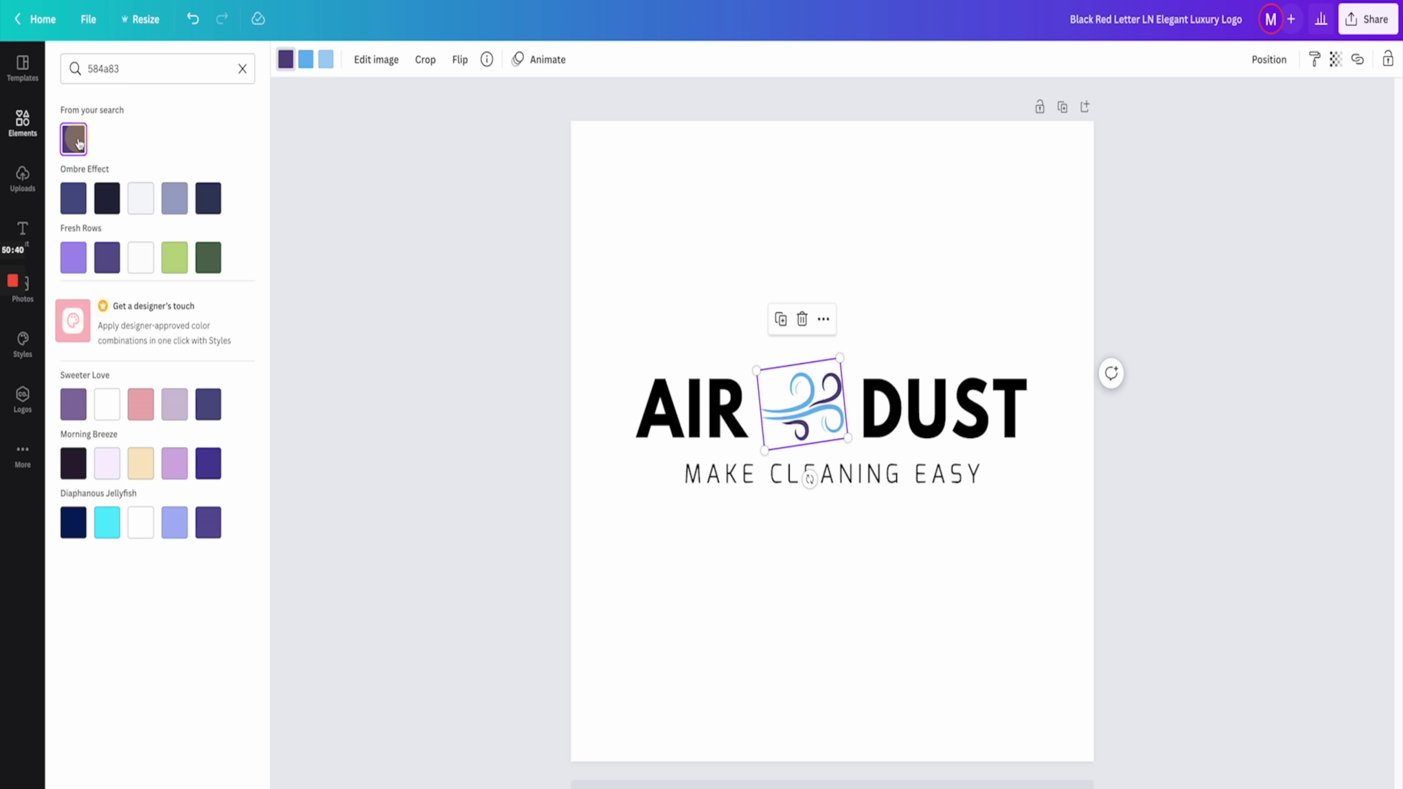
{"action": "left_click", "coordinate": [306, 59]}
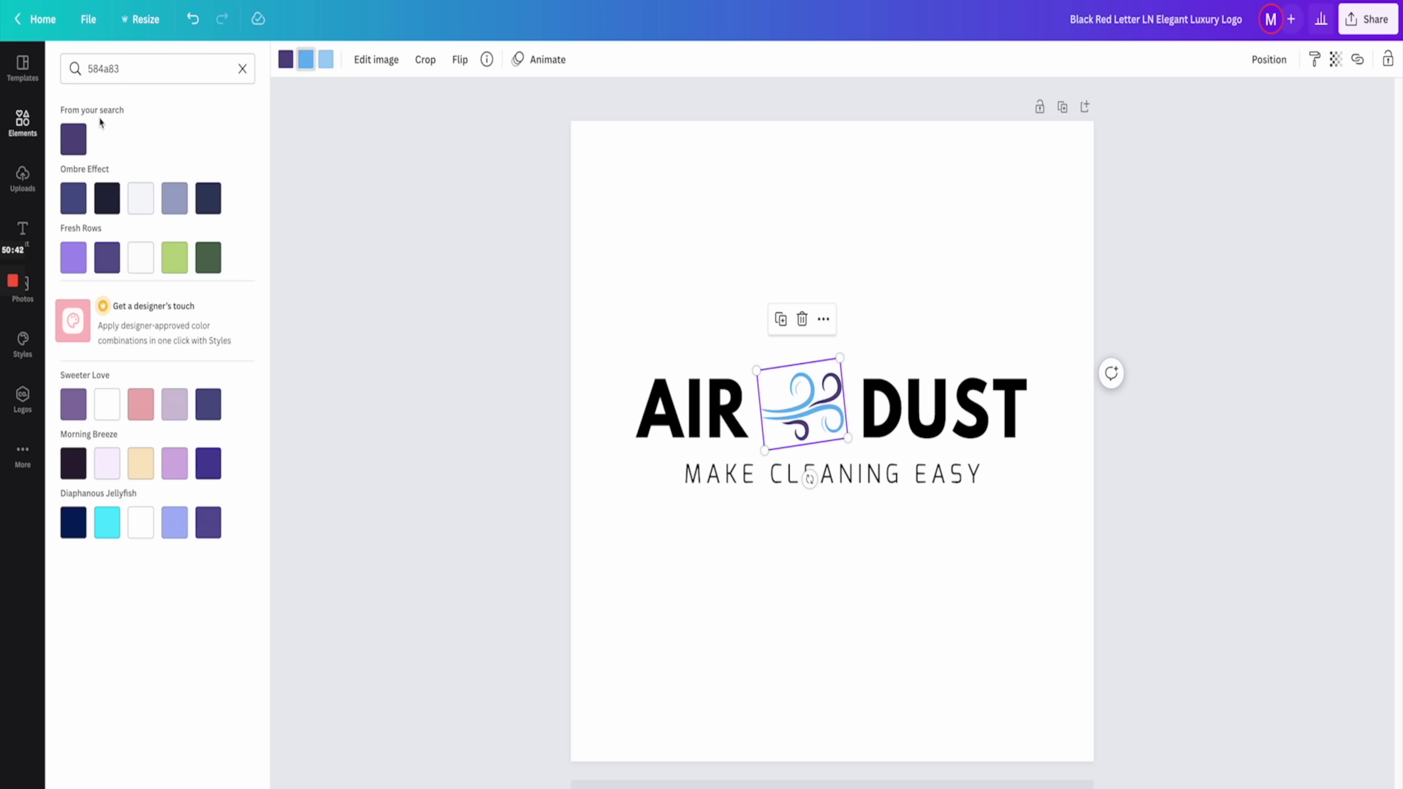
{"action": "left_click", "coordinate": [77, 138]}
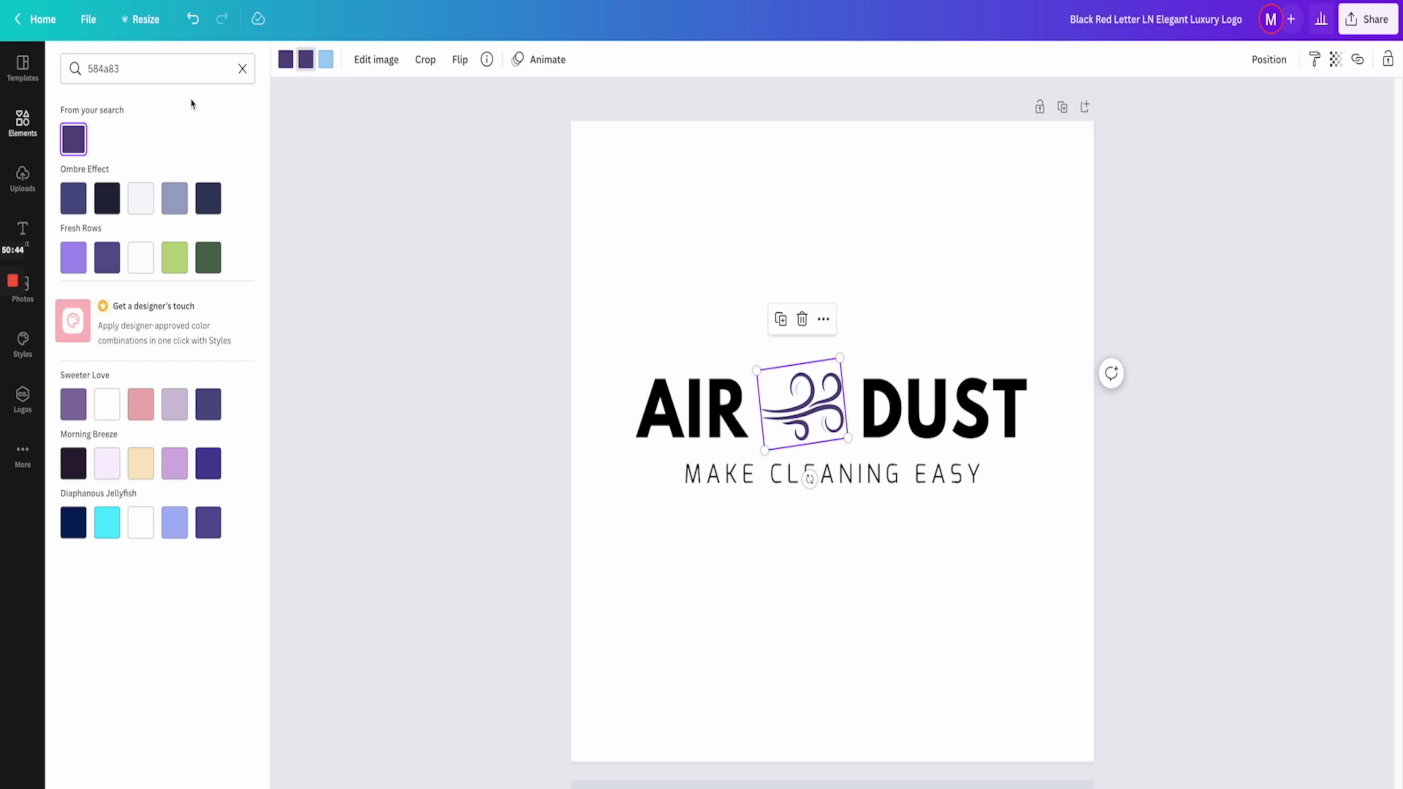
{"action": "left_click", "coordinate": [326, 59]}
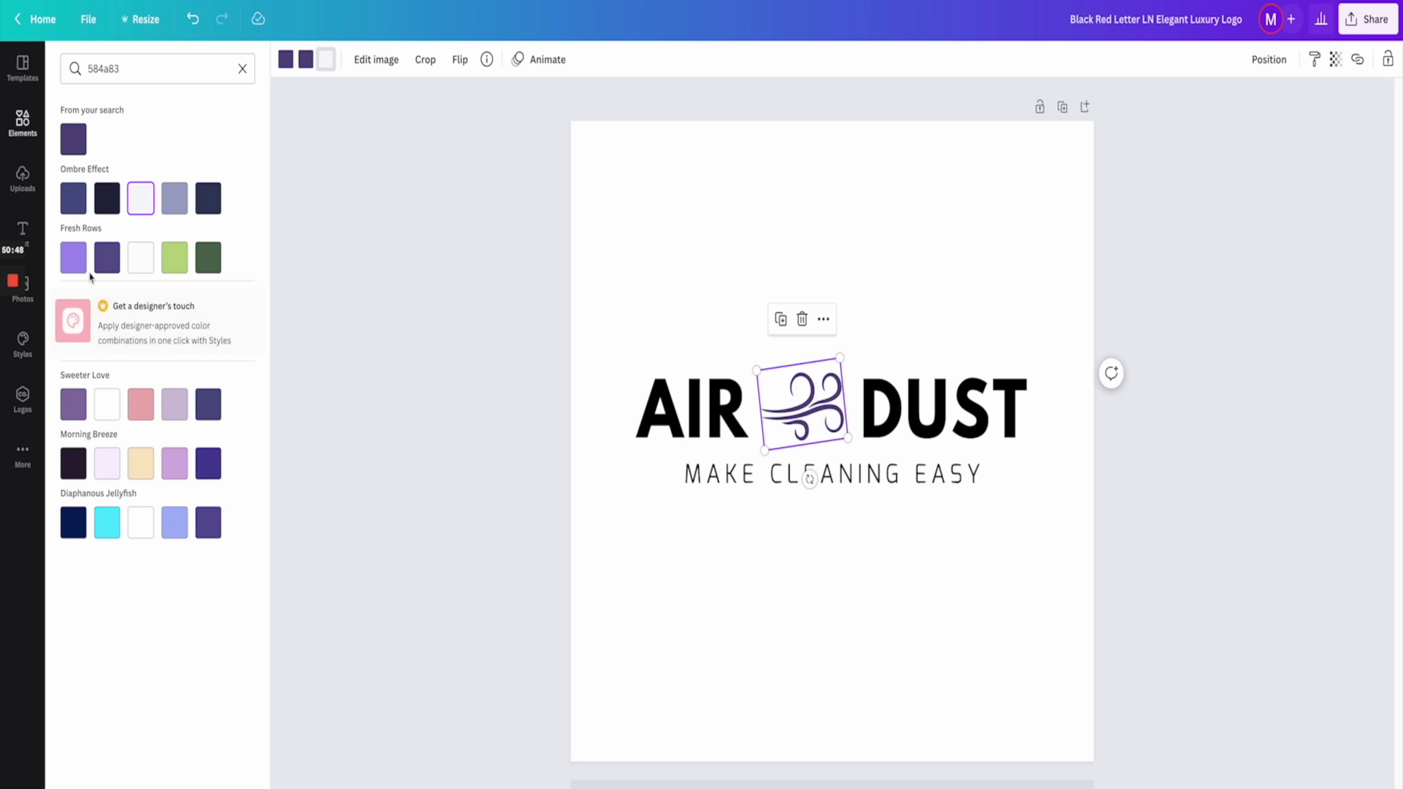
{"action": "left_click", "coordinate": [76, 260]}
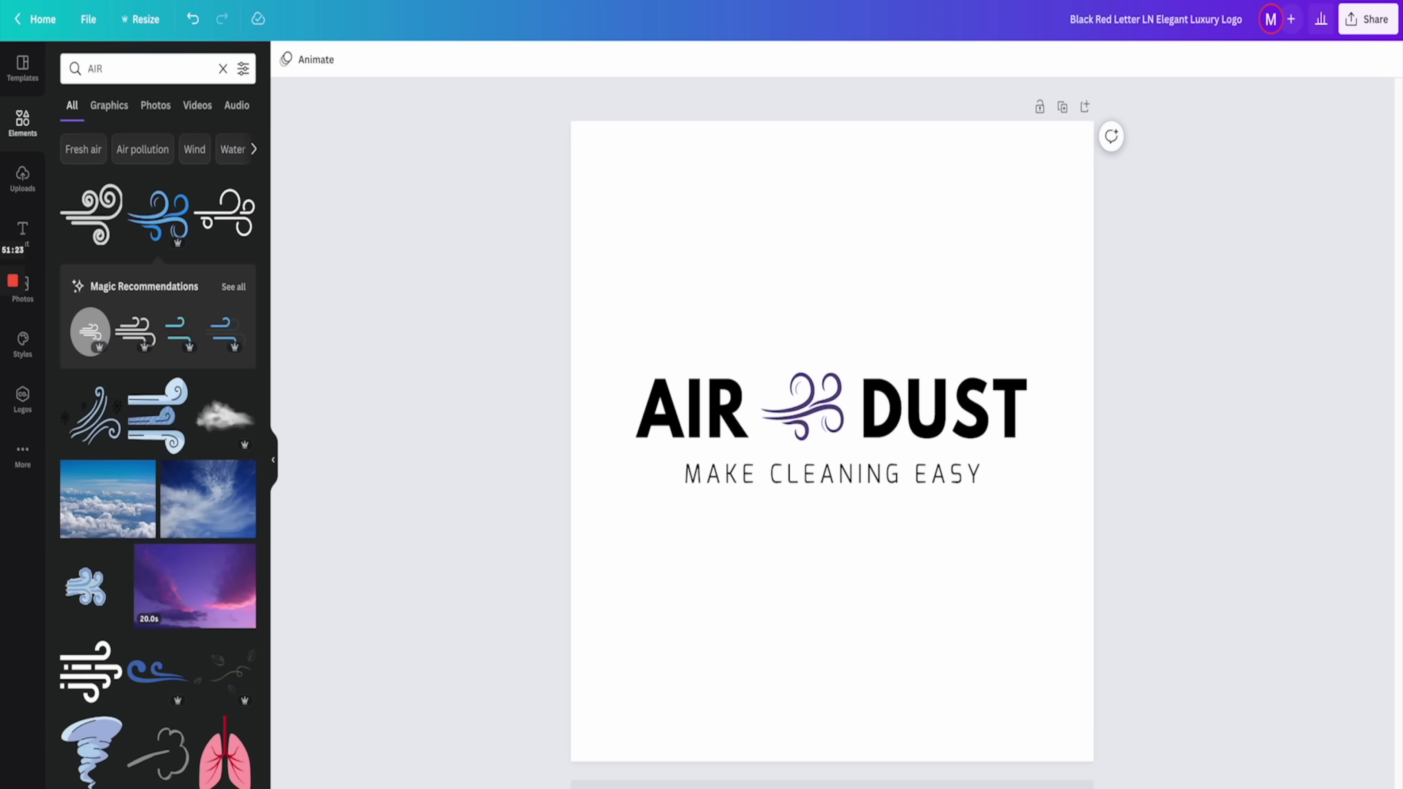
Step: Capture a screenshot of just the "AIR DUST – MAKE CLEANING EASY" logo, cropped closely around its text
{"action": "key", "text": "super+shift+4"}
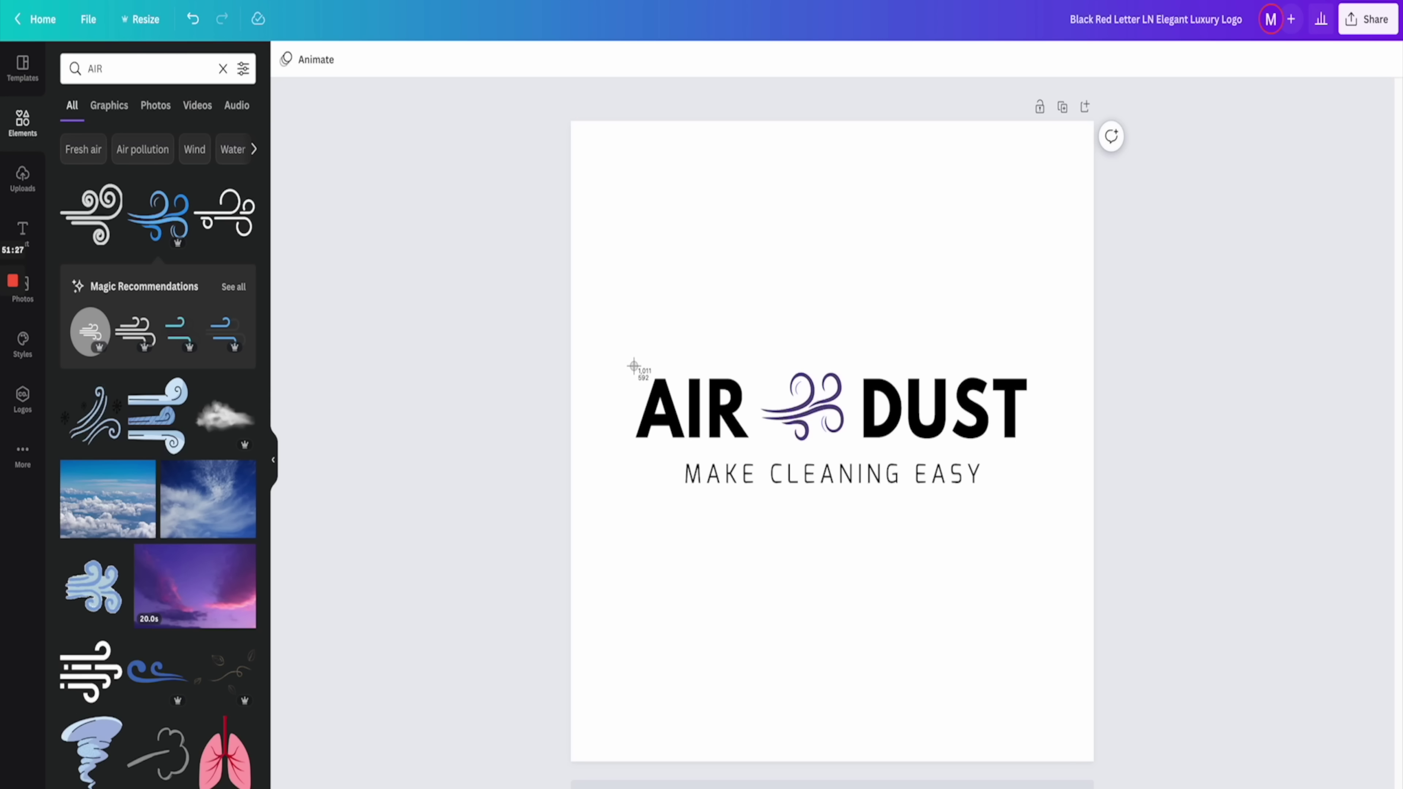
{"action": "left_click_drag", "start_coordinate": [631, 363], "coordinate": [1035, 490]}
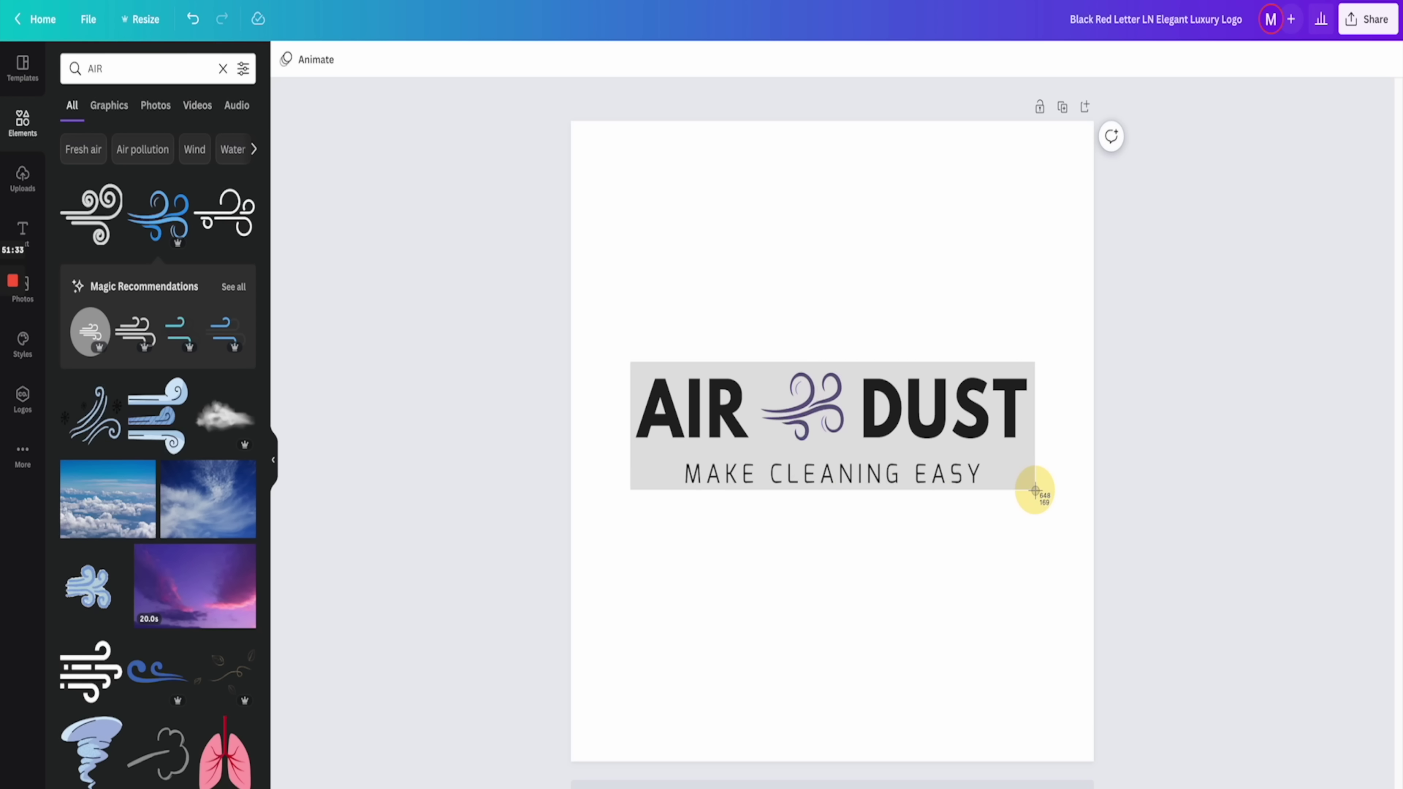
{"action": "left_click_drag", "start_coordinate": [1034, 490], "coordinate": [1035, 490]}
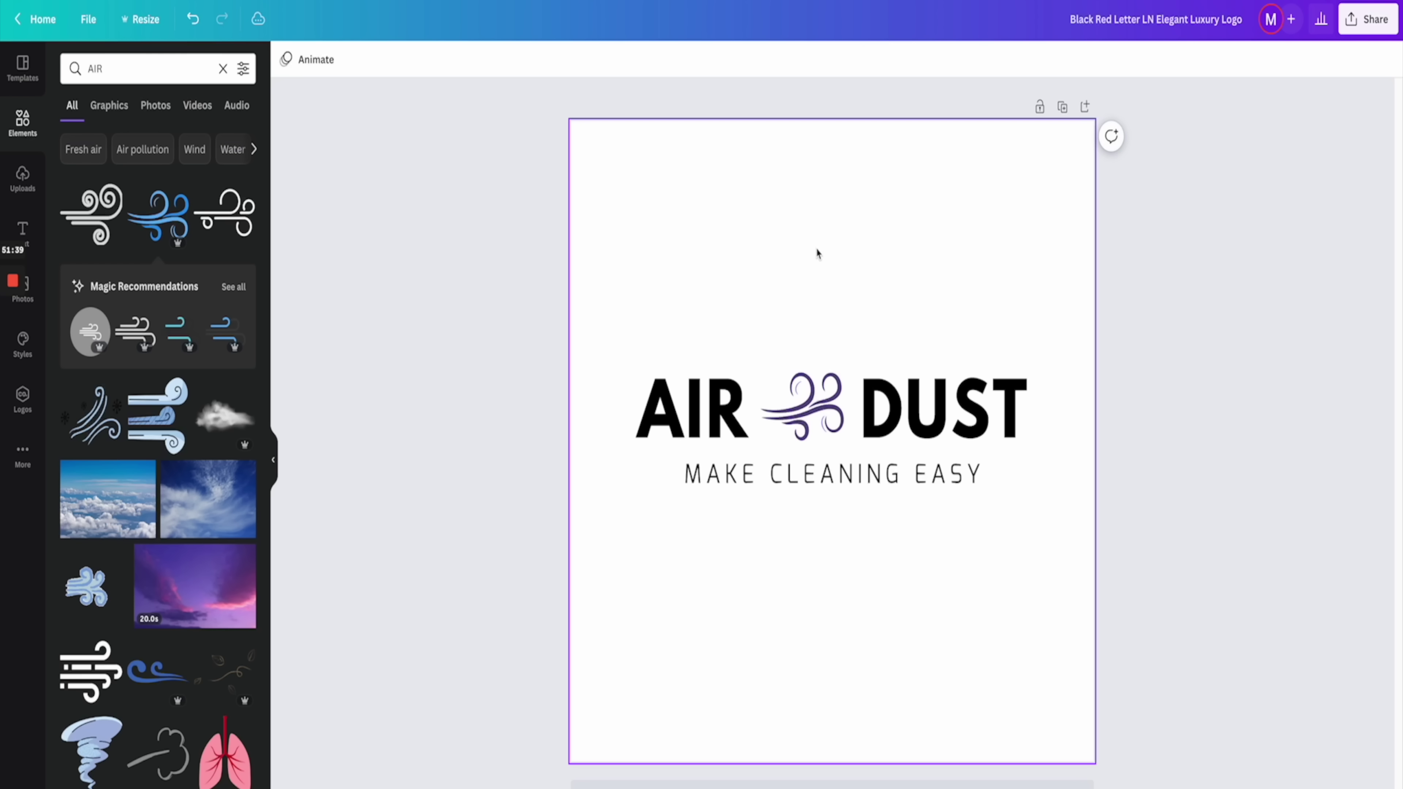
Step: Switch to the Shopify theme editor and set the header's logo image to the white-background AIR DUST logo from the library
{"action": "key", "text": "ctrl+Tab"}
{"action": "key", "text": "ctrl+Tab"}
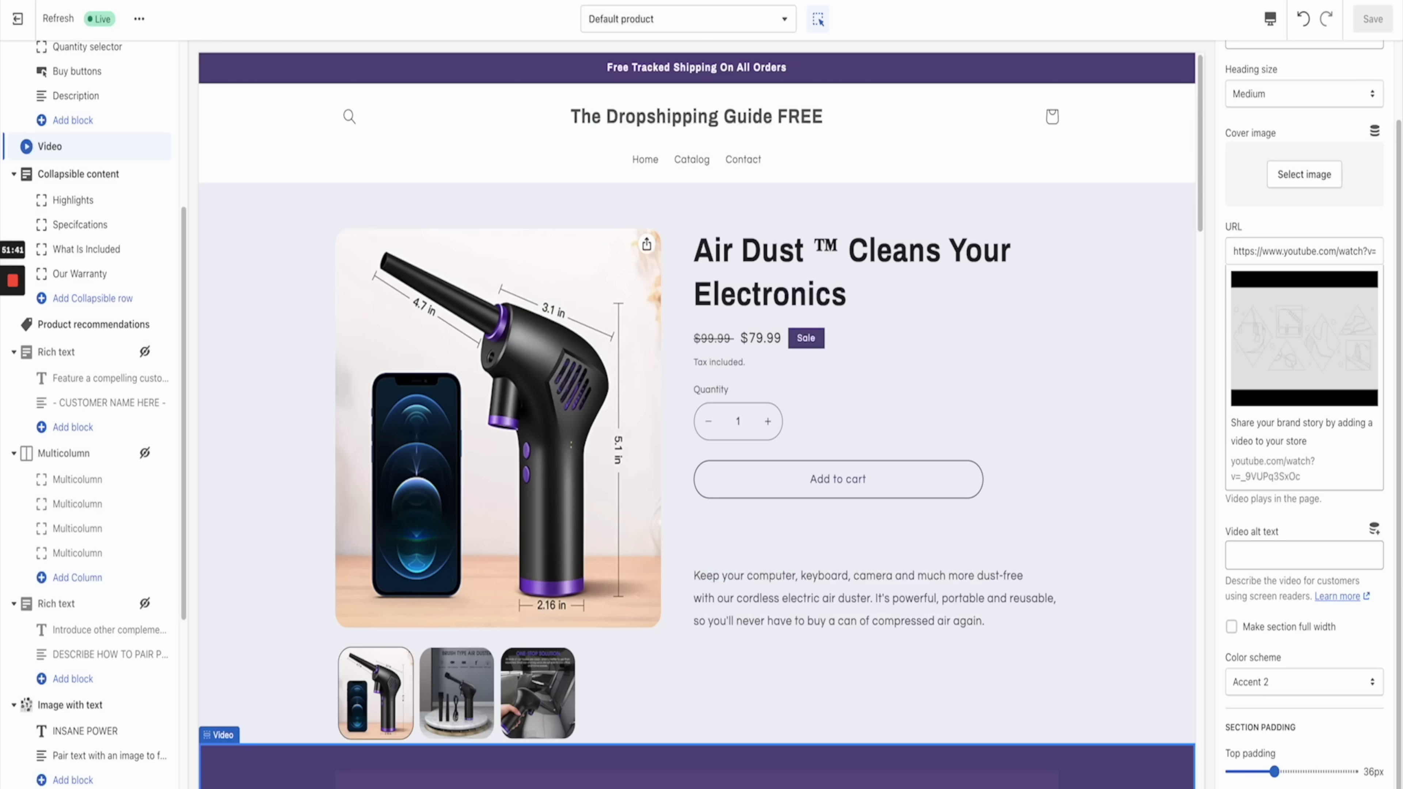
{"action": "scroll", "coordinate": [146, 212], "scroll_direction": "up", "scroll_amount": 5}
{"action": "left_click", "coordinate": [86, 178]}
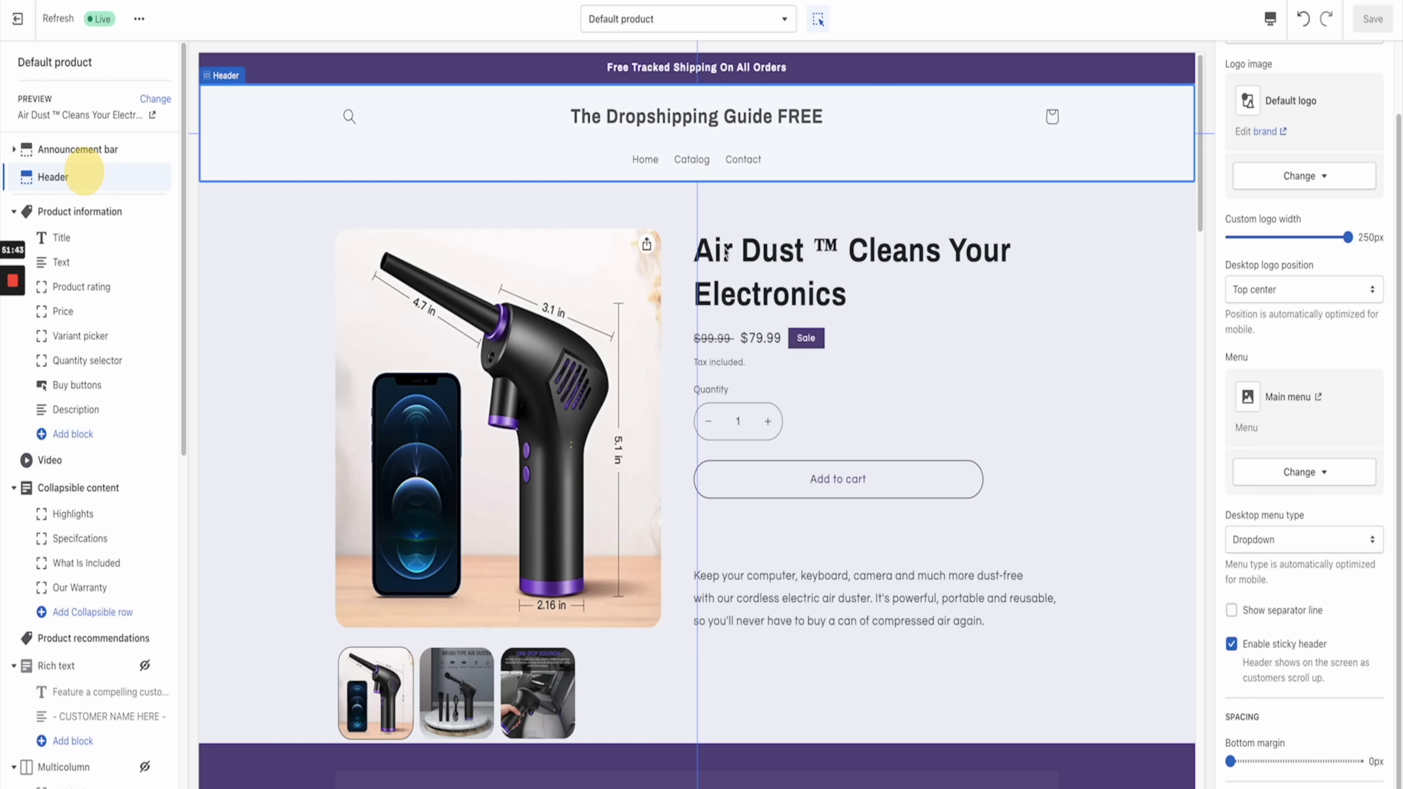
{"action": "left_click", "coordinate": [1337, 177]}
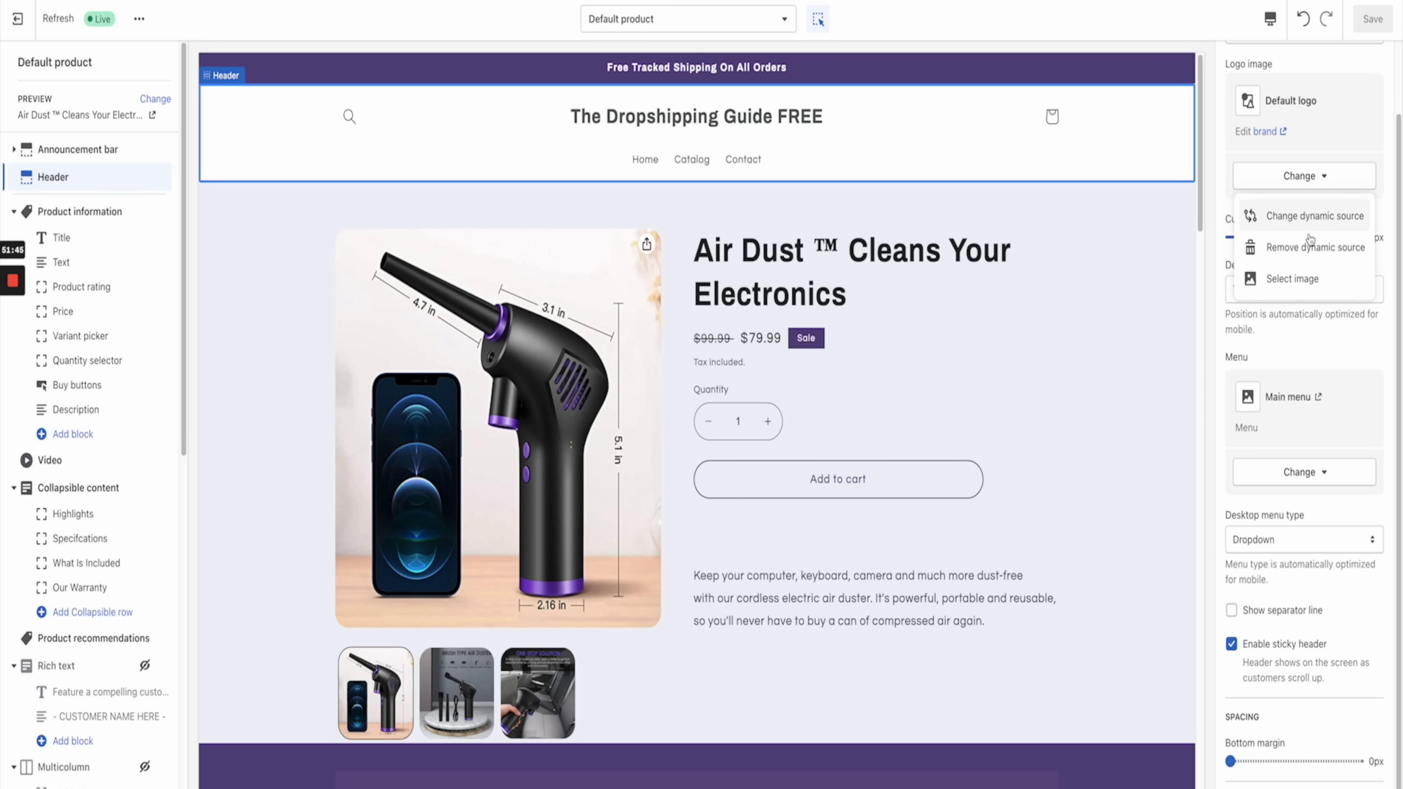
{"action": "left_click", "coordinate": [1291, 274]}
{"action": "scroll", "coordinate": [1348, 387], "scroll_direction": "down", "scroll_amount": 3}
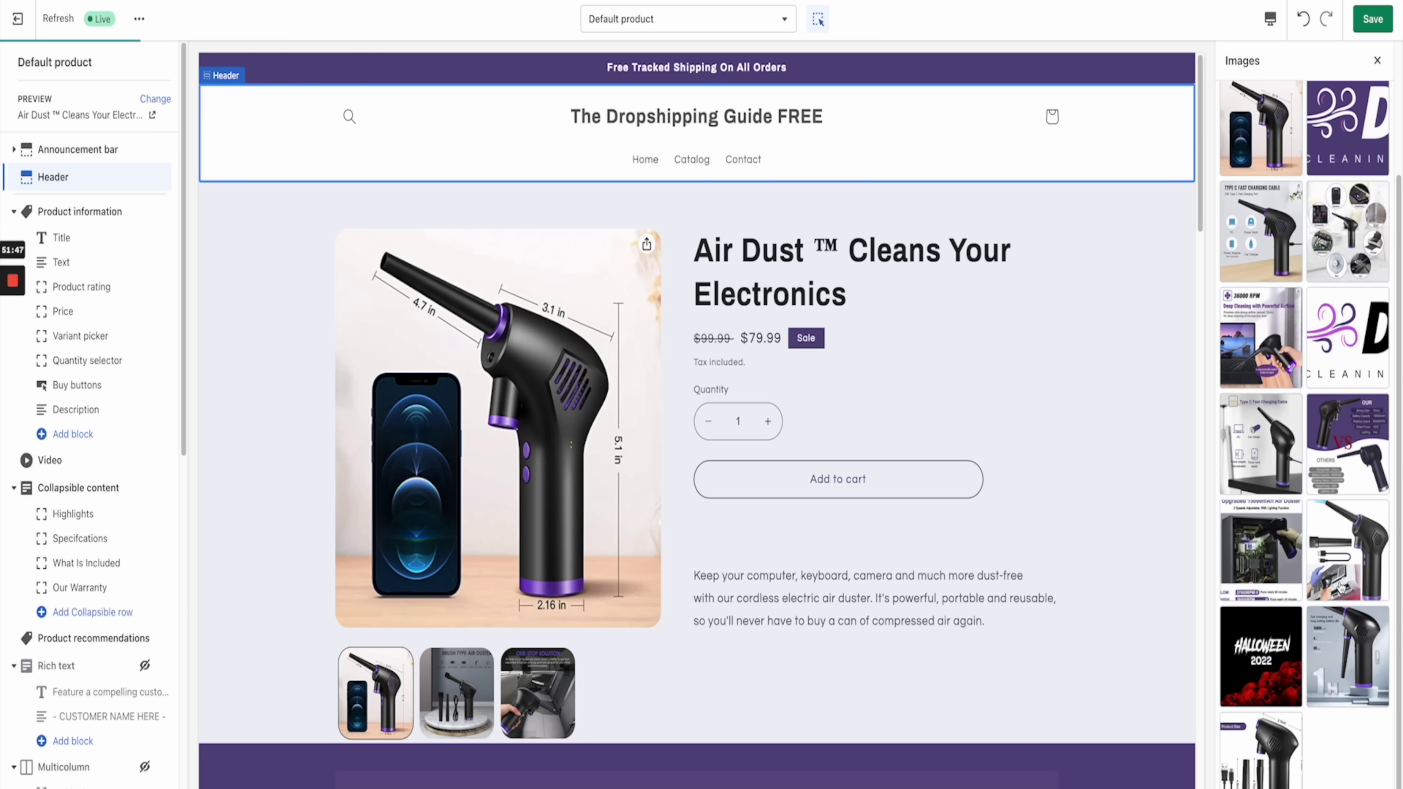
{"action": "left_click", "coordinate": [1348, 426]}
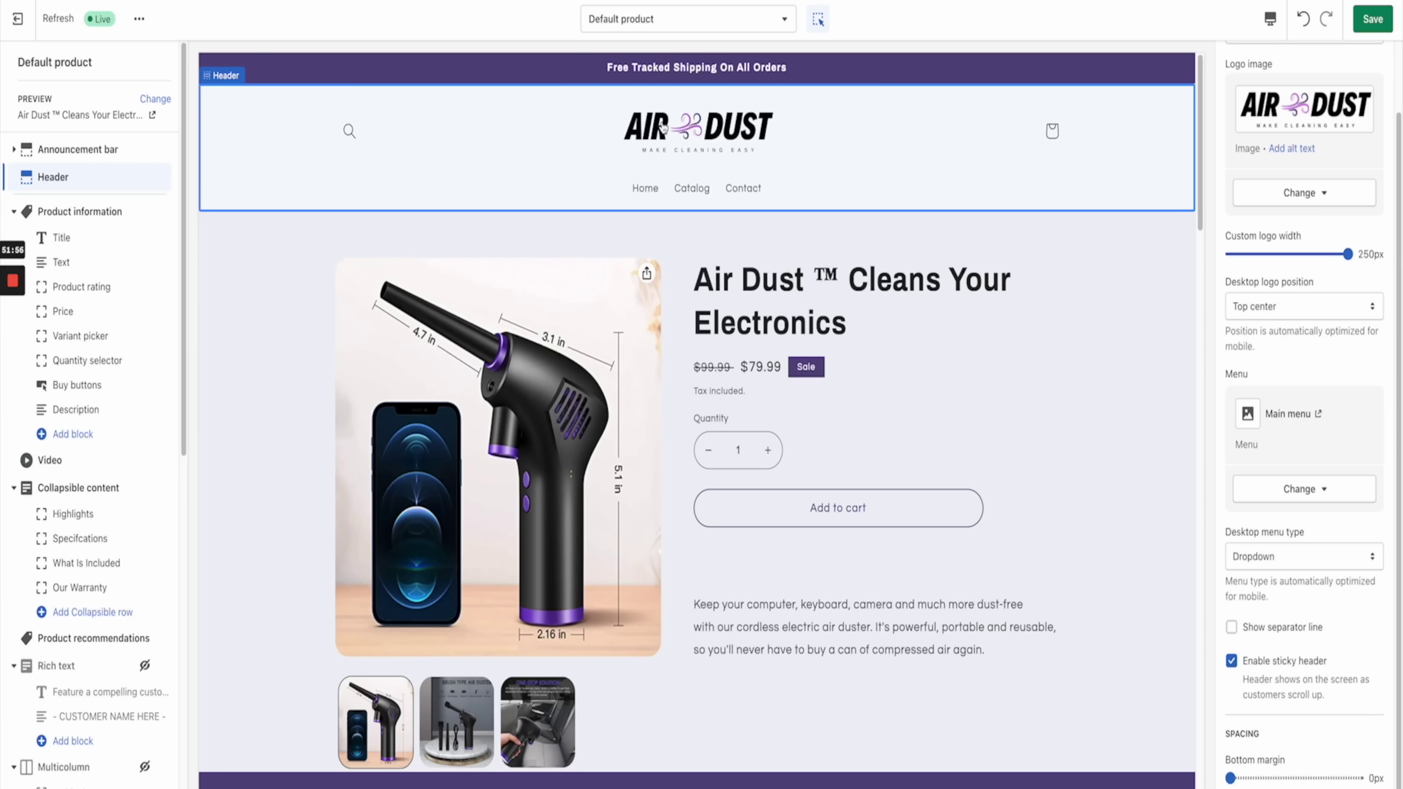
Step: Review the product page with the new header logo on desktop and in the mobile preview
{"action": "scroll", "coordinate": [911, 469], "scroll_direction": "down", "scroll_amount": 15}
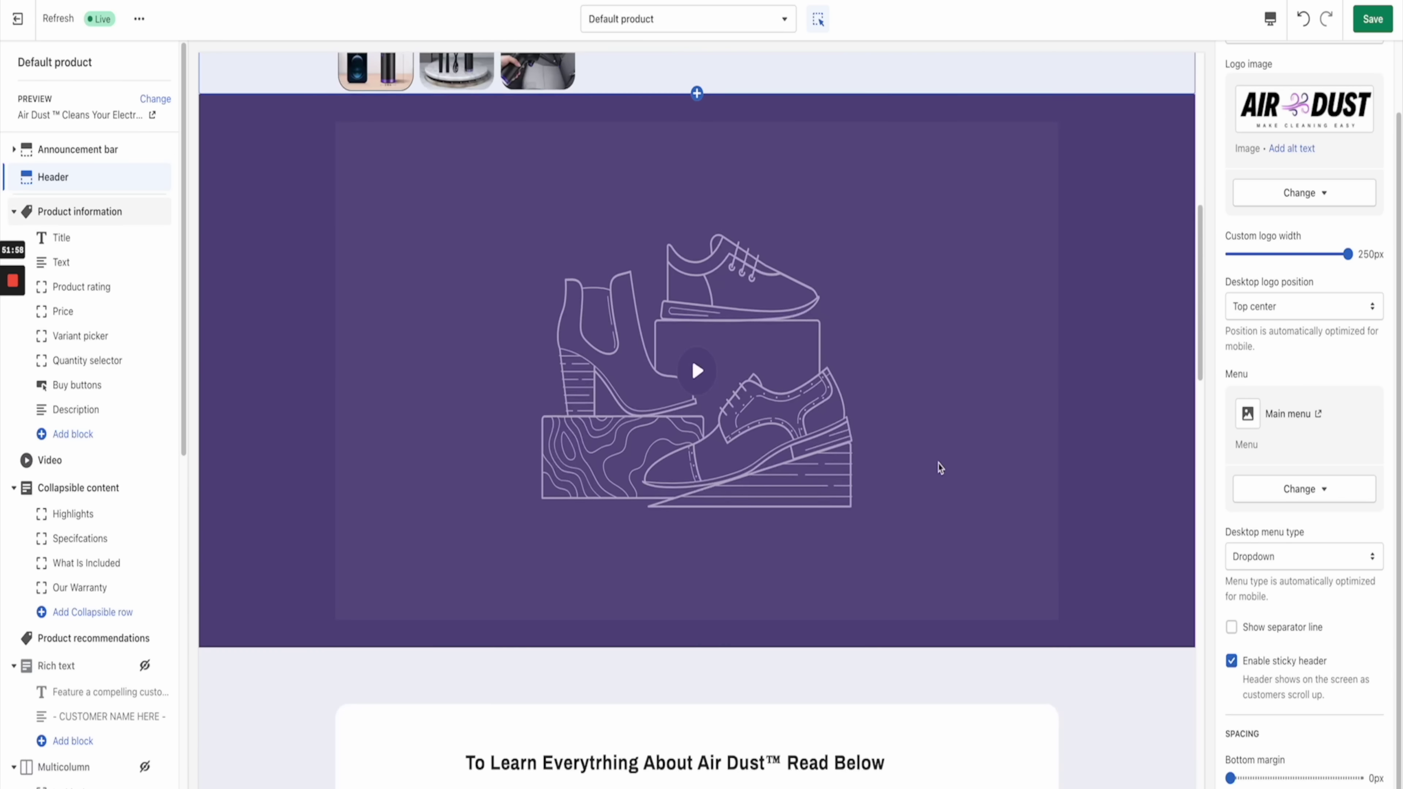
{"action": "scroll", "coordinate": [939, 467], "scroll_direction": "up", "scroll_amount": 15}
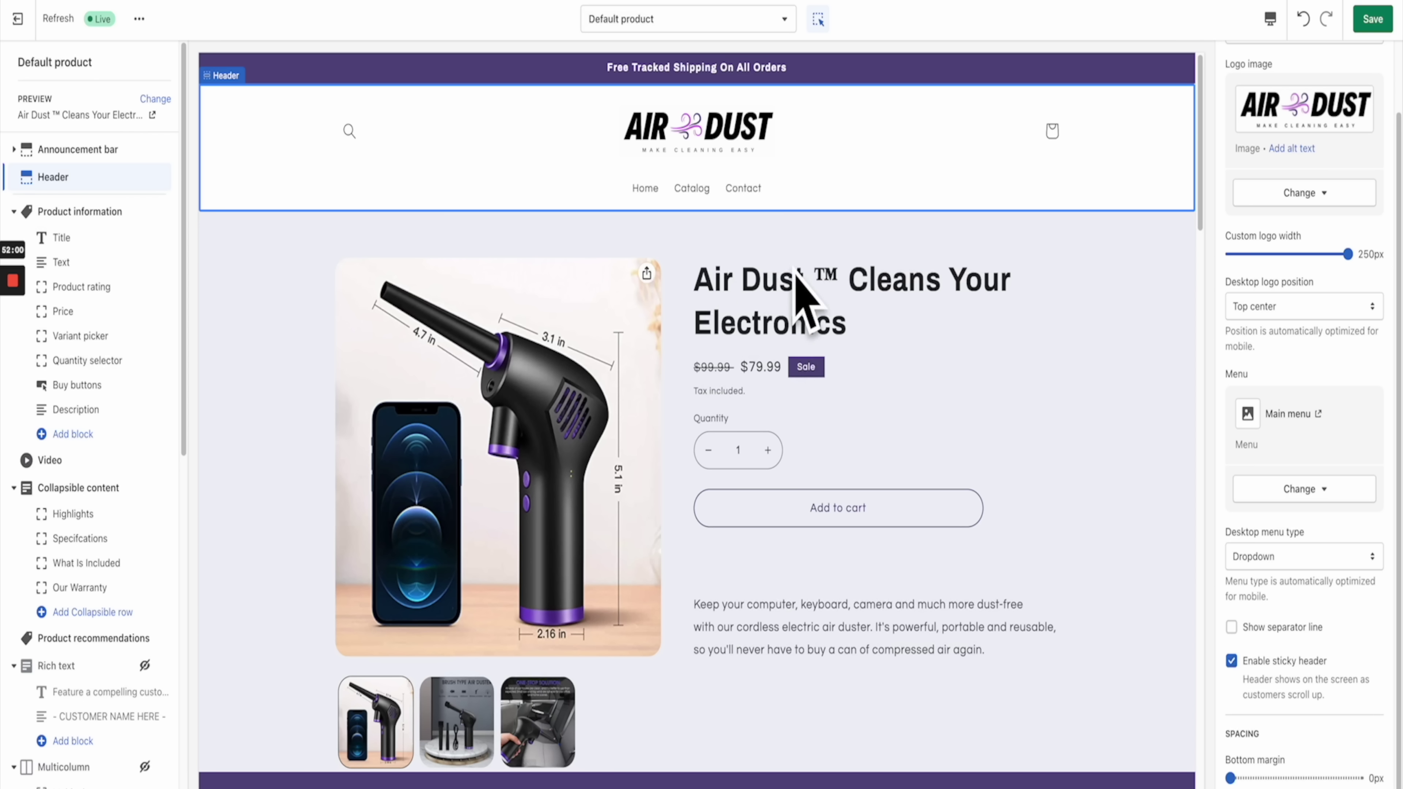
{"action": "key", "text": "ctrl+shift+m"}
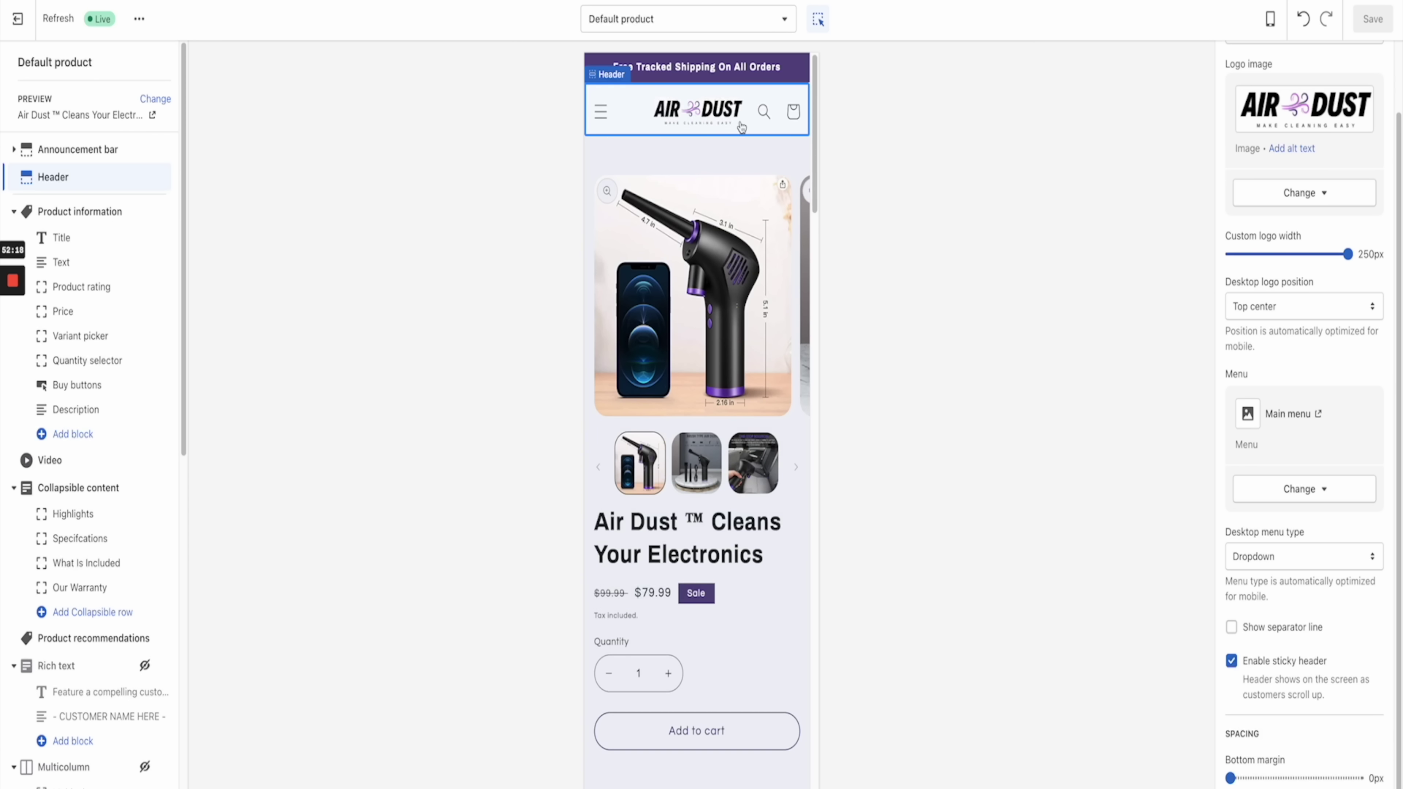
{"action": "scroll", "coordinate": [718, 369], "scroll_direction": "down", "scroll_amount": 10}
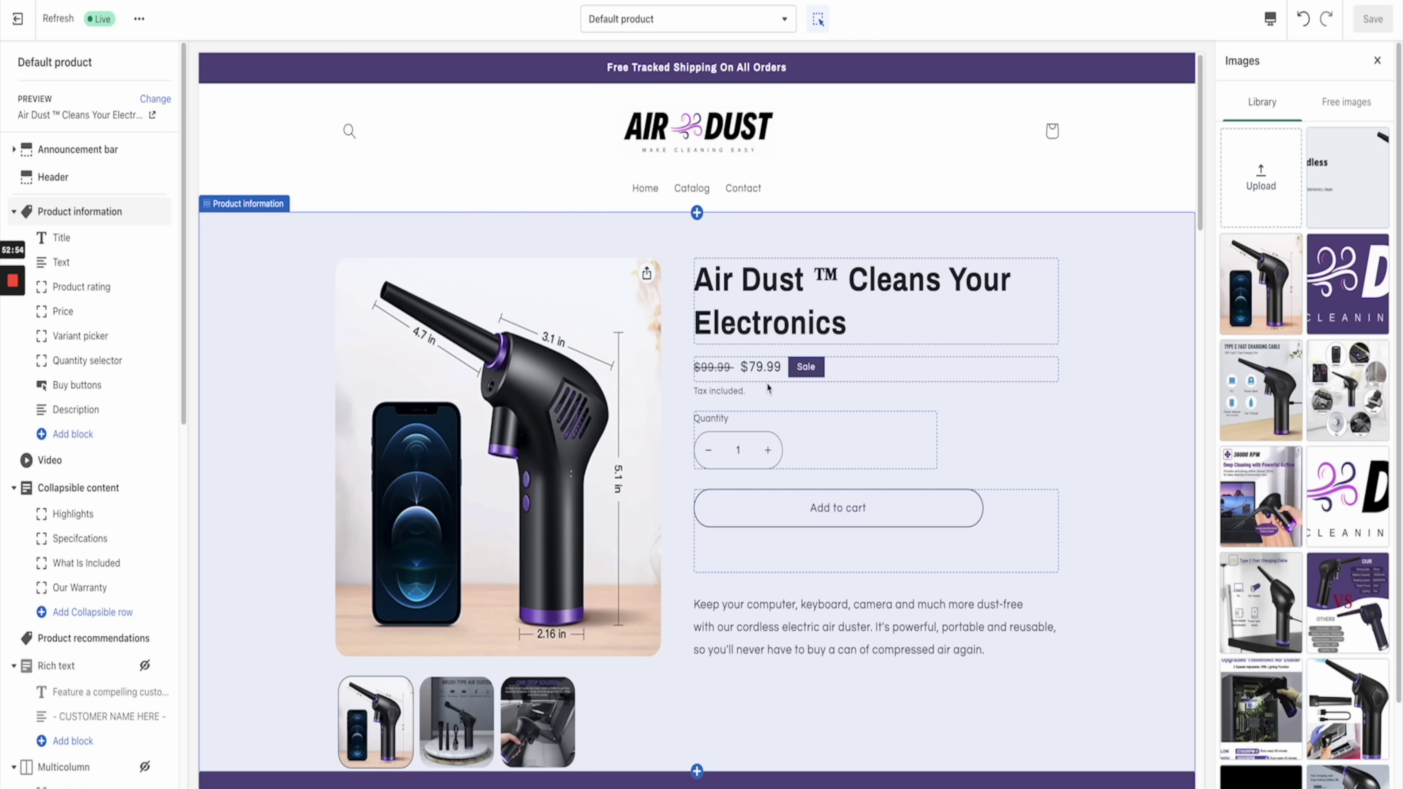
Step: Fill the footer's image block with the purple-background AIR DUST logo and set its image width to 200px
{"action": "scroll", "coordinate": [824, 449], "scroll_direction": "down", "scroll_amount": 8}
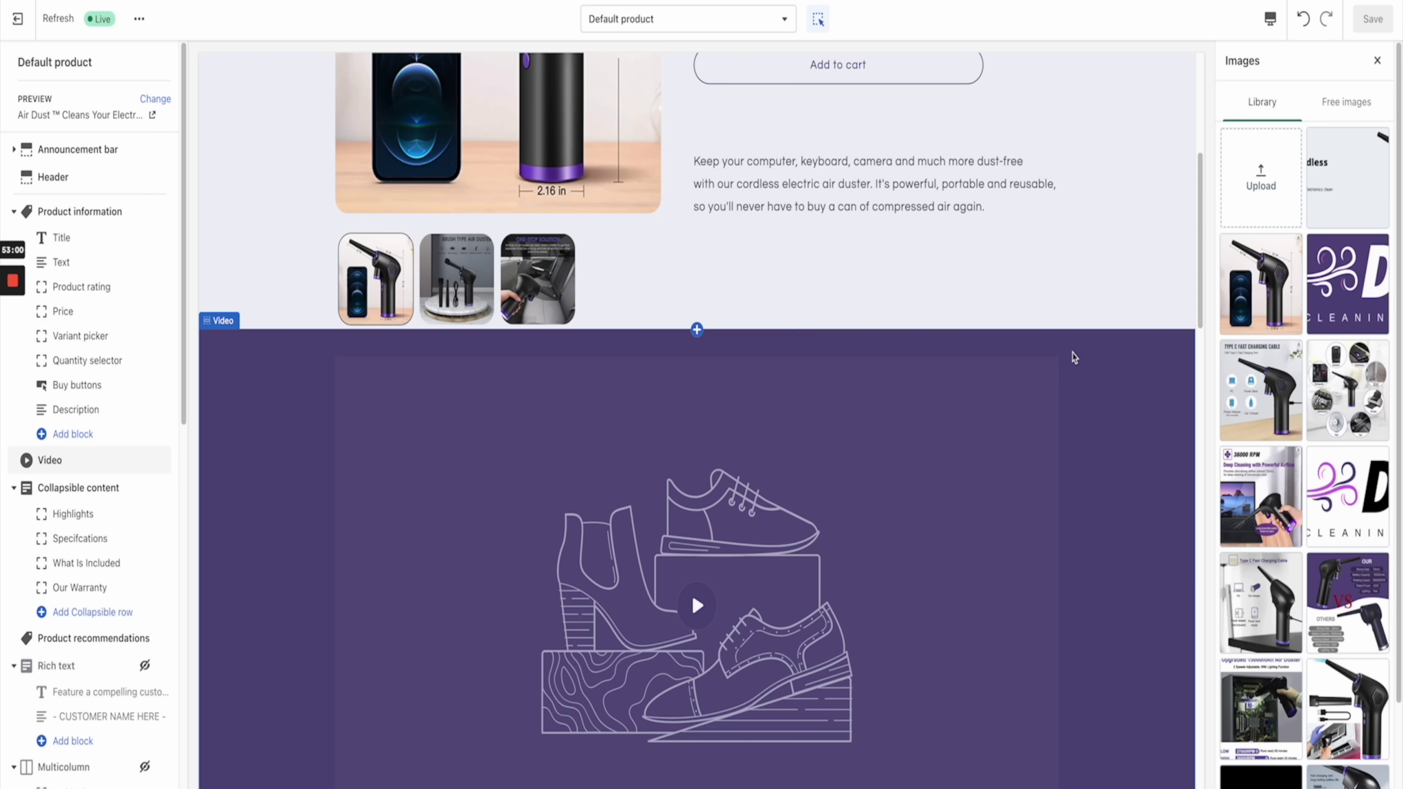
{"action": "scroll", "coordinate": [1121, 408], "scroll_direction": "down", "scroll_amount": 10}
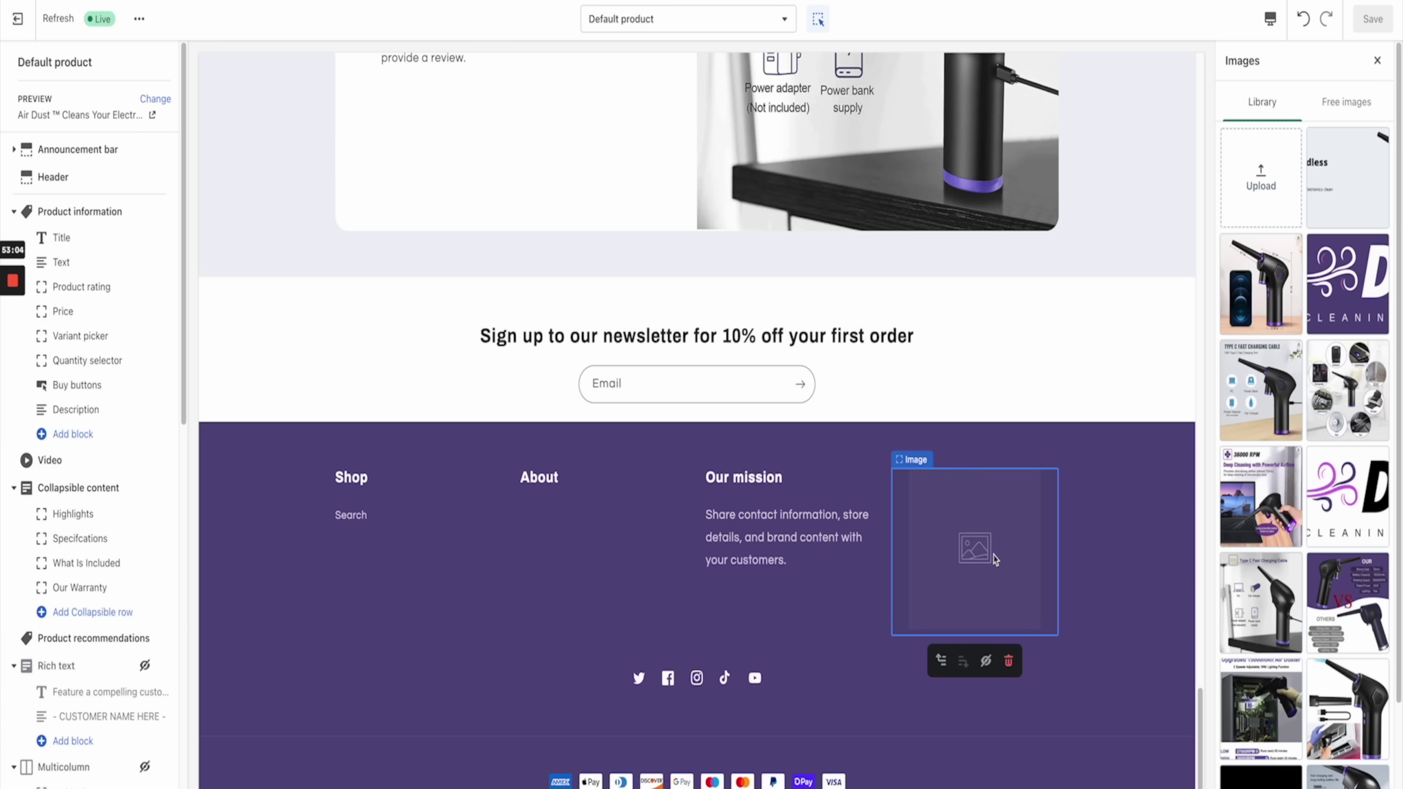
{"action": "left_click", "coordinate": [1331, 311]}
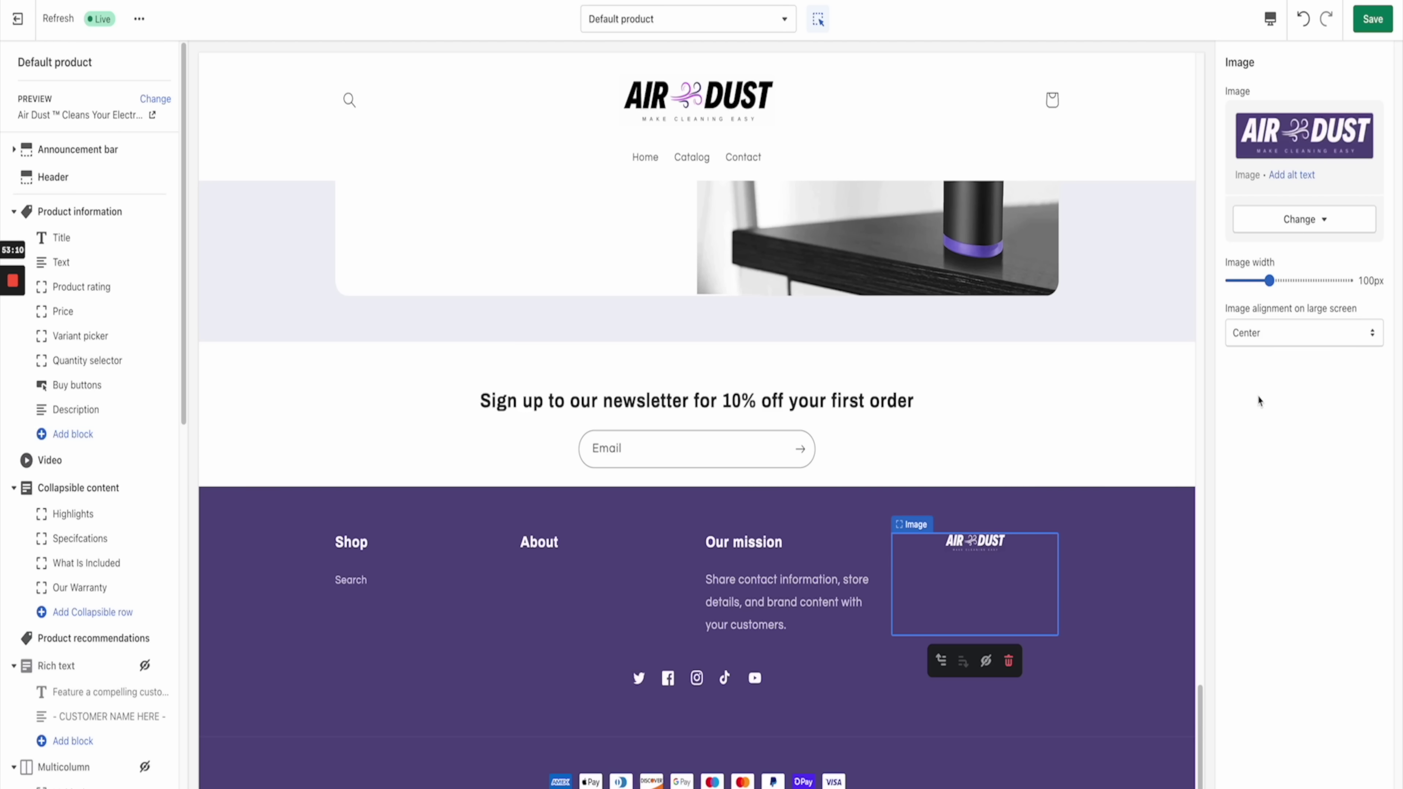
{"action": "left_click", "coordinate": [1284, 280]}
{"action": "left_click_drag", "start_coordinate": [1284, 280], "coordinate": [1347, 281]}
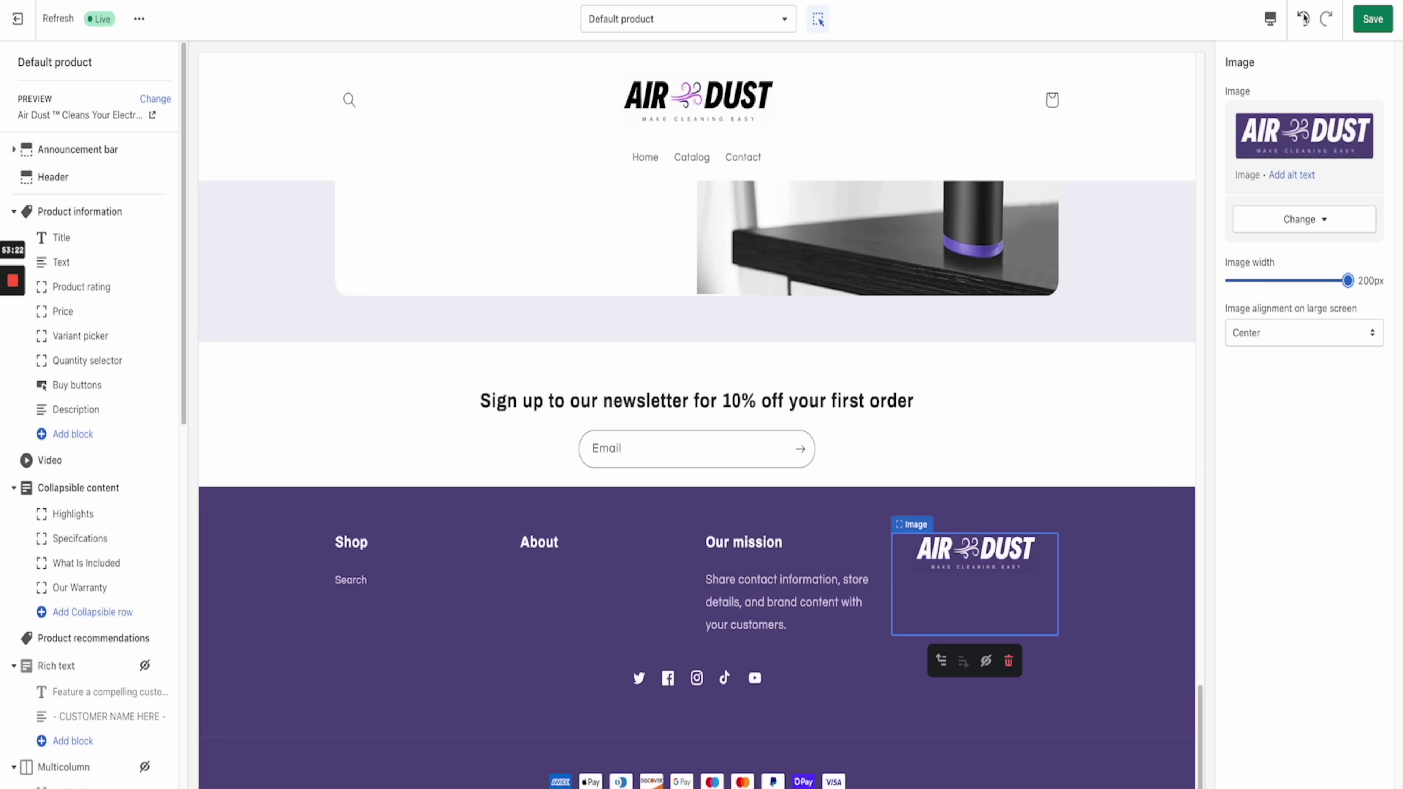
Step: Preview the footer logo and the rest of the product page in the mobile layout
{"action": "left_click", "coordinate": [1270, 18]}
{"action": "left_click", "coordinate": [1294, 72]}
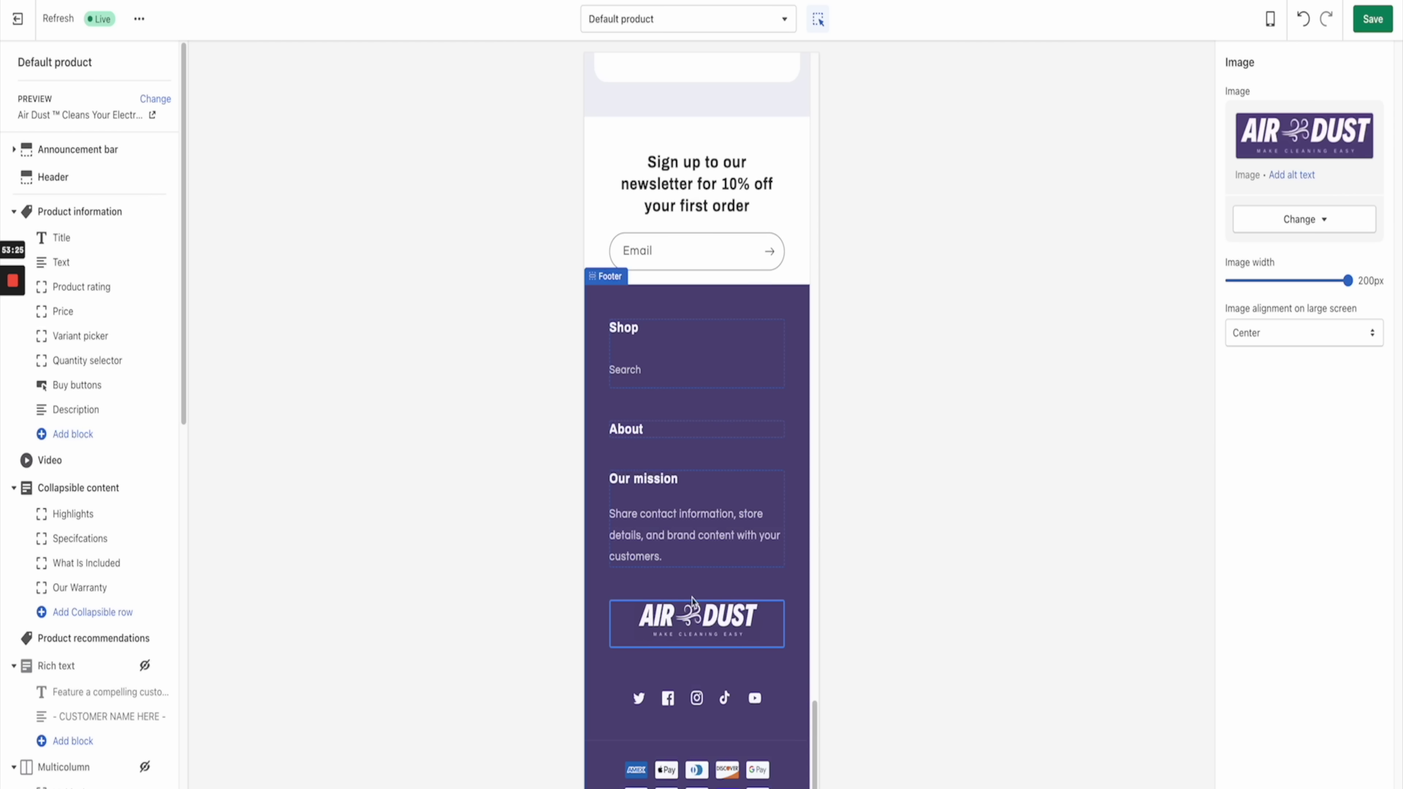
{"action": "scroll", "coordinate": [726, 551], "scroll_direction": "up", "scroll_amount": 10}
{"action": "scroll", "coordinate": [725, 552], "scroll_direction": "up", "scroll_amount": 5}
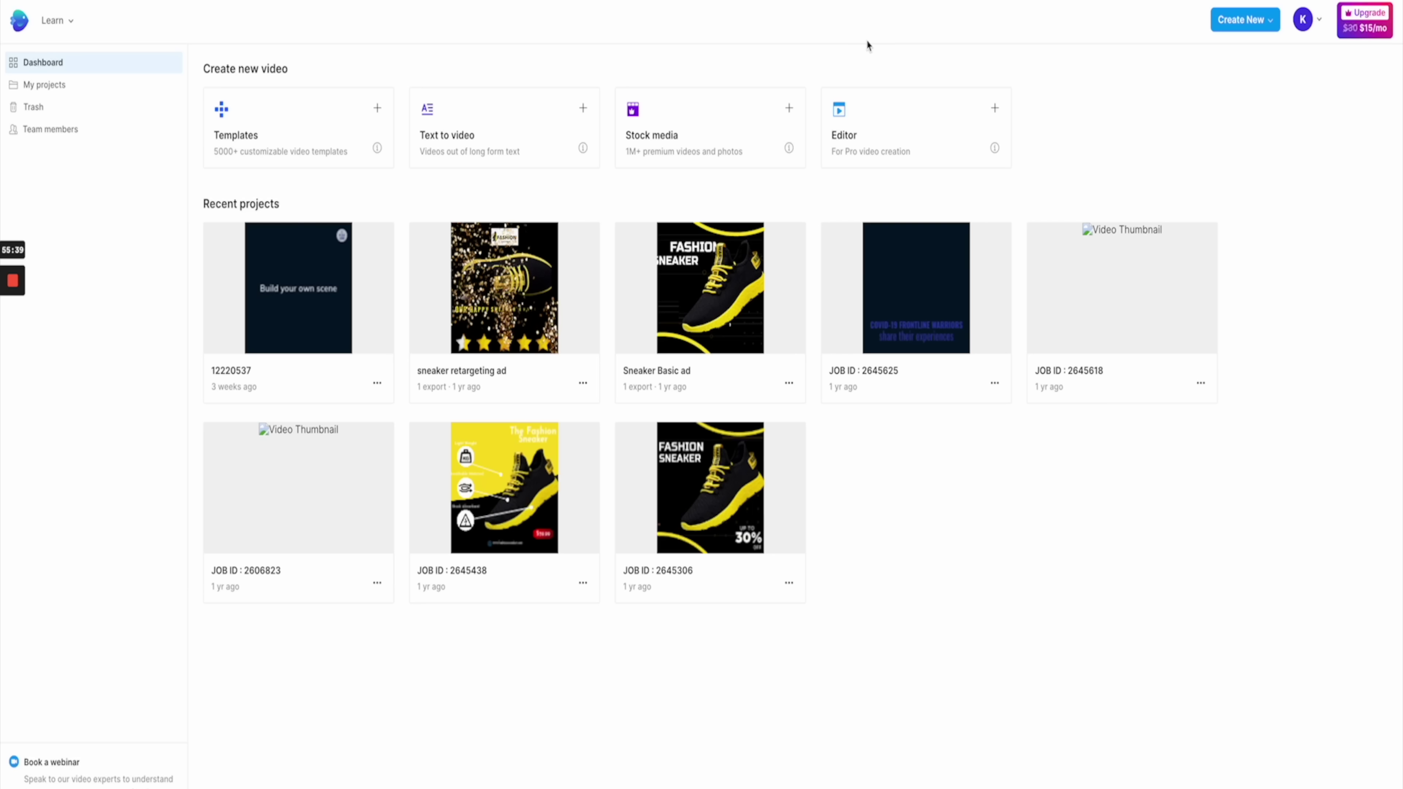
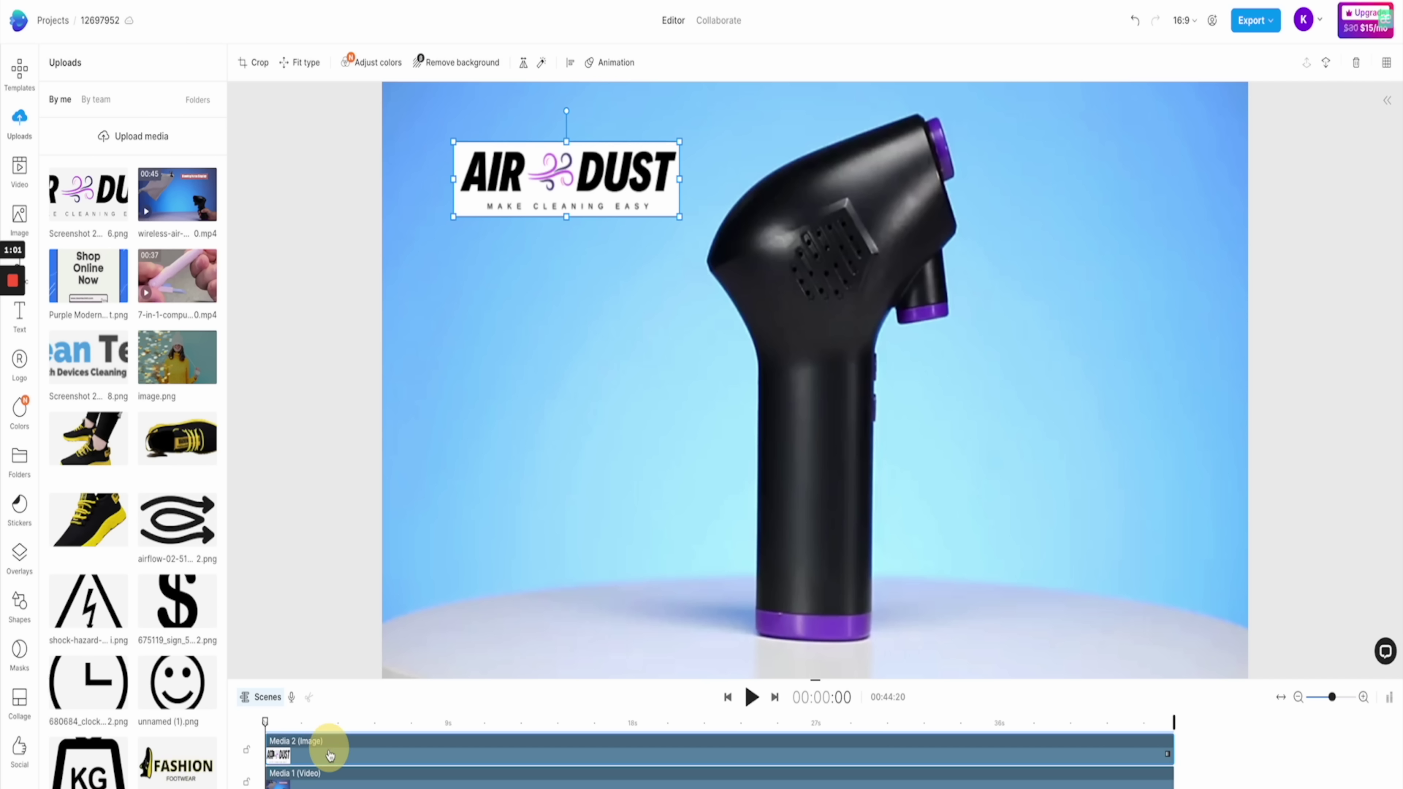
Step: In the InVideo editor, turn the product video clip's volume all the way down
{"action": "left_click", "coordinate": [327, 780]}
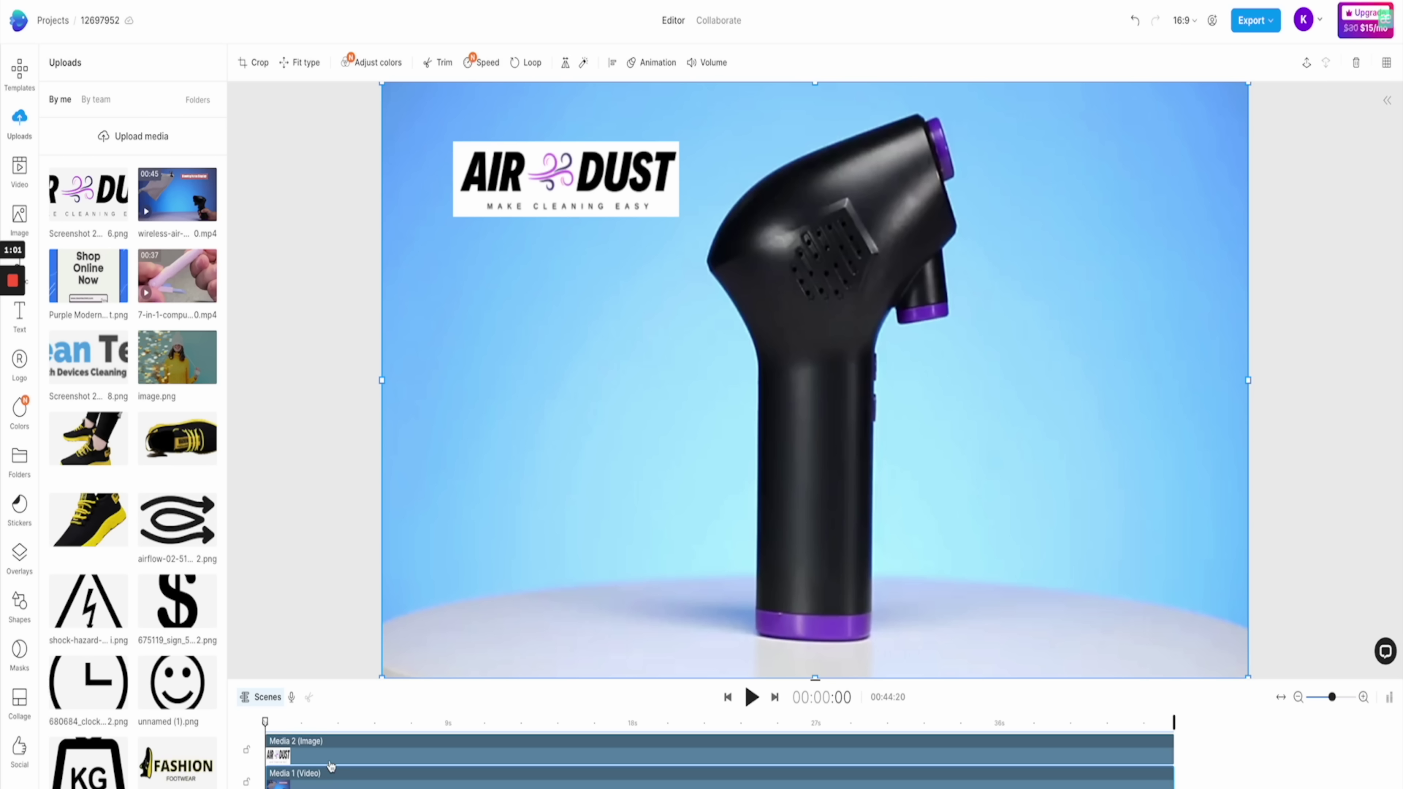
{"action": "left_click", "coordinate": [709, 62]}
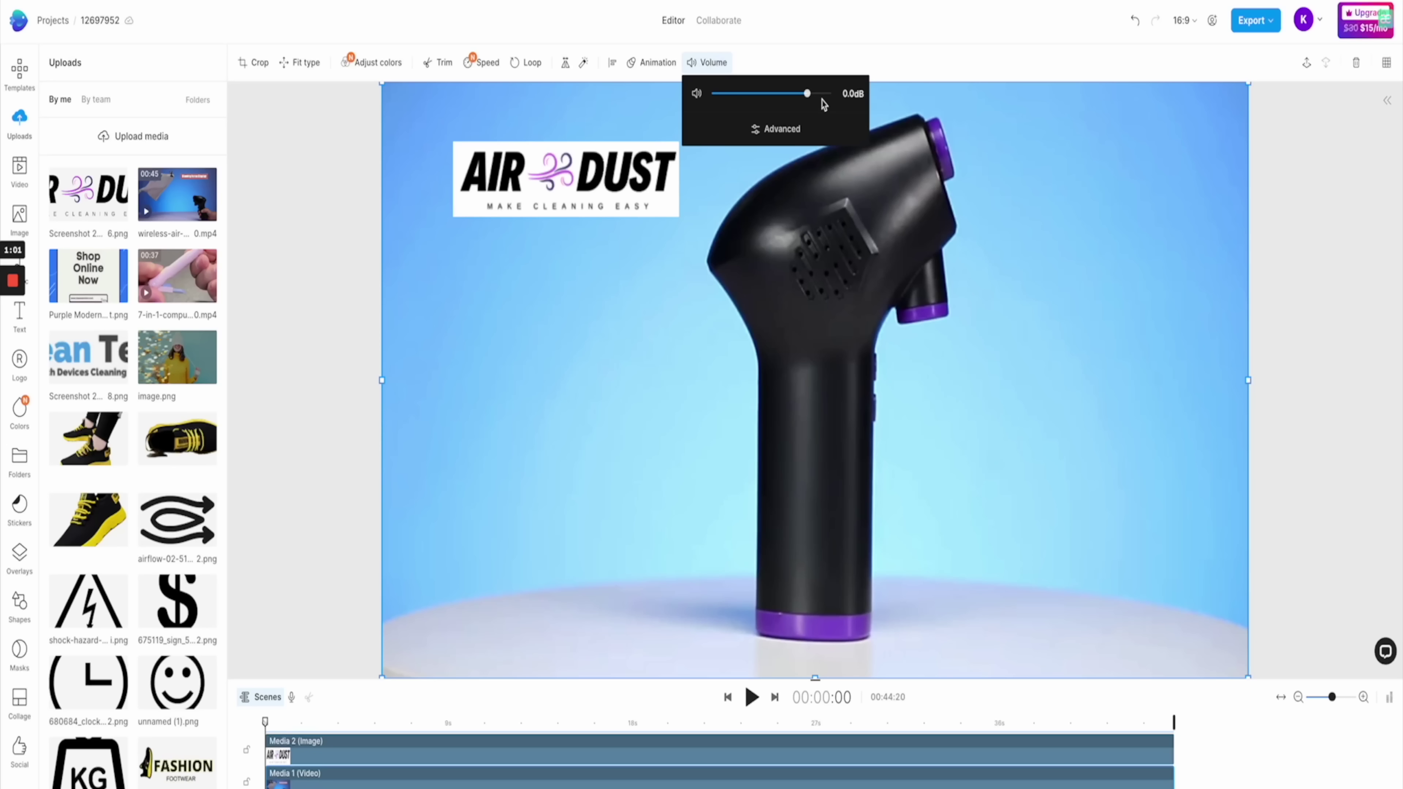
{"action": "left_click_drag", "start_coordinate": [808, 95], "coordinate": [663, 91]}
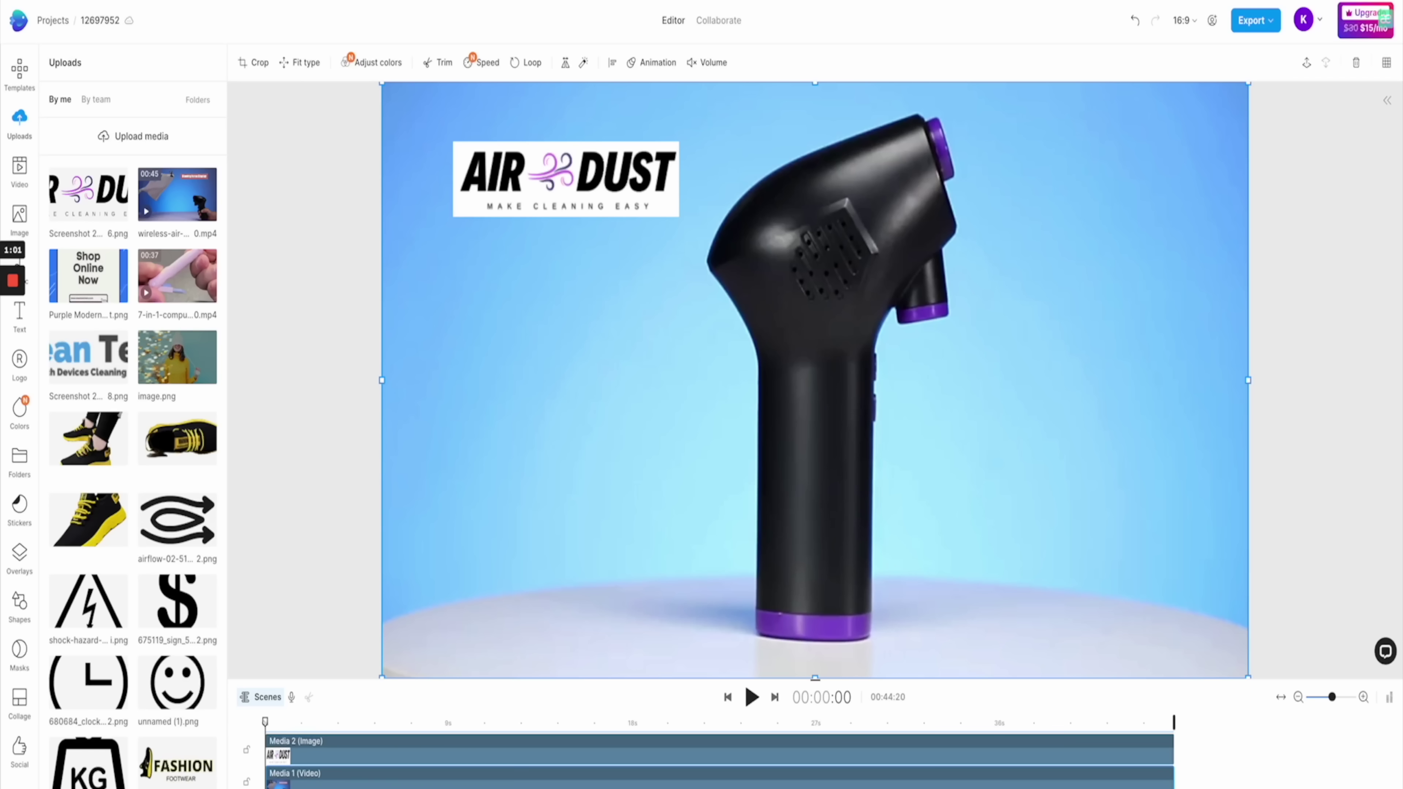
Step: Add the Pop track "Driving Dance Pop Party Intro" to the product video as background music
{"action": "left_click", "coordinate": [25, 280]}
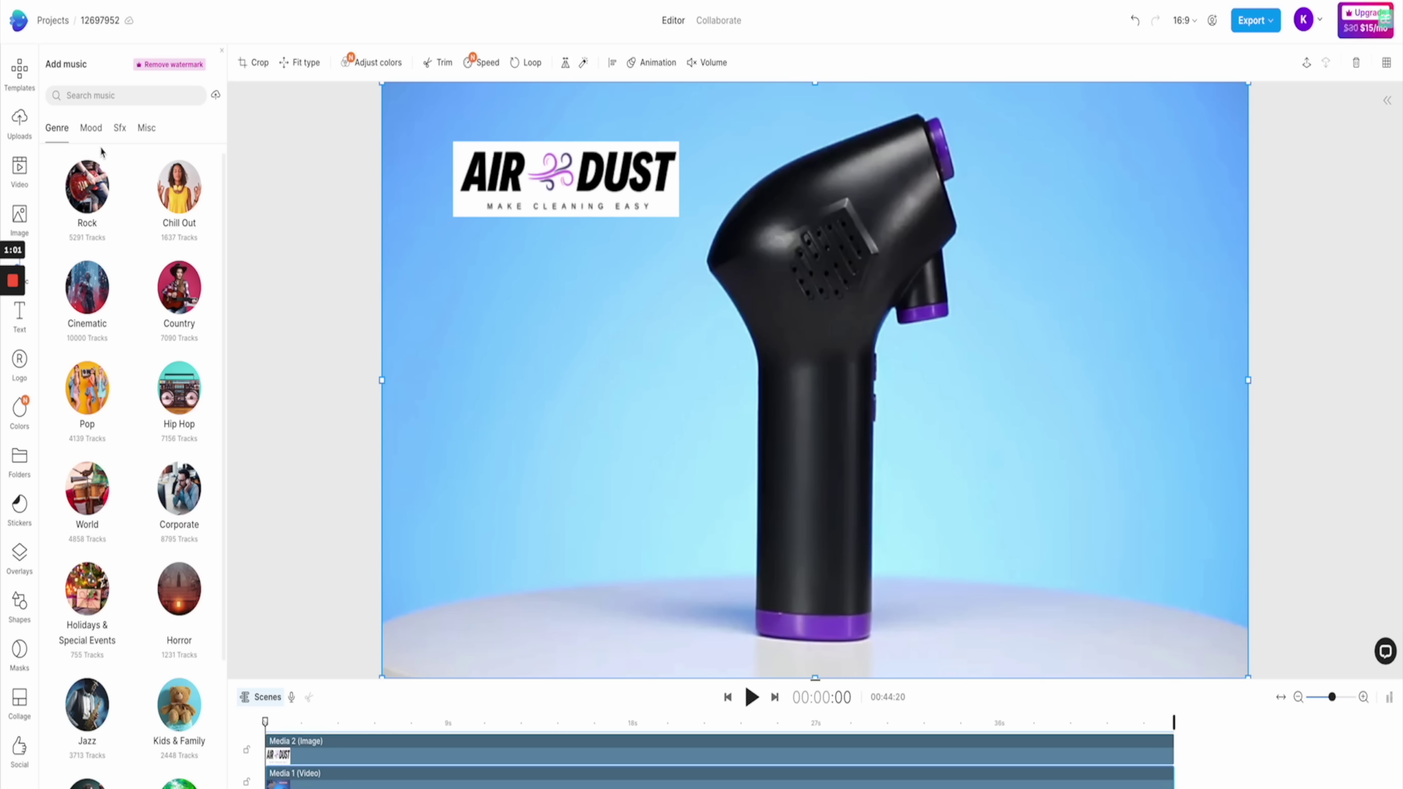
{"action": "left_click", "coordinate": [88, 394]}
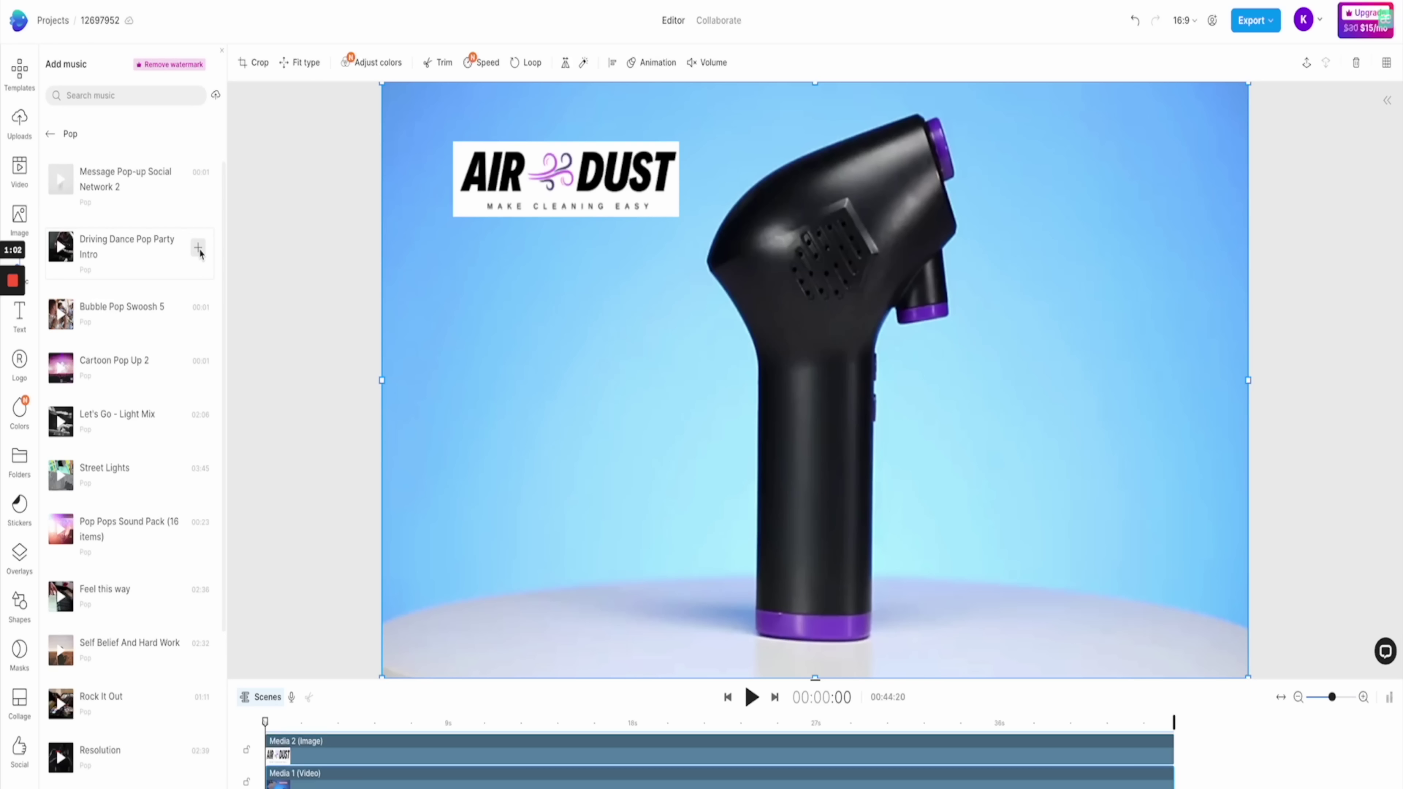
{"action": "left_click", "coordinate": [199, 252]}
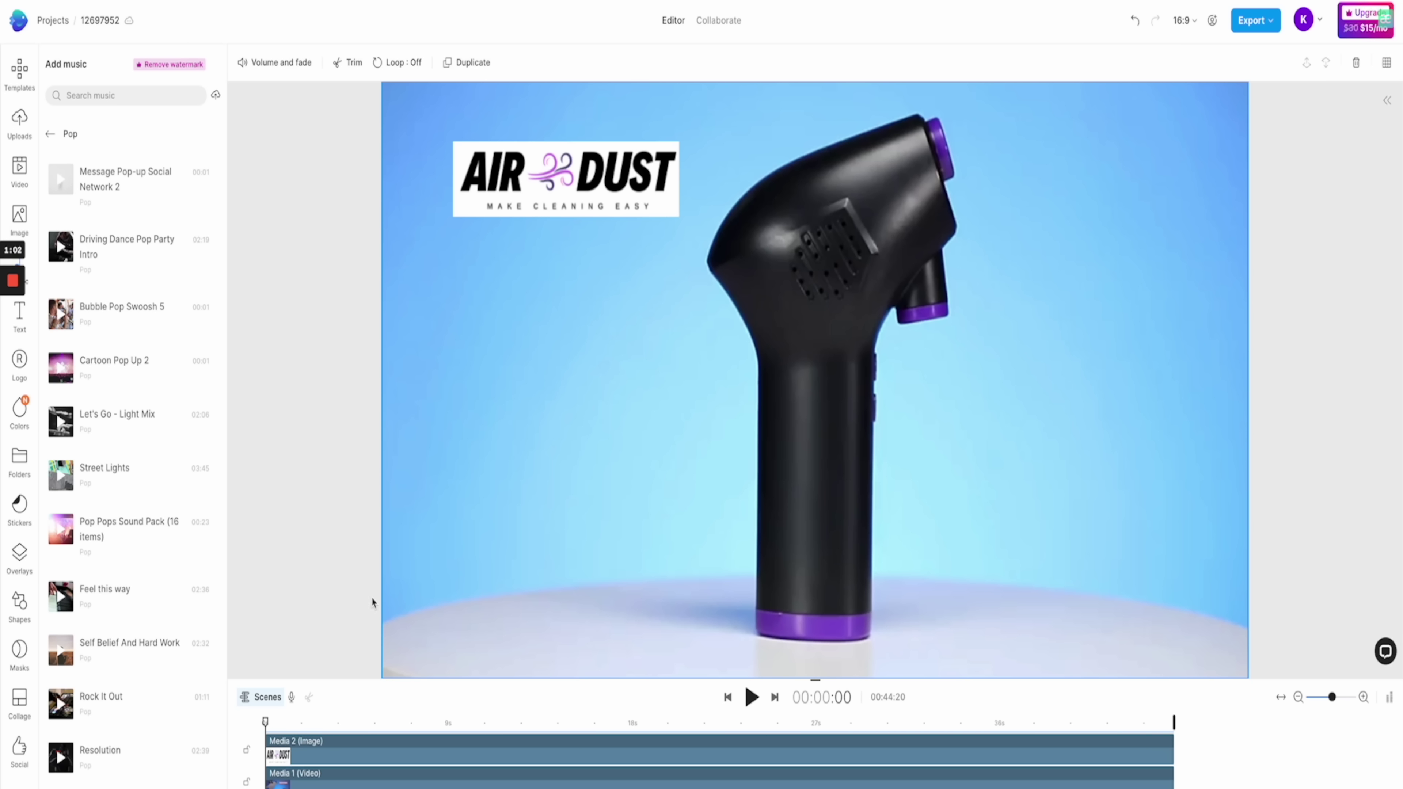
{"action": "mouse_move", "coordinate": [265, 721]}
{"action": "left_mouse_down"}
{"action": "mouse_move", "coordinate": [1149, 752]}
{"action": "mouse_move", "coordinate": [264, 721]}
{"action": "left_mouse_up"}
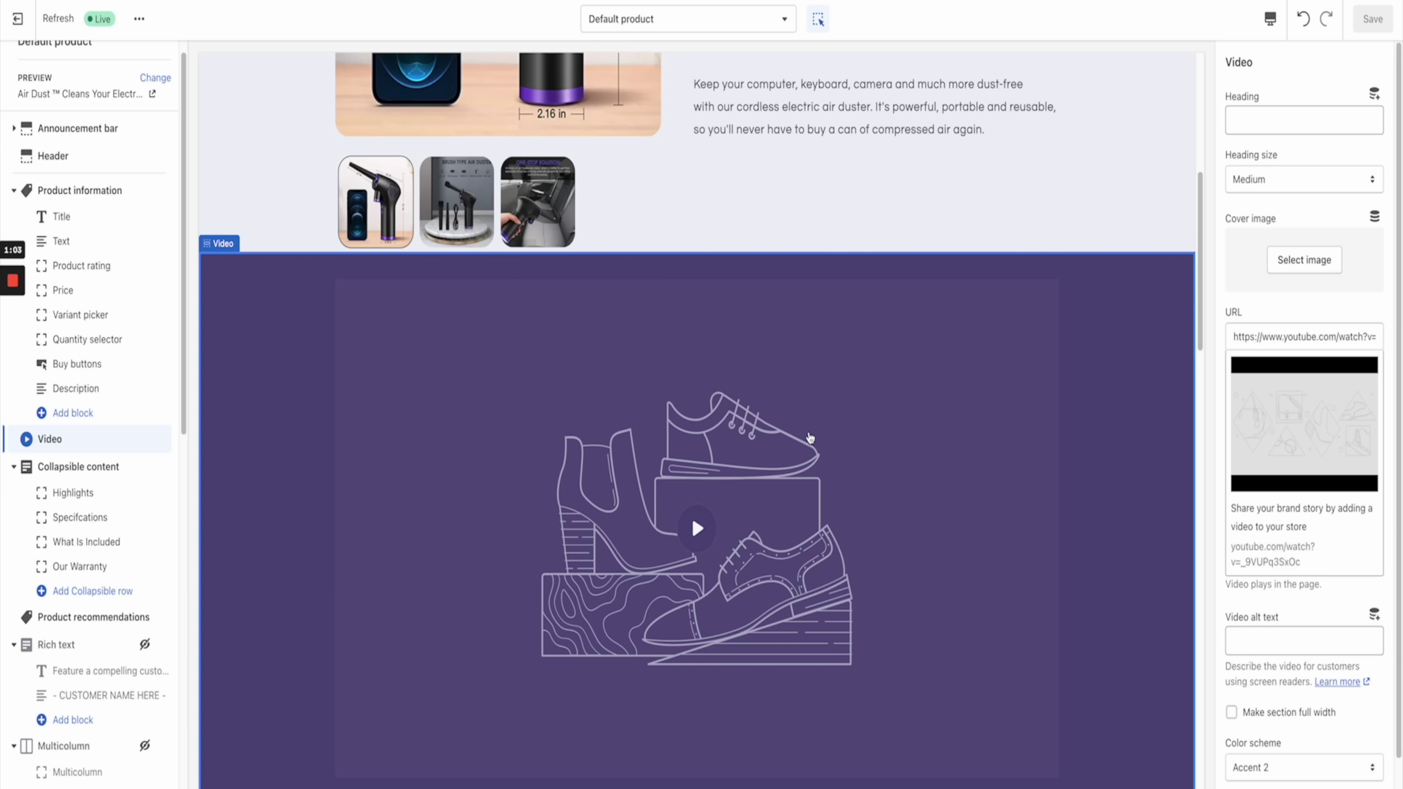
{"action": "left_click_drag", "start_coordinate": [1236, 337], "coordinate": [1377, 334]}
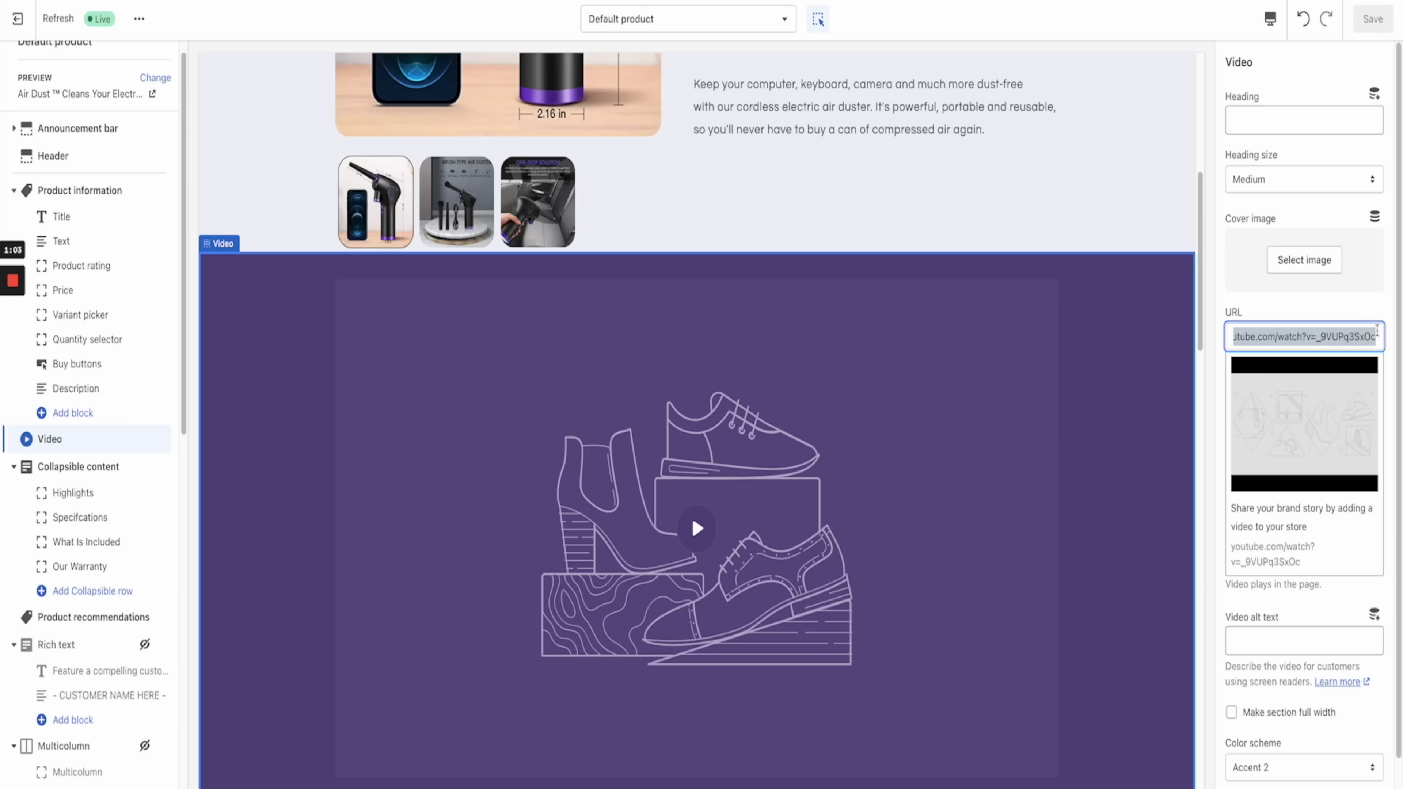
{"action": "type", "text": "https://youtu.be/bxTTIS6aUcs"}
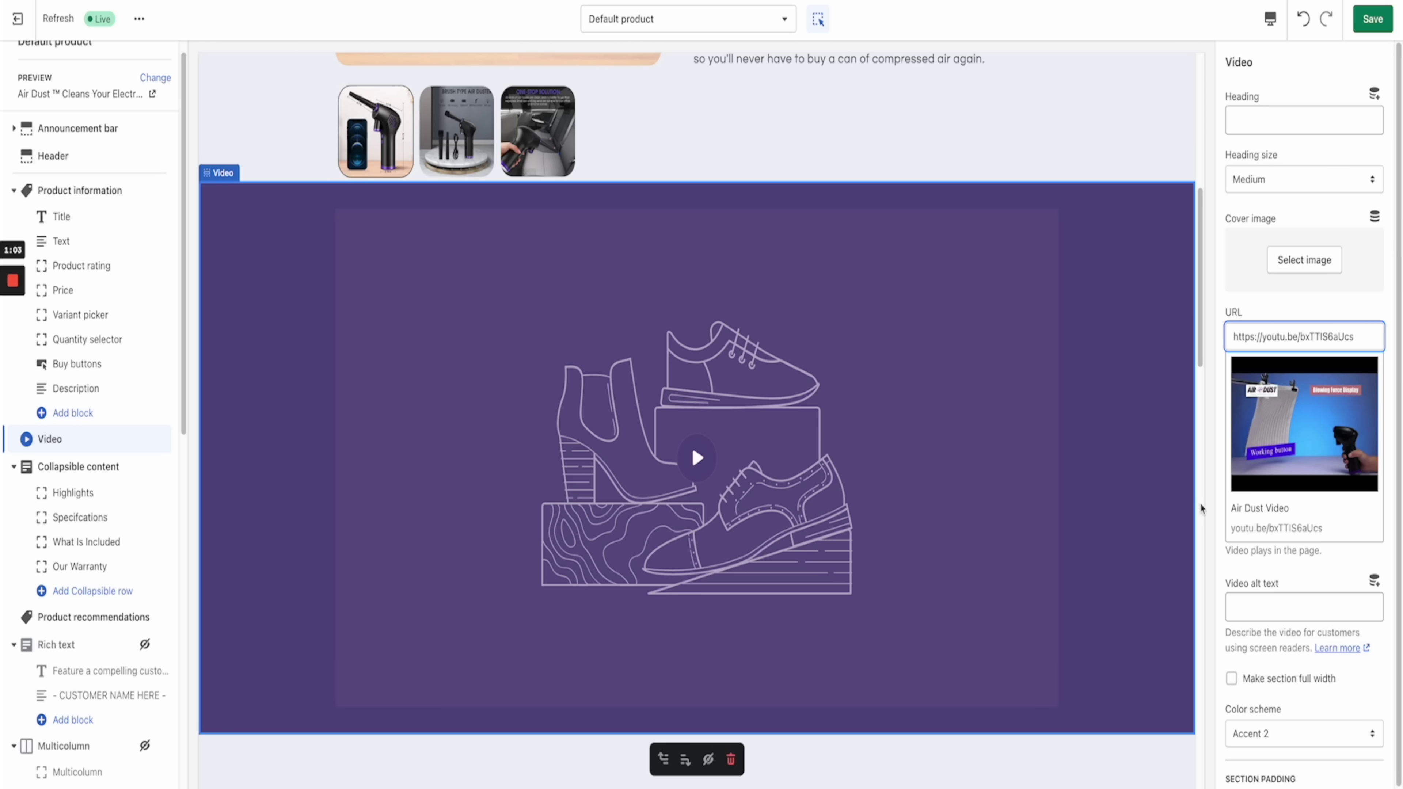
{"action": "left_click", "coordinate": [698, 460]}
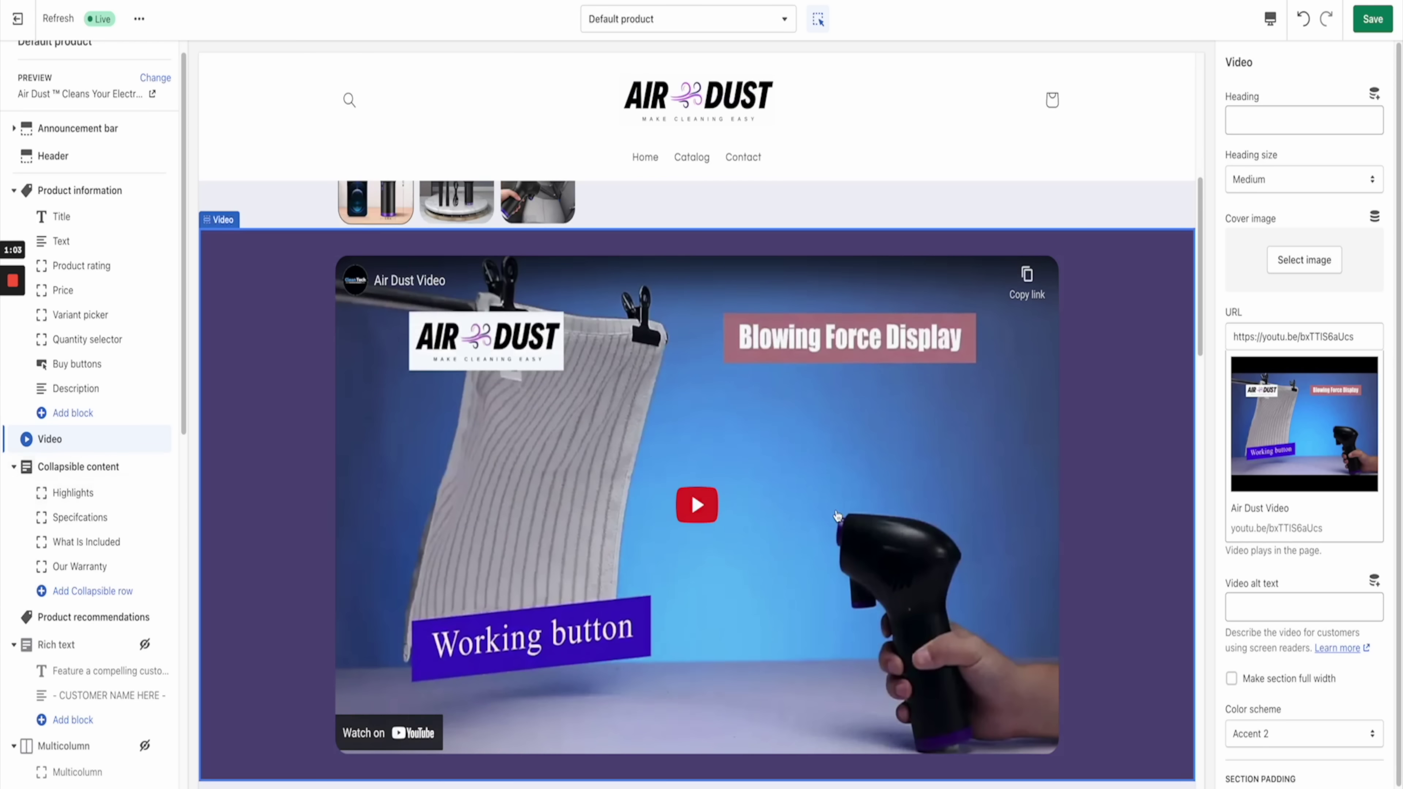
{"action": "scroll", "coordinate": [861, 465], "scroll_direction": "up", "scroll_amount": 1}
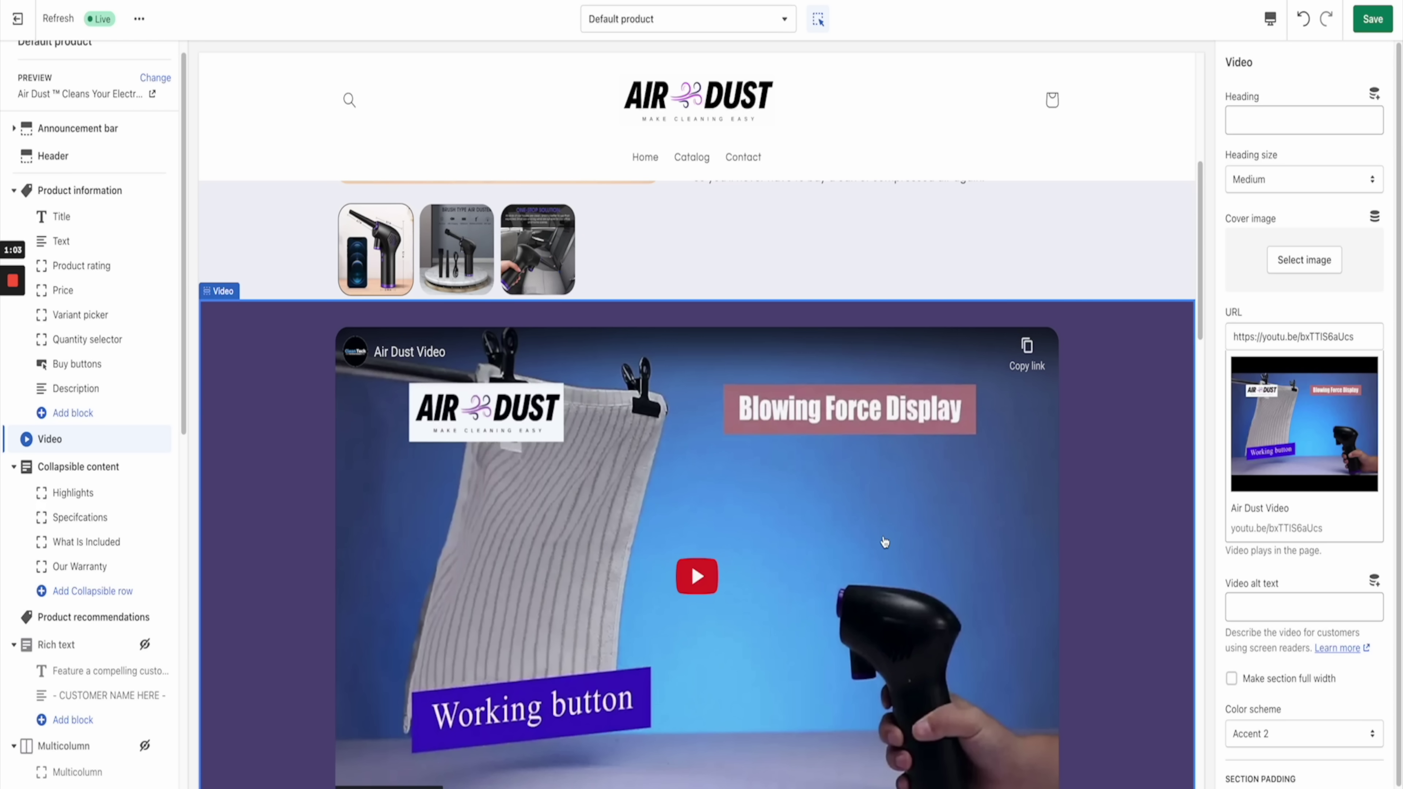
Step: Switch to Canva, browse the YouTube thumbnail templates and open the purple Midnight Gaming live streaming design
{"action": "key", "text": "ctrl+Tab"}
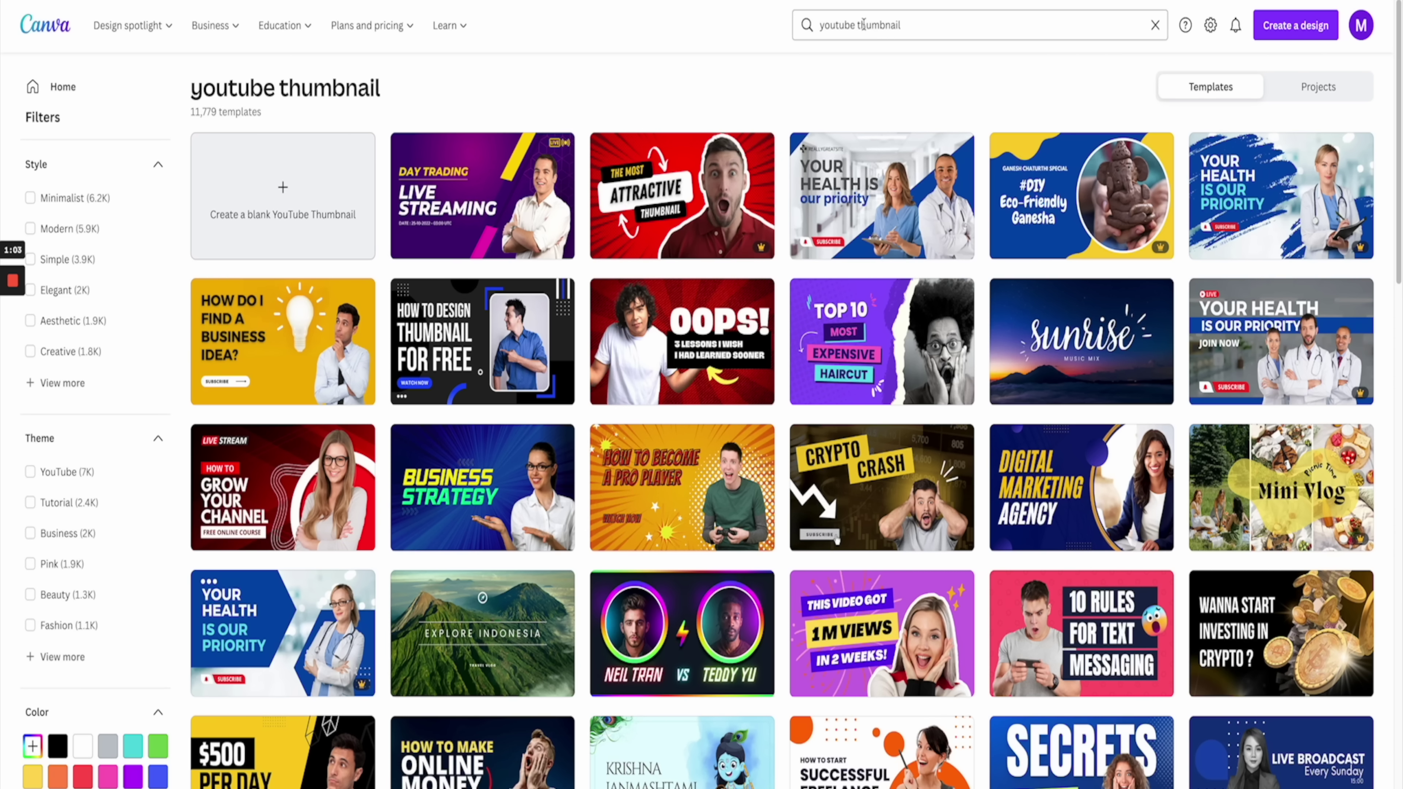
{"action": "left_click", "coordinate": [66, 510]}
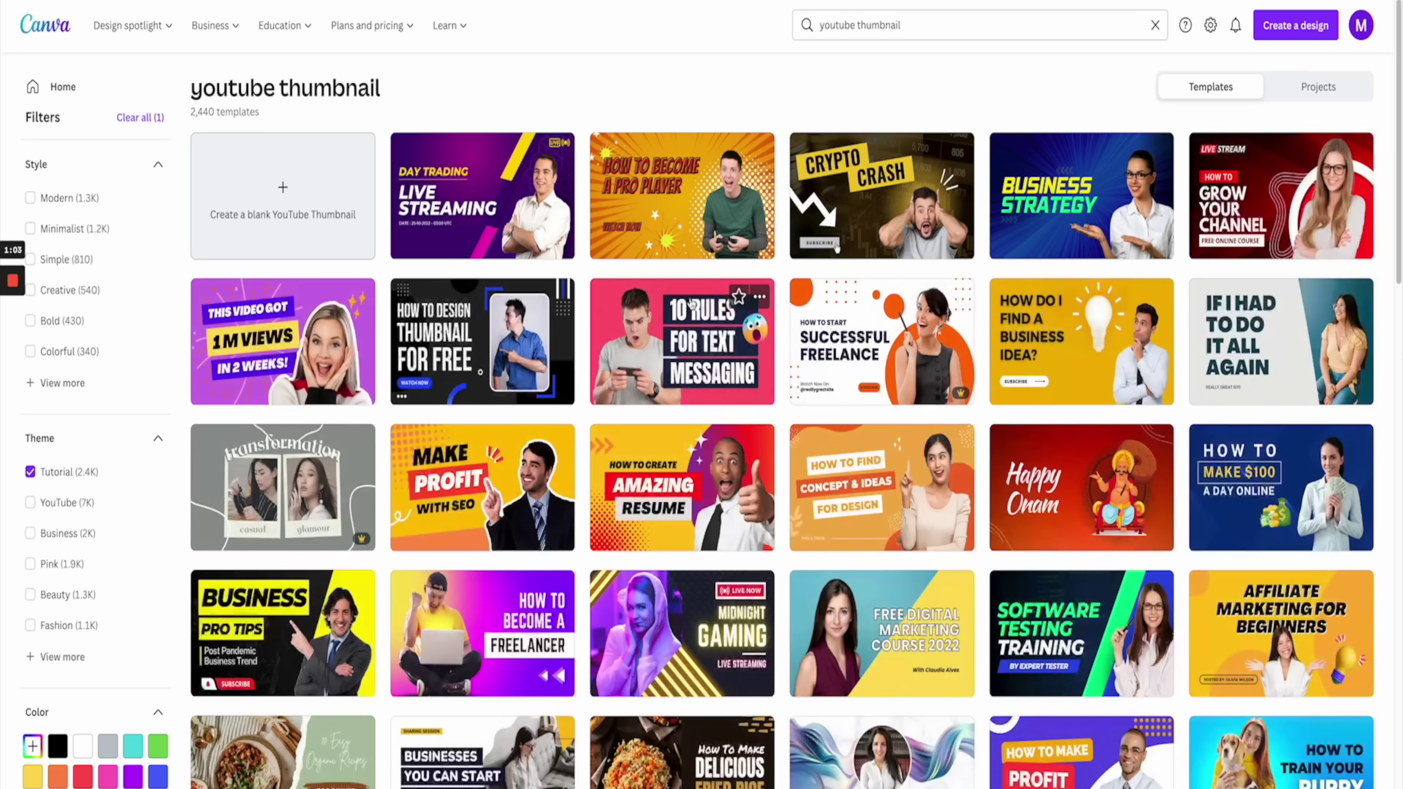
{"action": "scroll", "coordinate": [736, 412], "scroll_direction": "down", "scroll_amount": 5}
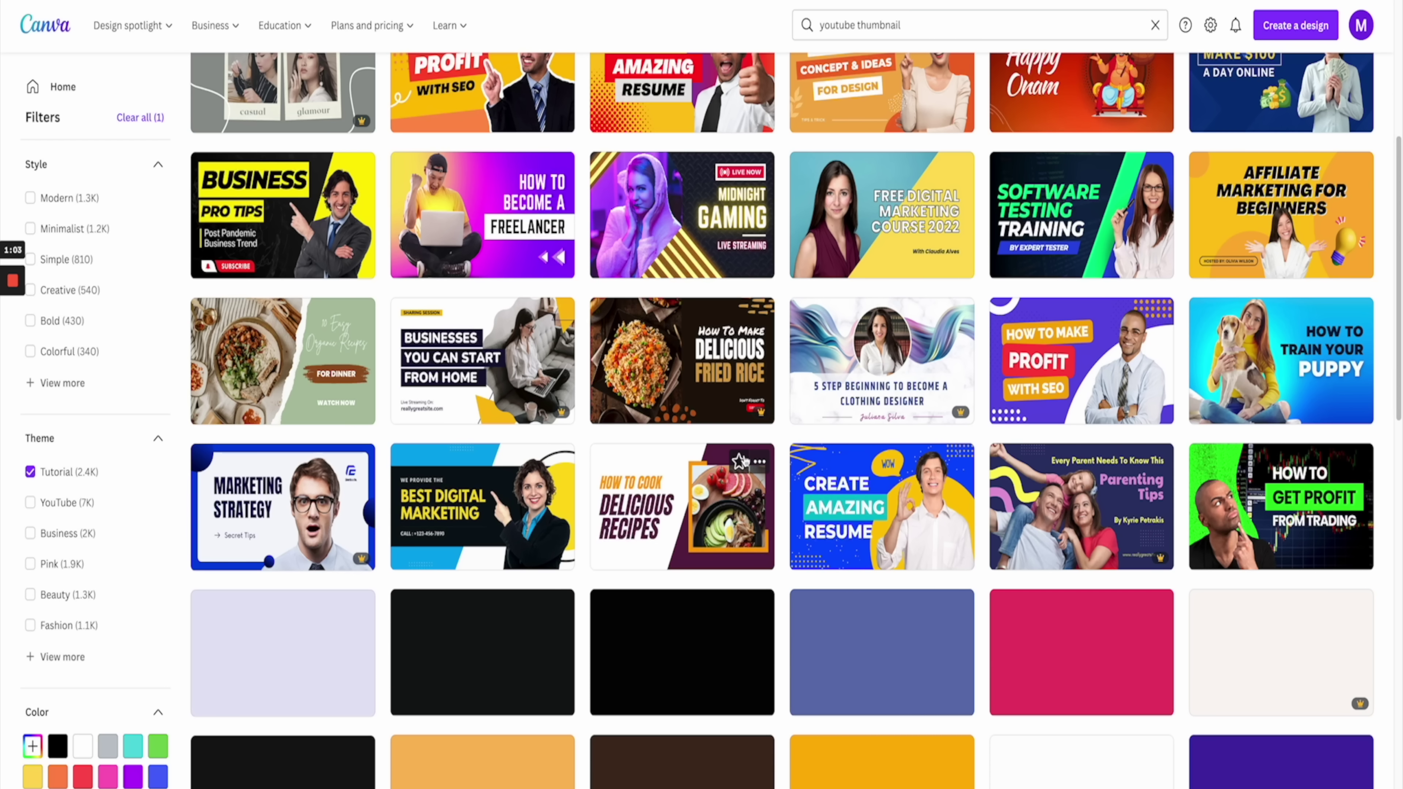
{"action": "scroll", "coordinate": [754, 421], "scroll_direction": "down", "scroll_amount": 1}
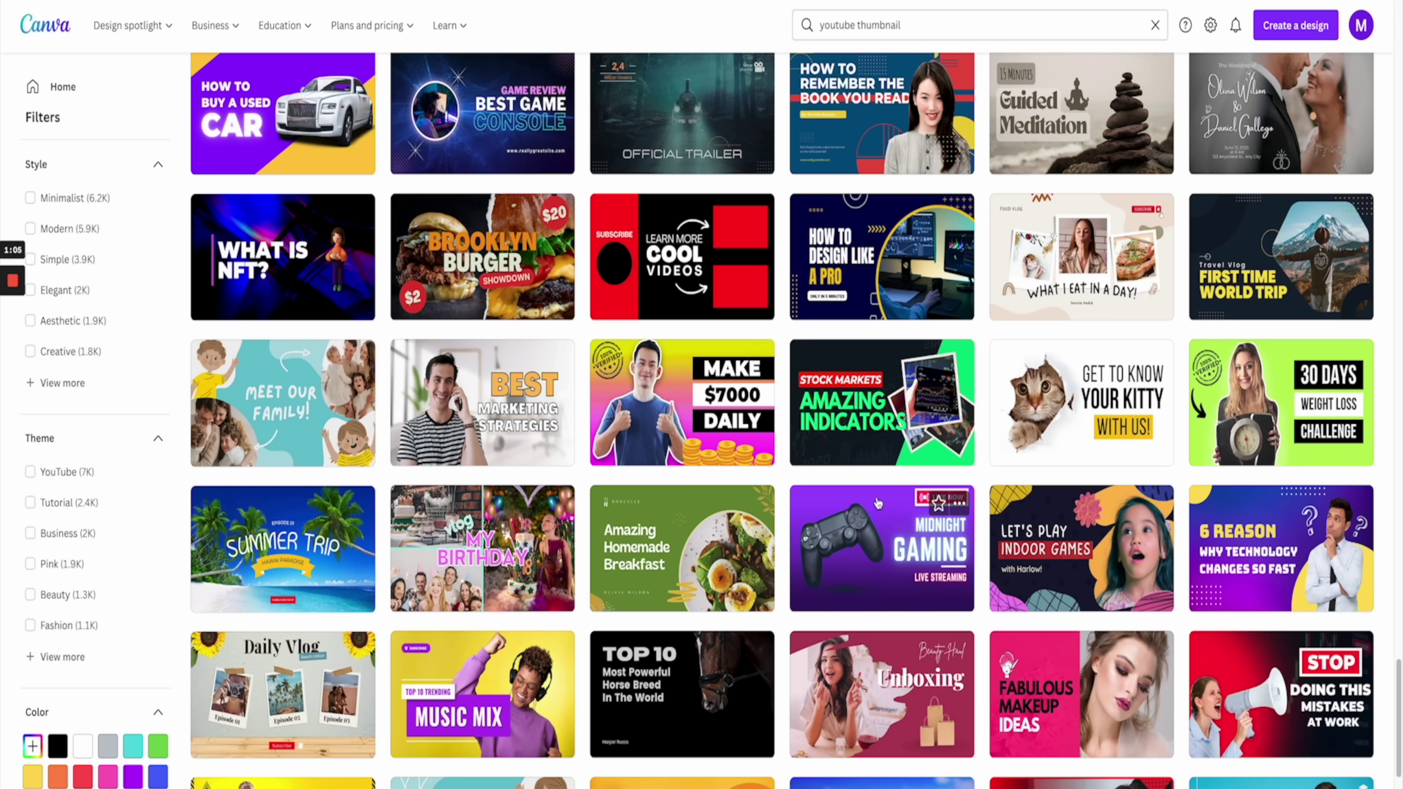
{"action": "left_click", "coordinate": [902, 528]}
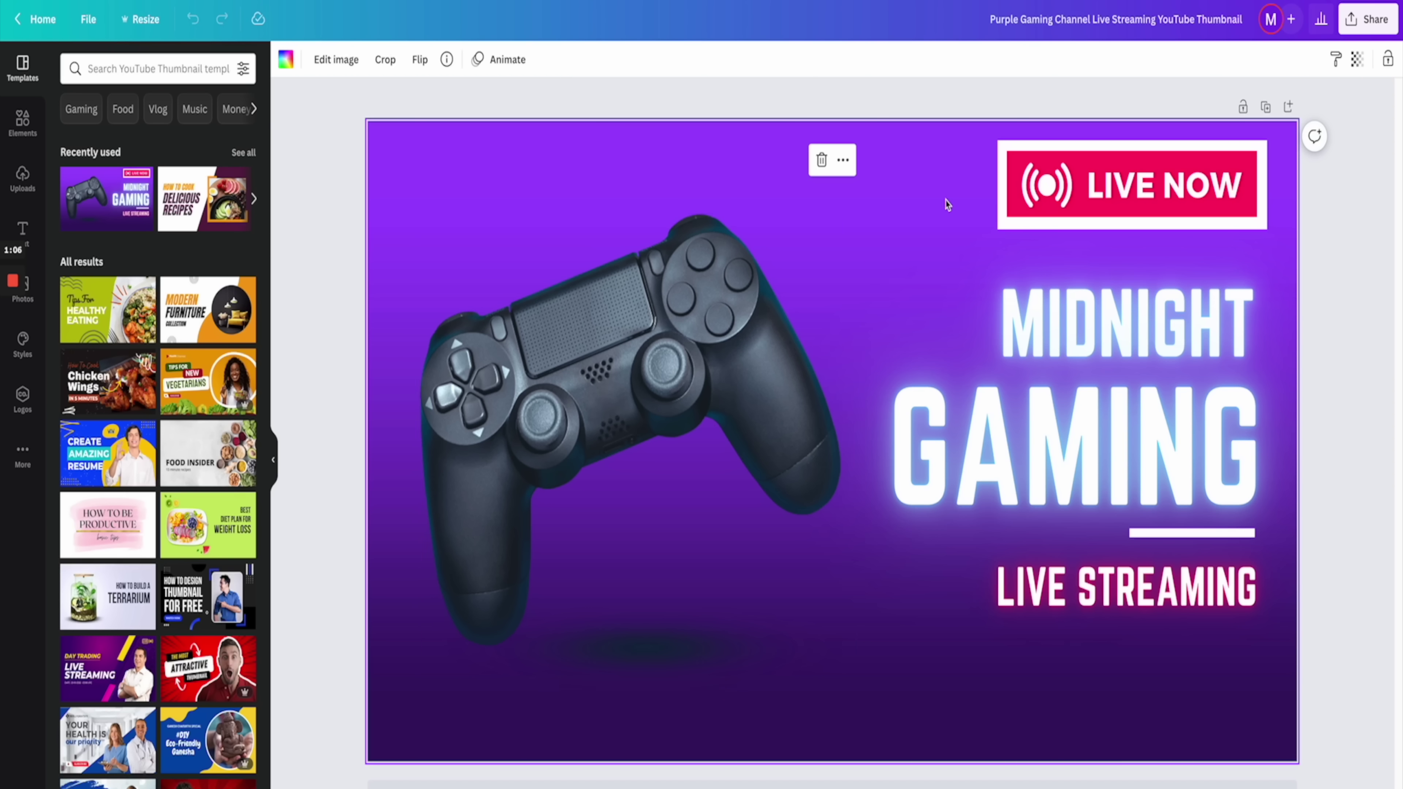
Step: Change the red badge text from LIVE NOW to WATCH NOW
{"action": "left_click", "coordinate": [1132, 185]}
{"action": "double_click", "coordinate": [1151, 182]}
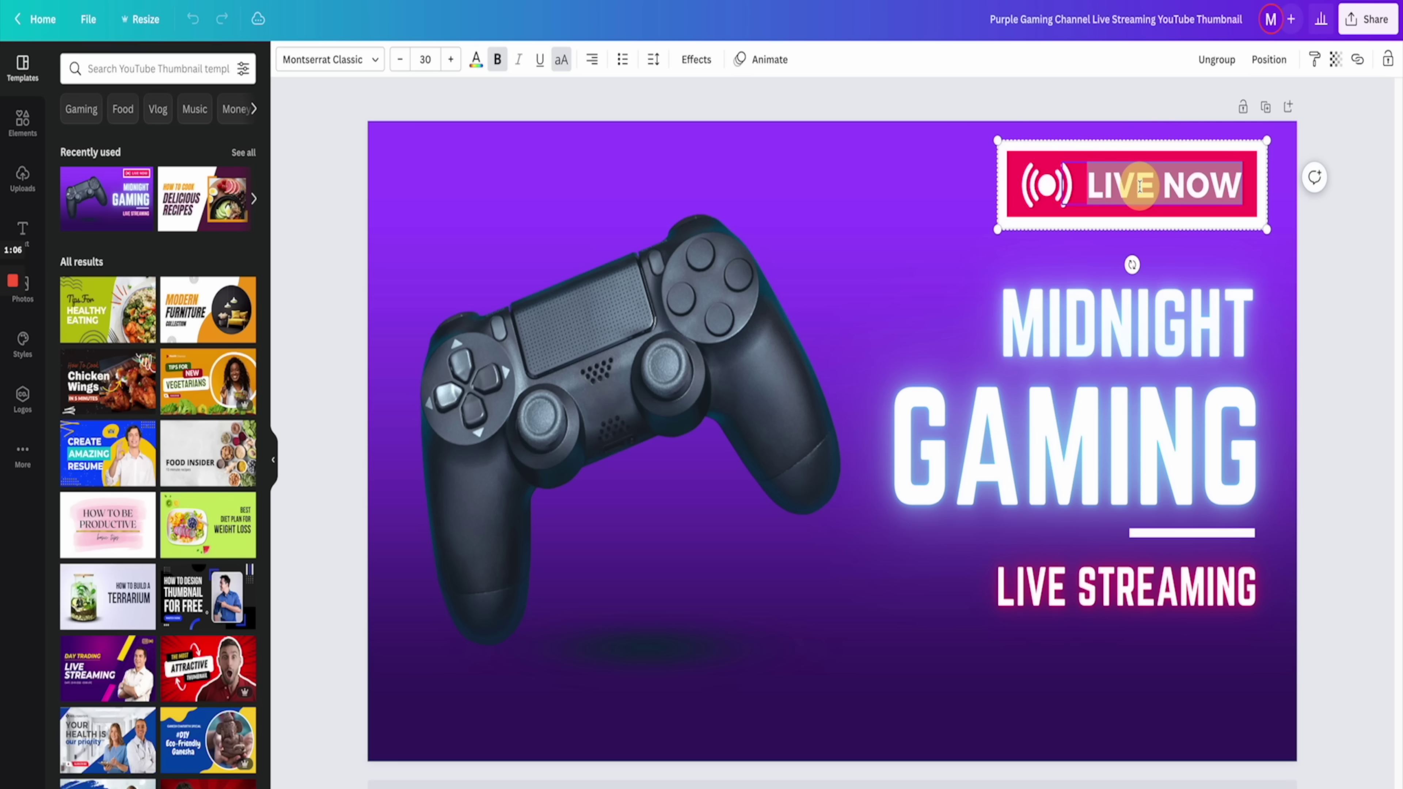
{"action": "left_click", "coordinate": [1162, 187]}
{"action": "key", "text": "BackSpace"}
{"action": "key", "text": "BackSpace"}
{"action": "key", "text": "BackSpace"}
{"action": "key", "text": "BackSpace"}
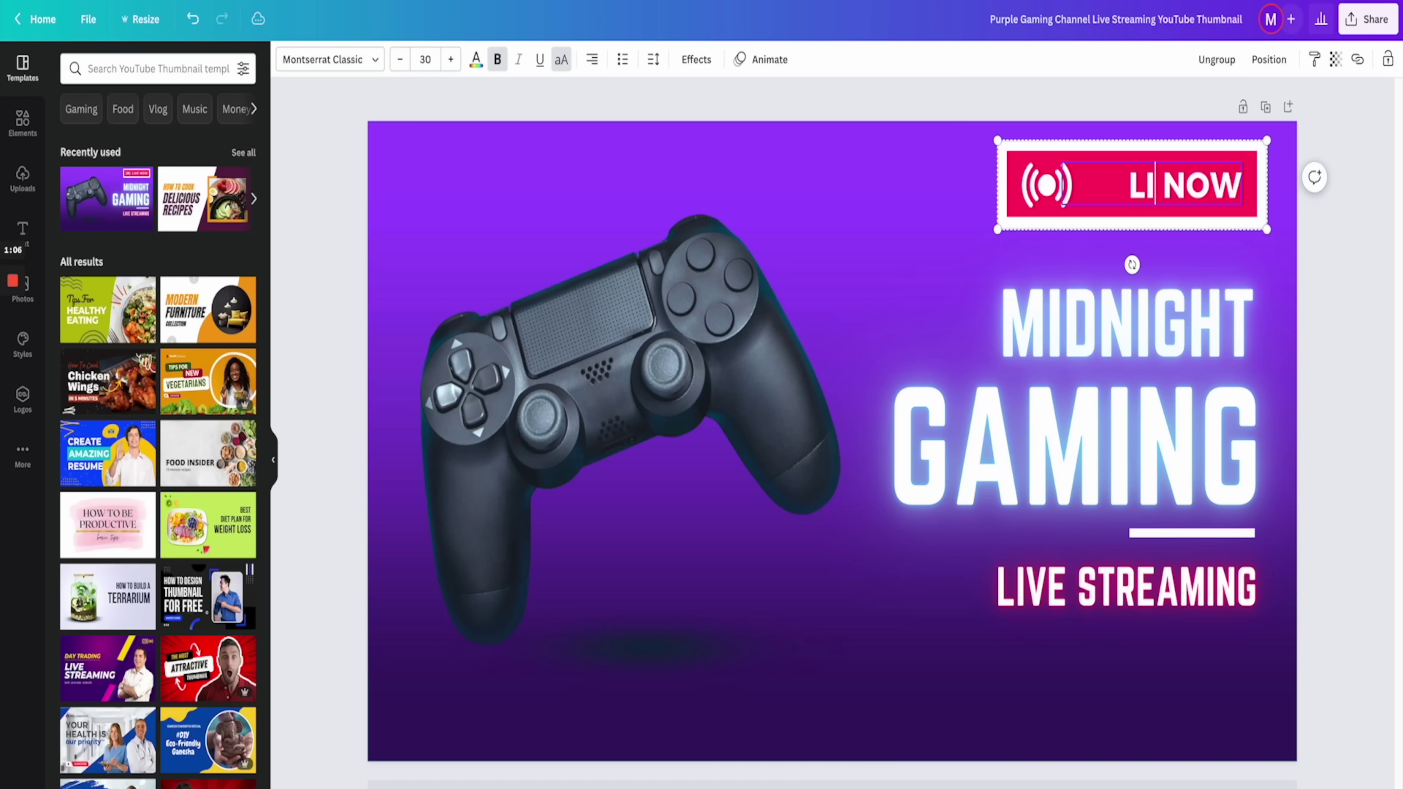
{"action": "type", "text": "WA"}
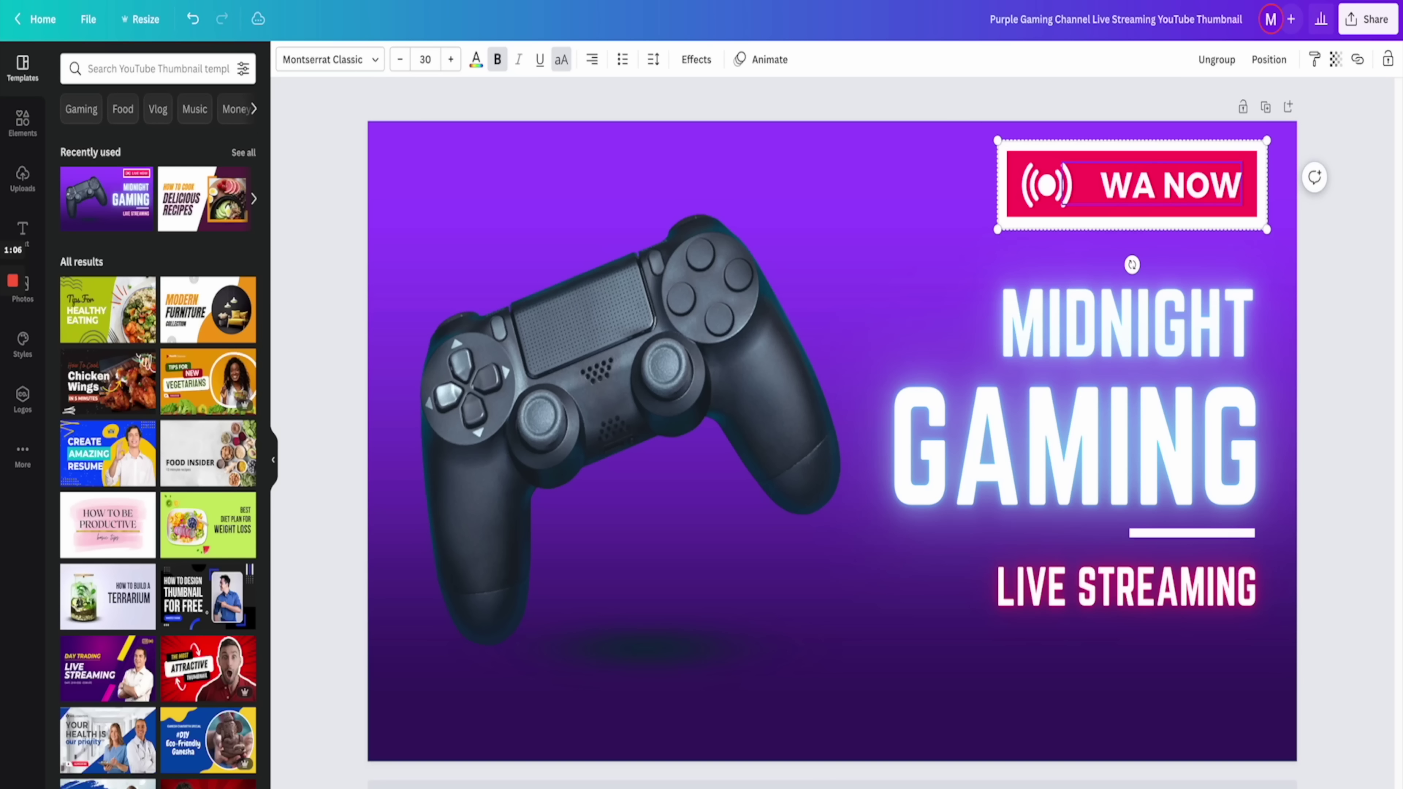
{"action": "type", "text": "TCH"}
{"action": "key", "text": "Escape"}
{"action": "key", "text": "Escape"}
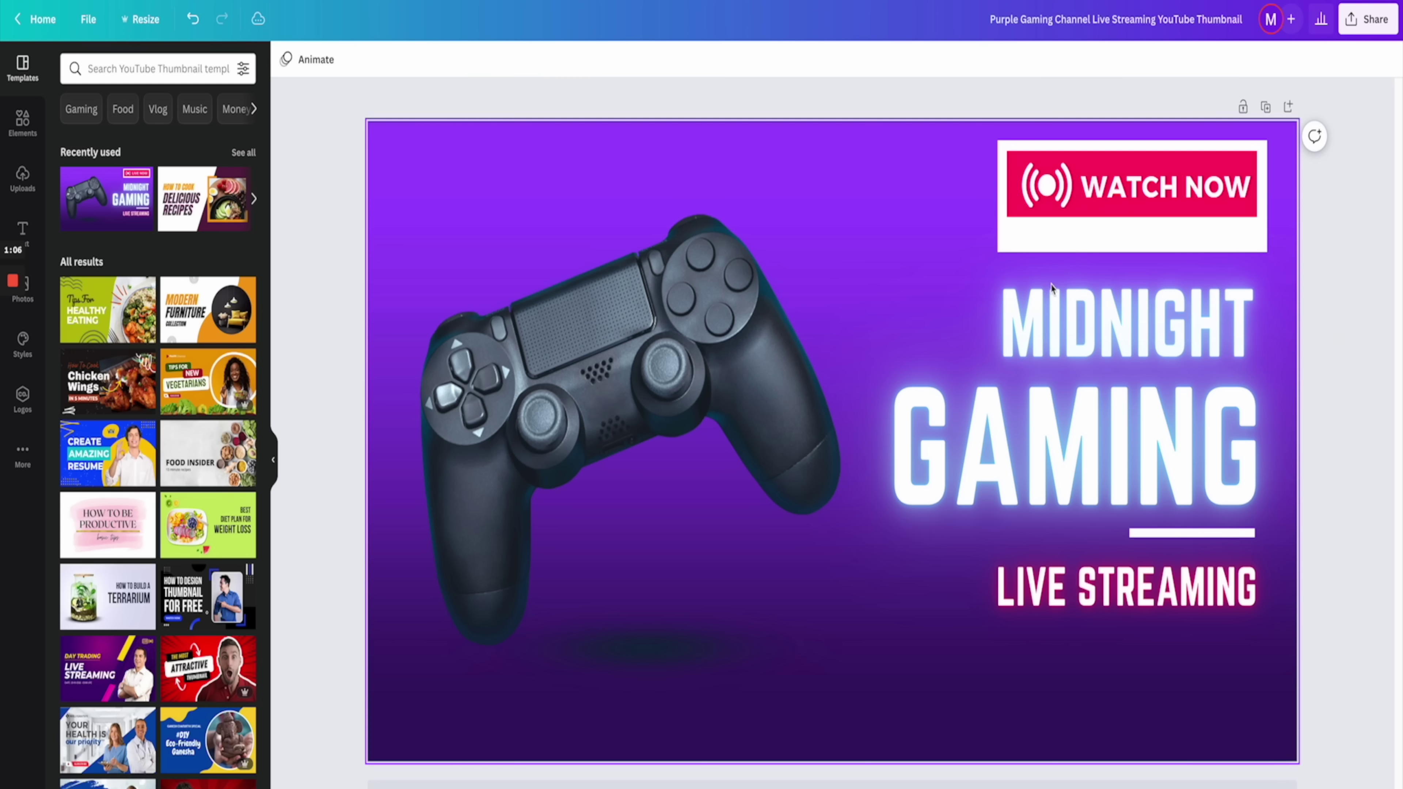
Step: Replace the two headline lines MIDNIGHT and GAMING with AIR DUST and CLEANER
{"action": "double_click", "coordinate": [1127, 323]}
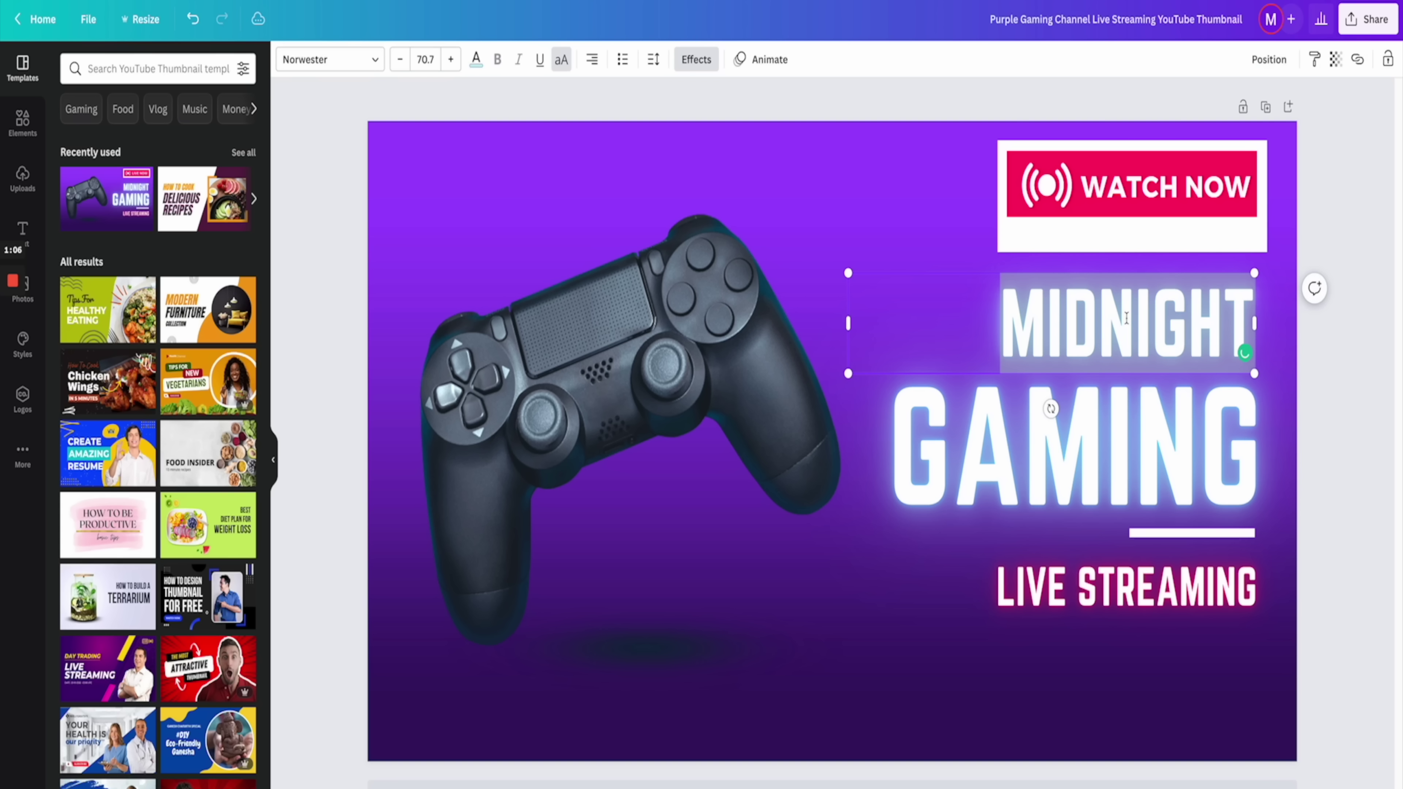
{"action": "left_click", "coordinate": [1127, 318]}
{"action": "left_click_drag", "start_coordinate": [1000, 323], "coordinate": [1341, 332]}
{"action": "key", "text": "BackSpace"}
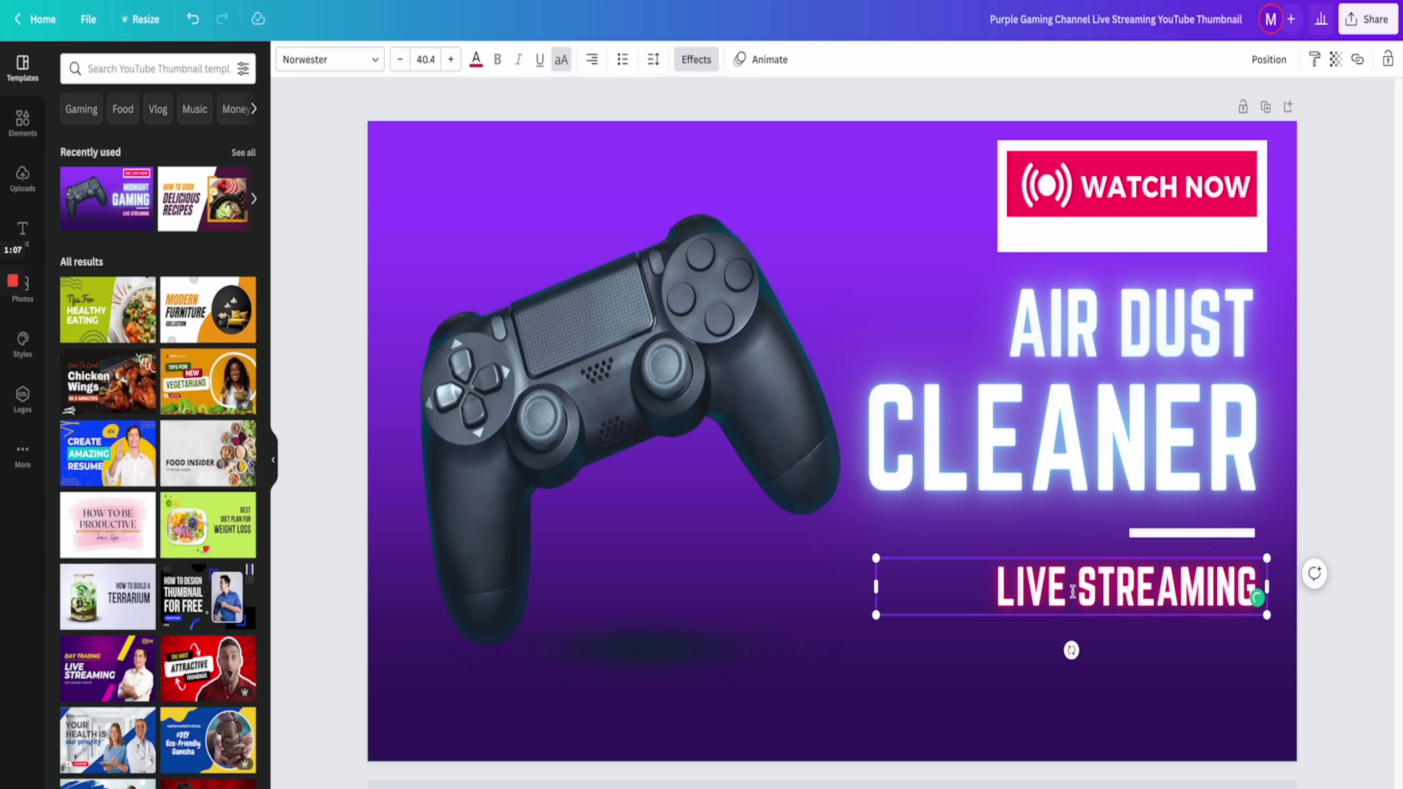
Step: Replace the LIVE STREAMING subtitle with DEMO VIDEO
{"action": "left_click_drag", "start_coordinate": [994, 587], "coordinate": [1348, 608]}
{"action": "key", "text": "BackSpace"}
{"action": "type", "text": "DEMO"}
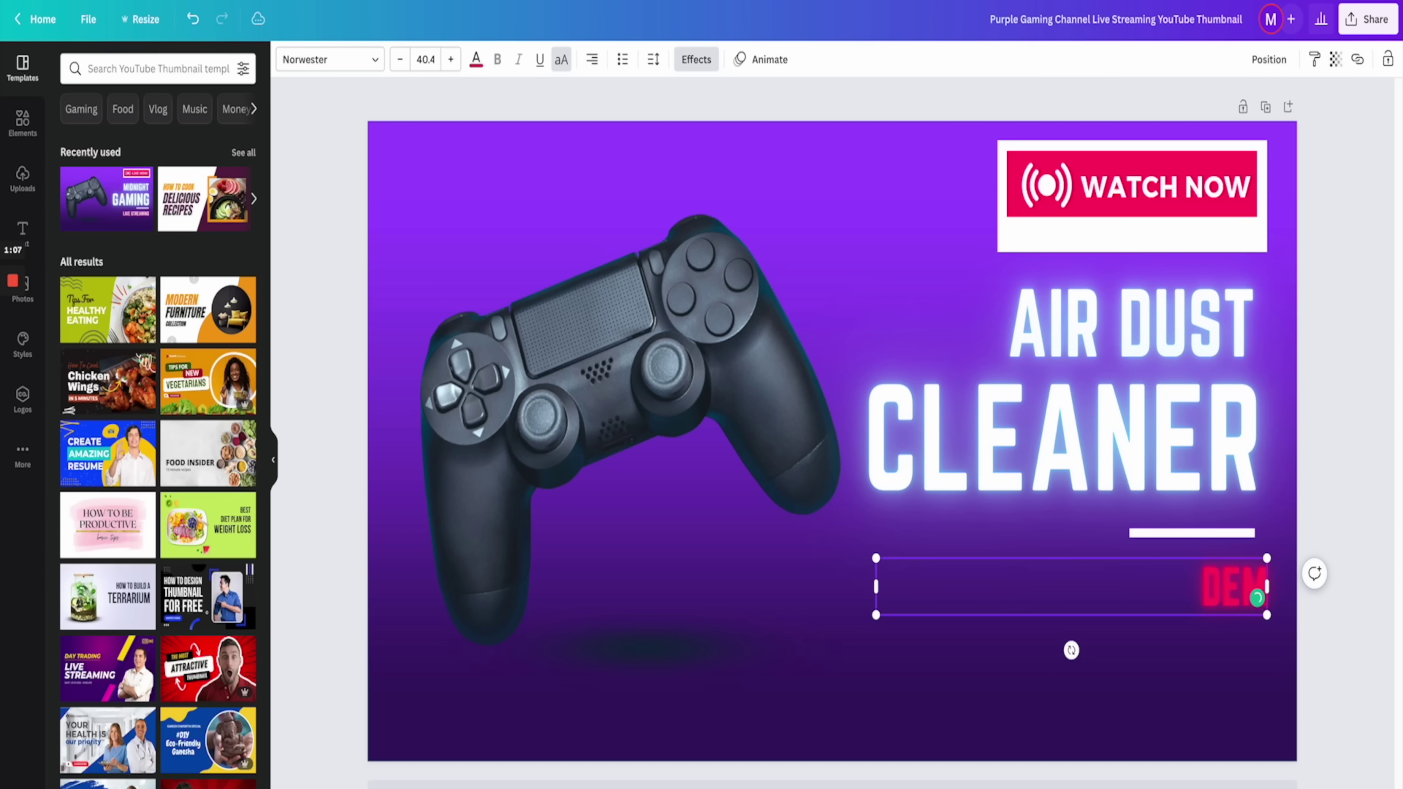
{"action": "type", "text": " VIDEO"}
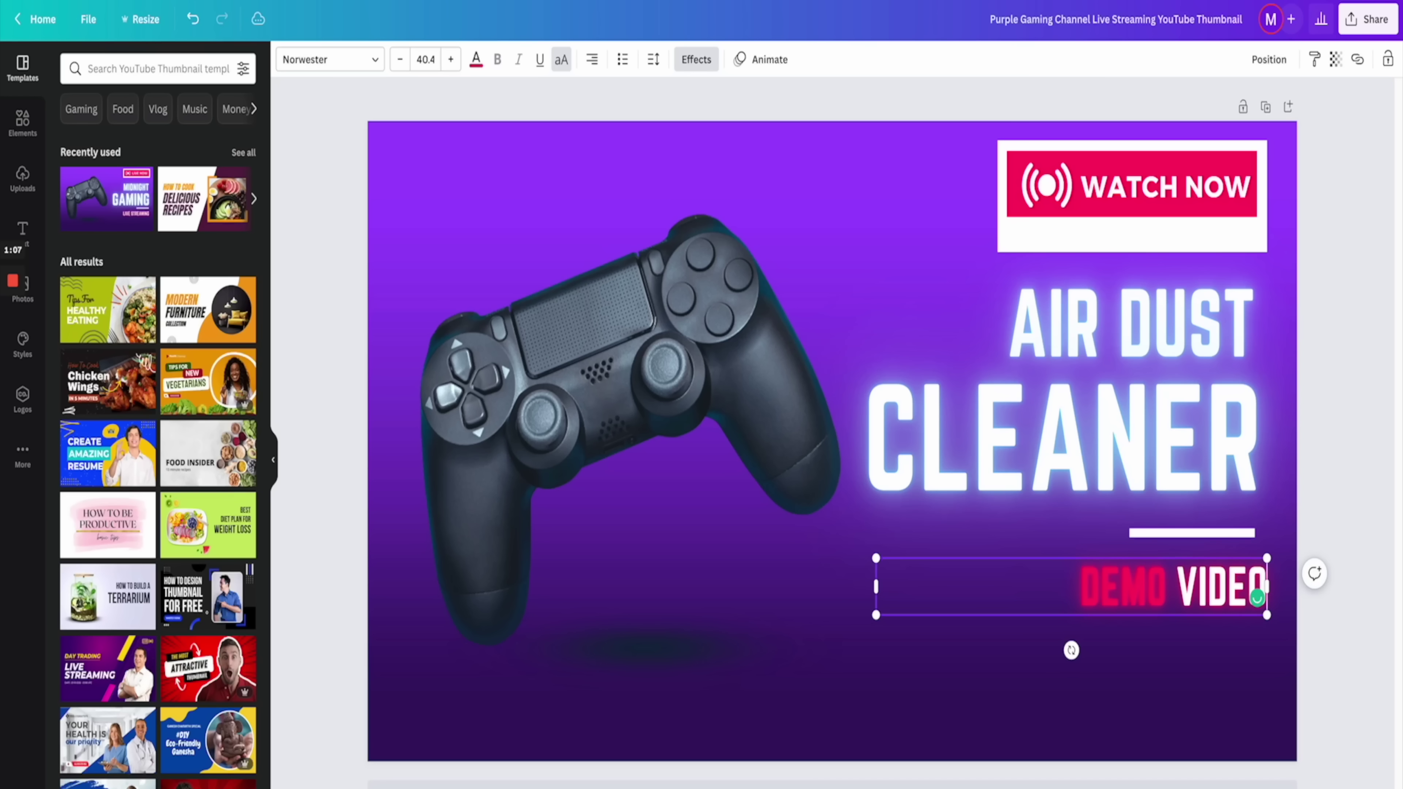
{"action": "left_click", "coordinate": [1281, 476]}
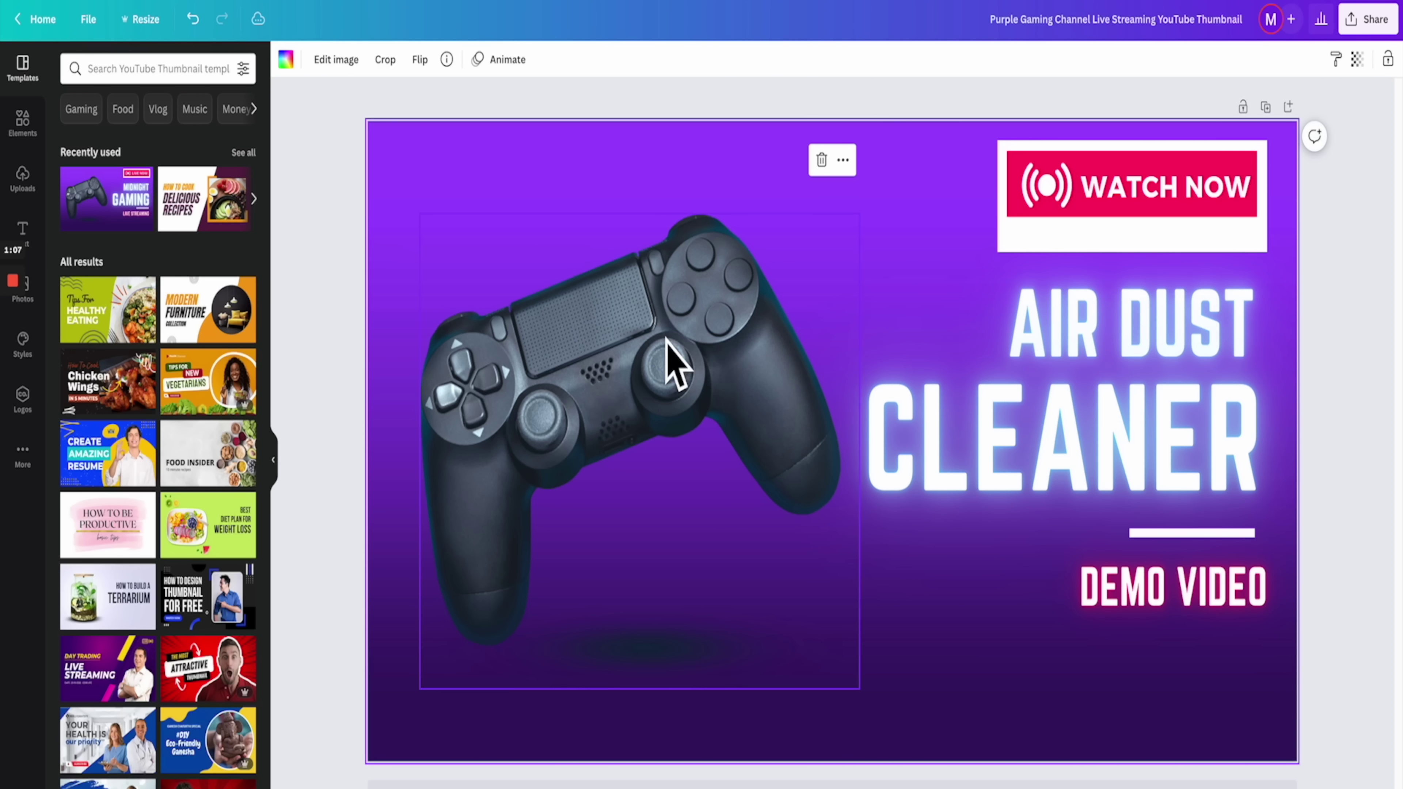
Step: Shorten the white frame to fit around the WATCH NOW badge and delete the game controller image
{"action": "left_click", "coordinate": [1049, 244]}
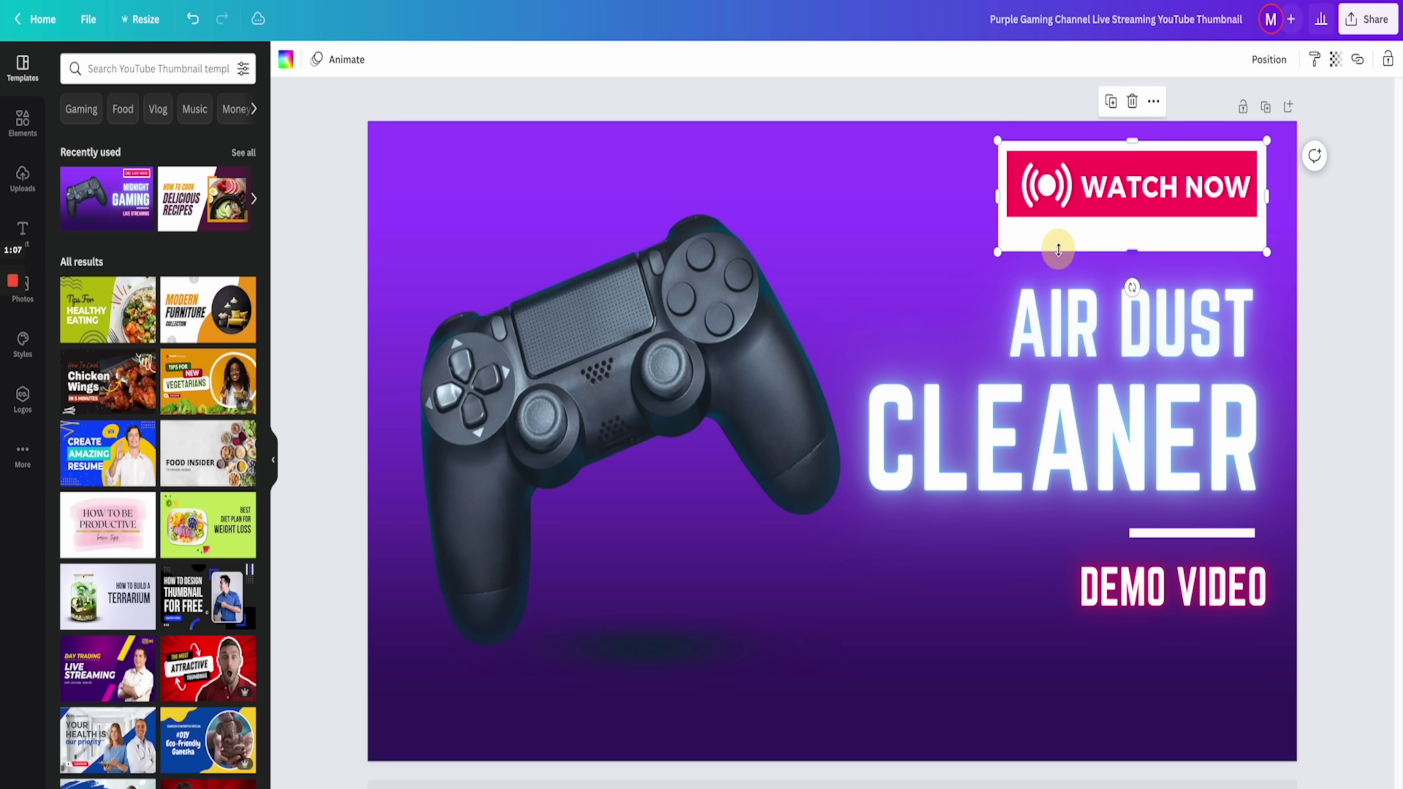
{"action": "left_click_drag", "start_coordinate": [1134, 256], "coordinate": [1131, 225]}
{"action": "left_click", "coordinate": [456, 407]}
{"action": "key", "text": "Delete"}
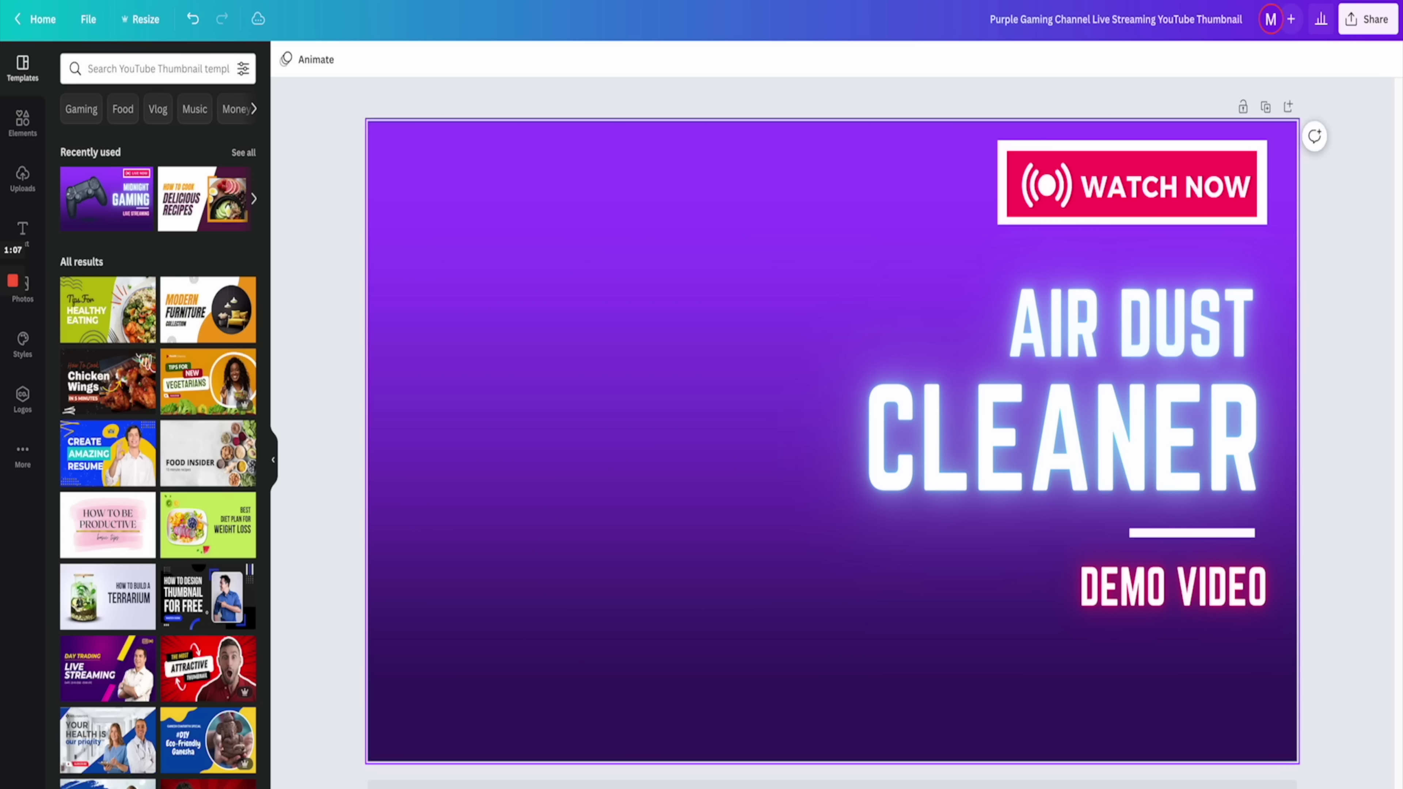
Step: Place the air duster and phone photo beside the headline text and remove its background
{"action": "left_click", "coordinate": [22, 177]}
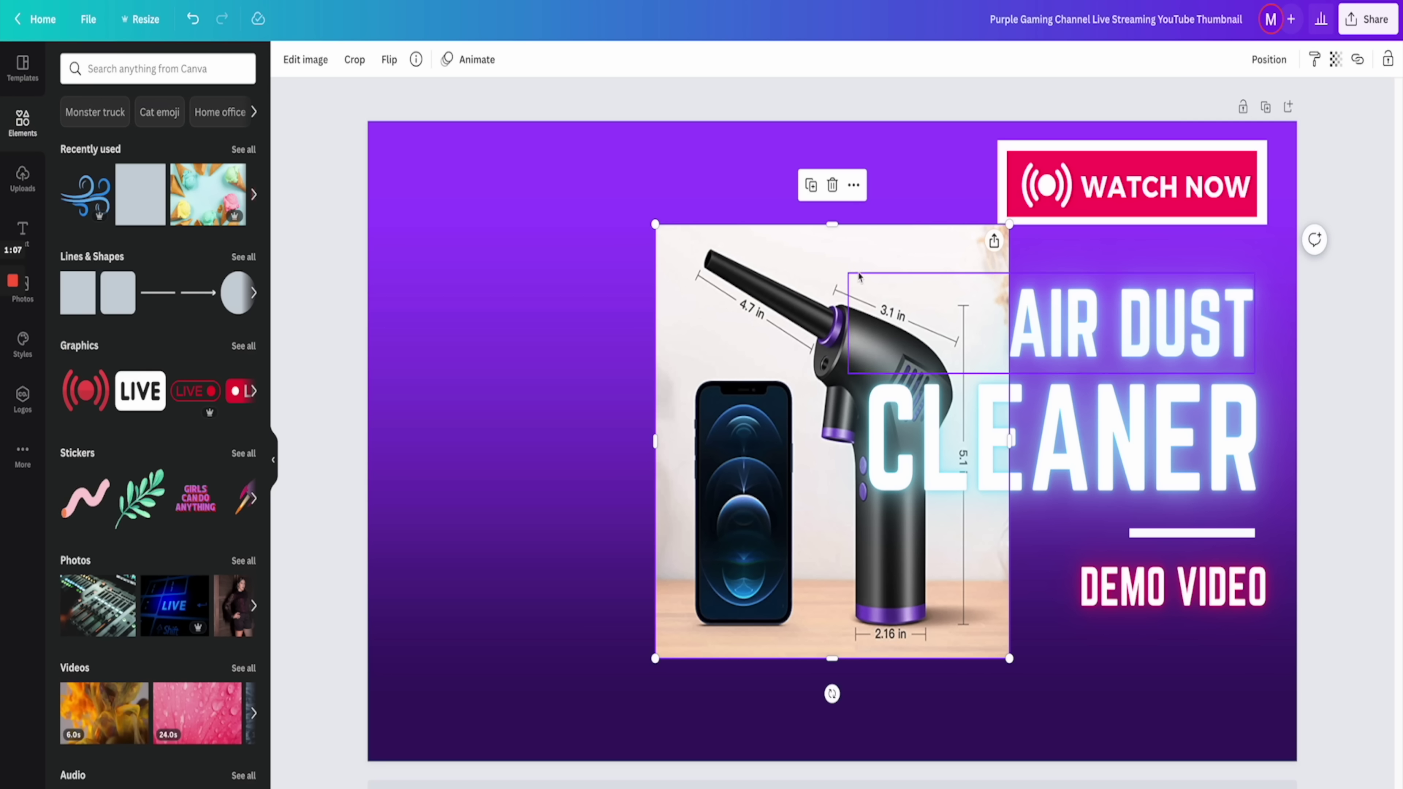
{"action": "left_click_drag", "start_coordinate": [773, 295], "coordinate": [570, 250]}
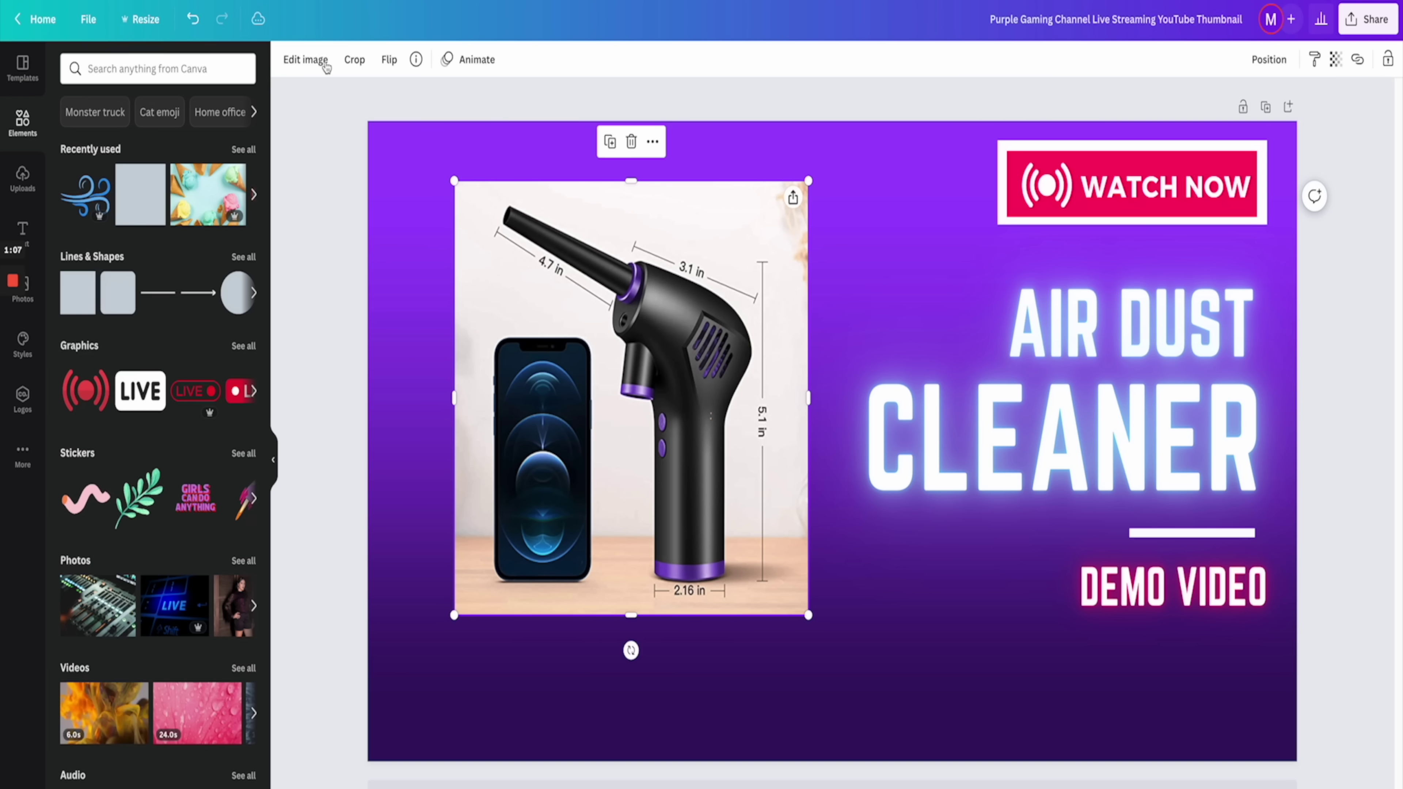
{"action": "left_click", "coordinate": [312, 59]}
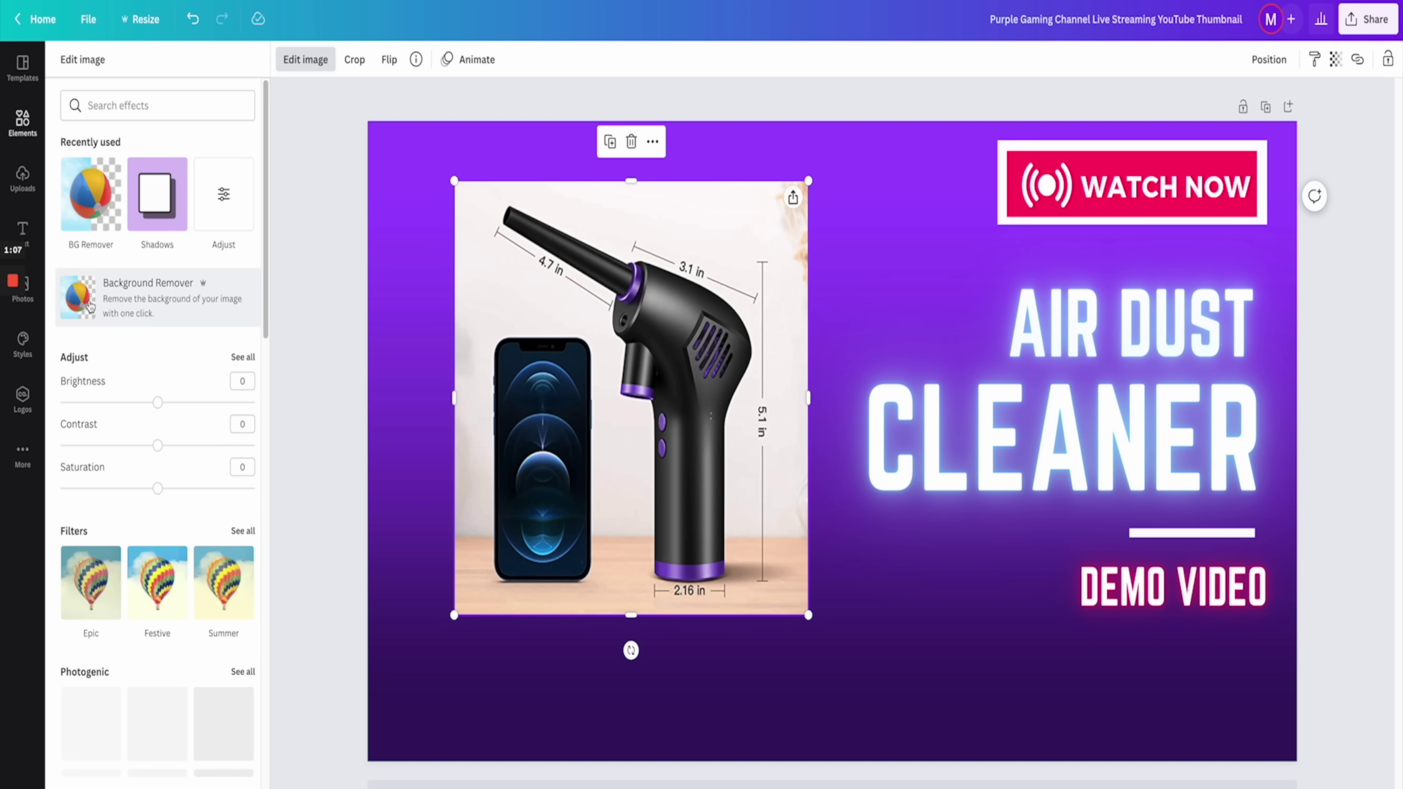
{"action": "left_click", "coordinate": [90, 306]}
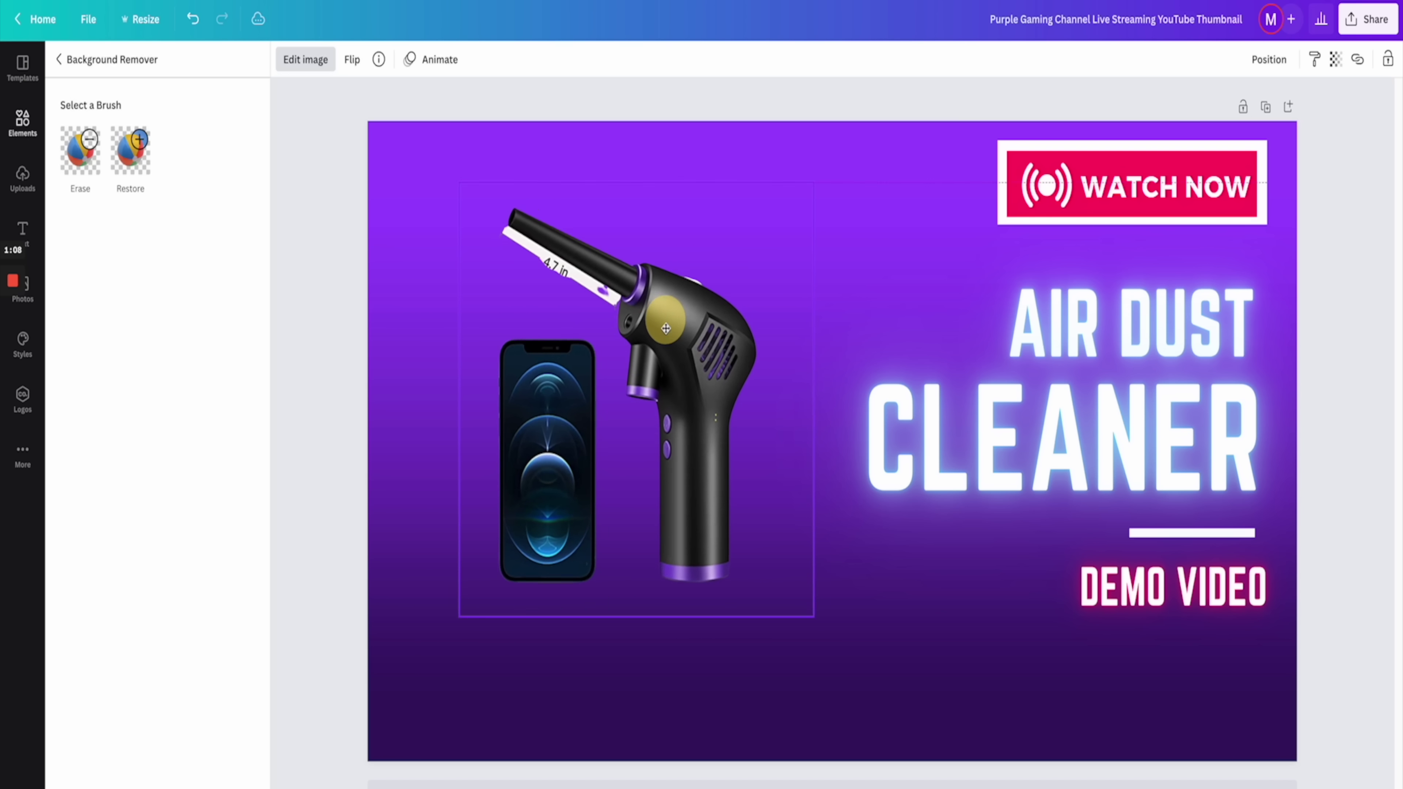
Step: Erase the leftover white 4.7 in dimension label under the duster's nozzle with the background remover's Erase brush
{"action": "left_click", "coordinate": [681, 331]}
{"action": "left_click", "coordinate": [80, 149]}
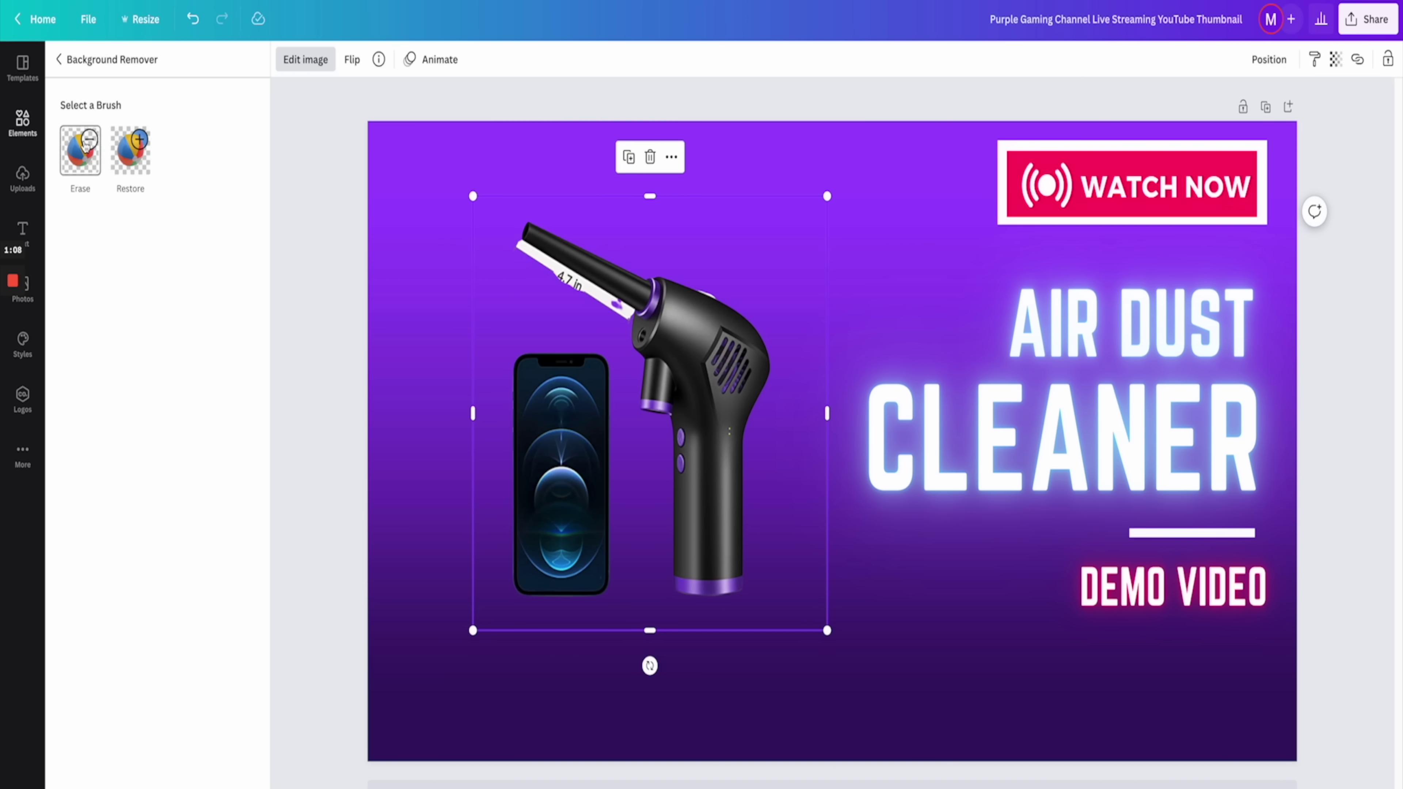
{"action": "mouse_move", "coordinate": [630, 205]}
{"action": "left_mouse_down"}
{"action": "mouse_move", "coordinate": [800, 301]}
{"action": "mouse_move", "coordinate": [623, 195]}
{"action": "left_mouse_up"}
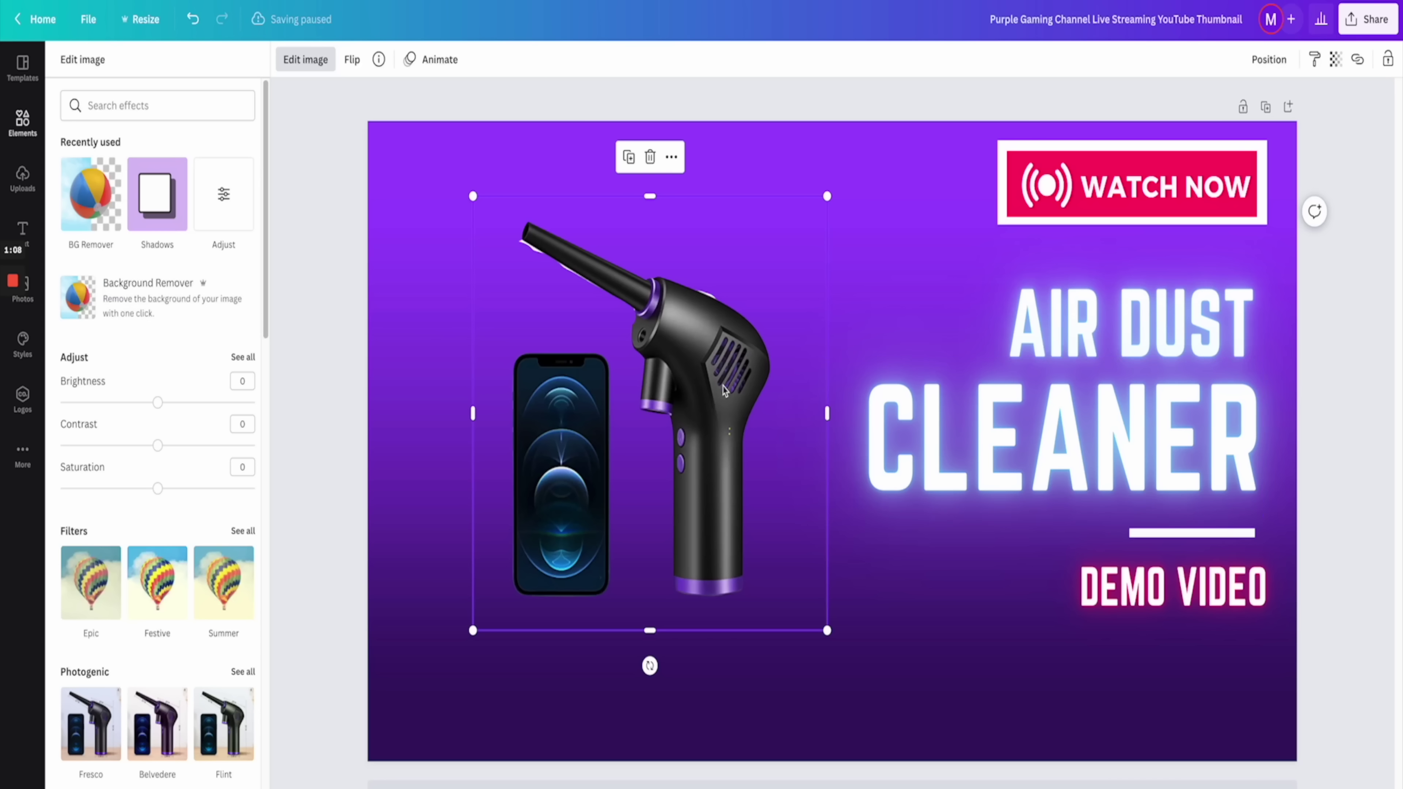
Step: Apply a Drop shadow to the product cutout, enlarge it and reposition it to fill the space beside the headline
{"action": "left_click", "coordinate": [146, 204]}
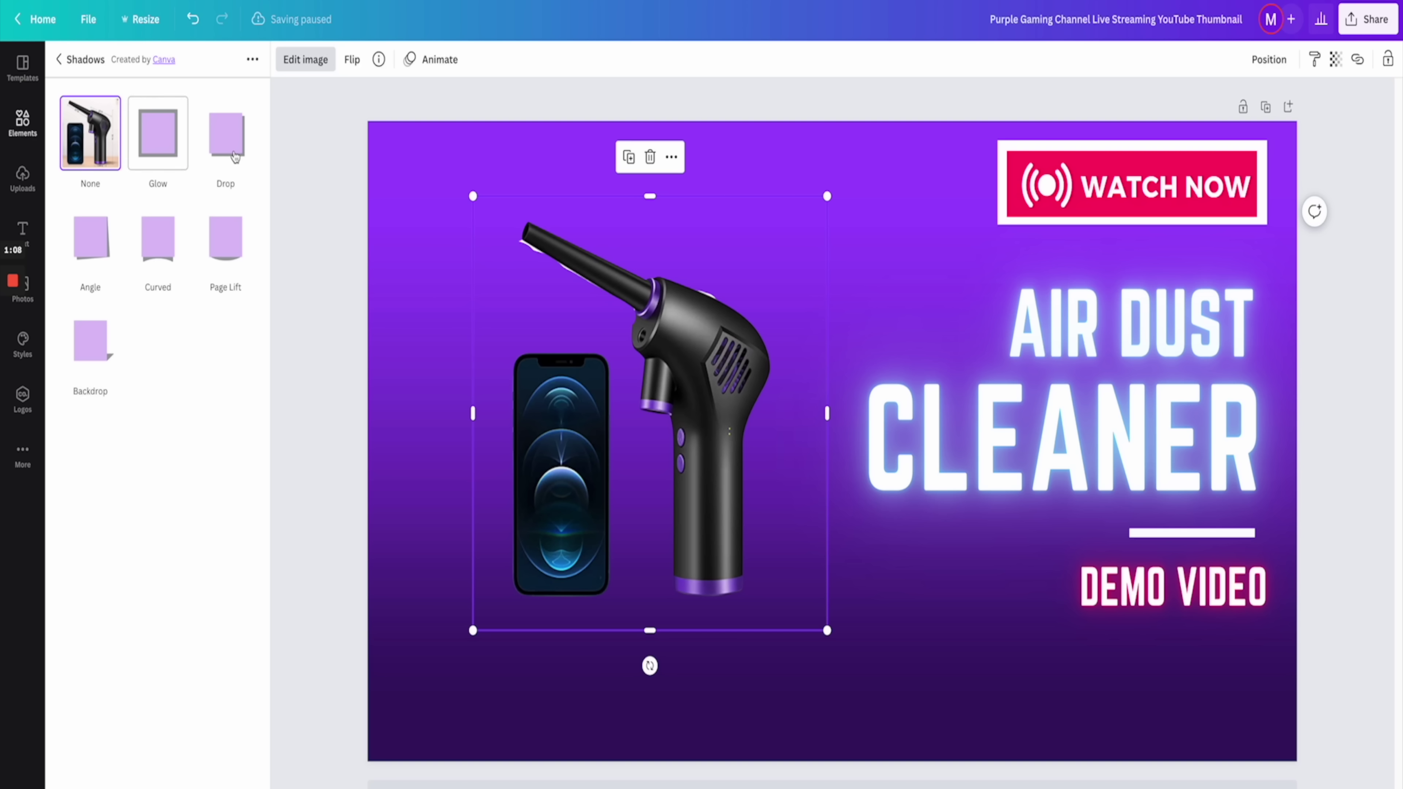
{"action": "left_click", "coordinate": [222, 153]}
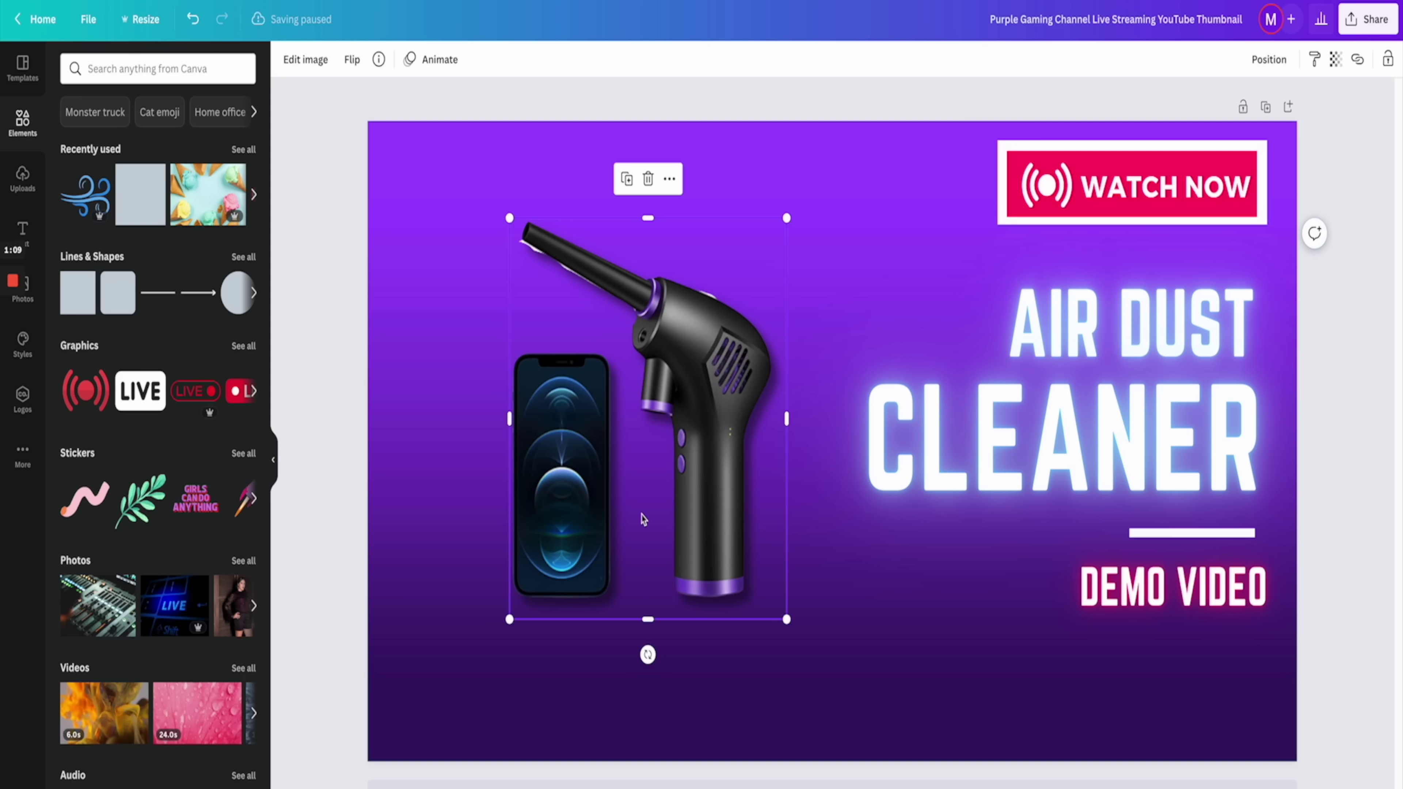
{"action": "left_click_drag", "start_coordinate": [504, 626], "coordinate": [425, 721]}
{"action": "left_click_drag", "start_coordinate": [635, 558], "coordinate": [641, 511]}
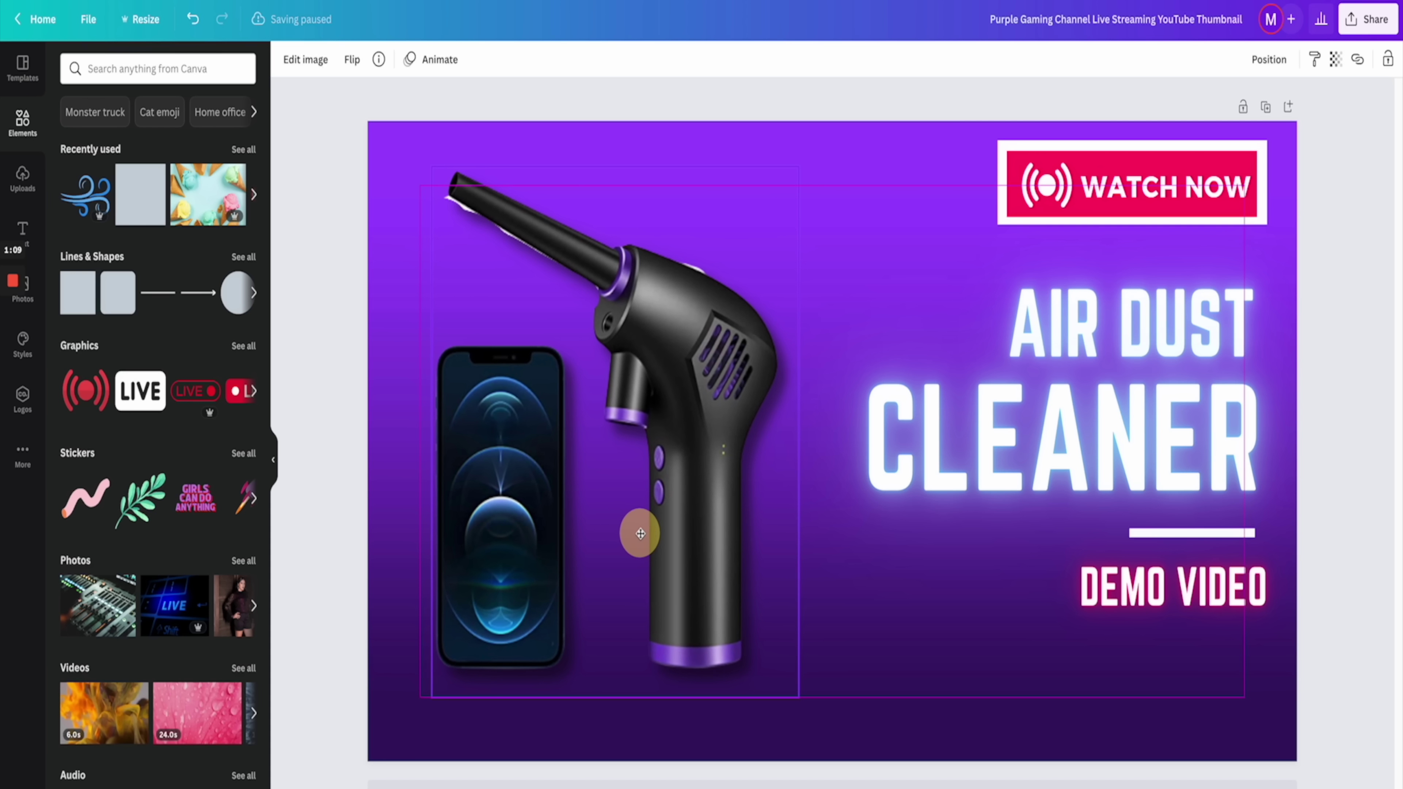
{"action": "left_click", "coordinate": [1058, 753]}
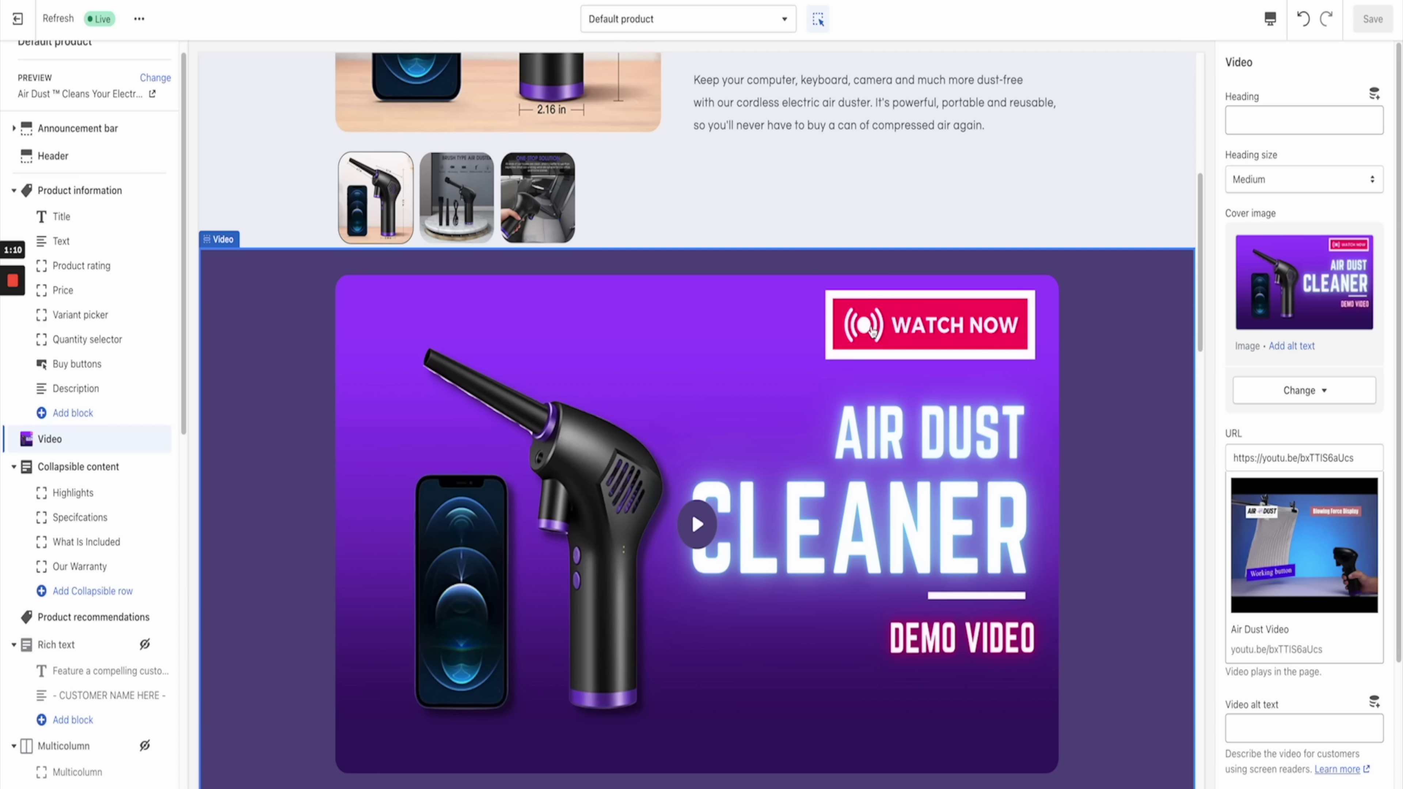
Step: Switch to the Shopify theme editor and review the product page with the AIR DUST CLEANER video cover image
{"action": "scroll", "coordinate": [876, 524], "scroll_direction": "down", "scroll_amount": 10}
{"action": "scroll", "coordinate": [715, 354], "scroll_direction": "up", "scroll_amount": 5}
{"action": "scroll", "coordinate": [716, 355], "scroll_direction": "up", "scroll_amount": 5}
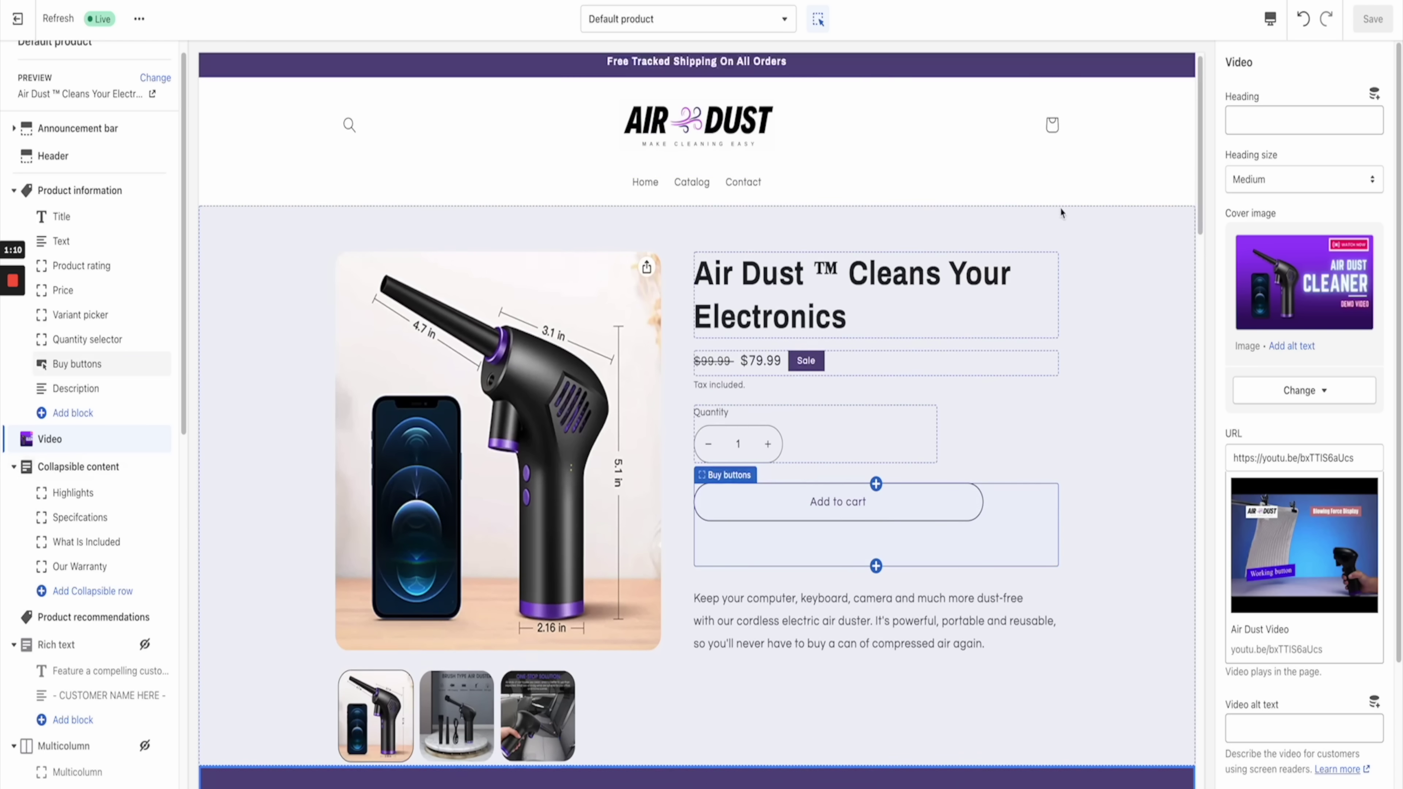
Step: Switch the product page preview to mobile view and review its layout from the header to the footer
{"action": "left_click", "coordinate": [1270, 18]}
{"action": "left_click", "coordinate": [1282, 68]}
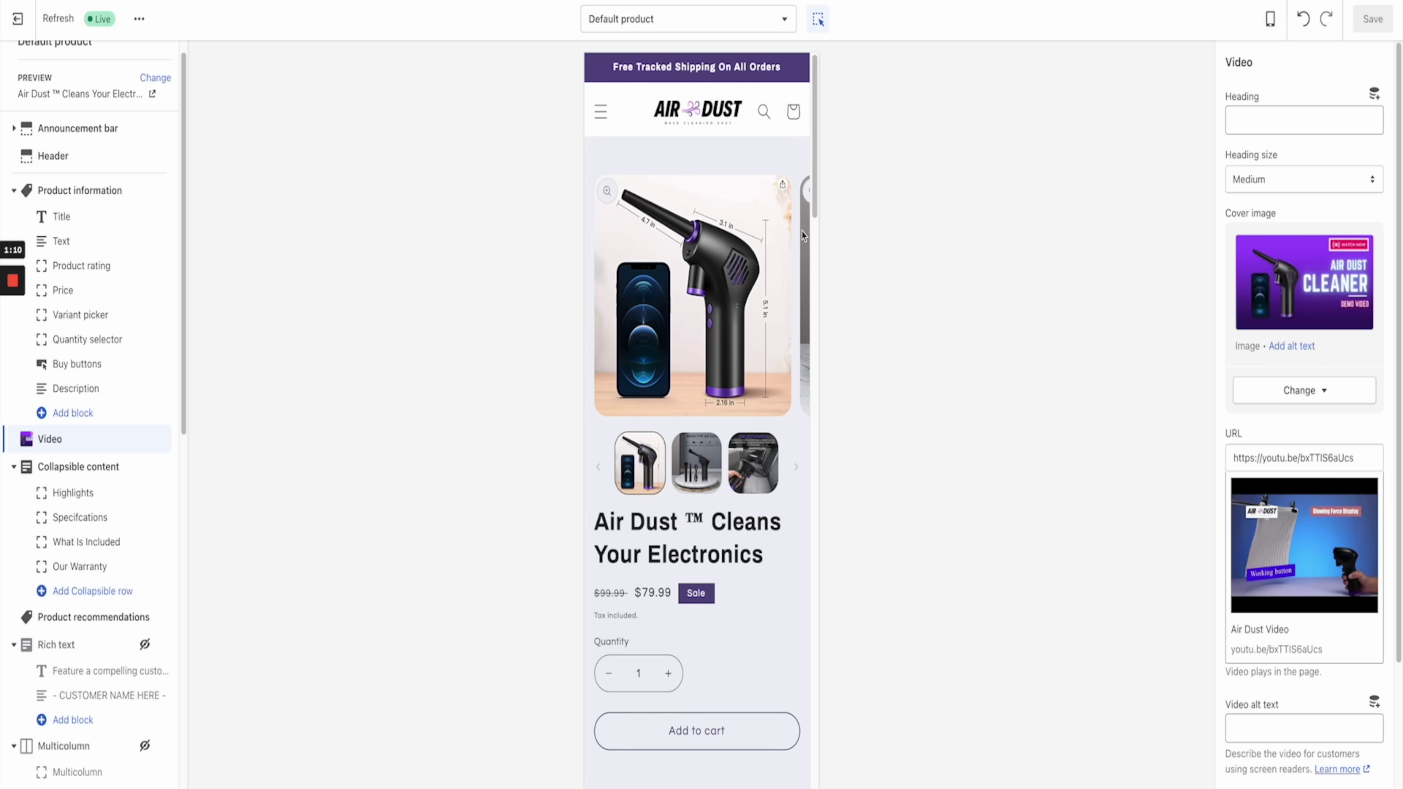
{"action": "scroll", "coordinate": [735, 387], "scroll_direction": "down", "scroll_amount": 8}
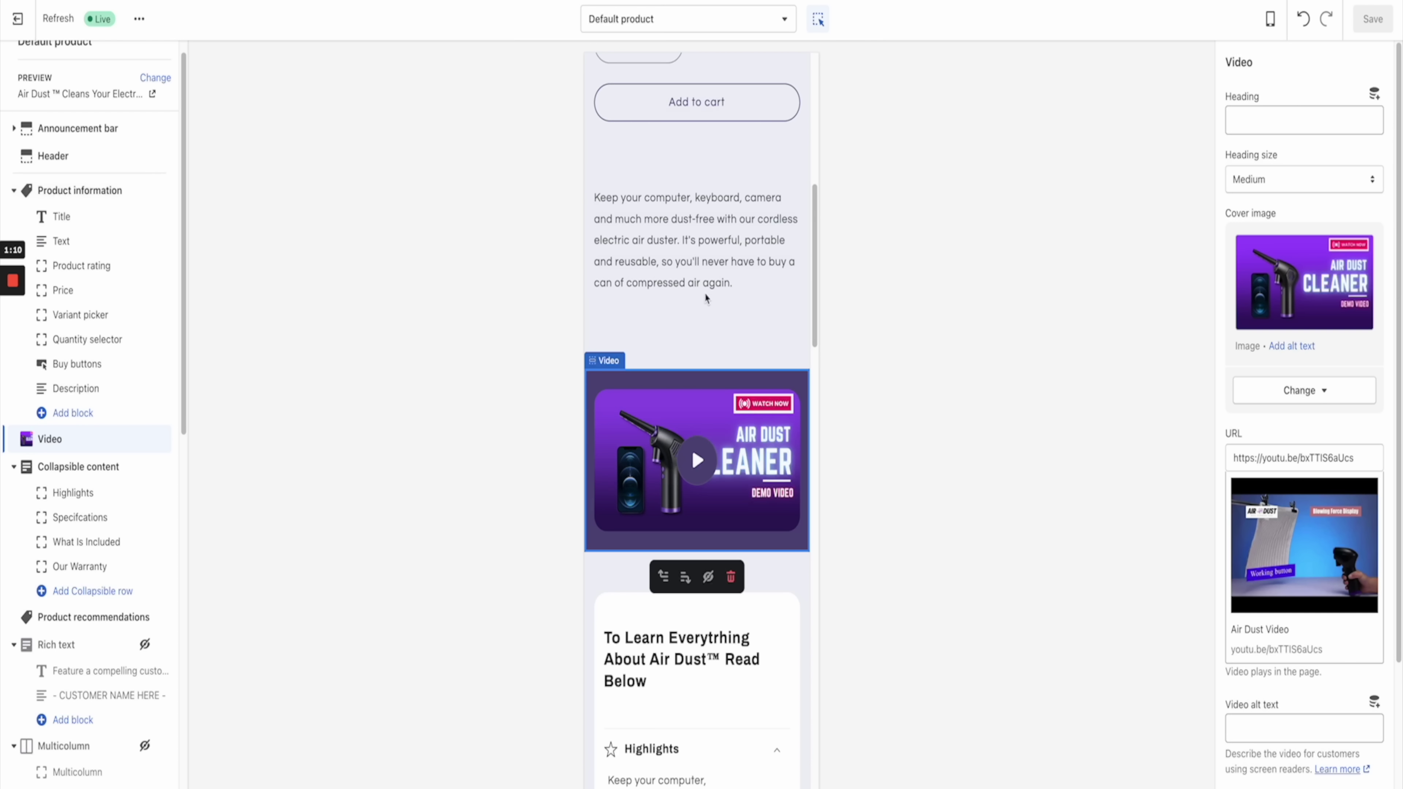
{"action": "scroll", "coordinate": [718, 409], "scroll_direction": "down", "scroll_amount": 15}
{"action": "scroll", "coordinate": [718, 409], "scroll_direction": "down", "scroll_amount": 5}
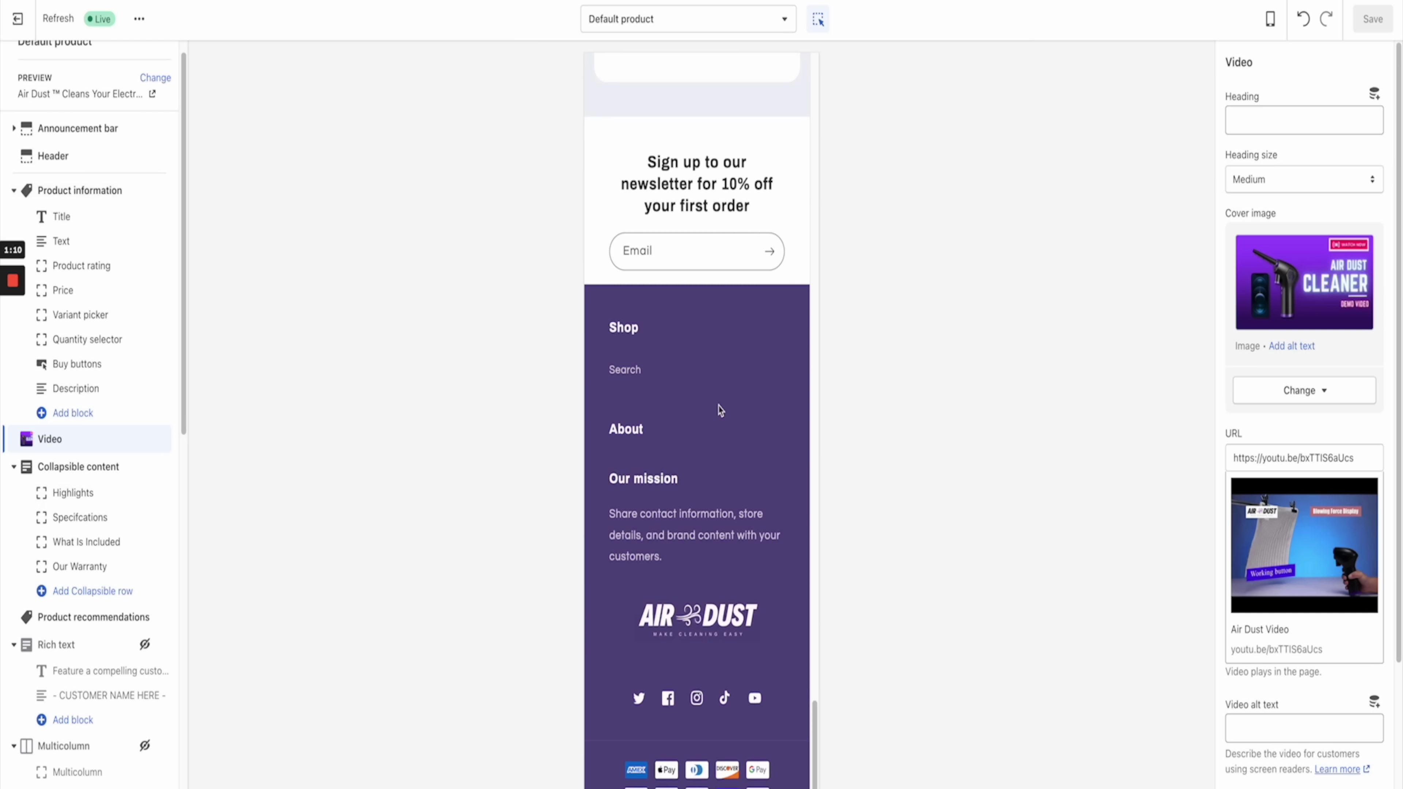
{"action": "scroll", "coordinate": [718, 409], "scroll_direction": "up", "scroll_amount": 20}
{"action": "scroll", "coordinate": [719, 409], "scroll_direction": "up", "scroll_amount": 3}
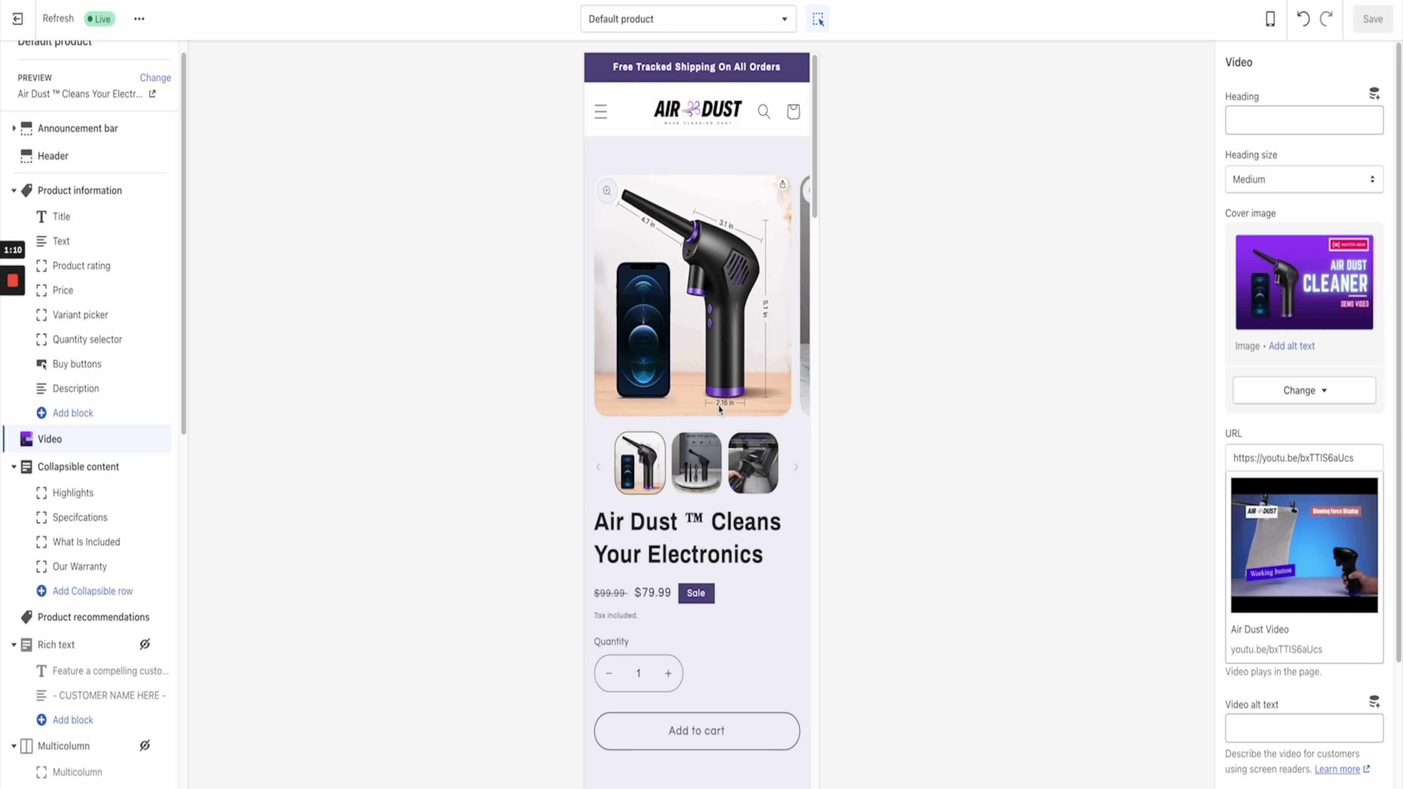
{"action": "scroll", "coordinate": [719, 409], "scroll_direction": "down", "scroll_amount": 10}
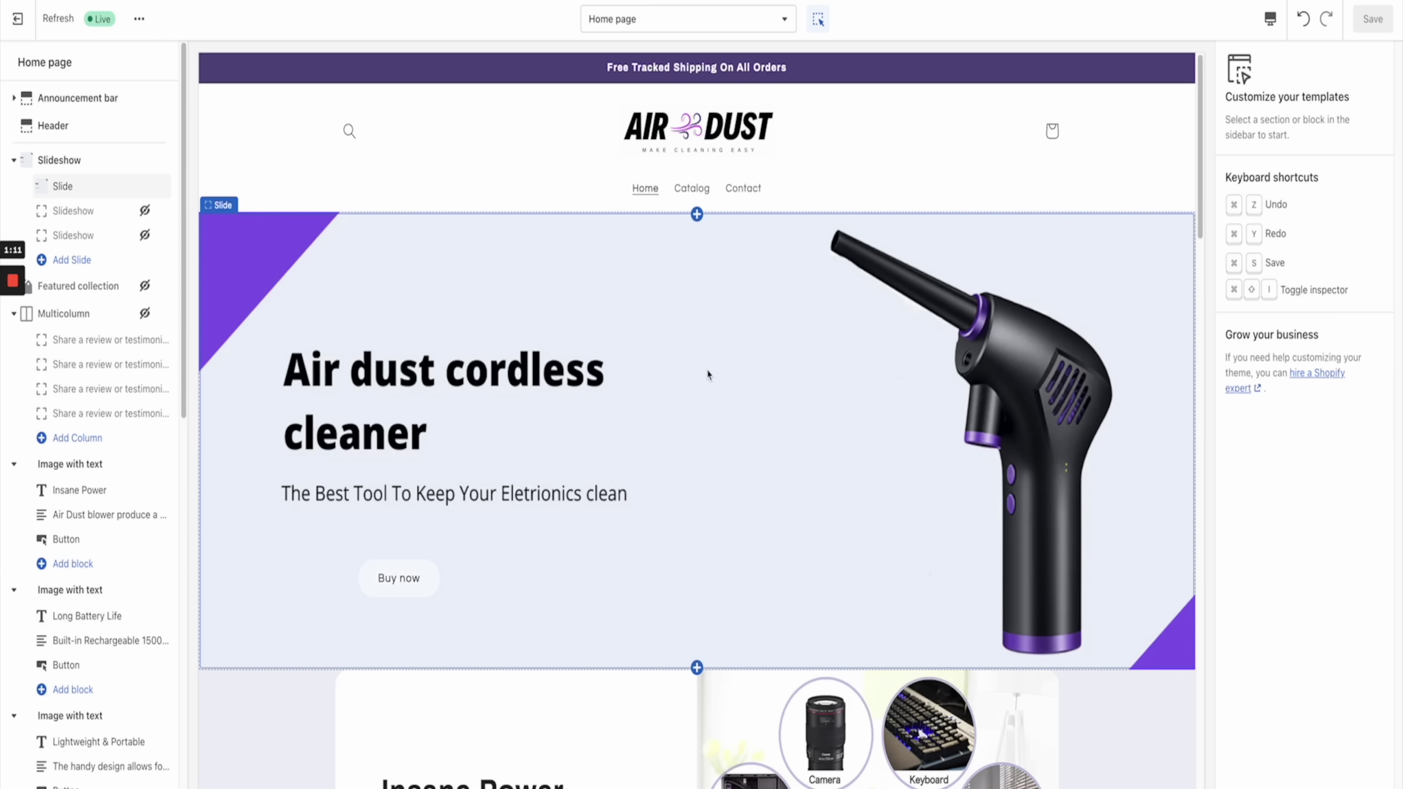
Step: Review the home page in desktop view, from the slideshow banner through the image-with-text sections to the video section
{"action": "scroll", "coordinate": [734, 442], "scroll_direction": "down", "scroll_amount": 20}
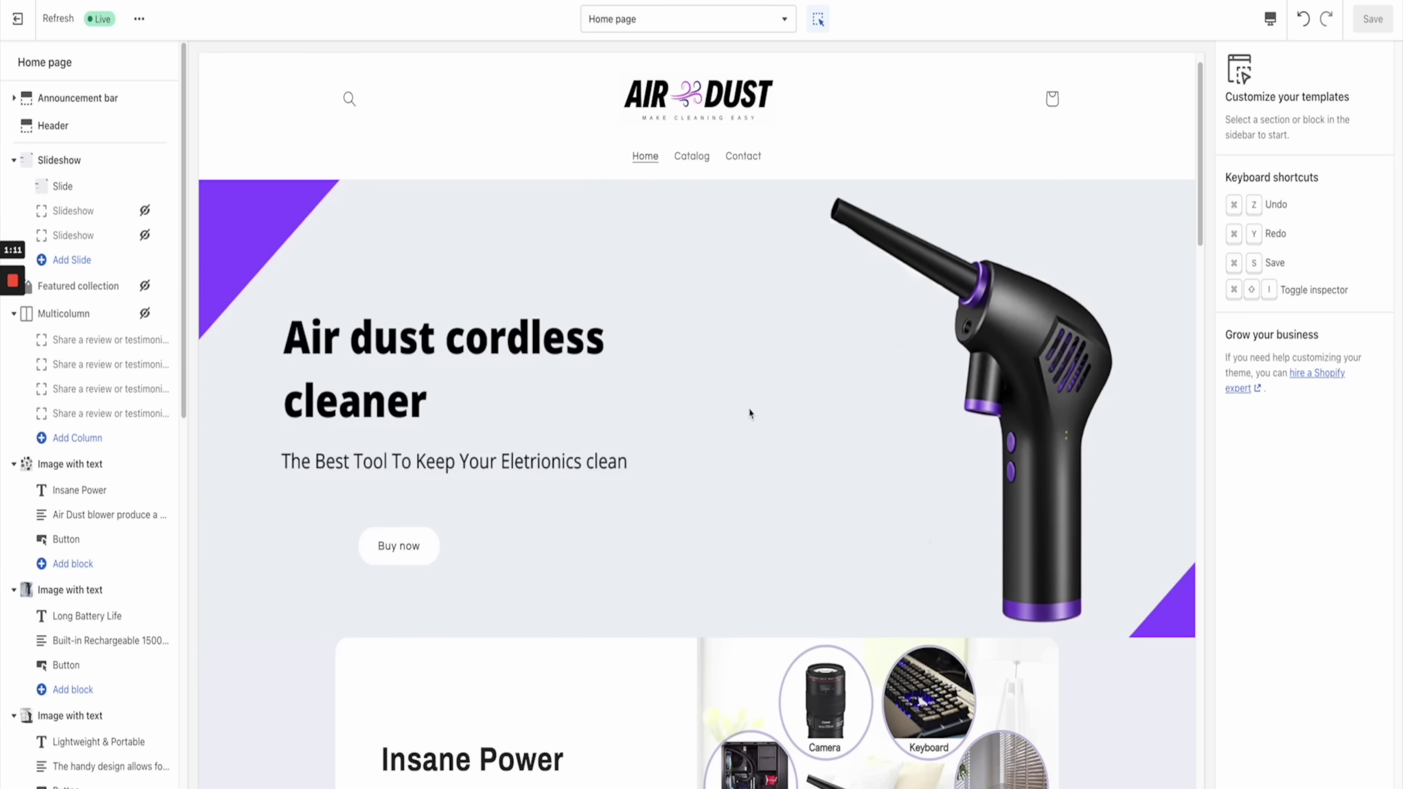
{"action": "scroll", "coordinate": [757, 535], "scroll_direction": "down", "scroll_amount": 1}
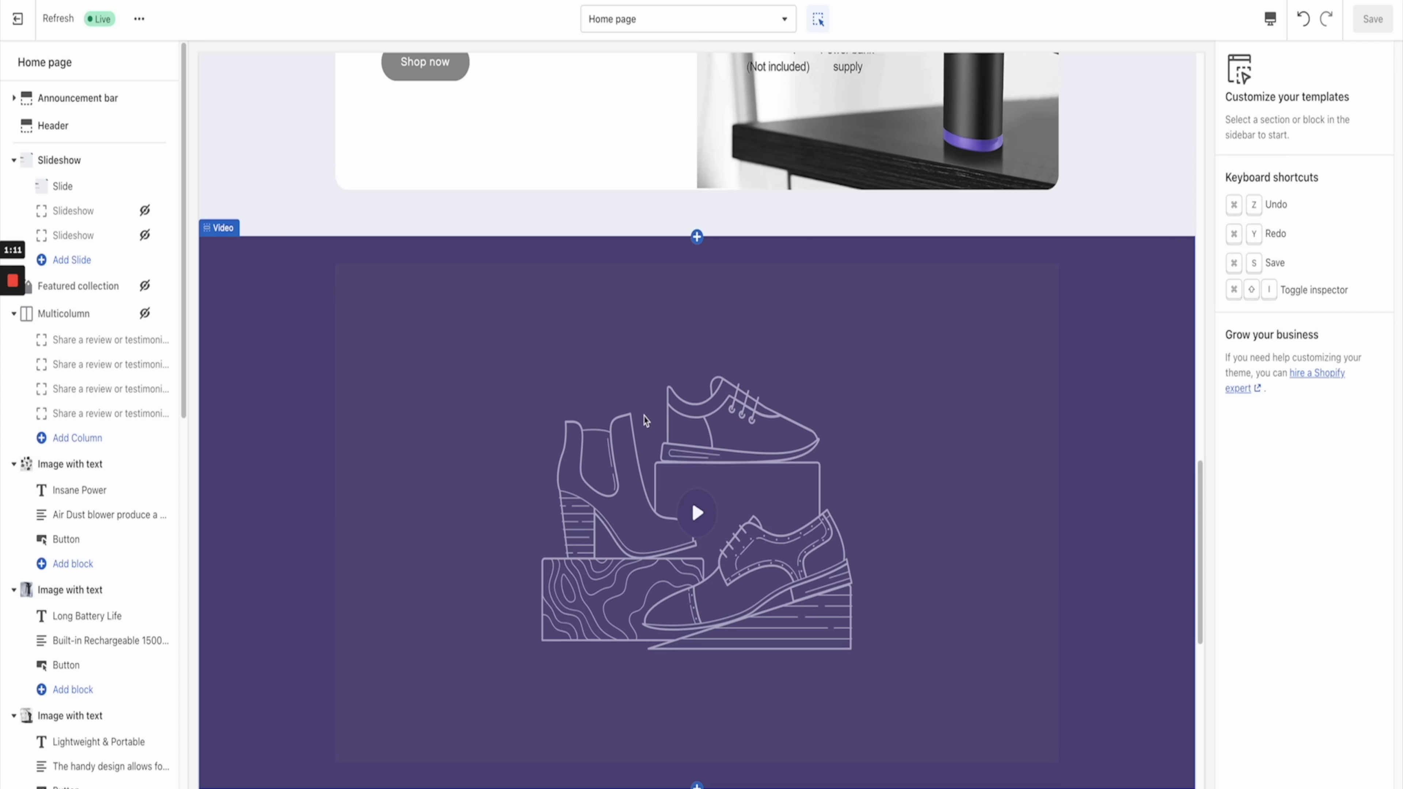
{"action": "scroll", "coordinate": [845, 580], "scroll_direction": "down", "scroll_amount": 3}
{"action": "scroll", "coordinate": [840, 554], "scroll_direction": "up", "scroll_amount": 20}
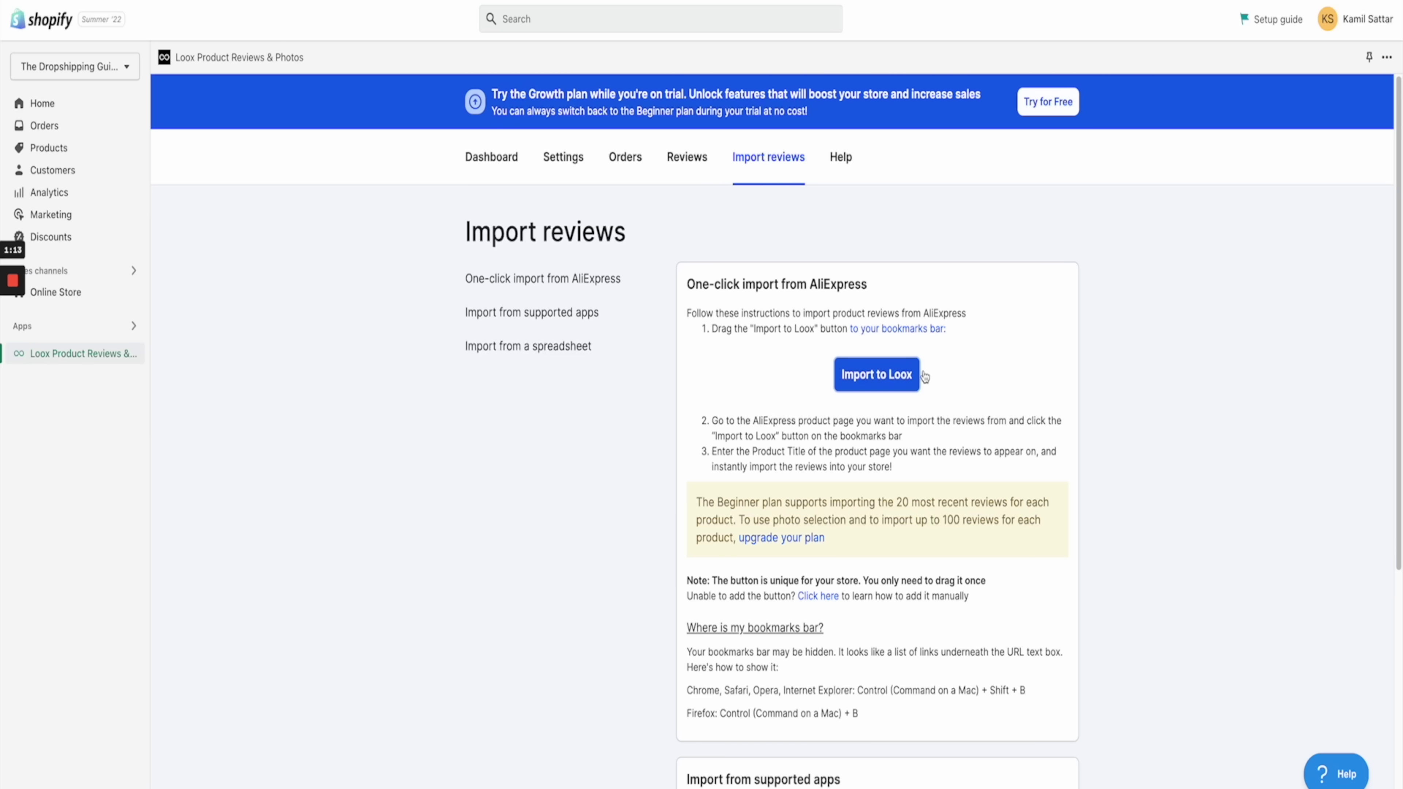
Step: Add the Import to Loox button to the browser's bookmarks bar and switch to the AliExpress air duster product page
{"action": "left_click_drag", "start_coordinate": [863, 384], "coordinate": [547, 8]}
{"action": "key", "text": "ctrl+Tab"}
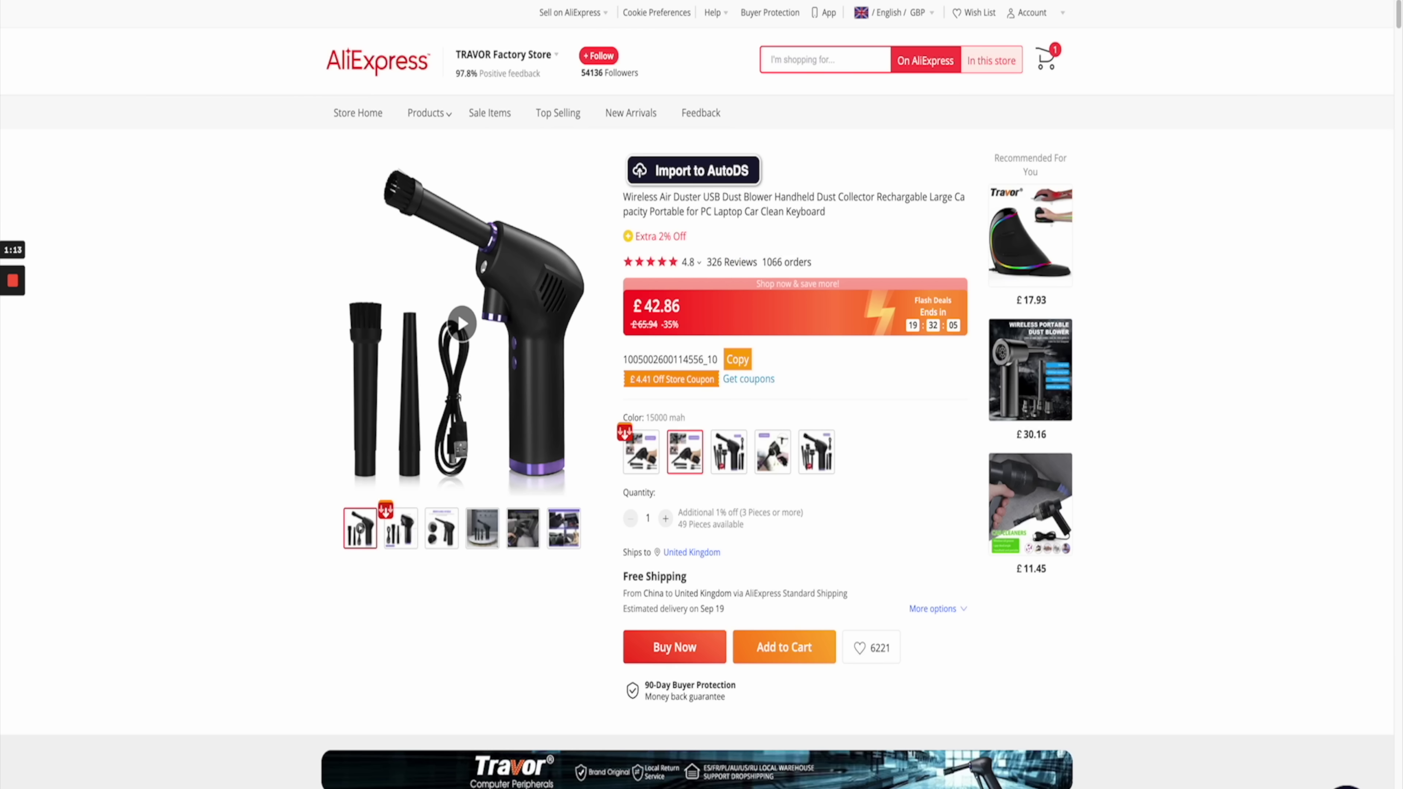
Step: Launch the Loox importer on the AliExpress page and choose Air Dust ™ Cleans Your Electronics as the product to import reviews to
{"action": "left_click", "coordinate": [546, 3]}
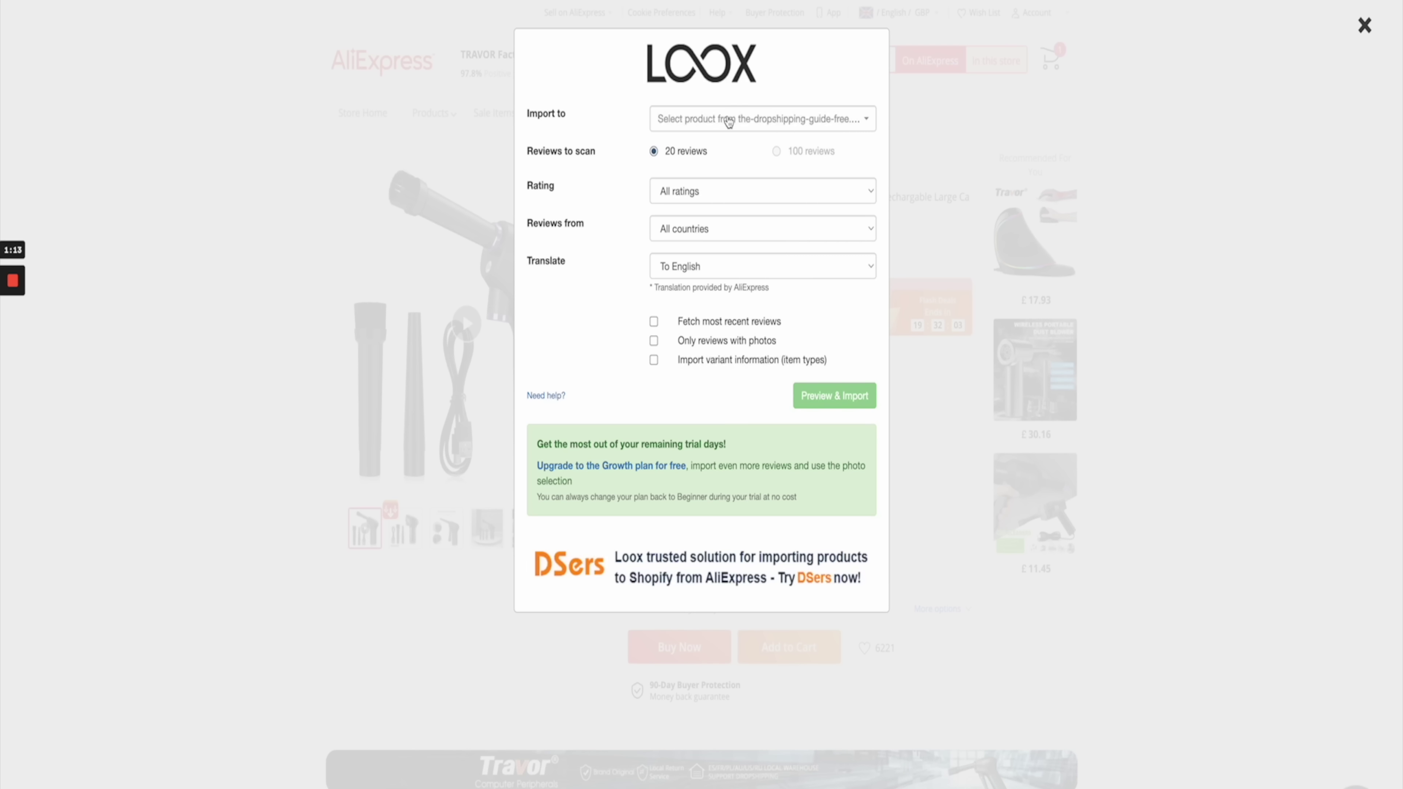
{"action": "left_click", "coordinate": [729, 122]}
{"action": "left_click", "coordinate": [733, 174]}
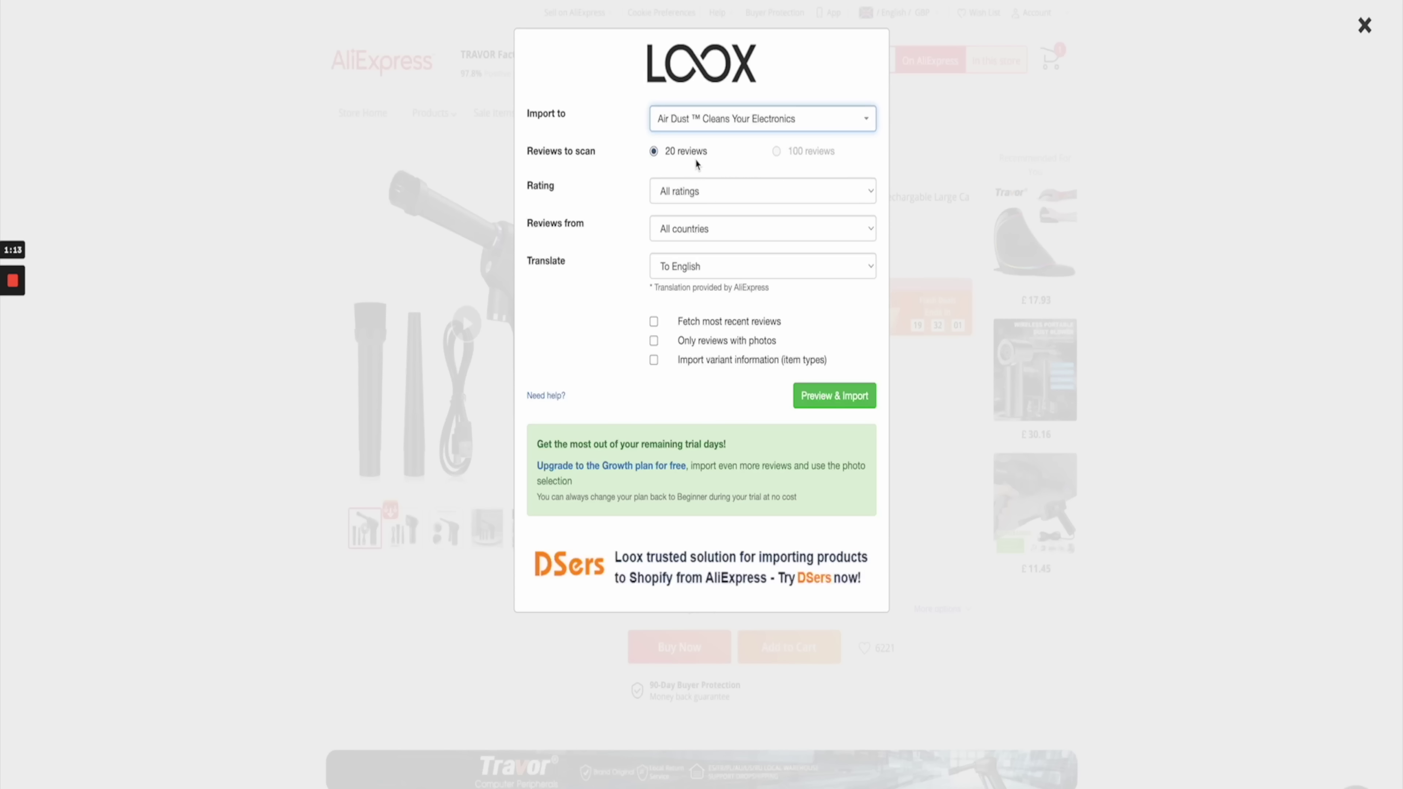